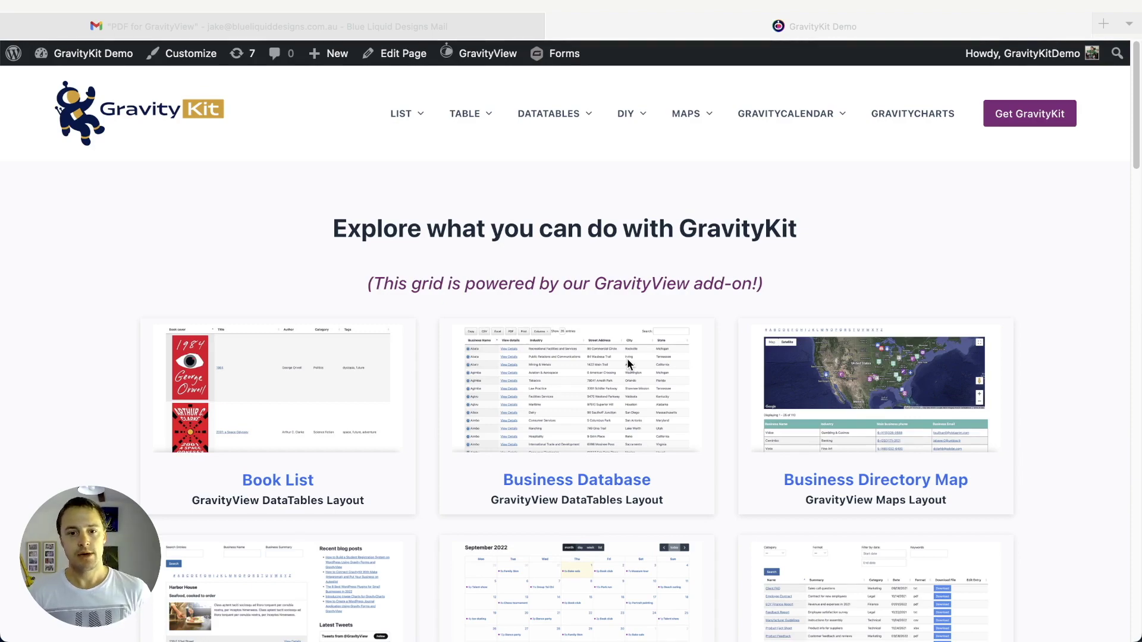
- Open the Business Directory demo from the GravityKit Demo home page
scroll(268, 237, "down", 1)
scroll(269, 241, "down", 5)
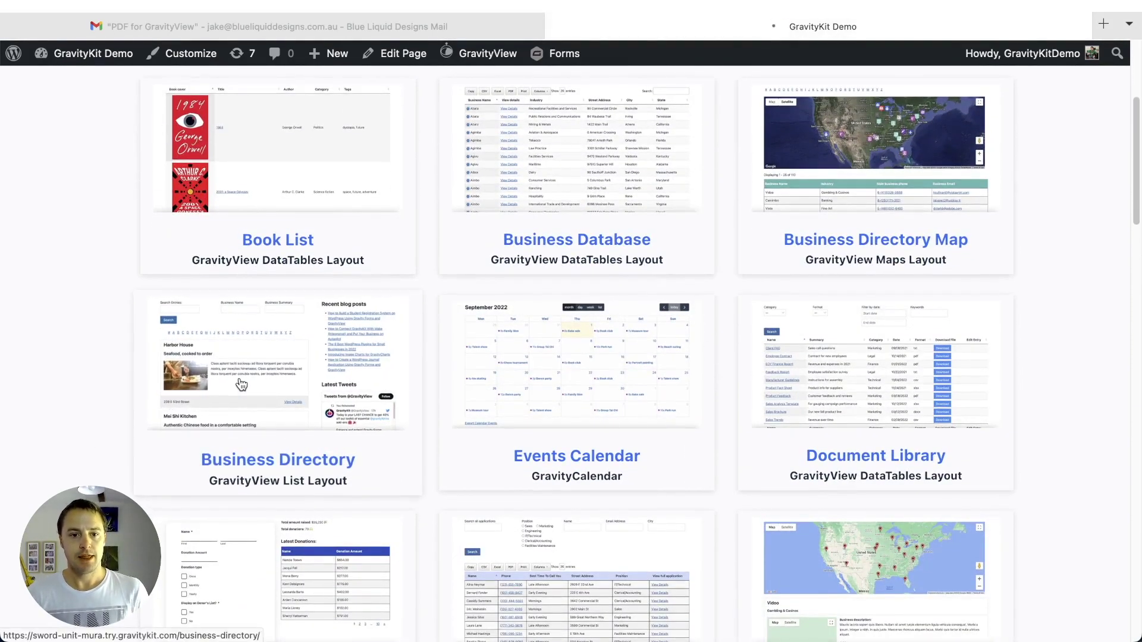
left_click(241, 385)
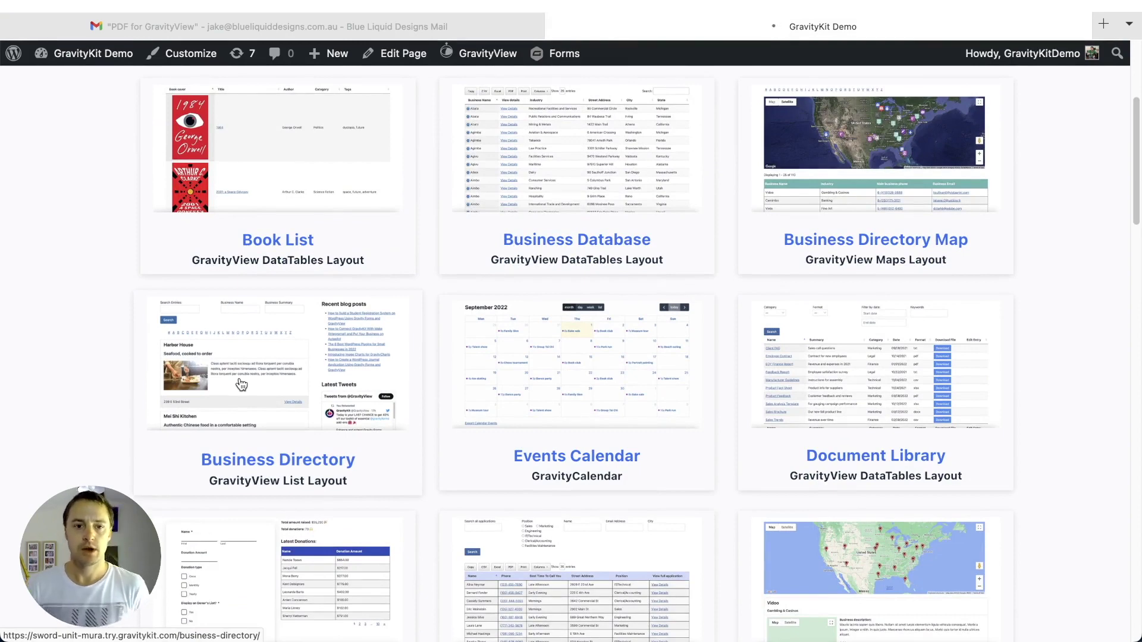
- Browse the directory listings down to Marco's Cafe and open its full details
scroll(3, 435, "down", 3)
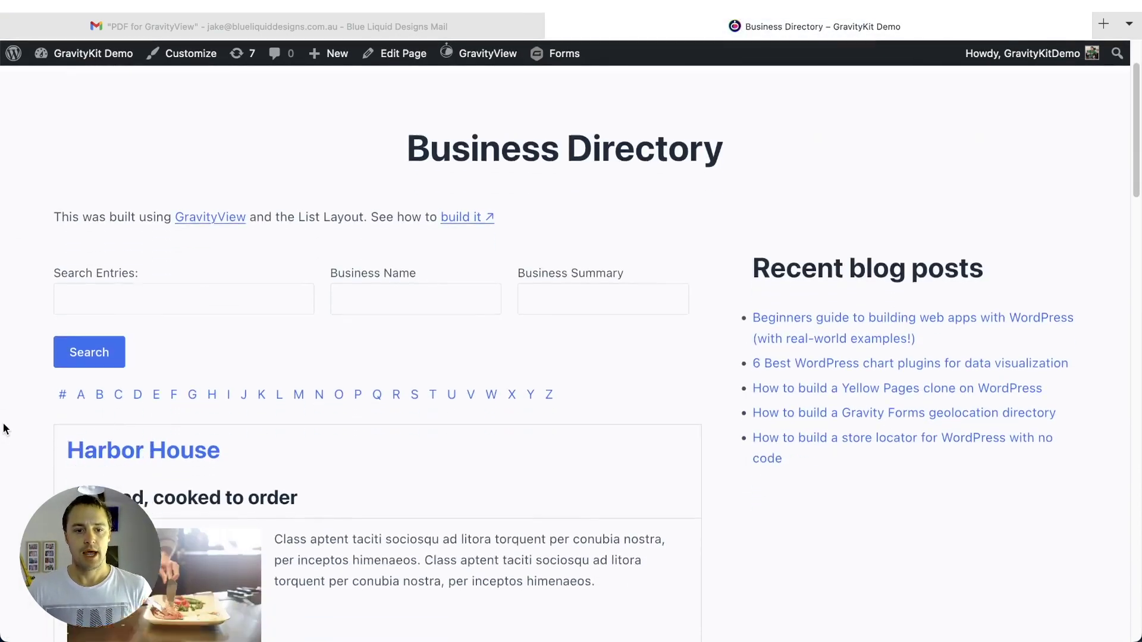
scroll(740, 412, "down", 2)
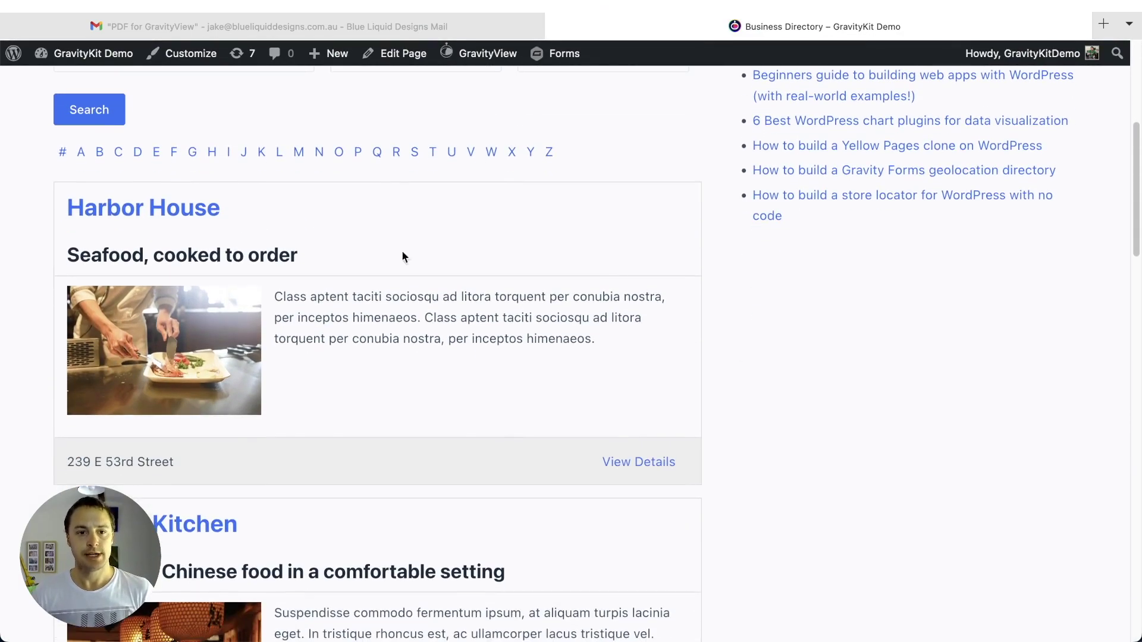
scroll(257, 337, "down", 10)
scroll(130, 438, "down", 12)
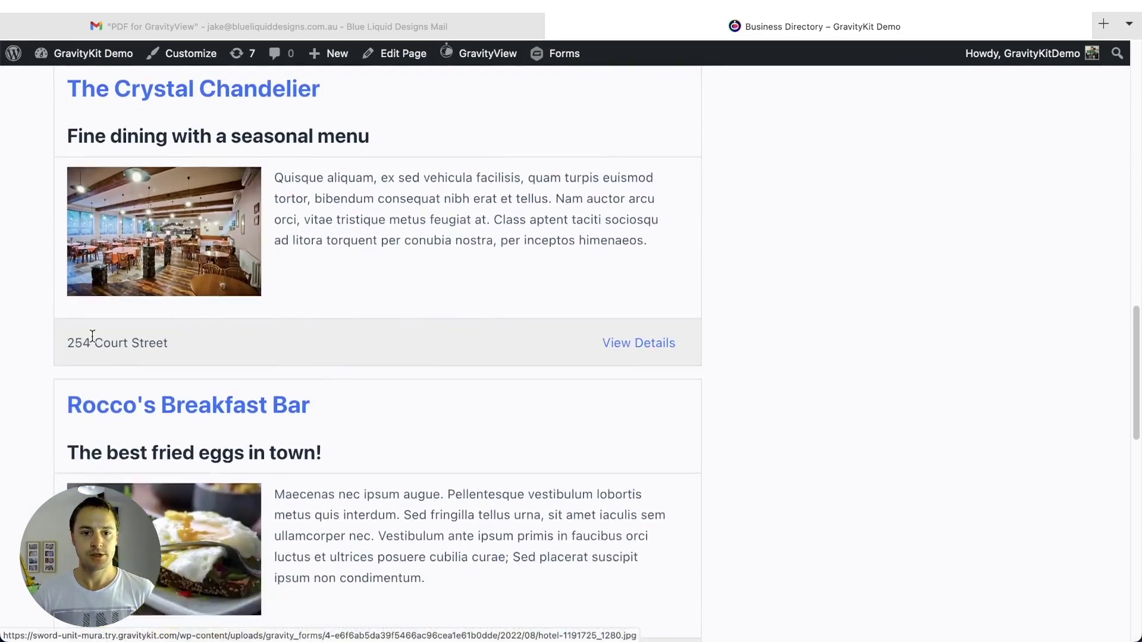
scroll(387, 280, "down", 6)
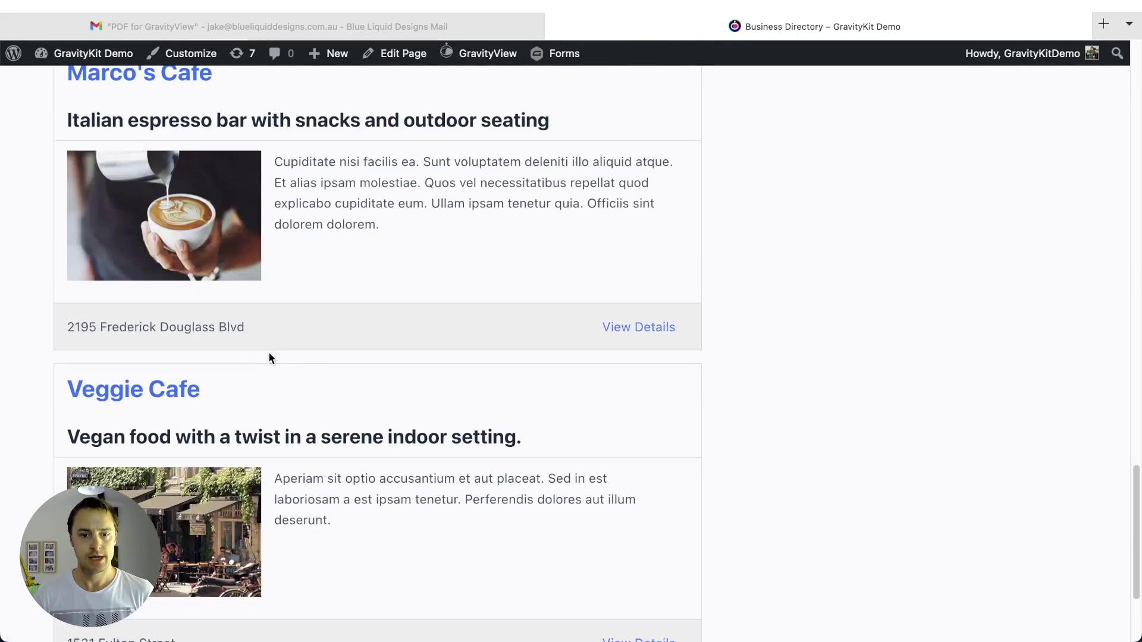
scroll(389, 278, "up", 1)
scroll(390, 278, "up", 1)
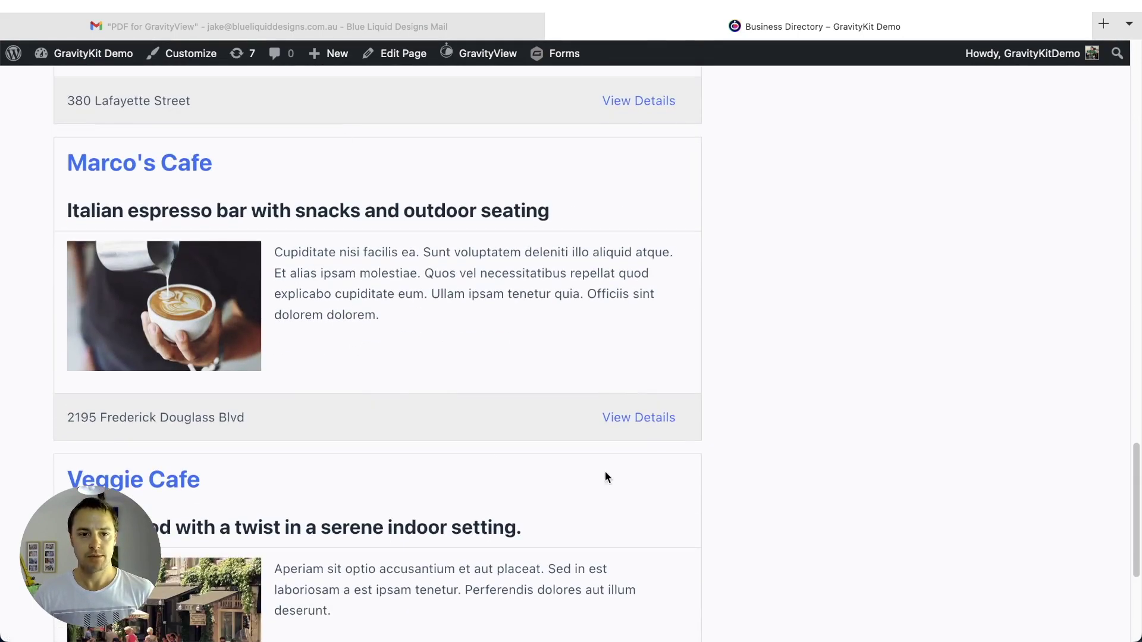
left_click(652, 420)
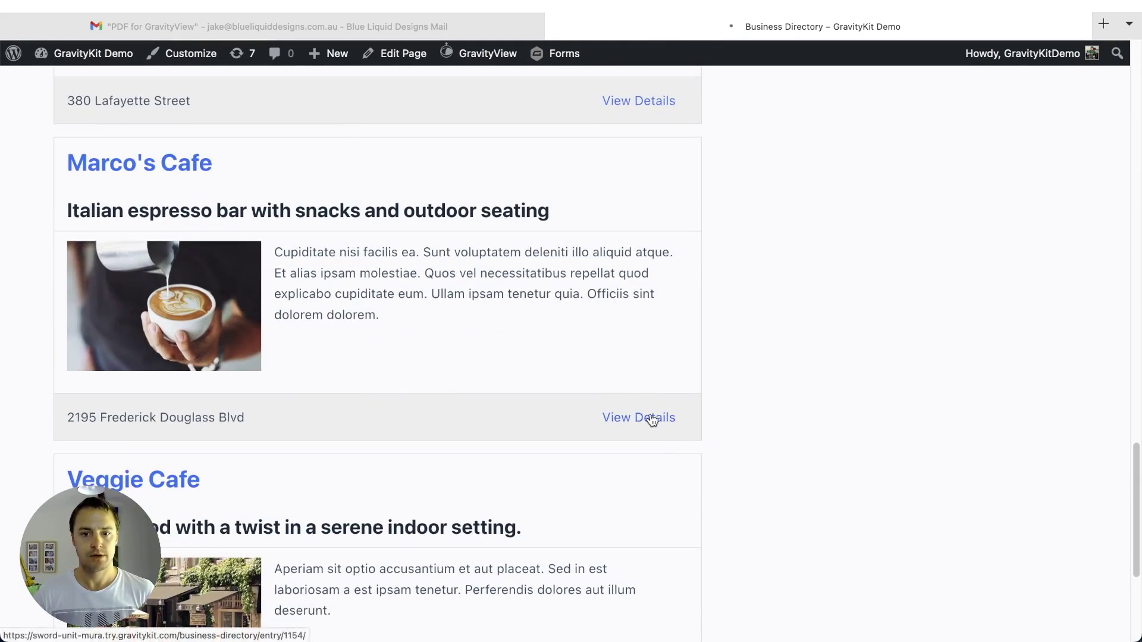
- Review Marco's Cafe's entry page with its address, website, email and phone details
scroll(639, 316, "down", 3)
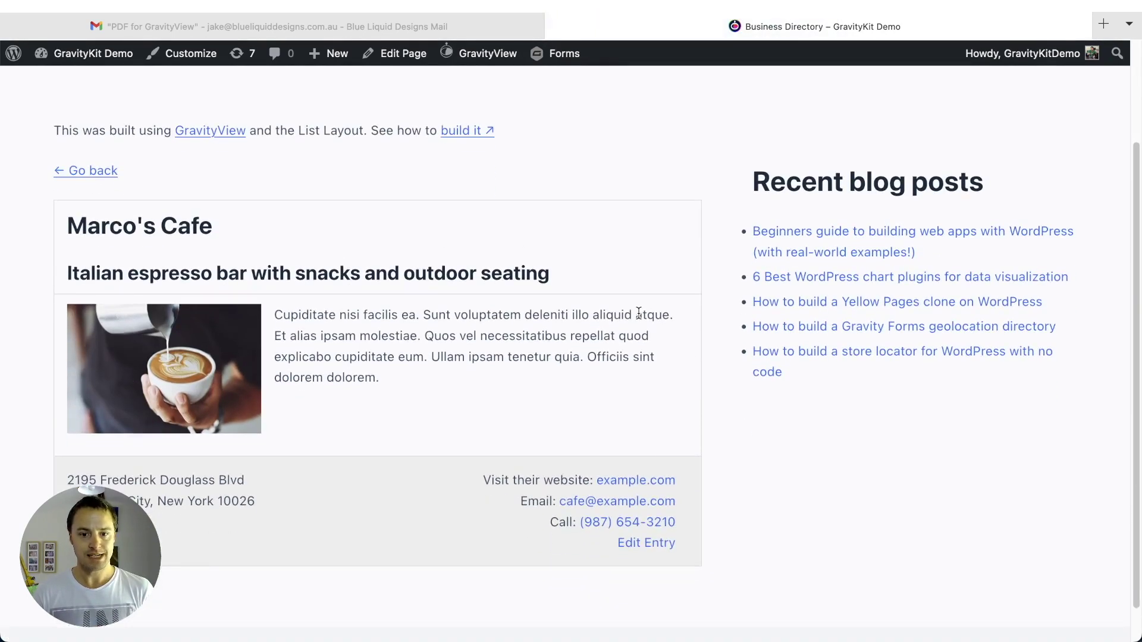
scroll(639, 314, "down", 2)
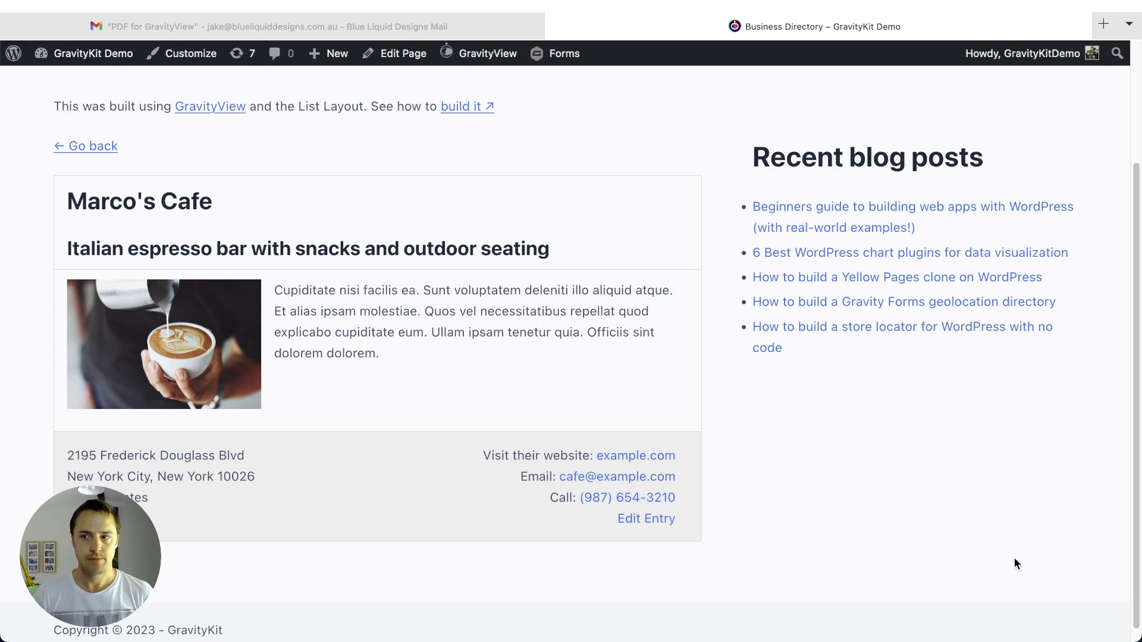
mouse_move(474, 62)
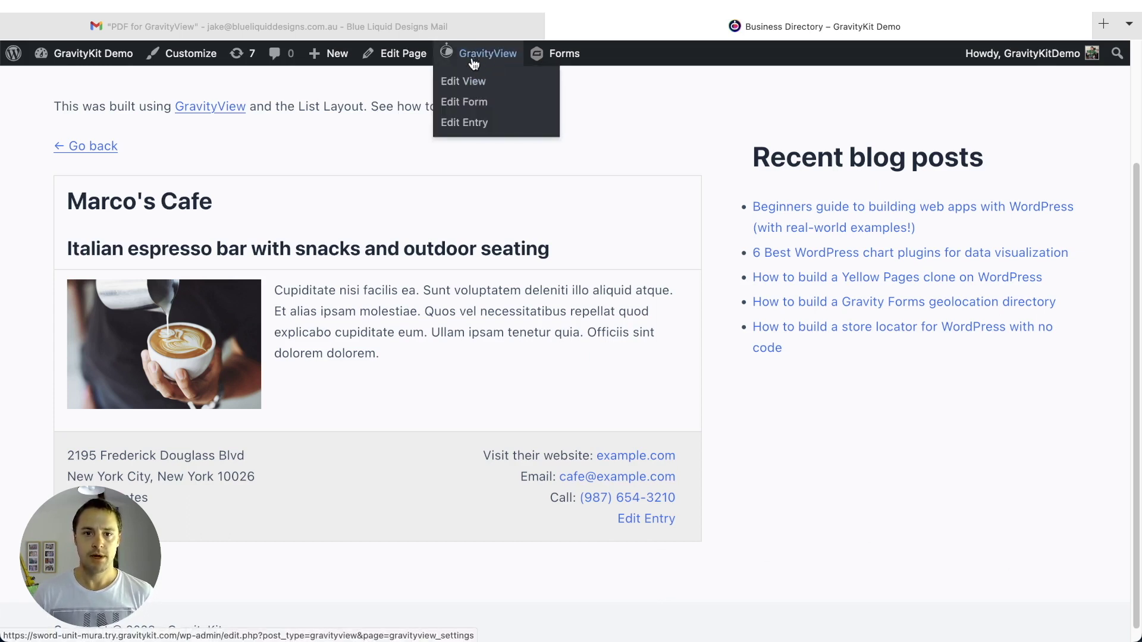
- Edit the Business Directory view and review its Single Entry Layout fields and Settings panel
left_click(462, 88)
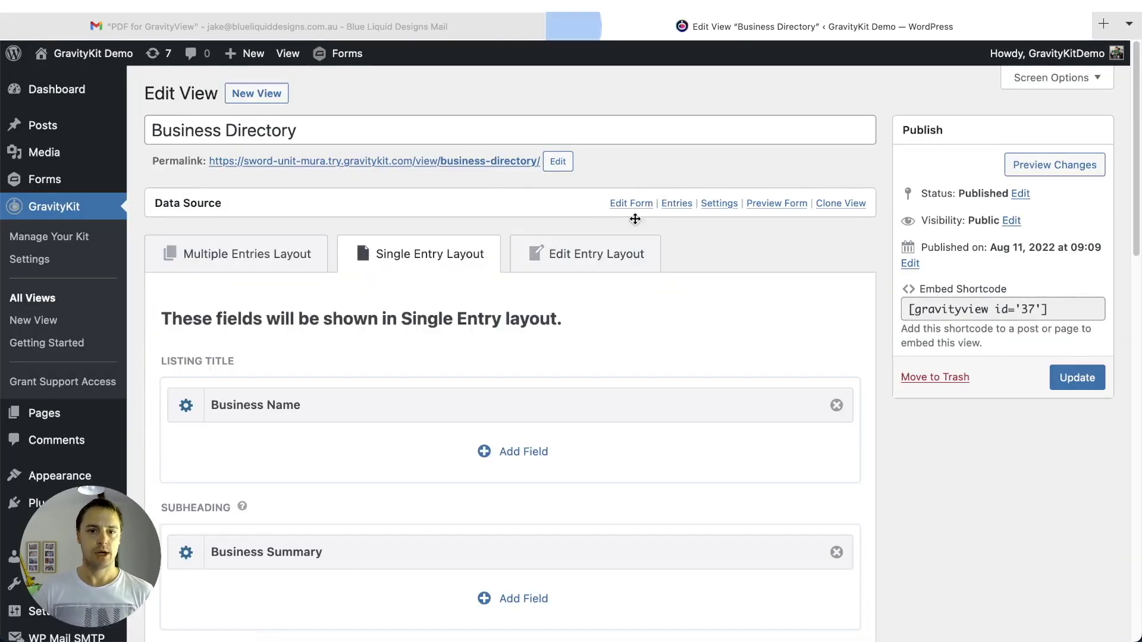
scroll(690, 224, "down", 6)
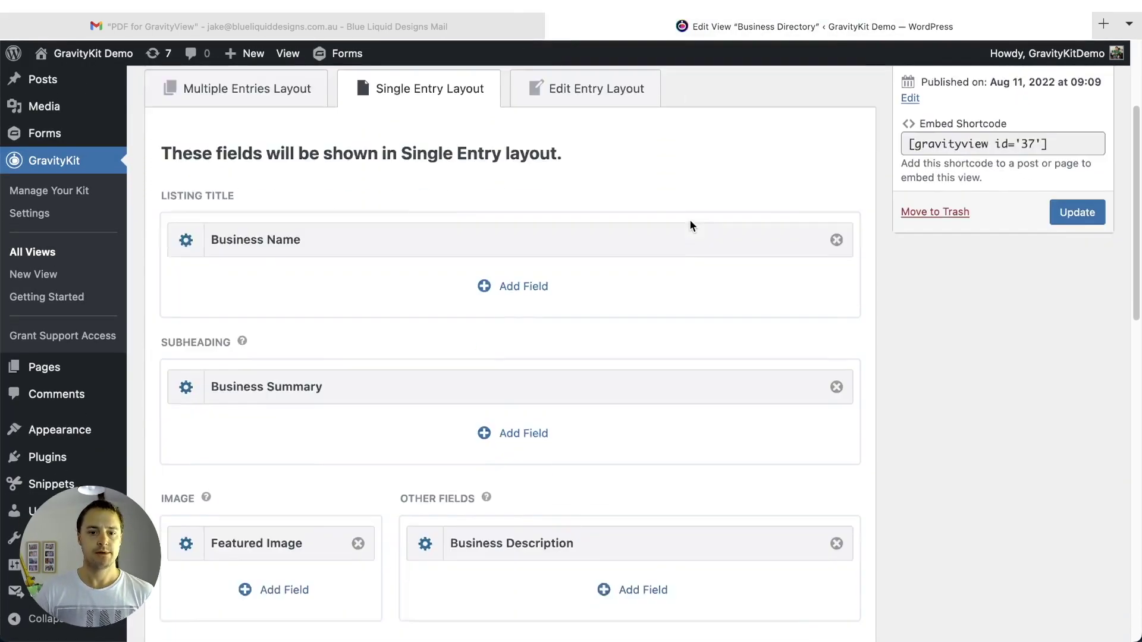
scroll(691, 222, "down", 2)
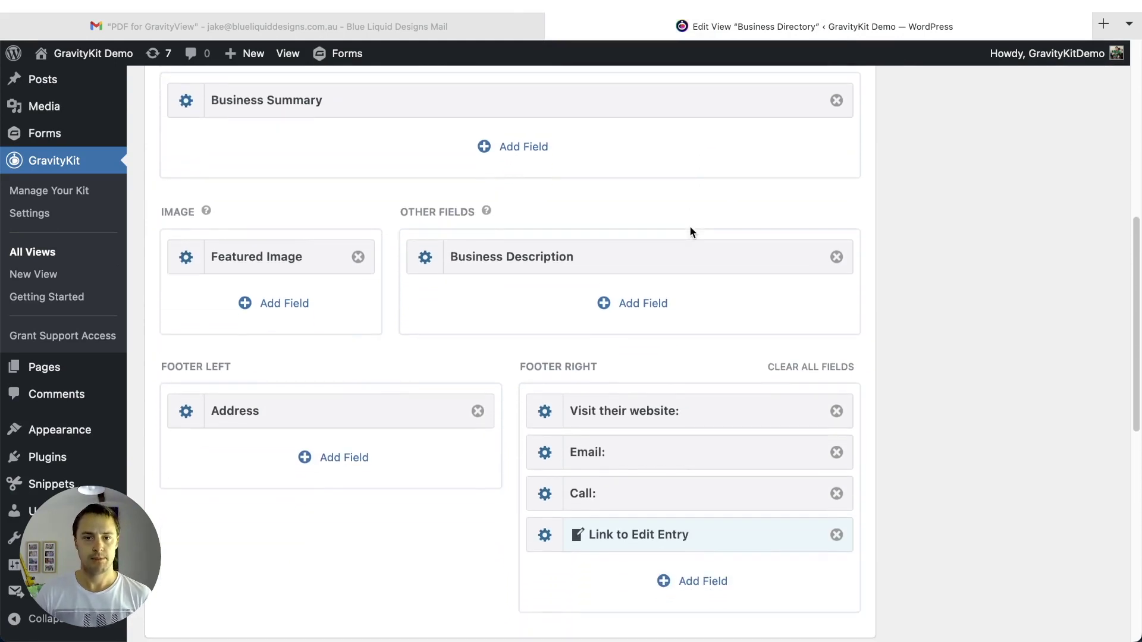
scroll(689, 228, "down", 1)
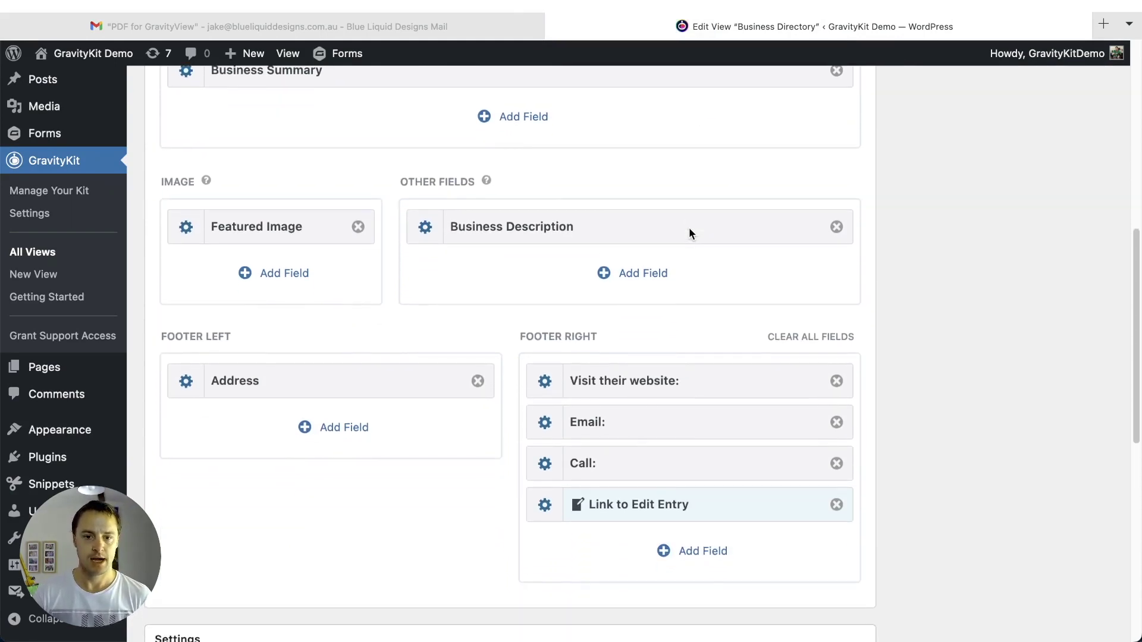
scroll(690, 227, "down", 1)
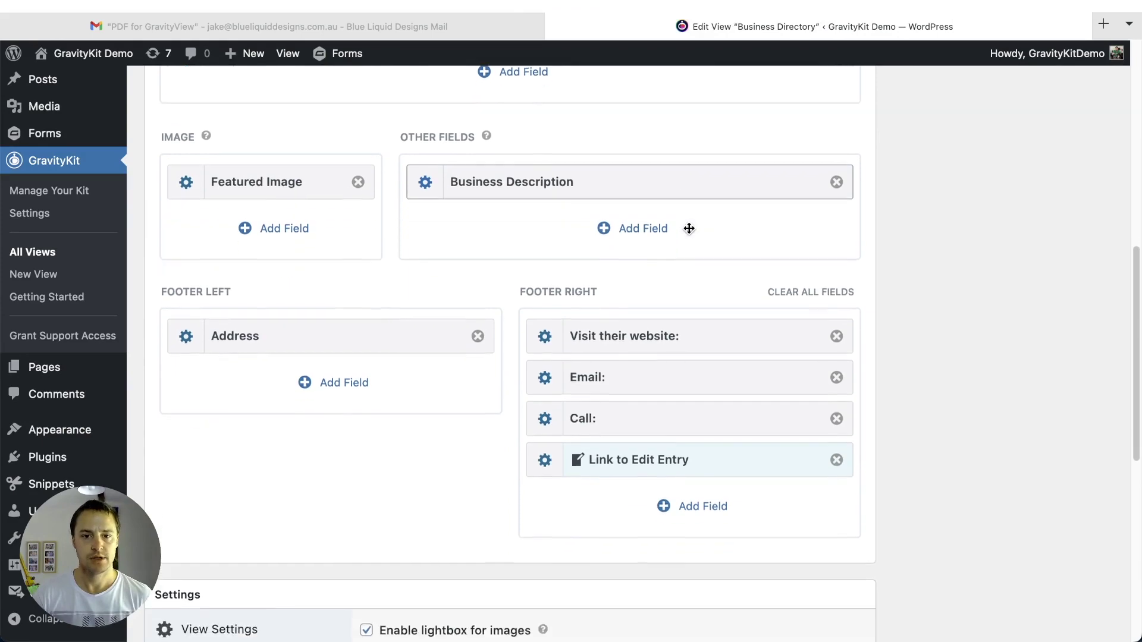
scroll(563, 121, "up", 2)
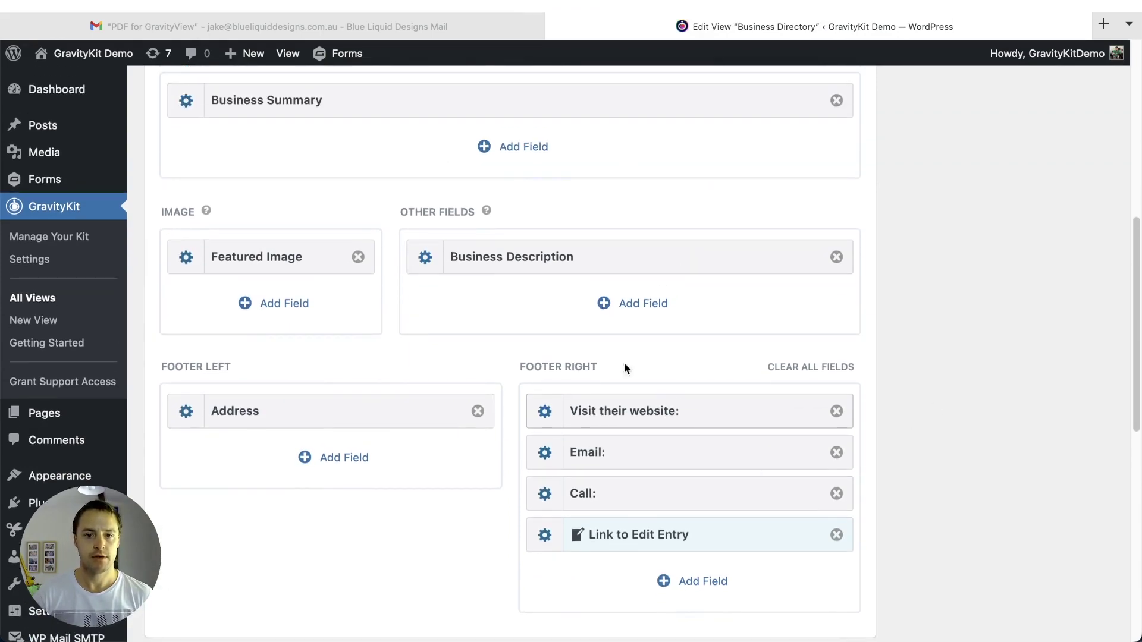
scroll(494, 336, "down", 2)
scroll(493, 336, "down", 5)
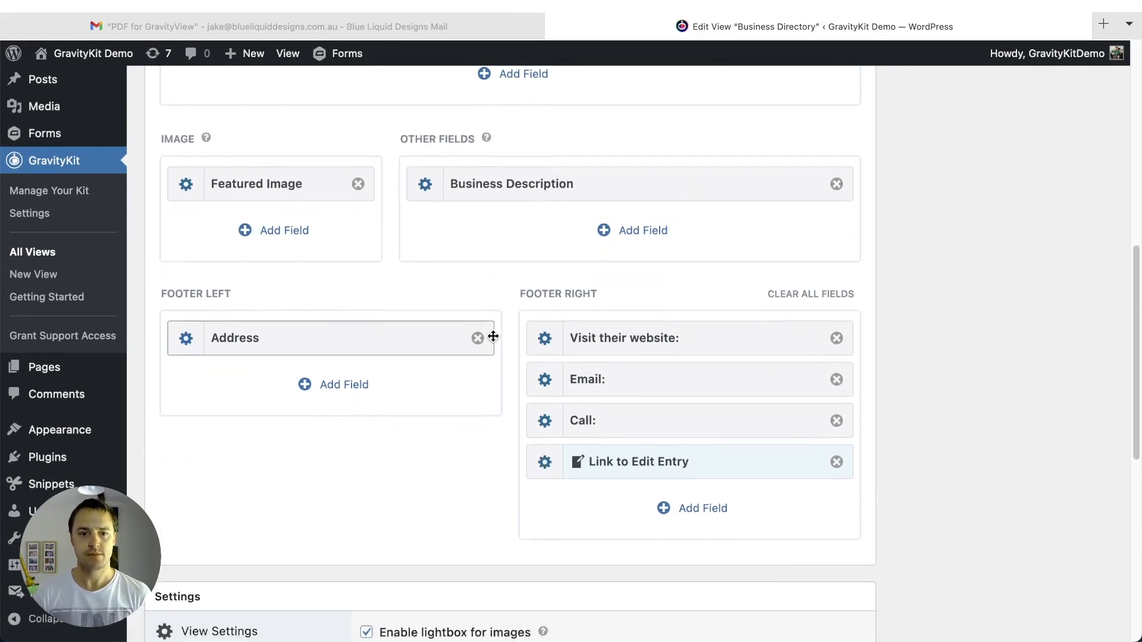
scroll(493, 337, "down", 5)
scroll(493, 336, "down", 2)
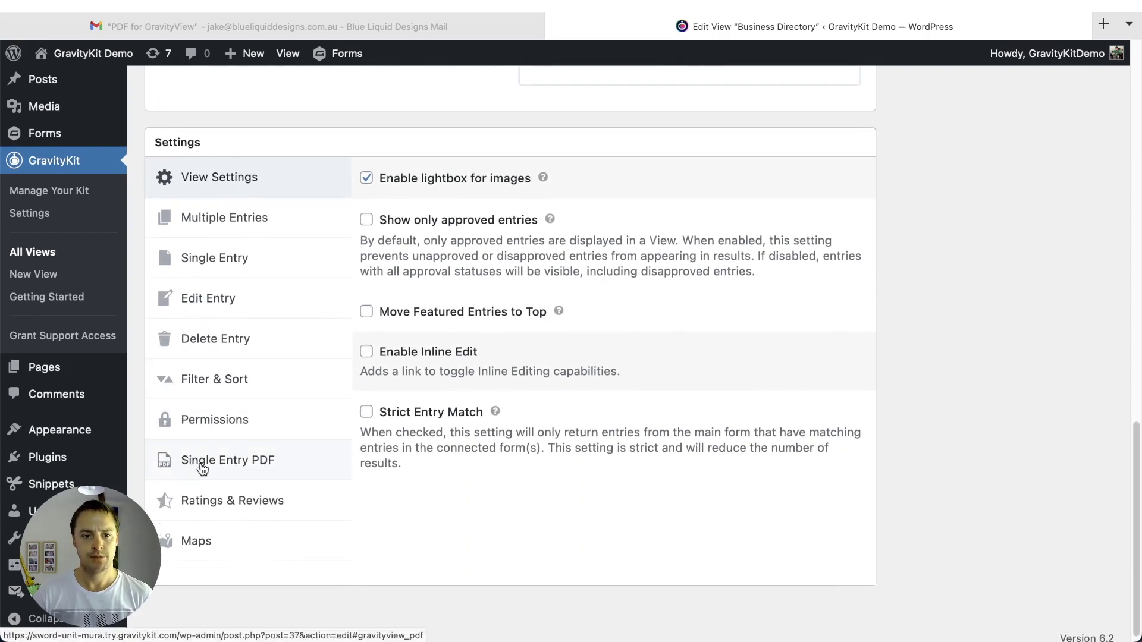
- Set the Single Entry PDF filename to the {Business Name:1} merge tag
left_click(203, 468)
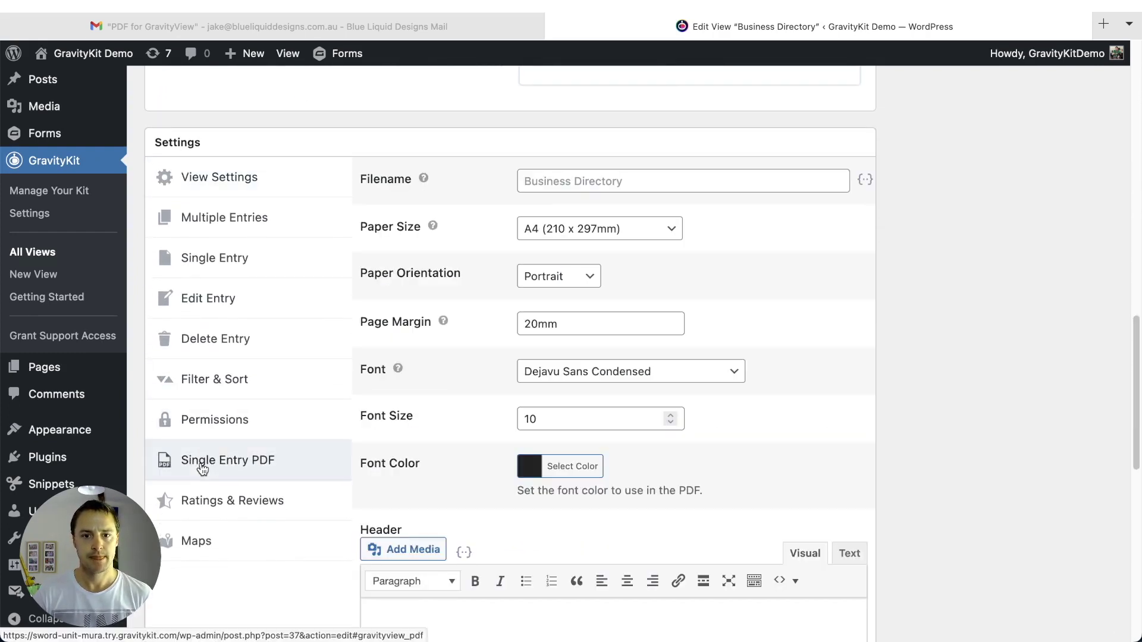
left_click(573, 182)
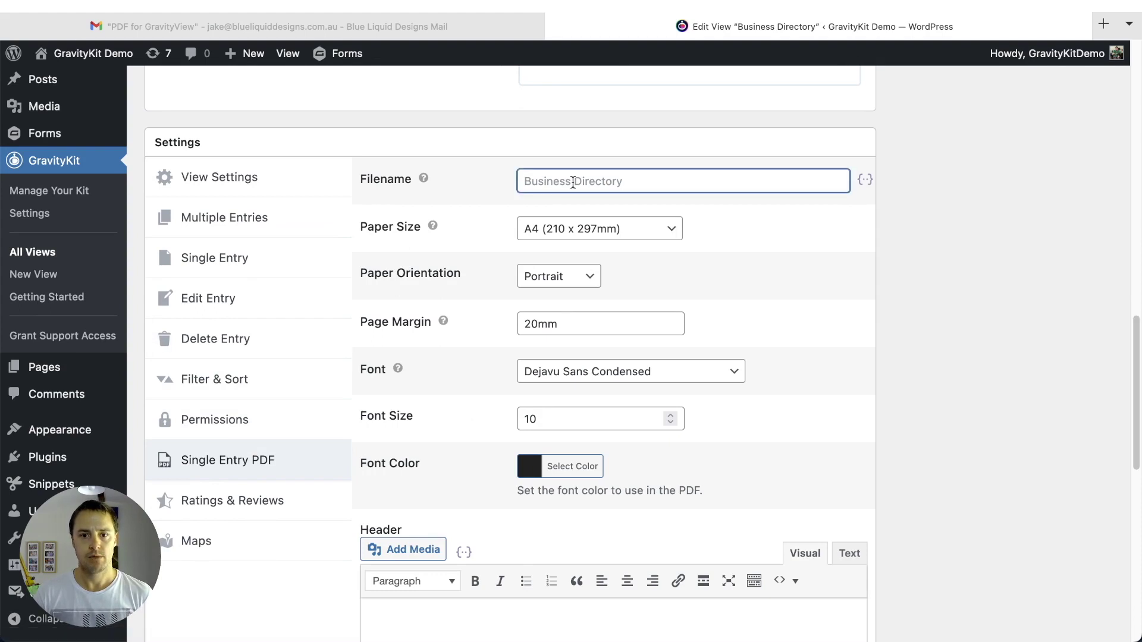
scroll(573, 184, "up", 2)
mouse_move(425, 243)
left_click(866, 240)
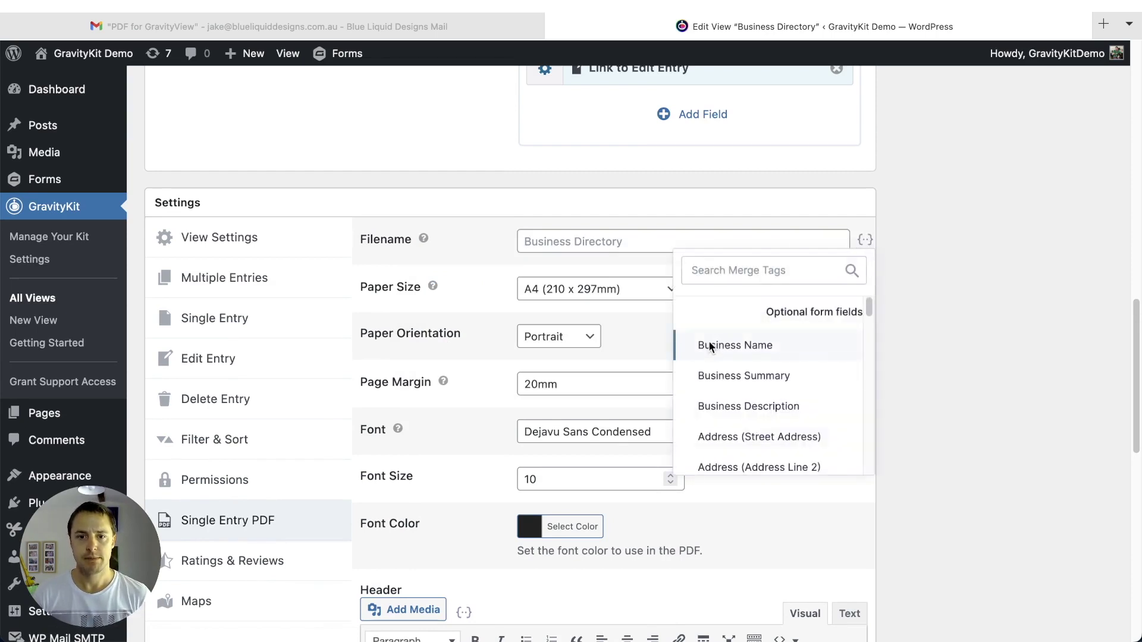
left_click(711, 346)
left_click(730, 234)
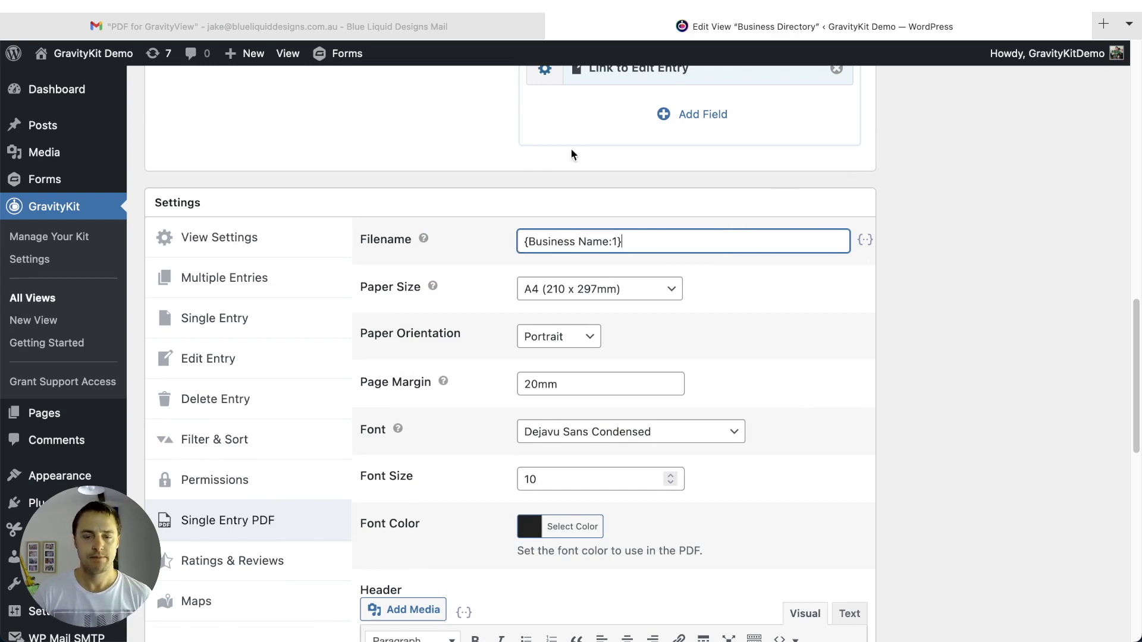
- Set the PDF paper size to Letter (8.5 x 11in)
scroll(571, 178, "down", 1)
left_click(563, 257)
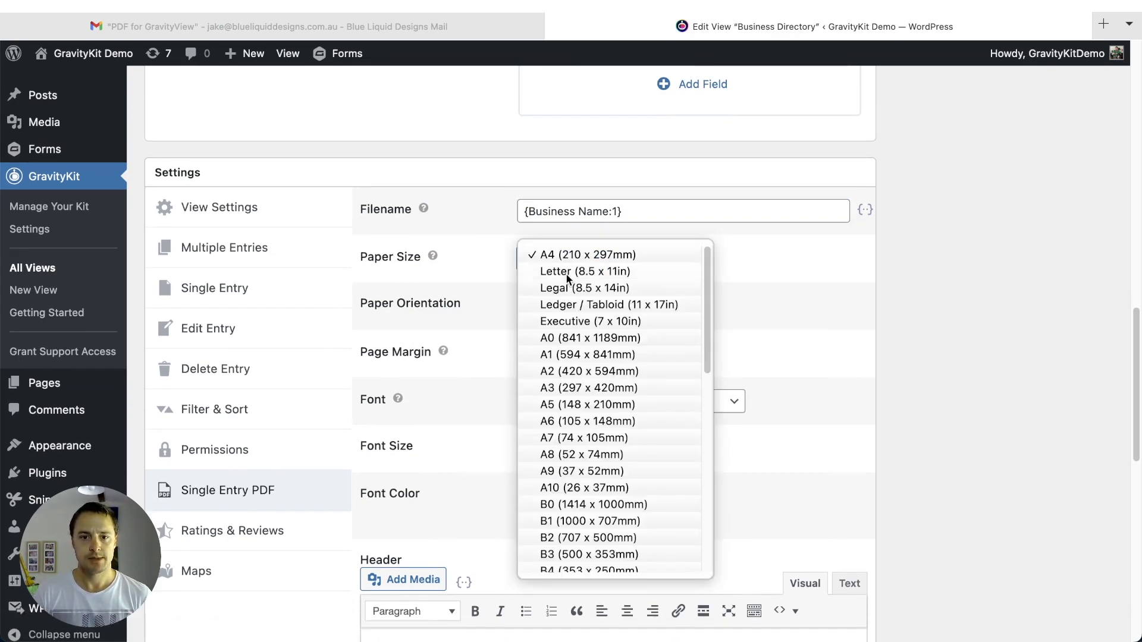
left_click(567, 274)
left_click(411, 279)
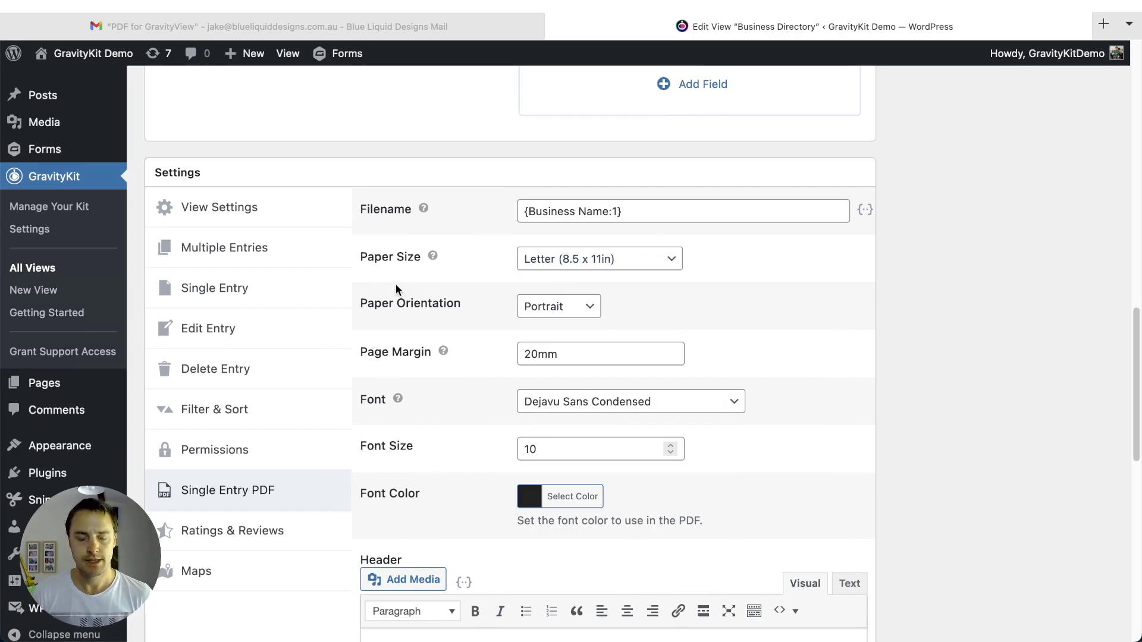
scroll(492, 259, "down", 2)
- Change the PDF page margin from 20mm to 1in
left_click(576, 299)
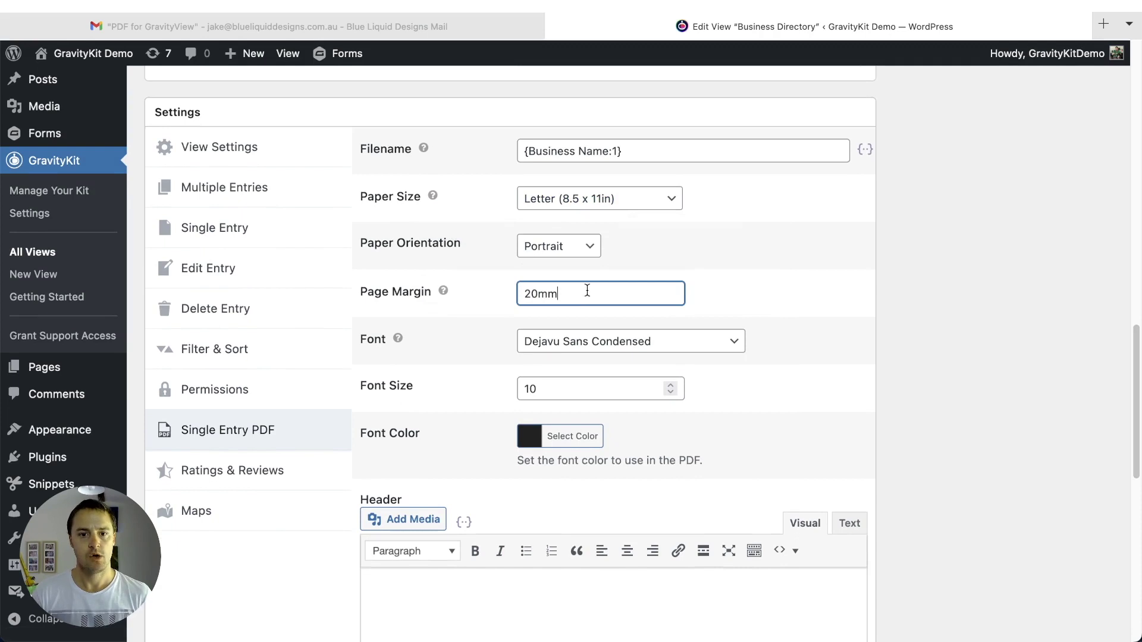
double_click(609, 291)
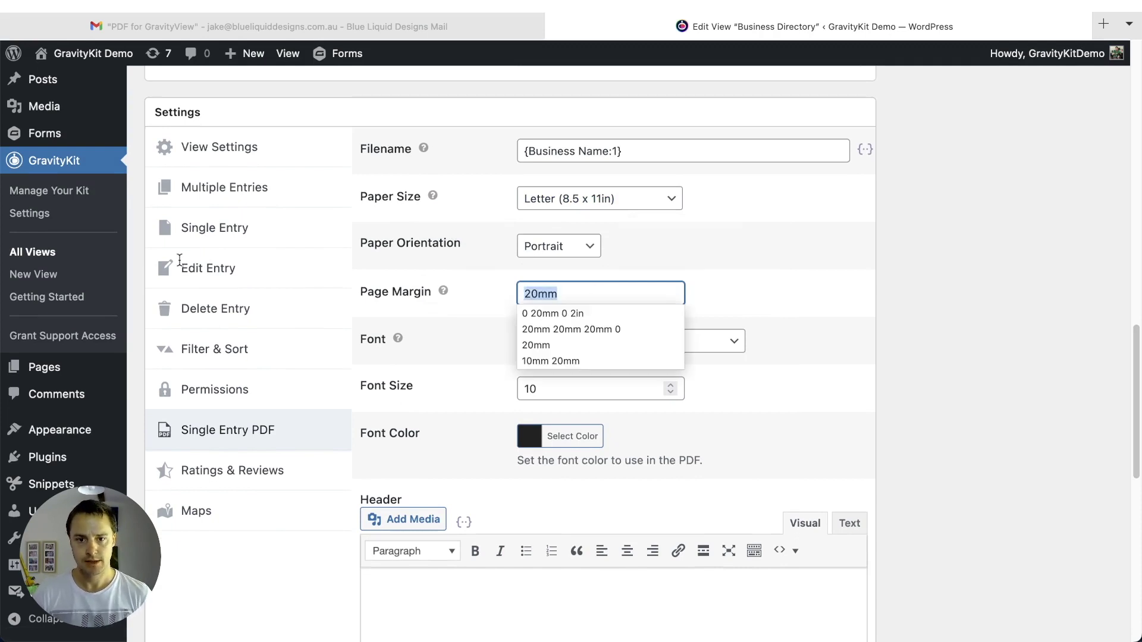
type("1ch")
key("BackSpace")
type("in")
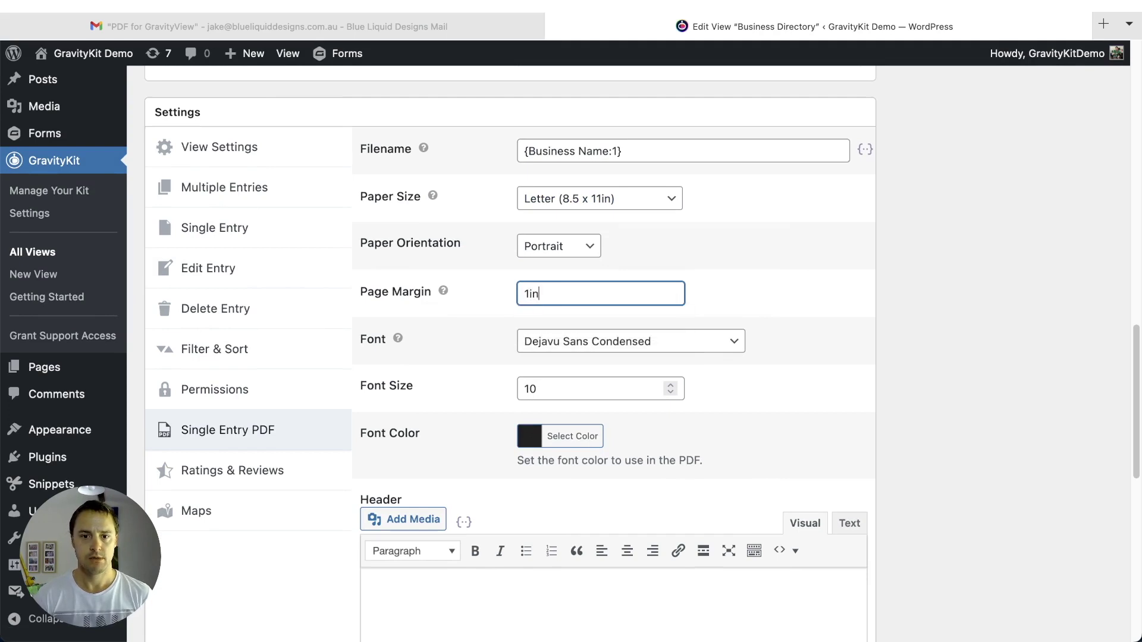
left_click(796, 252)
- Raise the PDF font size from 11 to 12 and review the Header and Footer options
scroll(801, 209, "down", 3)
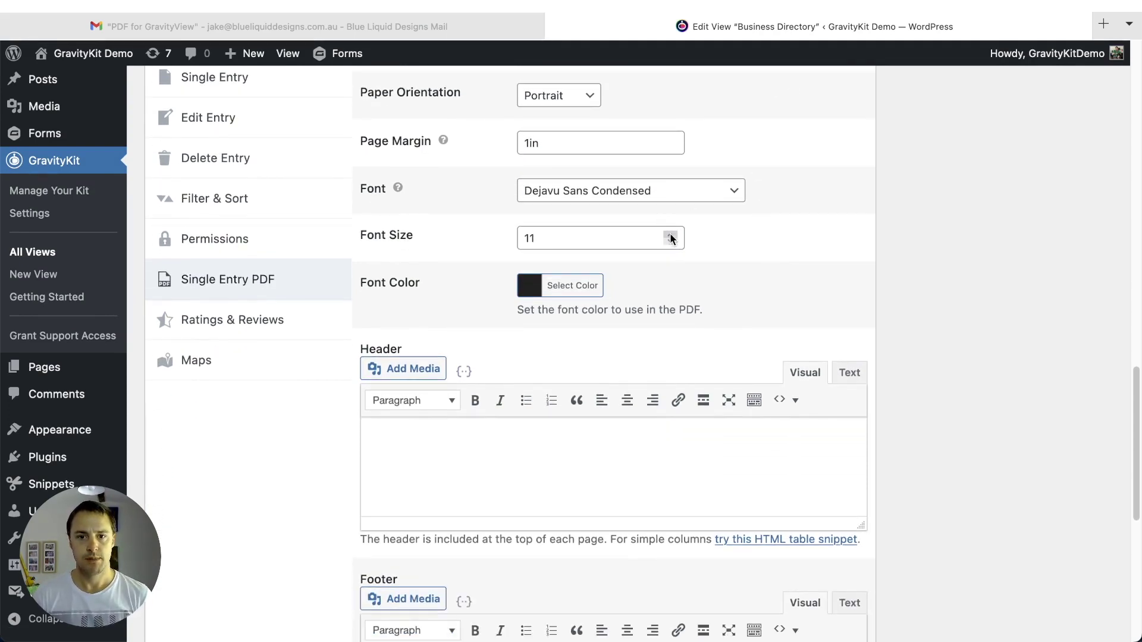
scroll(784, 163, "down", 1)
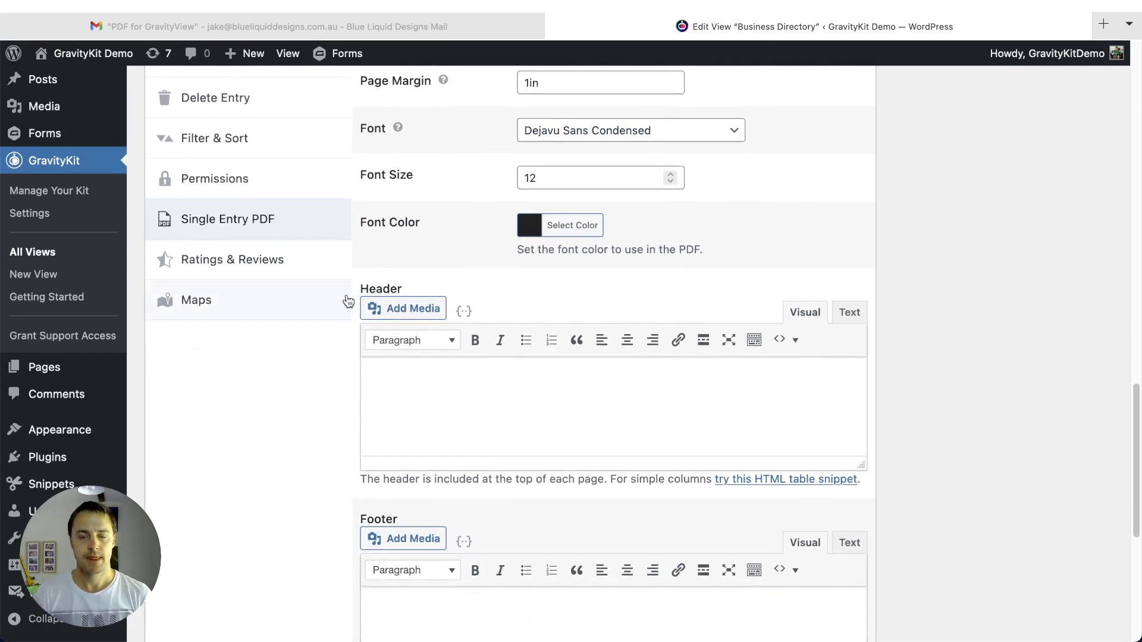
scroll(298, 292, "down", 2)
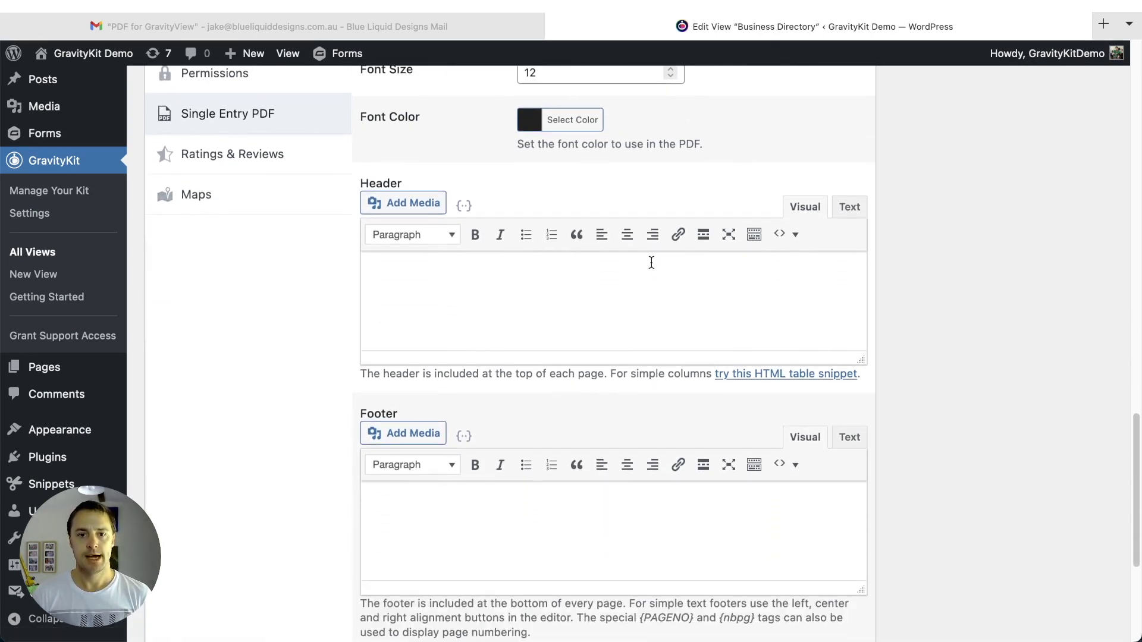
scroll(655, 264, "down", 1)
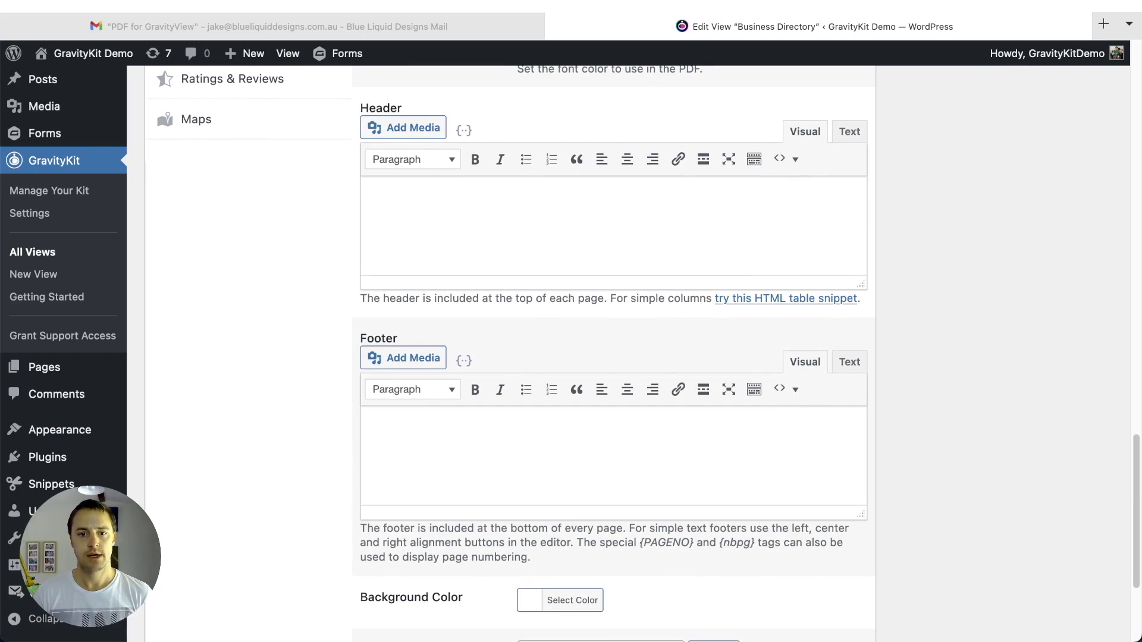
scroll(564, 288, "down", 3)
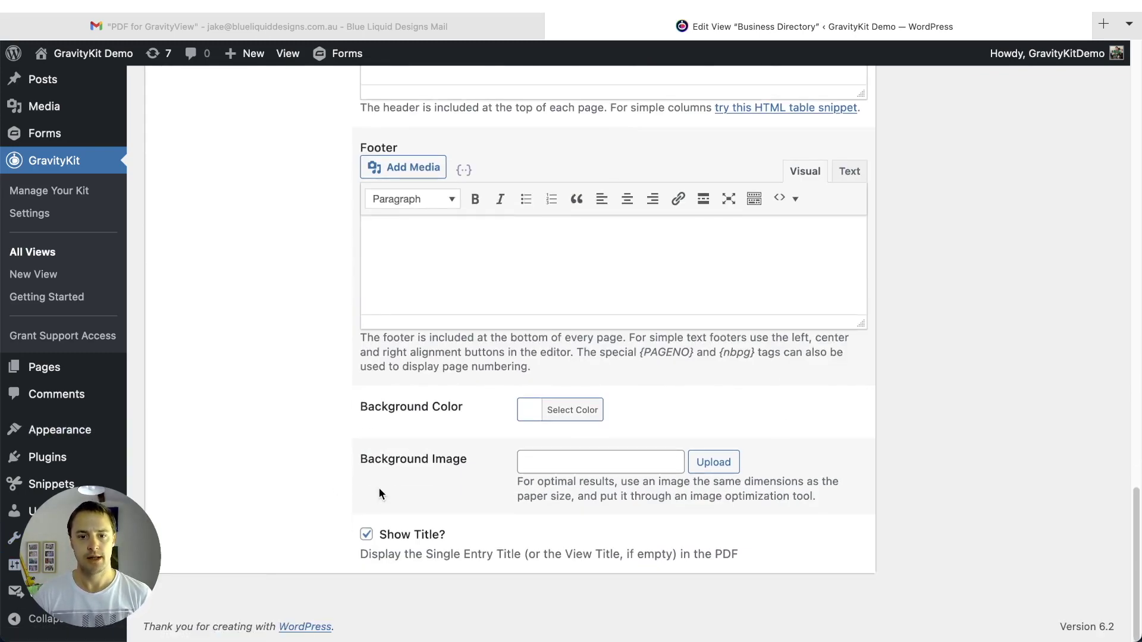
scroll(326, 295, "up", 4)
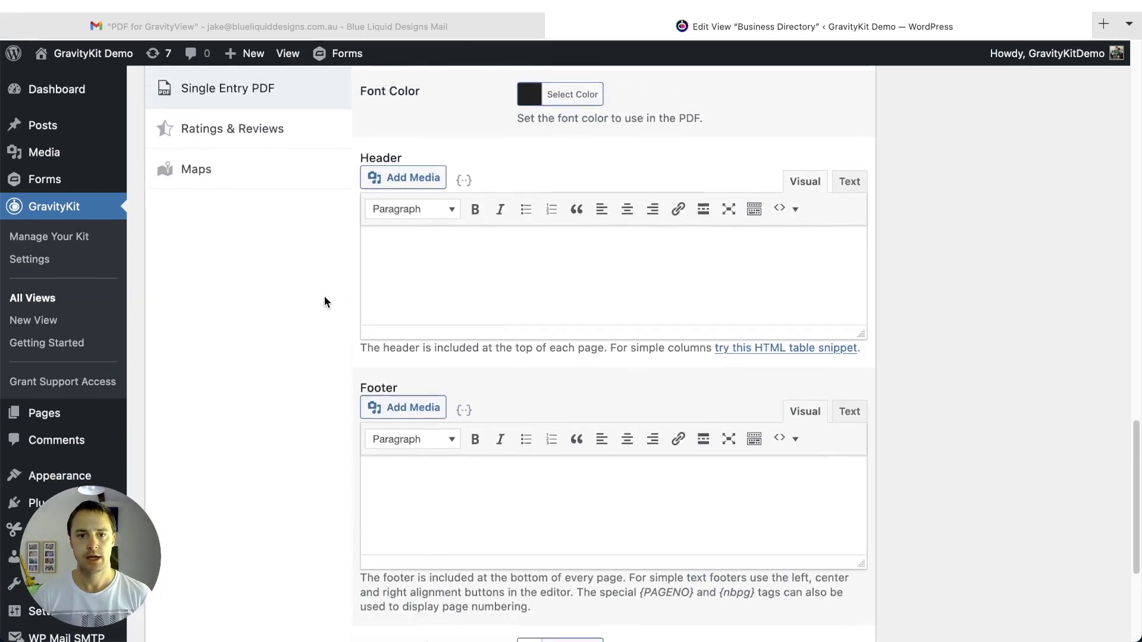
- Insert the GravityPDF logo into the PDF header with Center alignment and Full Size
left_click(393, 193)
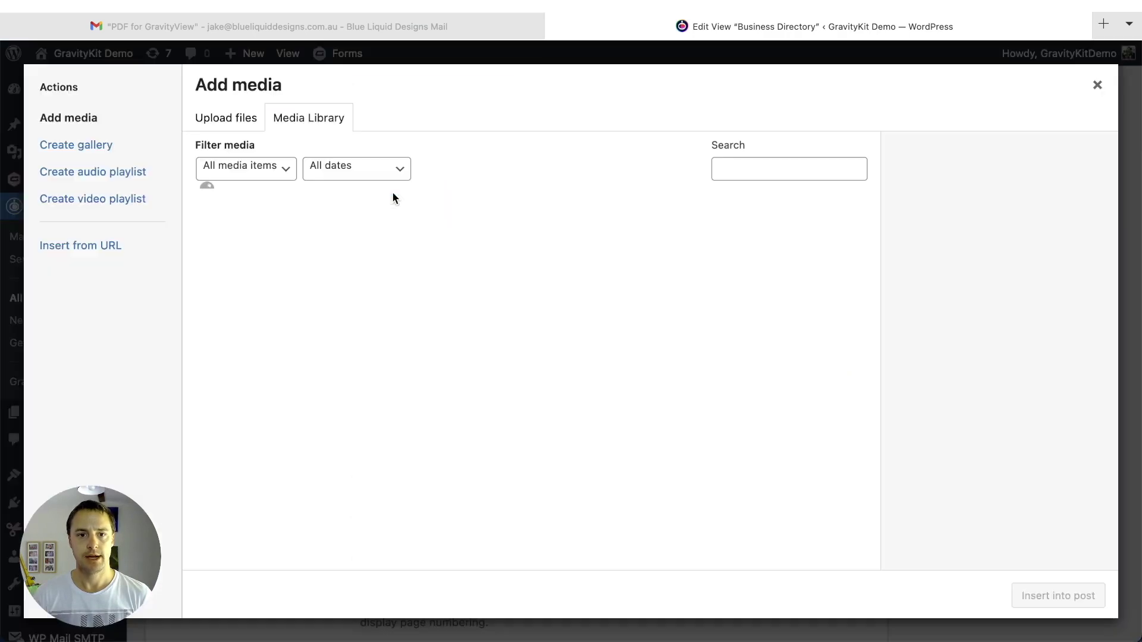
left_click(244, 247)
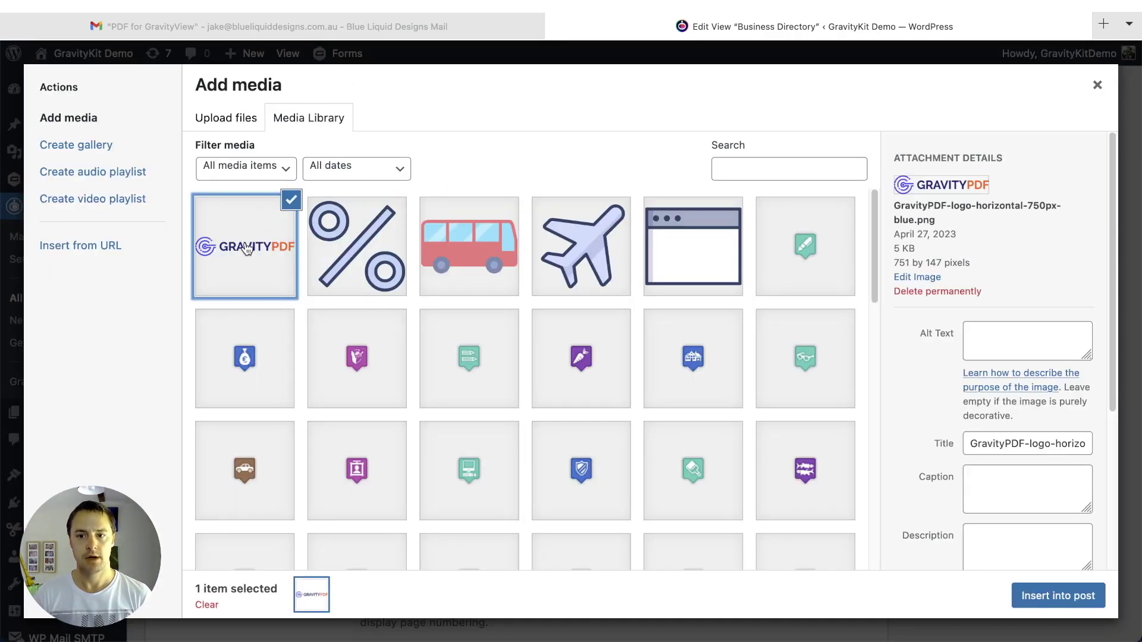
scroll(928, 369, "down", 4)
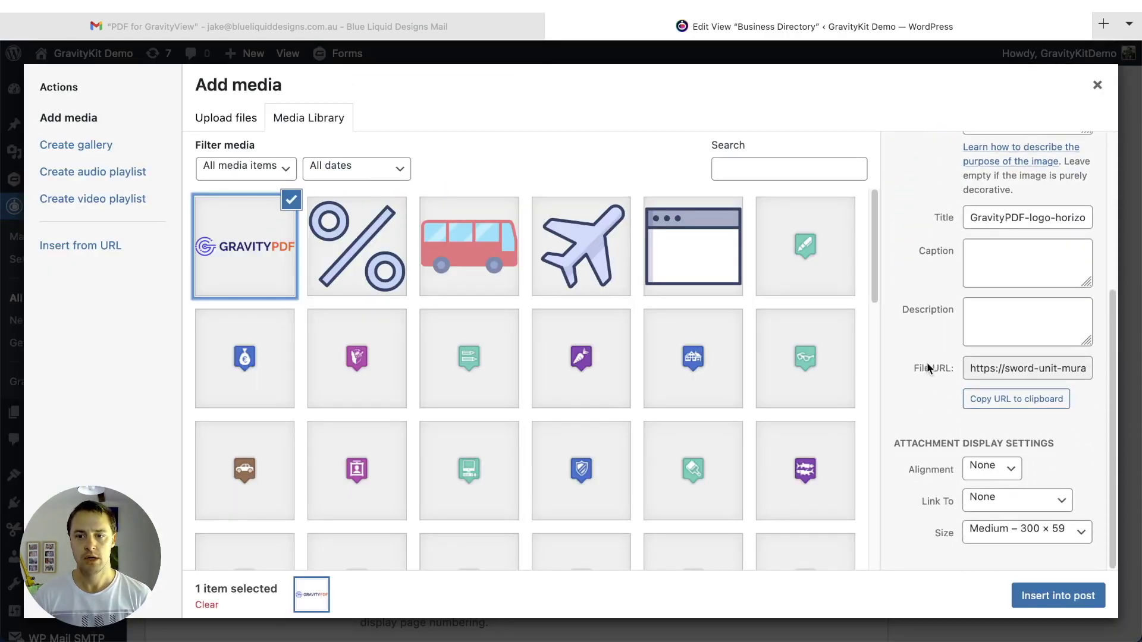
left_click(992, 469)
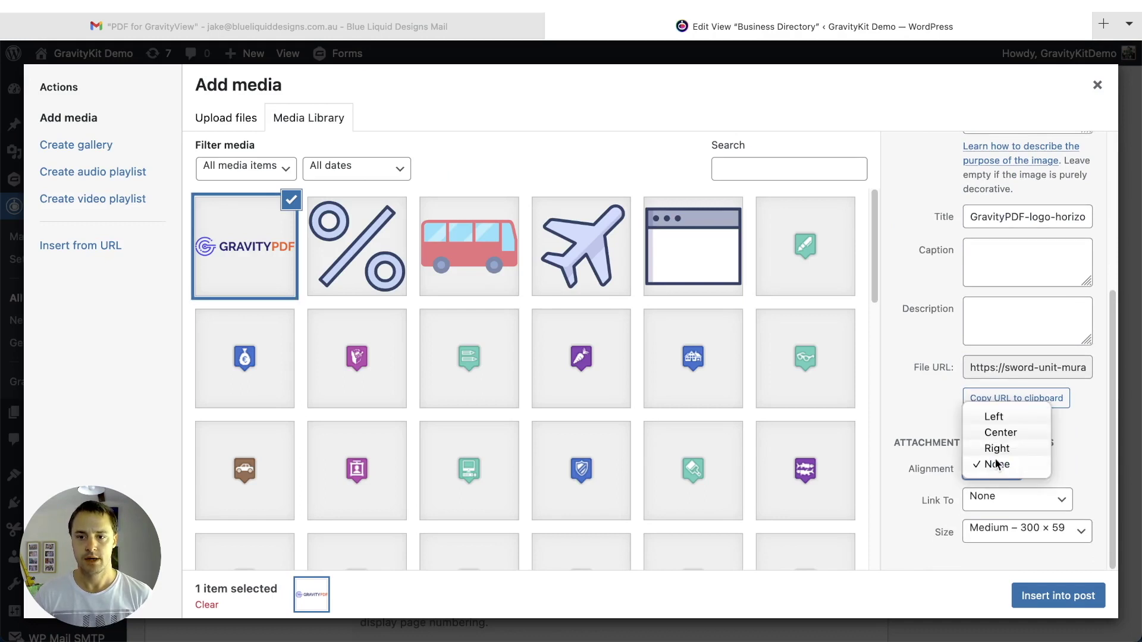
left_click(1001, 433)
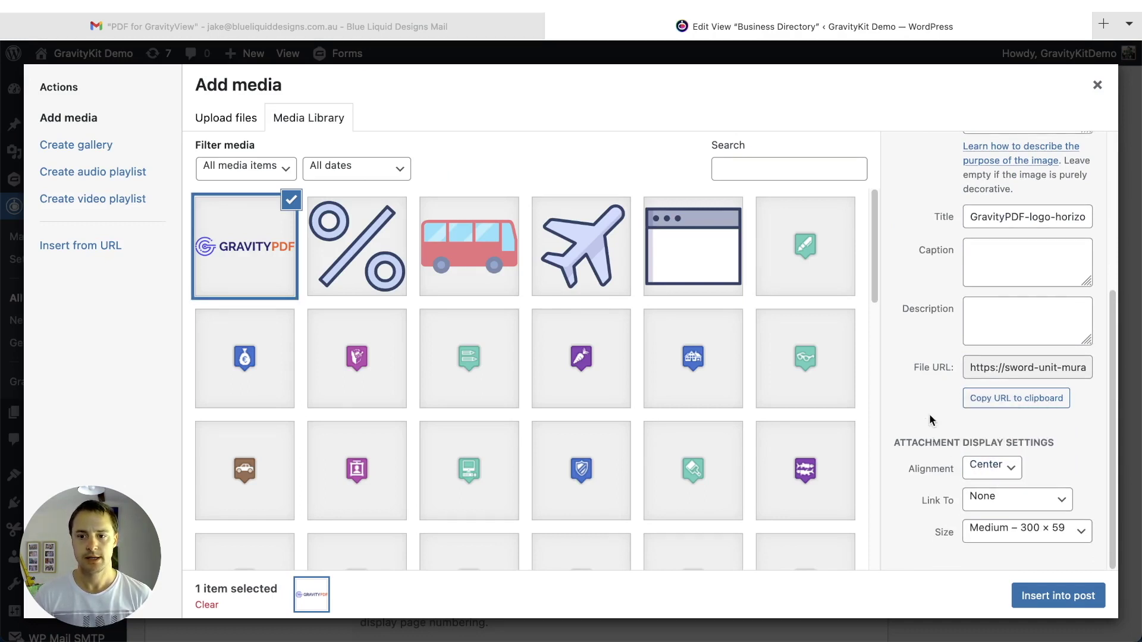
left_click(975, 531)
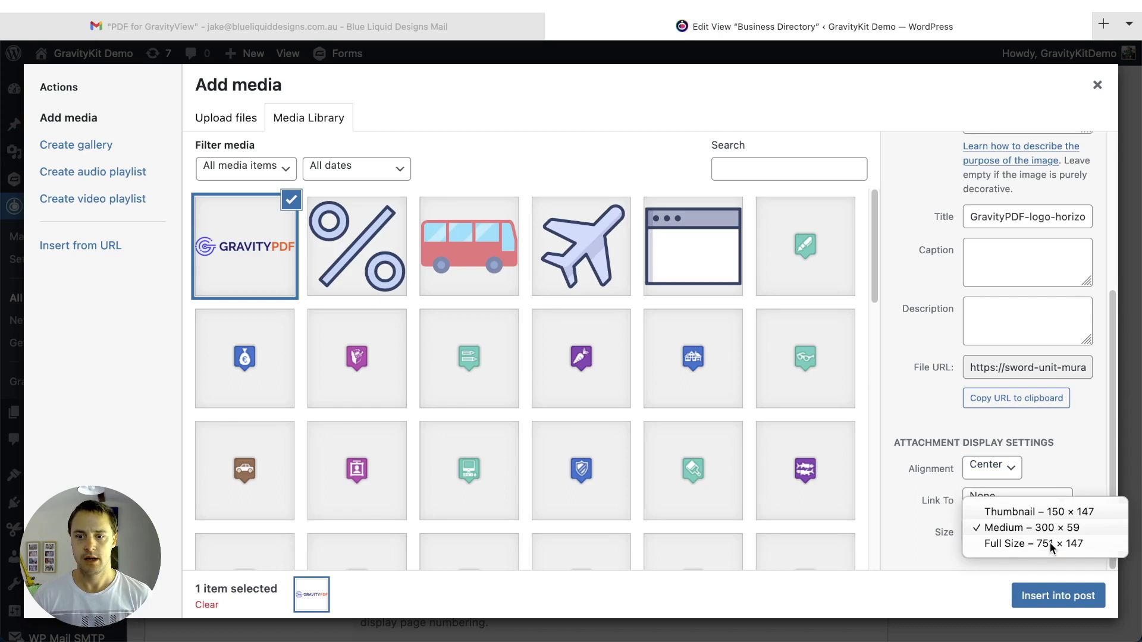
left_click(1051, 543)
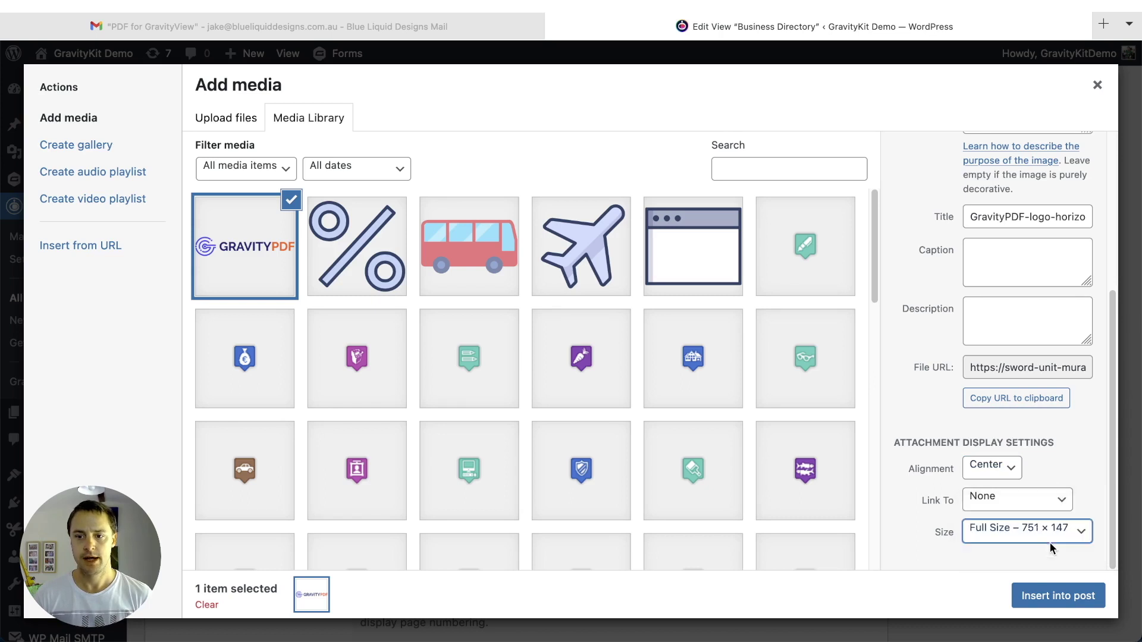
left_click(1057, 600)
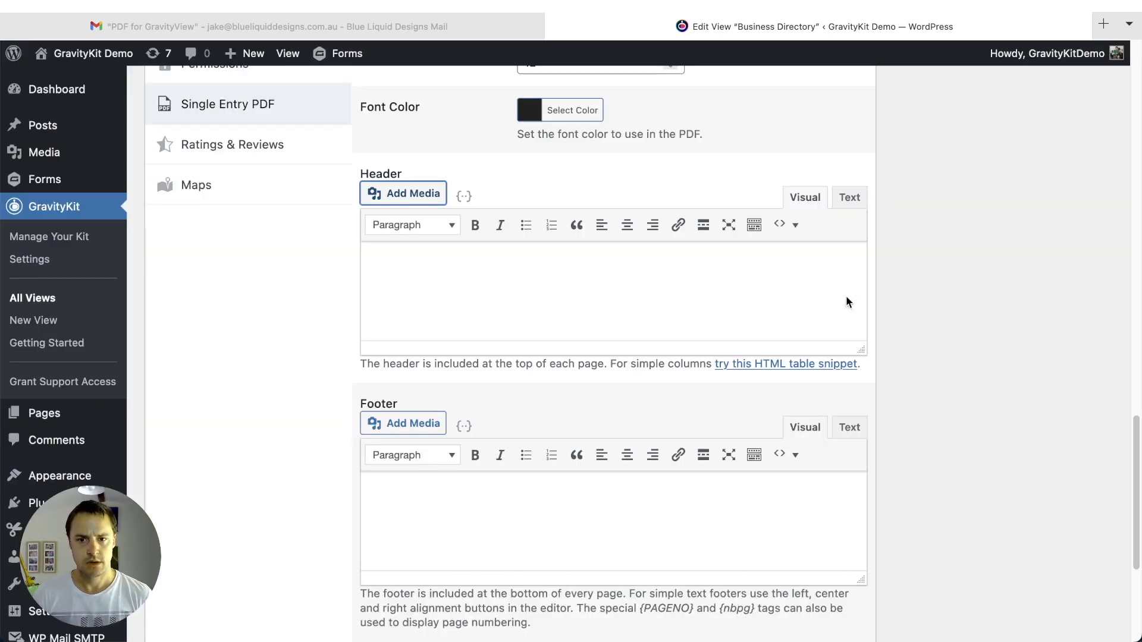
- Shrink the centred GravityPDF header logo to roughly 312 x 61
left_click(854, 397)
left_click(744, 295)
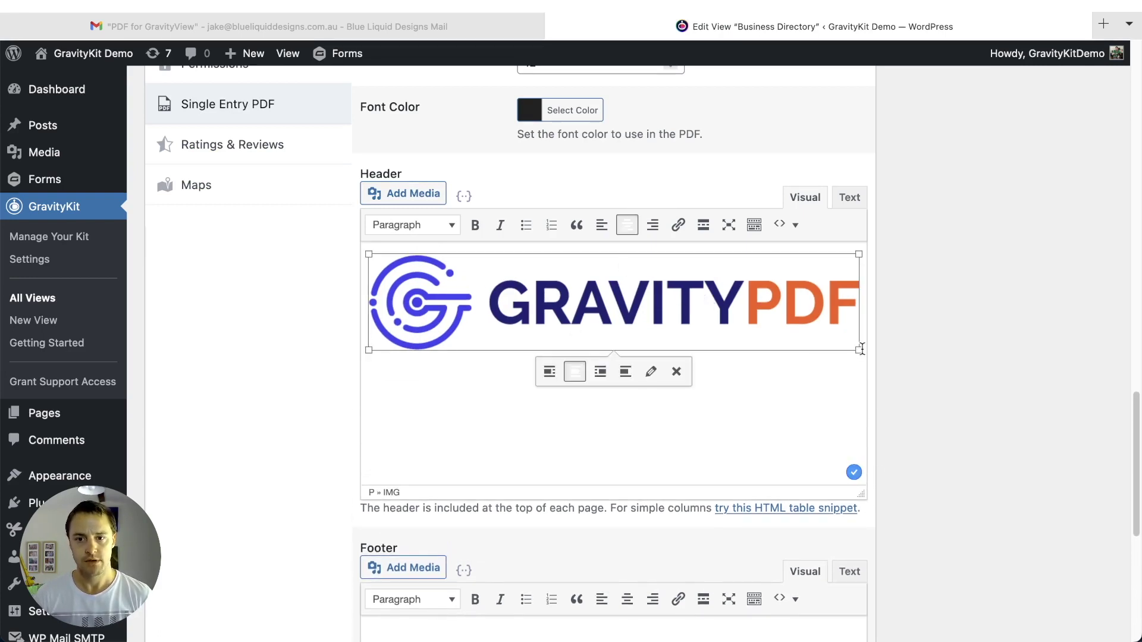
left_click_drag(859, 350, 615, 311)
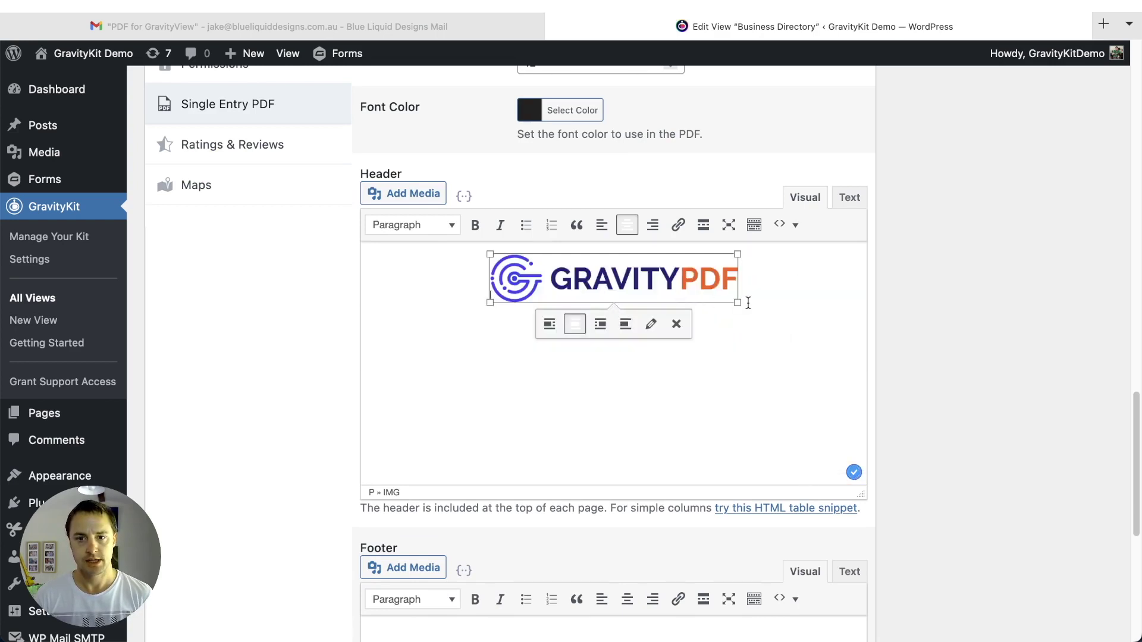
left_click_drag(741, 305, 777, 311)
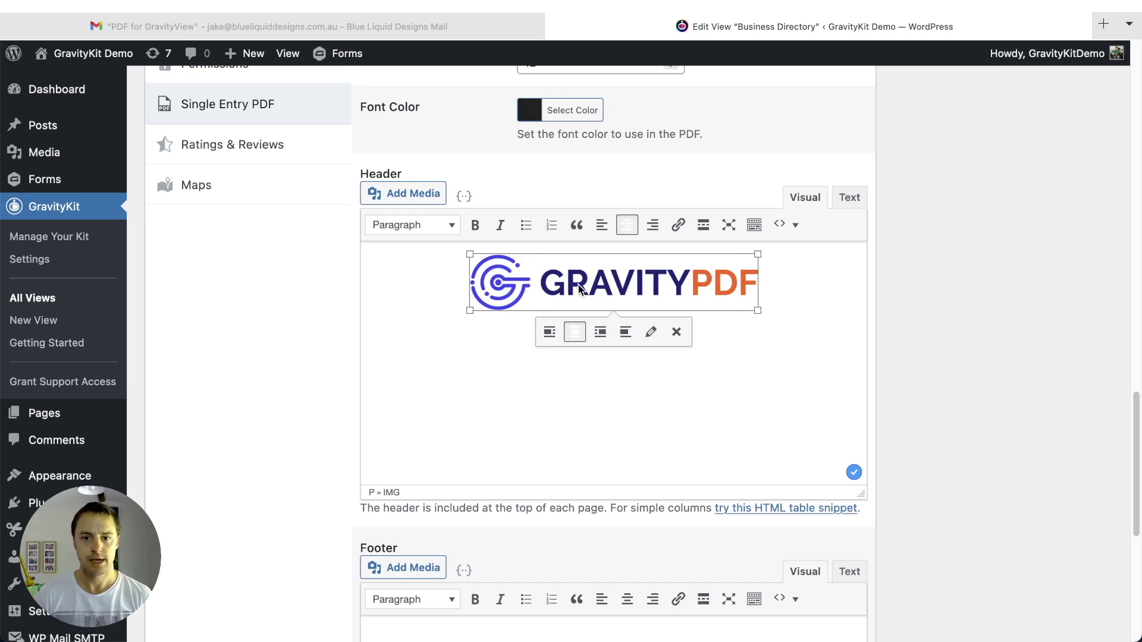
left_click(1042, 327)
scroll(997, 321, "down", 3)
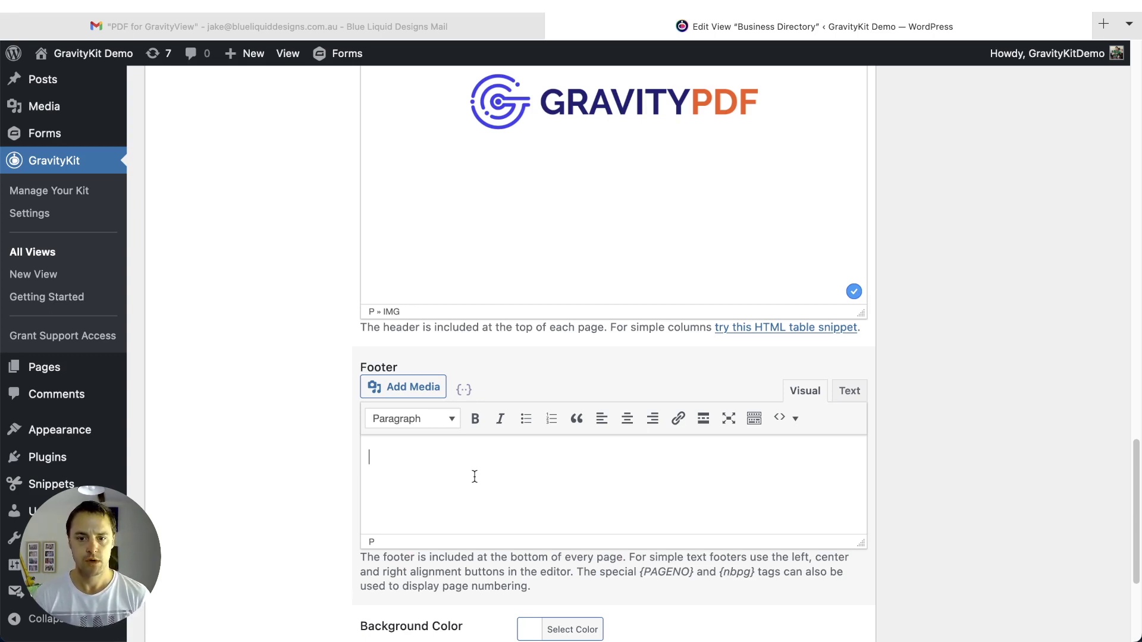
- Write the right-aligned footer 'This PDF was generation by PDF for GravityView', italicising 'PDF for GravityView'
left_click(475, 477)
type("This PDF was generation by")
key("super+i")
type("P")
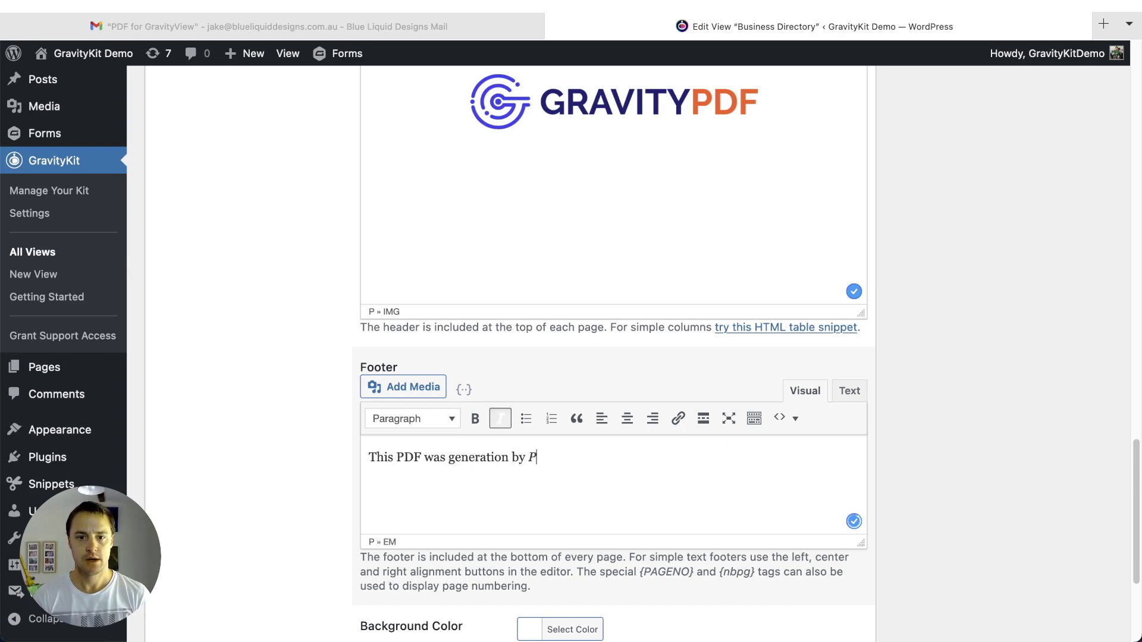
type("DF for GravityView")
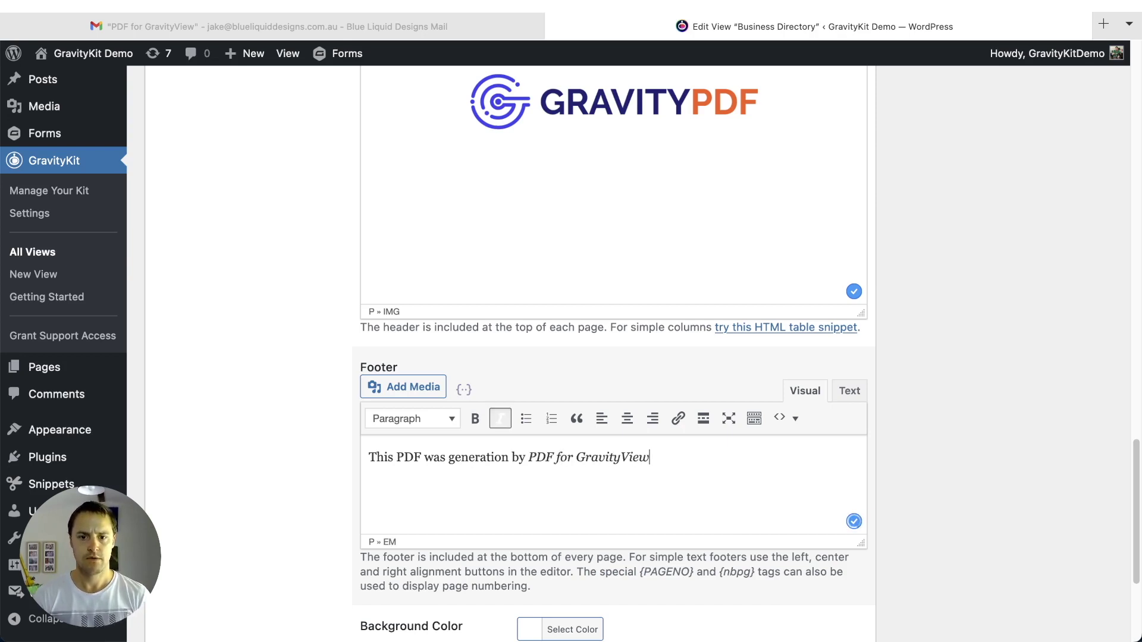
key("super+i")
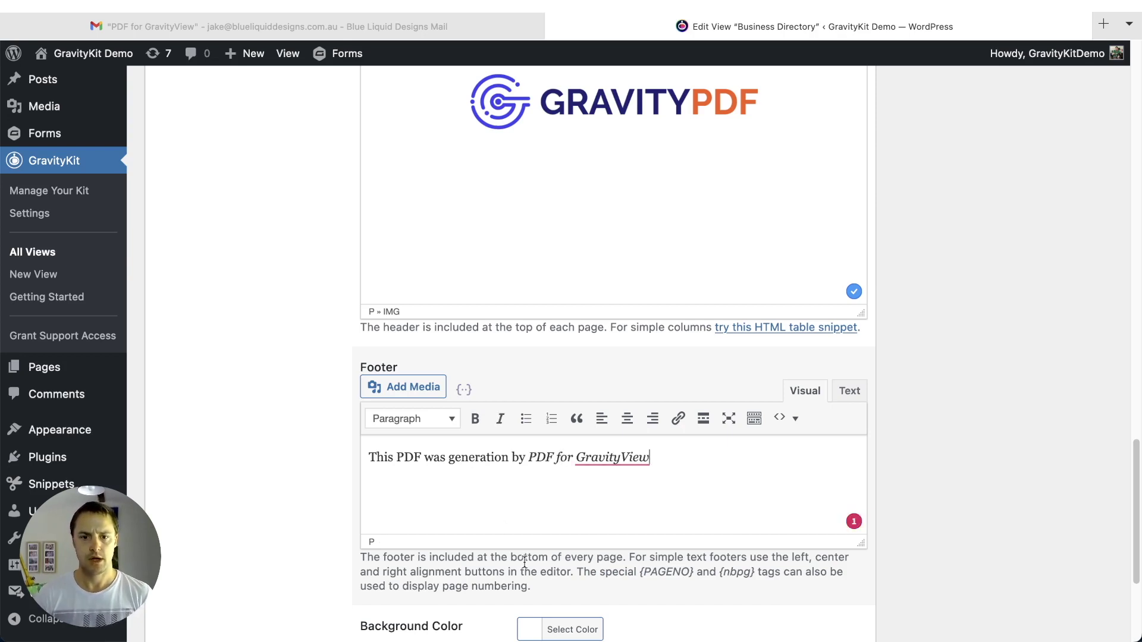
key("super+a")
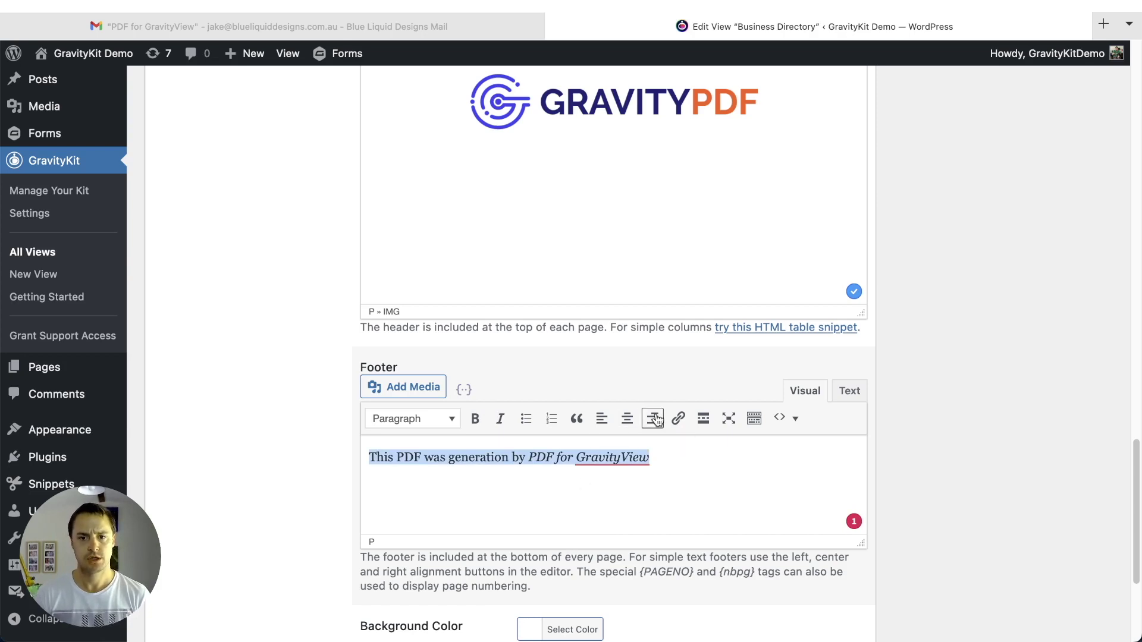
left_click(653, 418)
left_click(740, 495)
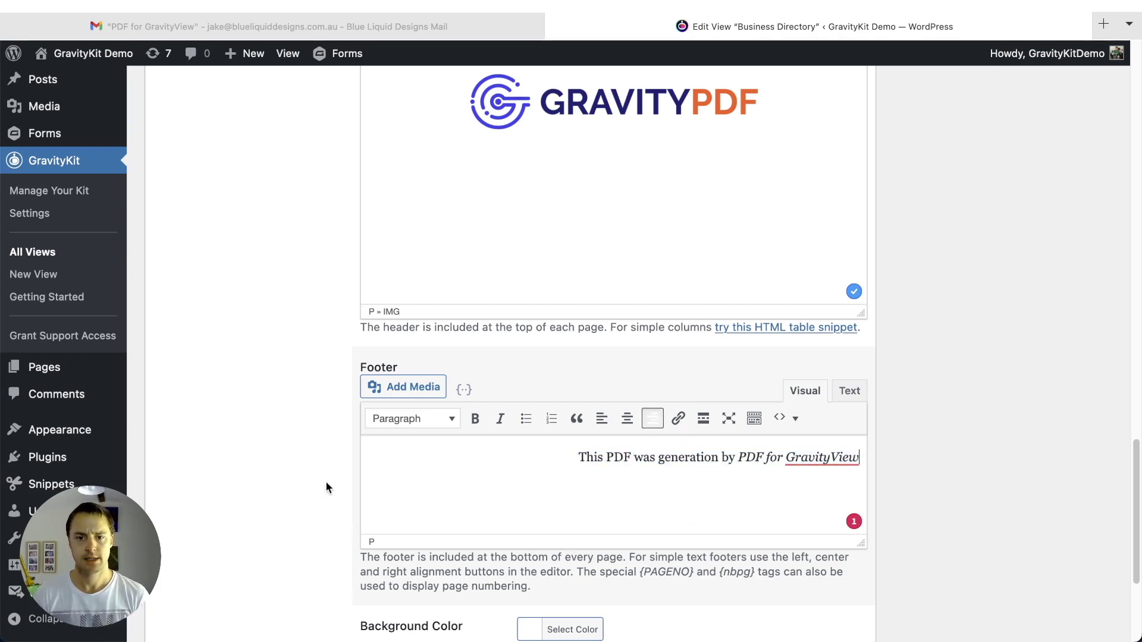
scroll(194, 511, "down", 5)
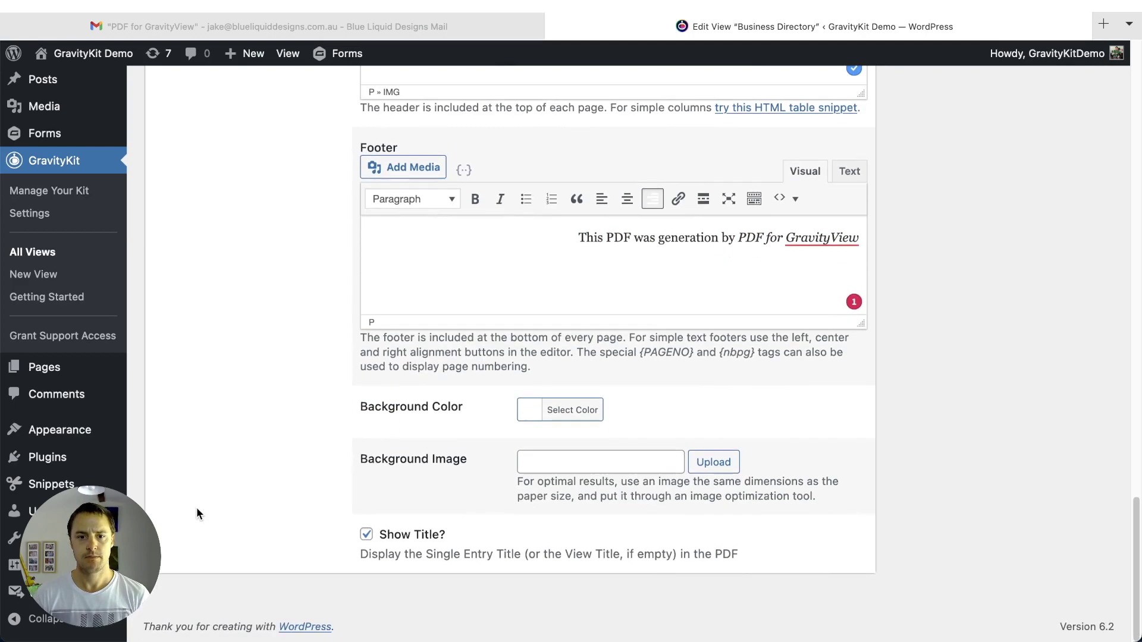
- Open the Footer Right field picker and filter it by 'pdf'
scroll(205, 494, "up", 10)
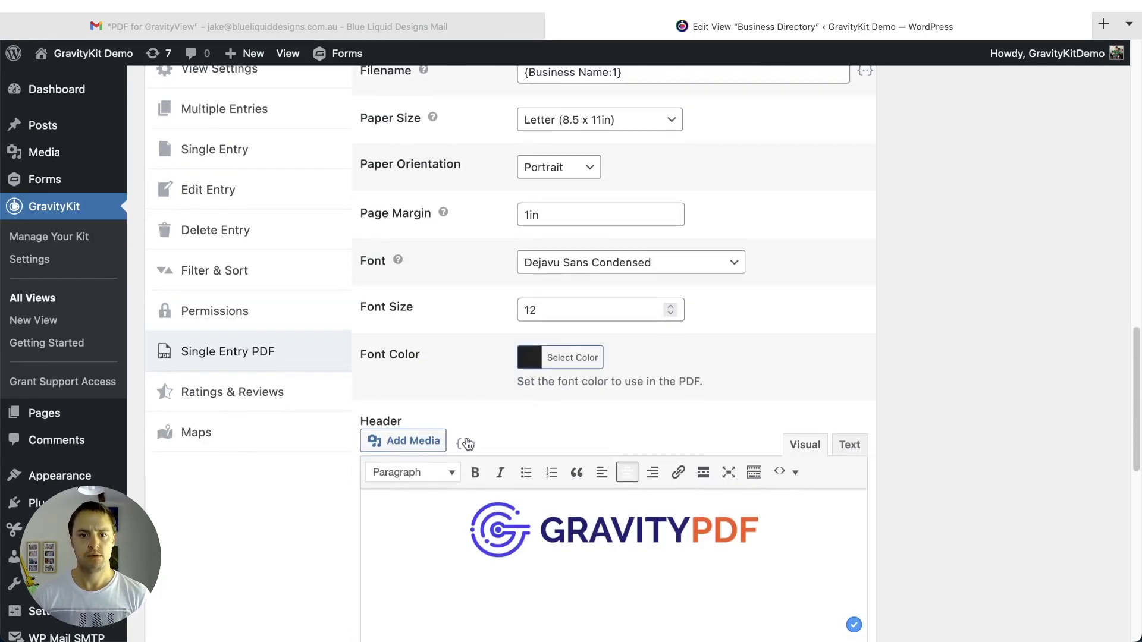
scroll(813, 415, "up", 5)
scroll(714, 416, "up", 1)
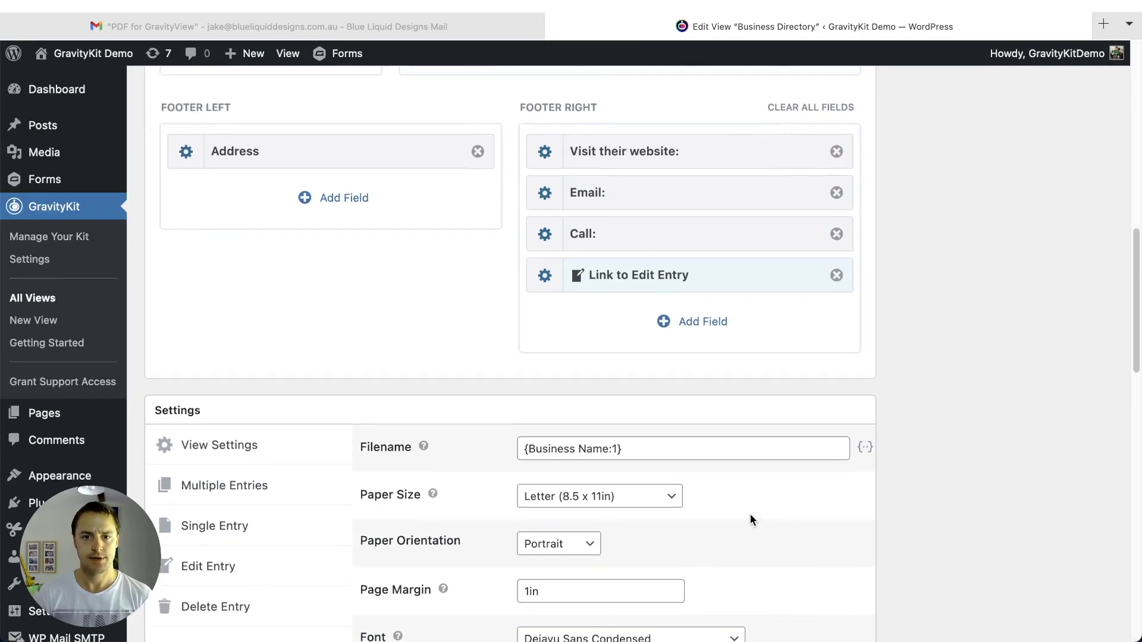
scroll(903, 509, "up", 8)
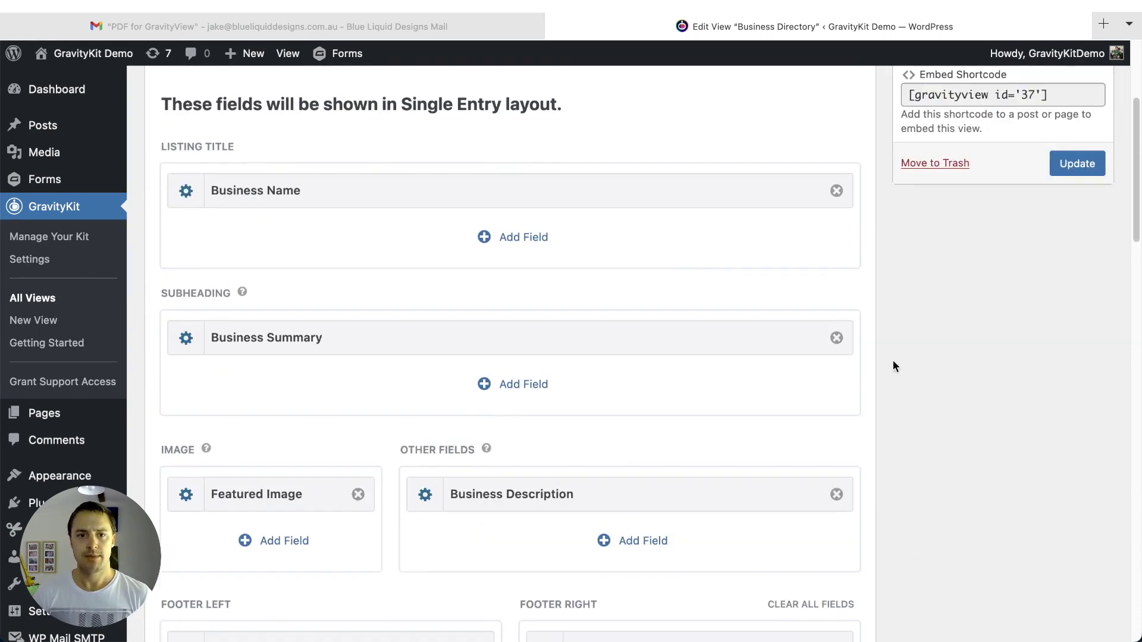
scroll(270, 441, "up", 1)
scroll(268, 439, "down", 3)
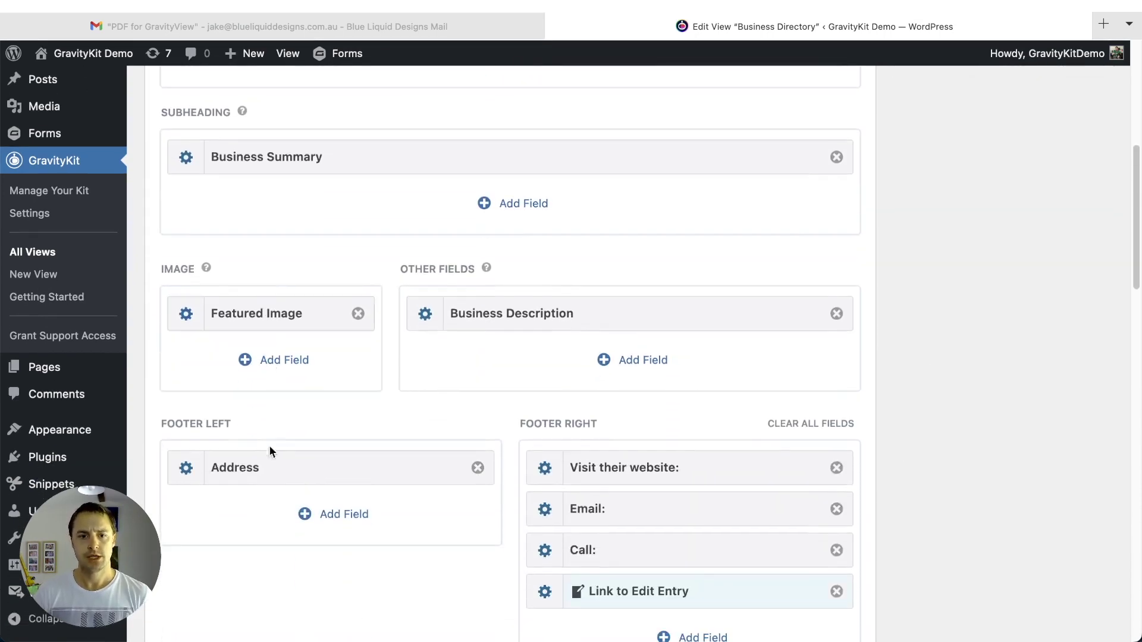
scroll(271, 455, "down", 2)
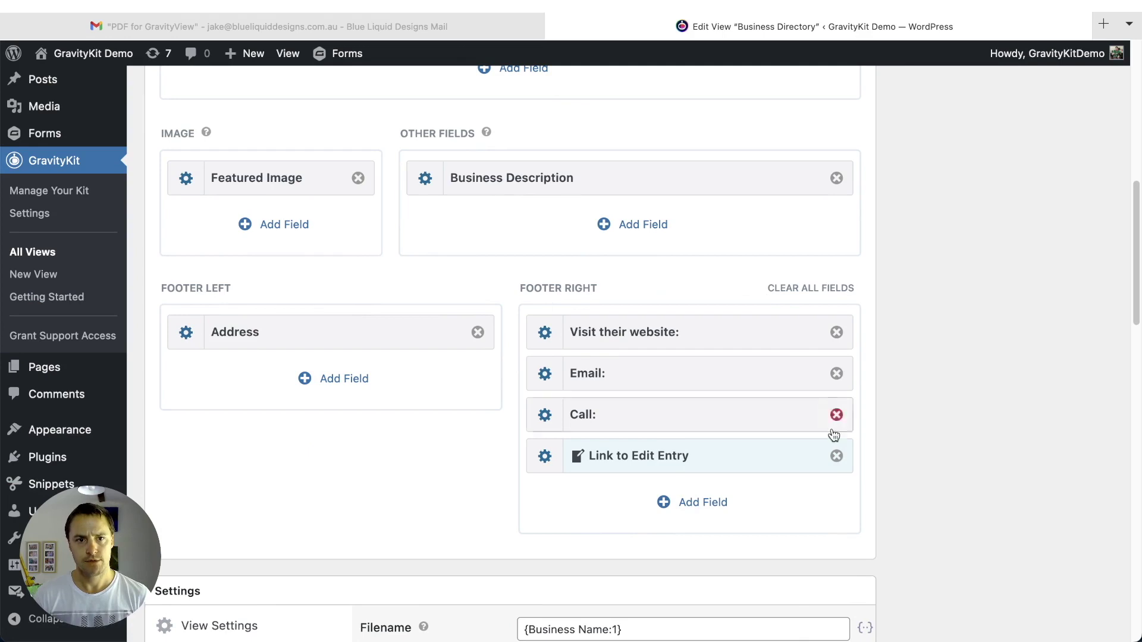
left_click(674, 510)
type("pdf")
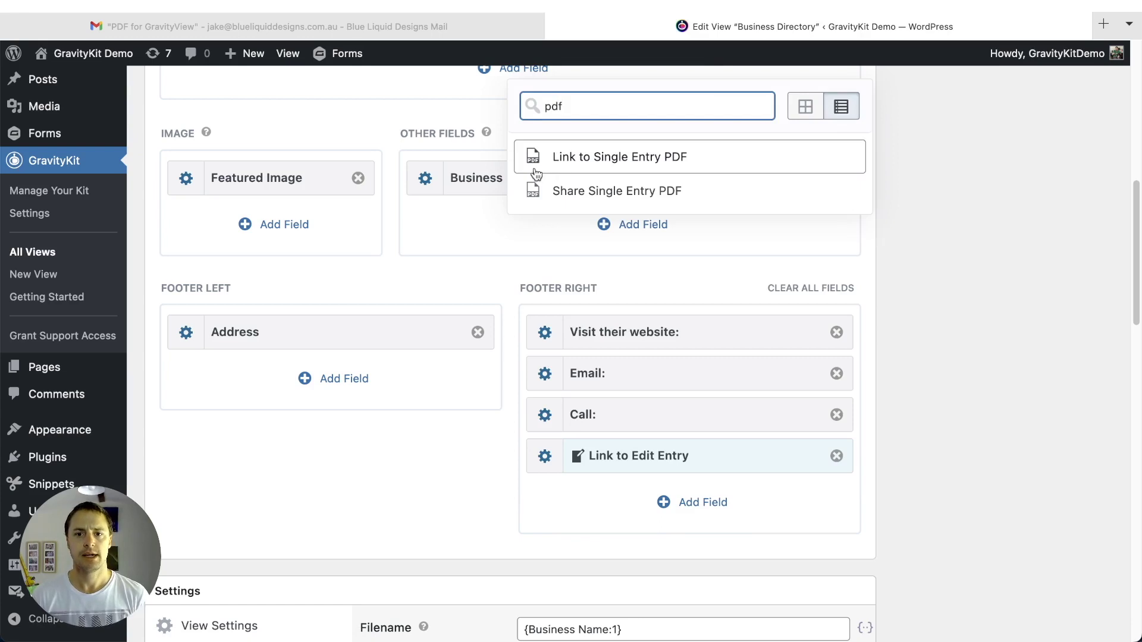
- Add Link to Single Entry PDF above Link to Edit Entry and open its settings
left_click(605, 164)
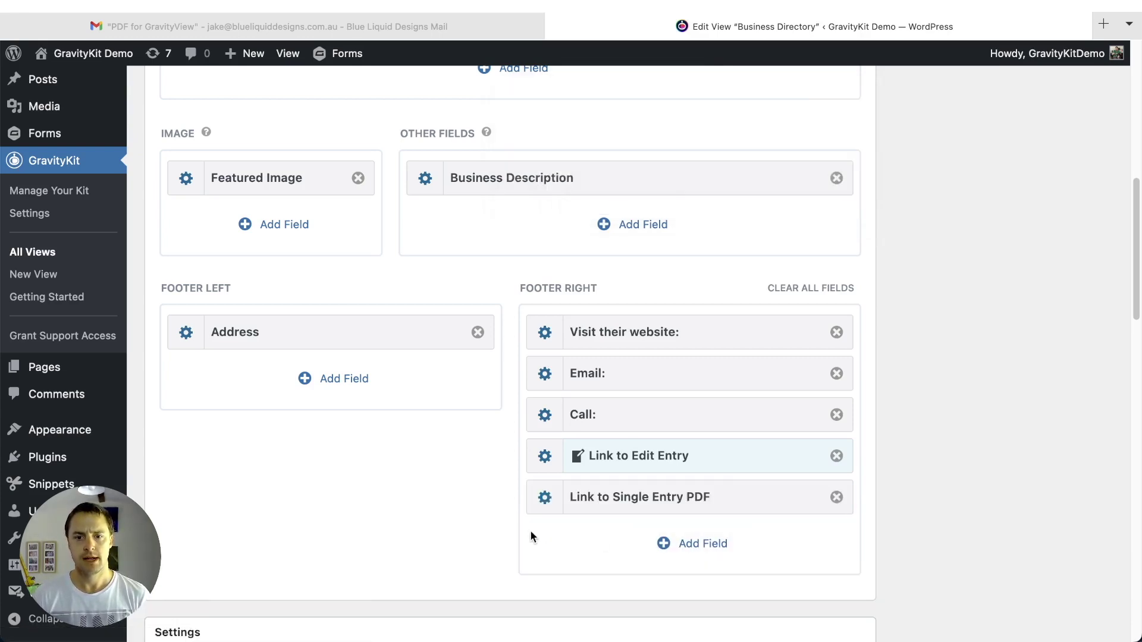
left_click_drag(619, 495, 619, 453)
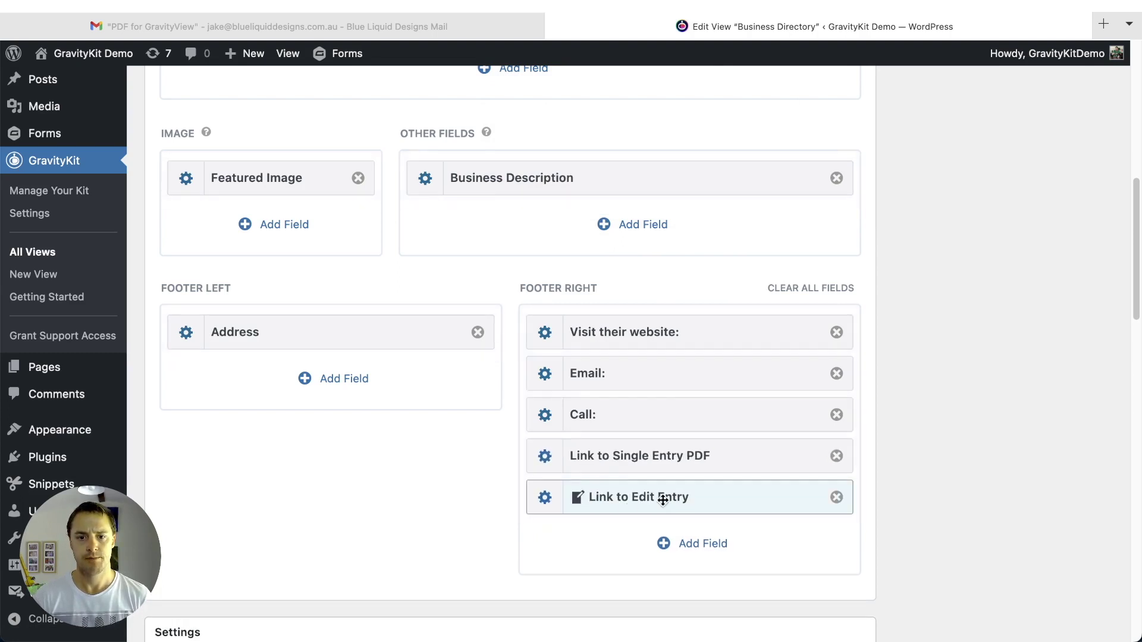
left_click(545, 457)
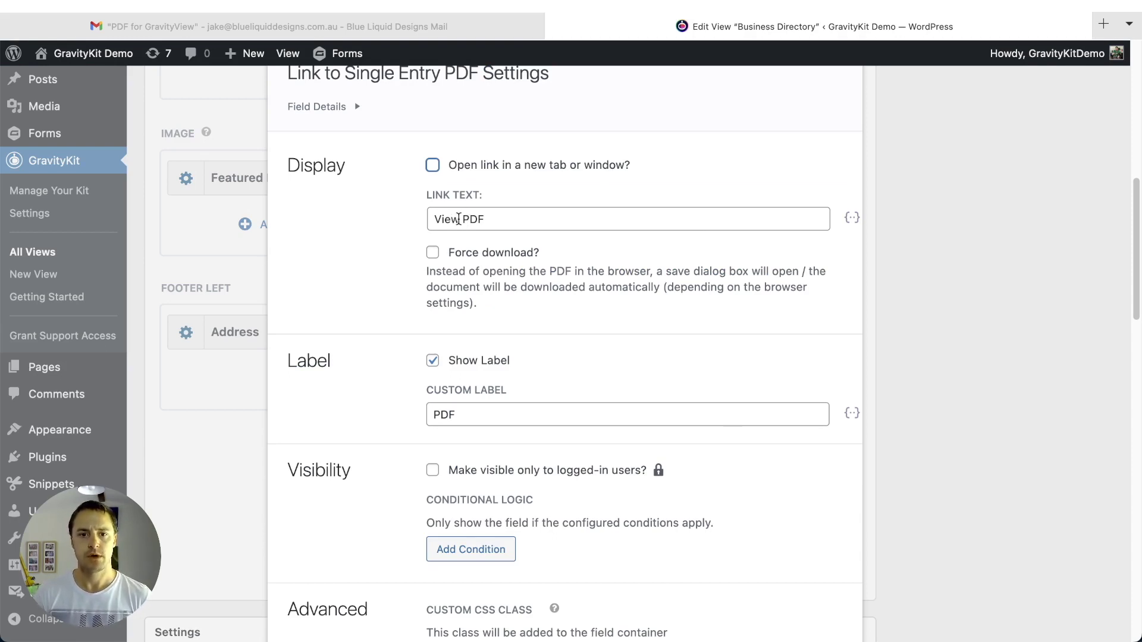
- Set the PDF link text to 'Download as PDF', open in a new tab, label hidden
double_click(458, 219)
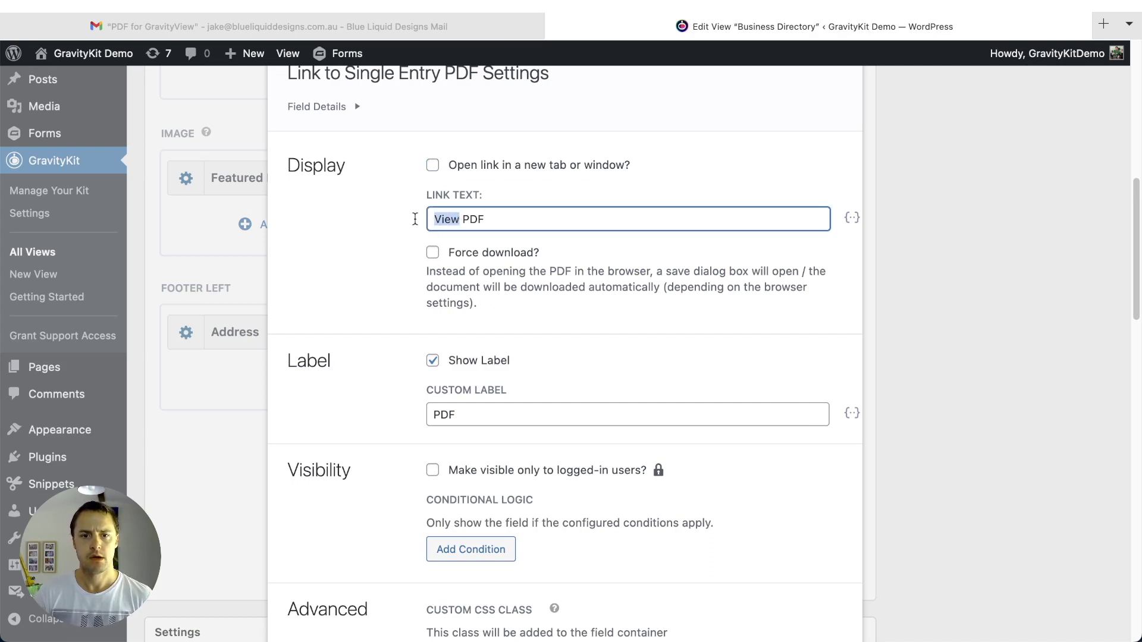
type("Download")
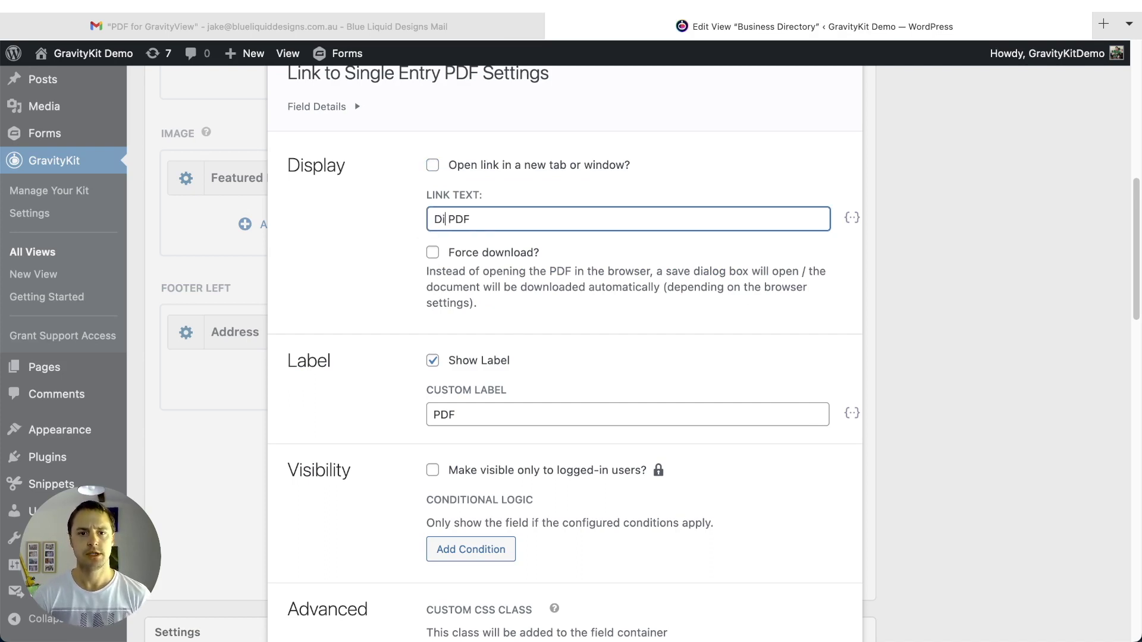
type(" as")
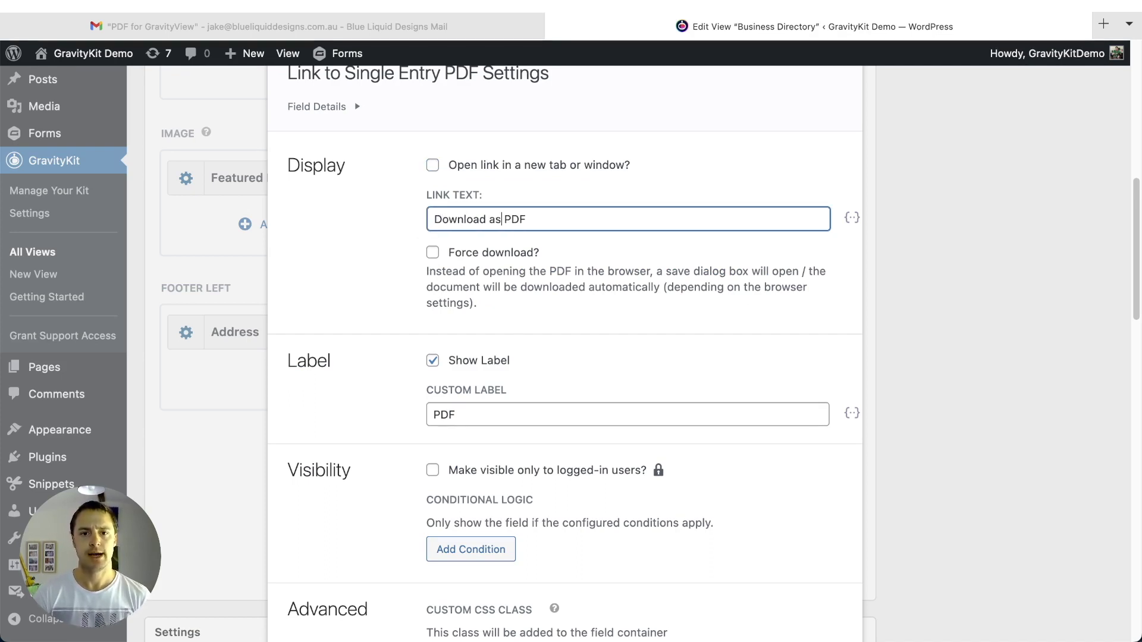
left_click(378, 302)
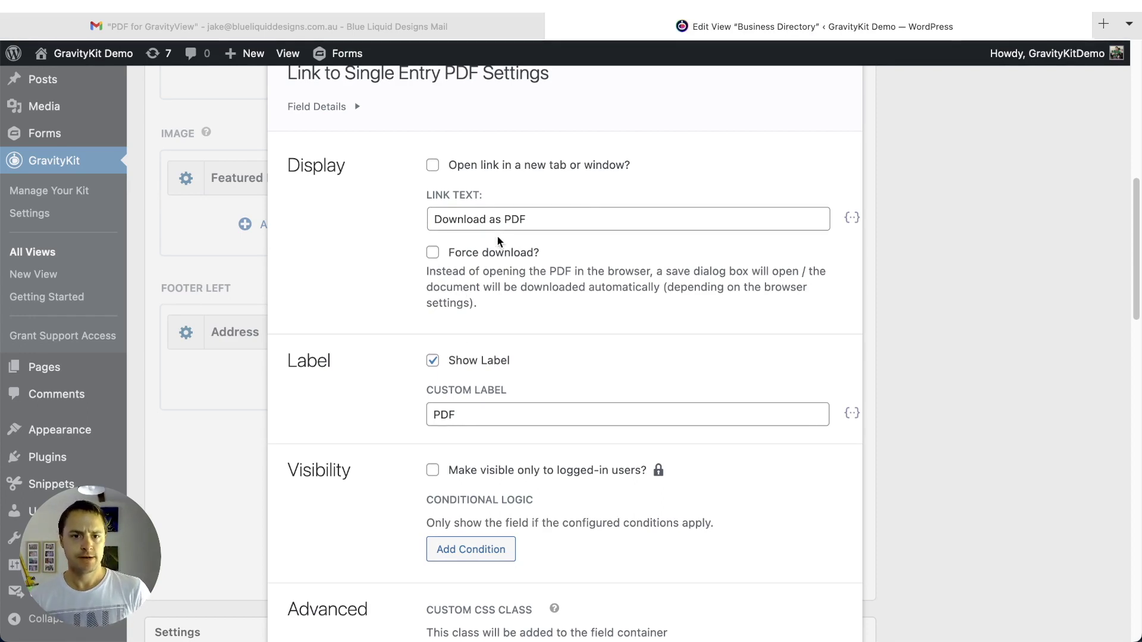
left_click(458, 167)
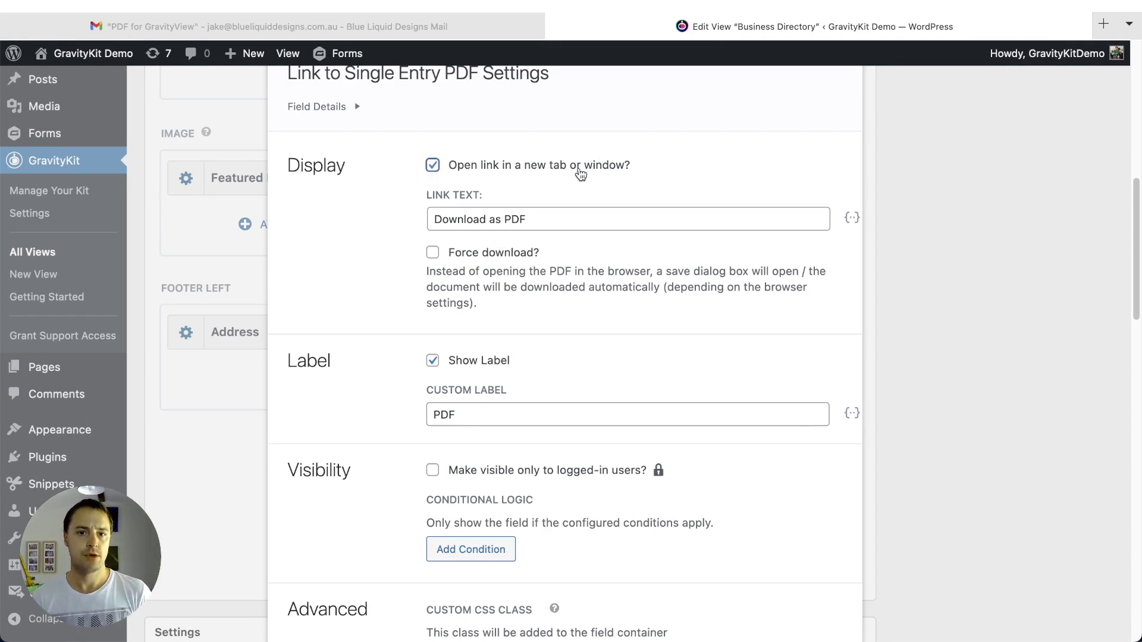
scroll(787, 274, "down", 5)
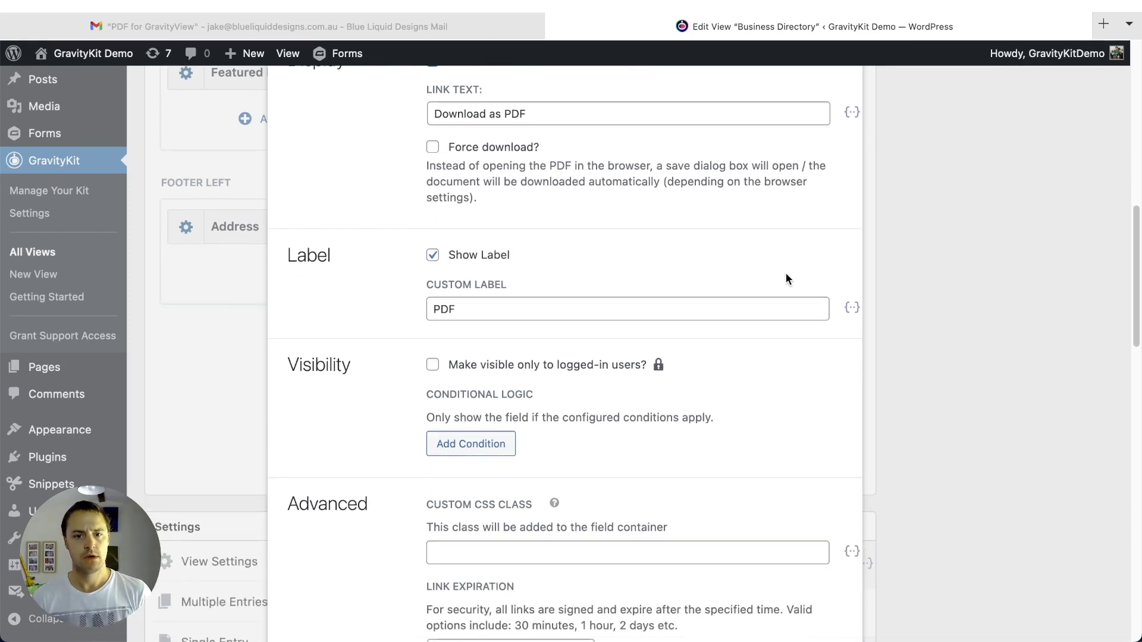
left_click(479, 226)
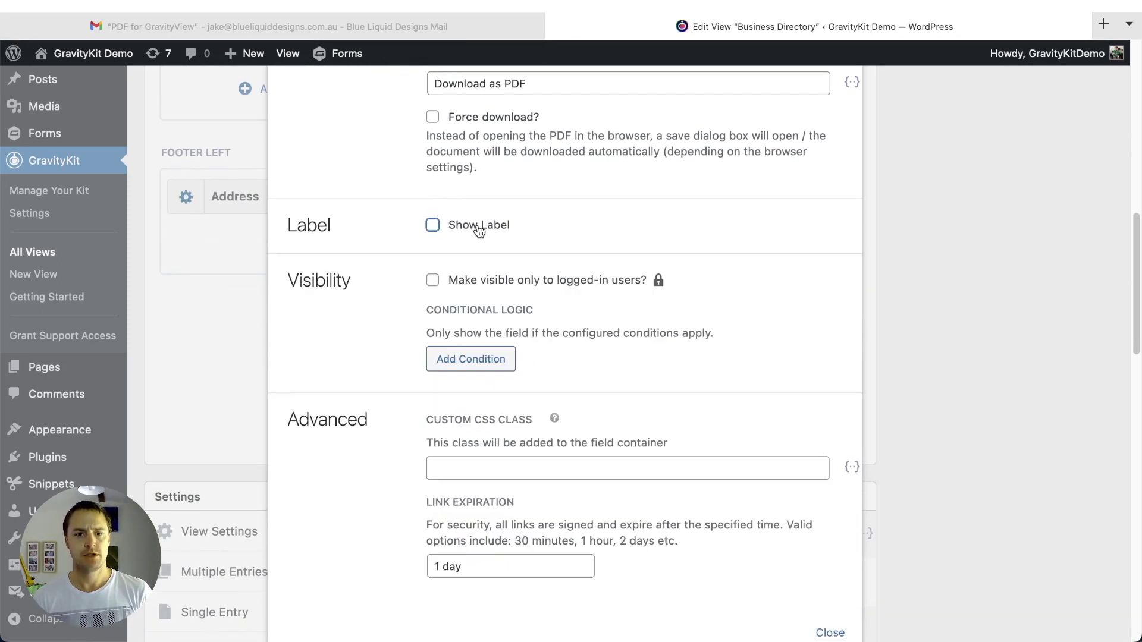
- Add AND and OR visibility conditions, remove them all, and close the field settings
scroll(369, 279, "down", 4)
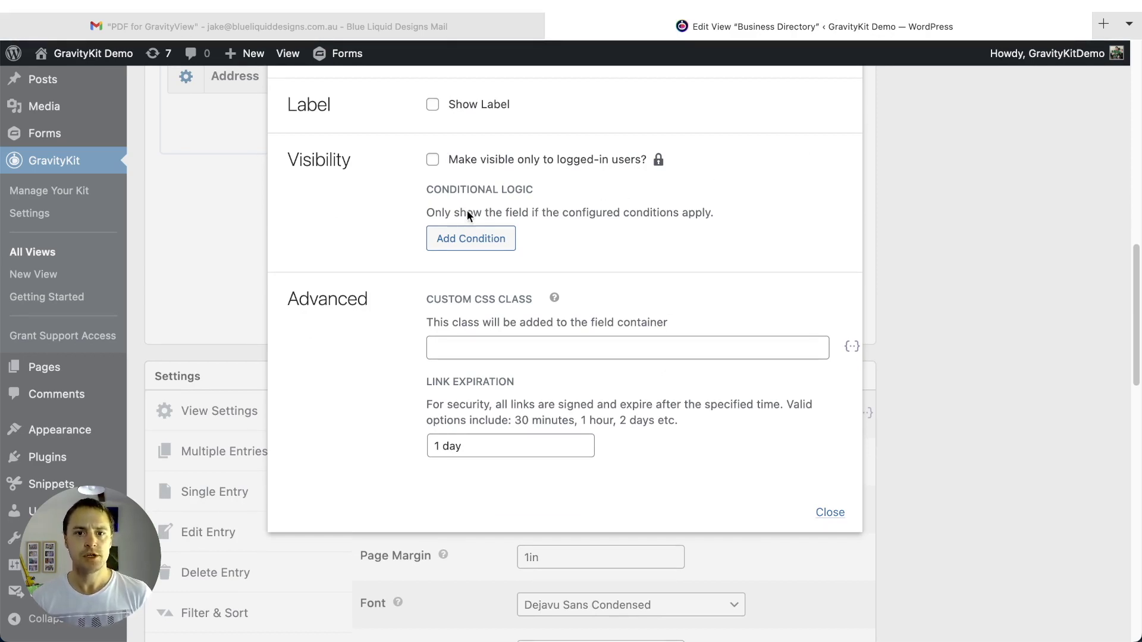
left_click(464, 238)
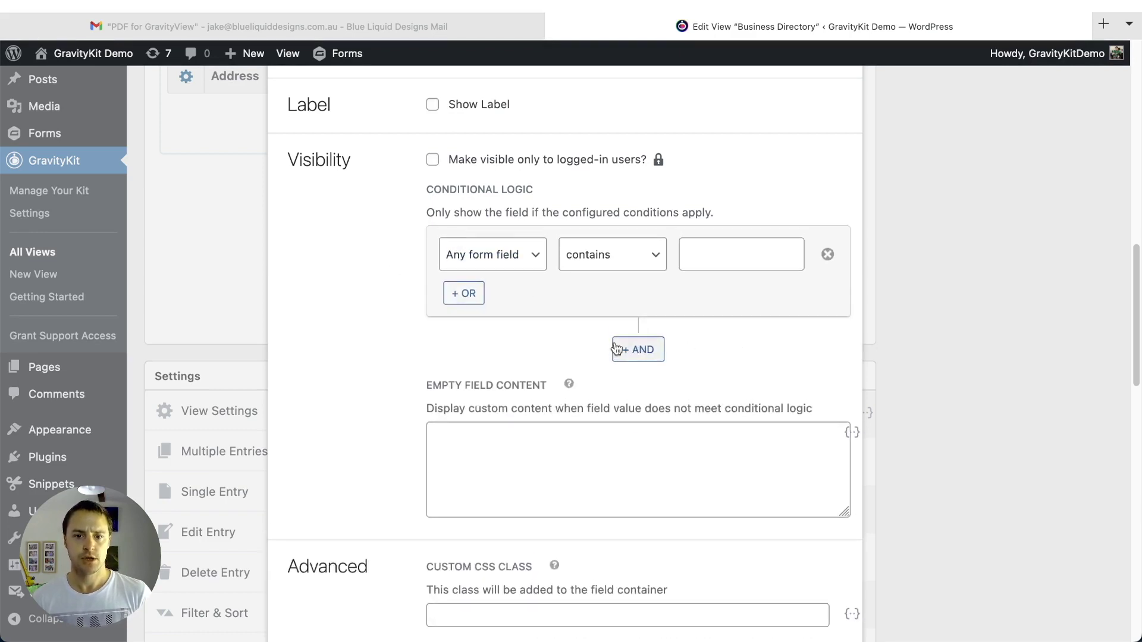
left_click(639, 349)
scroll(450, 322, "down", 1)
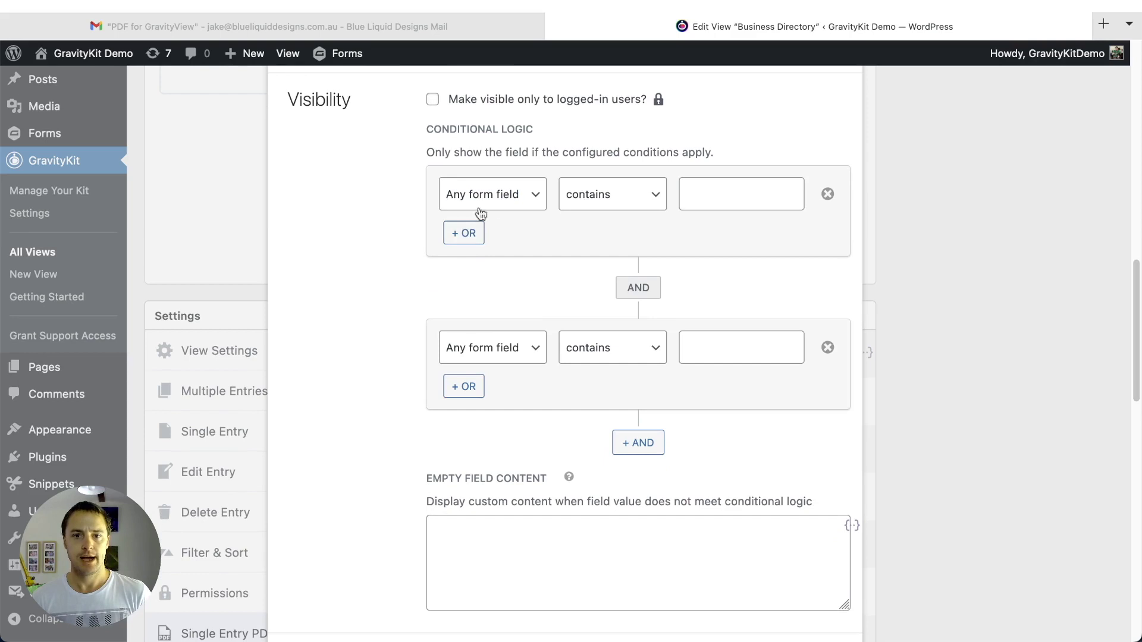
left_click(473, 234)
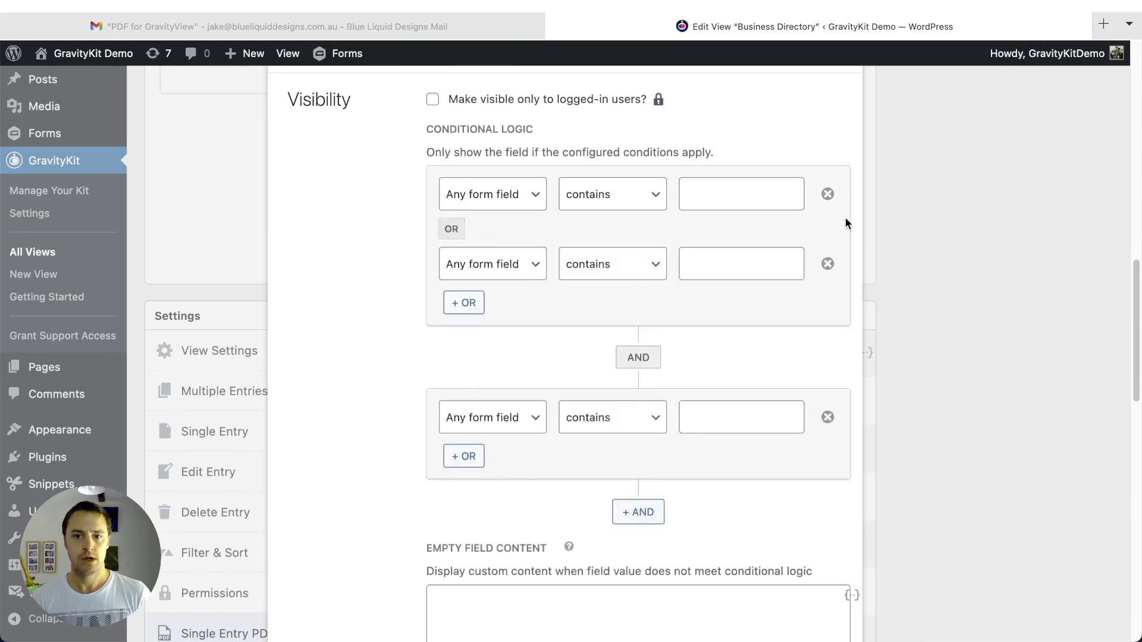
left_click(828, 194)
left_click(828, 196)
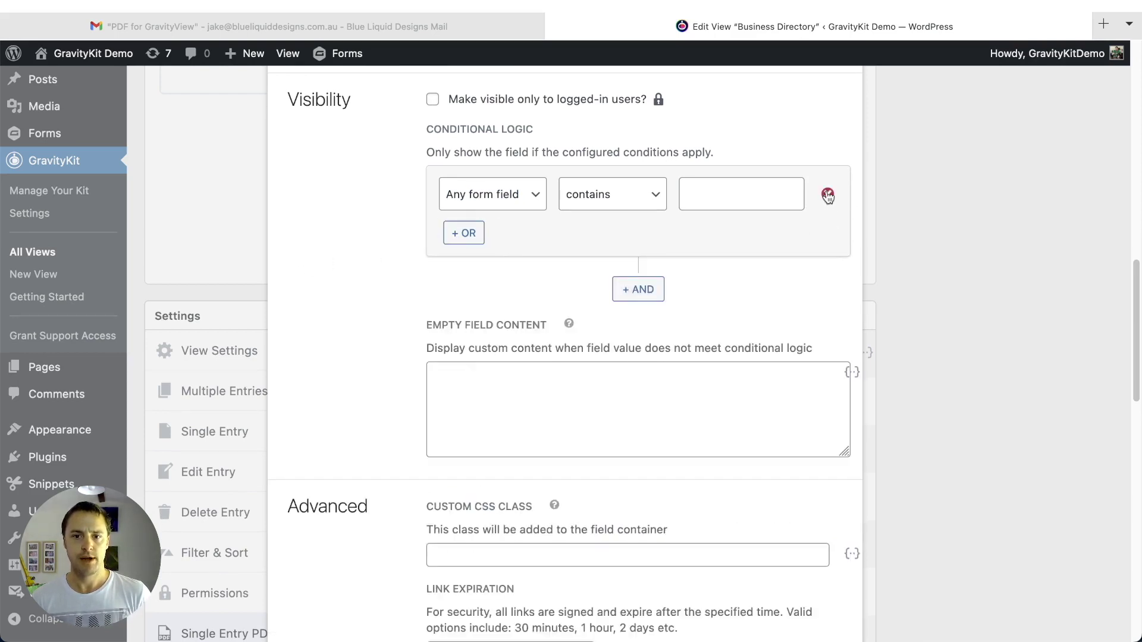
left_click(827, 195)
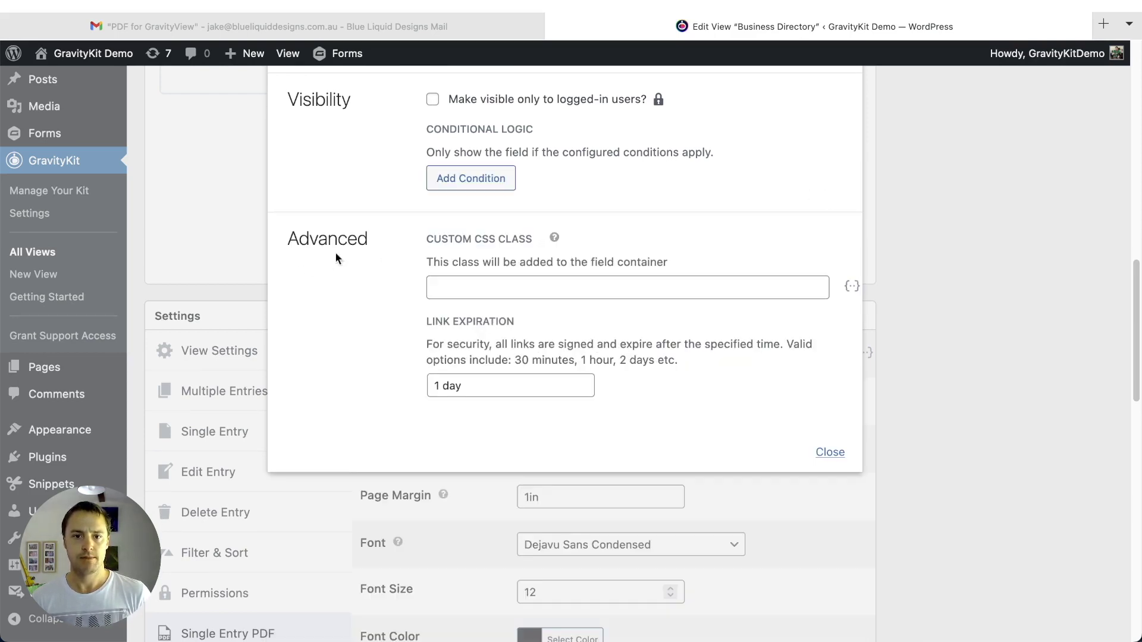
left_click(832, 453)
scroll(933, 440, "up", 6)
scroll(933, 441, "up", 5)
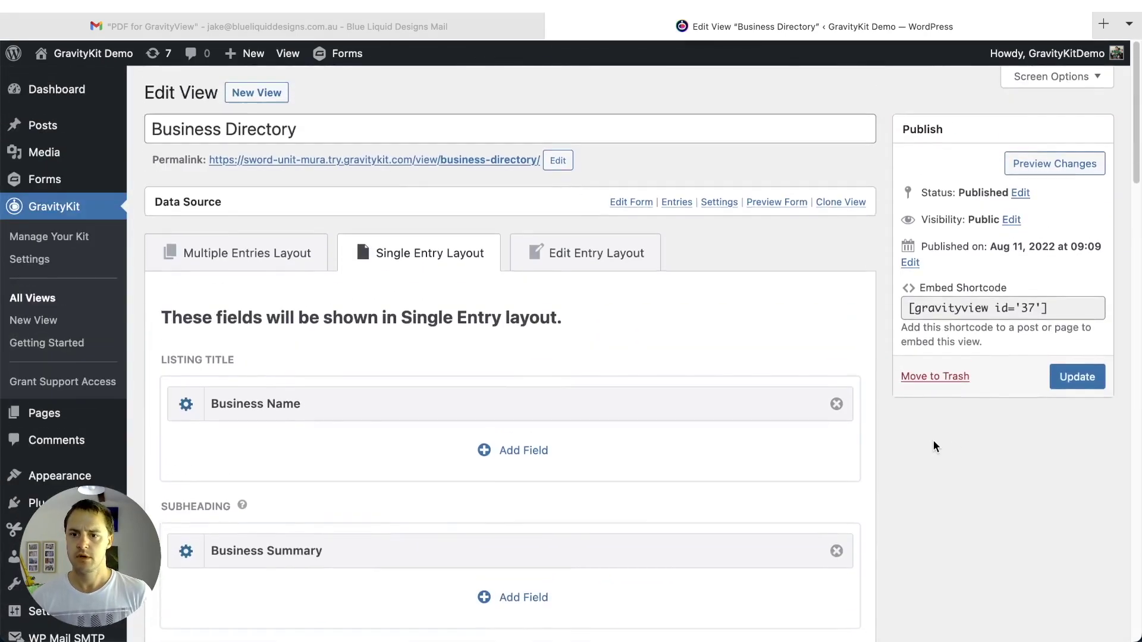
- Update the Business Directory view and open its permalink on the live site
left_click(1078, 378)
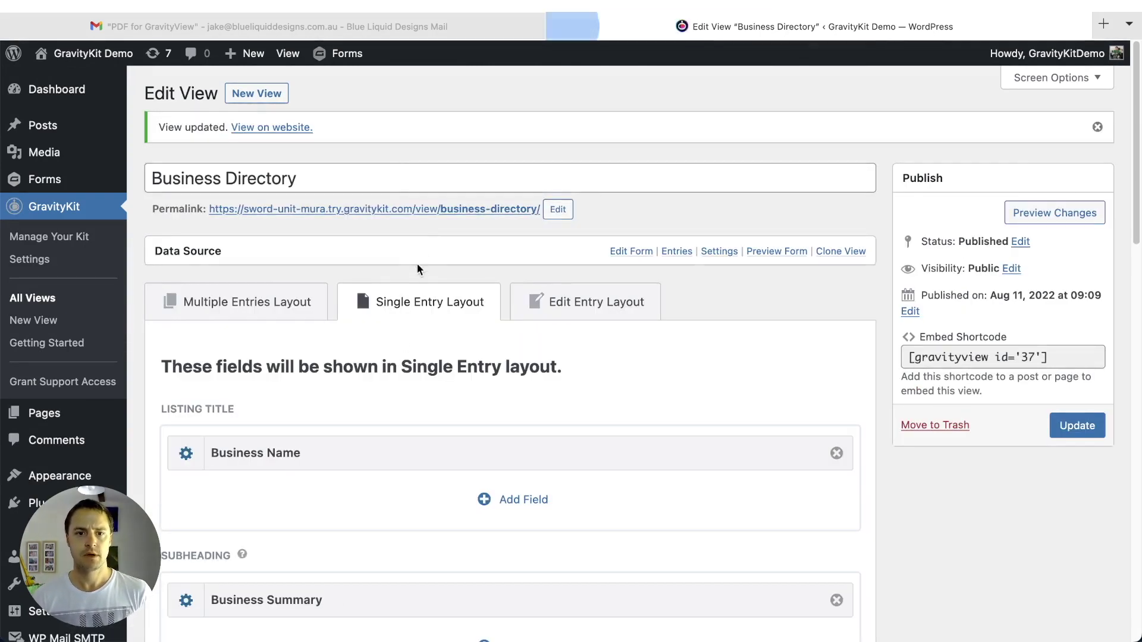
left_click(437, 211)
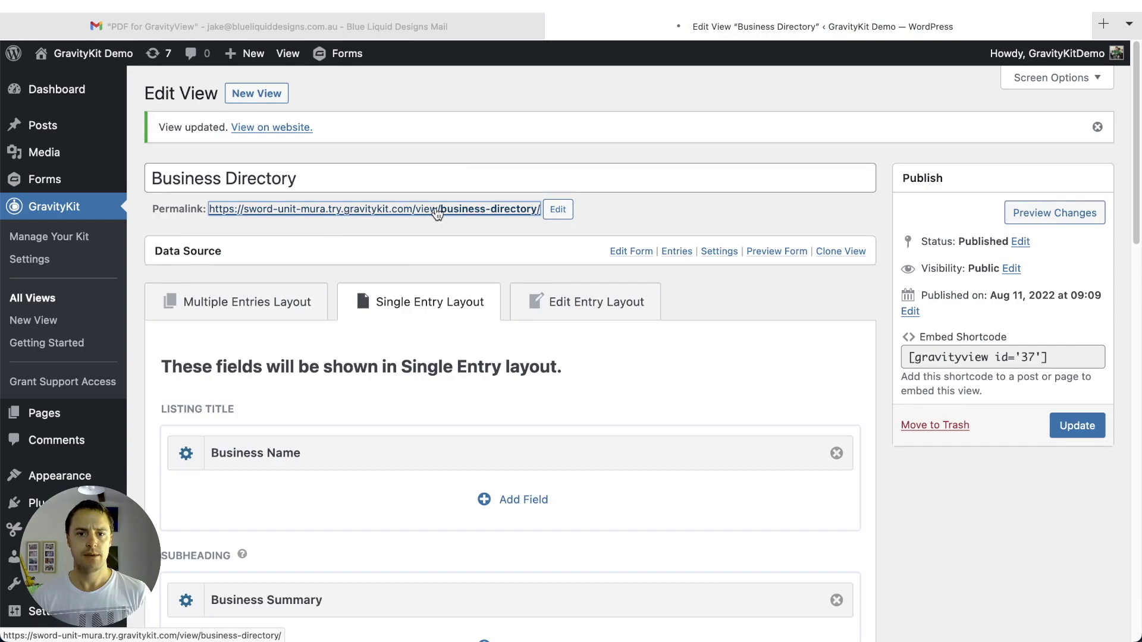
- Scroll the directory down to Marco's Cafe and open its entry details
scroll(626, 252, "down", 7)
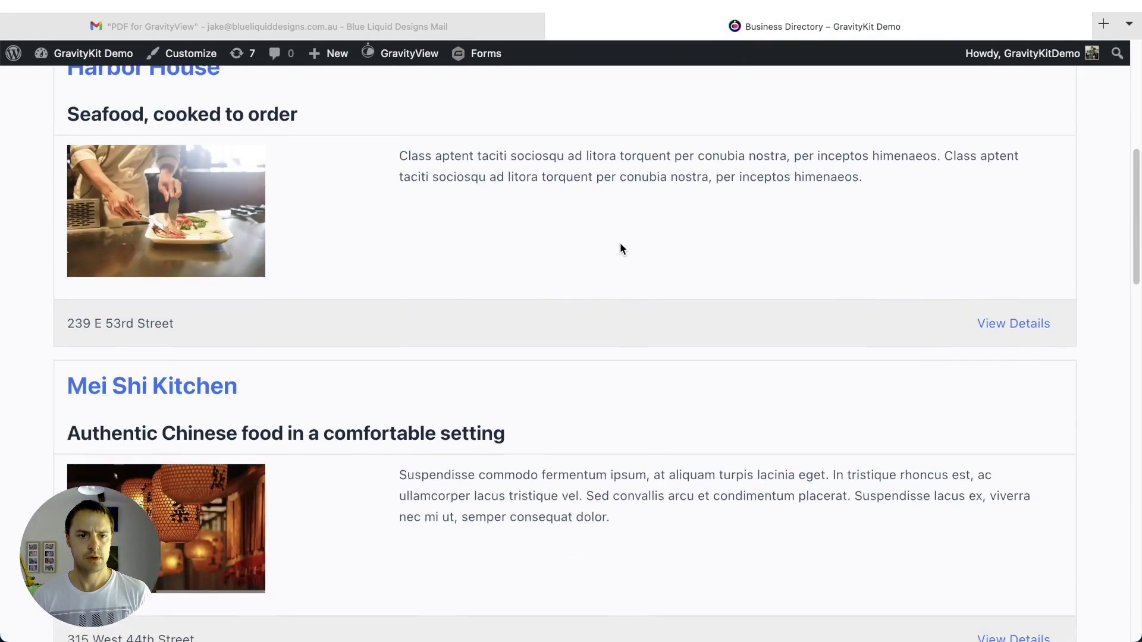
scroll(621, 244, "down", 10)
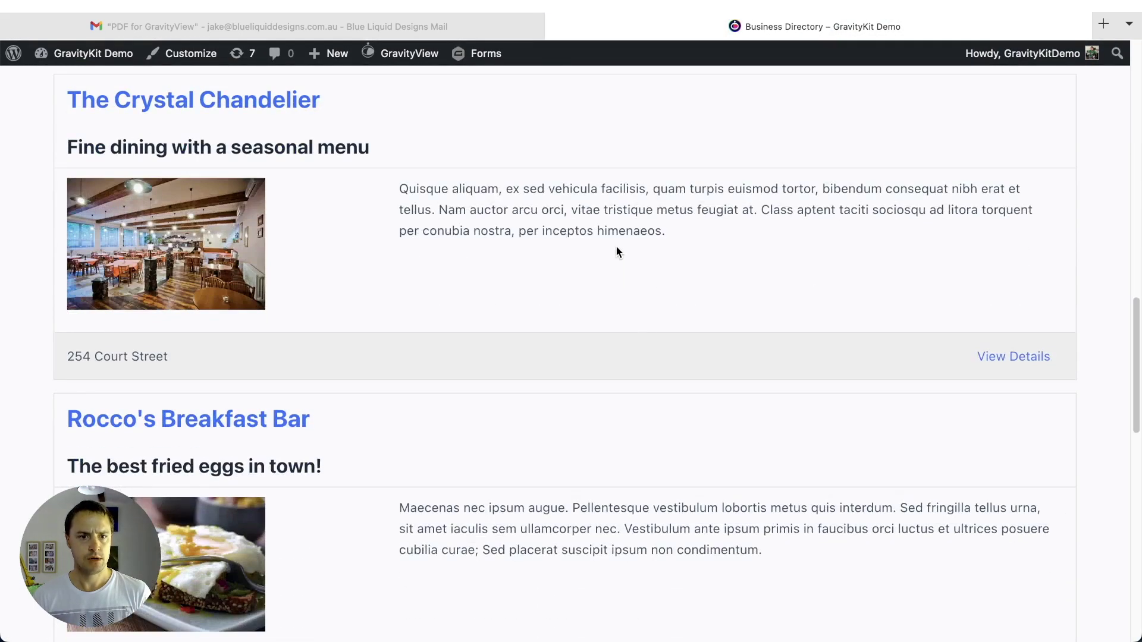
scroll(617, 249, "down", 6)
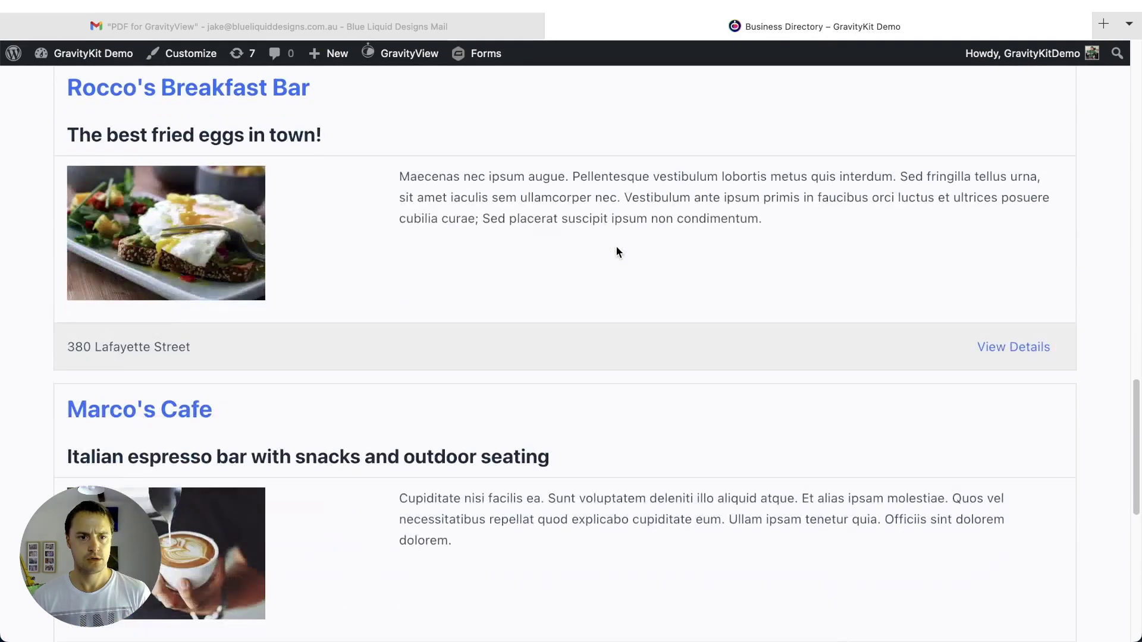
scroll(616, 250, "down", 6)
scroll(616, 250, "up", 2)
scroll(616, 248, "down", 2)
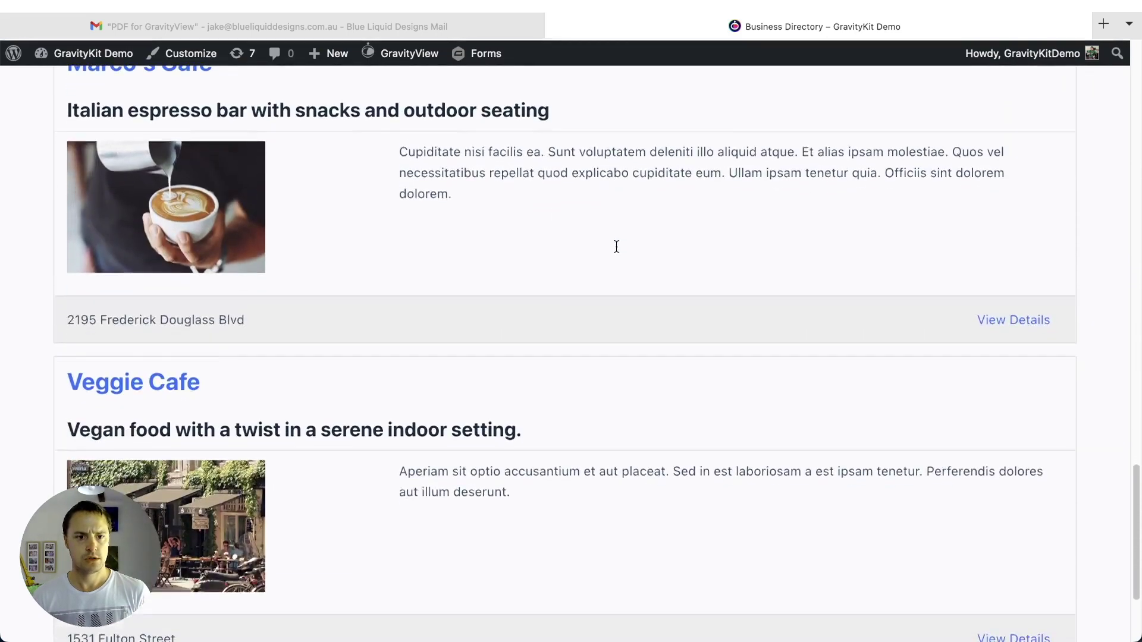
scroll(617, 246, "up", 2)
left_click(1028, 458)
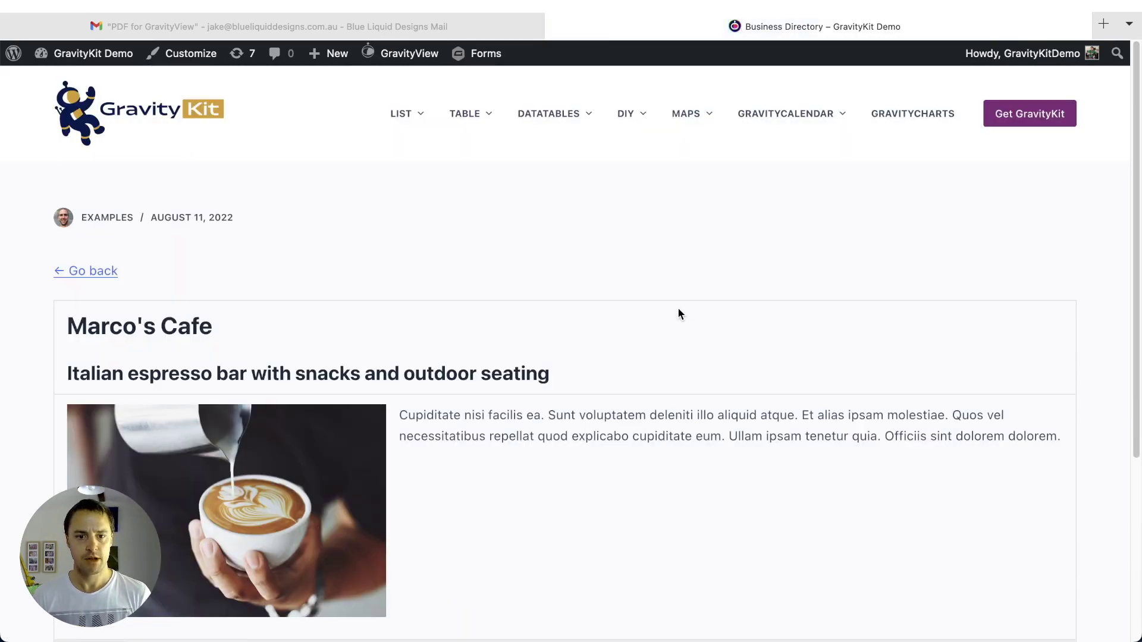
- Launch Marco's Cafe as a PDF from the Download as PDF footer link
scroll(375, 265, "down", 3)
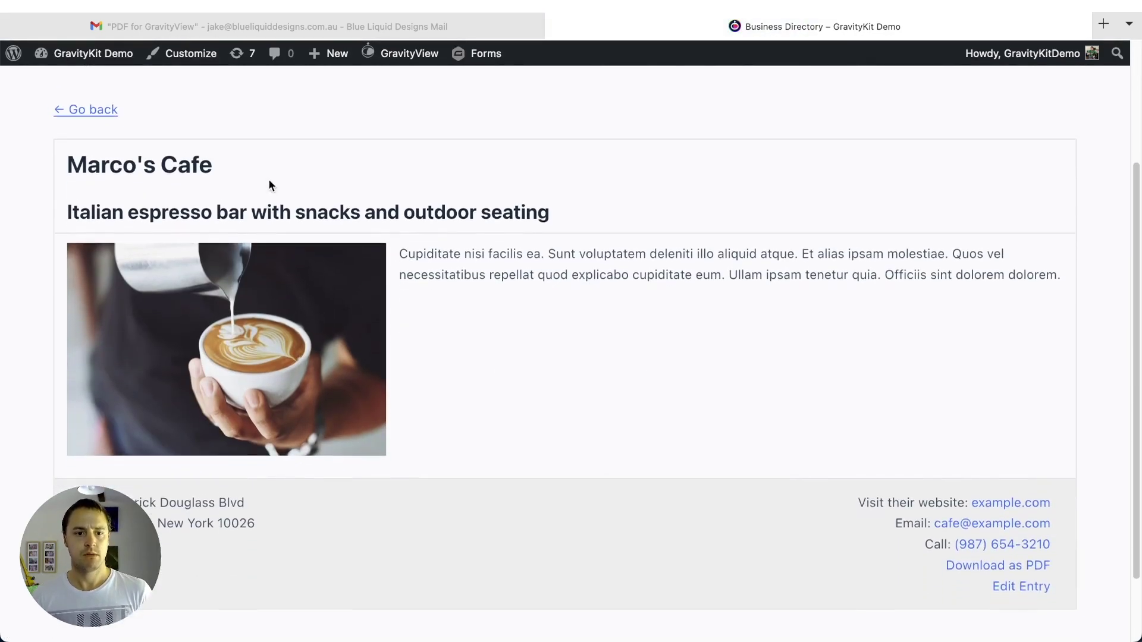
scroll(15, 161, "down", 1)
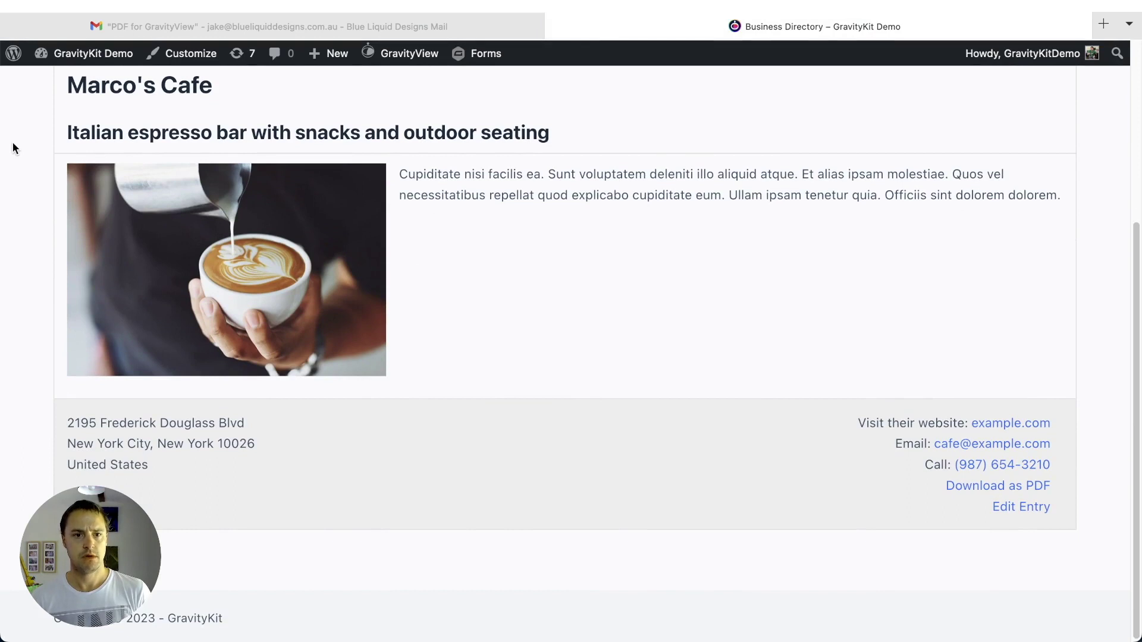
scroll(546, 345, "up", 1)
scroll(73, 115, "up", 1)
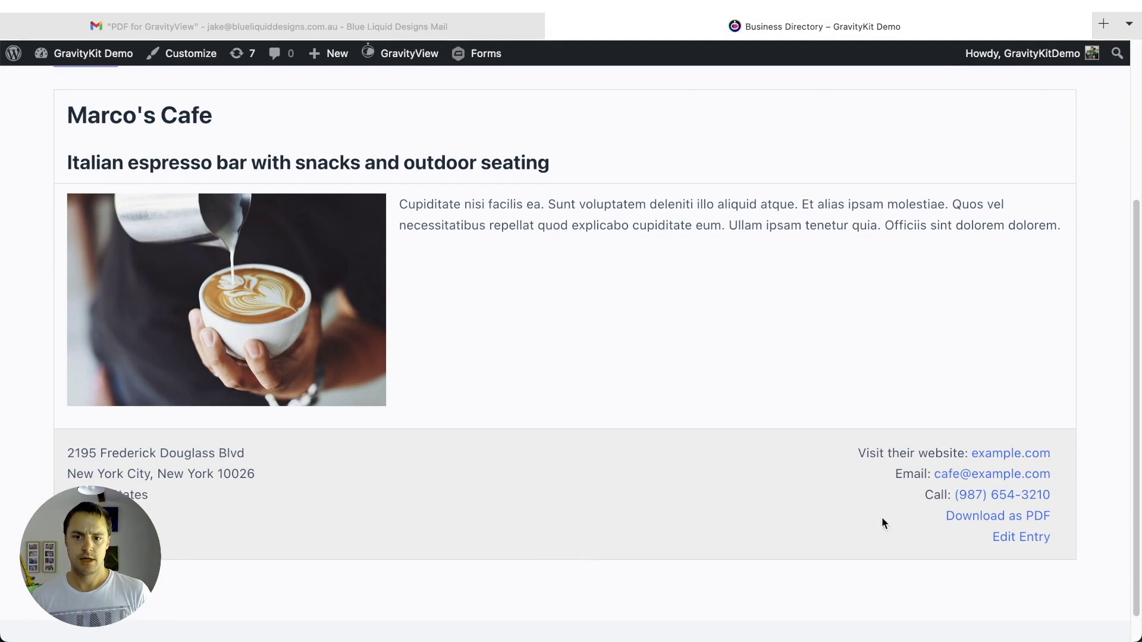
left_click(962, 520)
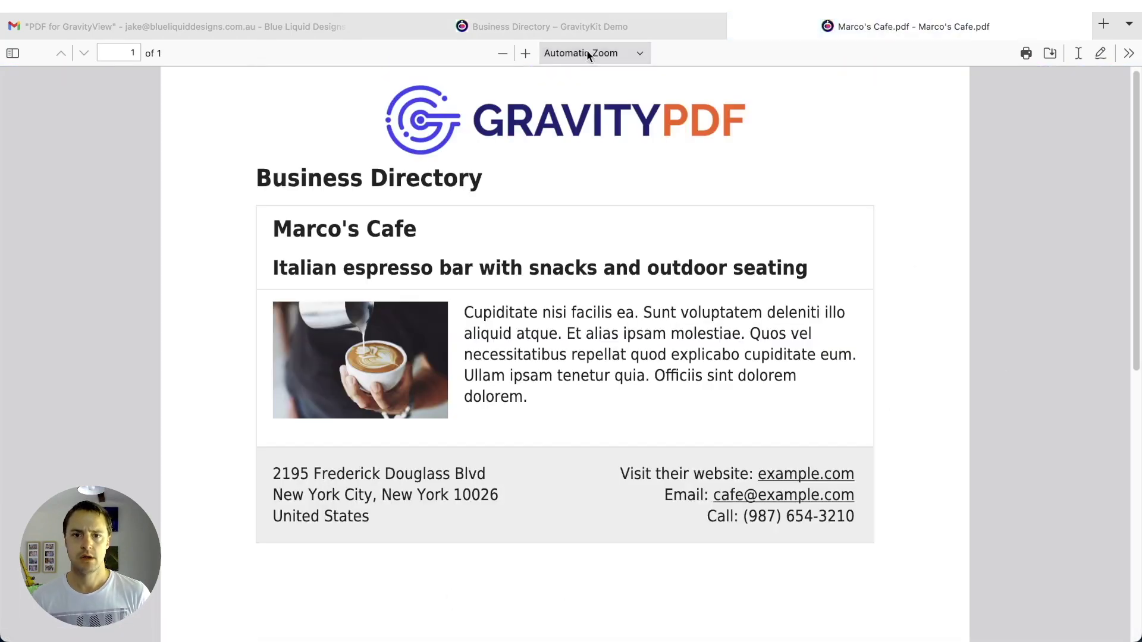
left_click(499, 55)
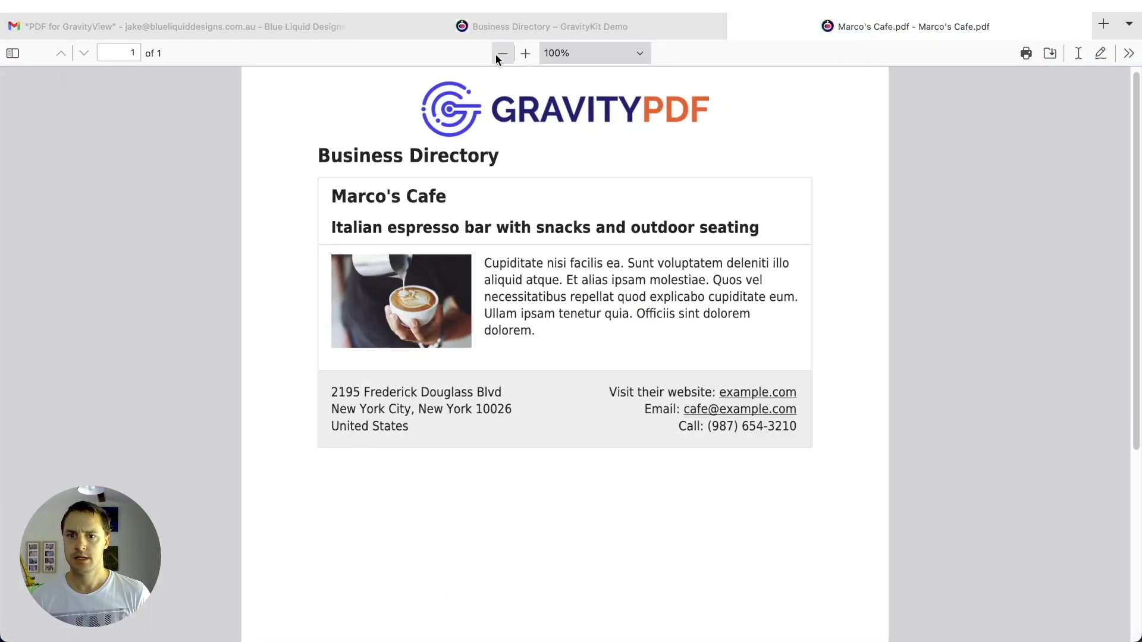
left_click(500, 55)
left_click(501, 54)
left_click(501, 54)
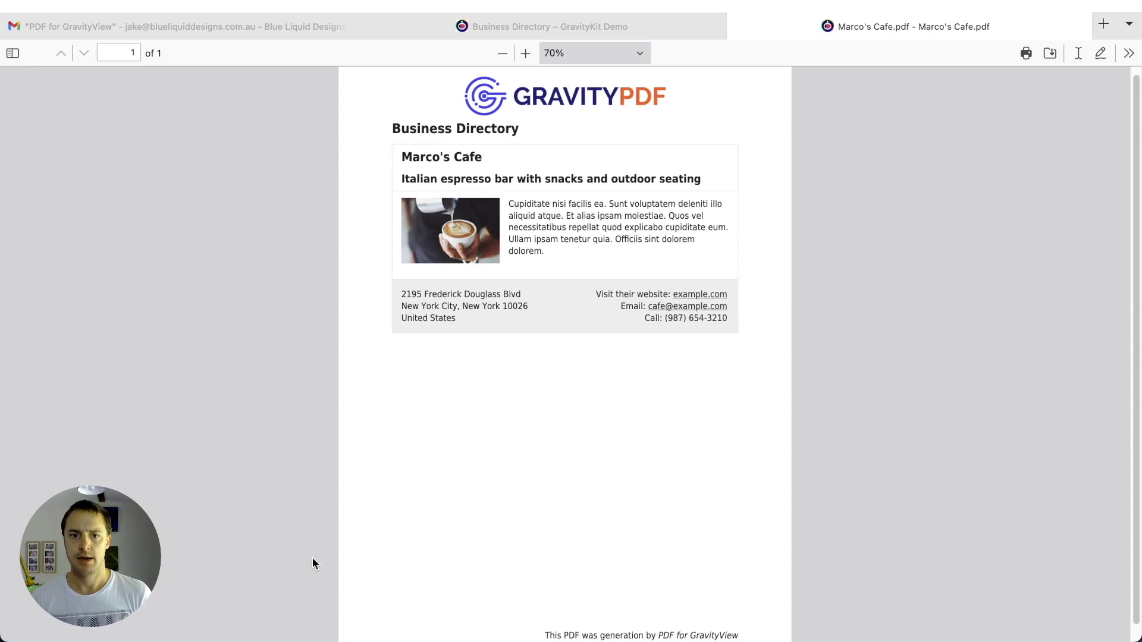
scroll(524, 354, "down", 1)
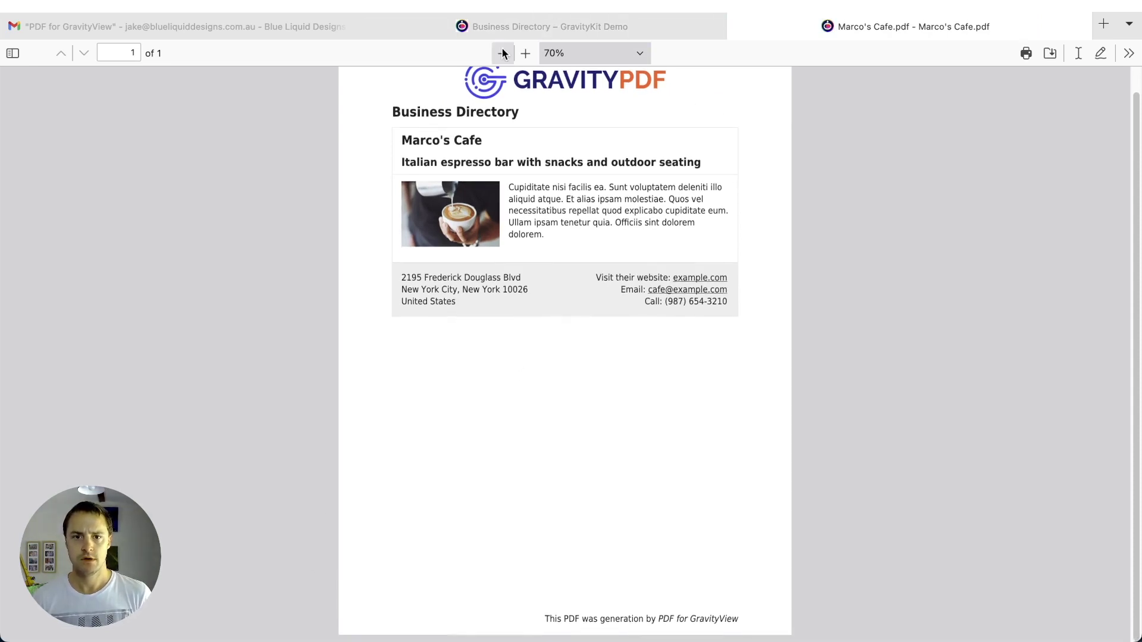
left_click(503, 54)
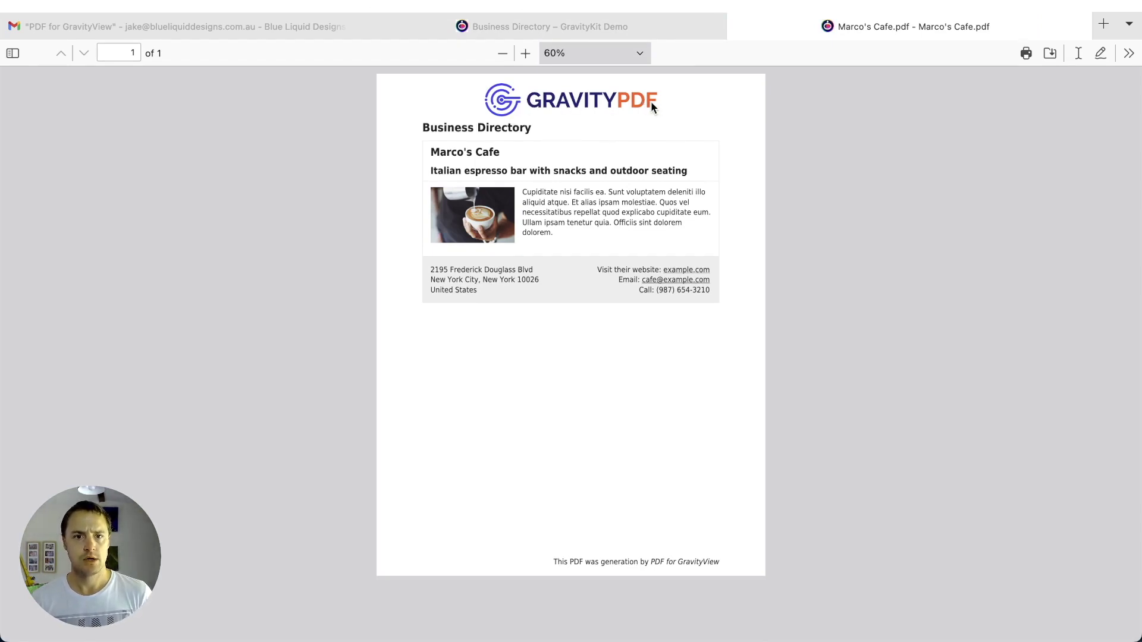
left_click(526, 59)
left_click(526, 59)
left_click(526, 60)
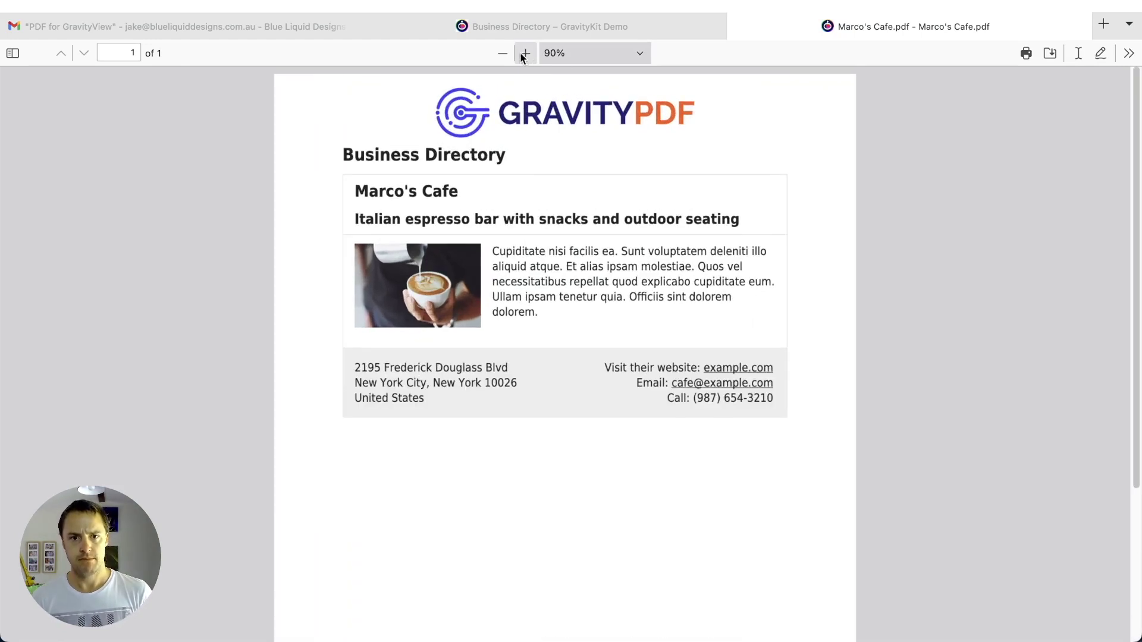
left_click_drag(344, 152, 510, 157)
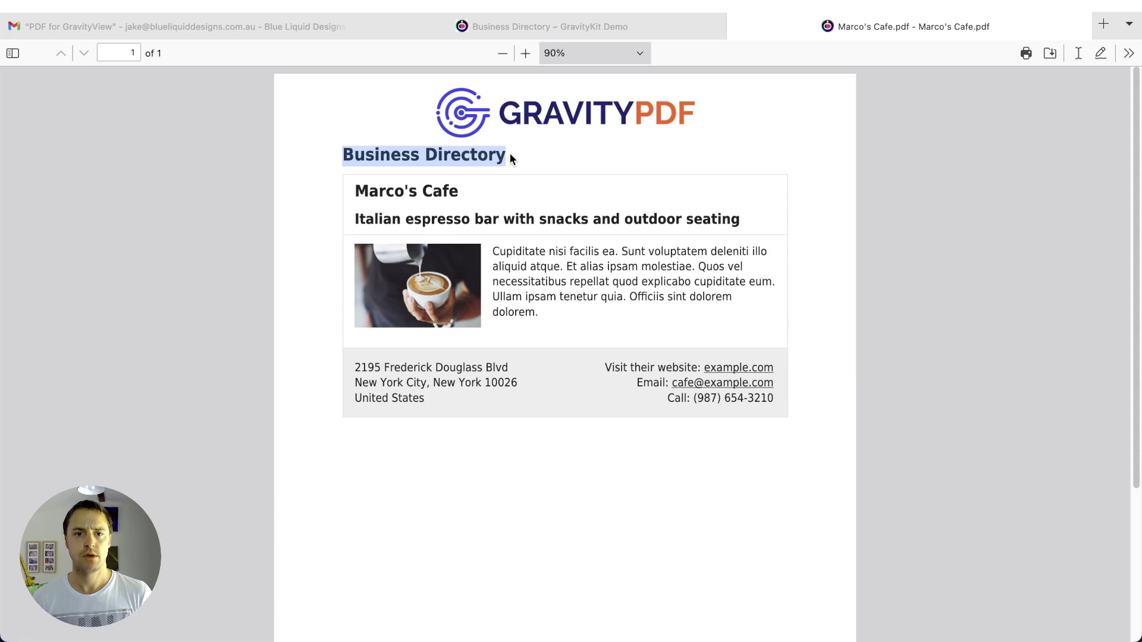
left_click(367, 148)
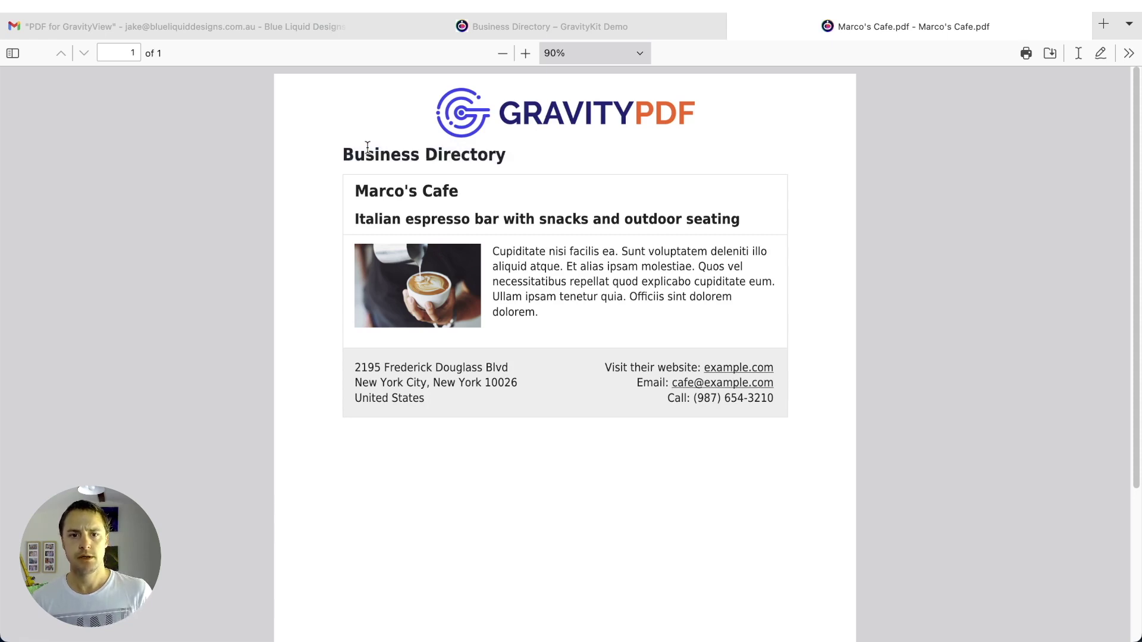
left_click_drag(343, 155, 530, 155)
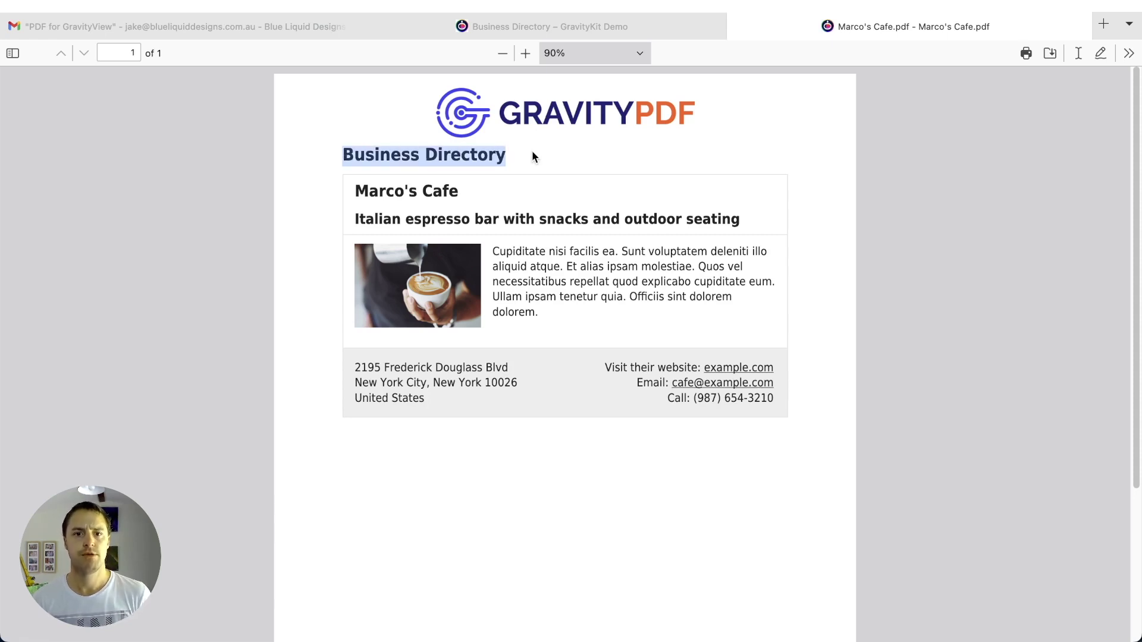
left_click(531, 151)
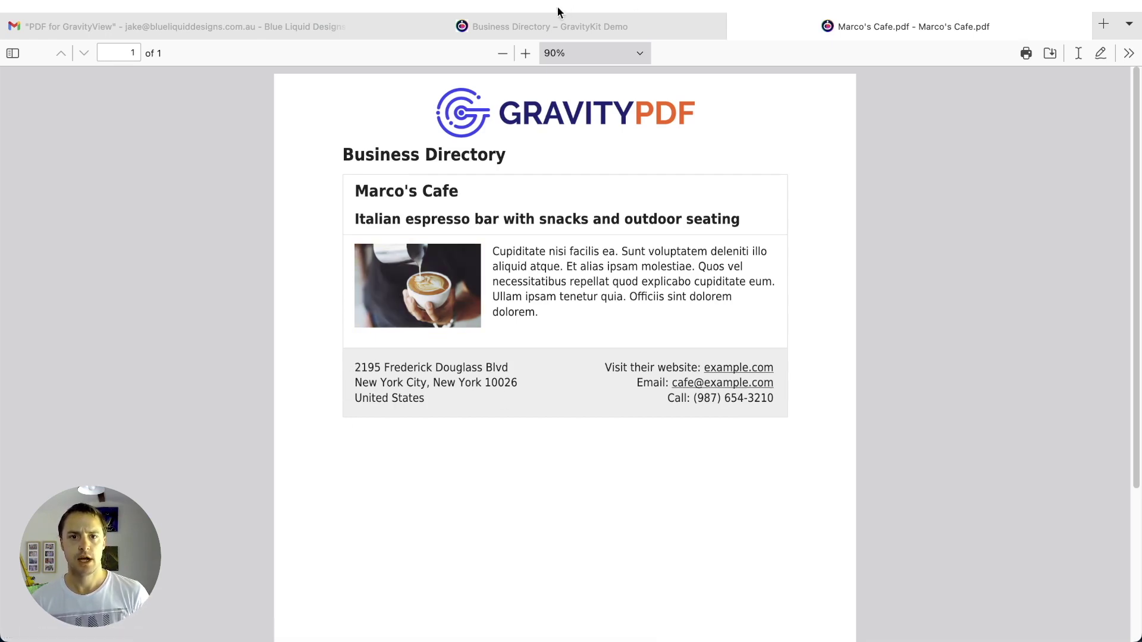
- Revisit Marco's Cafe's entry page, select the Edit Entry link text, then return to the PDF
left_click(554, 27)
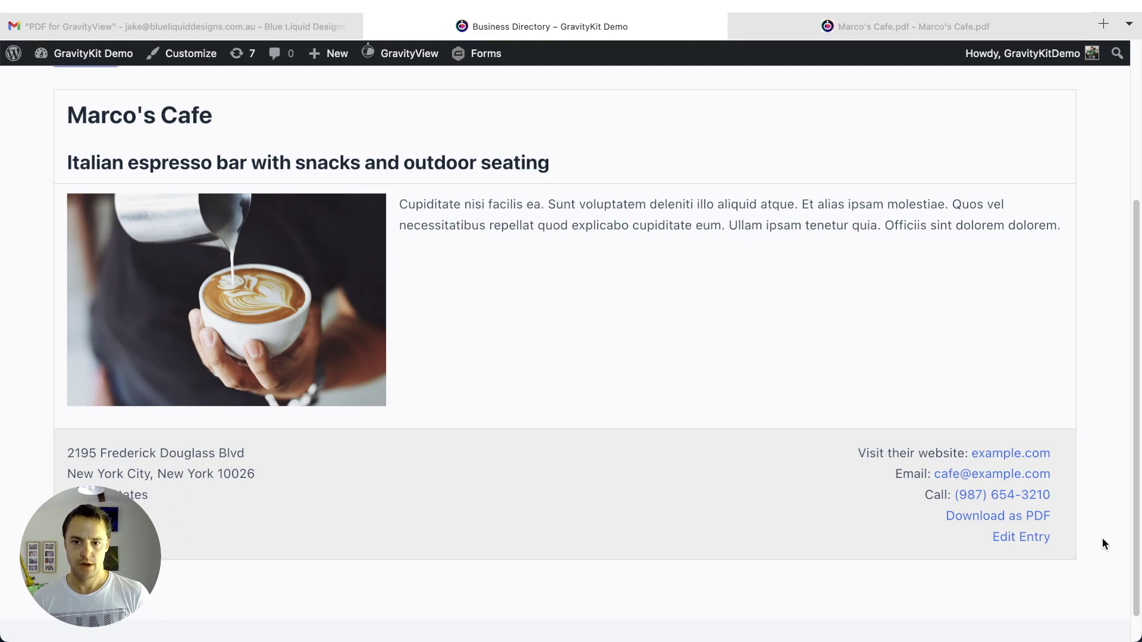
left_click_drag(982, 543, 1051, 540)
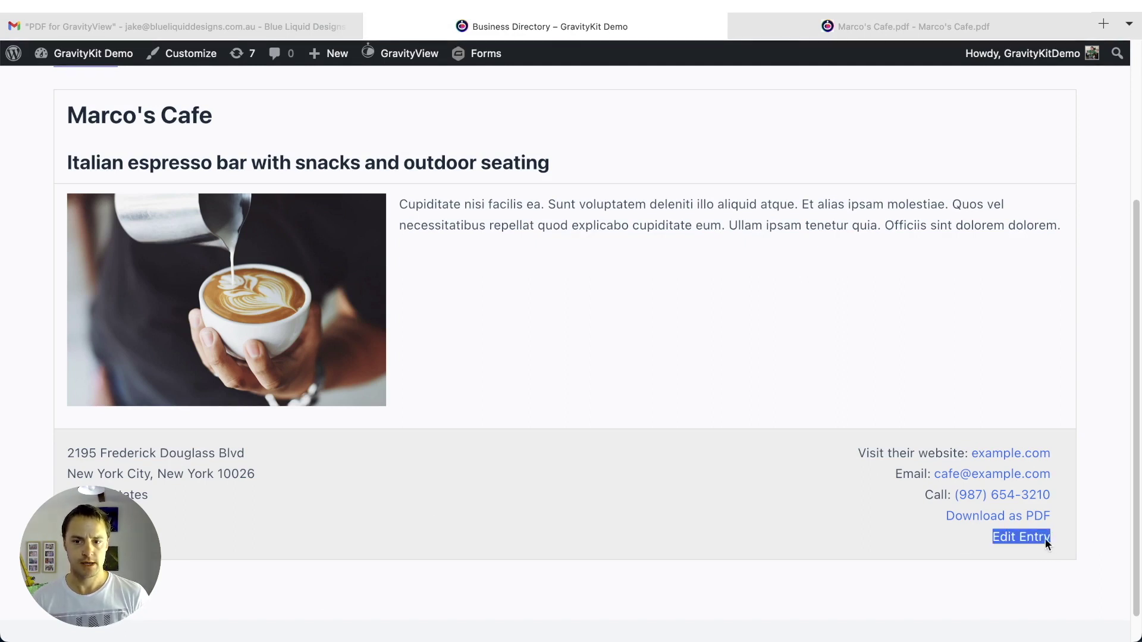
left_click(857, 18)
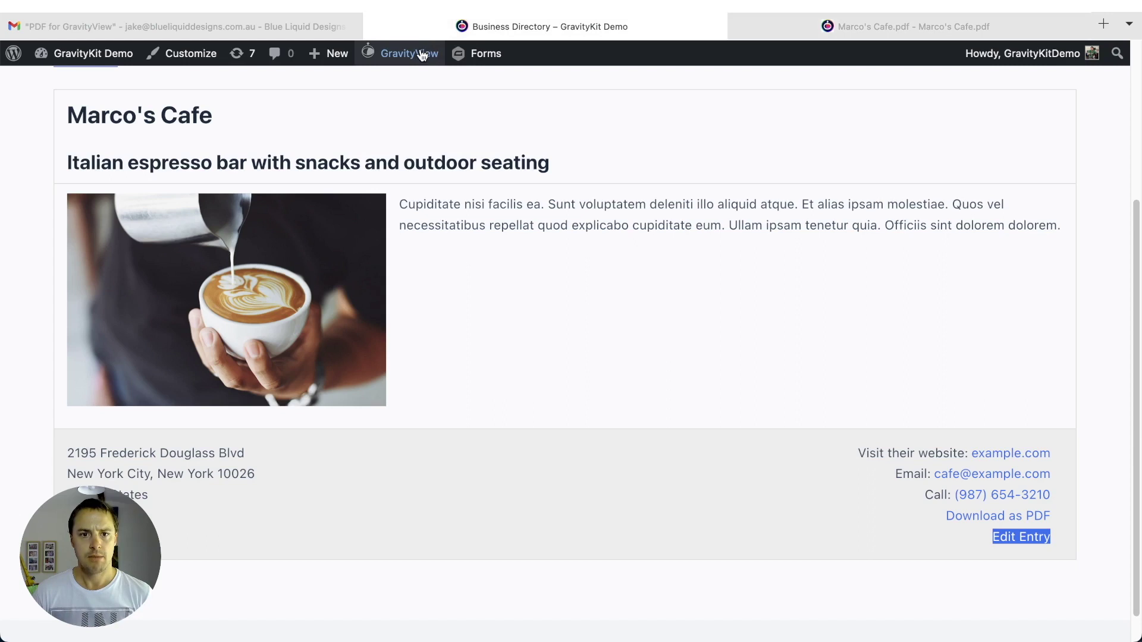
- Open the Business Directory view editor at its Single Entry PDF settings
mouse_move(405, 54)
left_click(393, 86)
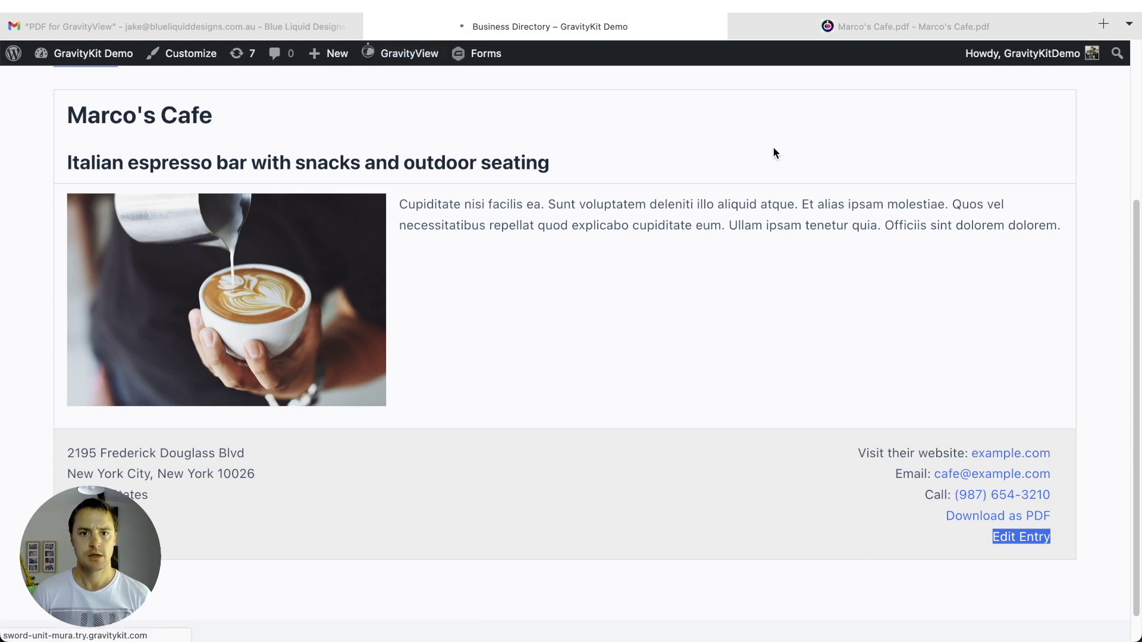
scroll(601, 260, "down", 1)
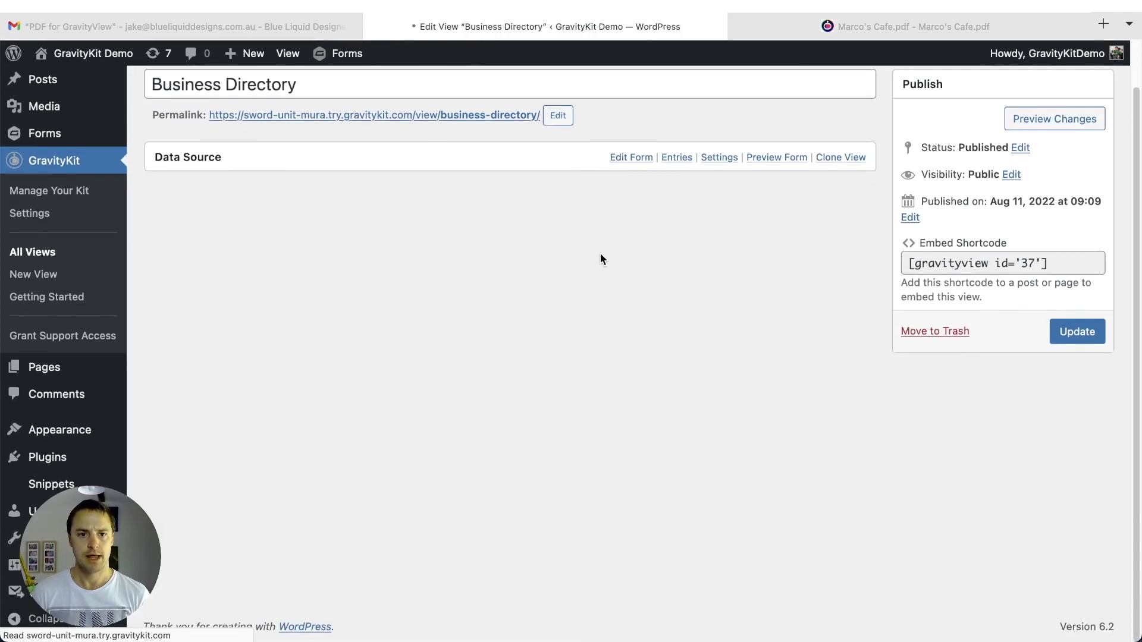
scroll(601, 256, "down", 10)
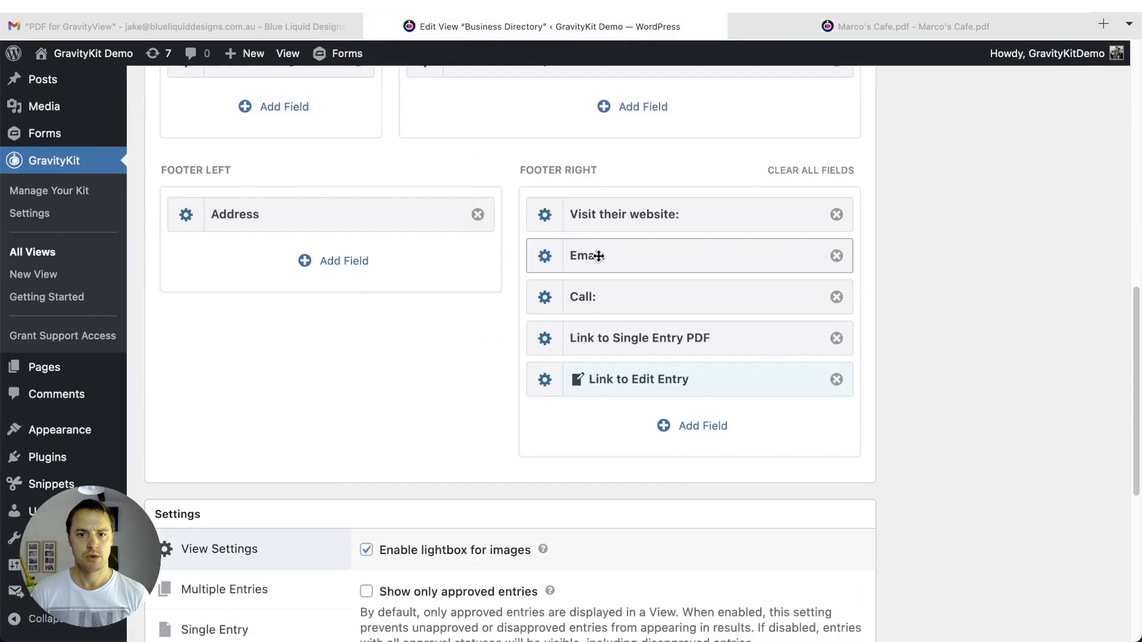
scroll(598, 256, "down", 7)
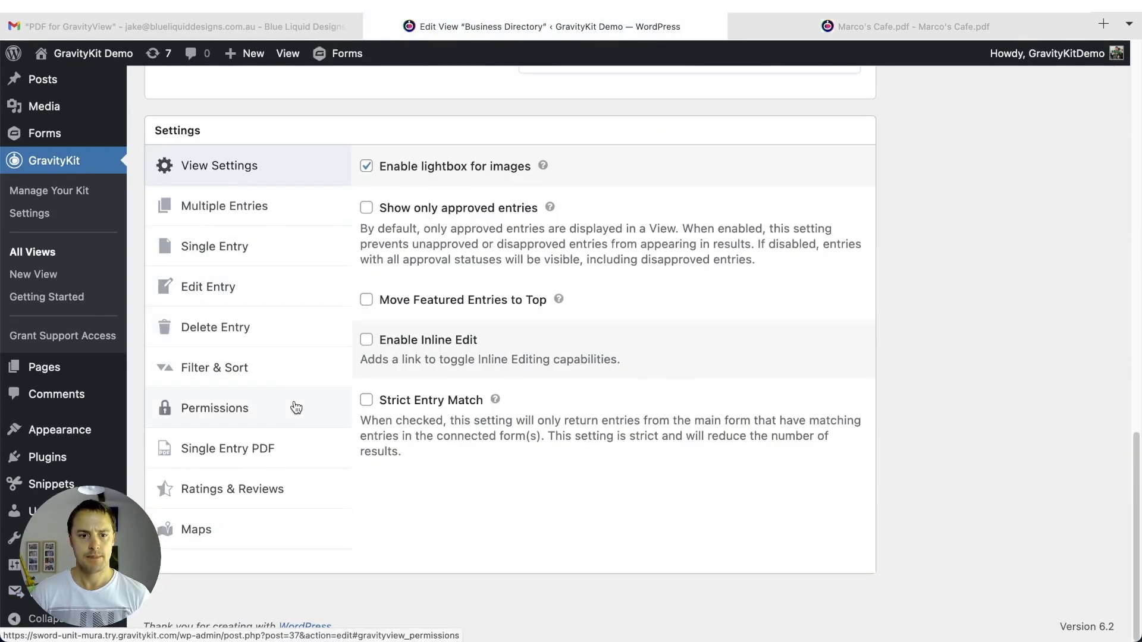
left_click(262, 449)
- Left-align the GravityPDF header logo and shrink it slightly
scroll(612, 403, "down", 6)
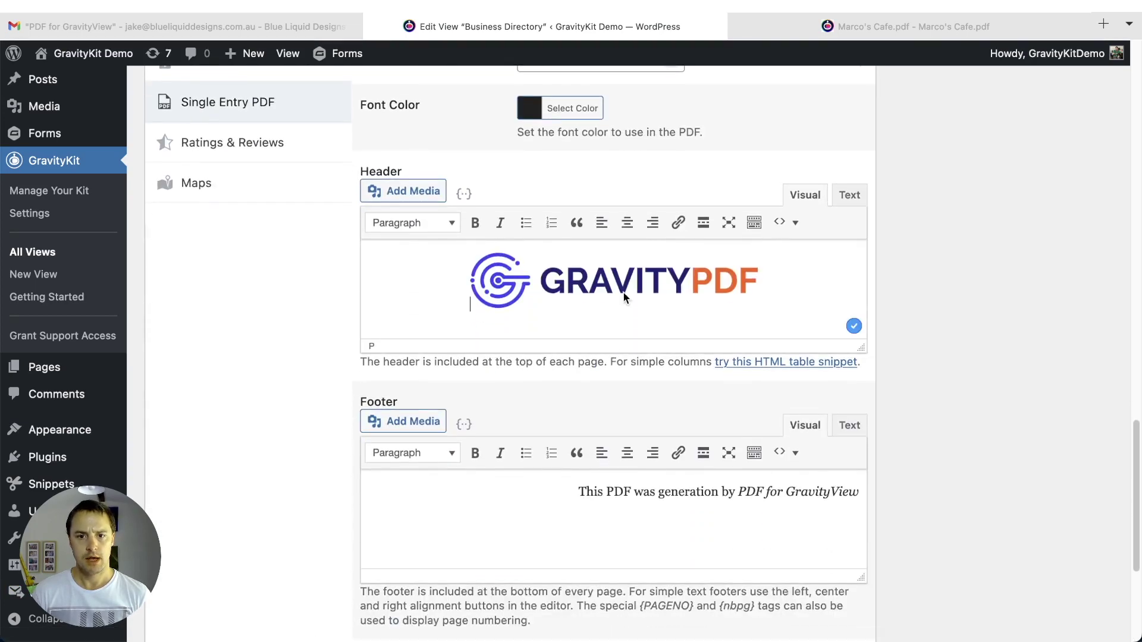
left_click(574, 284)
left_click(602, 222)
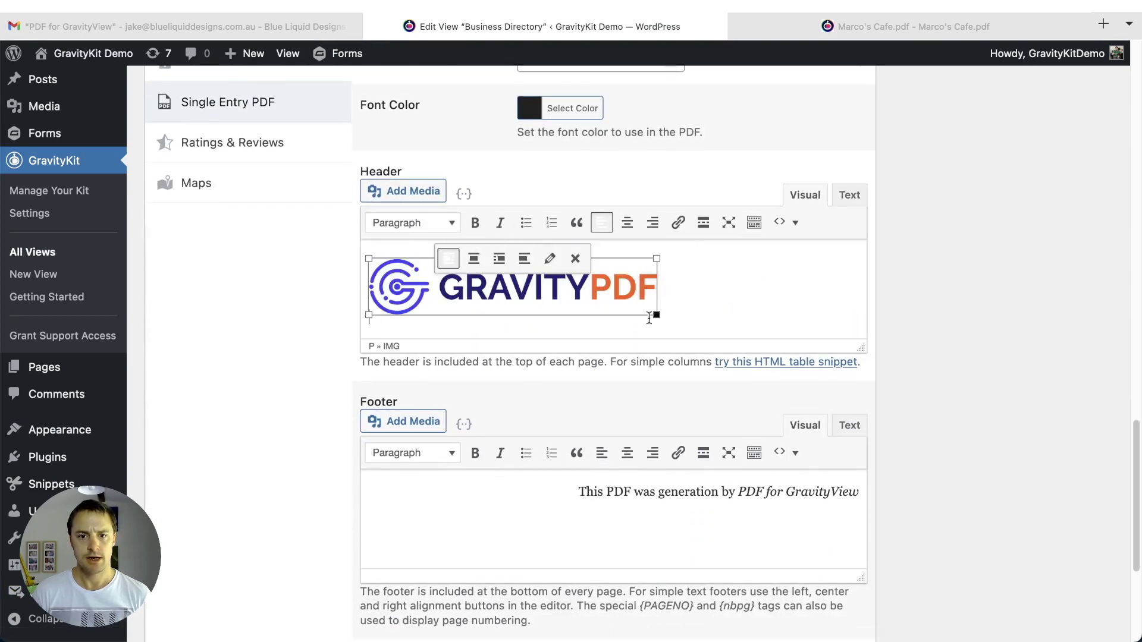
left_click_drag(657, 315, 631, 303)
left_click(677, 298)
key("Home")
key("Return")
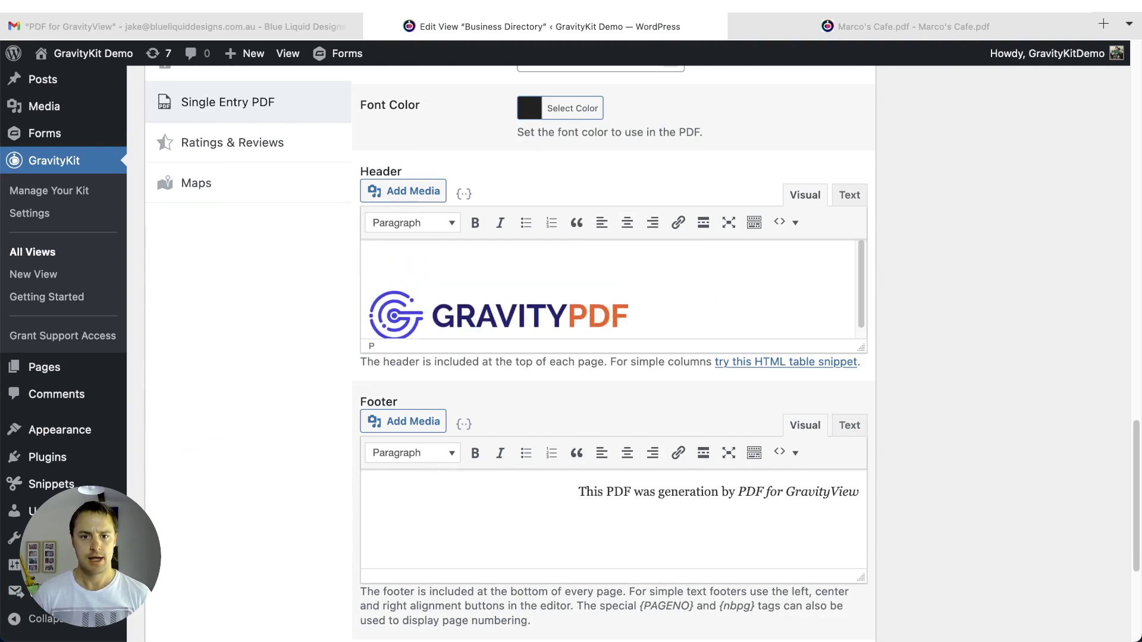
key("BackSpace")
- Delete the stray &nbsp; blank lines above the logo in the header's HTML
scroll(571, 339, "down", 2)
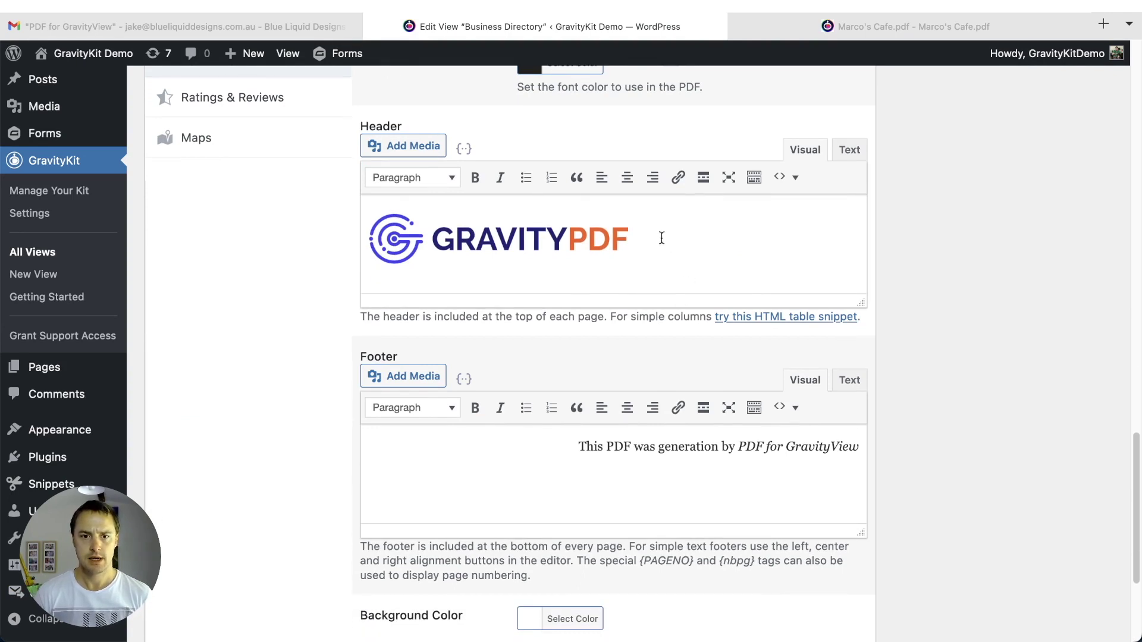
left_click(848, 151)
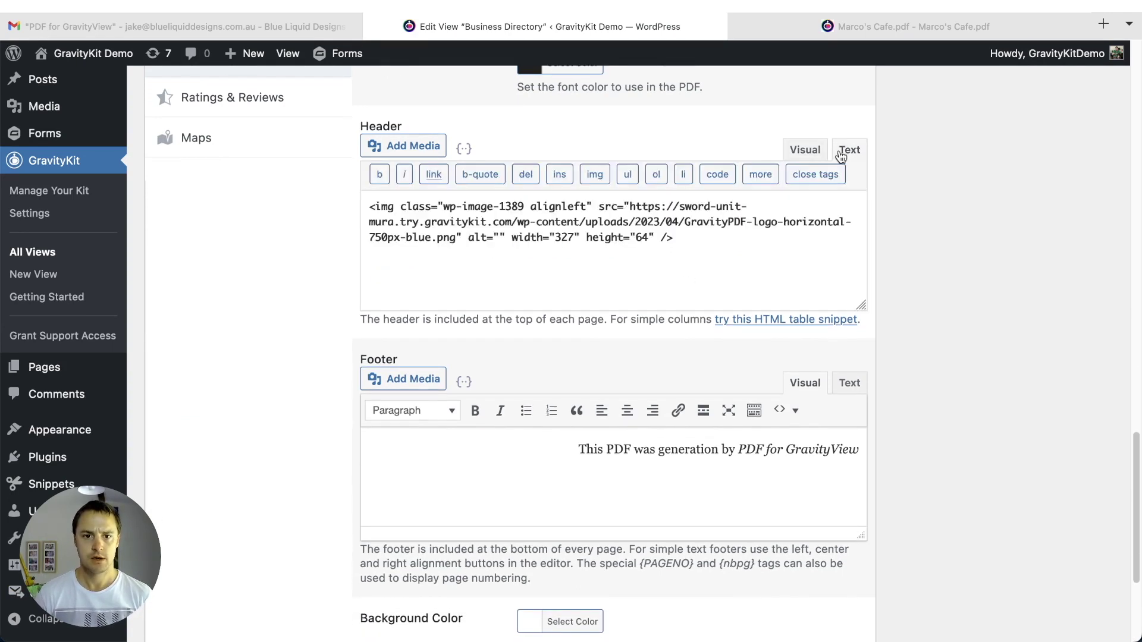
left_click(803, 151)
scroll(639, 280, "down", 1)
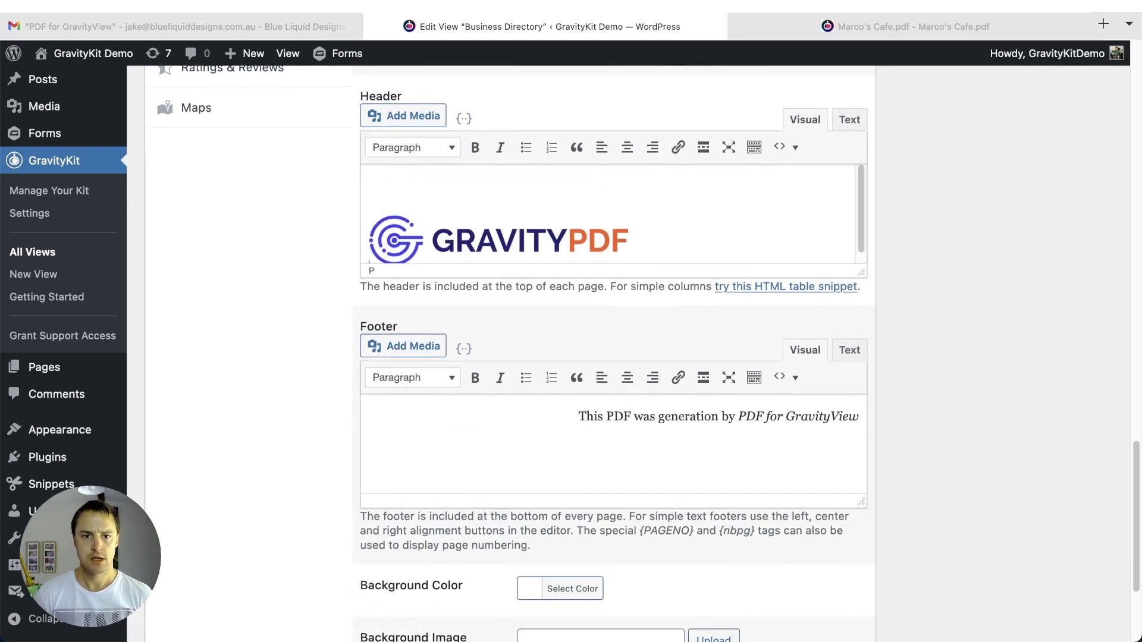
left_click(848, 121)
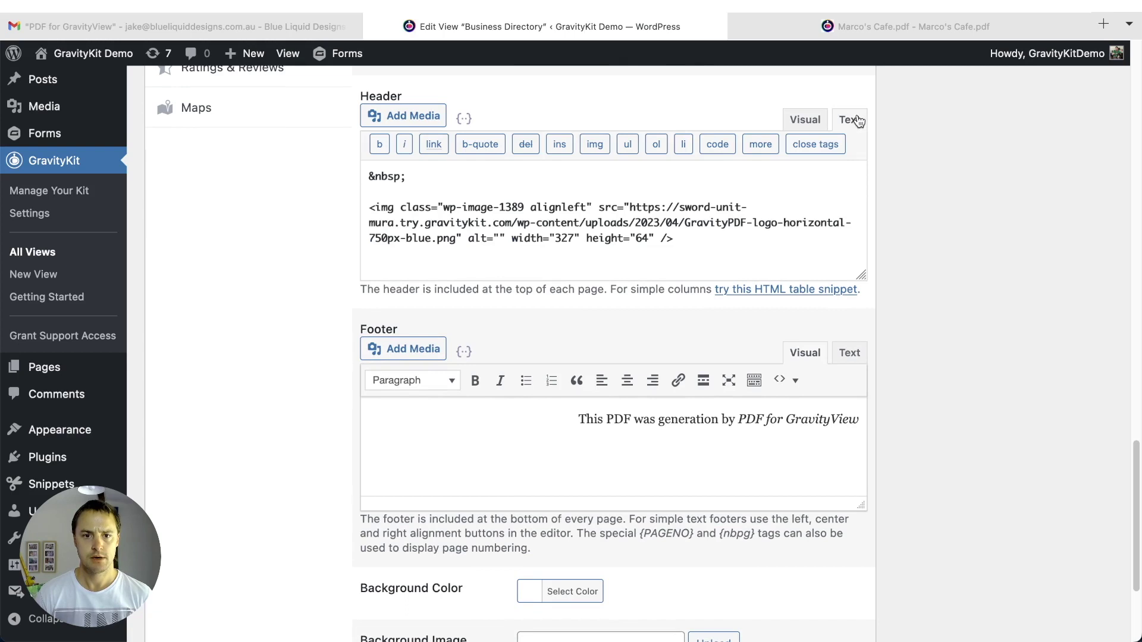
left_click_drag(407, 176, 364, 175)
key("super+c")
key("BackSpace")
key("Delete")
key("Delete")
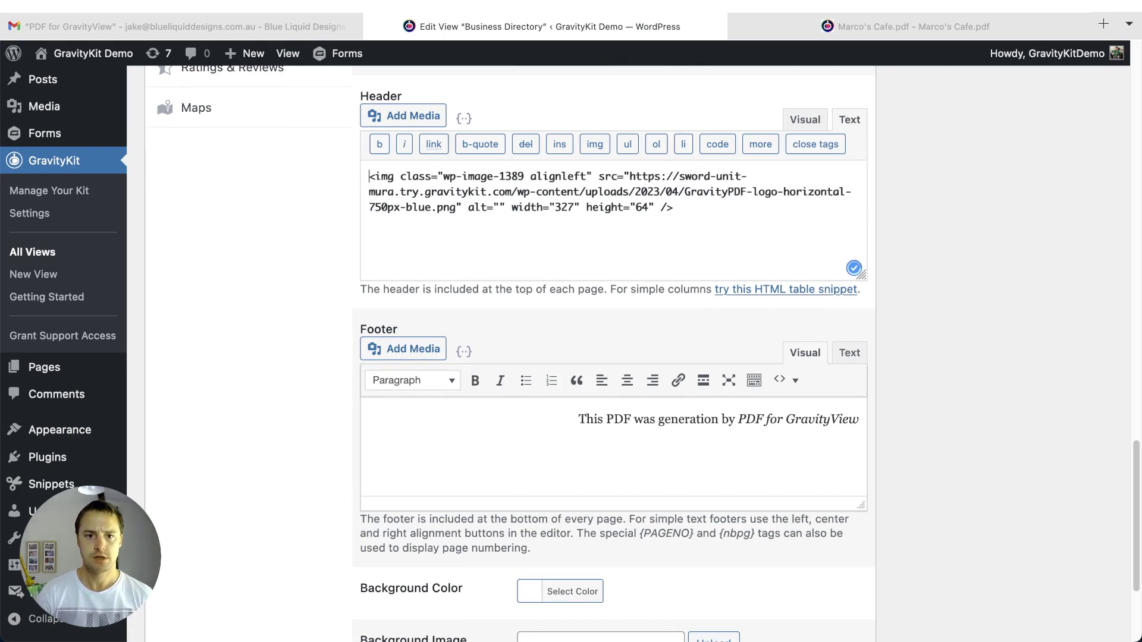
- Move the spacer line beneath the logo image code and select the footer credit text
left_click(506, 265)
key("super+v")
key("super+space")
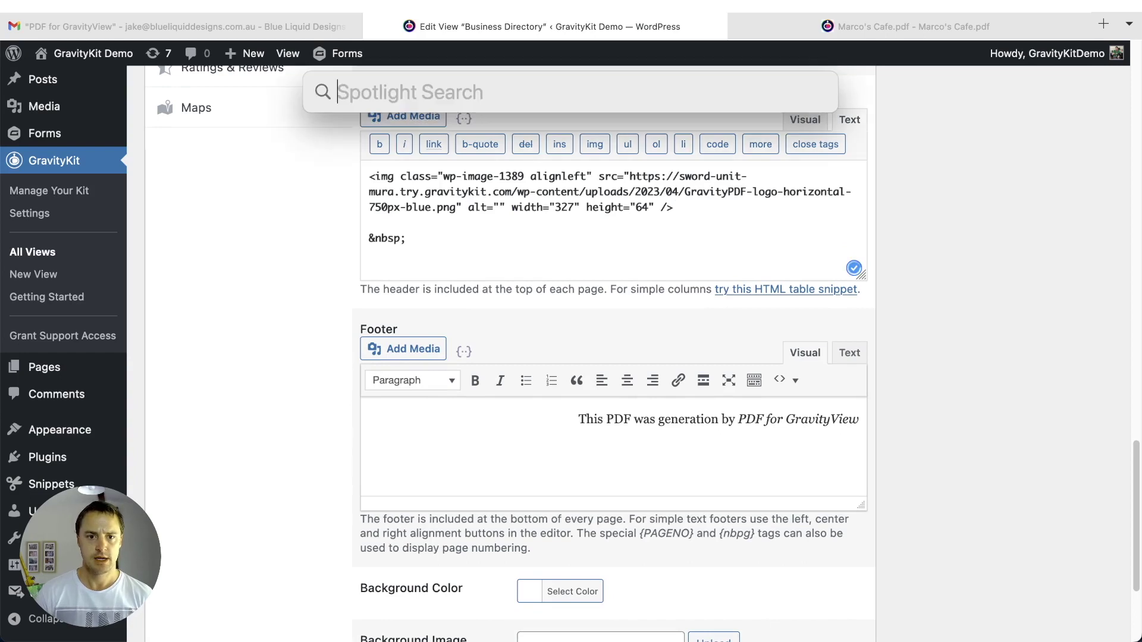
key("Escape")
left_click(800, 120)
scroll(703, 238, "down", 2)
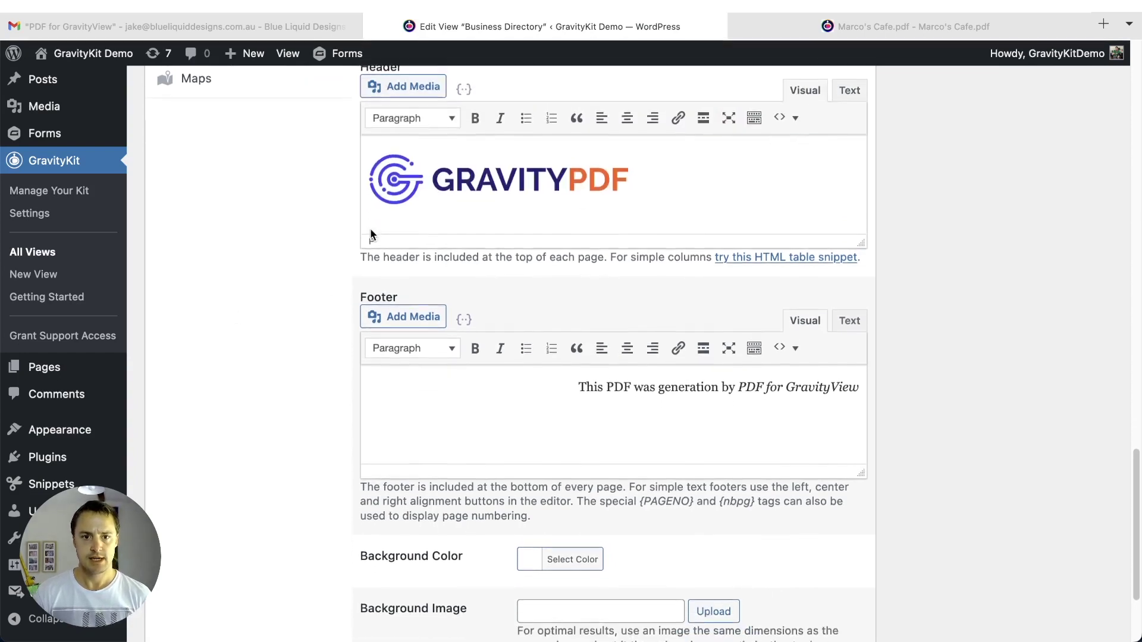
left_click_drag(577, 356, 862, 357)
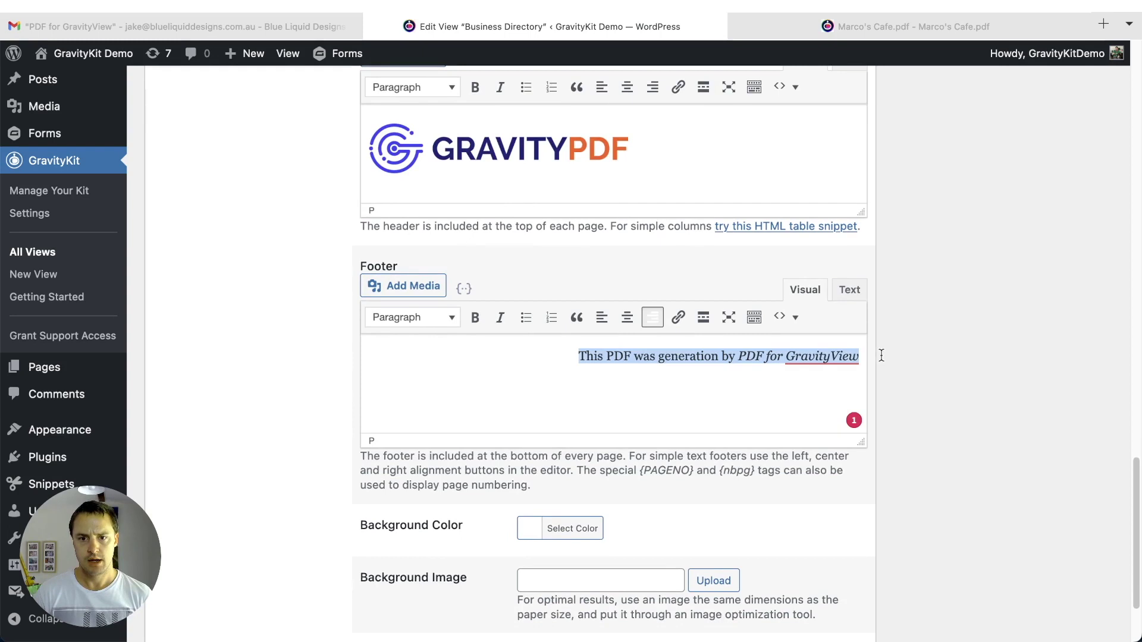
- Left-align the footer credit text and stop showing the title in the PDF
left_click(601, 317)
left_click(483, 369)
scroll(360, 377, "down", 4)
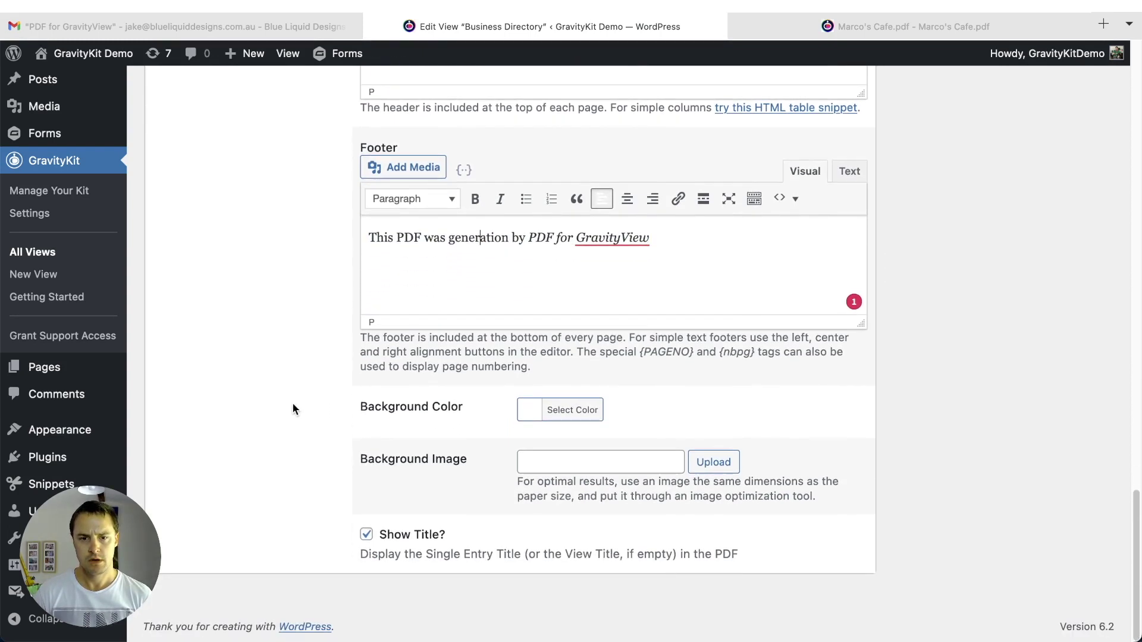
left_click(366, 534)
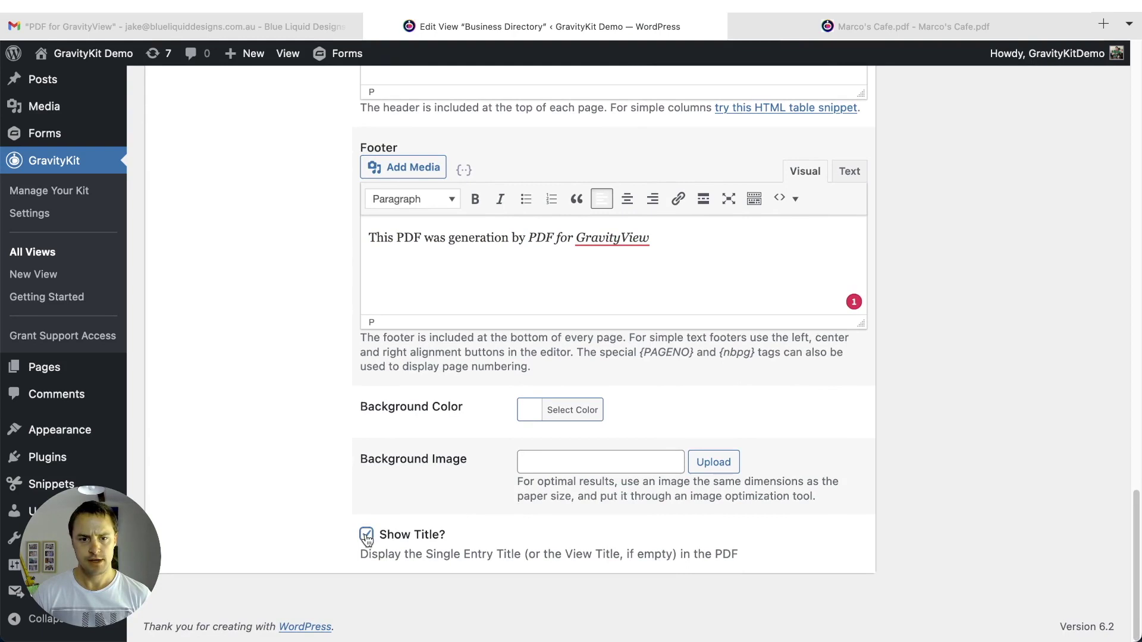
- Adjust the Background Color picker, comparing with the PDF, until it reads pale blue #effaff
left_click(586, 418)
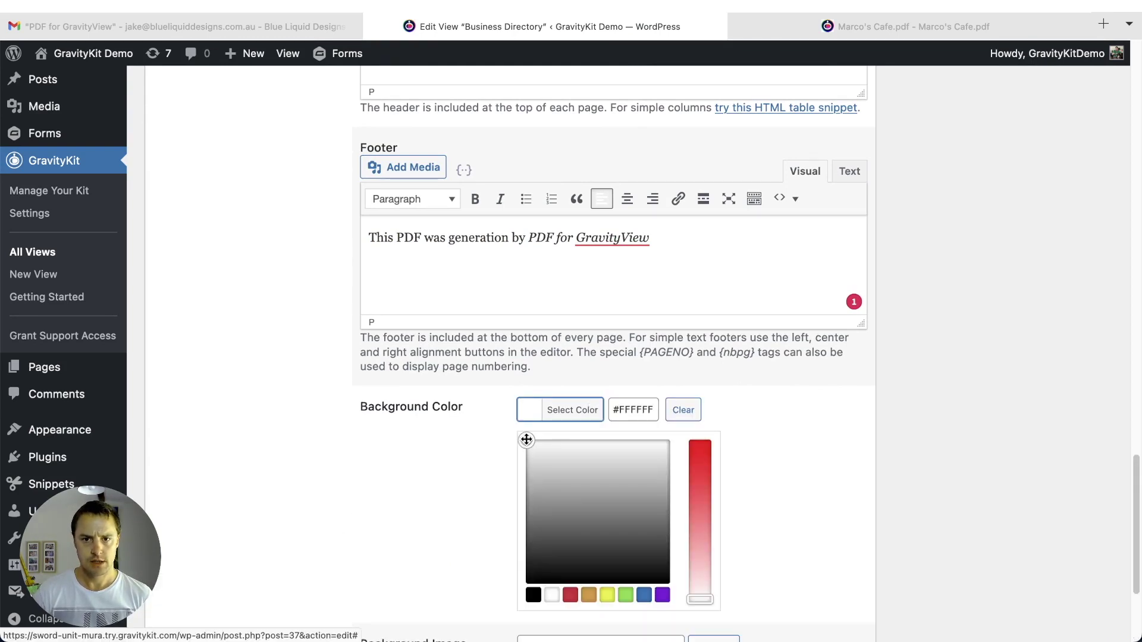
left_click(822, 27)
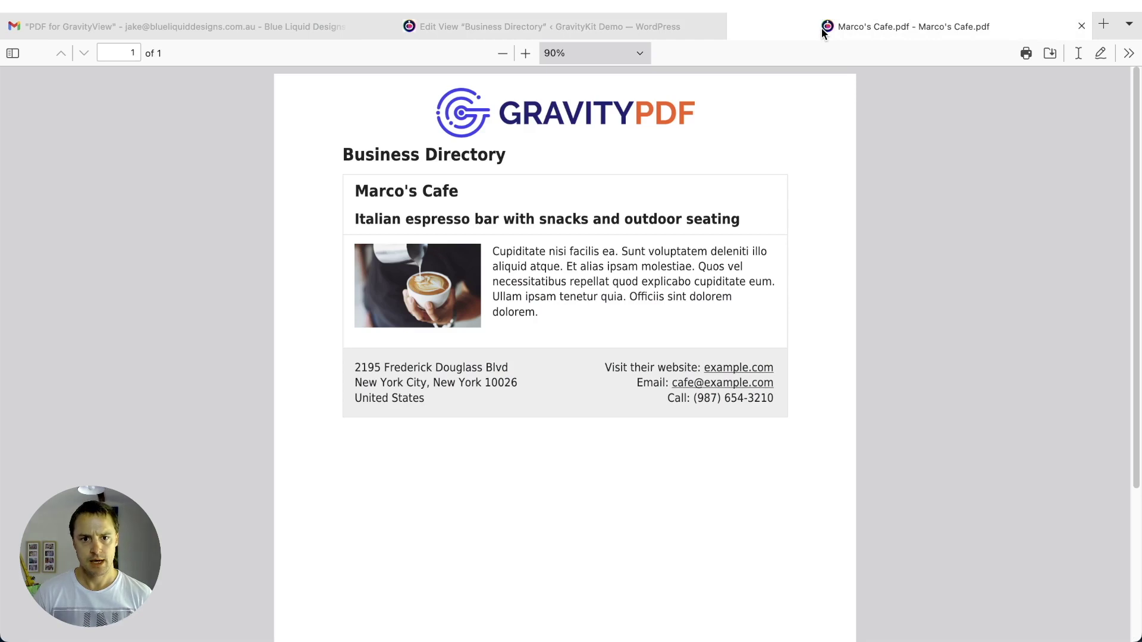
left_click(676, 30)
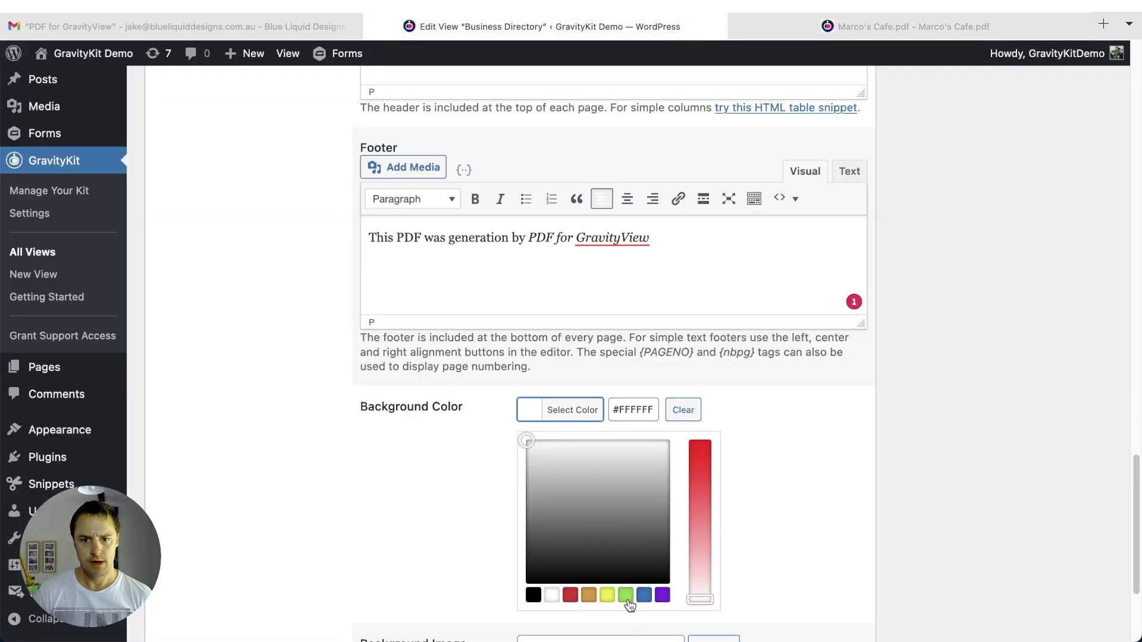
left_click(696, 573)
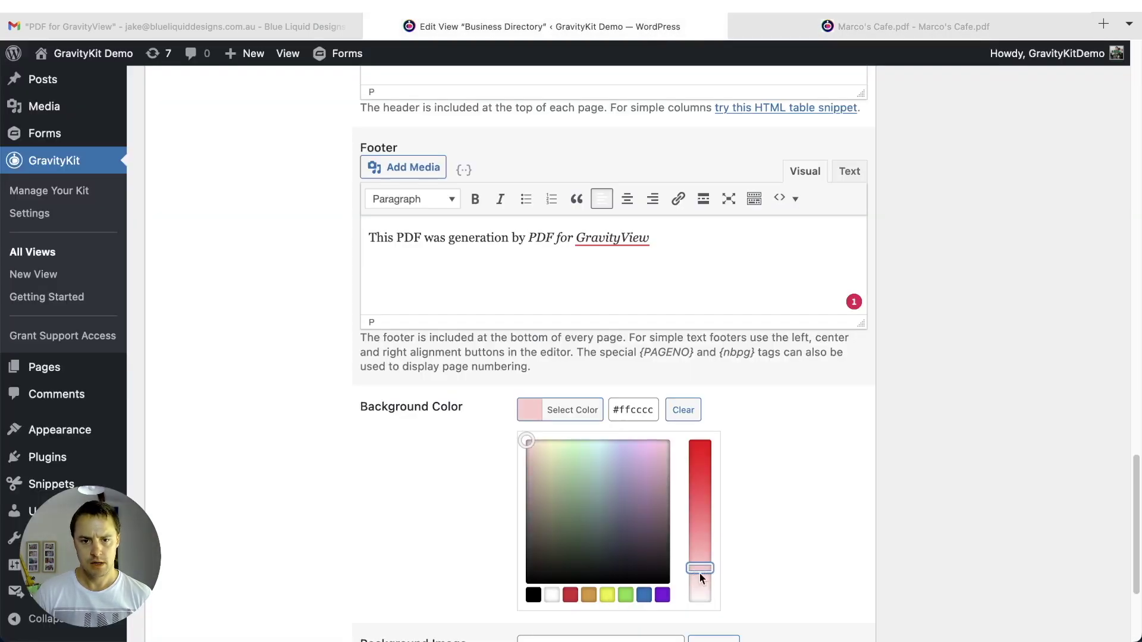
left_click_drag(530, 441, 537, 442)
left_click_drag(695, 567, 703, 577)
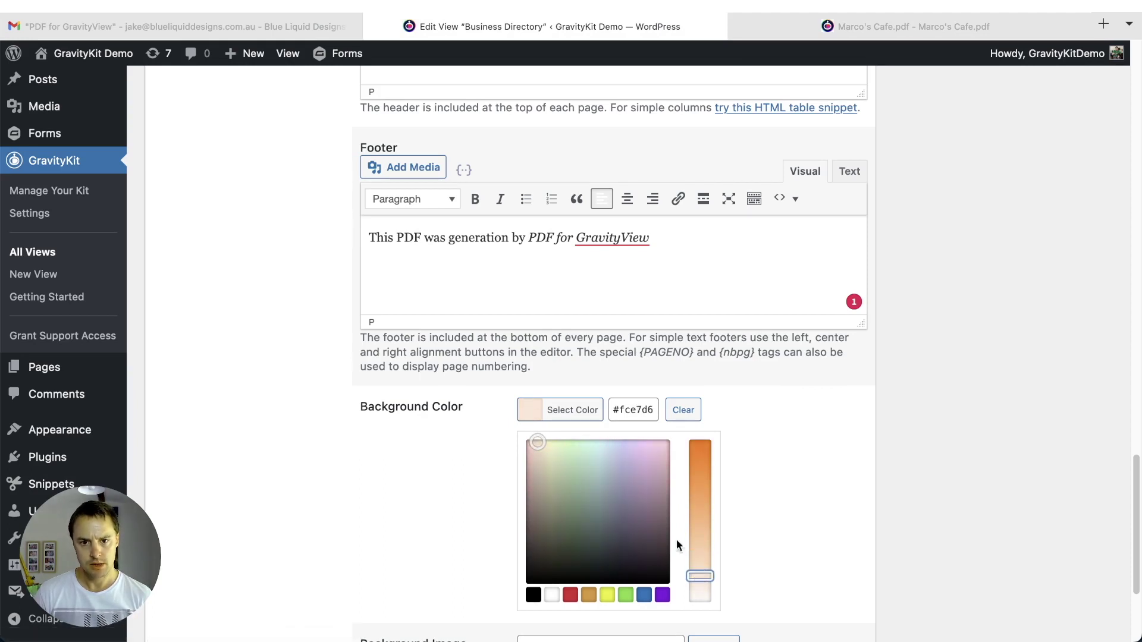
left_click_drag(535, 441, 601, 433)
left_click_drag(700, 577, 702, 585)
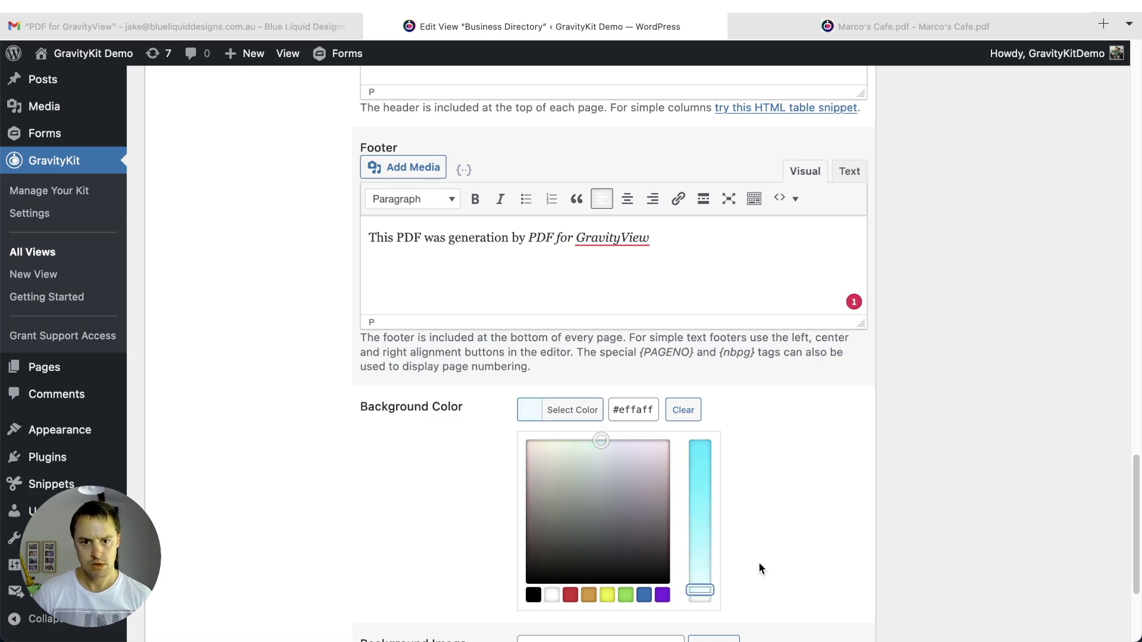
left_click(763, 559)
scroll(306, 460, "up", 8)
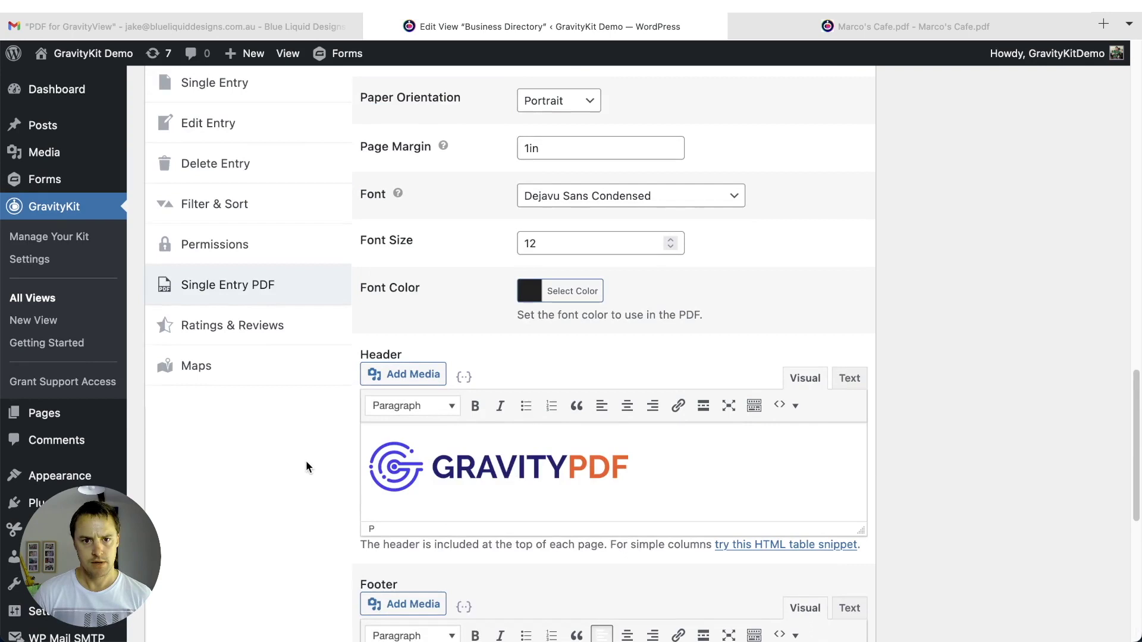
- Choose Free Sans from the PDF Font dropdown
scroll(306, 460, "up", 3)
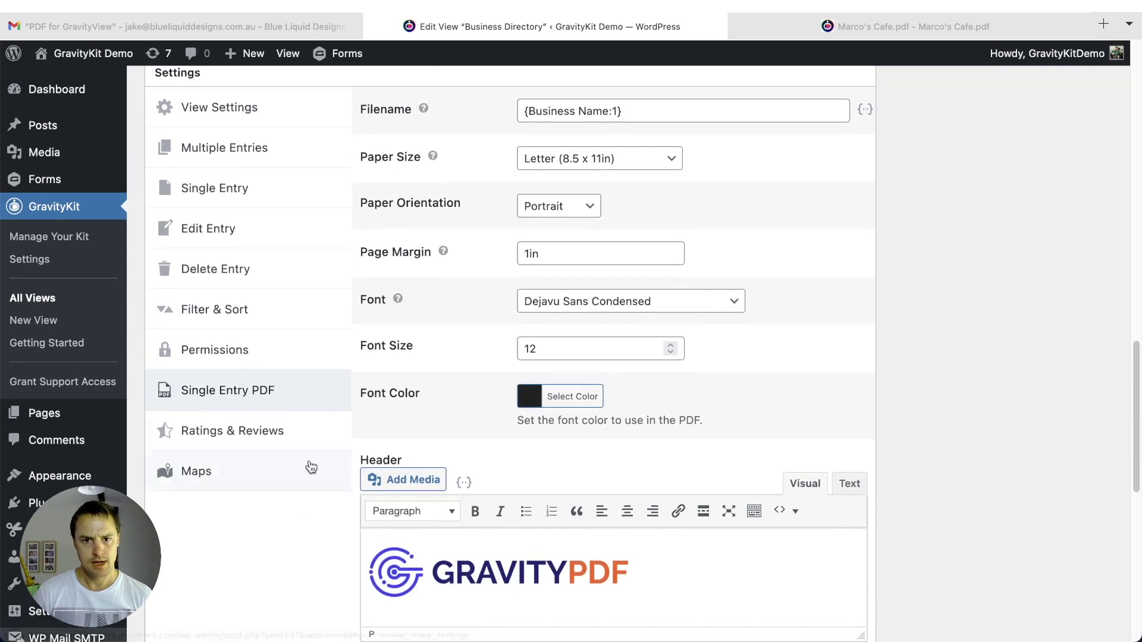
left_click(557, 316)
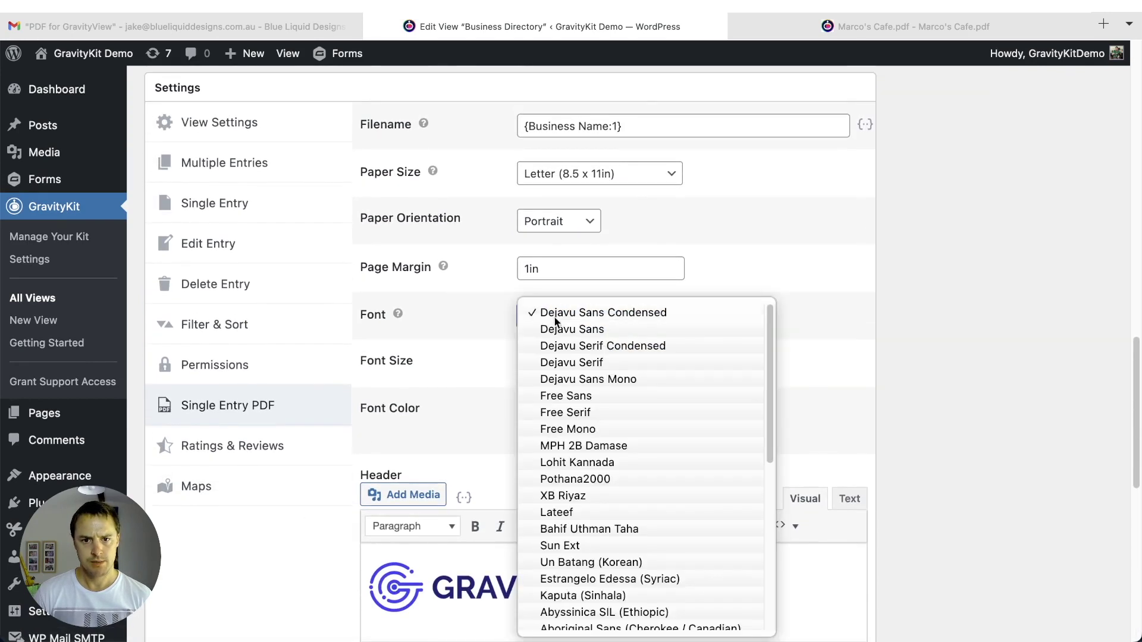
left_click(559, 397)
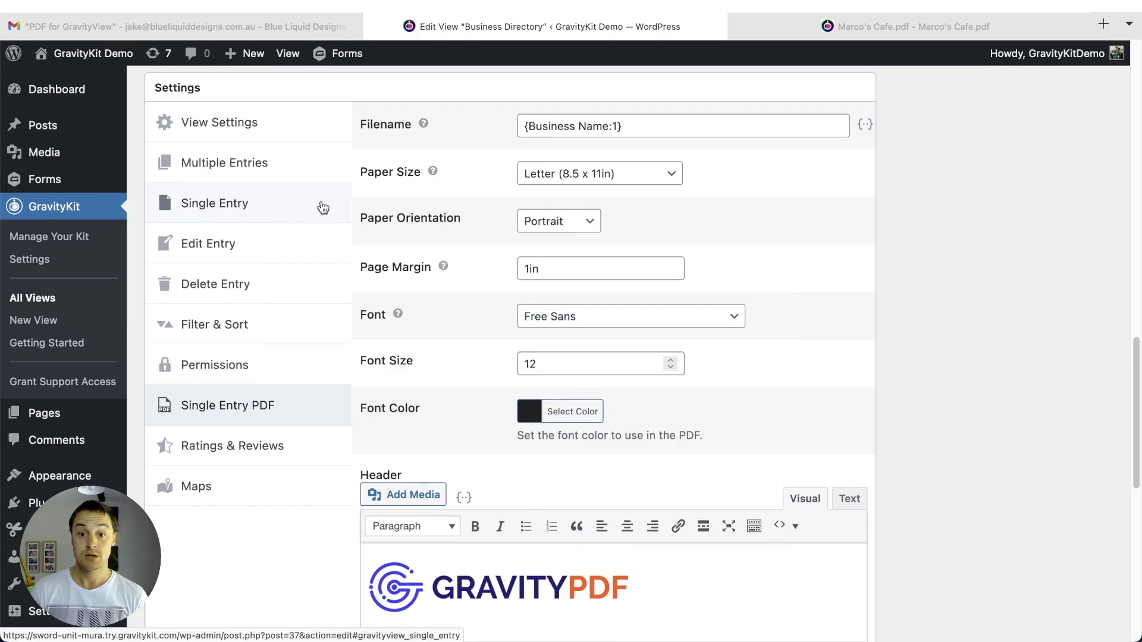
left_click(603, 317)
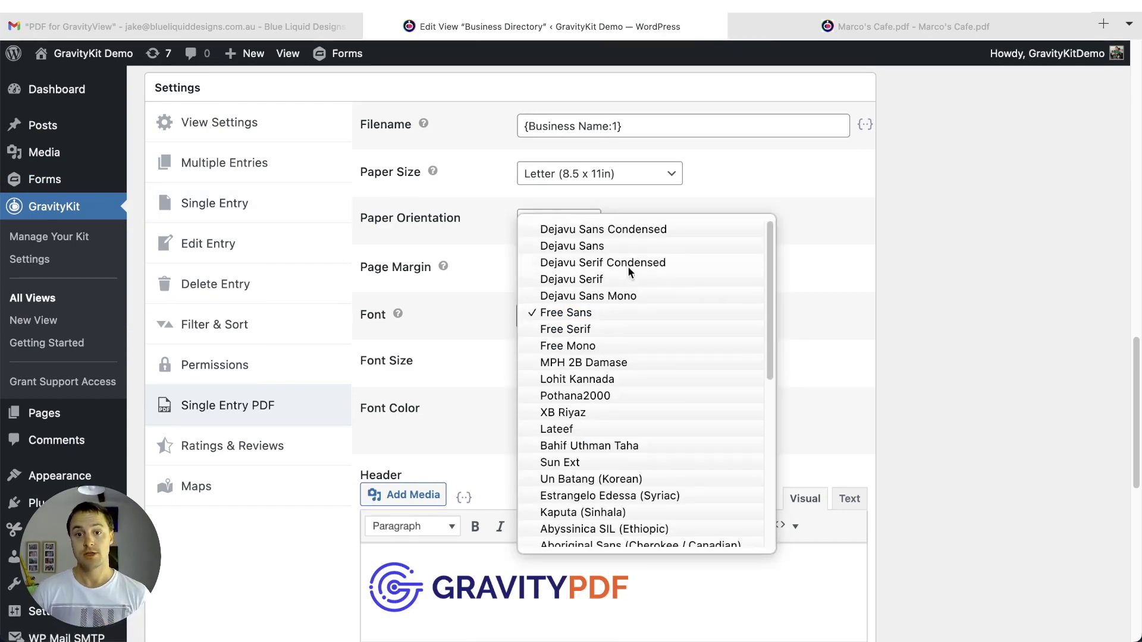
left_click(475, 323)
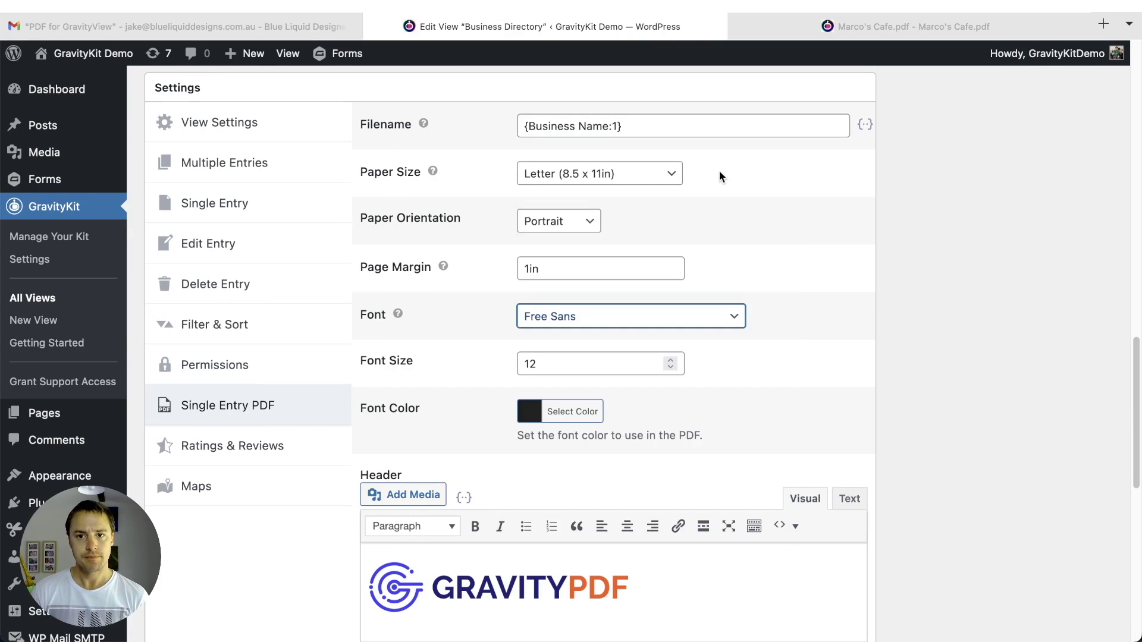
- Change the Page Margin from 1in to 0.75in
left_click_drag(527, 268, 518, 269)
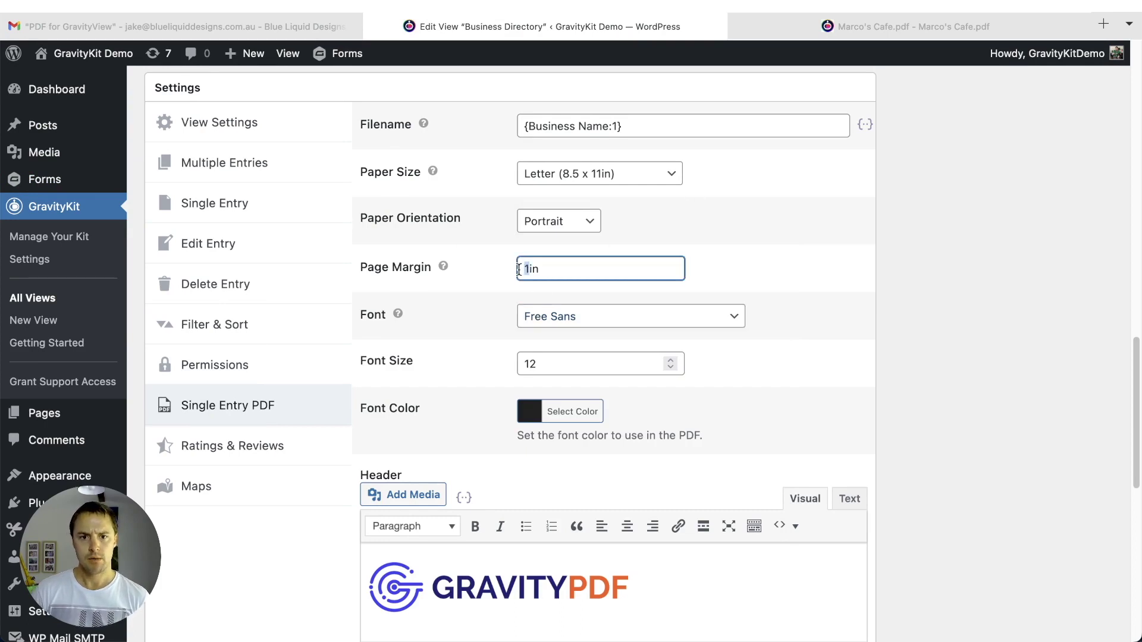
type("0.75")
left_click(485, 275)
key("Tab")
left_click(604, 271)
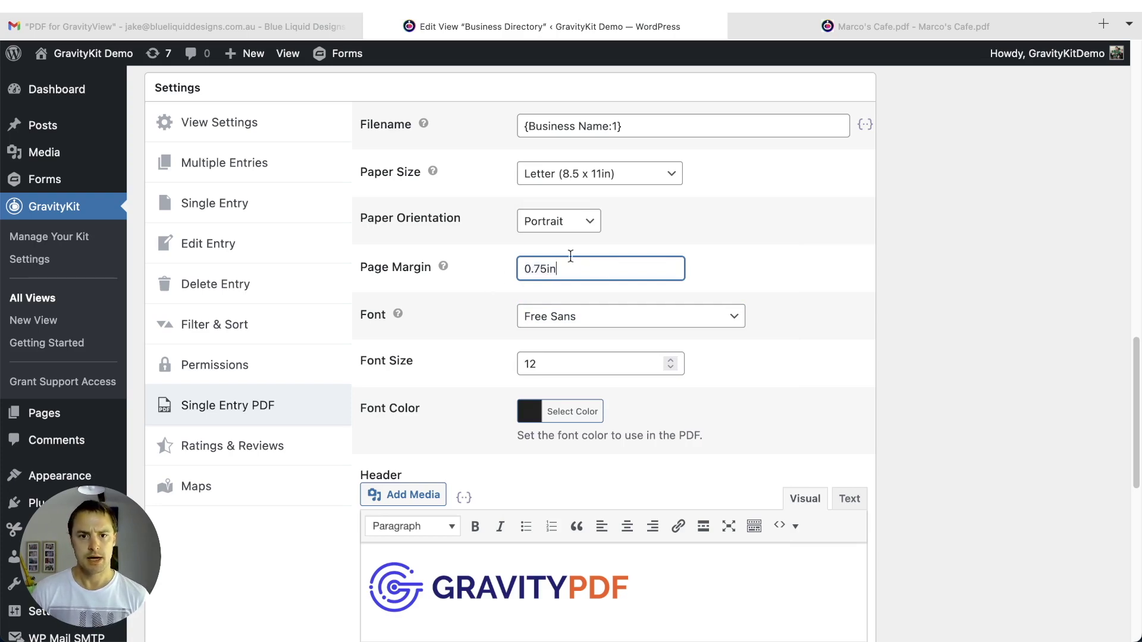
scroll(621, 269, "down", 1)
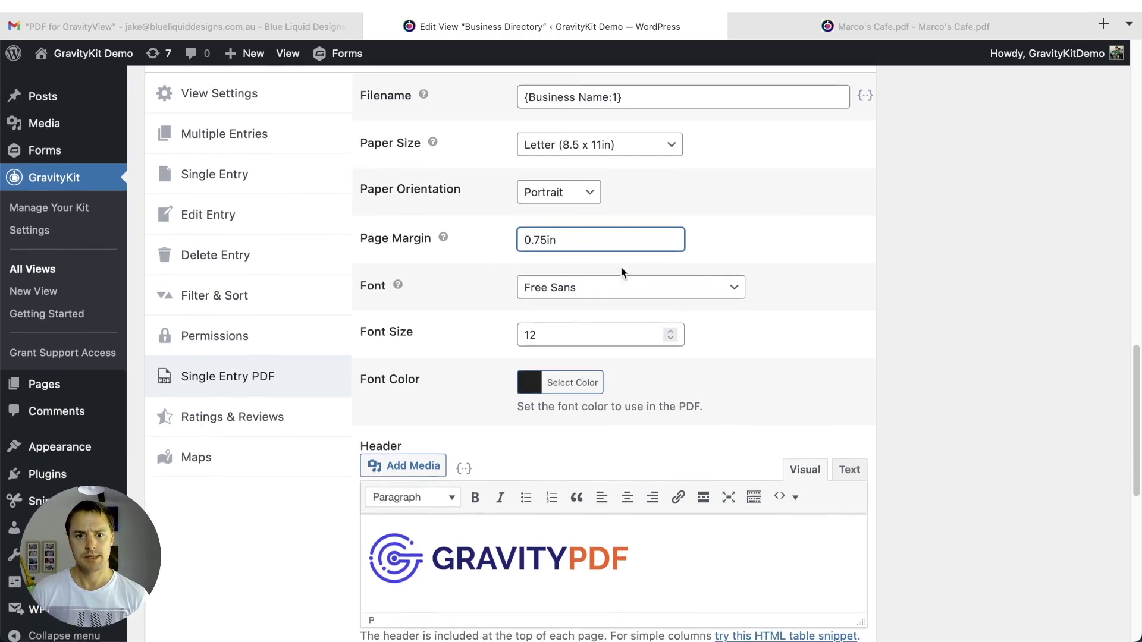
- Switch to Marco's Cafe.pdf and scroll to the italic PDF for GravityView footer credit
left_click(869, 30)
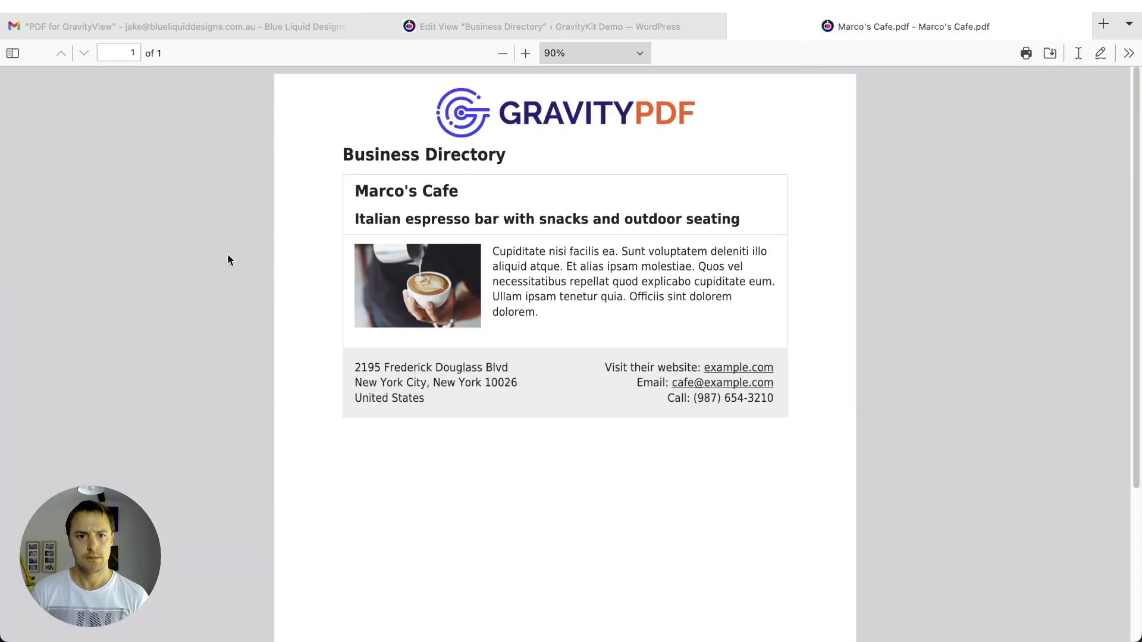
scroll(397, 350, "down", 1)
scroll(398, 351, "down", 1)
scroll(417, 178, "up", 2)
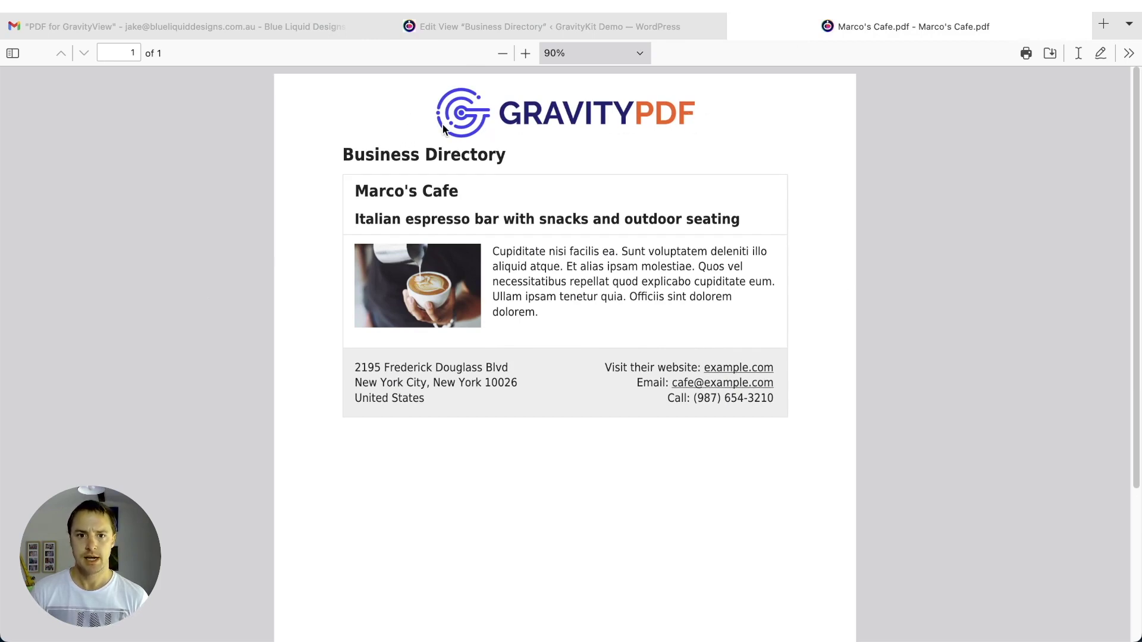
scroll(597, 200, "down", 5)
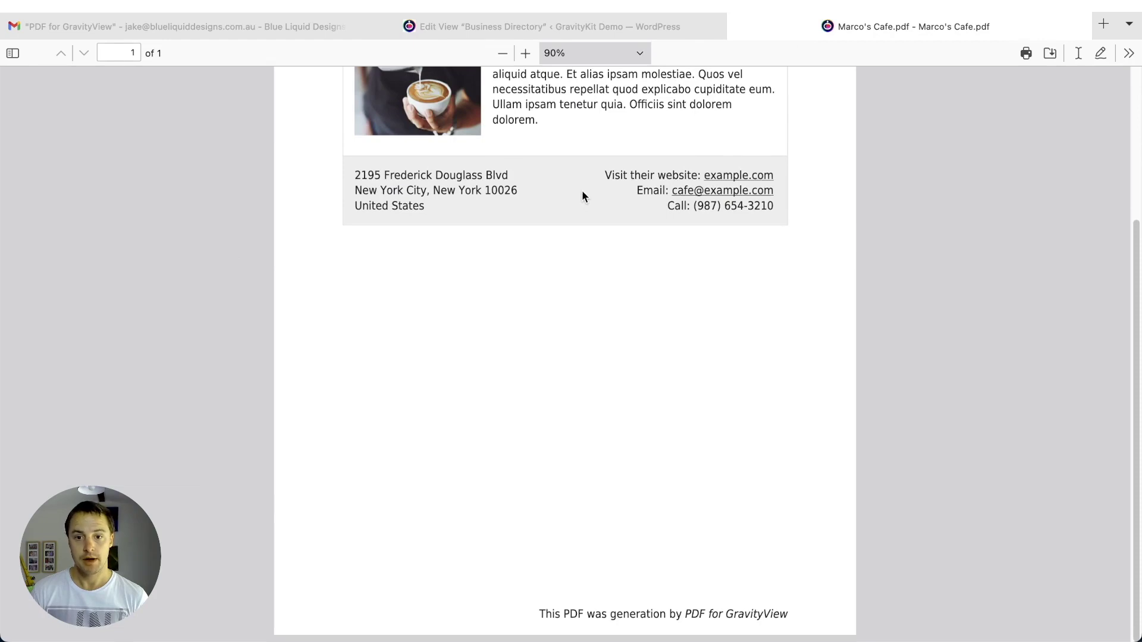
scroll(582, 190, "up", 5)
- Update the Business Directory view from the Edit View tab, then show Marco's Cafe.pdf
left_click(538, 26)
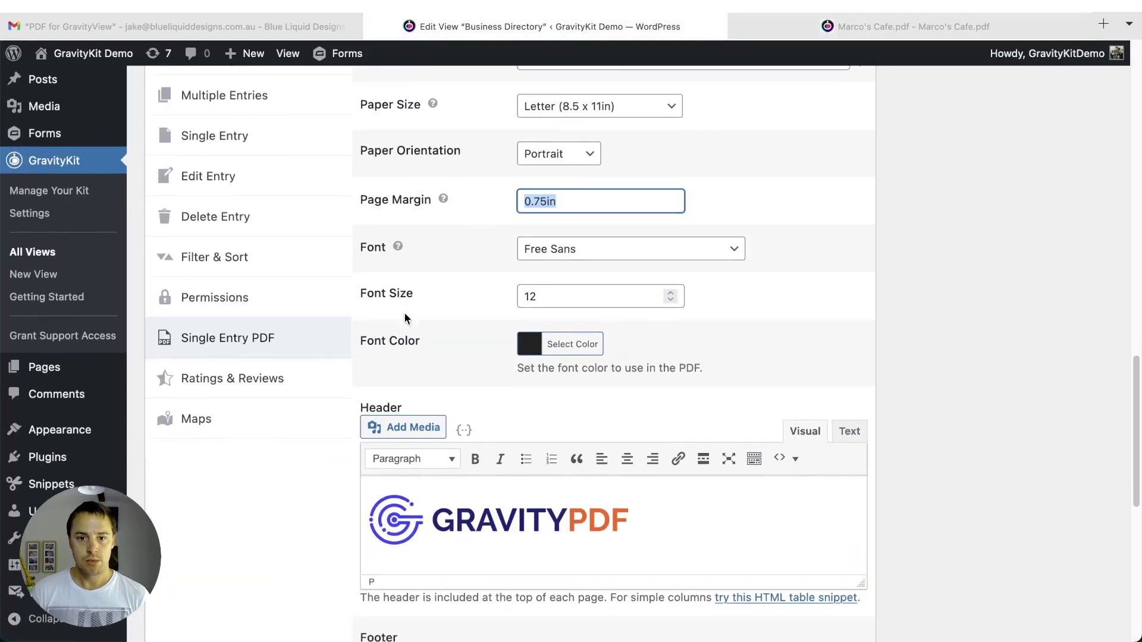
scroll(369, 327, "down", 8)
scroll(357, 345, "up", 20)
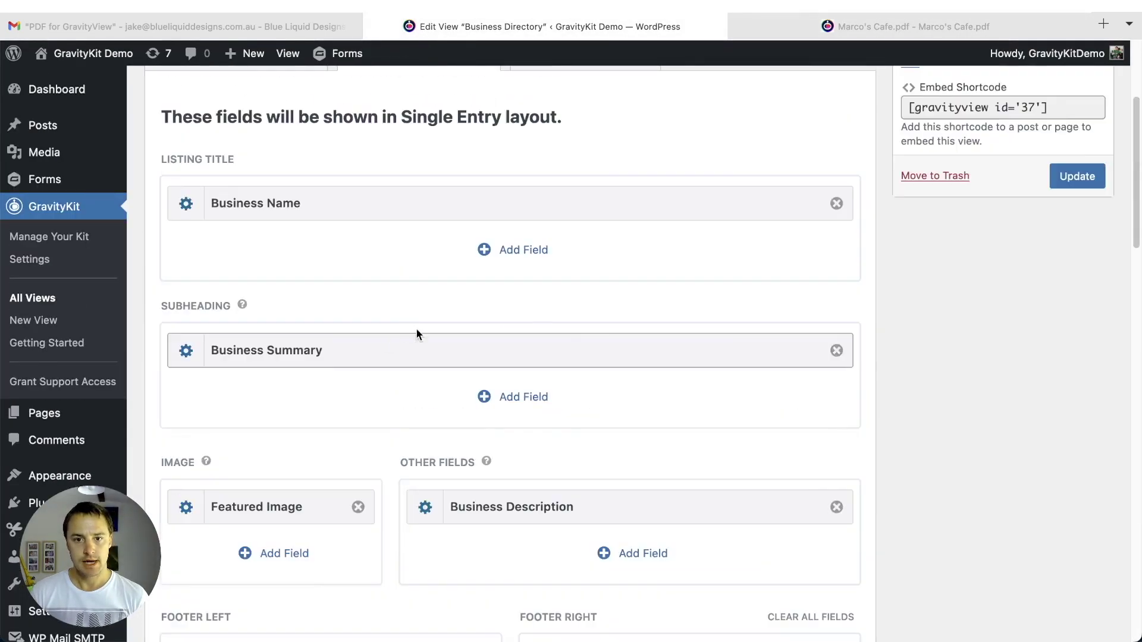
scroll(415, 333, "up", 4)
left_click(1078, 378)
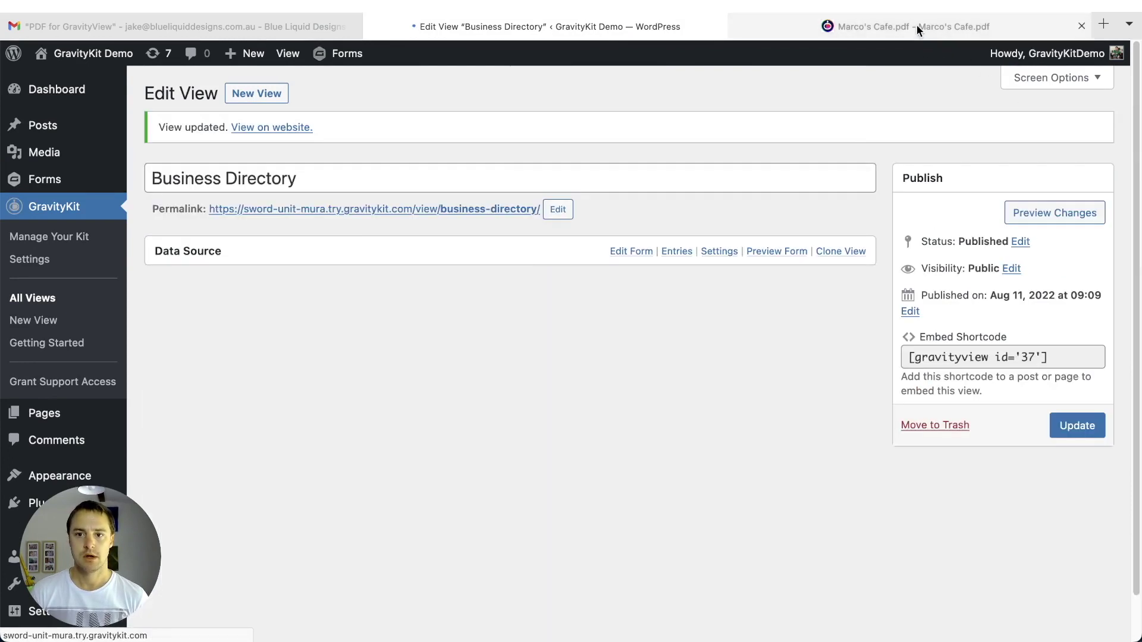
left_click(916, 28)
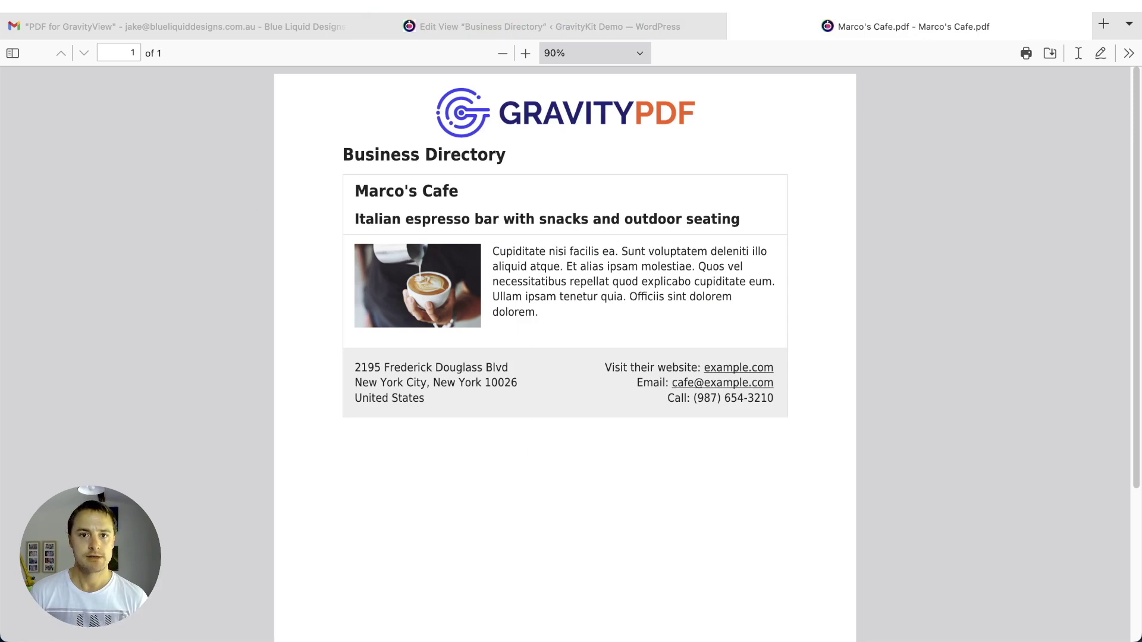
- Reload Marco's Cafe.pdf with the new settings and inspect it, ending at 80% zoom
key("super+r")
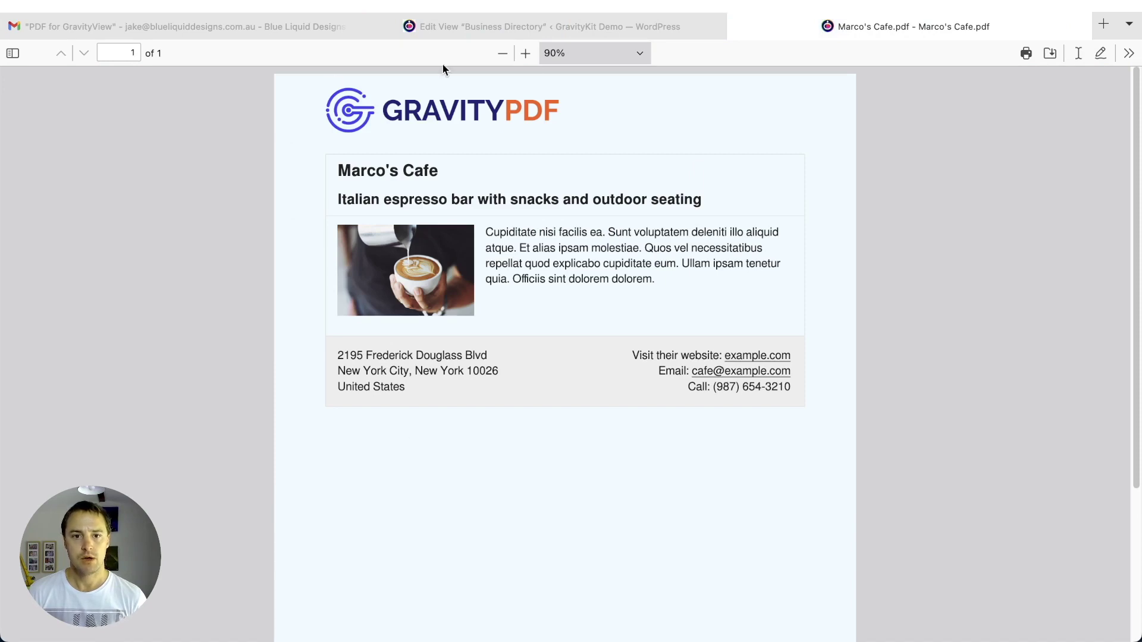
scroll(338, 546, "down", 1)
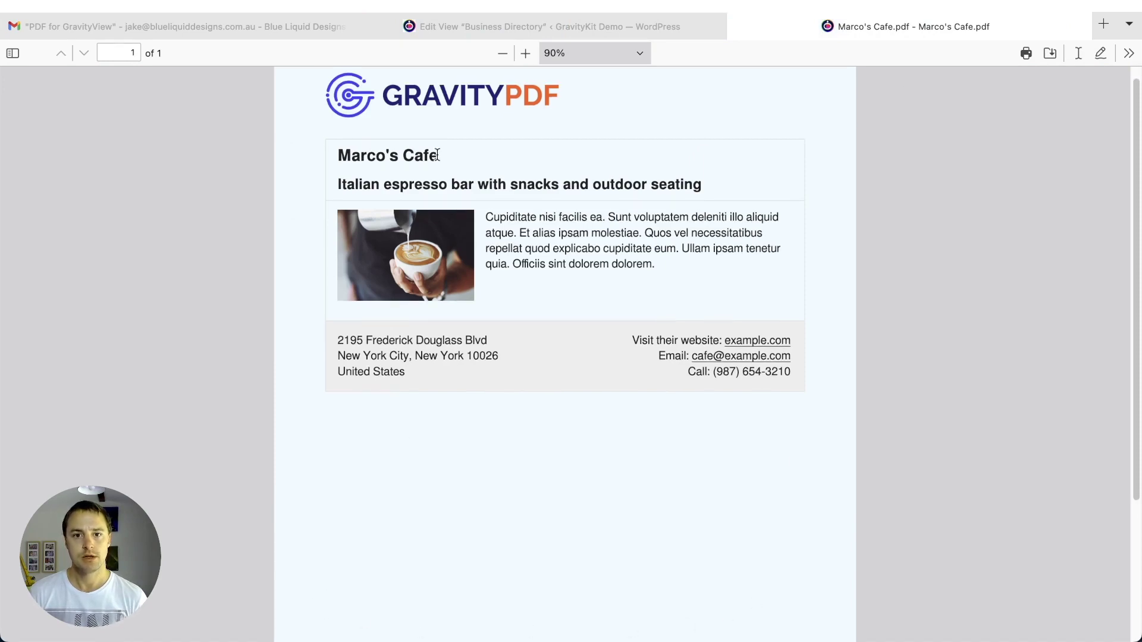
left_click(503, 53)
left_click(503, 53)
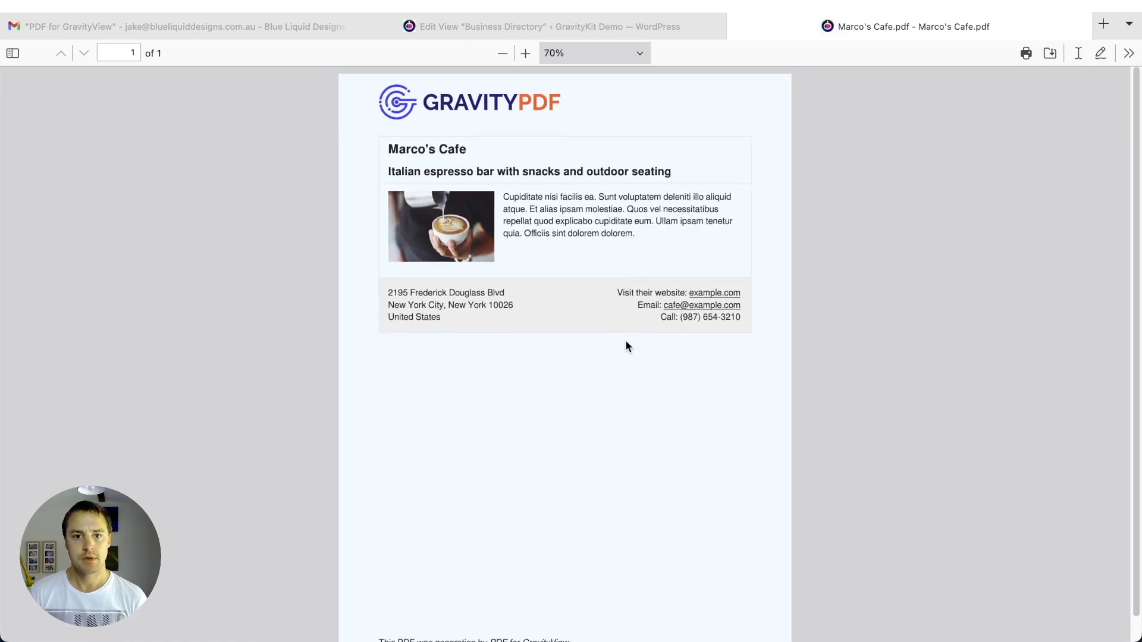
scroll(625, 348, "down", 1)
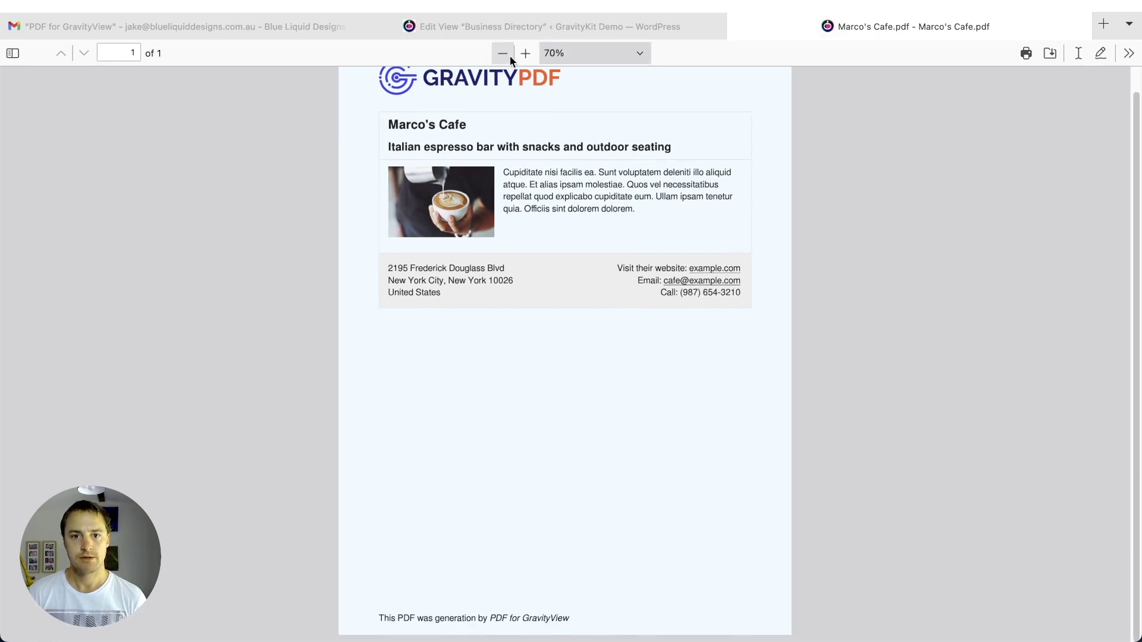
left_click(509, 55)
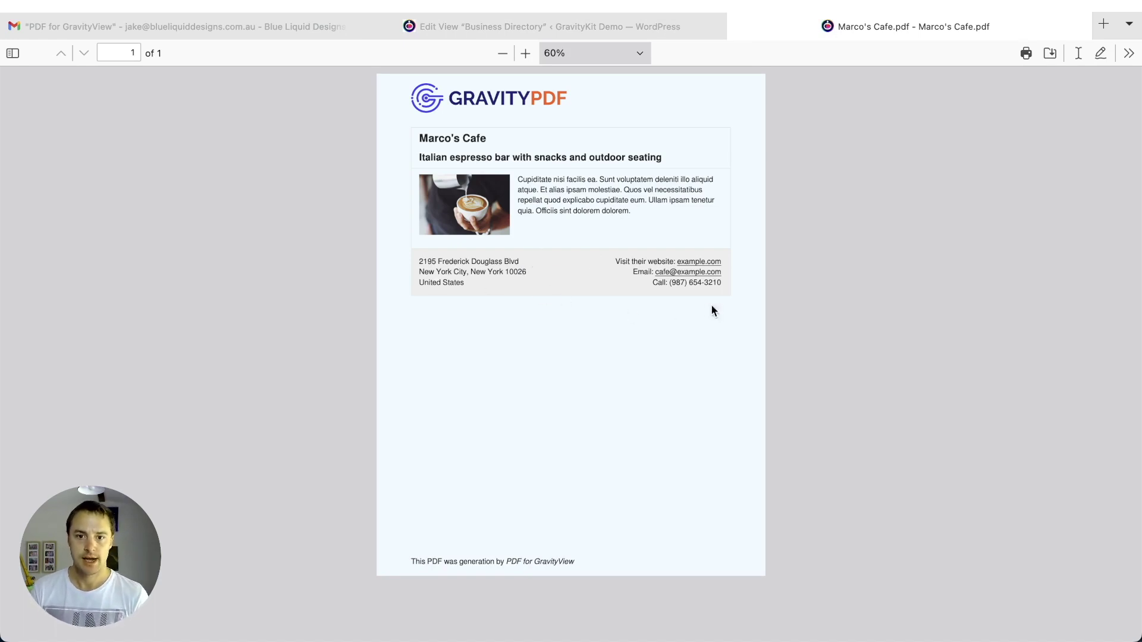
left_click(526, 54)
left_click(526, 53)
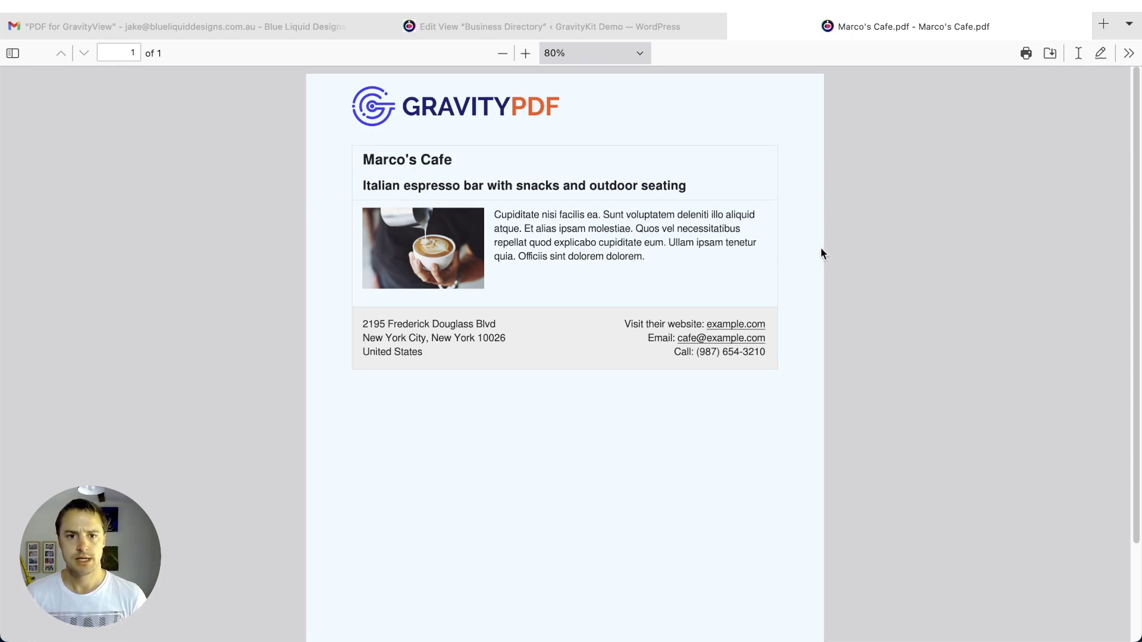
- Reopen the view's Single Entry PDF settings and shrink the header logo further
left_click(557, 31)
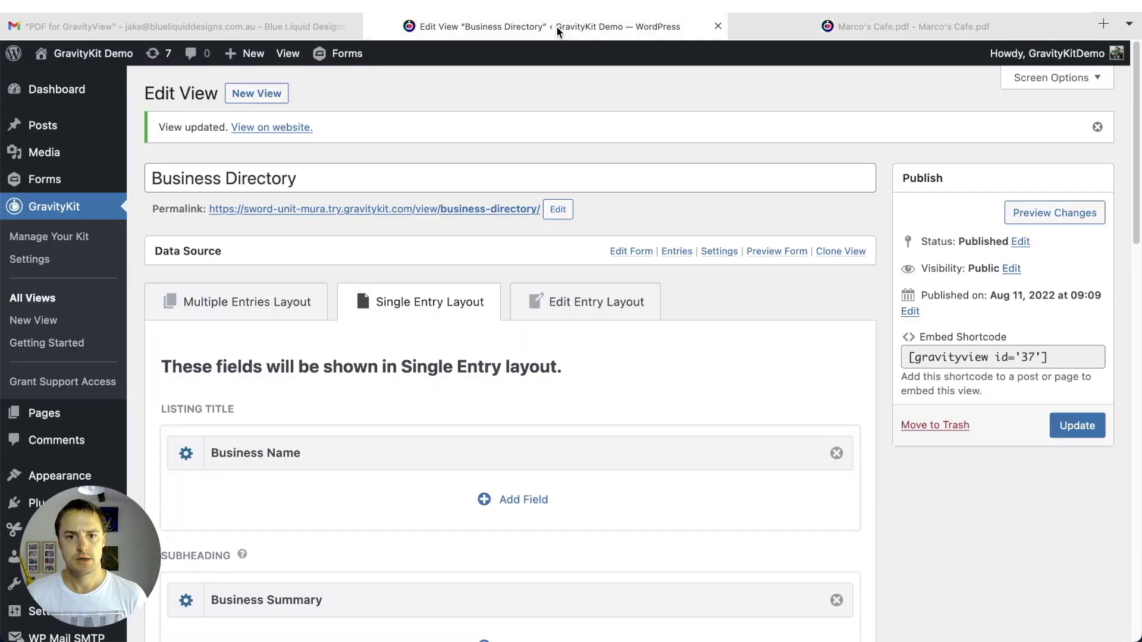
scroll(744, 373, "down", 10)
scroll(745, 373, "down", 5)
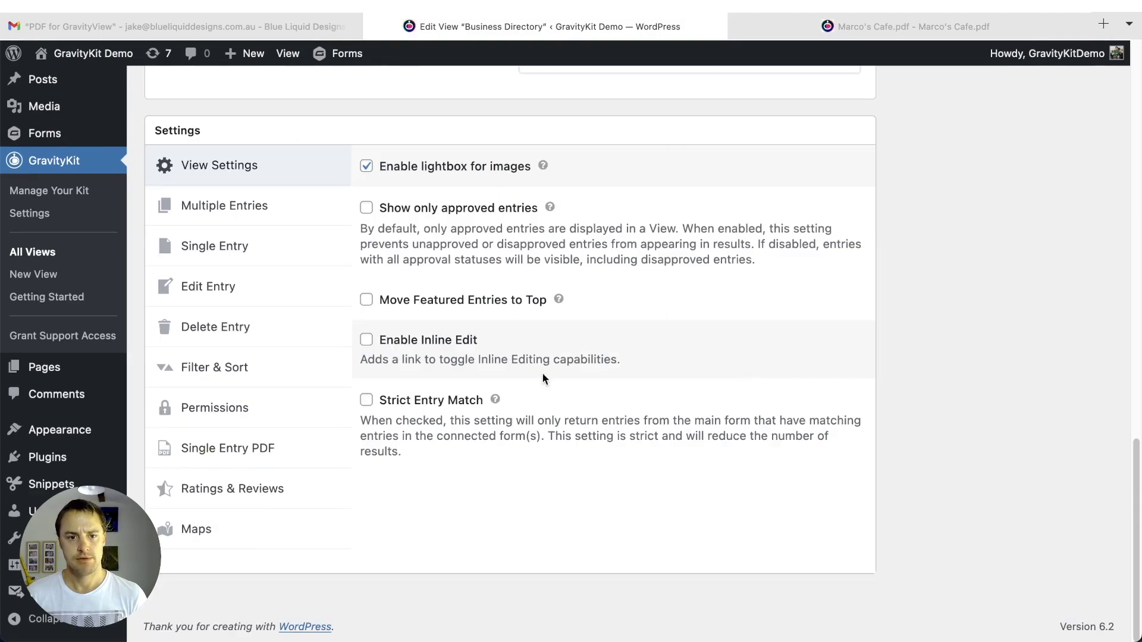
left_click(268, 448)
scroll(759, 405, "down", 6)
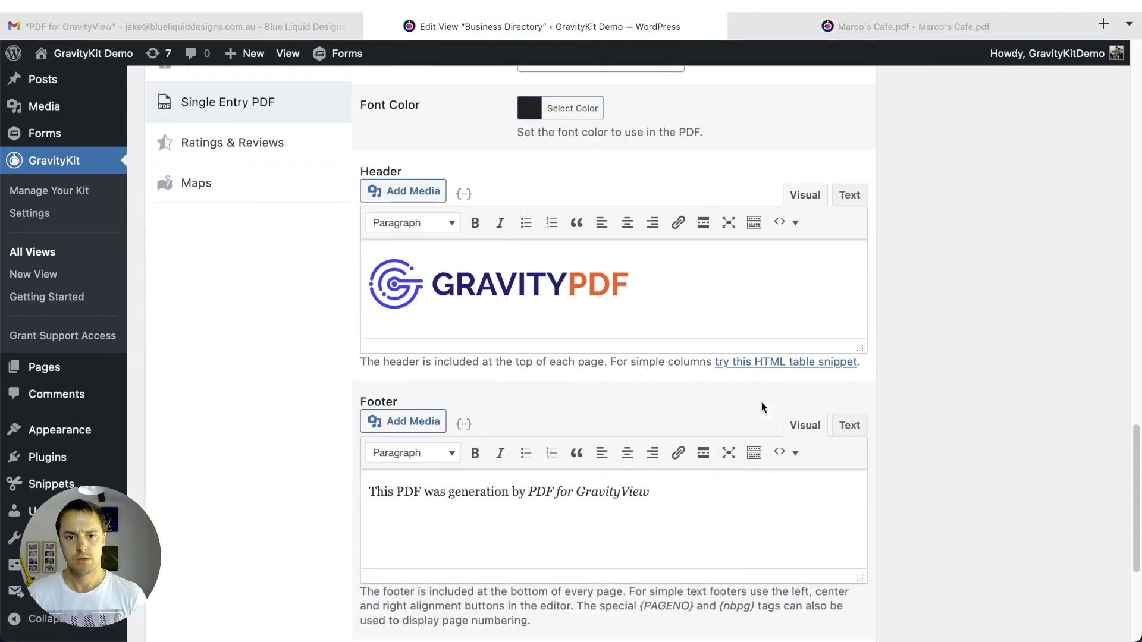
scroll(759, 404, "down", 1)
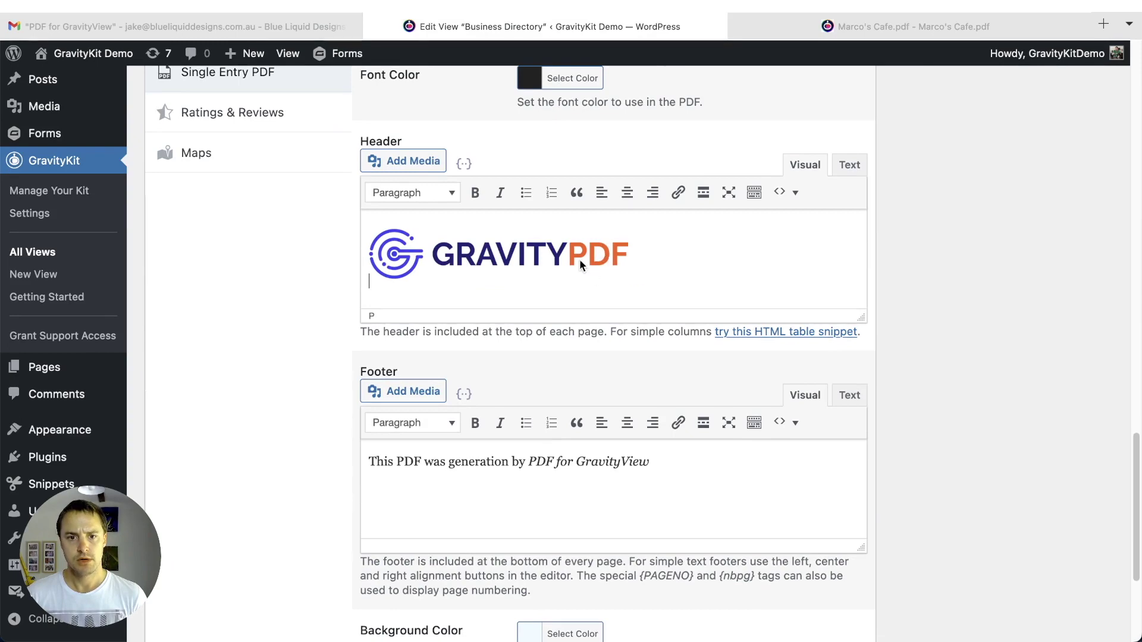
left_click(579, 265)
left_click_drag(623, 277, 604, 266)
left_click(711, 263)
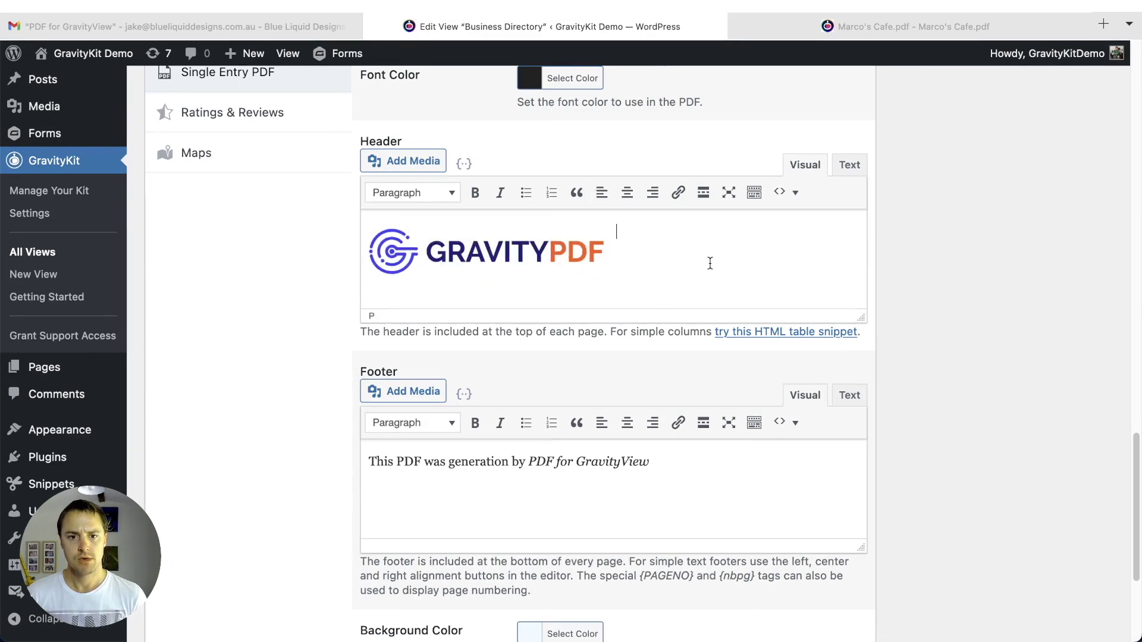
- Set the PDF Background Color to a very pale pink, #ffeff0
scroll(797, 369, "down", 5)
left_click(592, 415)
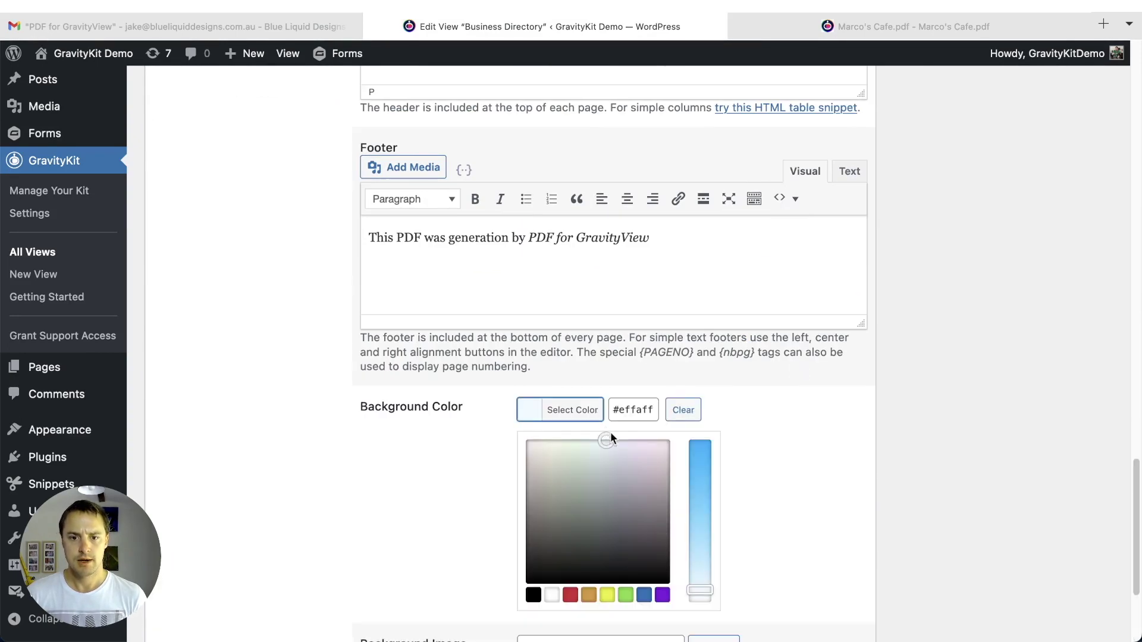
left_click_drag(609, 440, 684, 435)
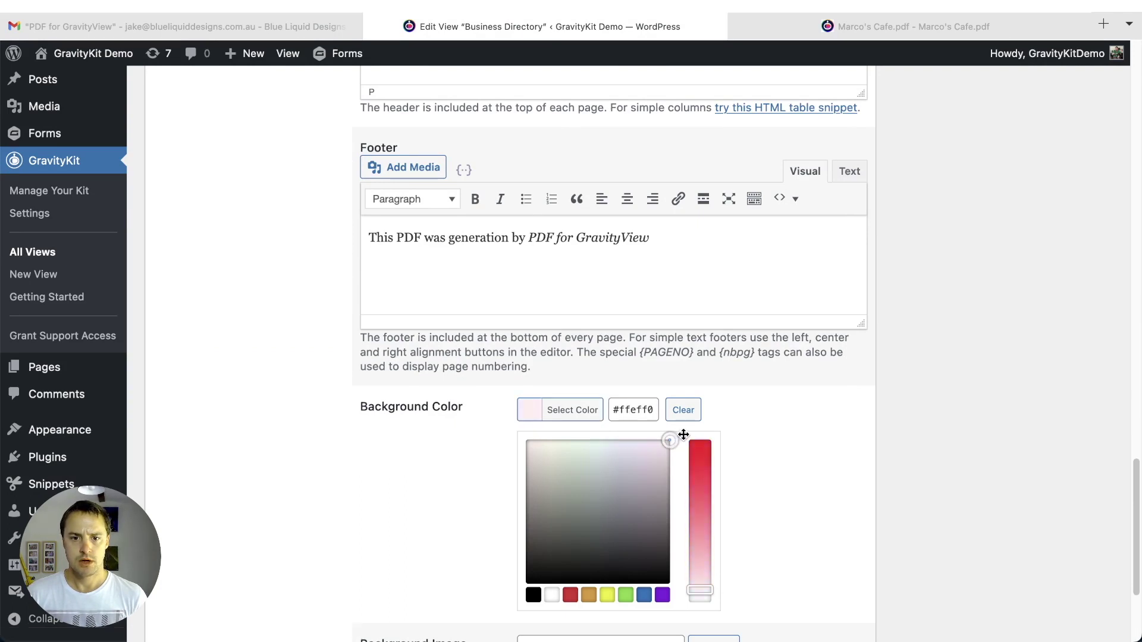
left_click_drag(707, 590, 708, 597)
left_click(790, 564)
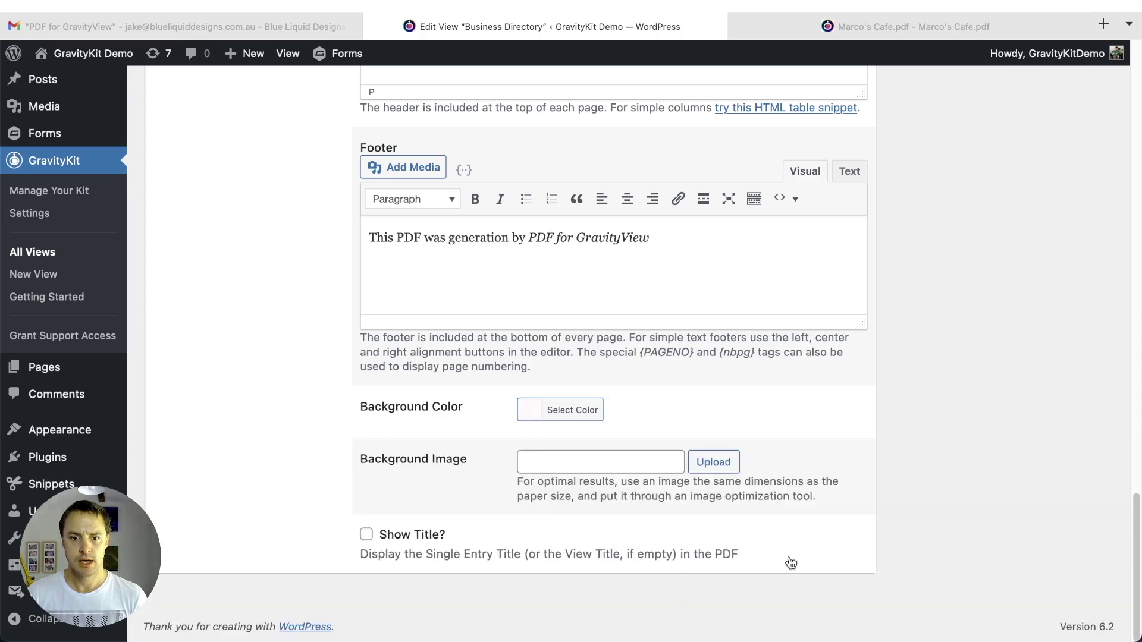
- Browse the media library and choose the portrait photo as the PDF background image
left_click(708, 464)
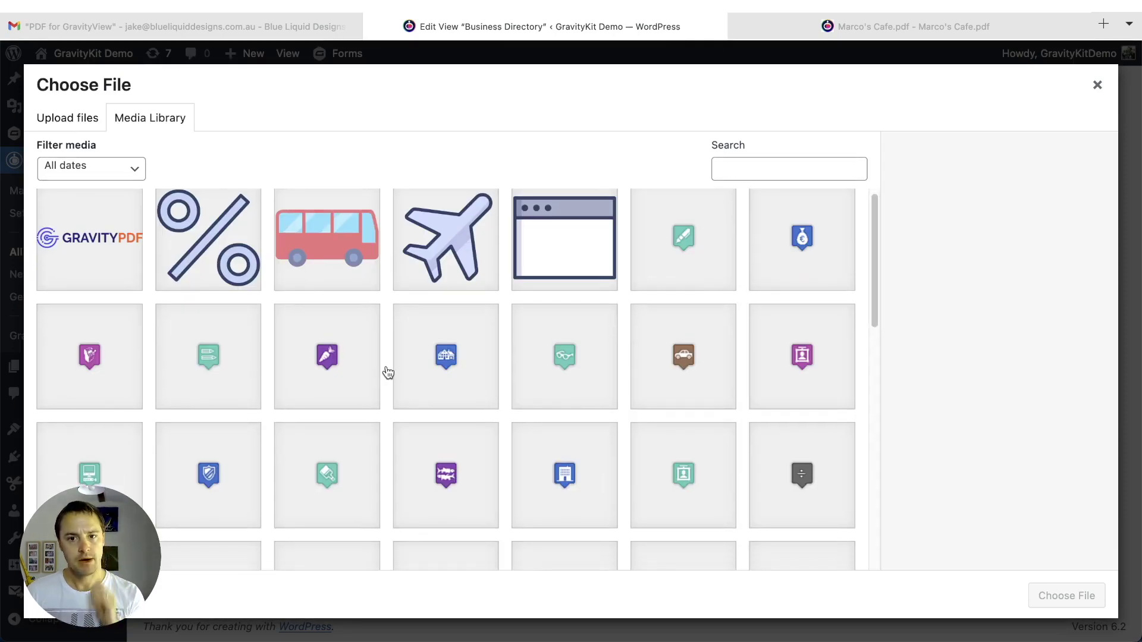
left_click(433, 266)
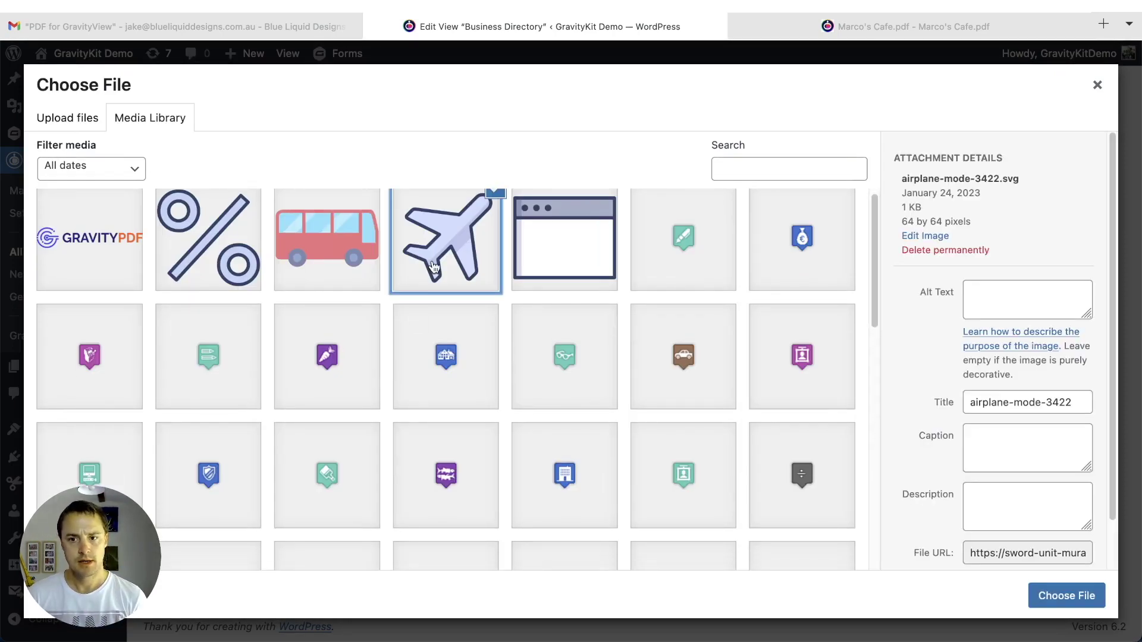
scroll(1058, 420, "down", 1)
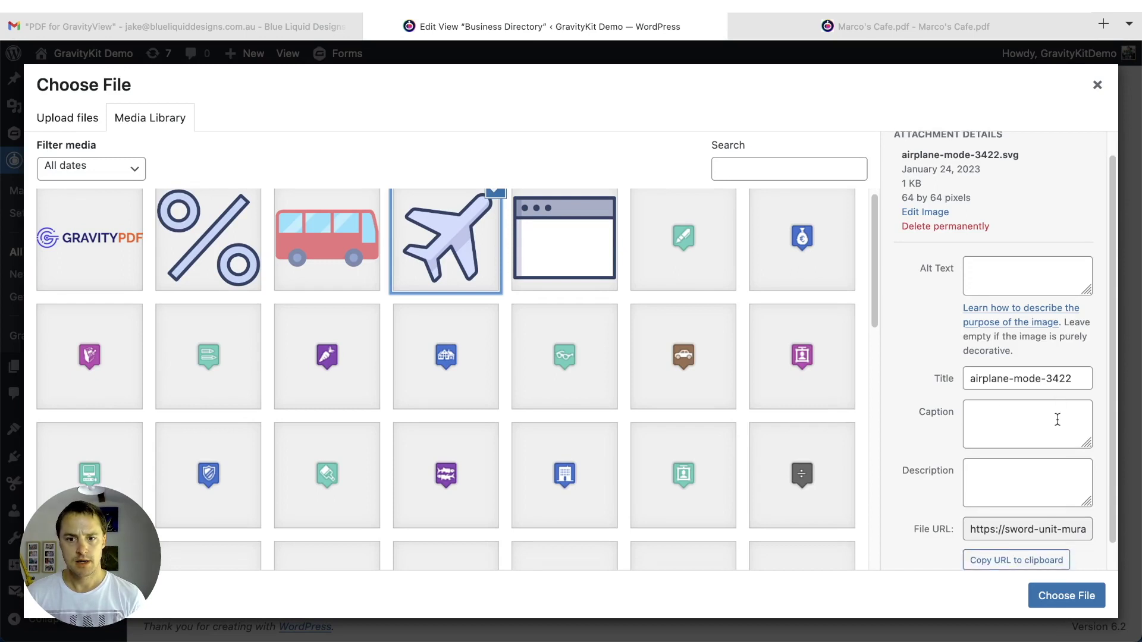
scroll(778, 428, "down", 2)
scroll(777, 429, "up", 2)
left_click(196, 220)
left_click(438, 244)
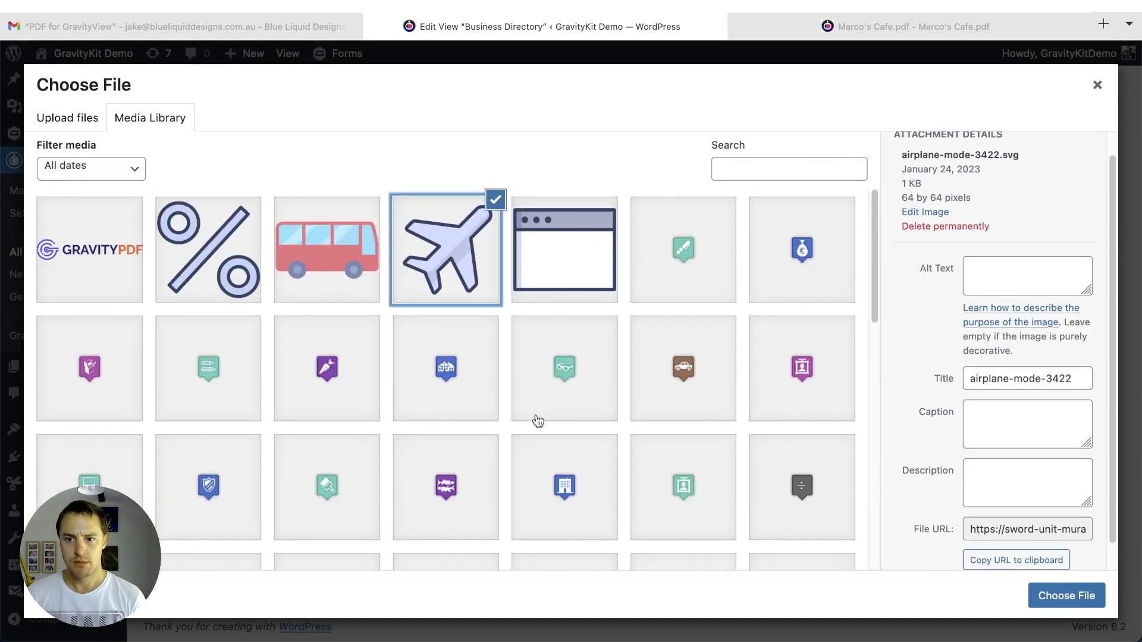
scroll(533, 408, "down", 10)
left_click(690, 462)
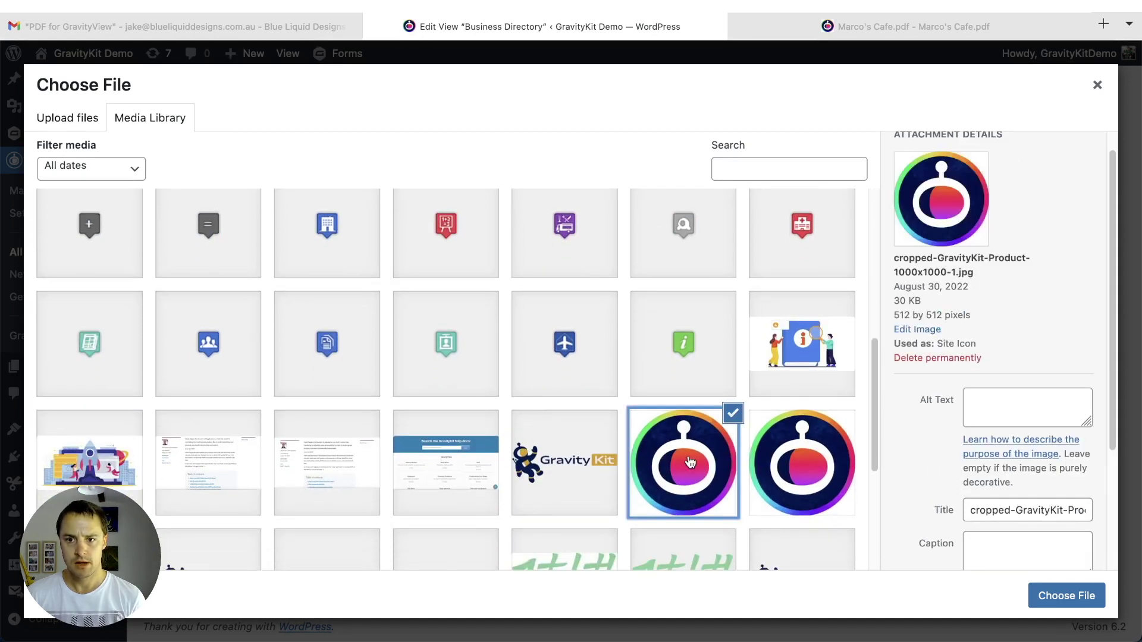
scroll(690, 463, "down", 2)
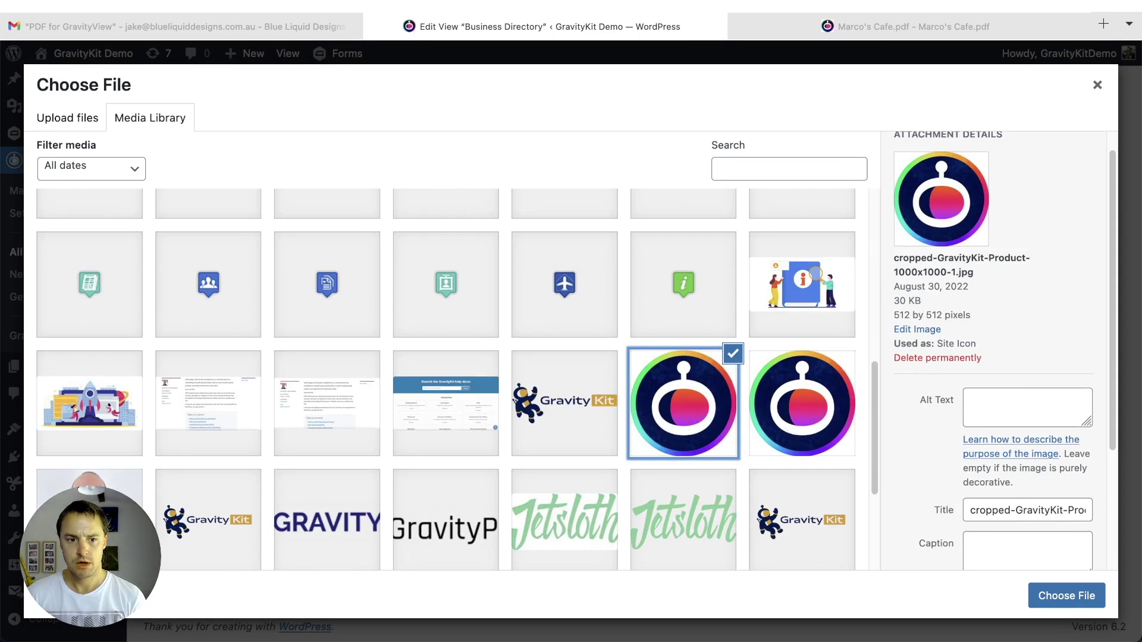
left_click(95, 493)
scroll(97, 465, "down", 1)
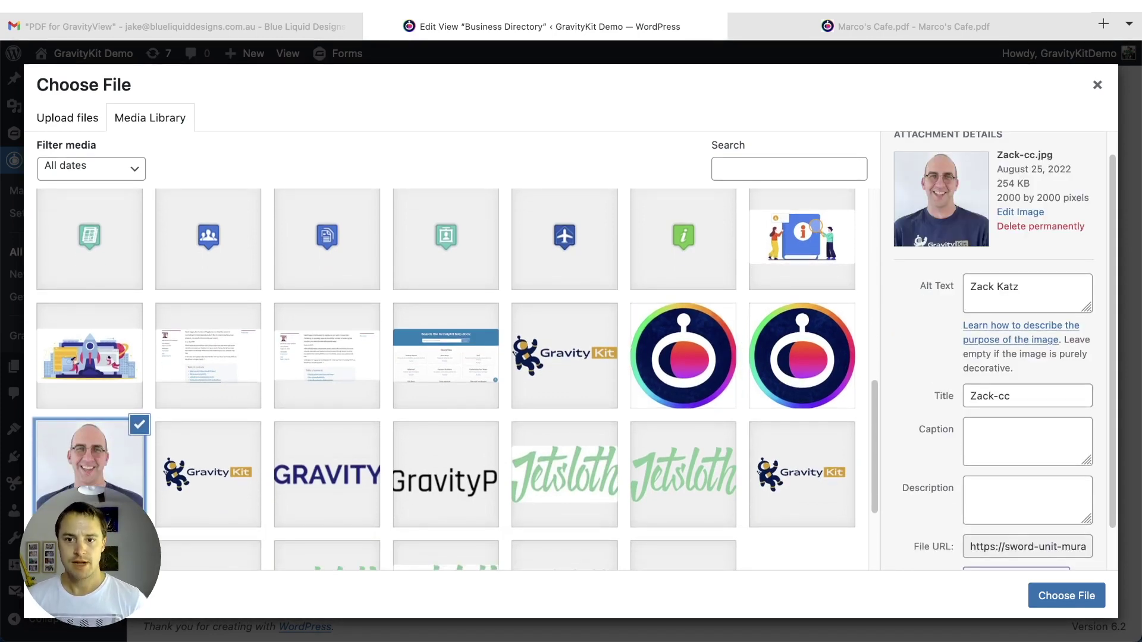
scroll(89, 428, "down", 2)
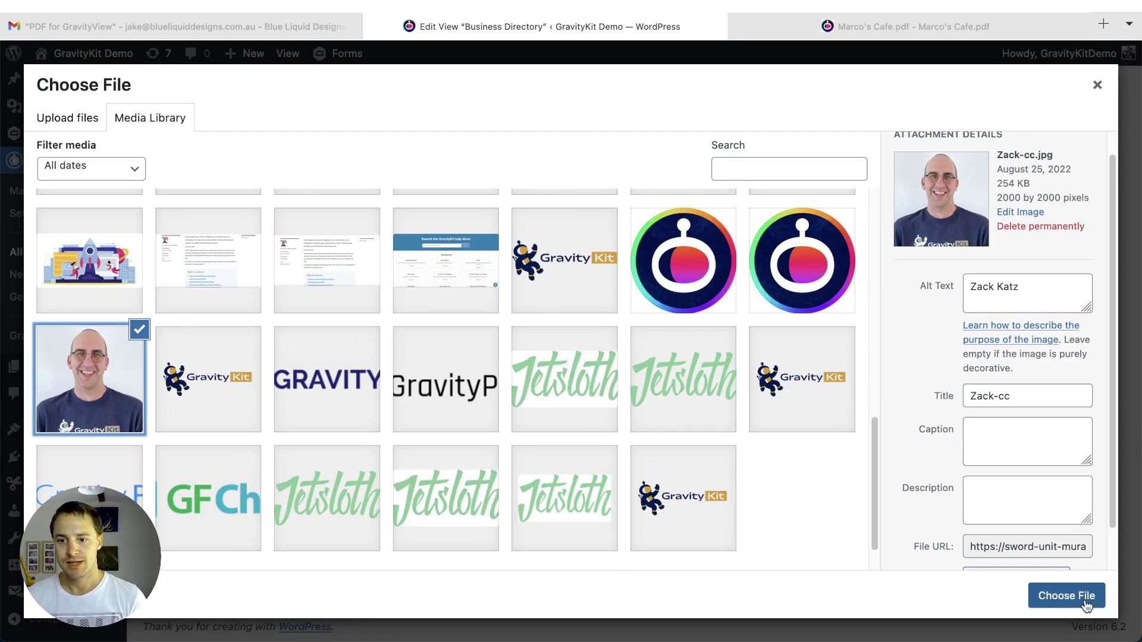
left_click(1071, 596)
- Save the view, then reload Marco's Cafe.pdf and set its zoom to 60%
scroll(986, 408, "up", 20)
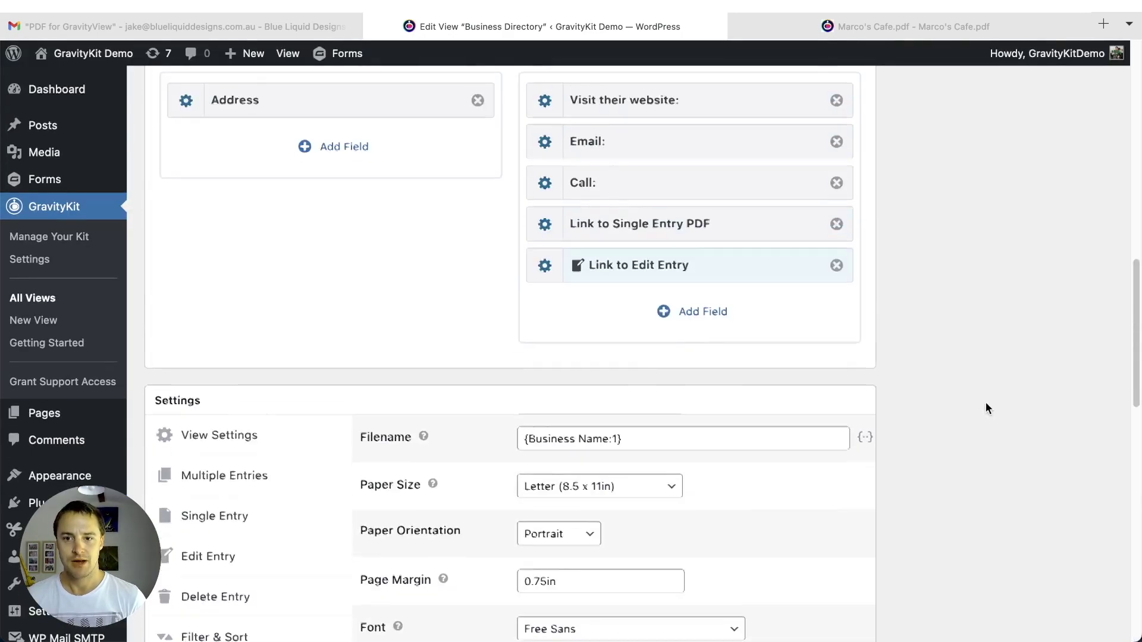
left_click(1077, 426)
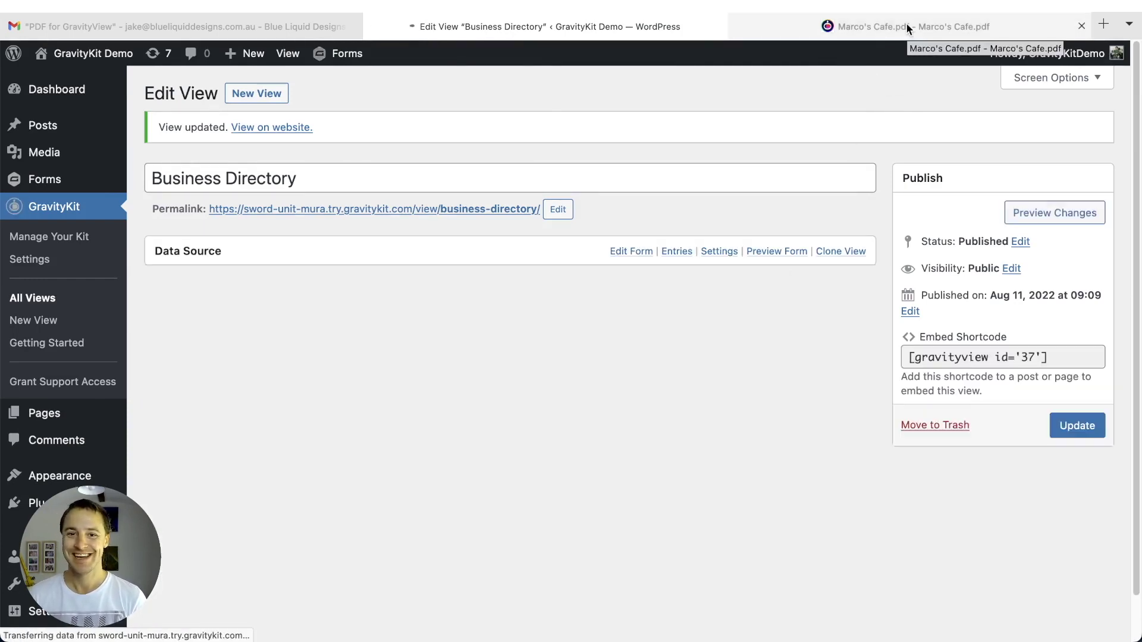
left_click(905, 24)
key("super+r")
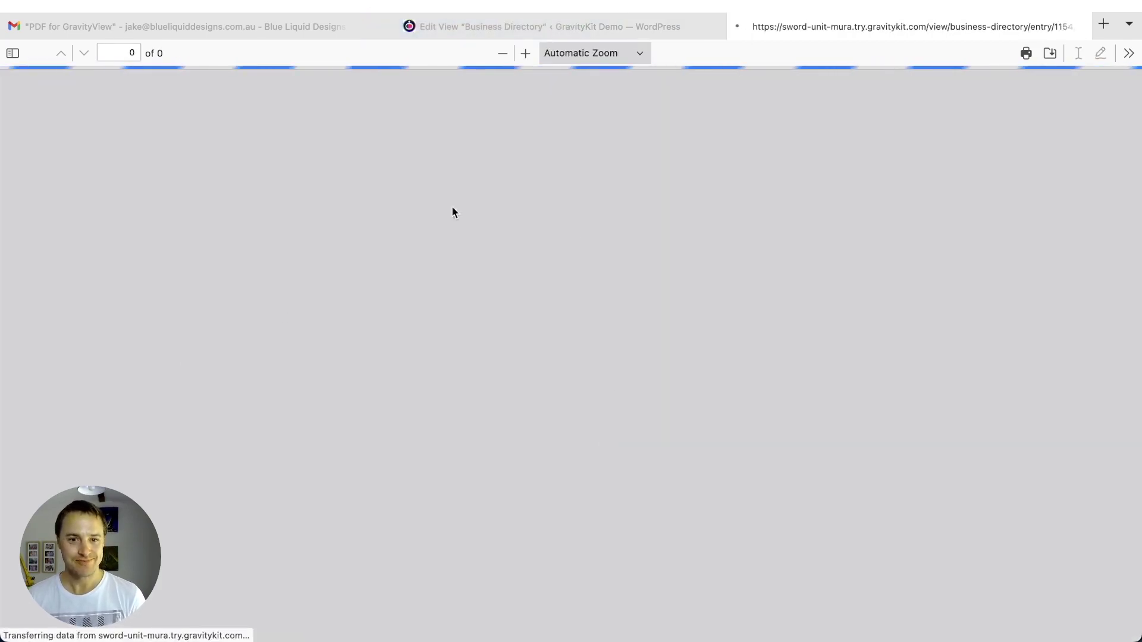
scroll(512, 314, "down", 3)
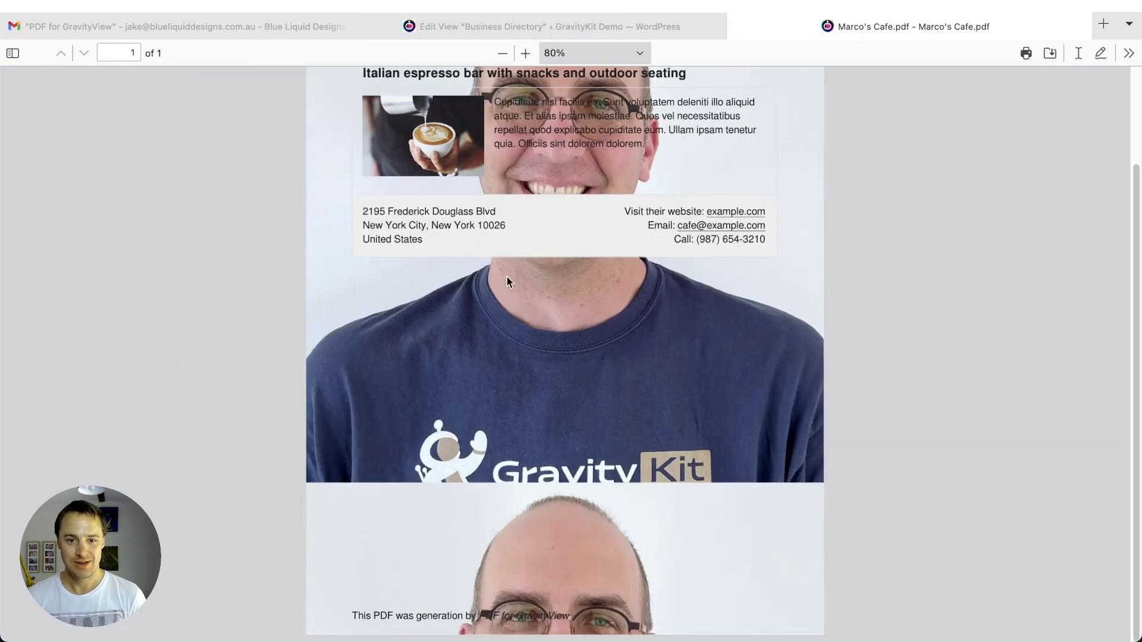
left_click(503, 54)
left_click(503, 54)
left_click(503, 53)
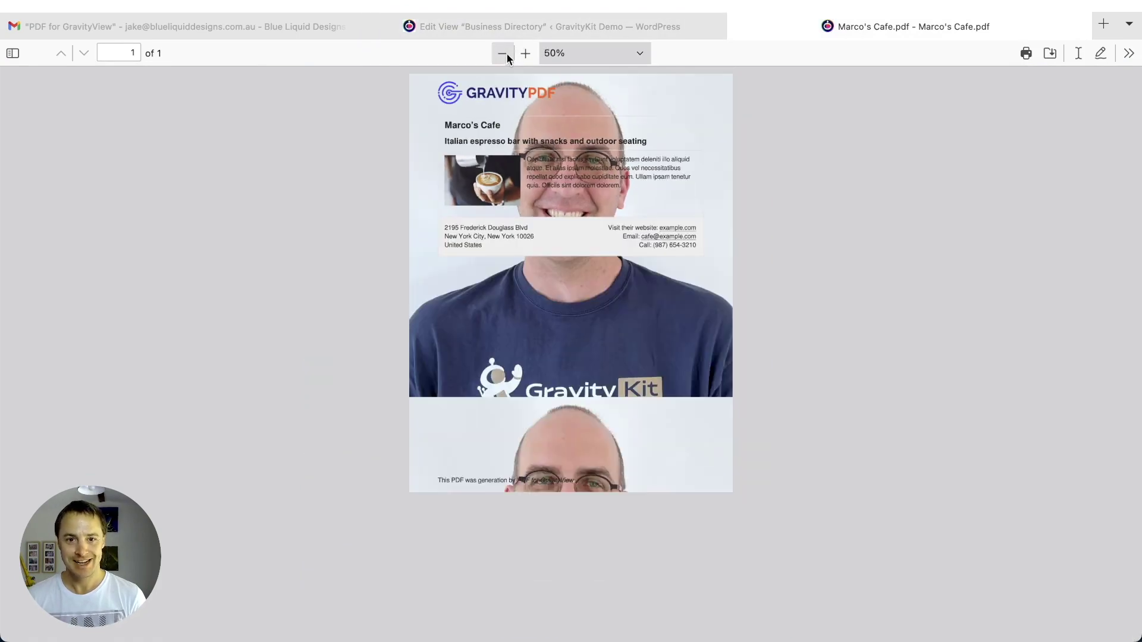
left_click(525, 54)
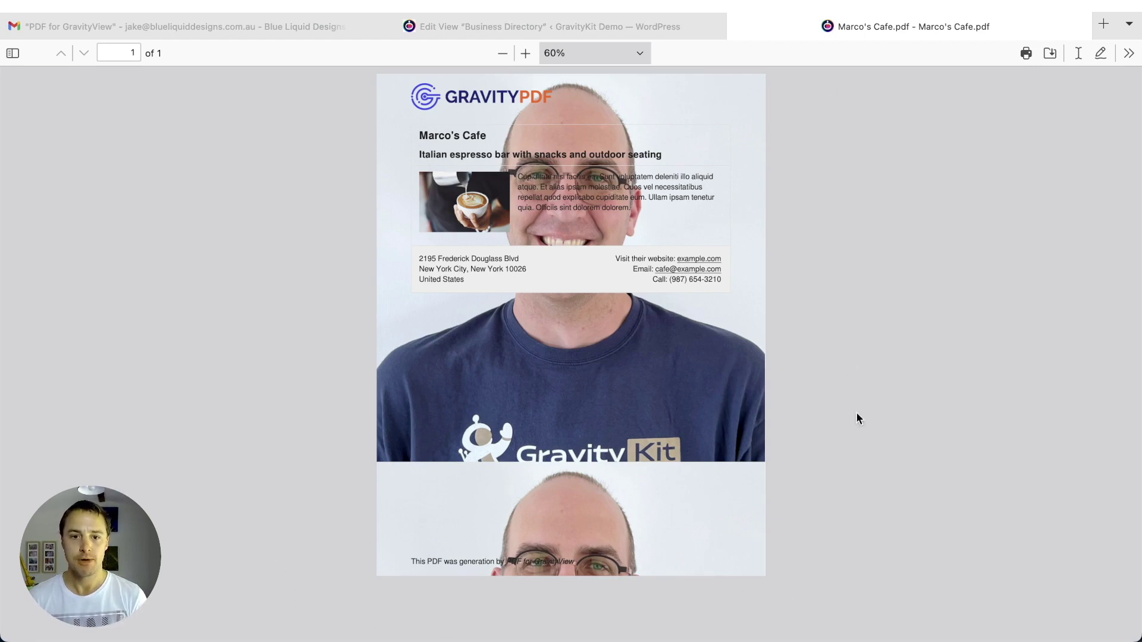
- In the Single Entry PDF settings, tint the background colour pink toward magenta
left_click(495, 26)
scroll(699, 295, "down", 15)
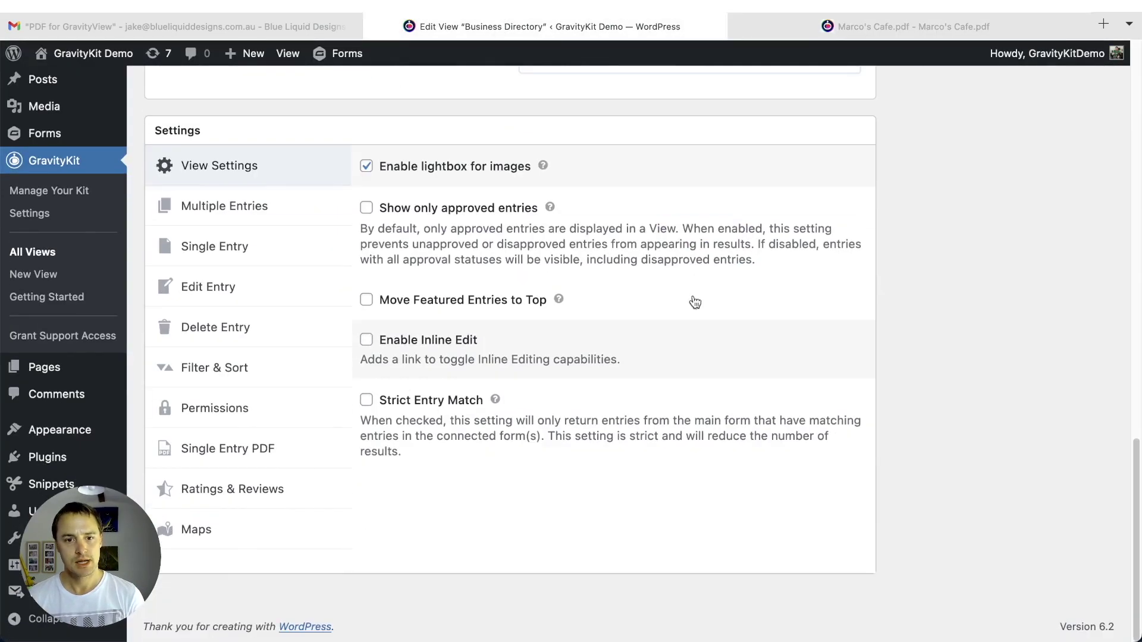
left_click(202, 448)
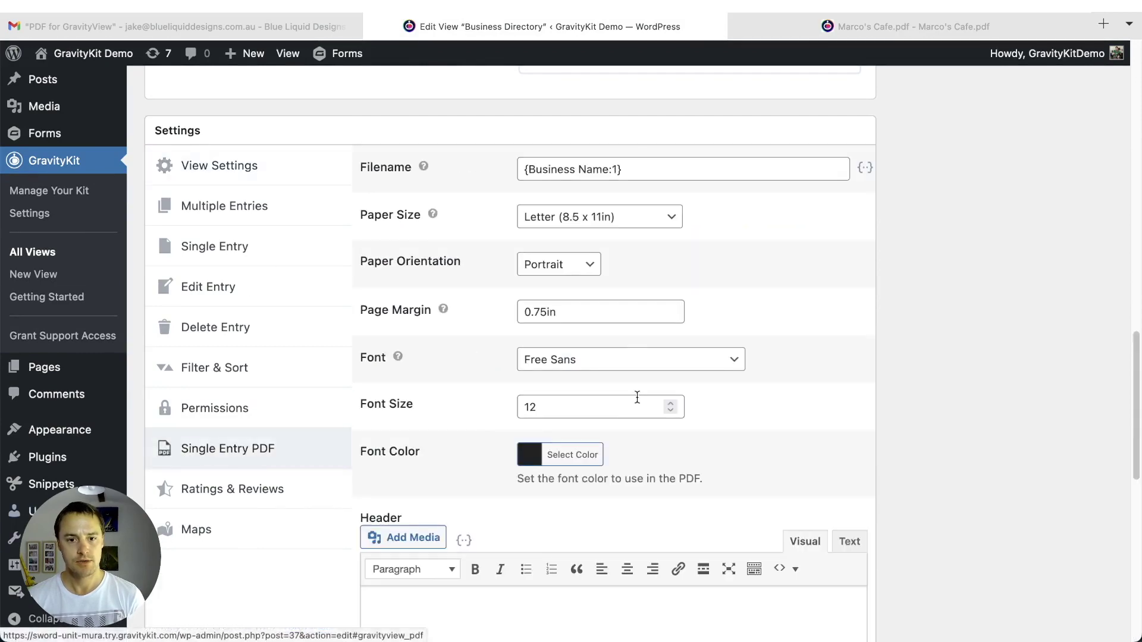
scroll(606, 407, "down", 10)
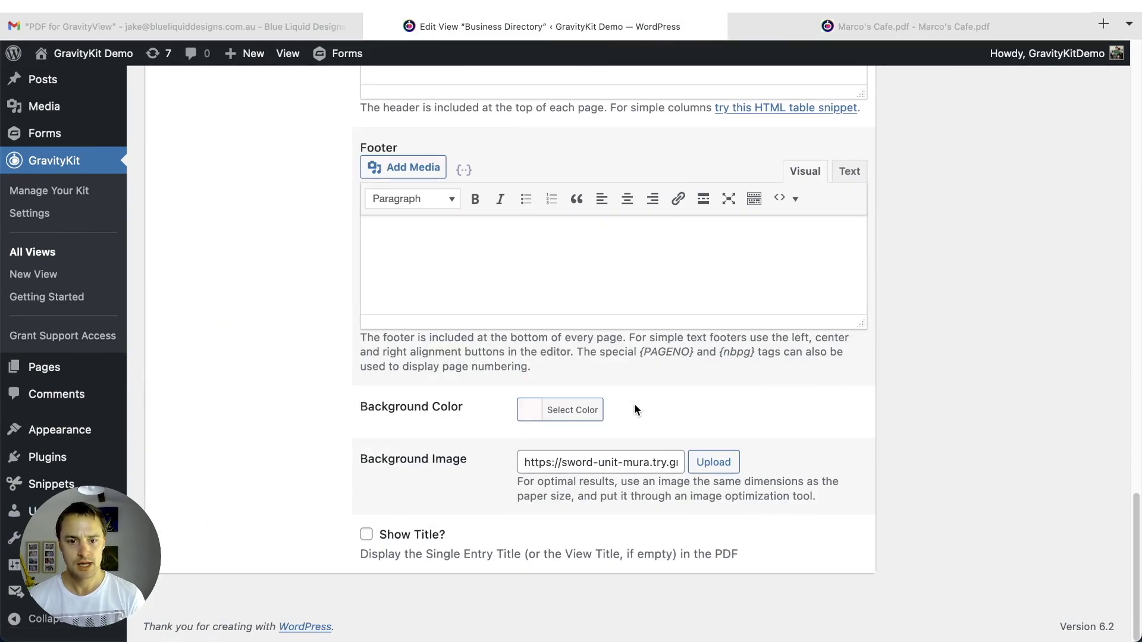
left_click(599, 412)
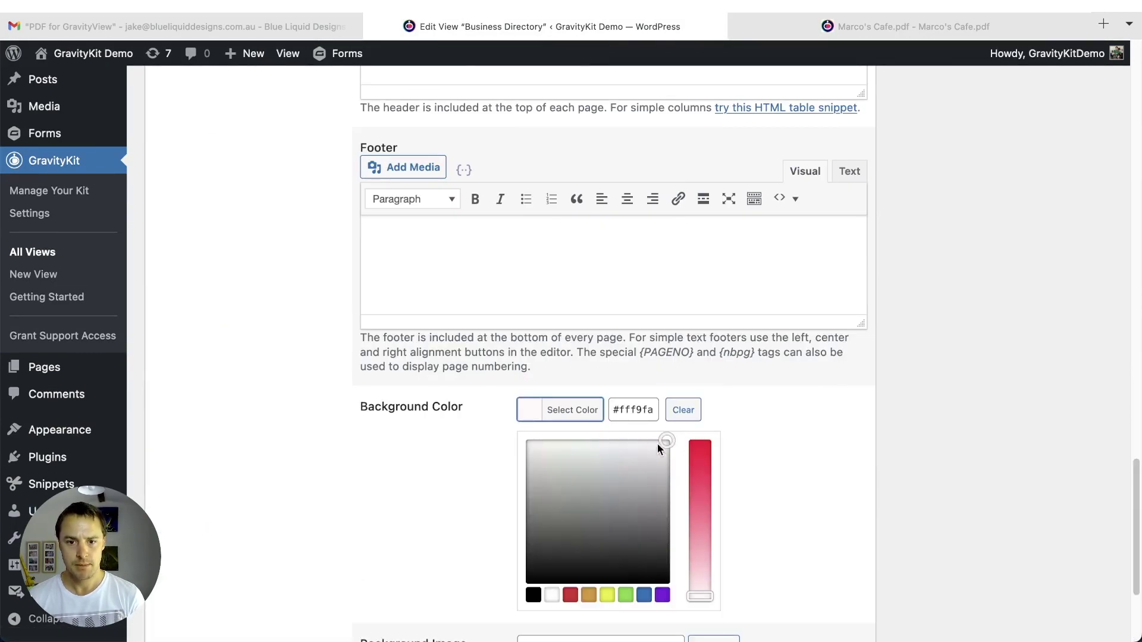
left_click(868, 24)
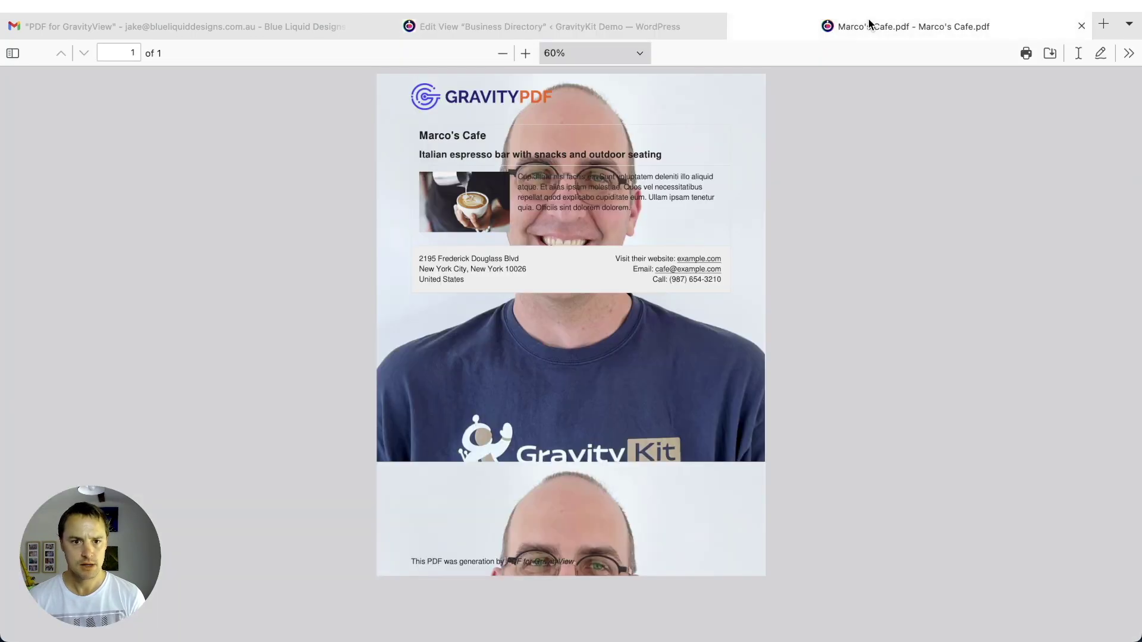
left_click(526, 30)
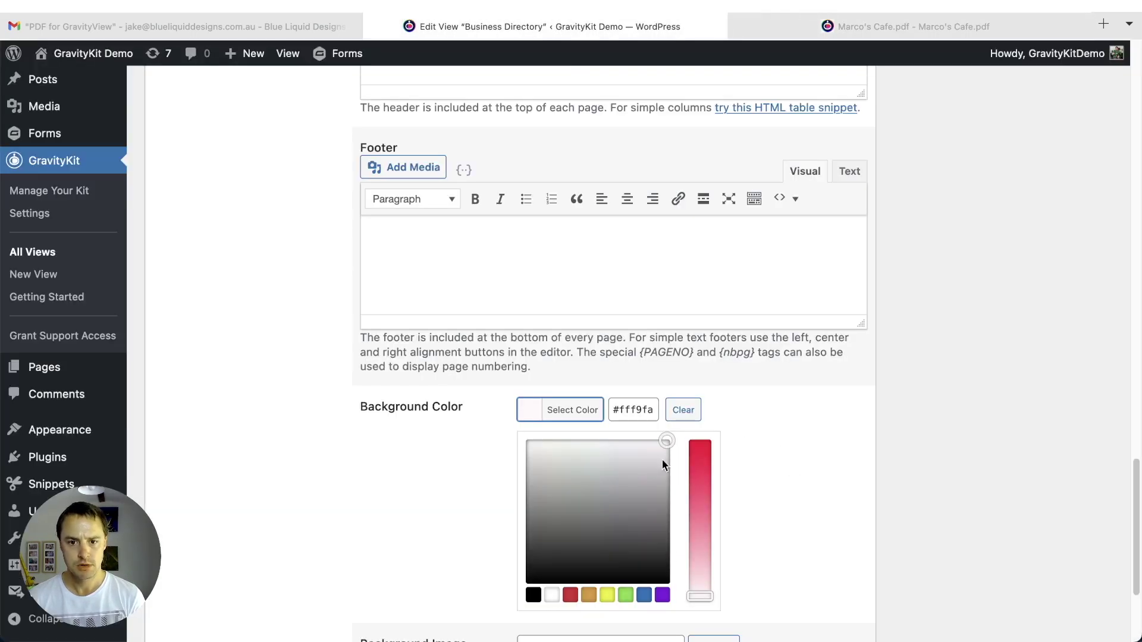
left_click_drag(699, 596, 699, 590)
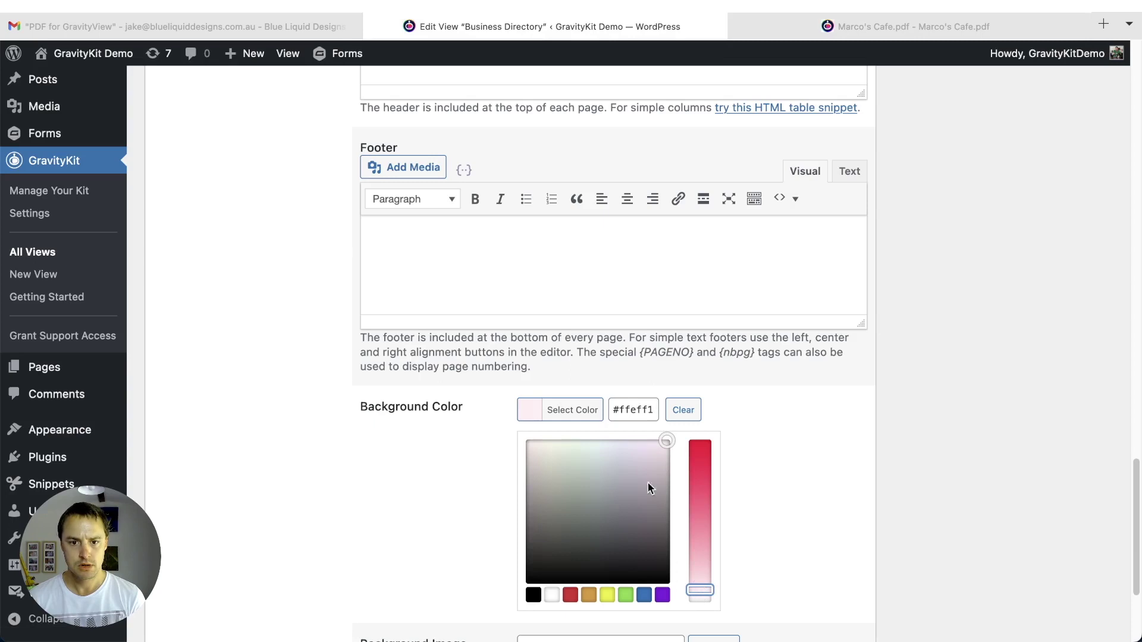
left_click_drag(666, 442, 654, 443)
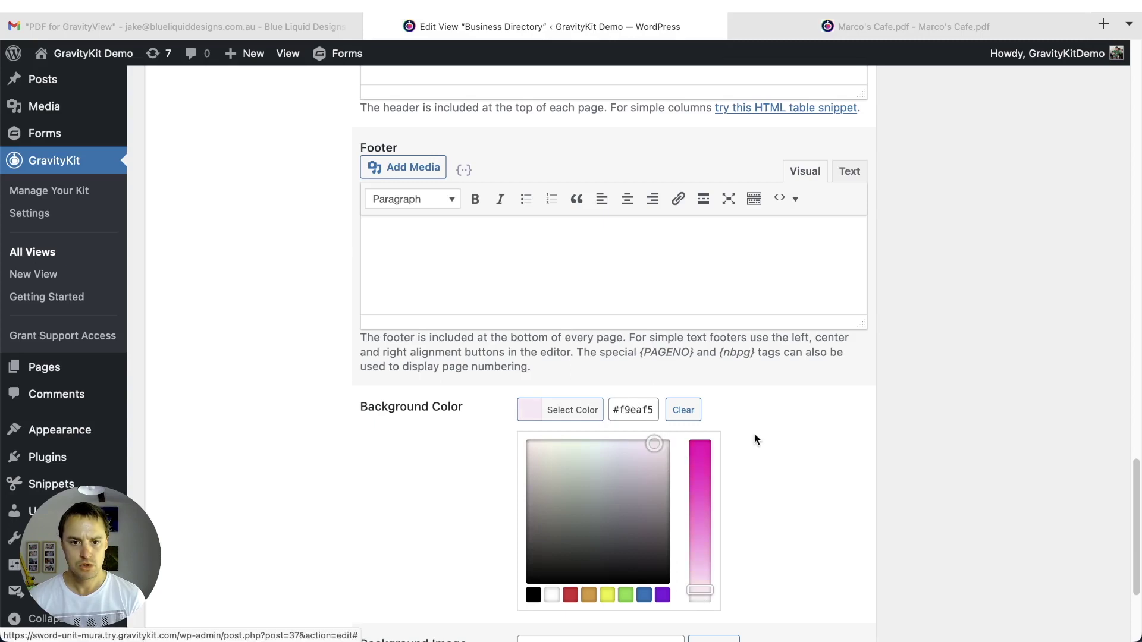
left_click(775, 438)
left_click(643, 462)
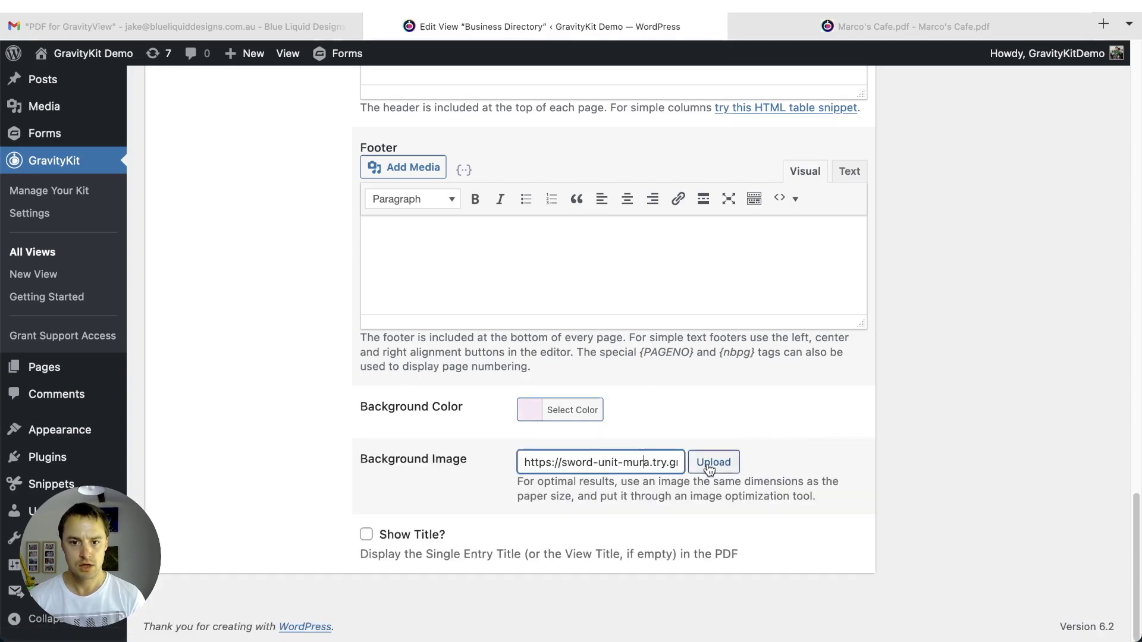
- Replace the background image with airplane-mode-3422.svg from the media library
left_click(706, 469)
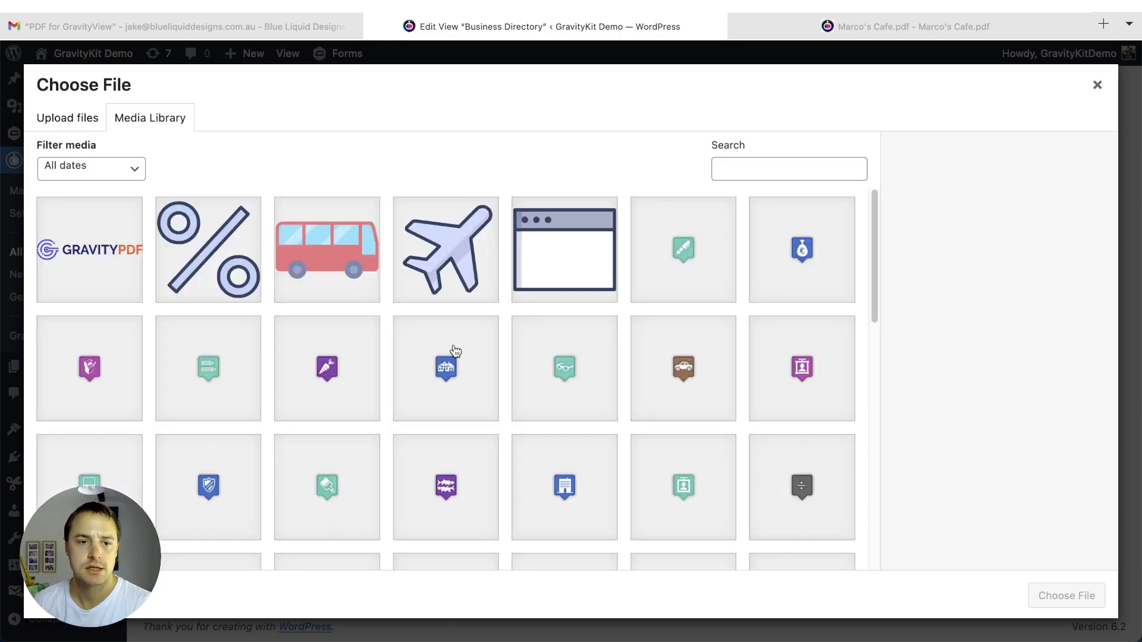
scroll(455, 351, "down", 10)
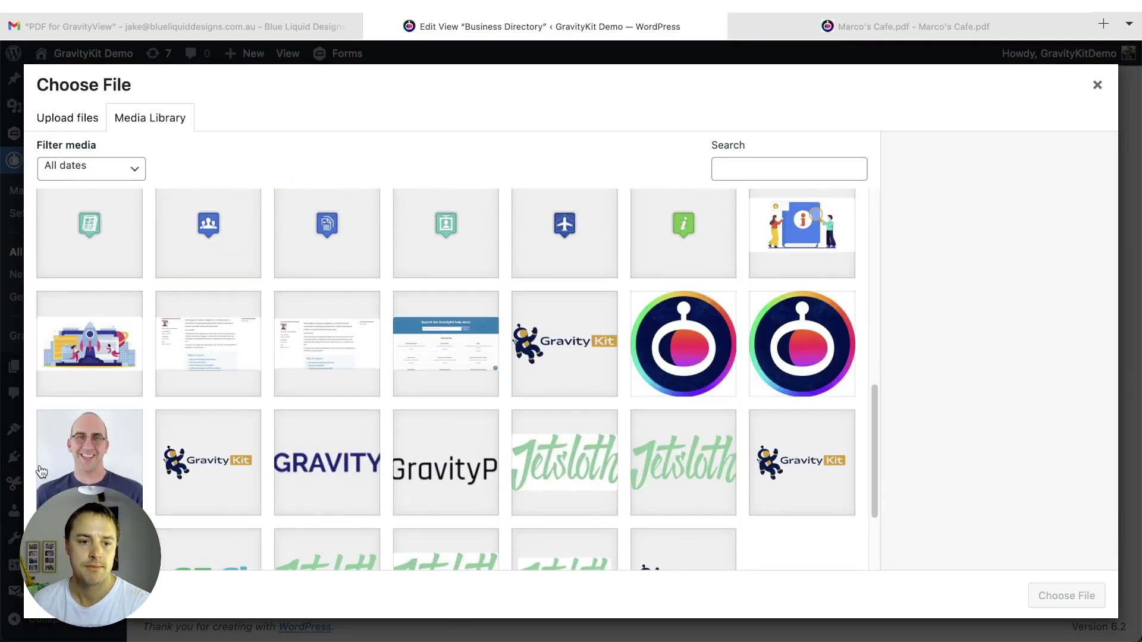
left_click(41, 472)
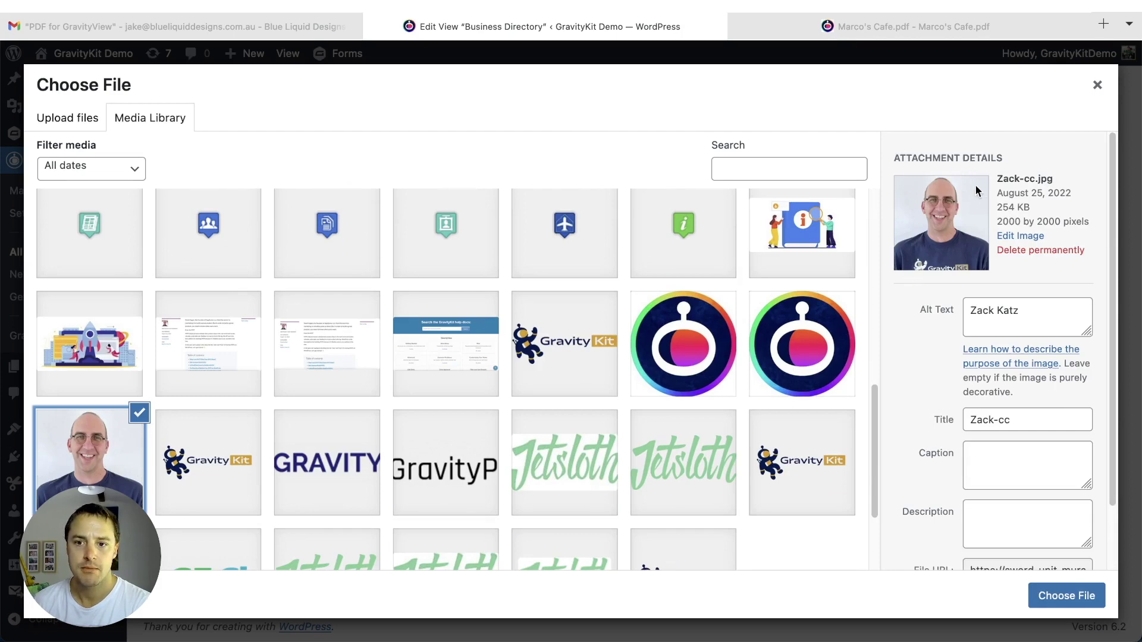
left_click(867, 33)
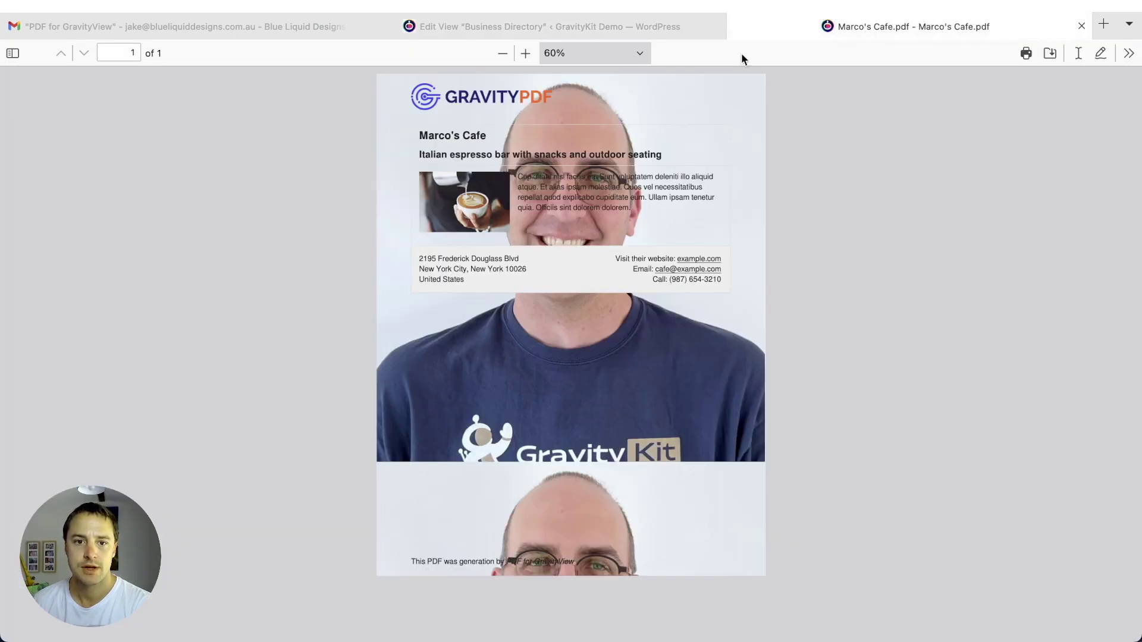
left_click(631, 30)
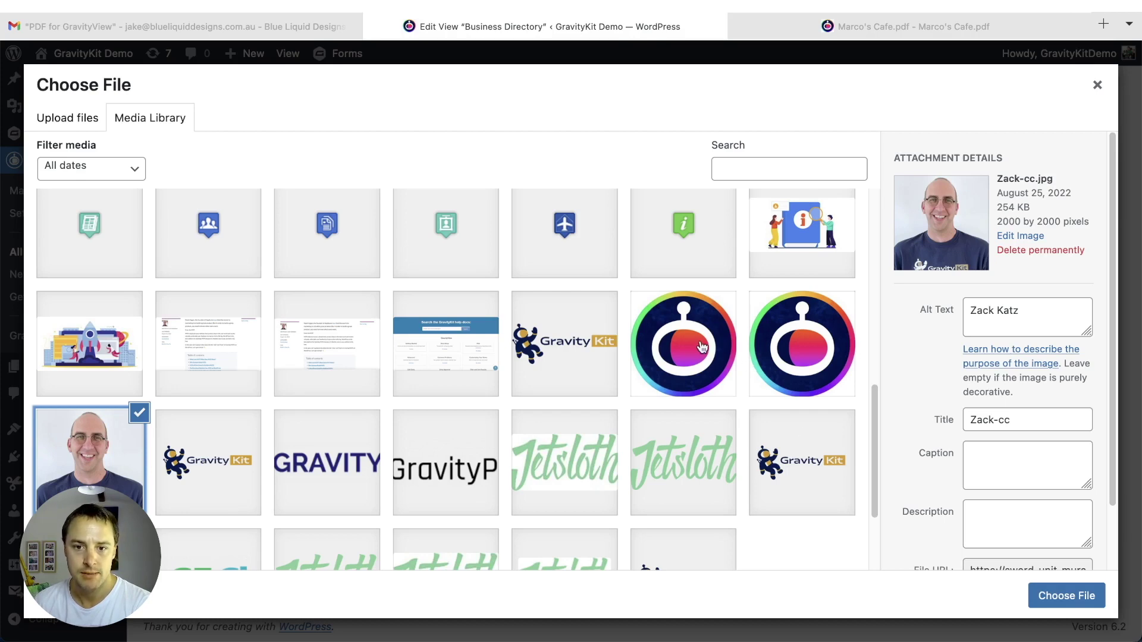
scroll(689, 374, "up", 2)
scroll(696, 403, "up", 4)
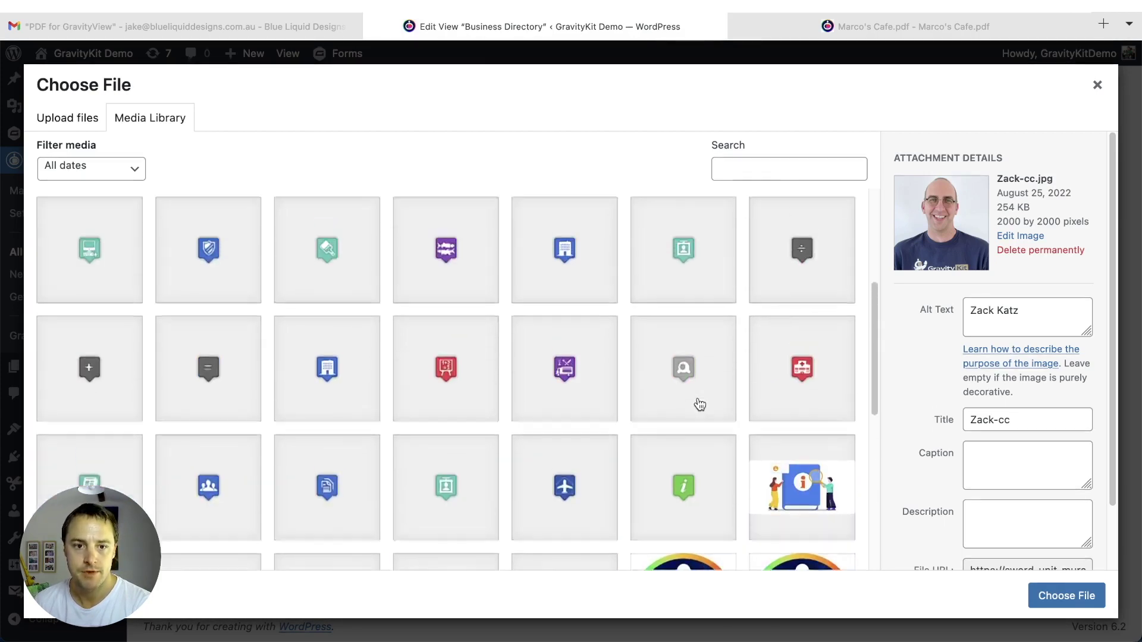
scroll(697, 404, "up", 3)
left_click(445, 266)
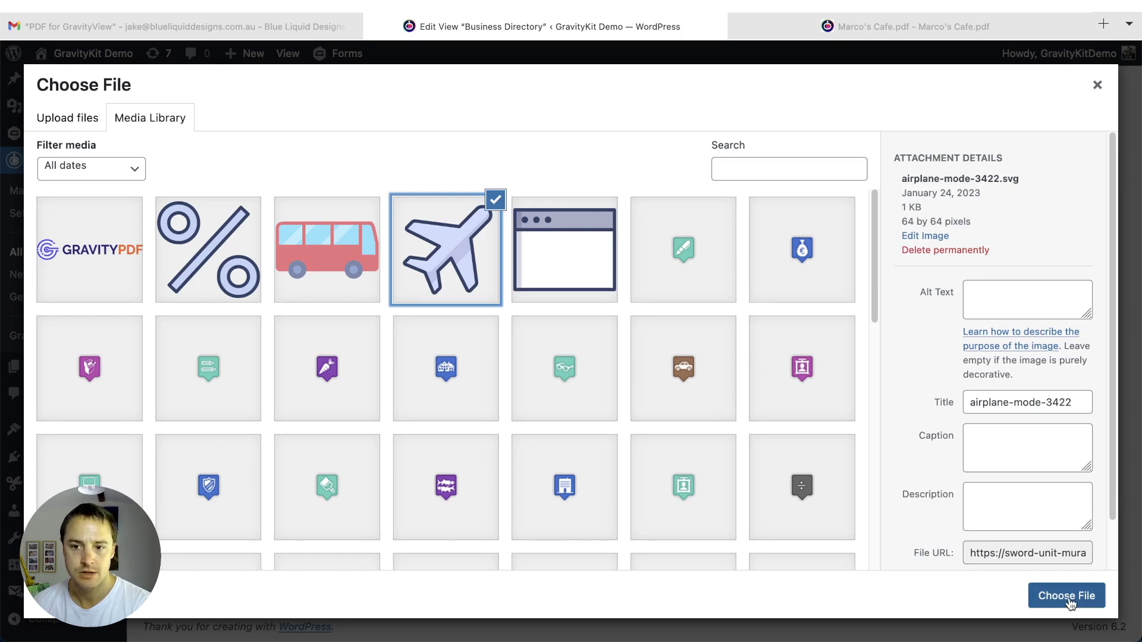
left_click(1067, 596)
left_click(558, 410)
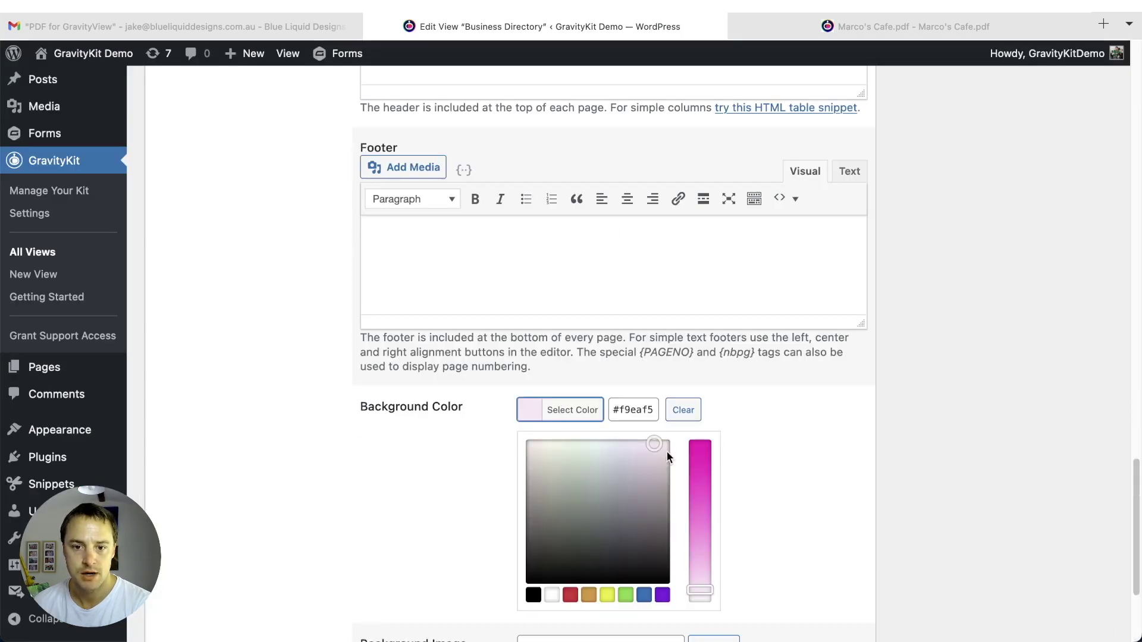
- Adjust the PDF background colour to a very pale pink
left_click_drag(655, 444, 669, 441)
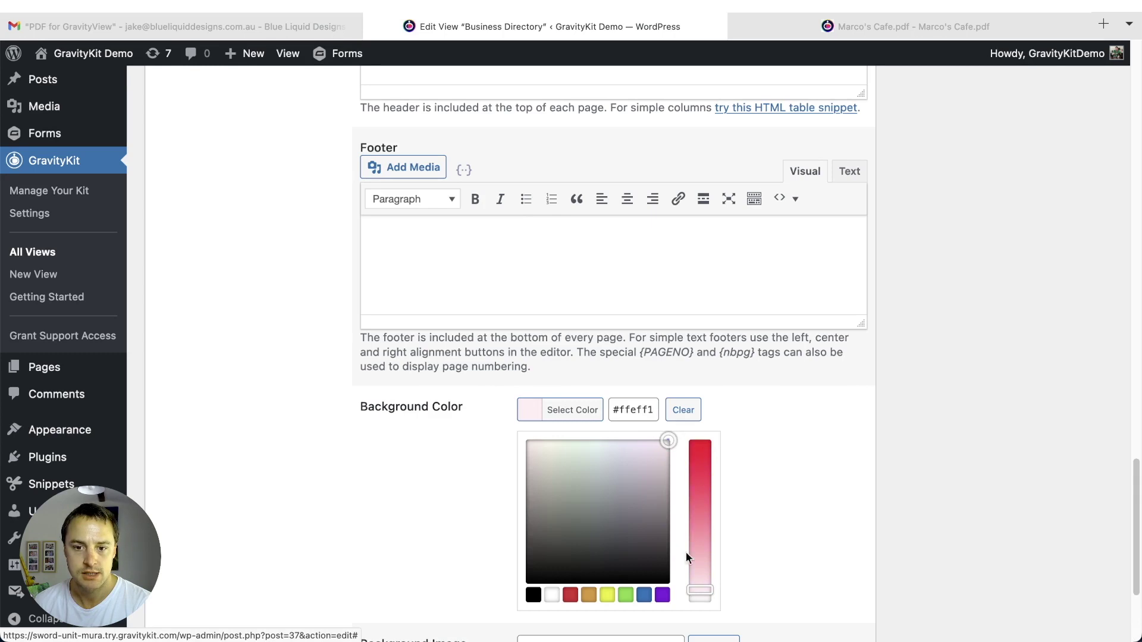
left_click_drag(693, 591, 694, 591)
left_click(869, 426)
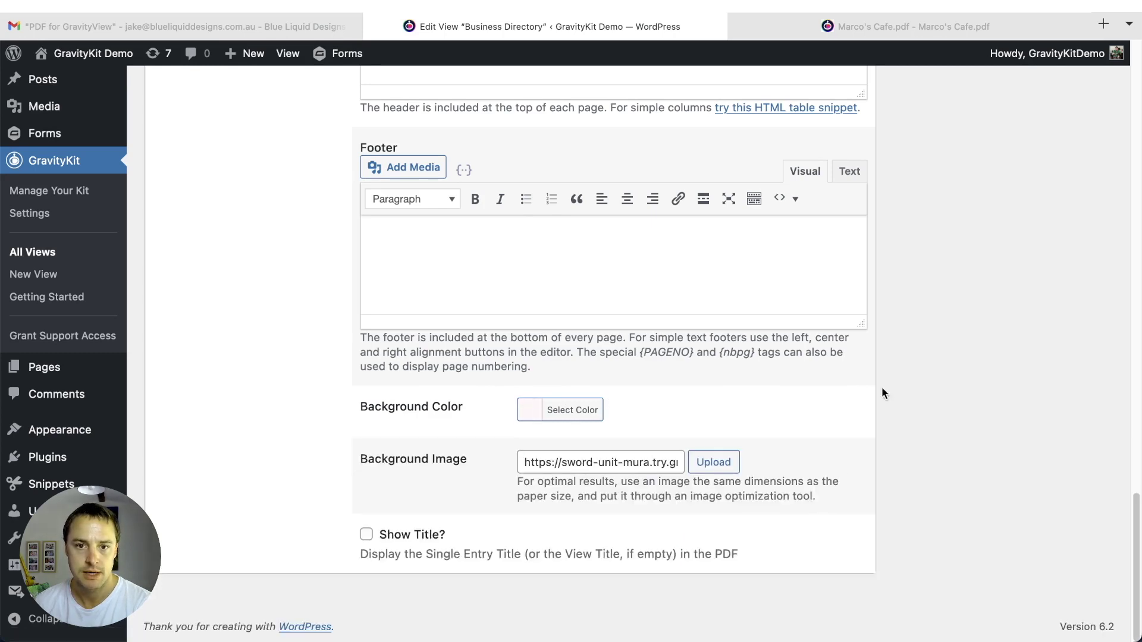
scroll(869, 420, "up", 3)
- Switch the footer editor to its HTML source and save the Business Directory view
left_click(857, 355)
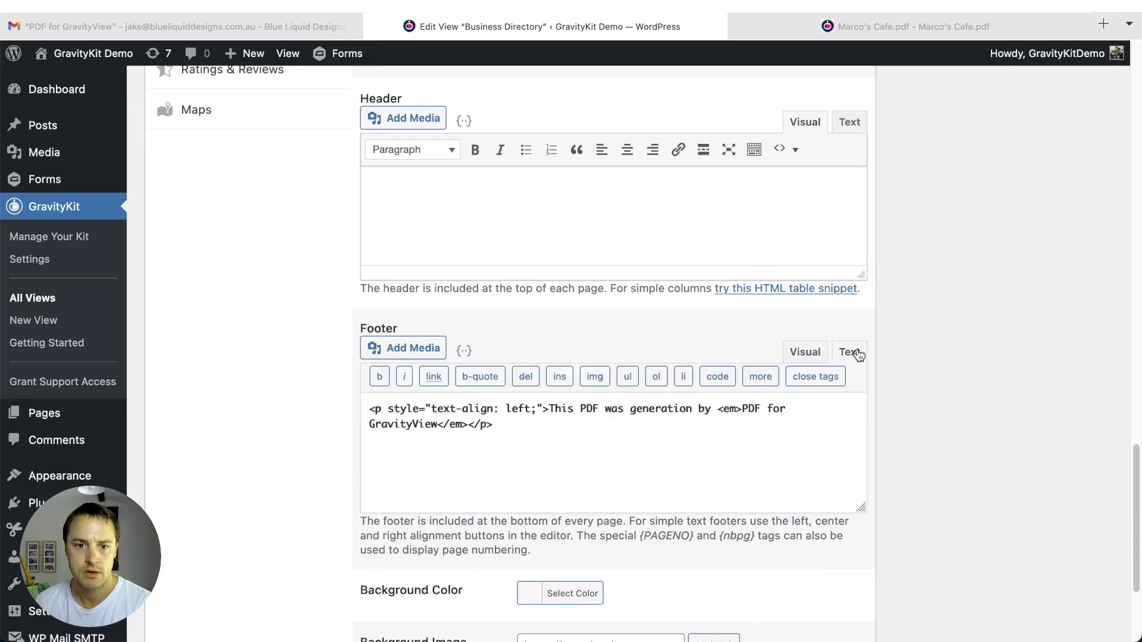
left_click(800, 354)
left_click(848, 354)
scroll(943, 354, "up", 20)
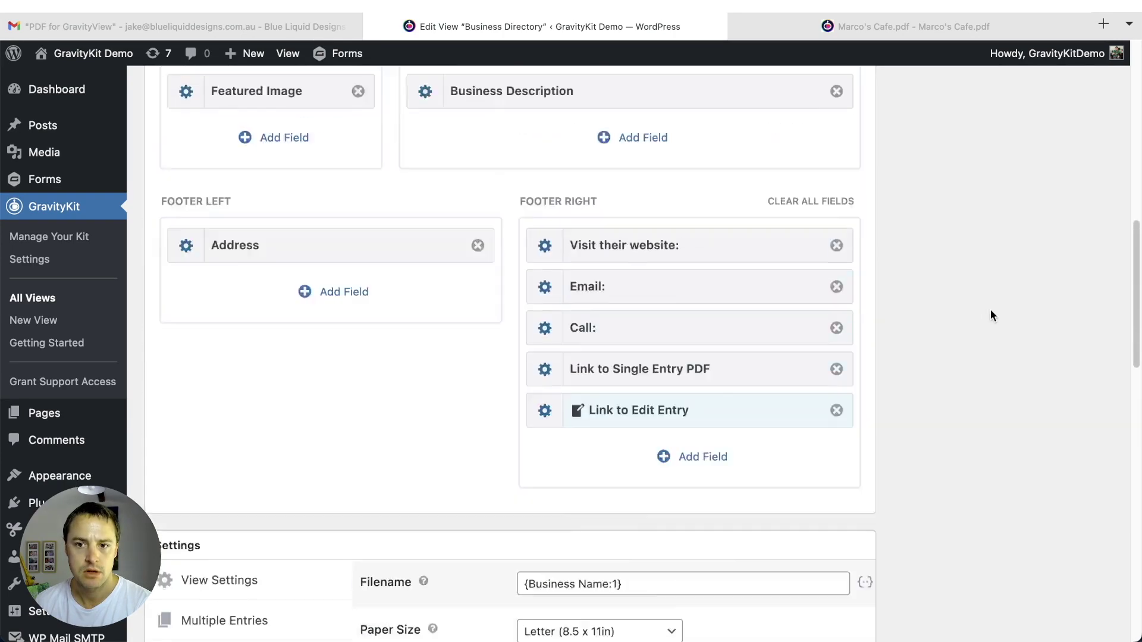
left_click(1077, 426)
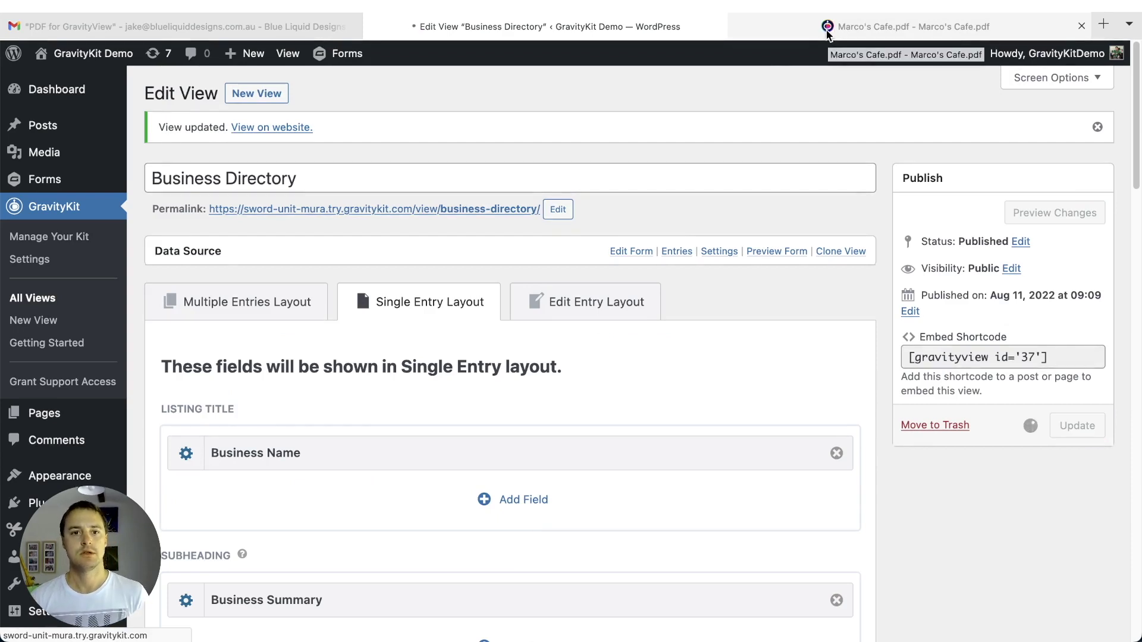
left_click(827, 30)
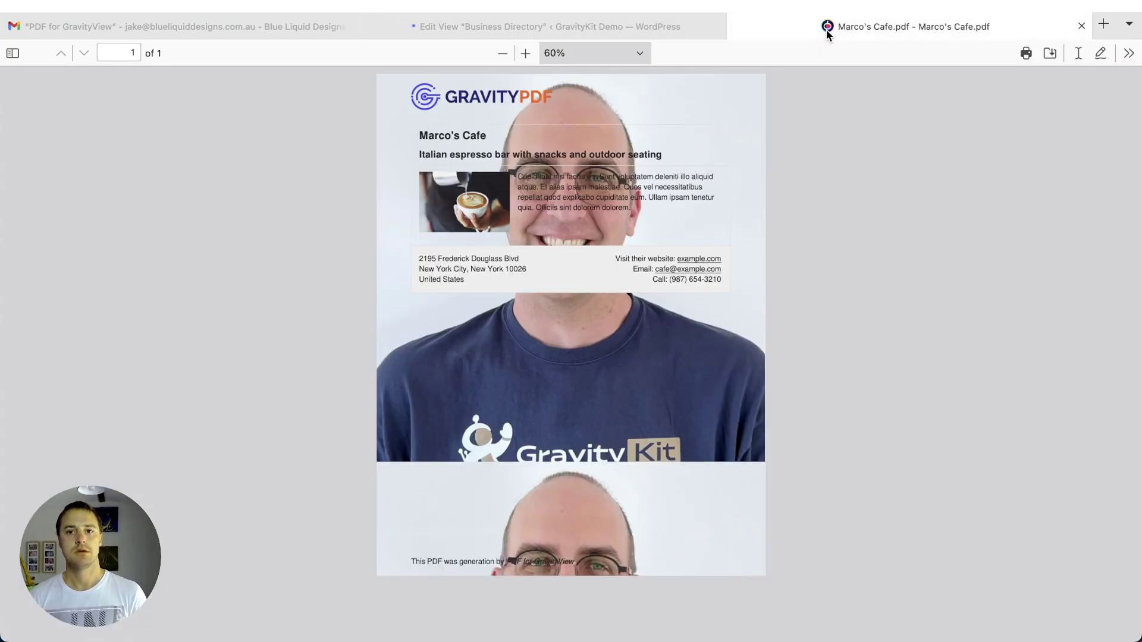
- Reload Marco's Cafe.pdf and zoom to 100% to inspect the airplane background
key("super+r")
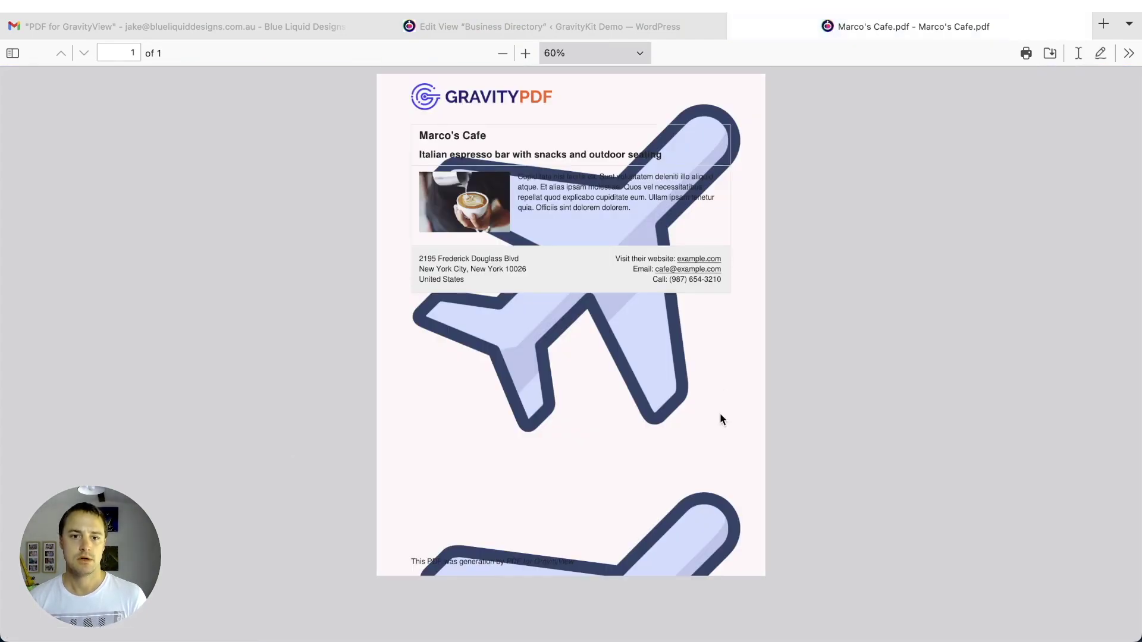
left_click(526, 53)
left_click(525, 54)
left_click(526, 53)
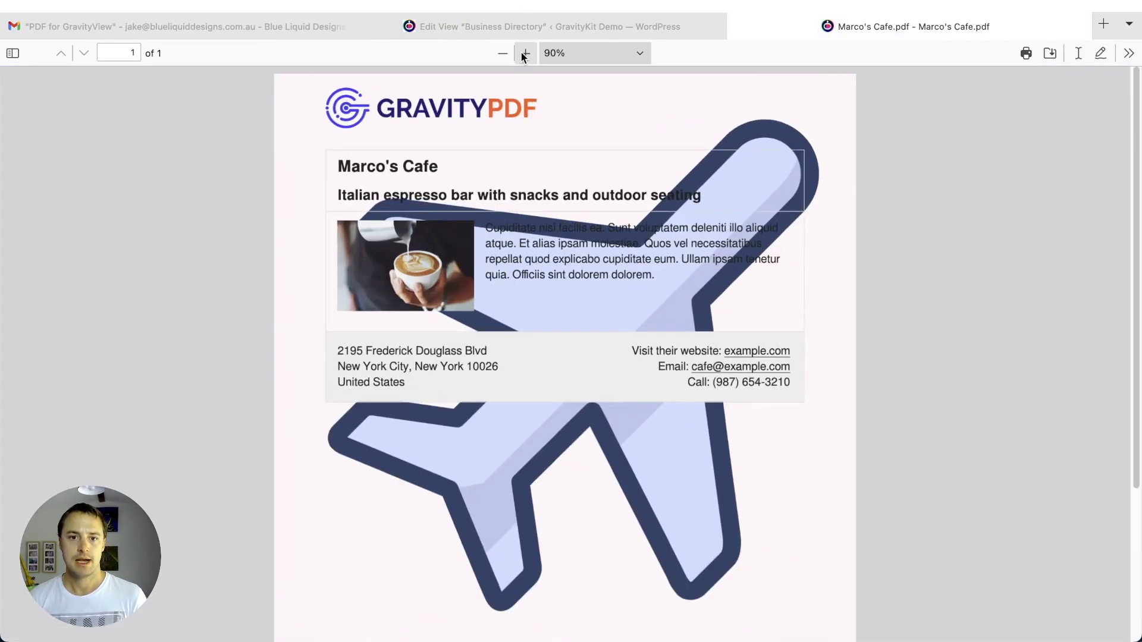
left_click(526, 54)
scroll(524, 95, "down", 5)
scroll(594, 310, "up", 5)
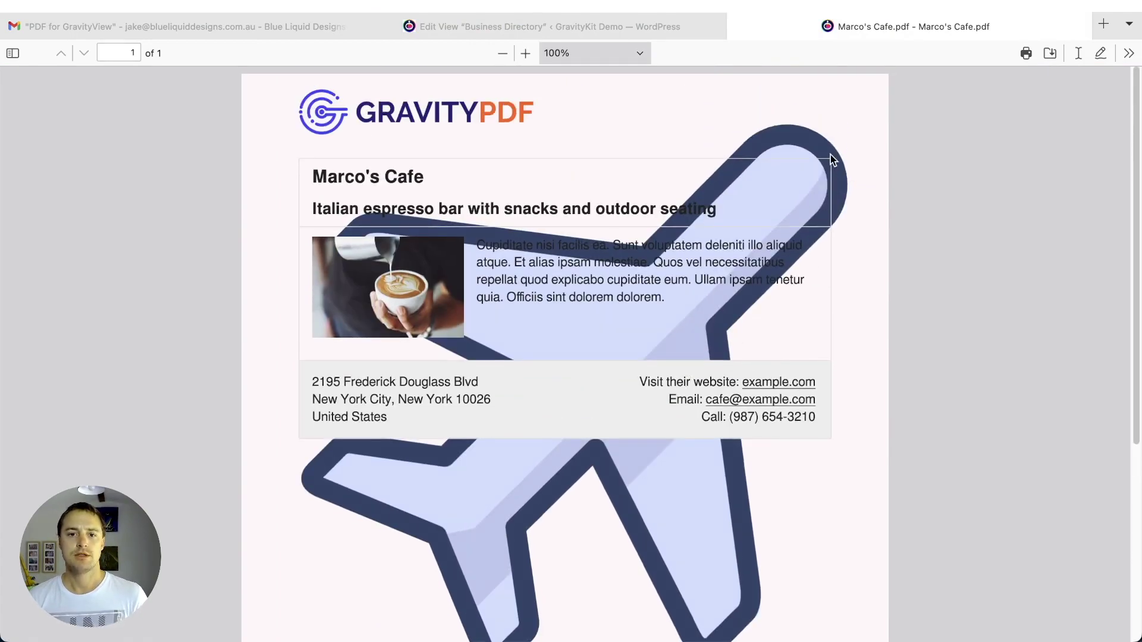
scroll(831, 154, "down", 8)
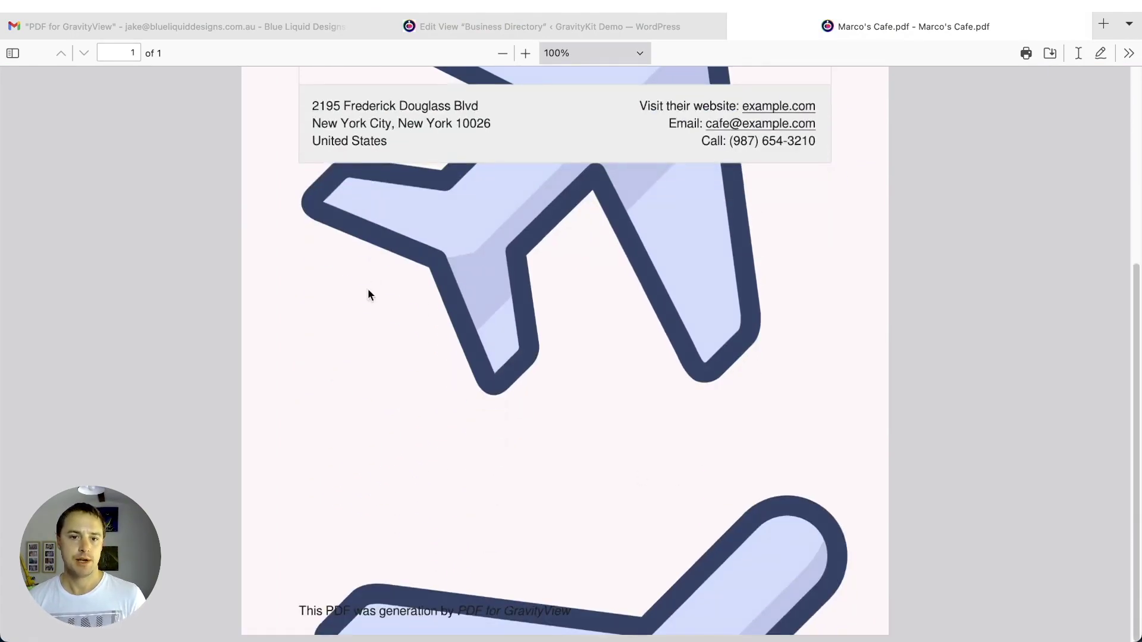
scroll(425, 360, "up", 8)
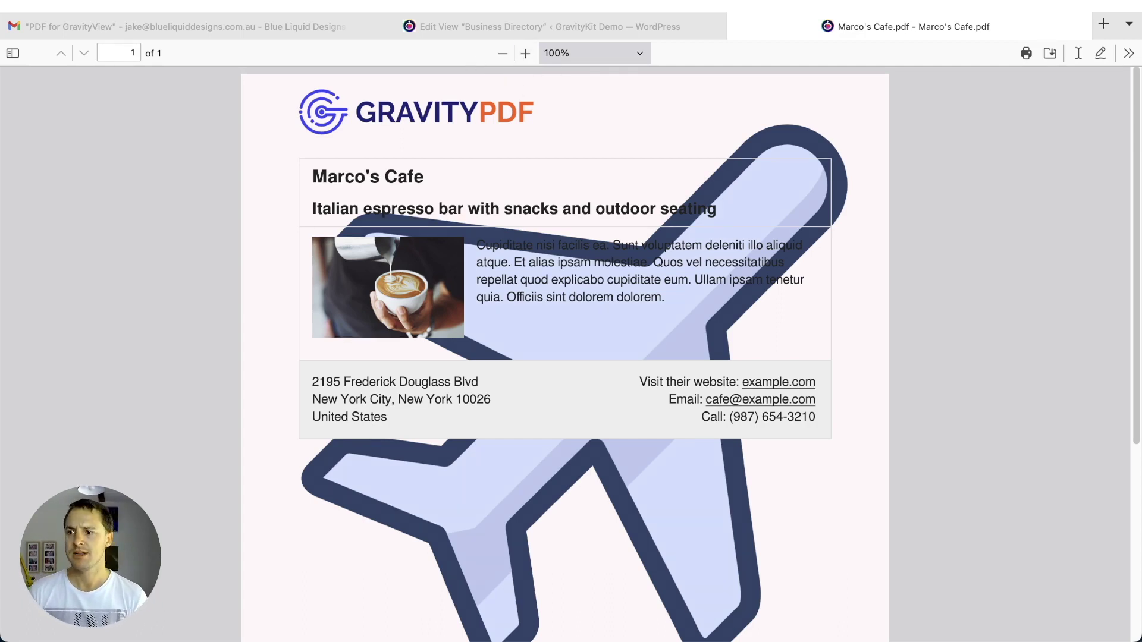
- Switch briefly to another application and return to the PDF in Firefox
scroll(512, 353, "down", 2)
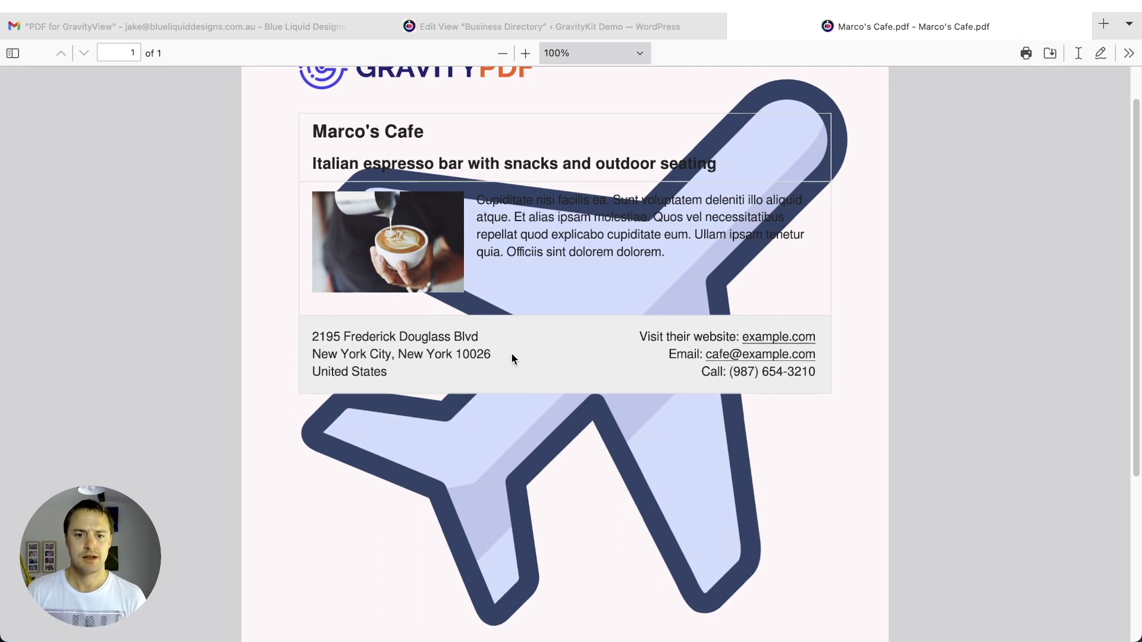
key("super+Tab")
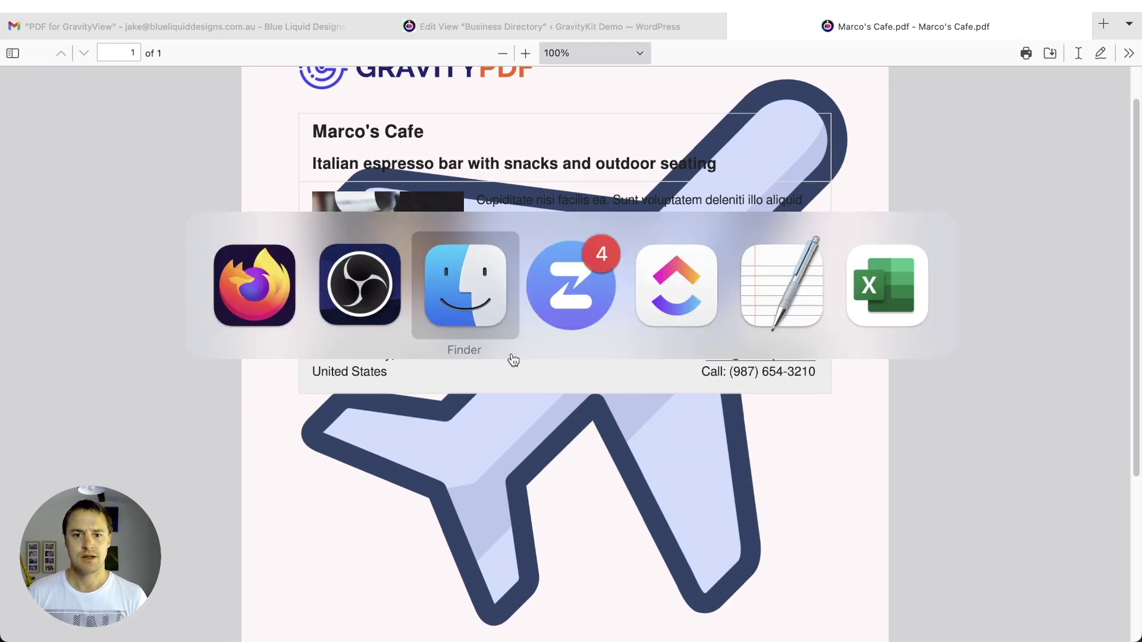
key("super+Tab")
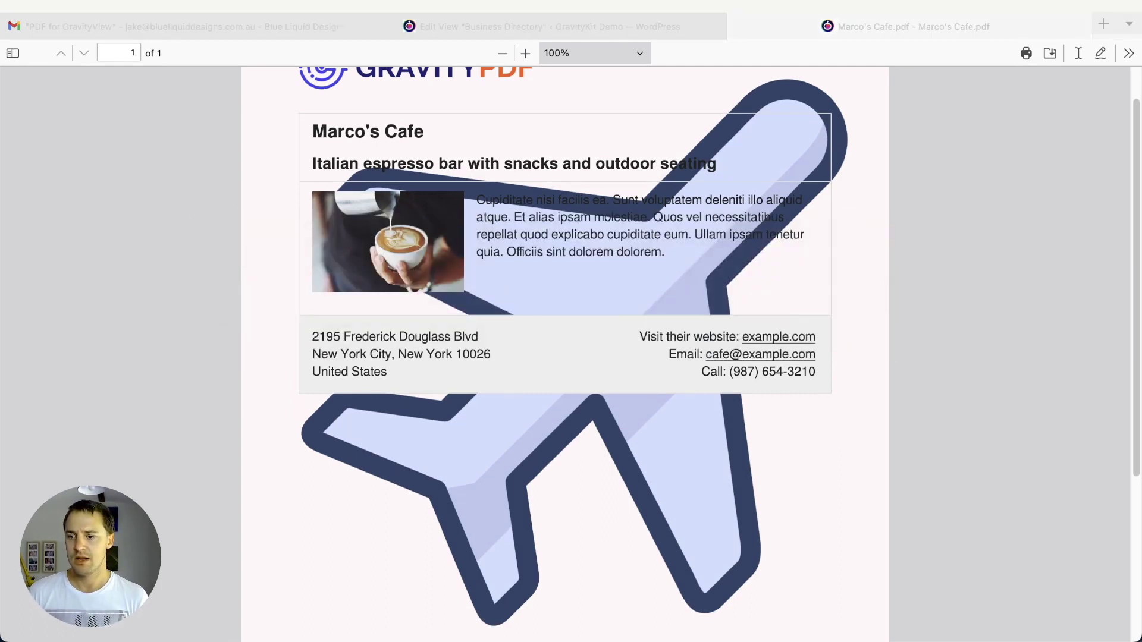
key("super+Tab")
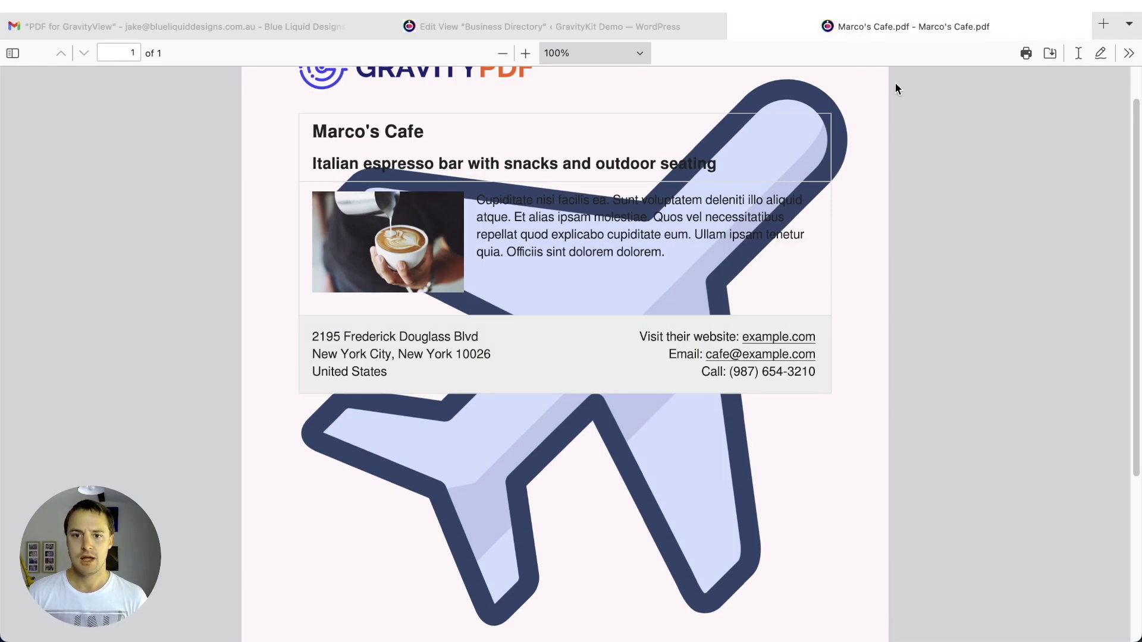
scroll(702, 458, "up", 2)
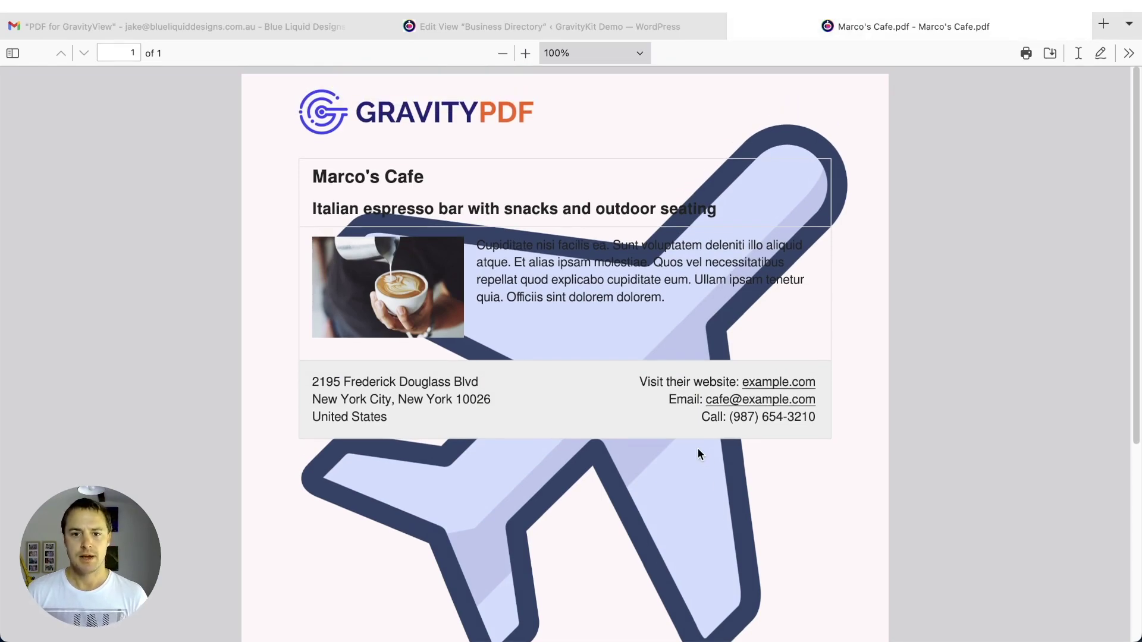
- Clear the background image URL in the Single Entry PDF settings
left_click(605, 26)
scroll(623, 277, "down", 15)
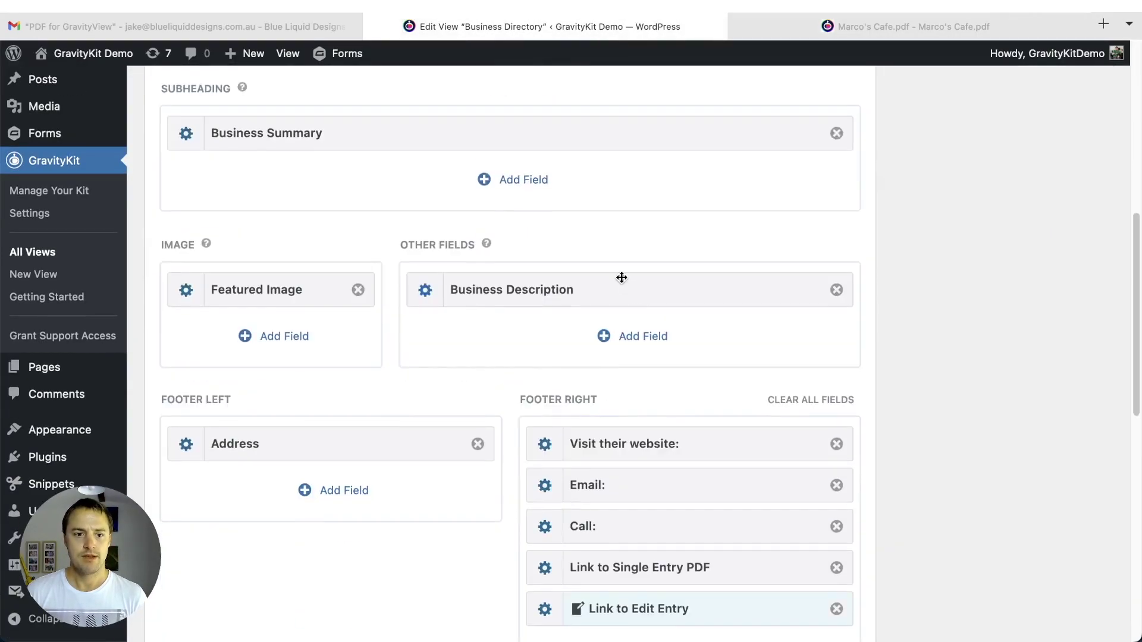
scroll(622, 280, "down", 3)
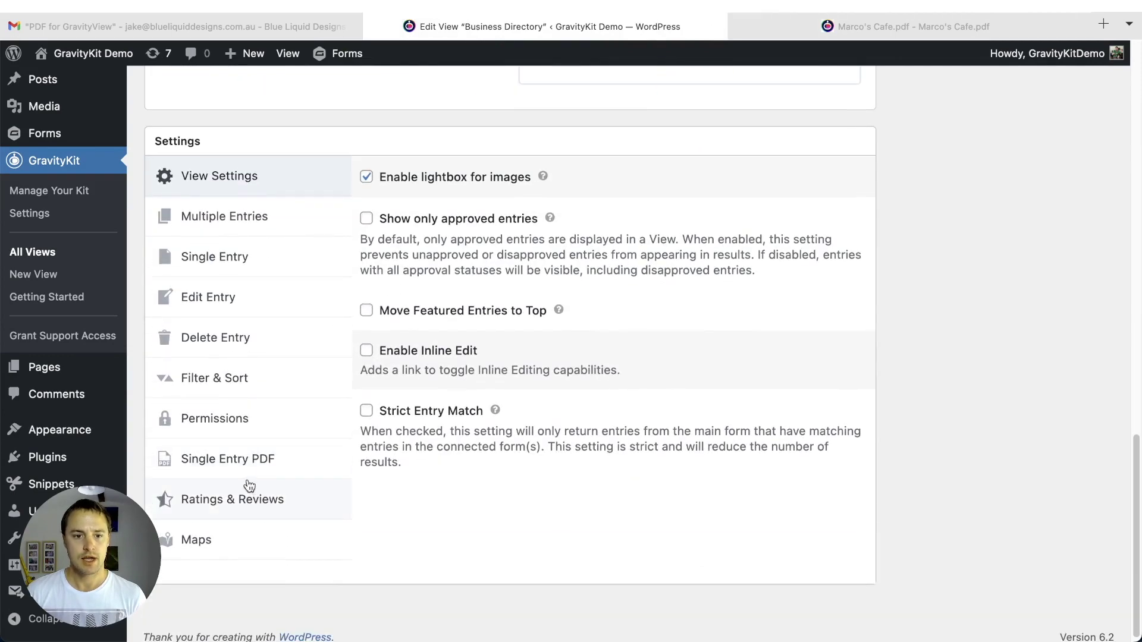
left_click(246, 476)
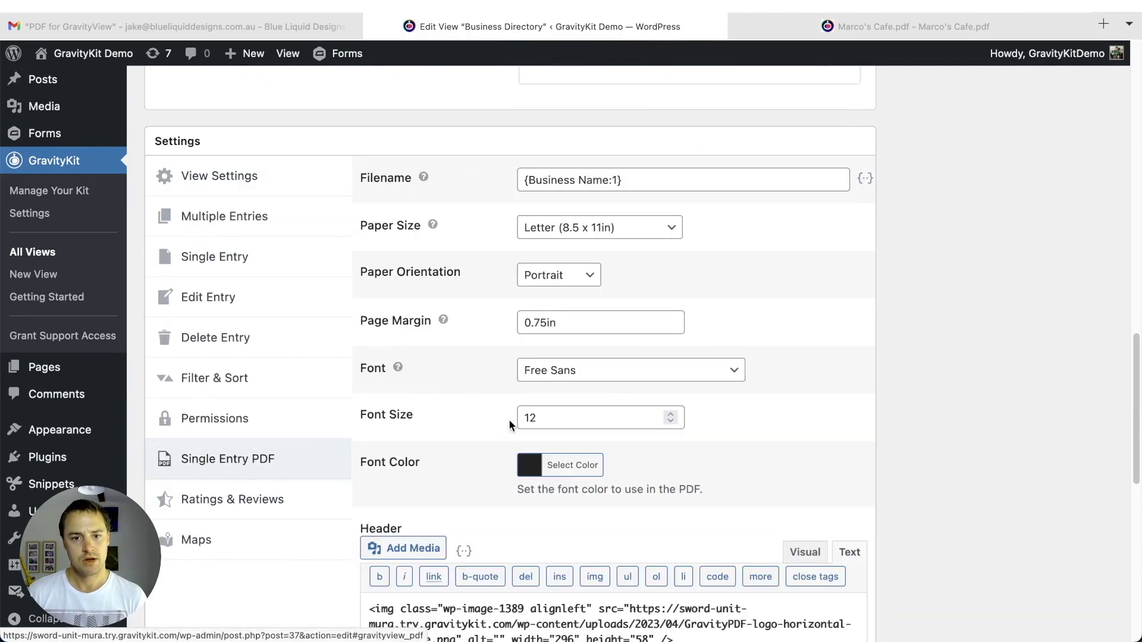
scroll(508, 419, "down", 10)
left_click(567, 467)
key("ctrl+a")
key("BackSpace")
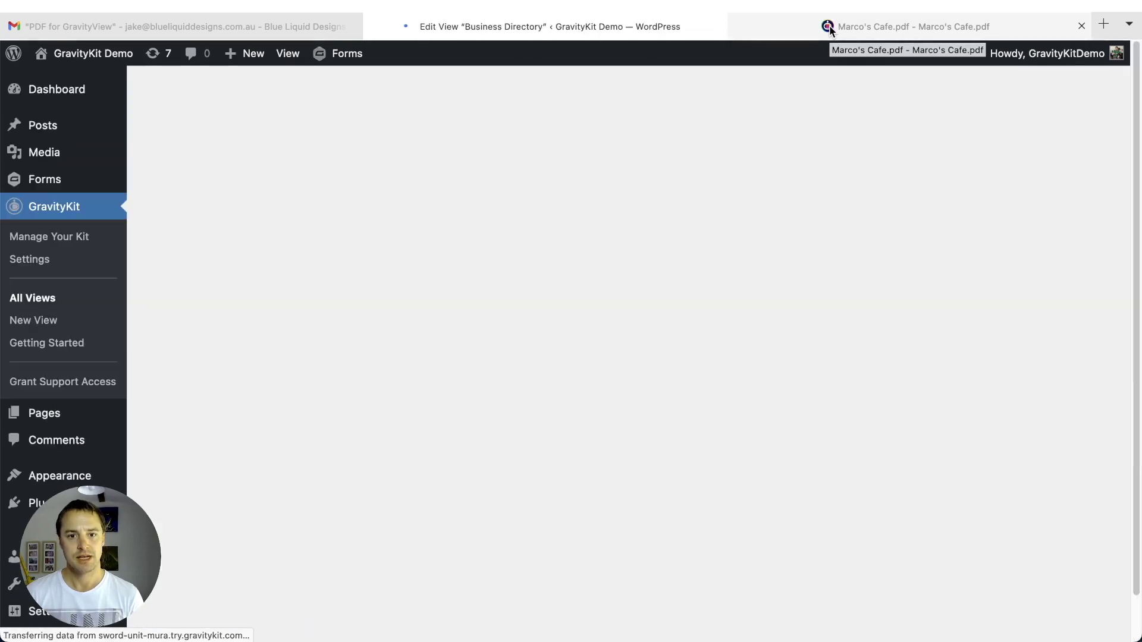
- Reload Marco's Cafe.pdf to see the page without the airplane image
left_click(829, 27)
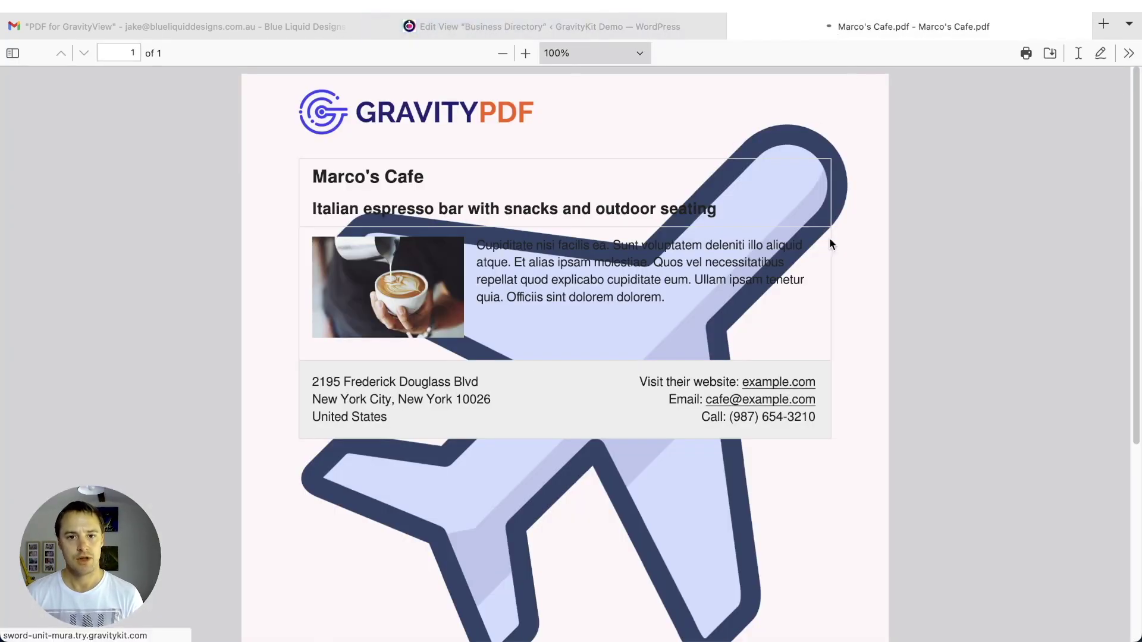
key("super+r")
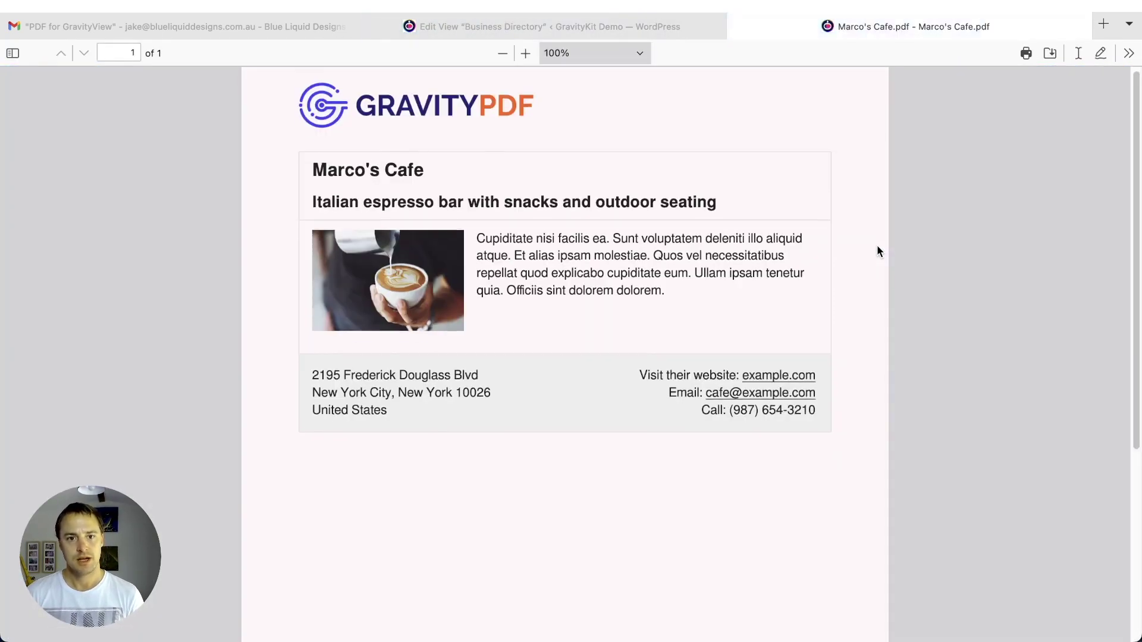
scroll(867, 232, "up", 1)
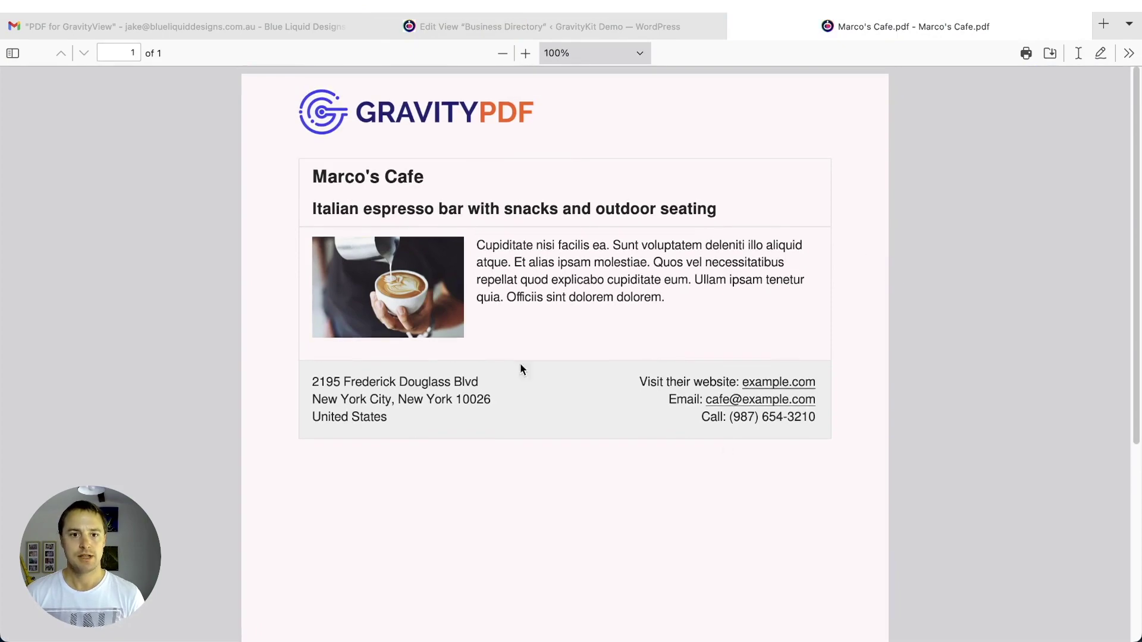
- Load the Business Directory page and download the Harbor House entry as a PDF
left_click(583, 23)
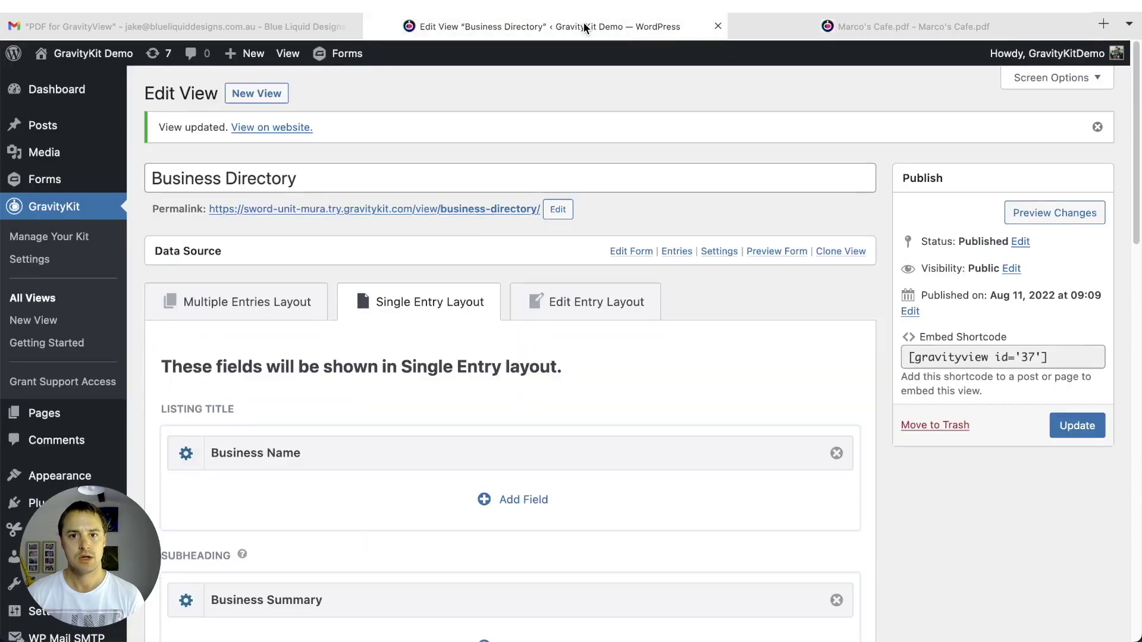
left_click(844, 31)
key("super+l")
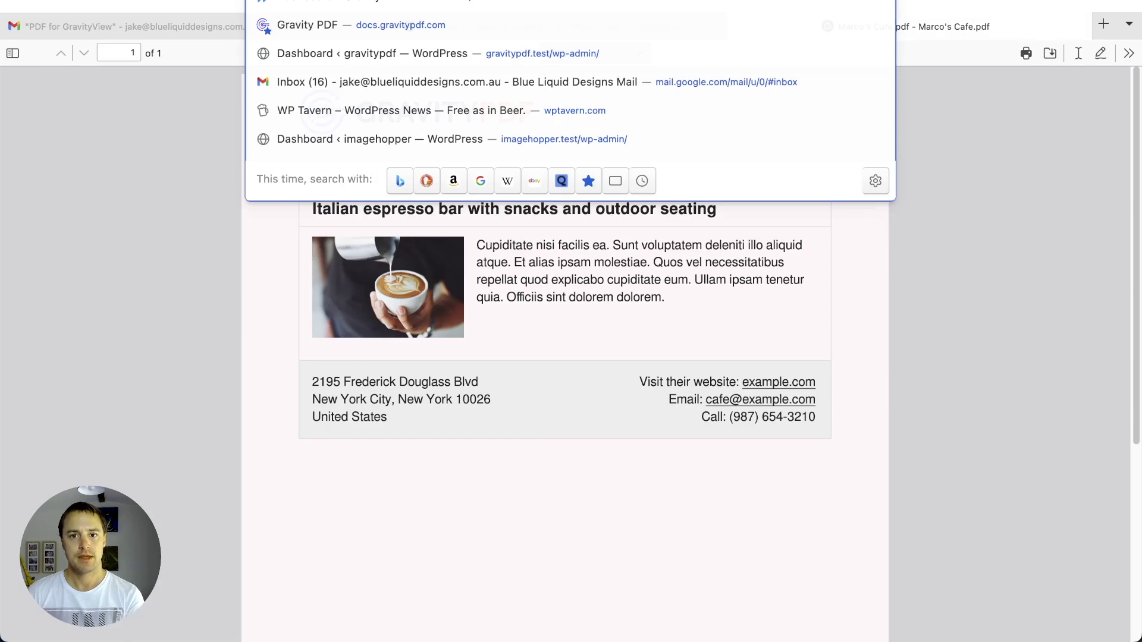
key("super+v")
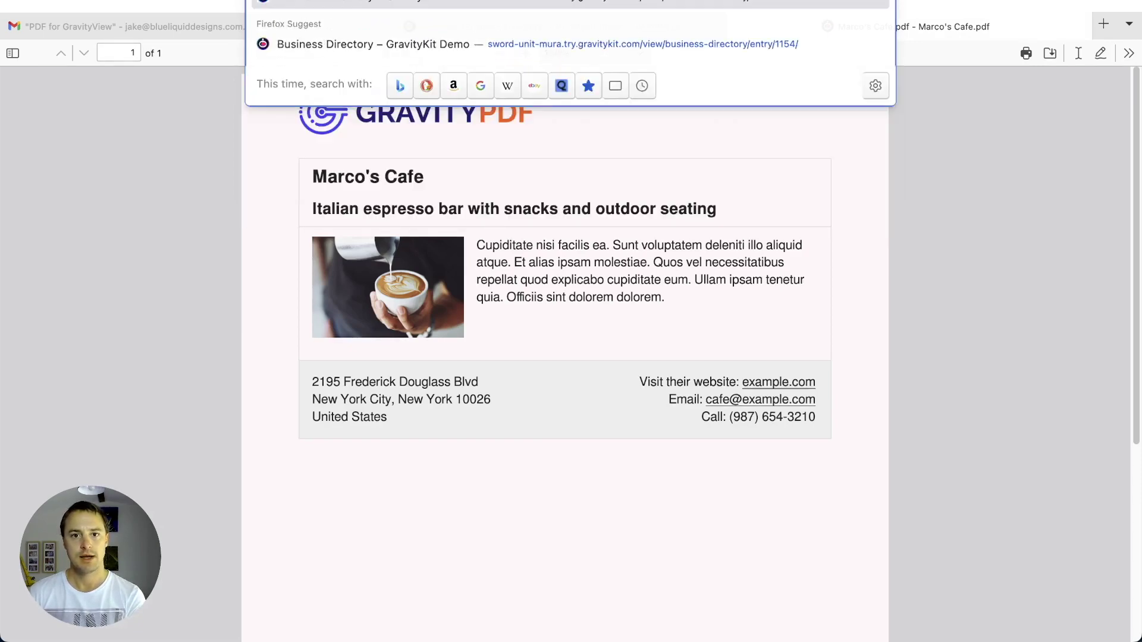
key("Return")
scroll(587, 240, "down", 6)
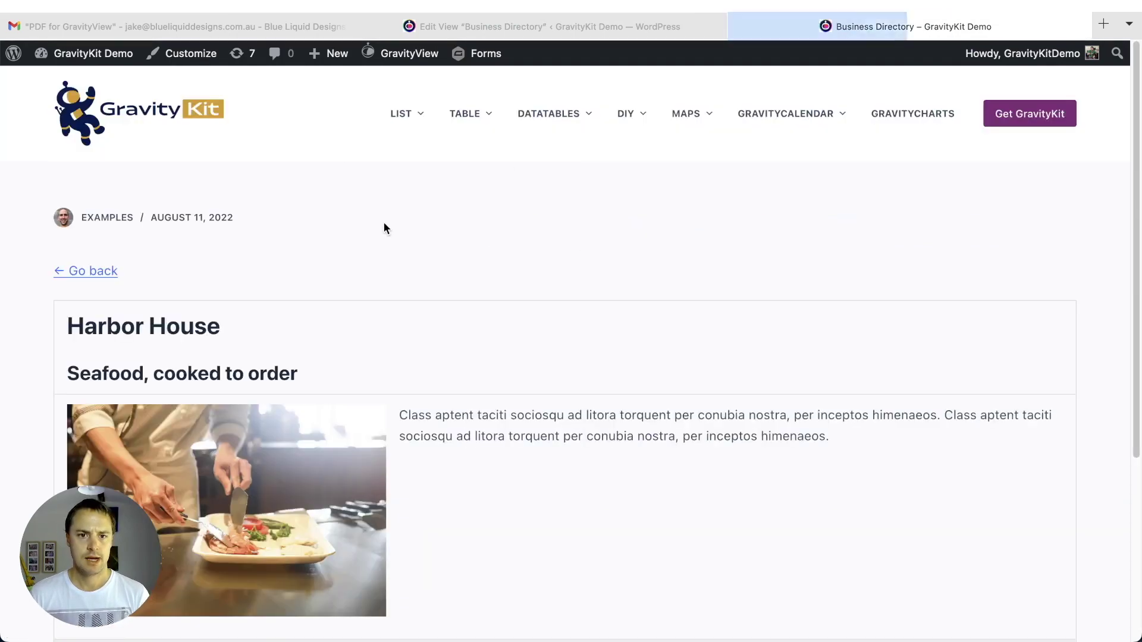
scroll(384, 222, "down", 5)
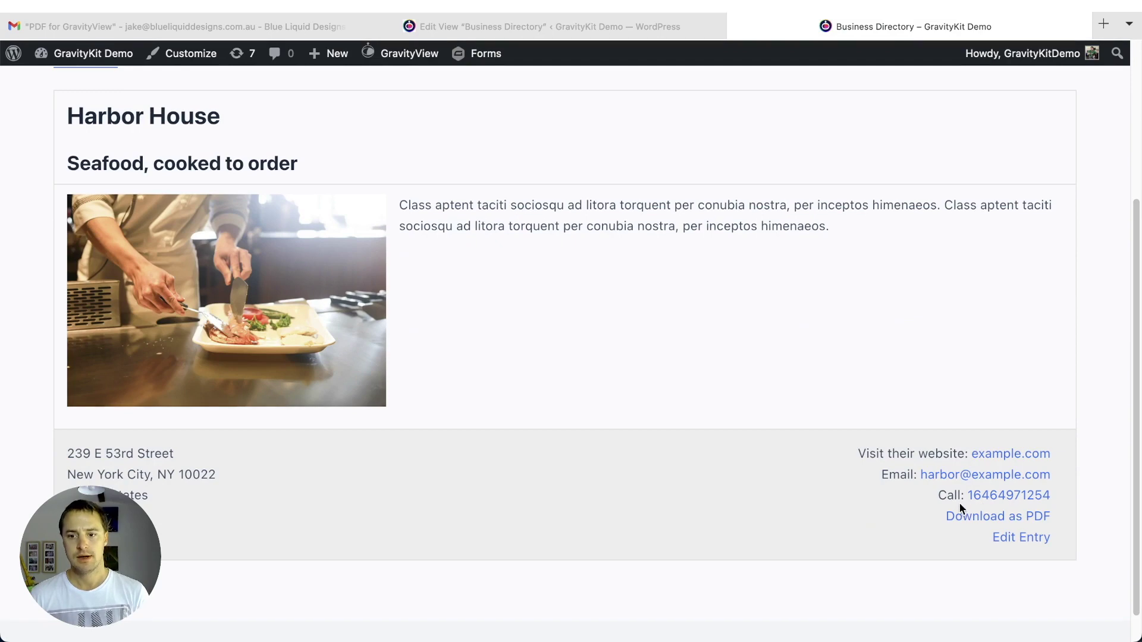
left_click(970, 517)
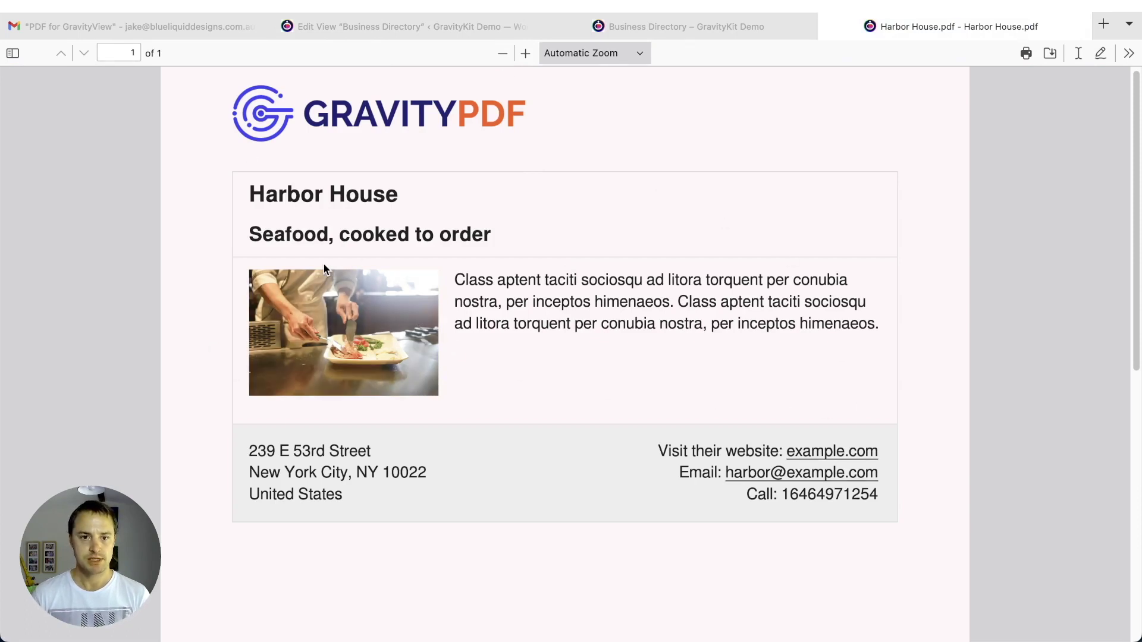
- Zoom Harbor House.pdf out to 60%, then back in to 70%
scroll(194, 287, "down", 1)
scroll(194, 288, "up", 1)
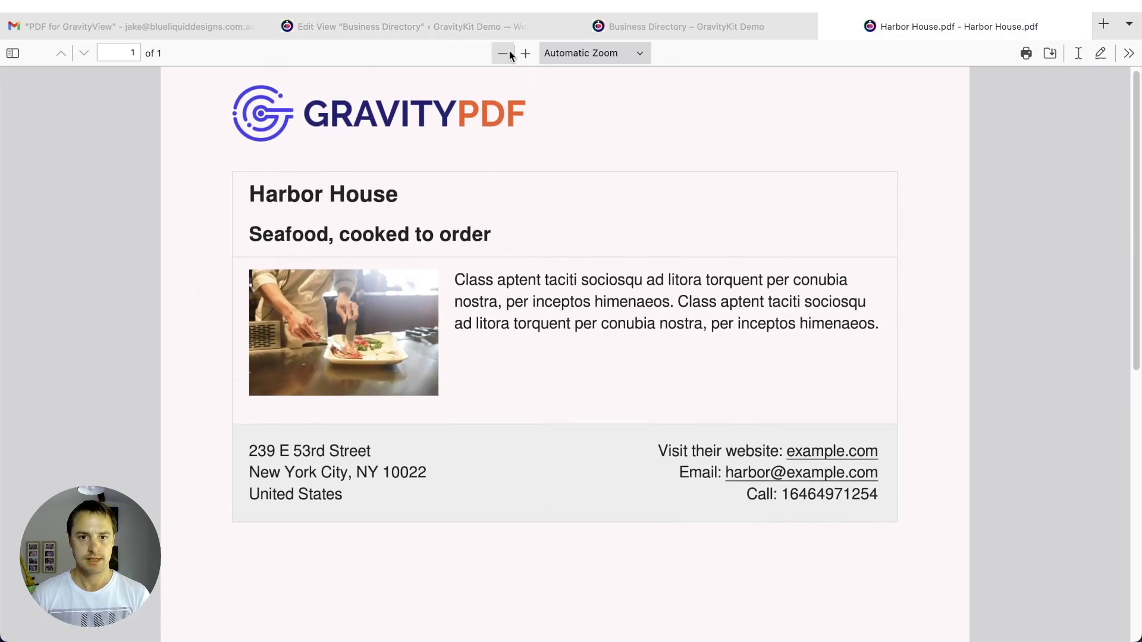
left_click(509, 51)
left_click(509, 51)
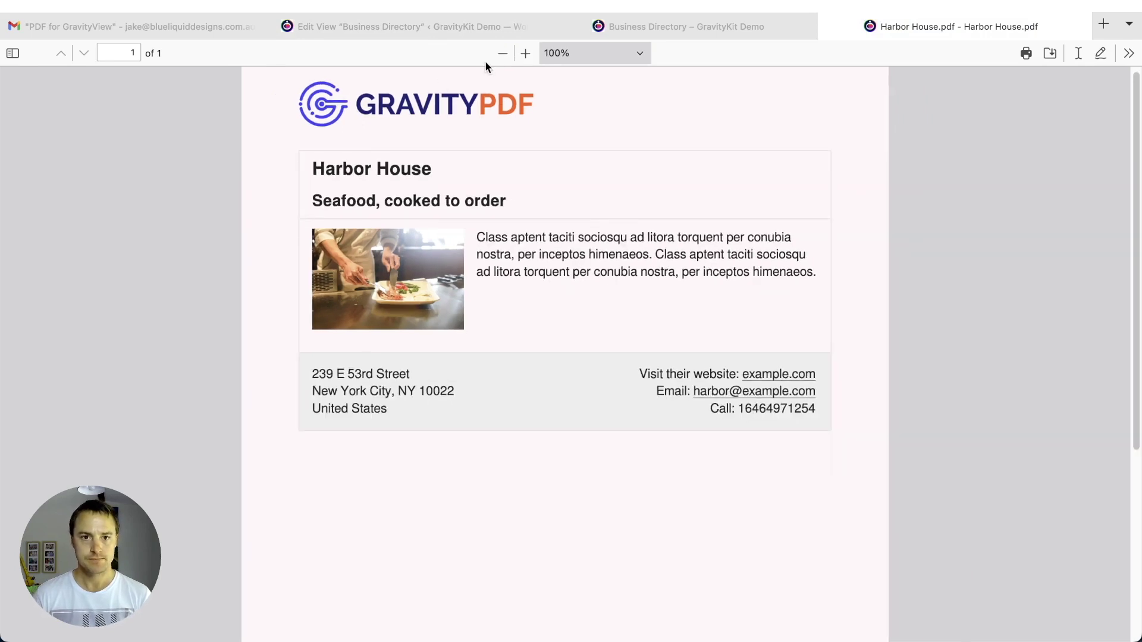
left_click(502, 53)
left_click(502, 53)
left_click(502, 53)
left_click(503, 53)
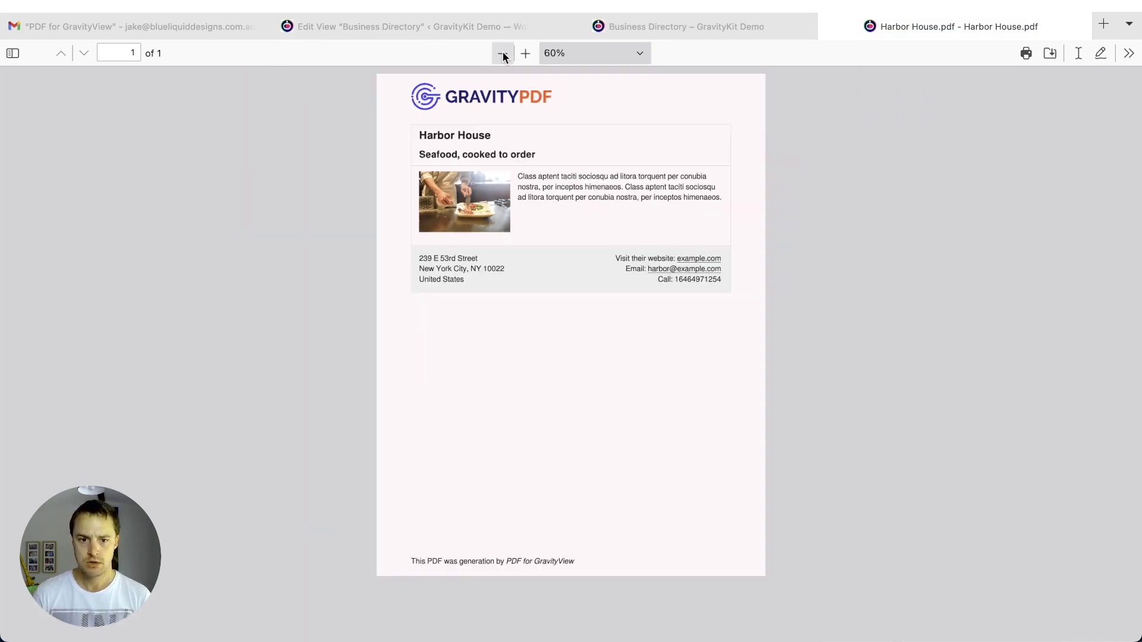
left_click(526, 53)
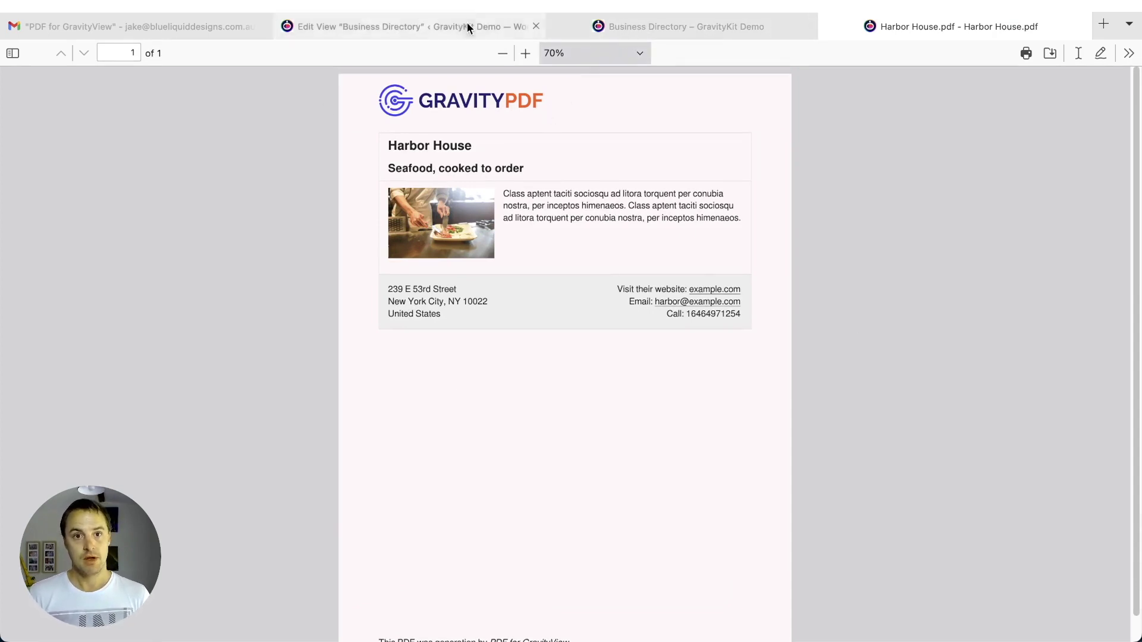
left_click(452, 24)
- Scroll the view editor to the Single Entry Layout's Footer Left and Footer Right sections
scroll(516, 392, "down", 5)
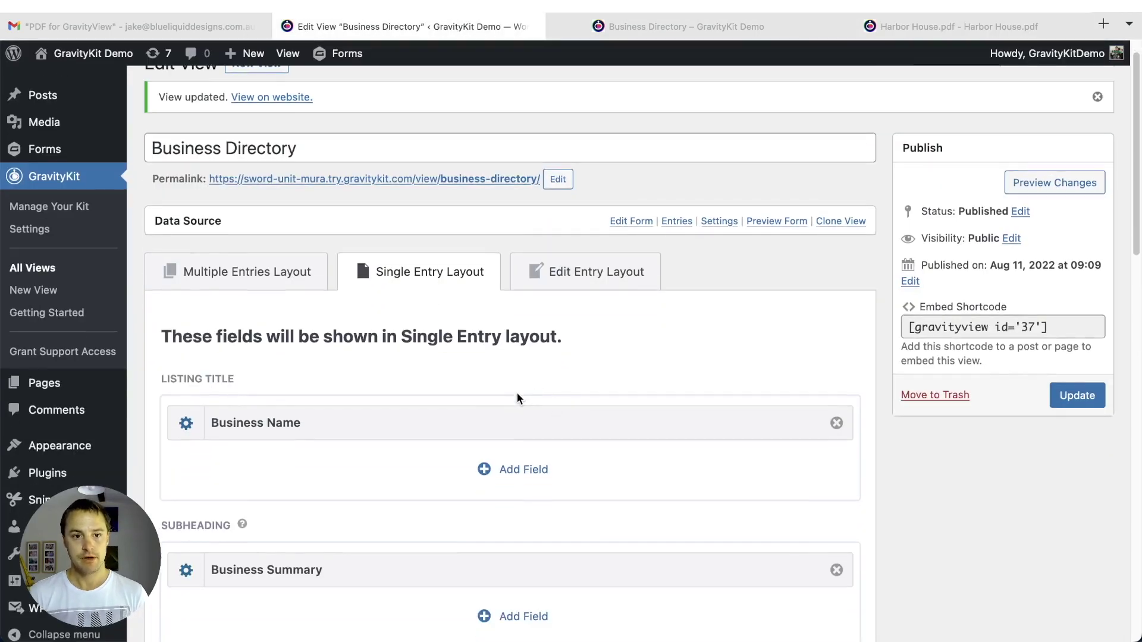
scroll(517, 393, "down", 7)
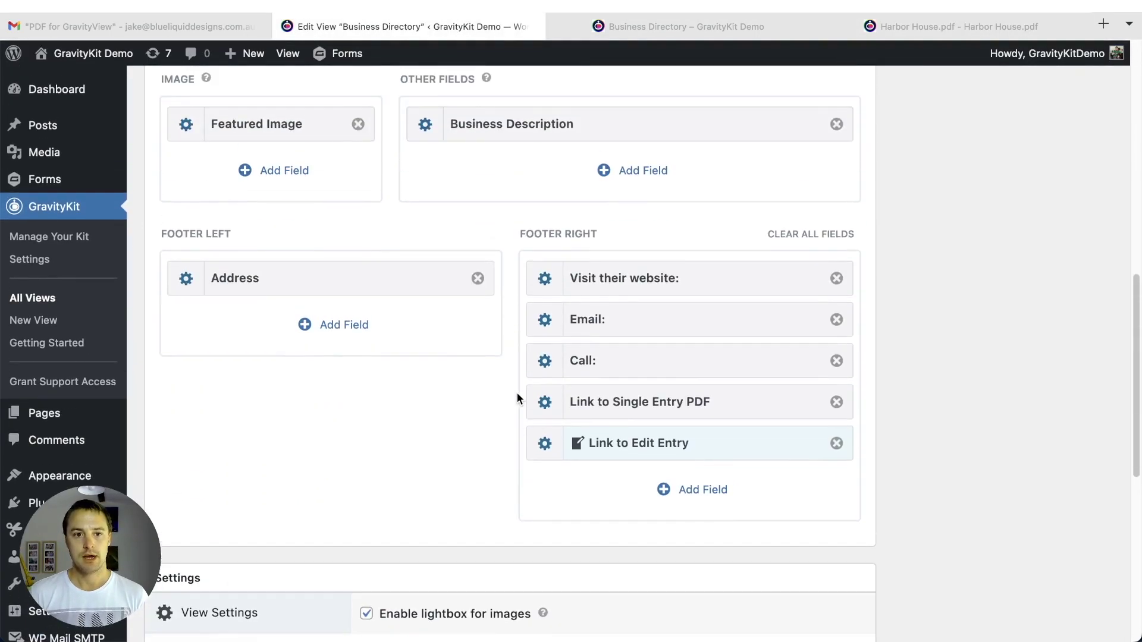
scroll(516, 399, "up", 3)
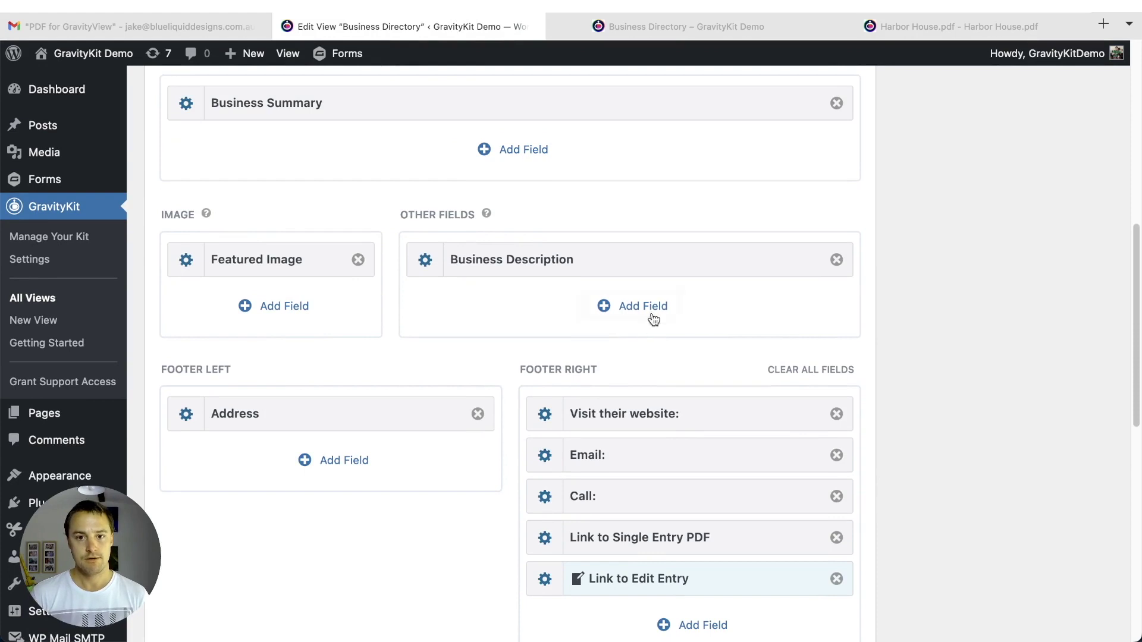
scroll(306, 375, "down", 1)
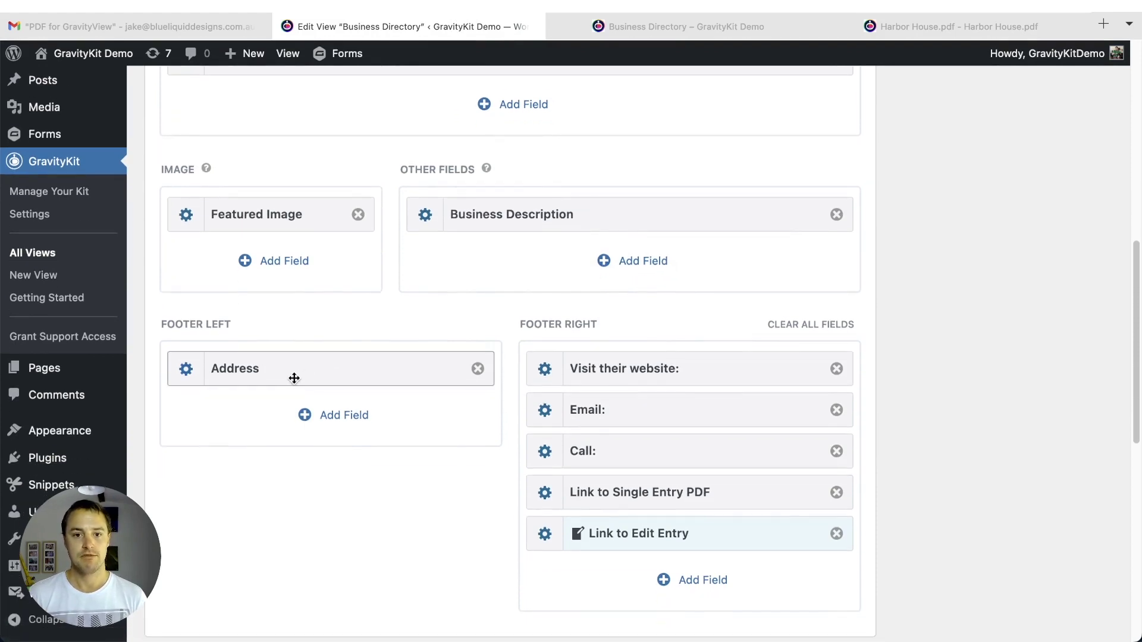
scroll(294, 378, "down", 1)
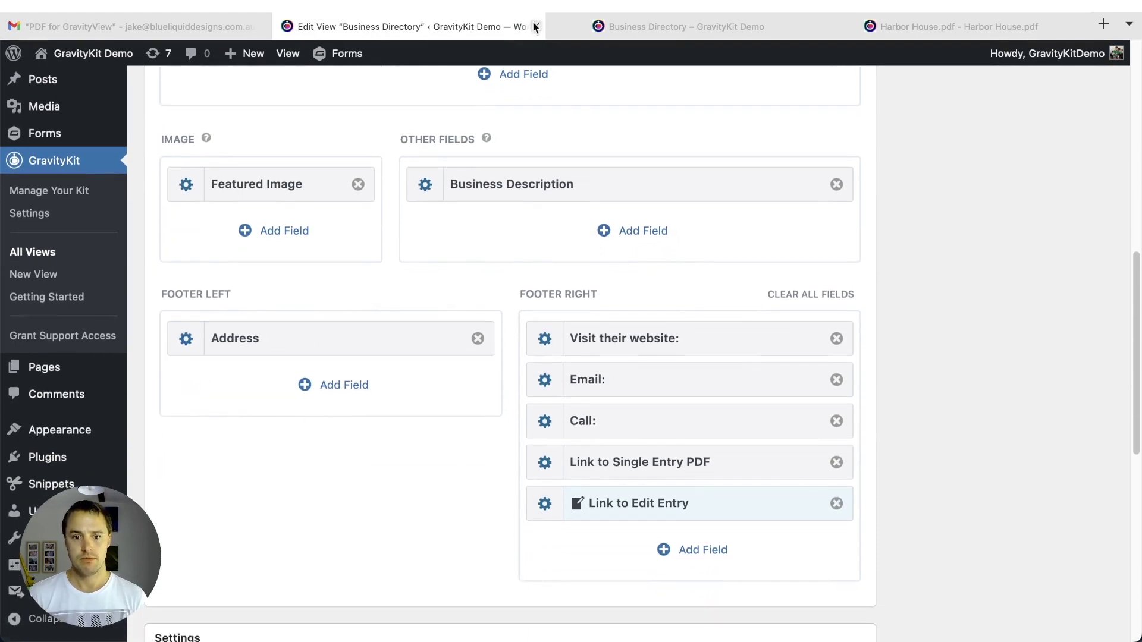
- Add the Share Single Entry PDF field from Other Fields and open its settings
left_click(643, 241)
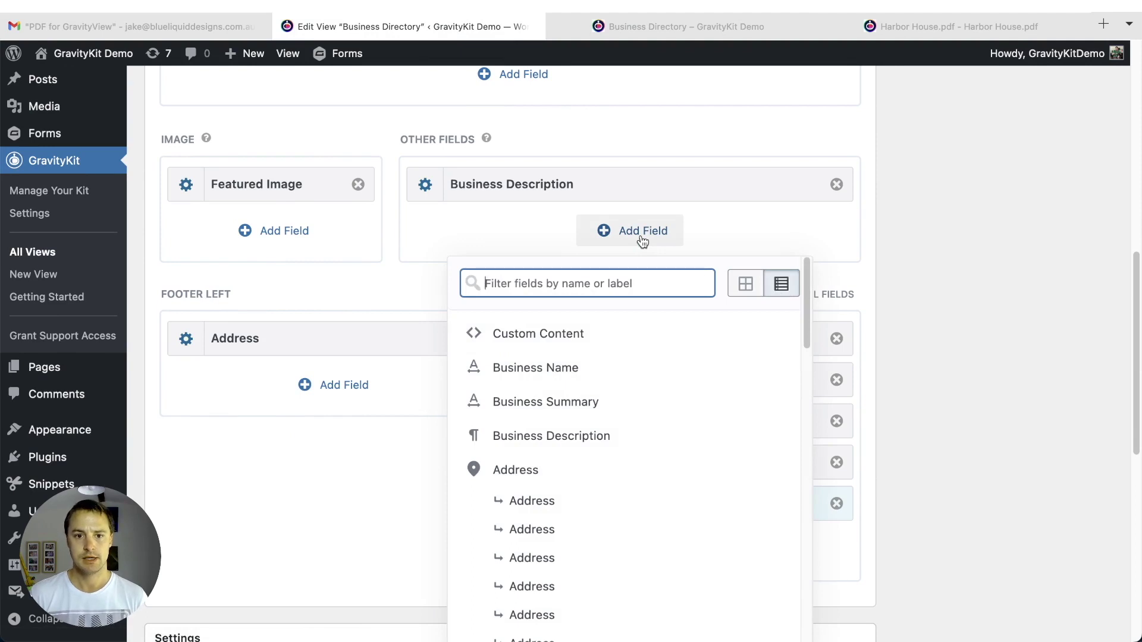
type("sga")
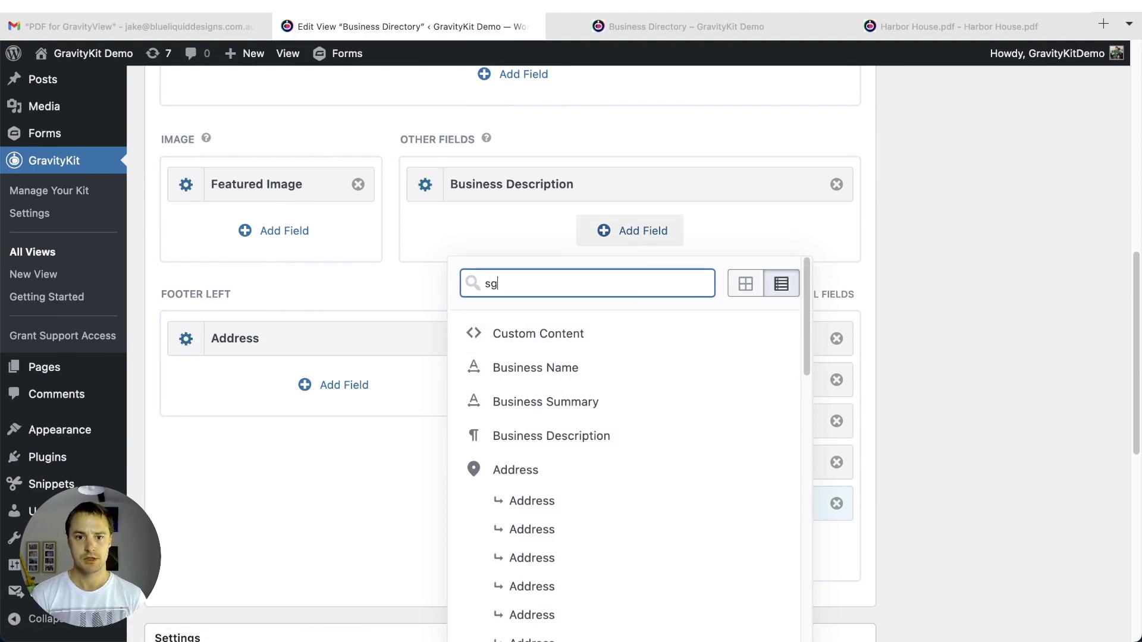
key("BackSpace")
key("BackSpace")
type("hare")
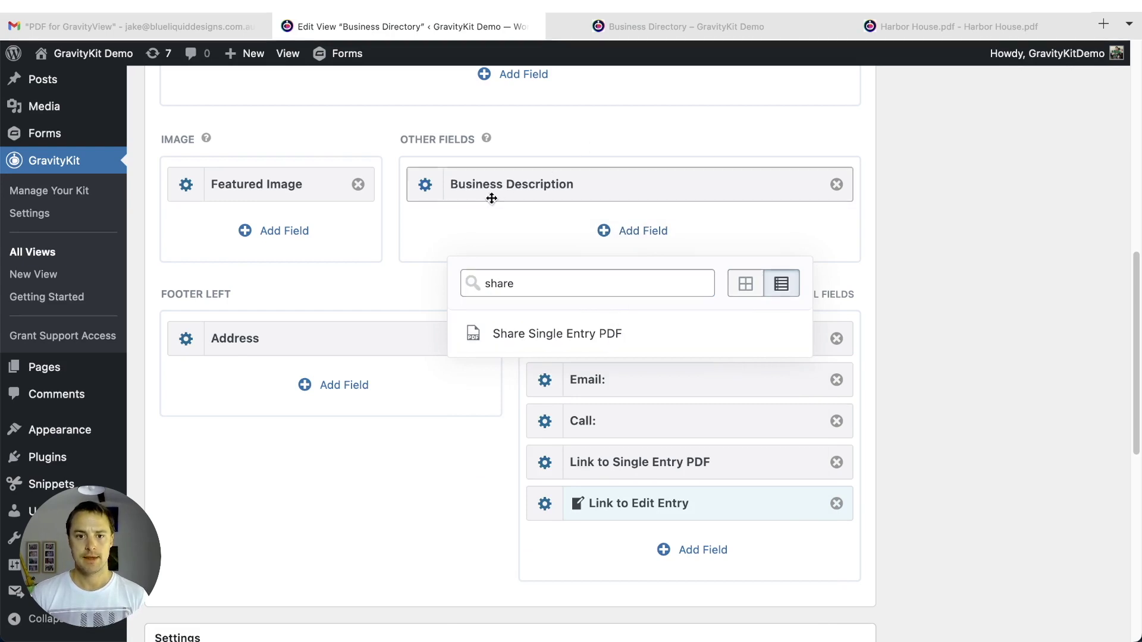
left_click(424, 233)
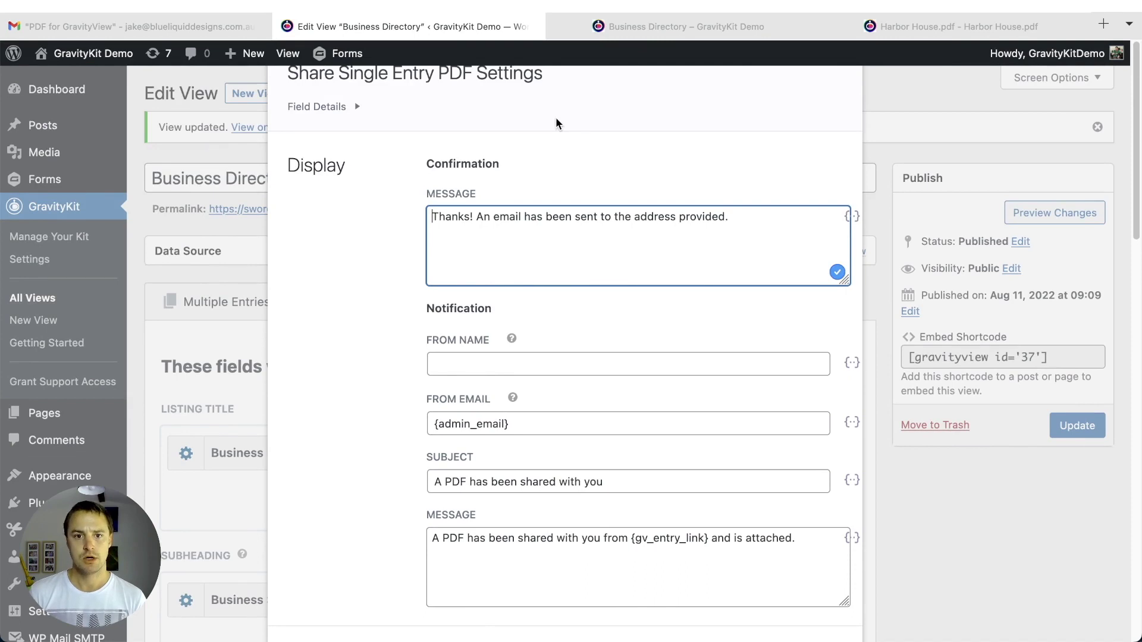
- Change the share email subject to 'PDF for GravityView', removing the old default wording
scroll(556, 119, "down", 1)
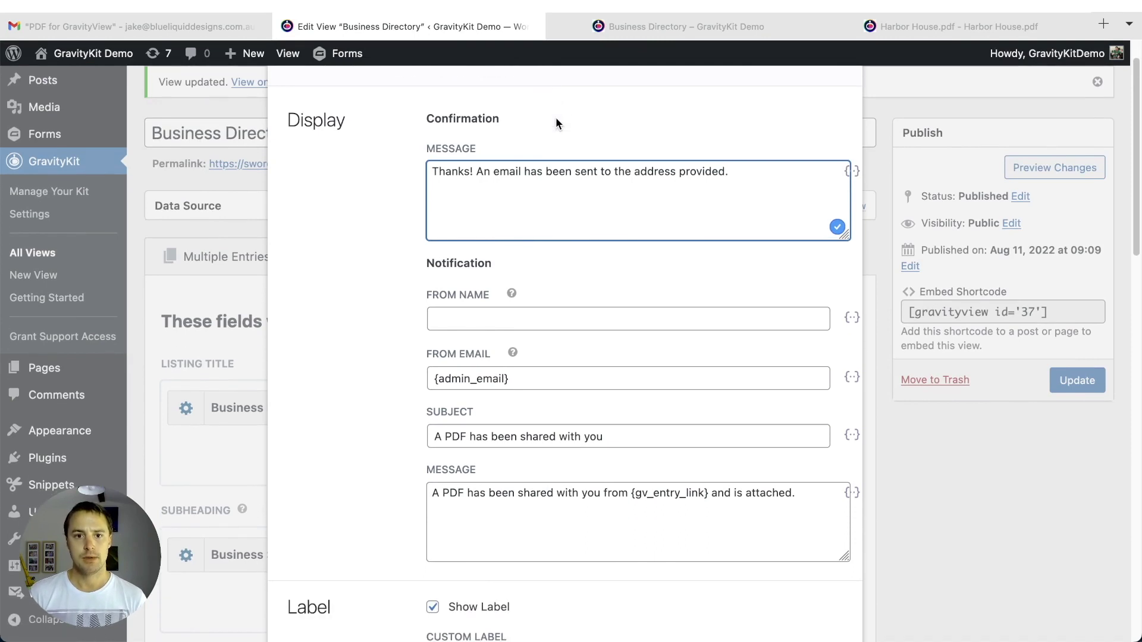
left_click(454, 320)
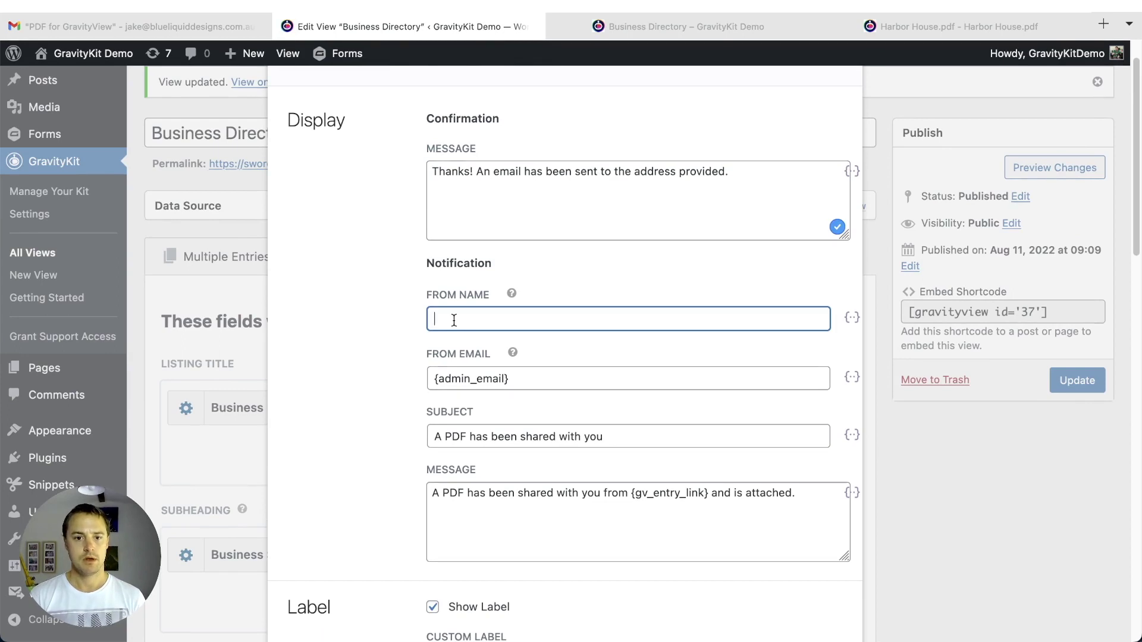
left_click(620, 436)
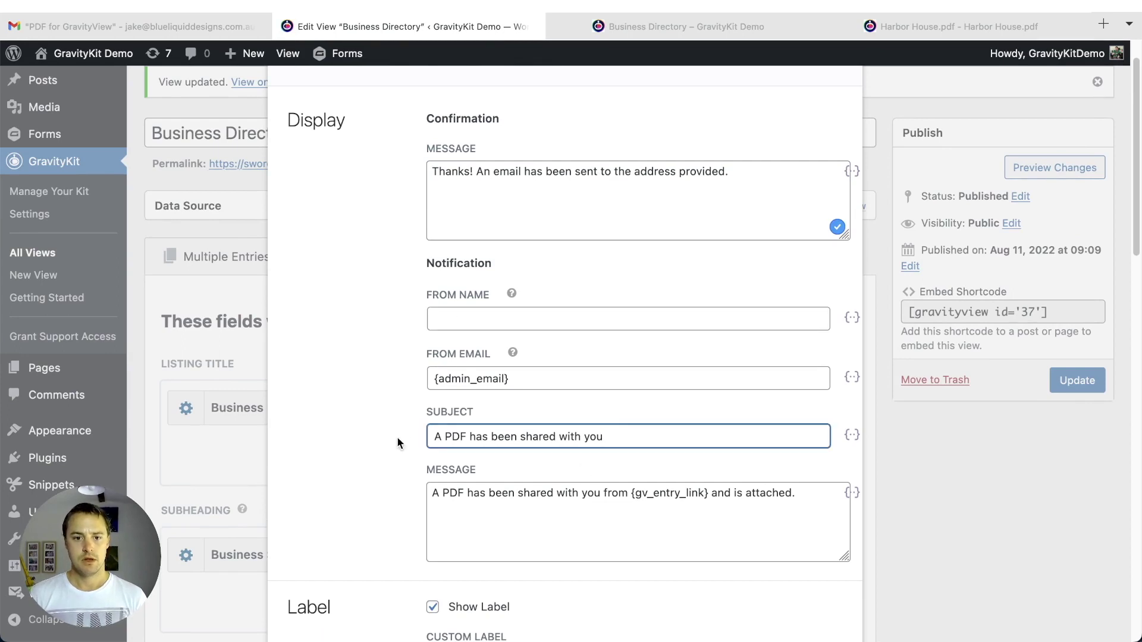
left_click(431, 436)
type("PDF for Gravit")
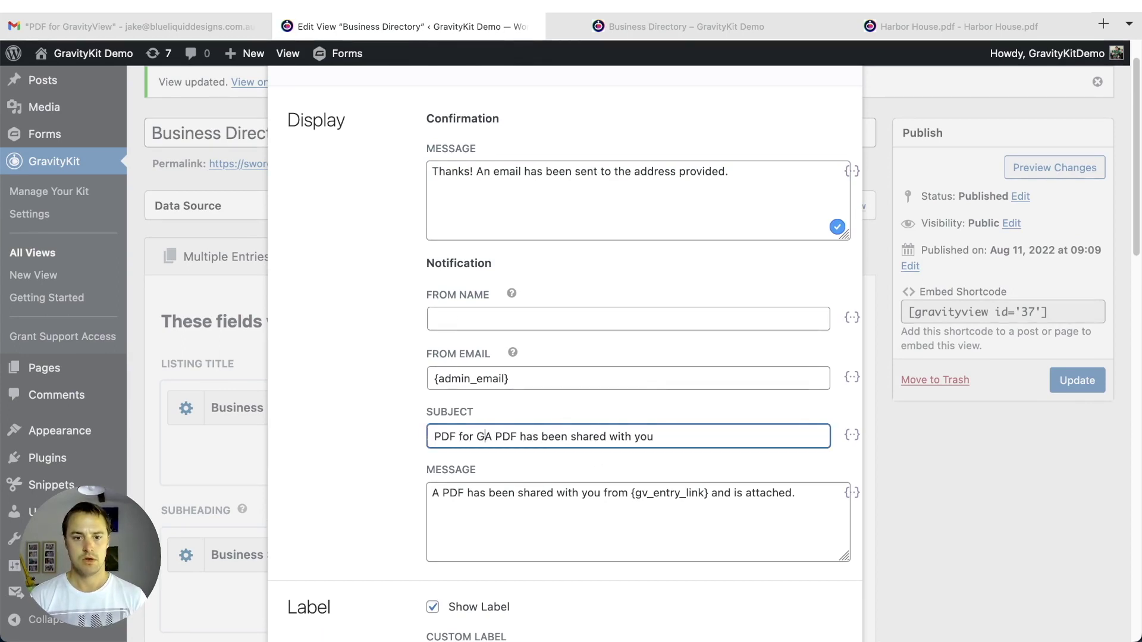
type("yView")
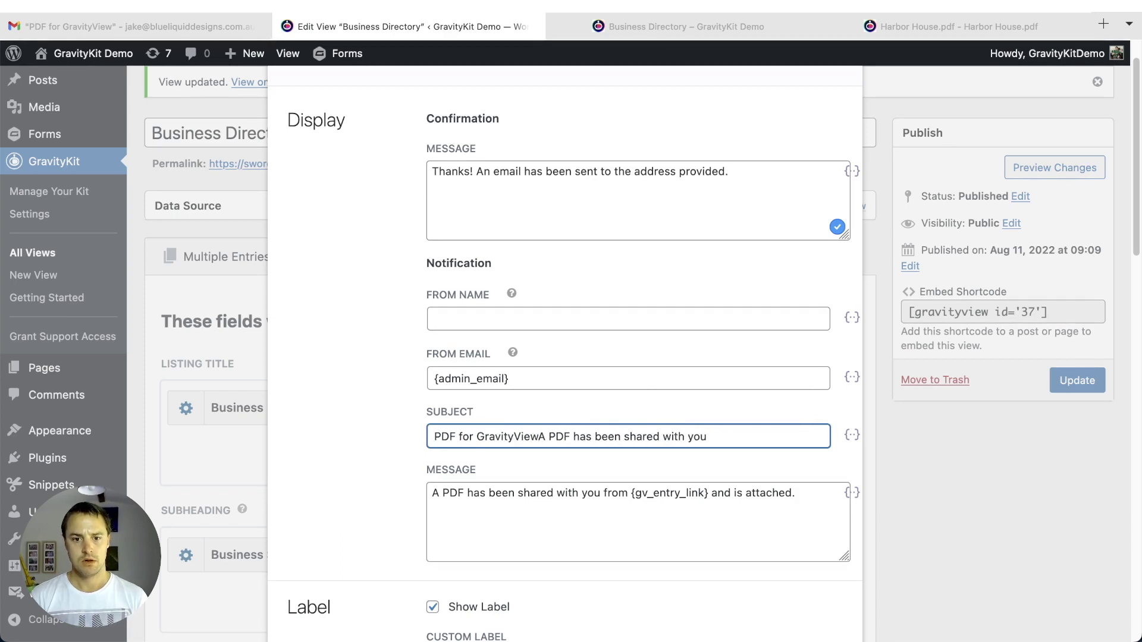
key("shift+End")
key("BackSpace")
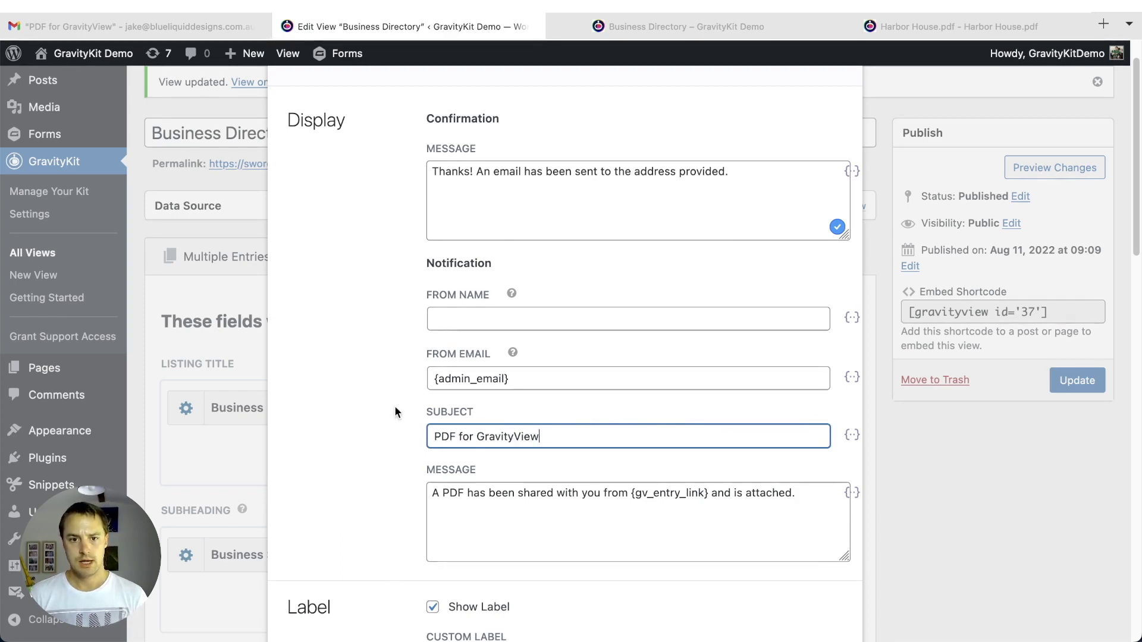
- Review the From Name, confirmation message and remaining settings, then close the field's settings
left_click(506, 320)
left_click(527, 231)
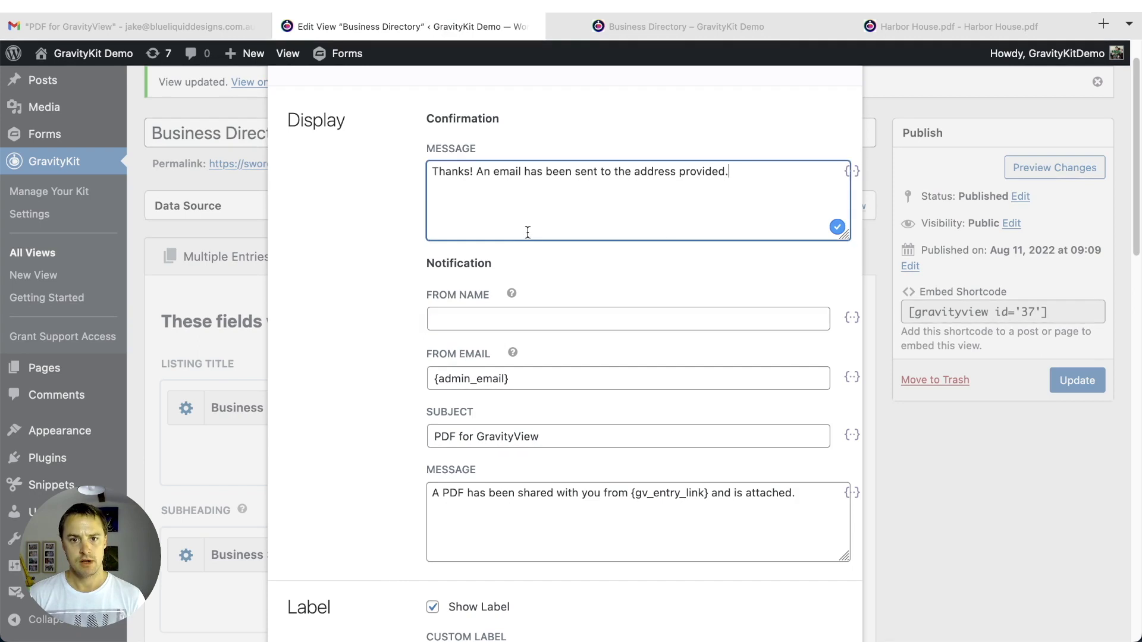
scroll(528, 232, "down", 5)
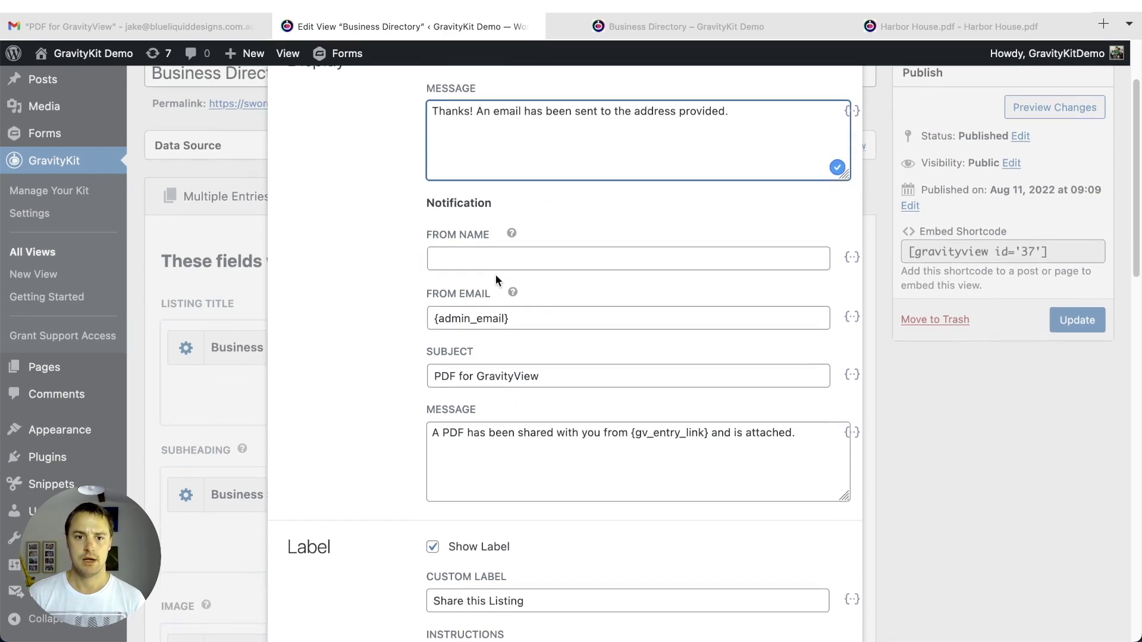
scroll(630, 346, "down", 1)
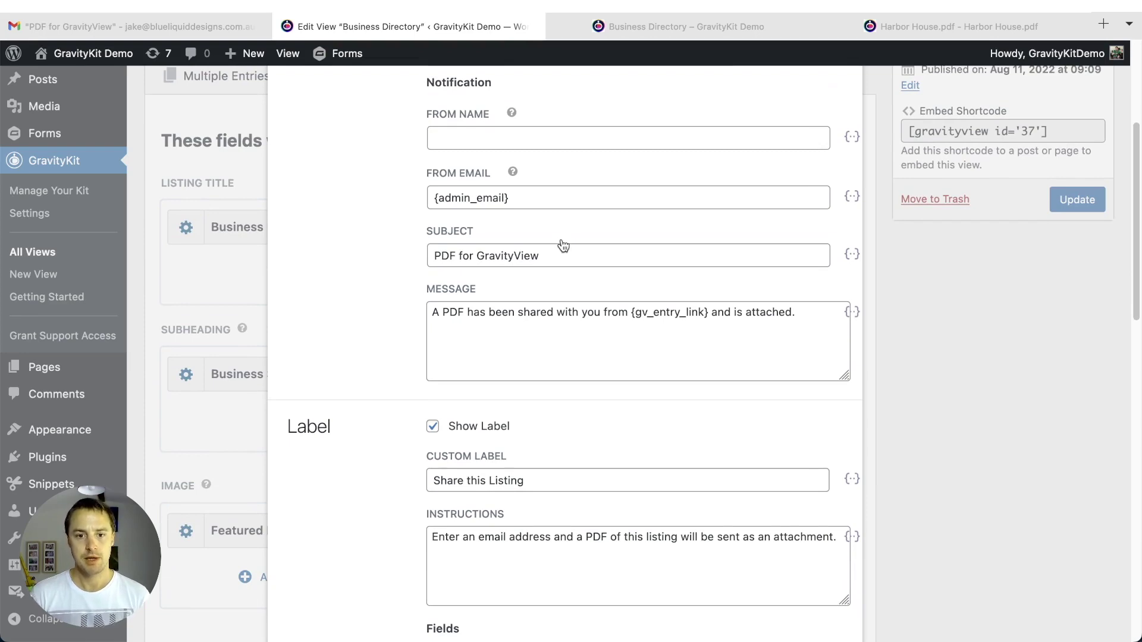
scroll(579, 267, "down", 4)
scroll(579, 268, "down", 13)
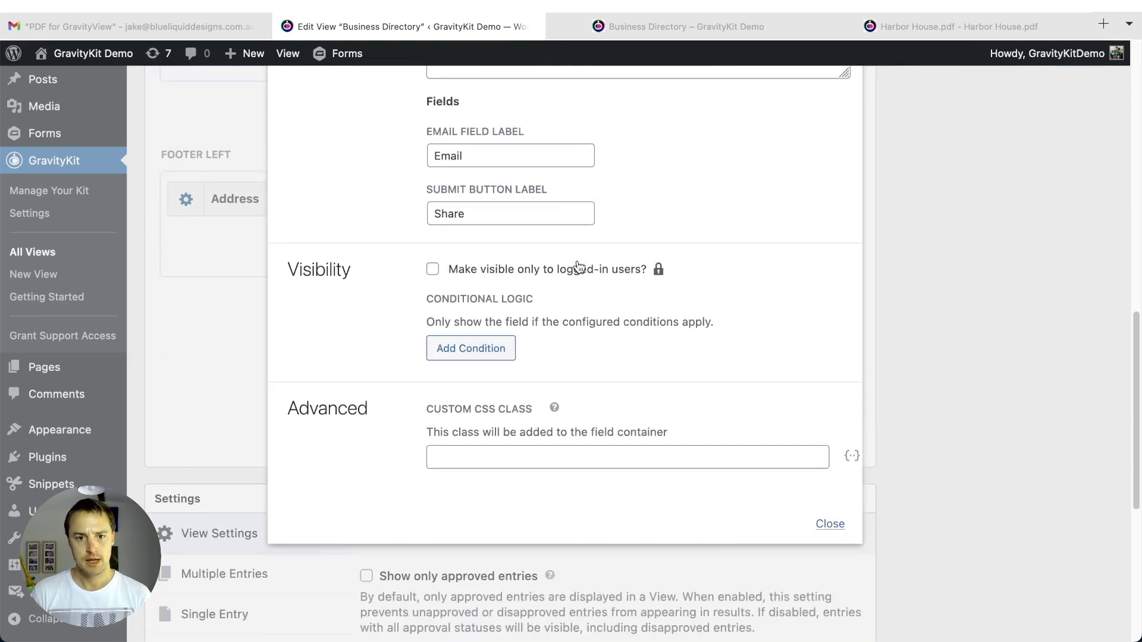
scroll(577, 262, "up", 5)
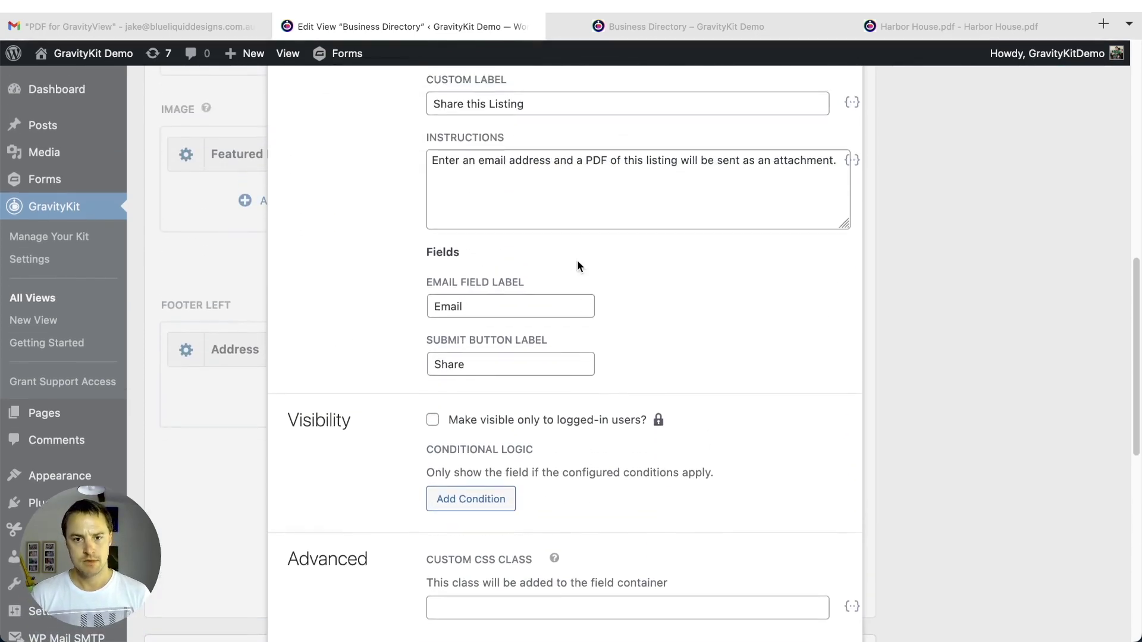
scroll(576, 265, "down", 6)
left_click(827, 515)
scroll(1012, 297, "up", 10)
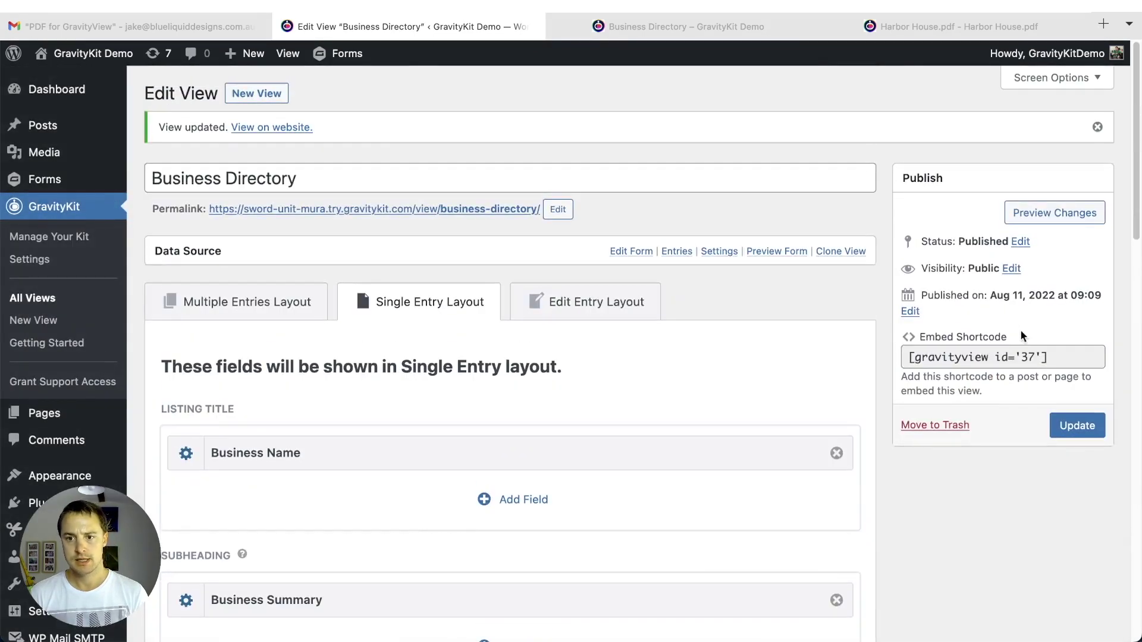
- Save the updated view and bring up the live Harbor House entry page
left_click(1078, 426)
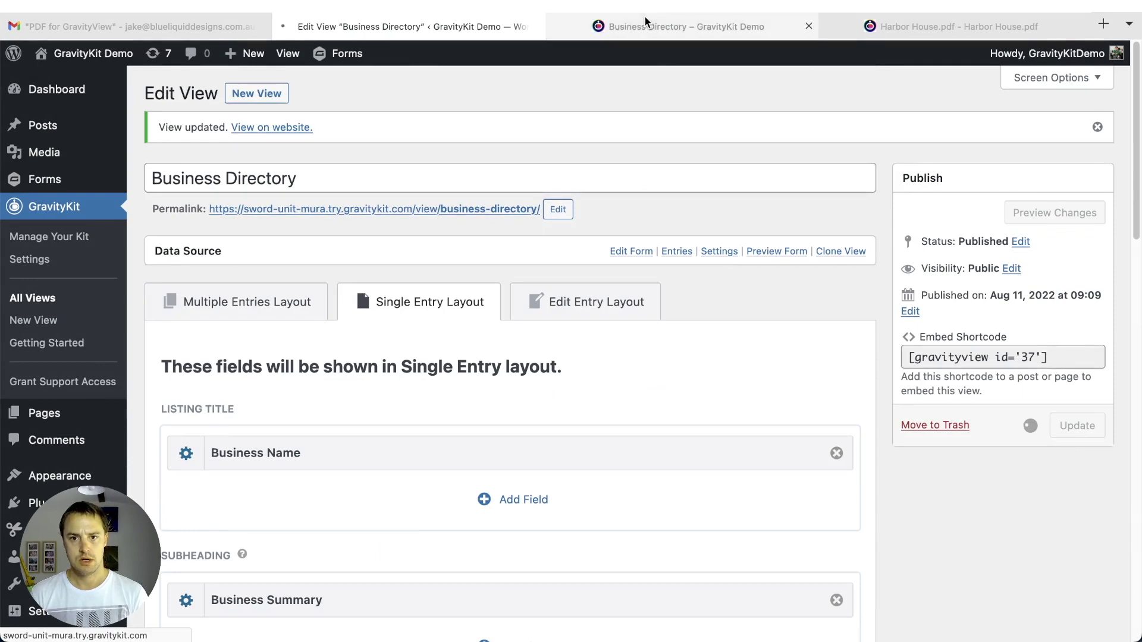
left_click(712, 25)
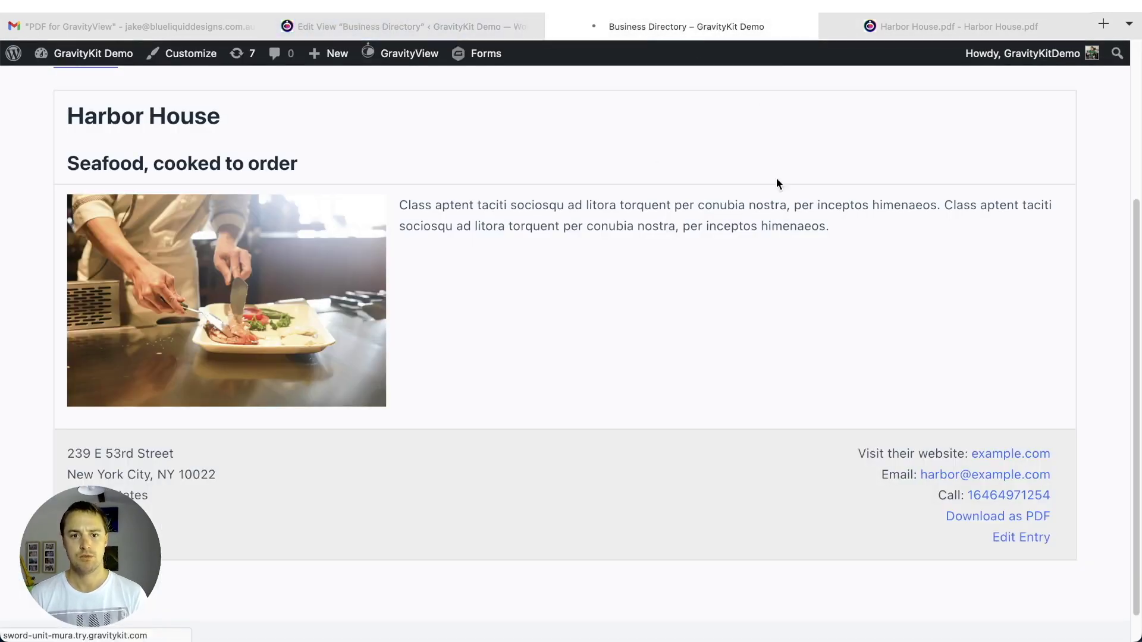
scroll(289, 261, "down", 3)
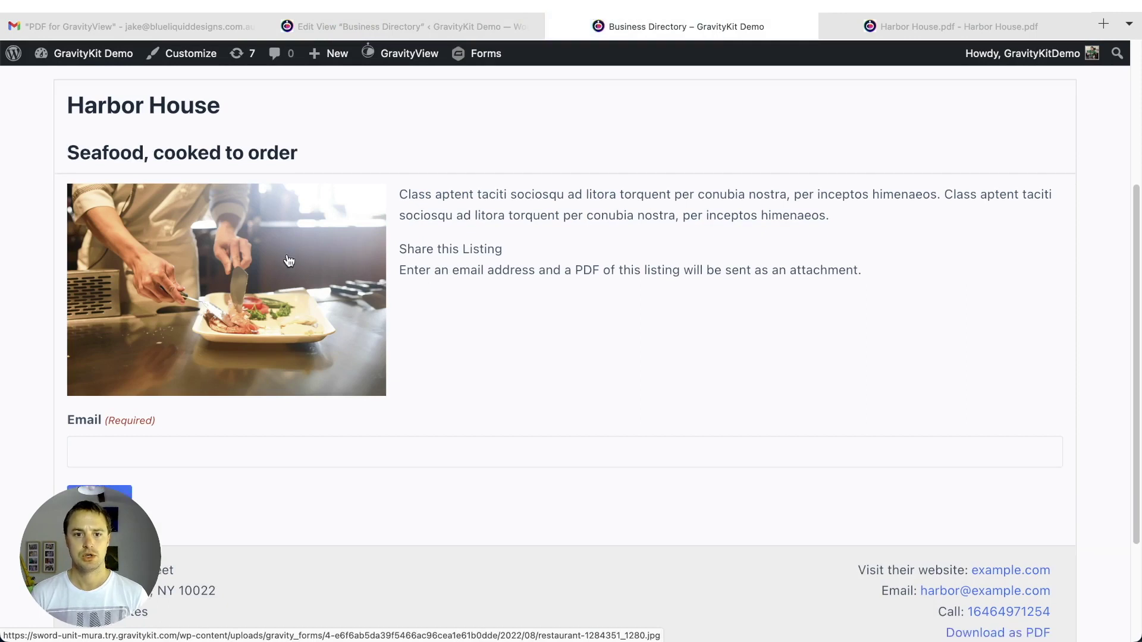
- Inspect the Share this Listing label and Email field, then return to the view editor
left_click_drag(401, 181, 419, 459)
left_click(418, 463)
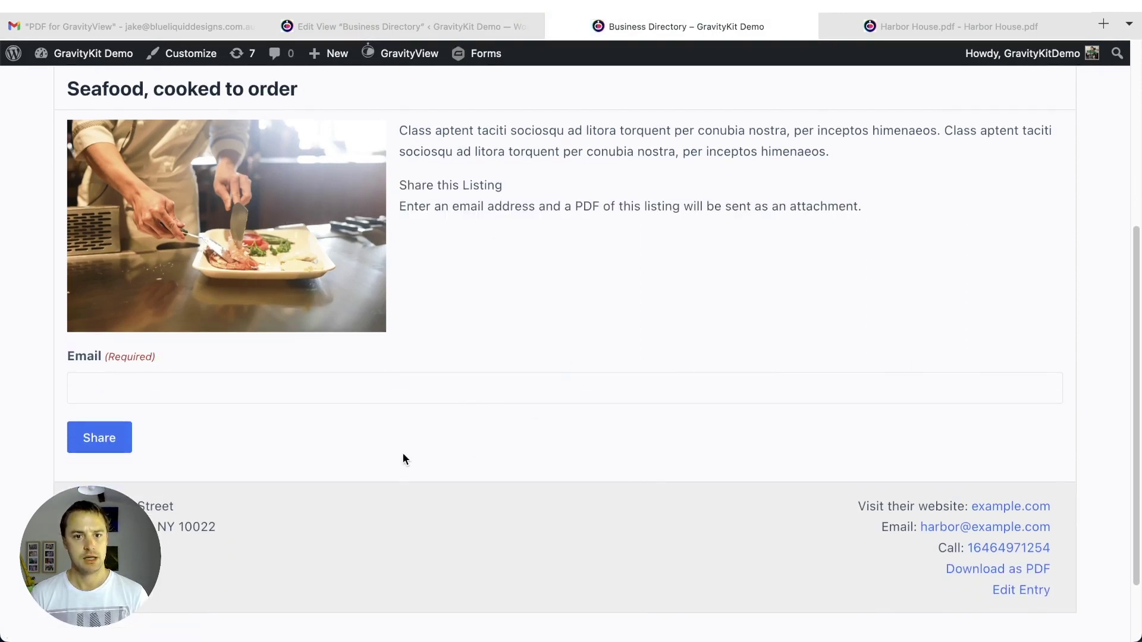
left_click_drag(400, 185, 902, 218)
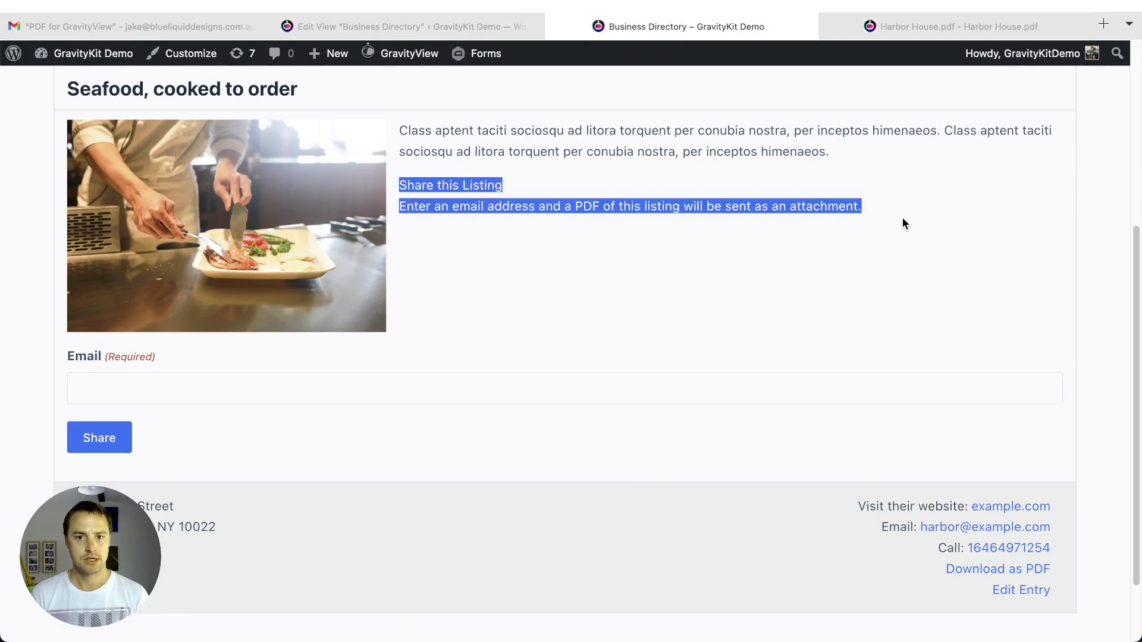
left_click(426, 209)
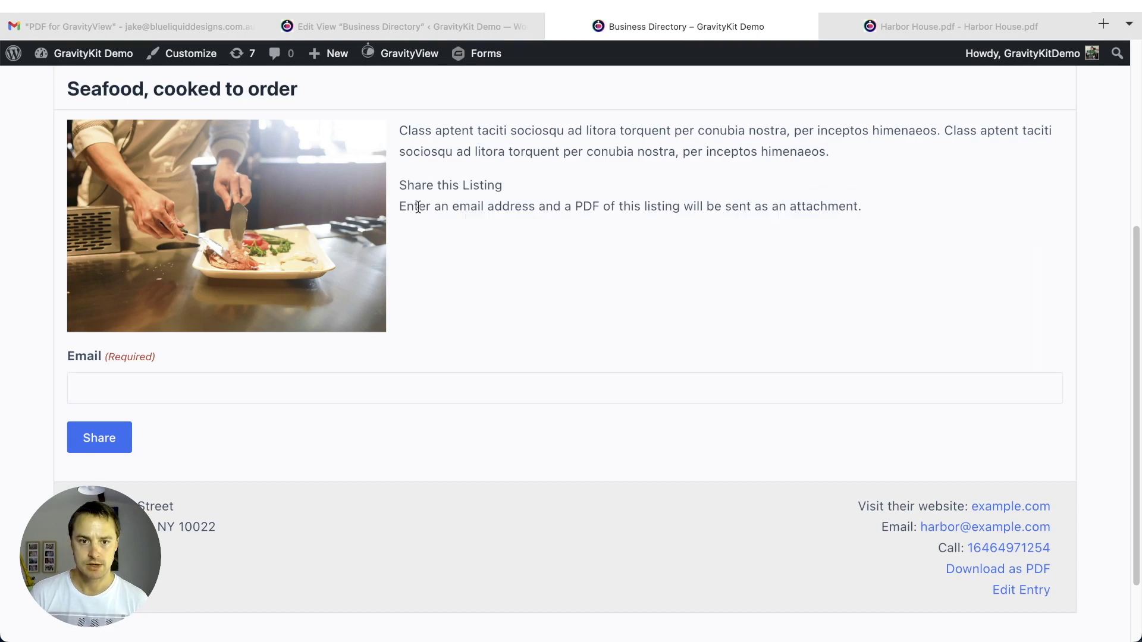
left_click(161, 392)
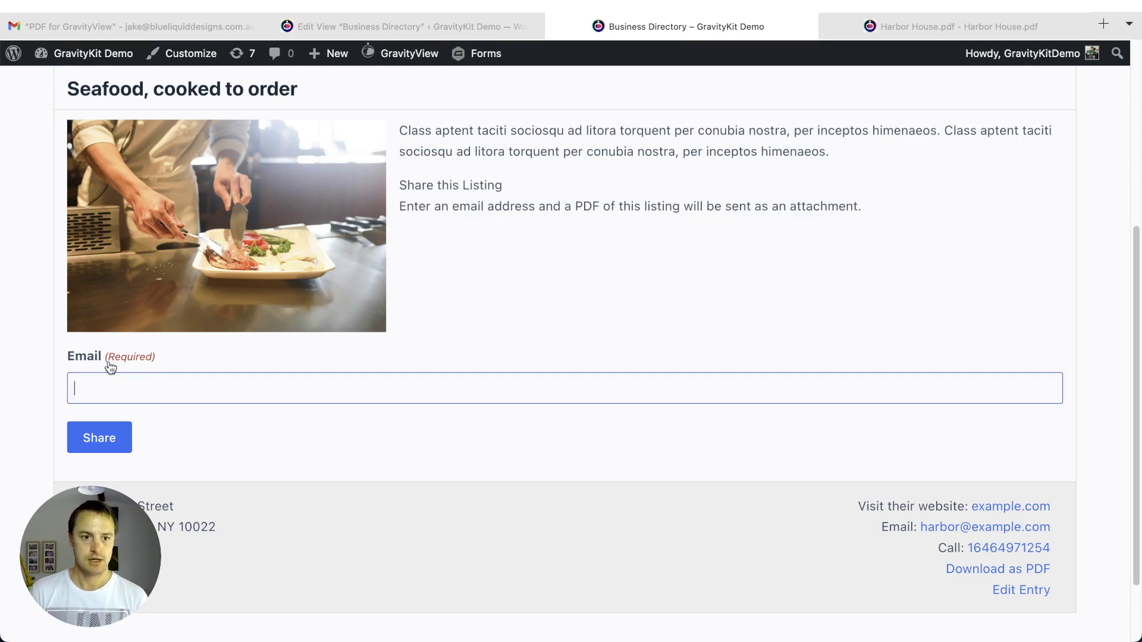
left_click(88, 375)
left_click(454, 320)
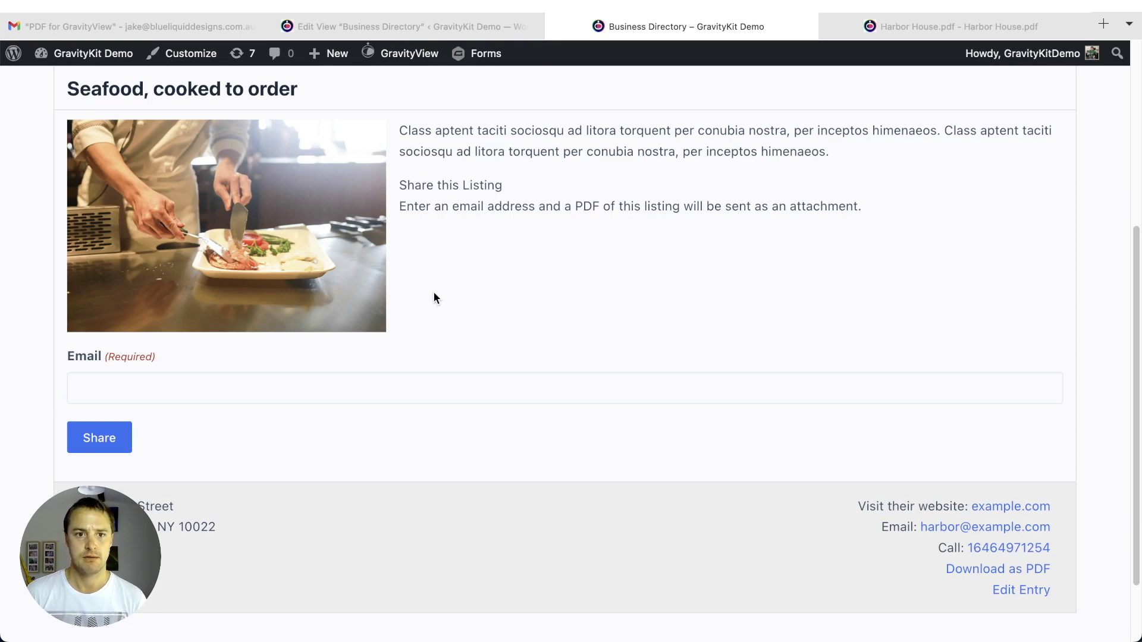
left_click(355, 21)
- Place Share this Listing under Address in Footer Left, update the view, and reload the entry
scroll(620, 299, "down", 10)
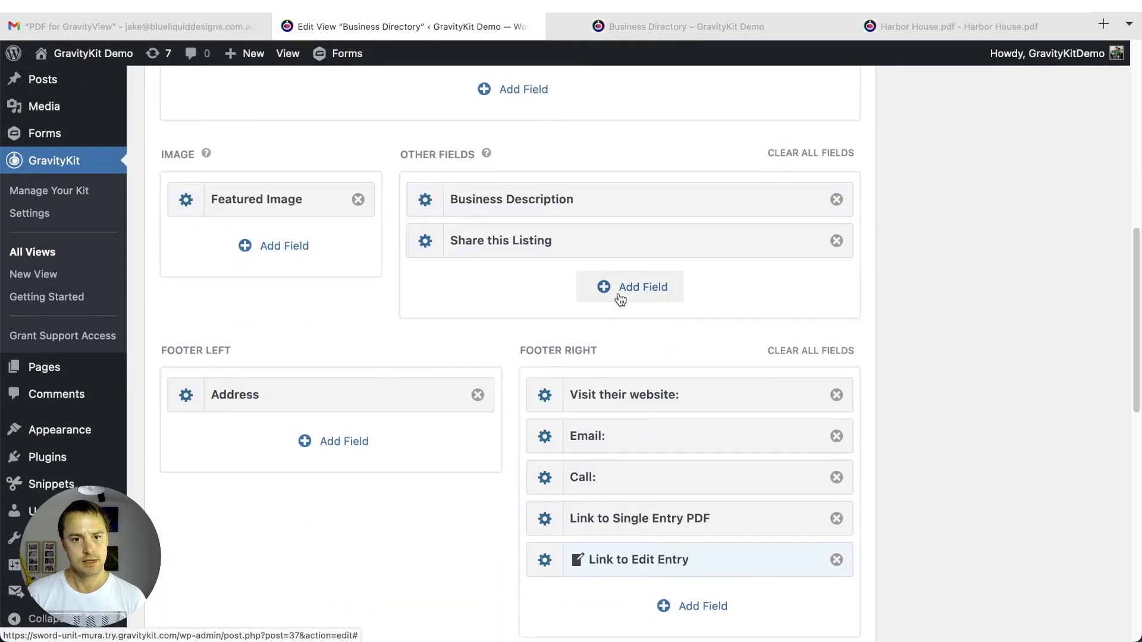
left_click_drag(500, 247, 264, 357)
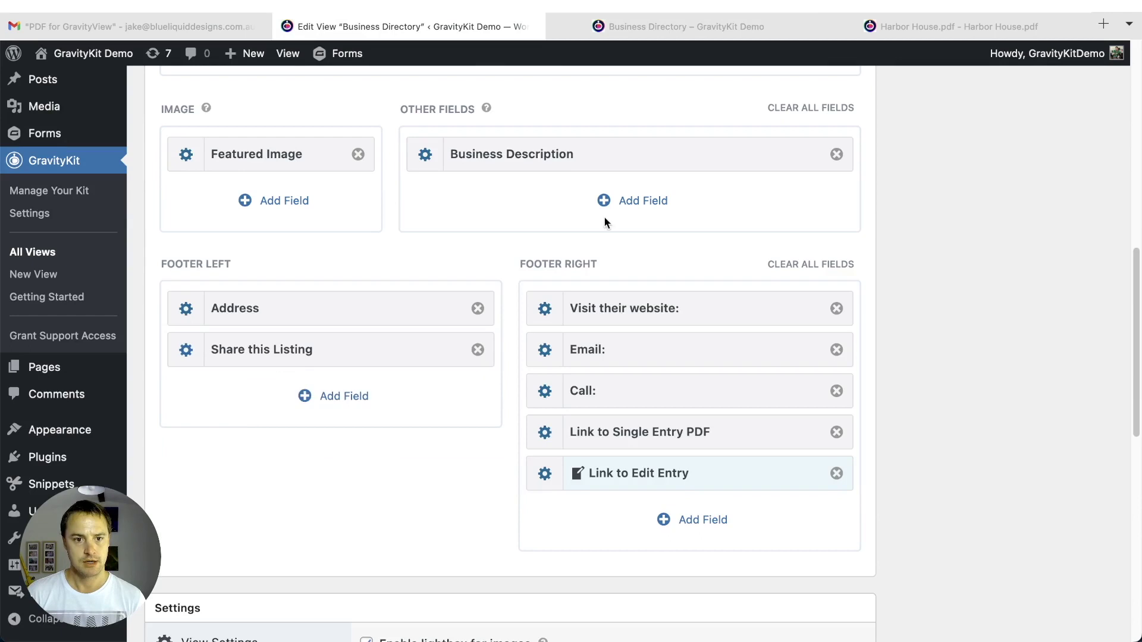
scroll(359, 211, "up", 5)
left_click(1058, 122)
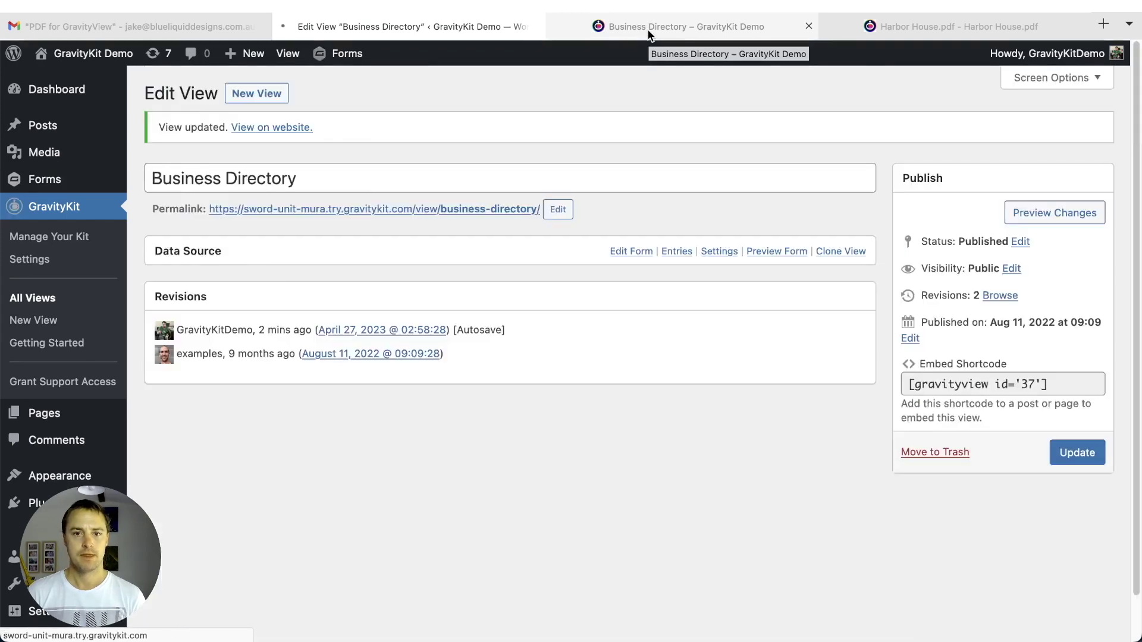
left_click(649, 35)
key("super+r")
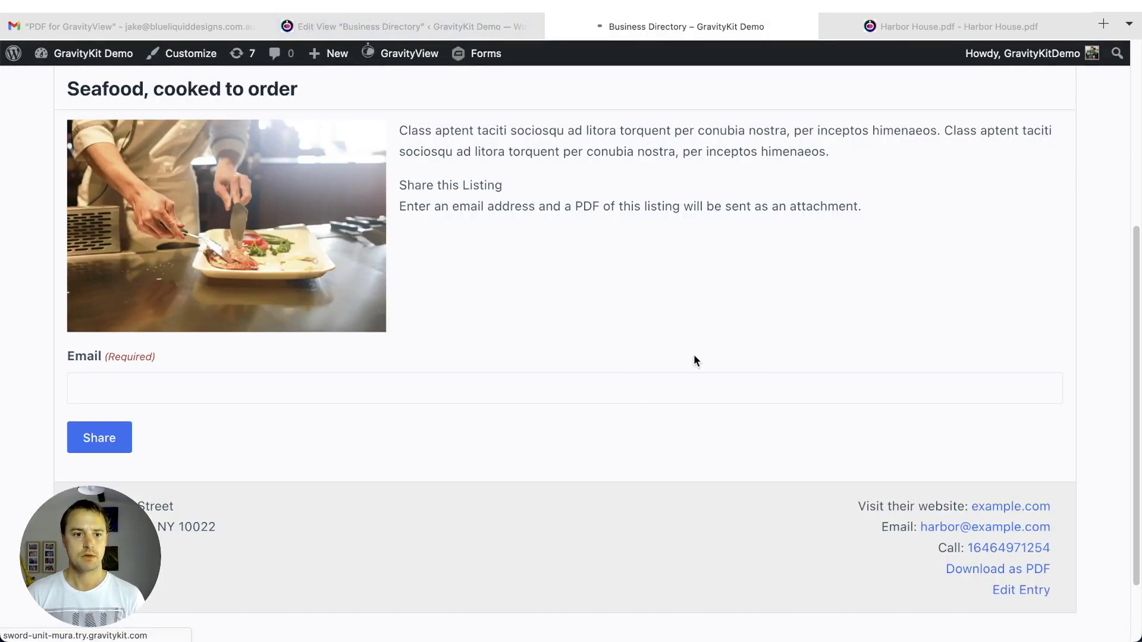
- Scroll to the share form below the address and try focusing its Email field
scroll(691, 354, "down", 3)
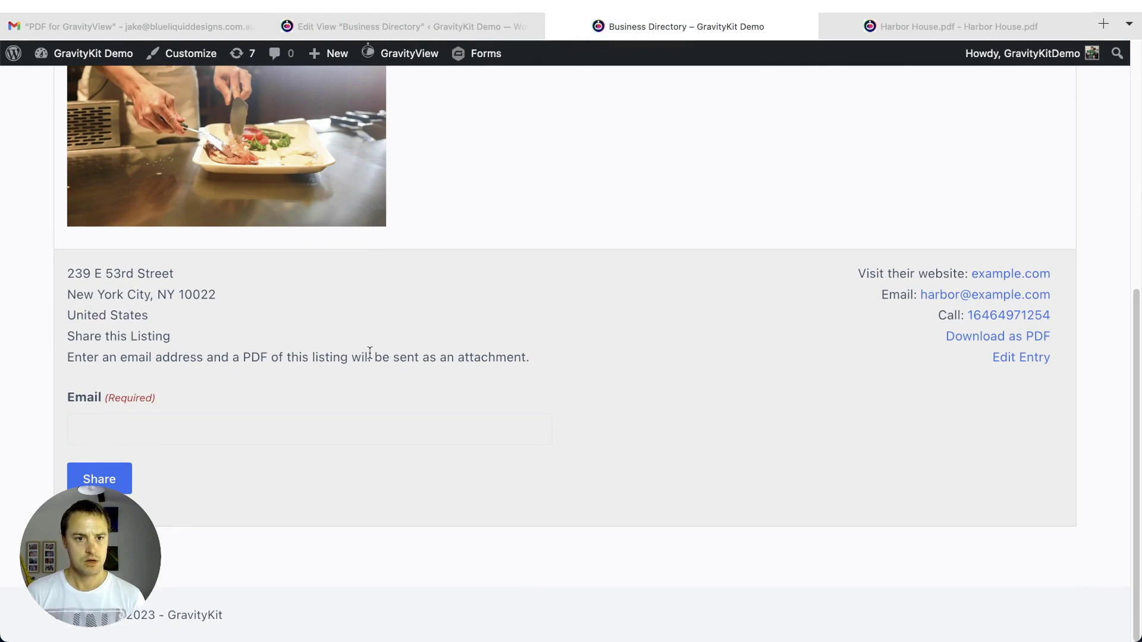
left_click(391, 435)
left_click(320, 486)
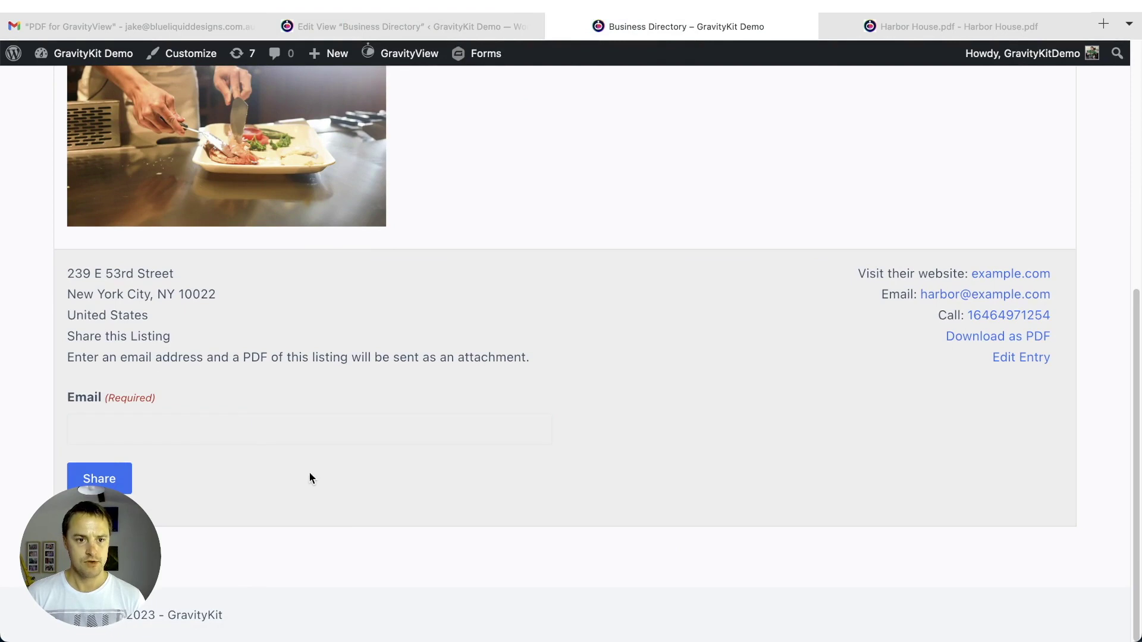
left_click(239, 418)
left_click(274, 378)
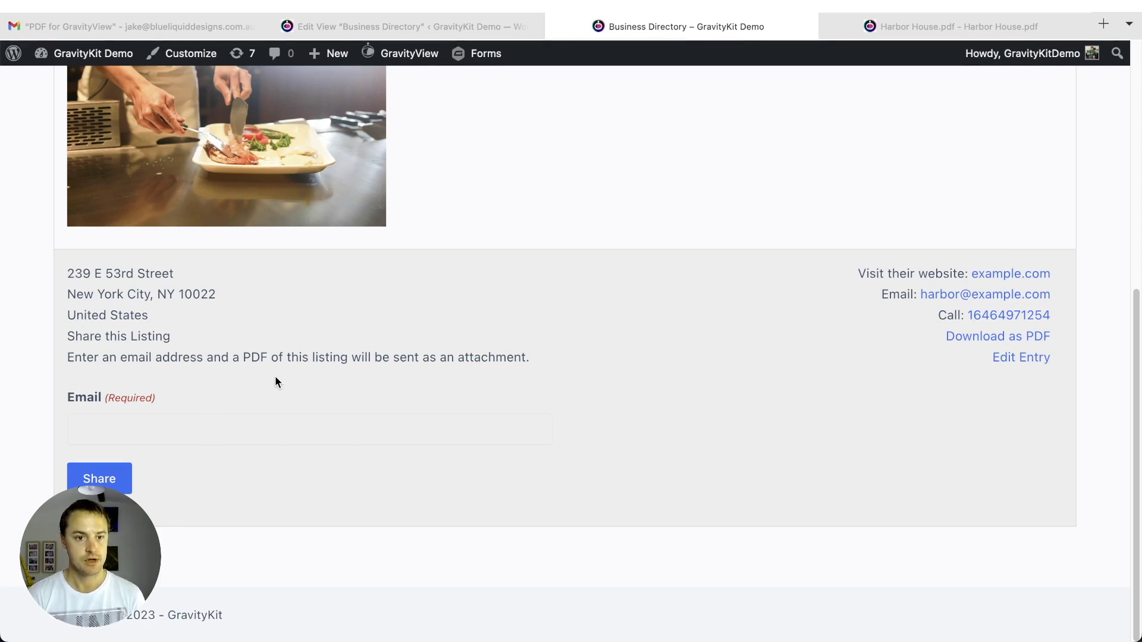
left_click(172, 430)
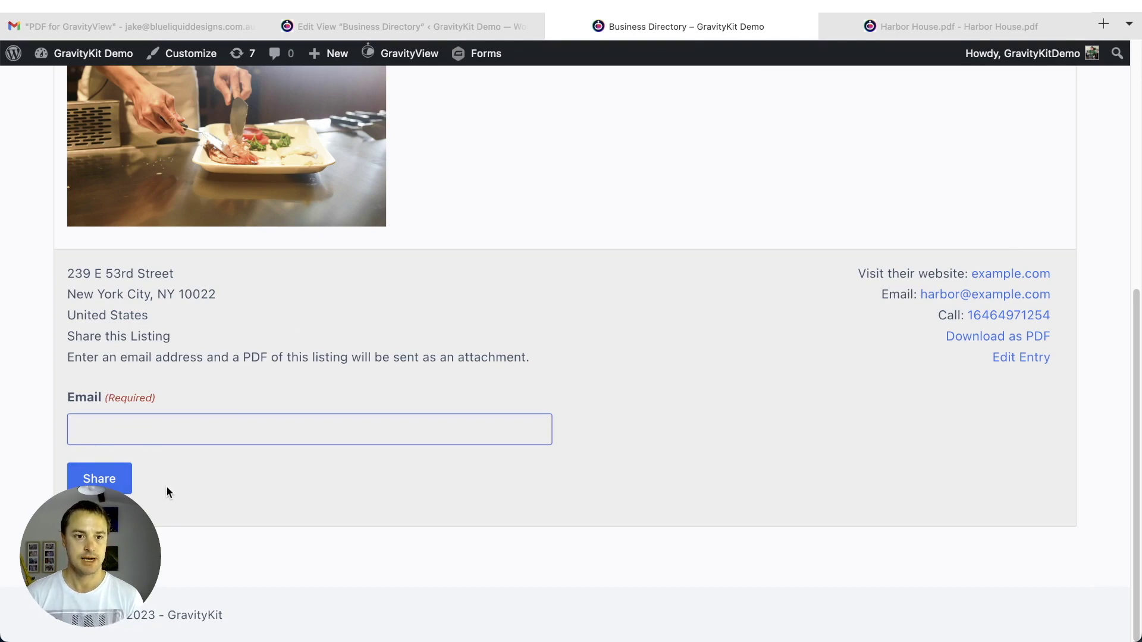
- Select the Share this Listing label element with the Firefox inspector's picker
key("super+alt+i")
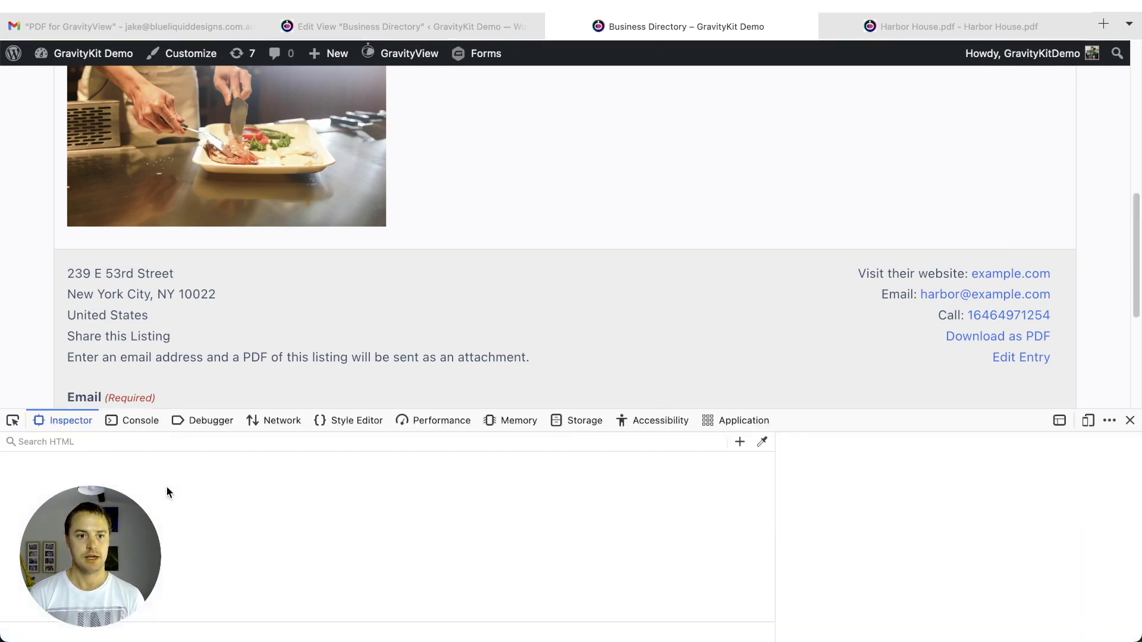
left_click(12, 422)
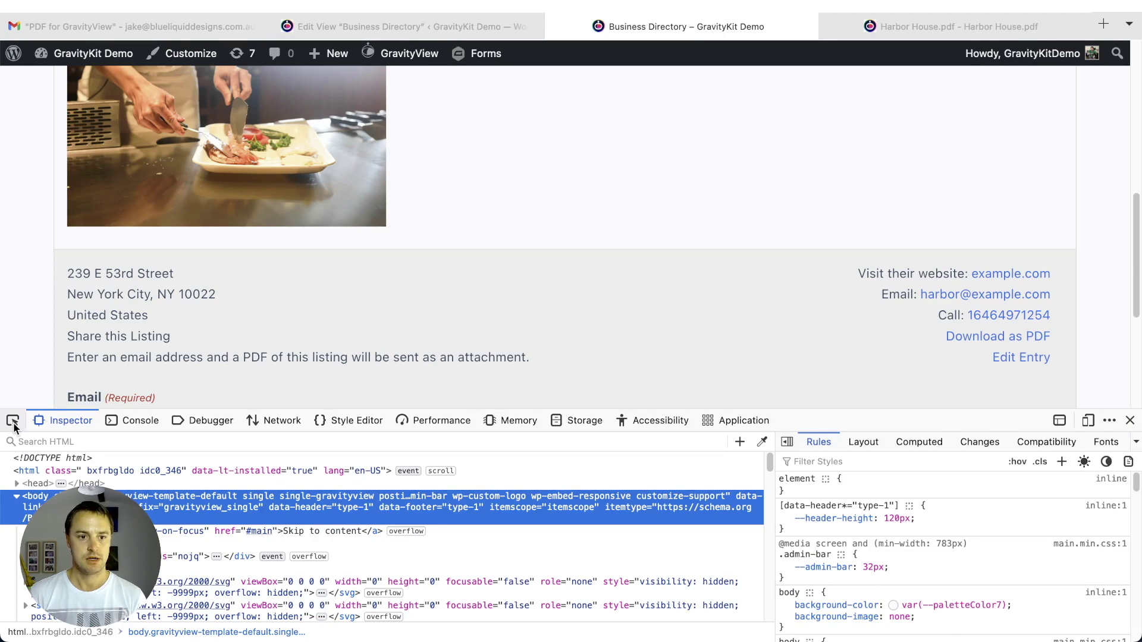
left_click(93, 337)
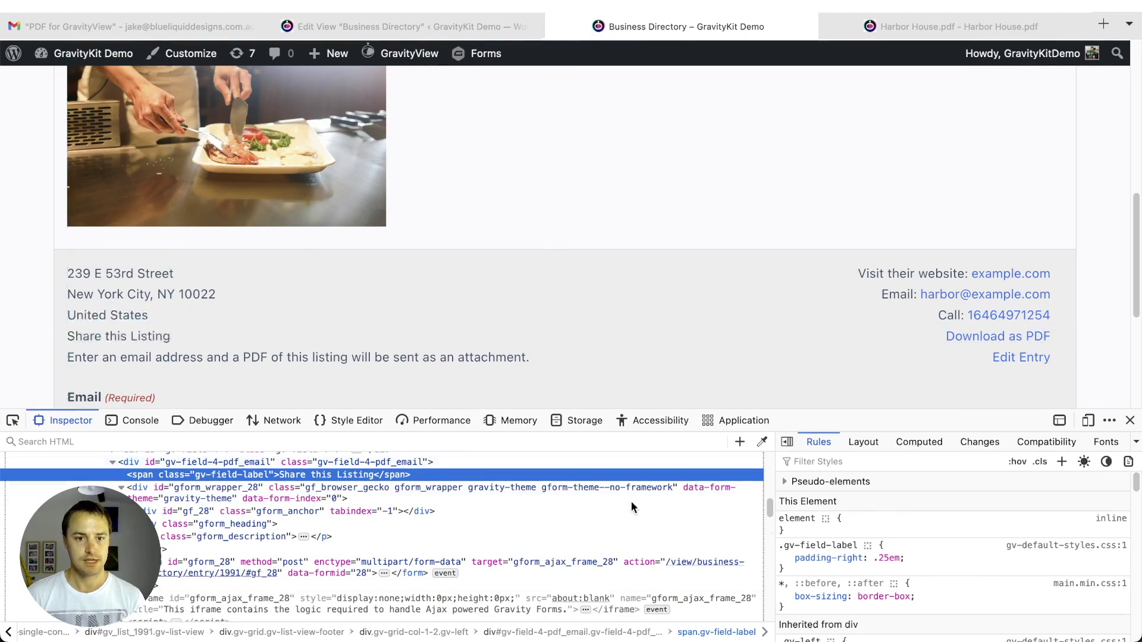
scroll(884, 517, "down", 1)
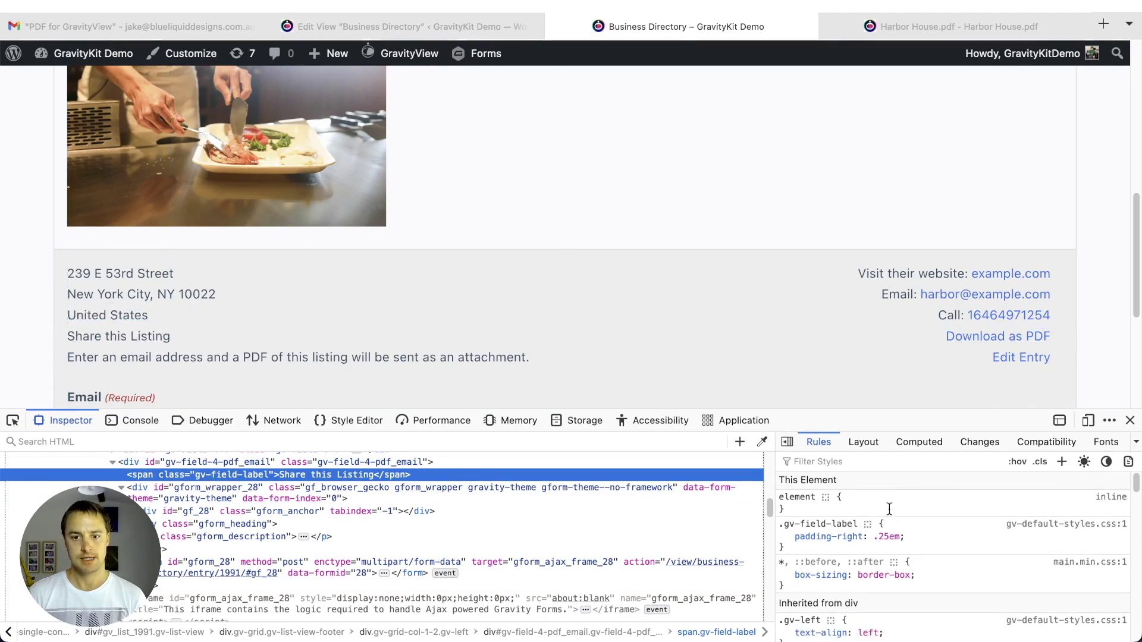
- Add a font-weight: bold property to the label's element style
left_click(889, 509)
type("fib")
key("BackSpace")
key("BackSpace")
type("ont-w")
key("Tab")
type("bo")
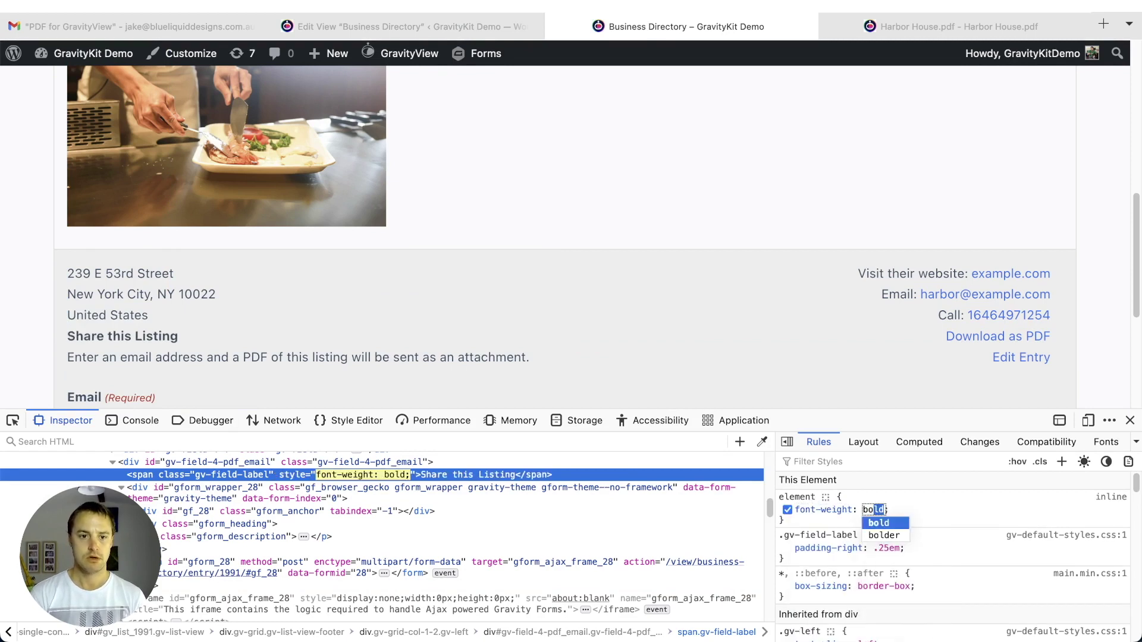
key("Return")
key("Escape")
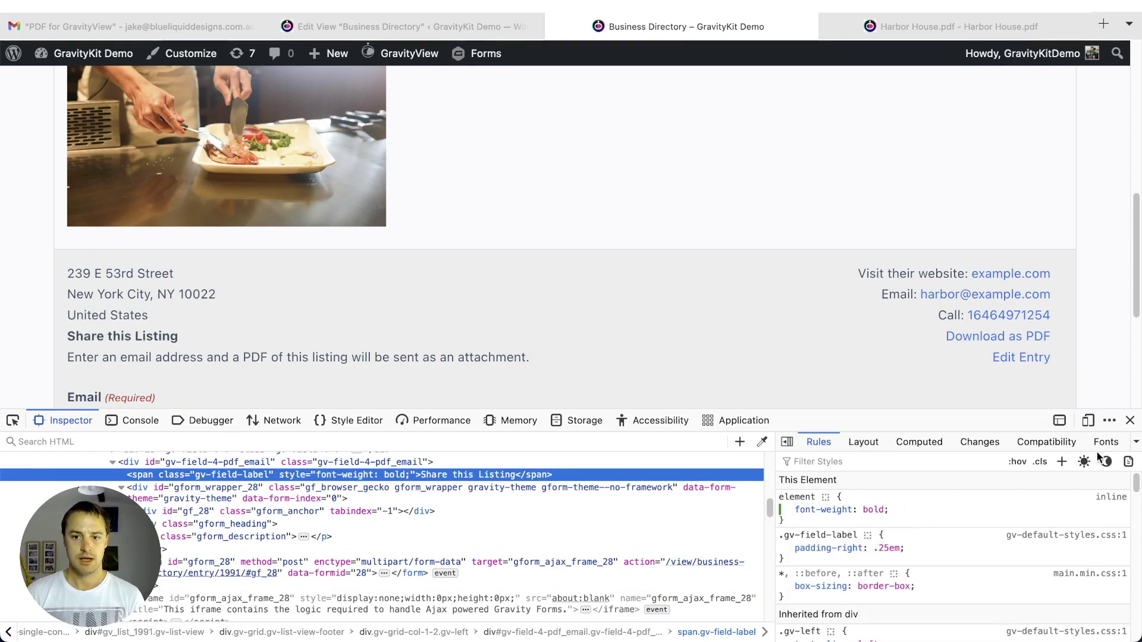
- Close the developer tools and confirm the label now appears bold
left_click(1130, 421)
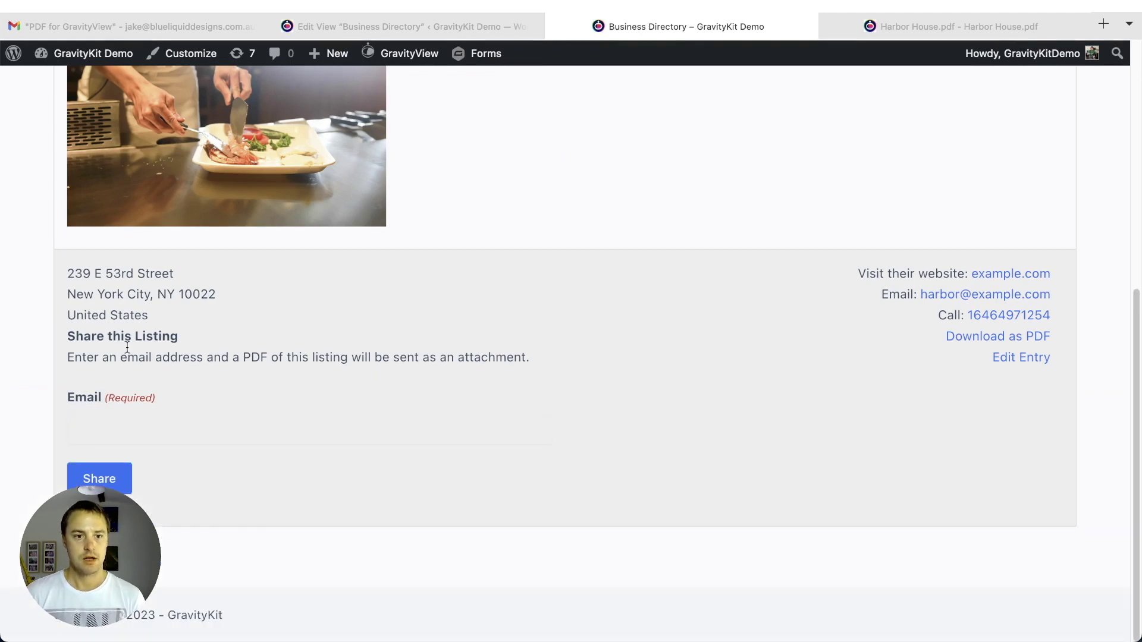
left_click_drag(78, 335, 244, 337)
left_click(248, 343)
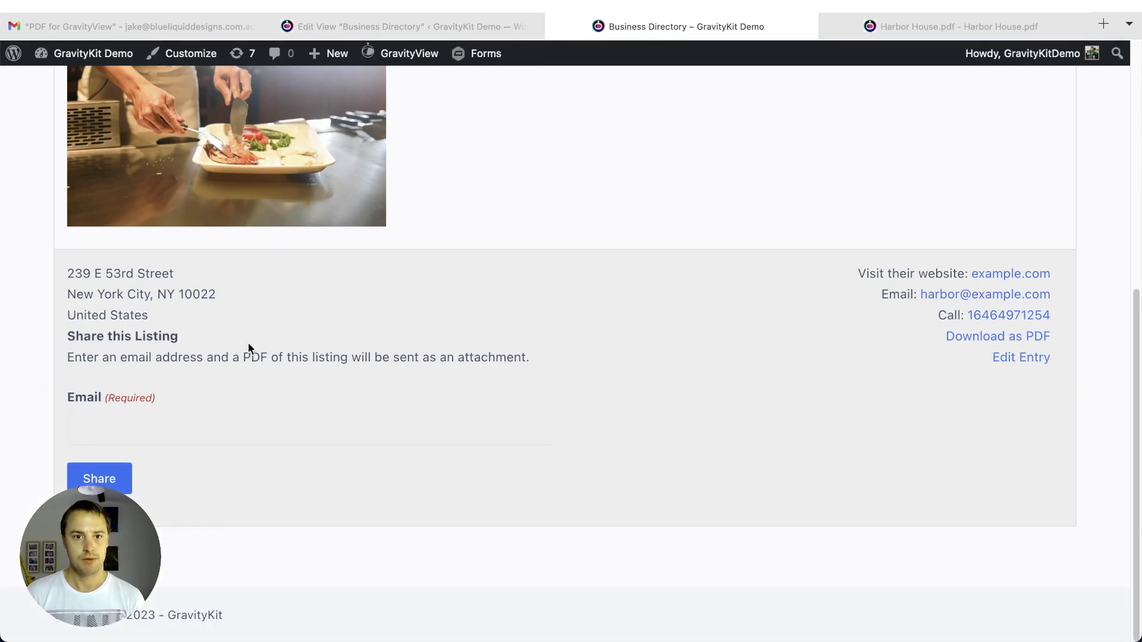
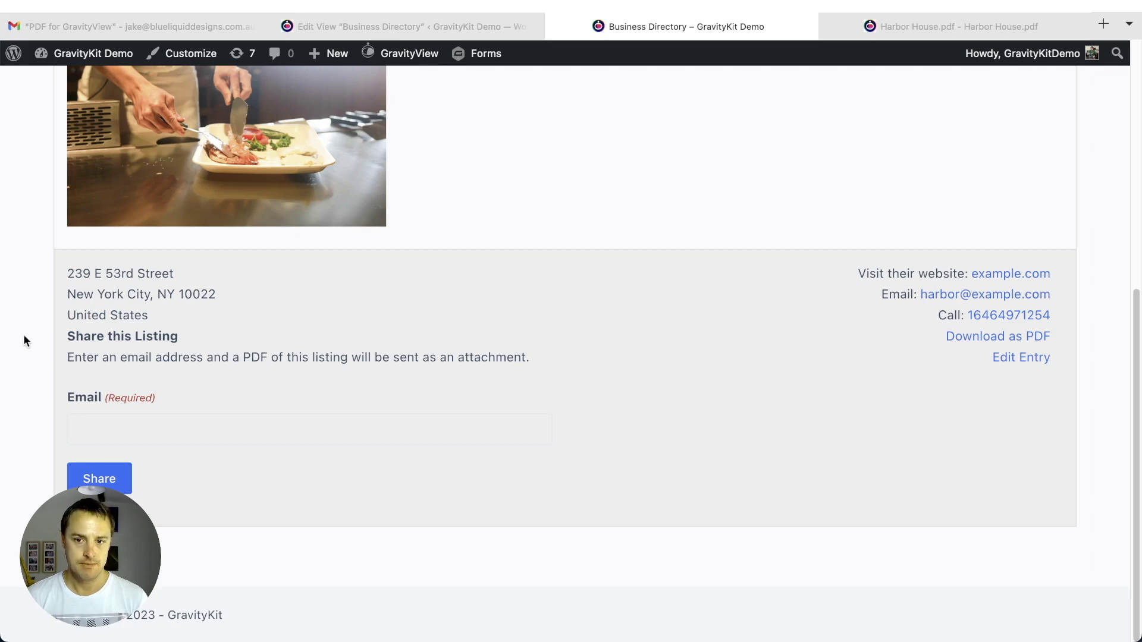
- Share the Harbor House listing PDF to the autocompleted email address
left_click(141, 432)
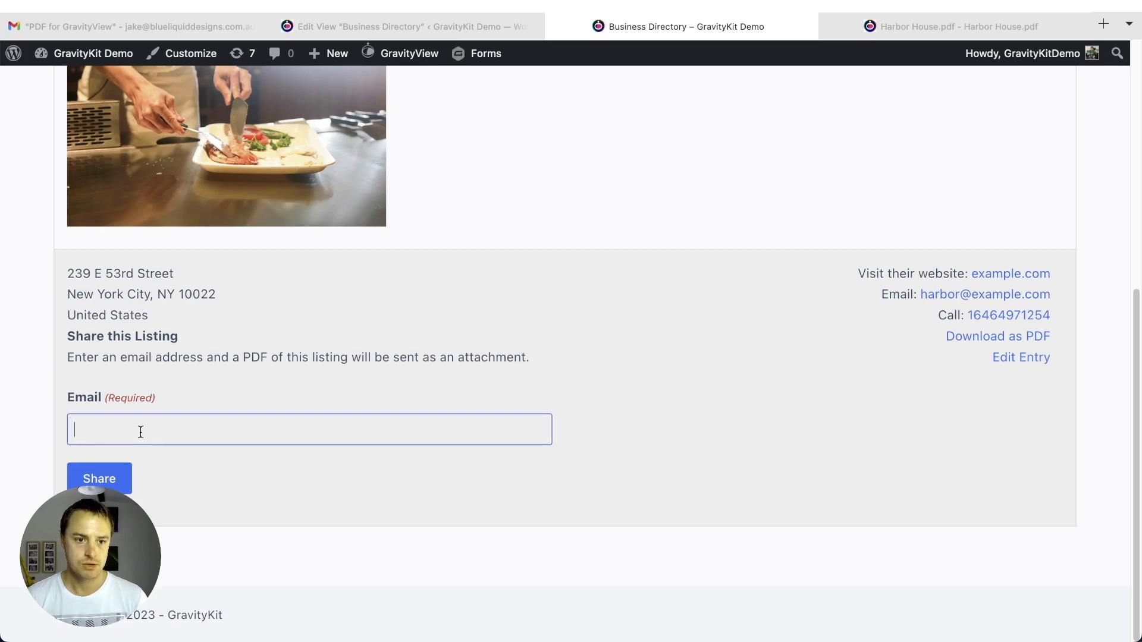
scroll(140, 432, "up", 3)
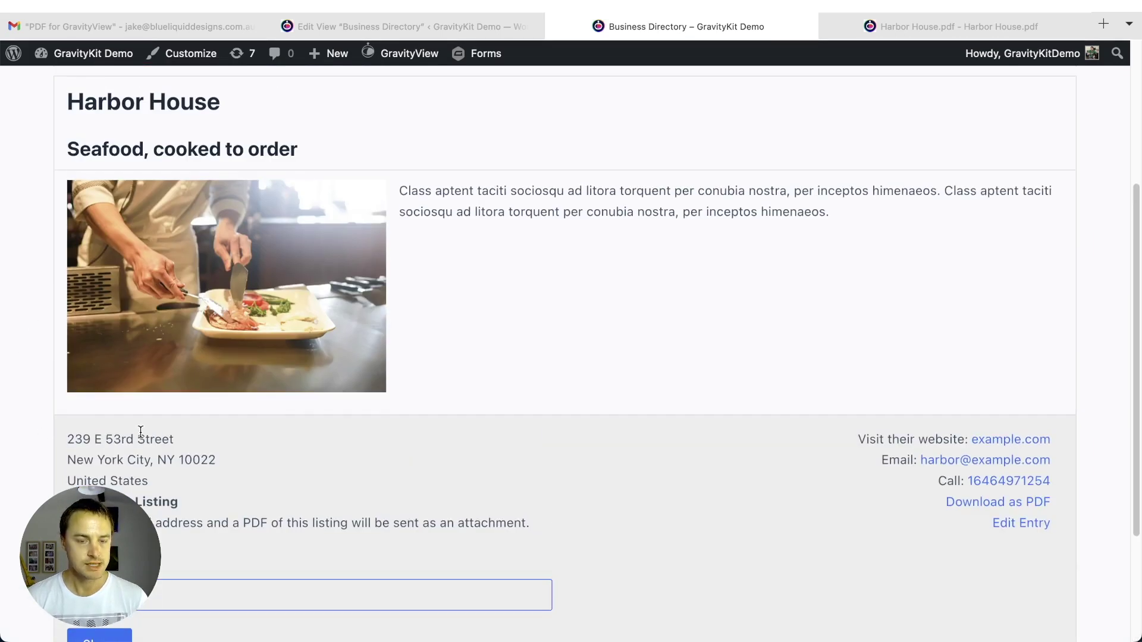
scroll(146, 410, "down", 3)
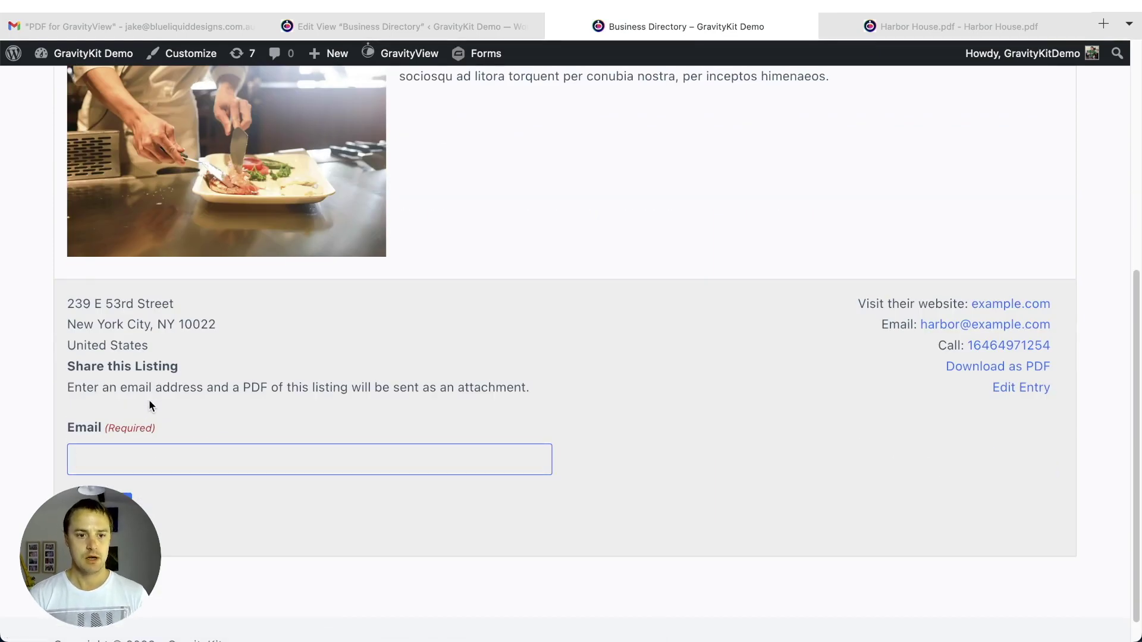
left_click(119, 484)
left_click(183, 394)
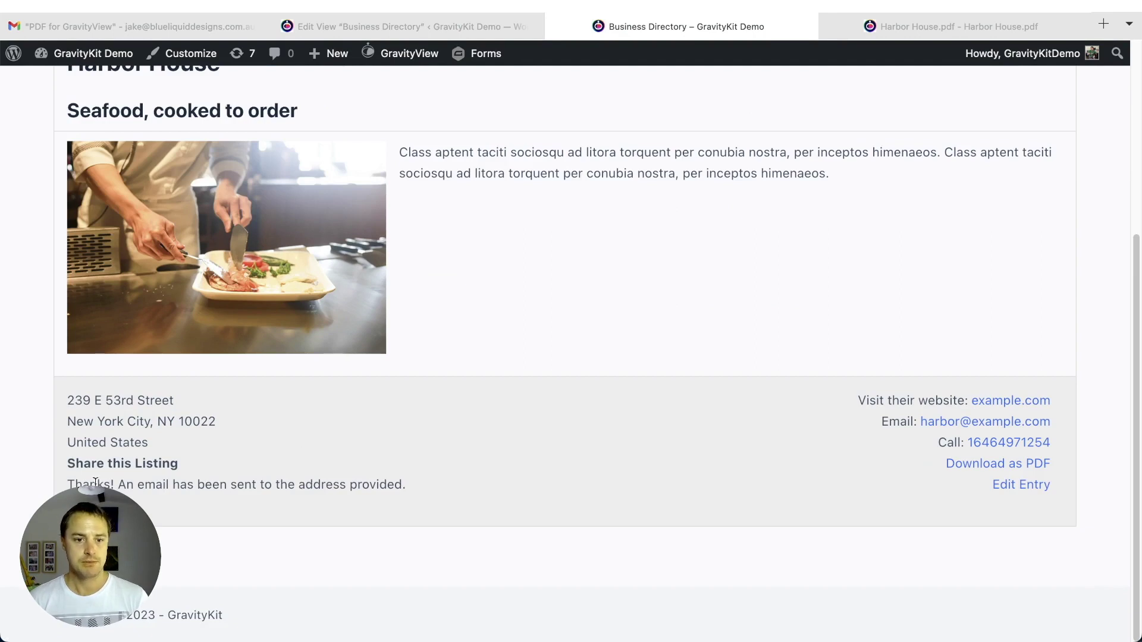
- Clear the page's text selection and go to the Gmail inbox
left_click_drag(417, 487, 390, 488)
left_click(390, 488)
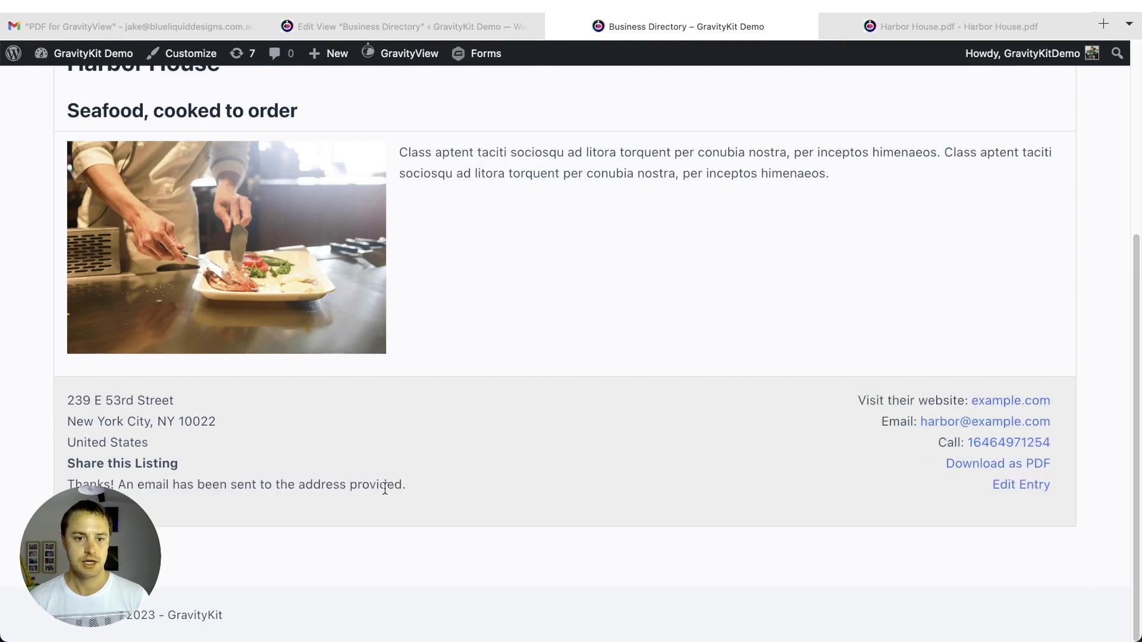
left_click(170, 26)
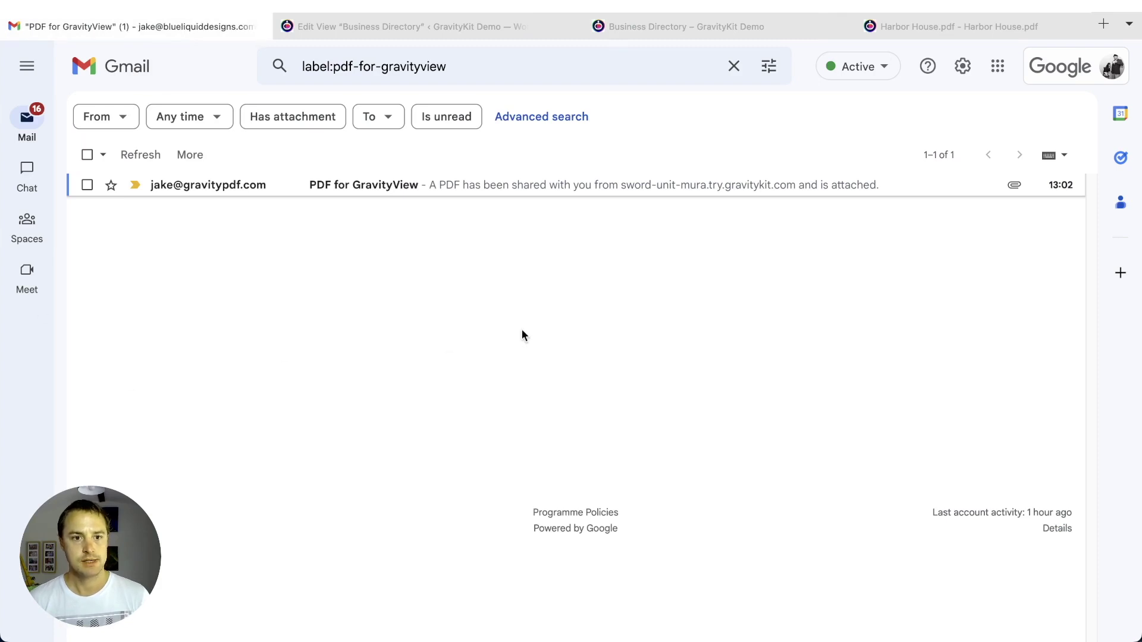
- Open the PDF for GravityView email, then preview and close its Harbor House.pdf attachment
left_click(581, 187)
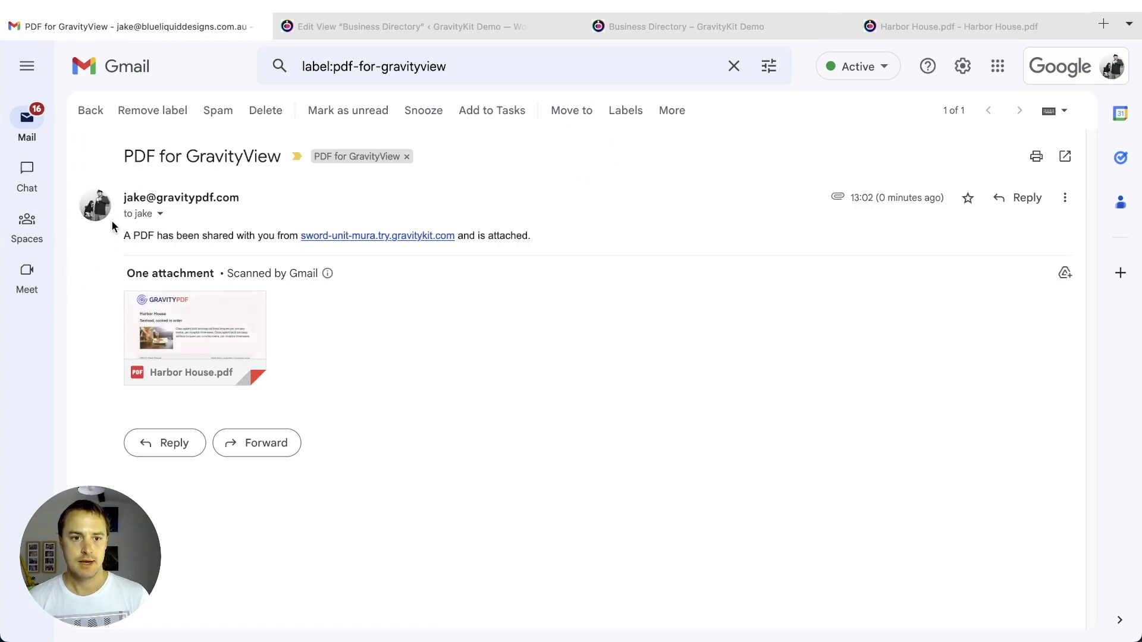
mouse_move(139, 305)
left_click(196, 308)
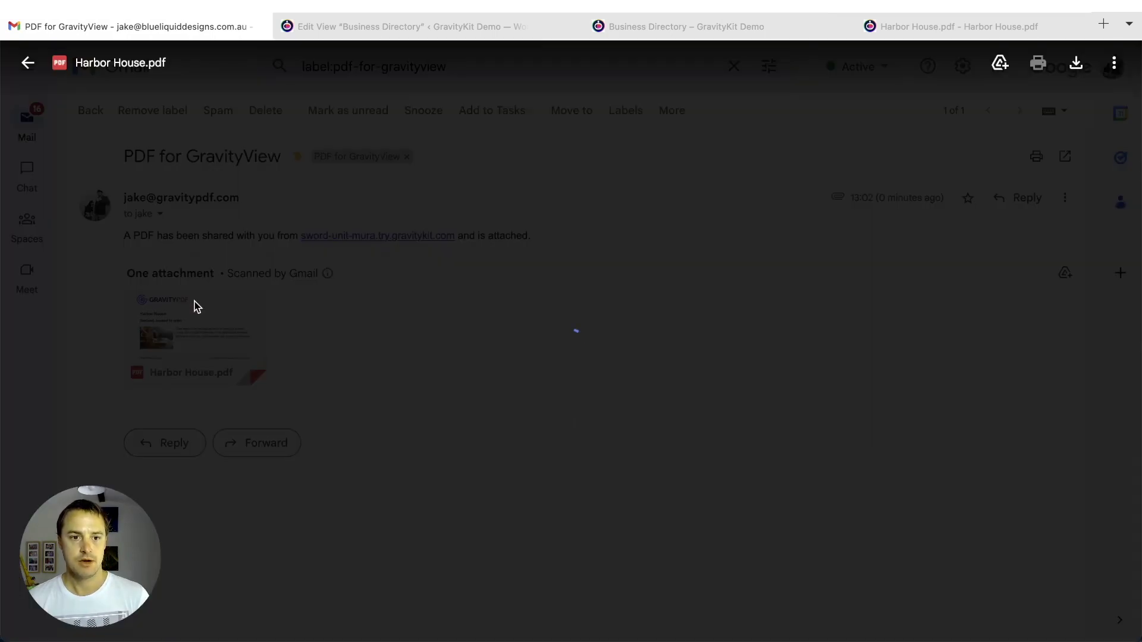
scroll(395, 387, "down", 3)
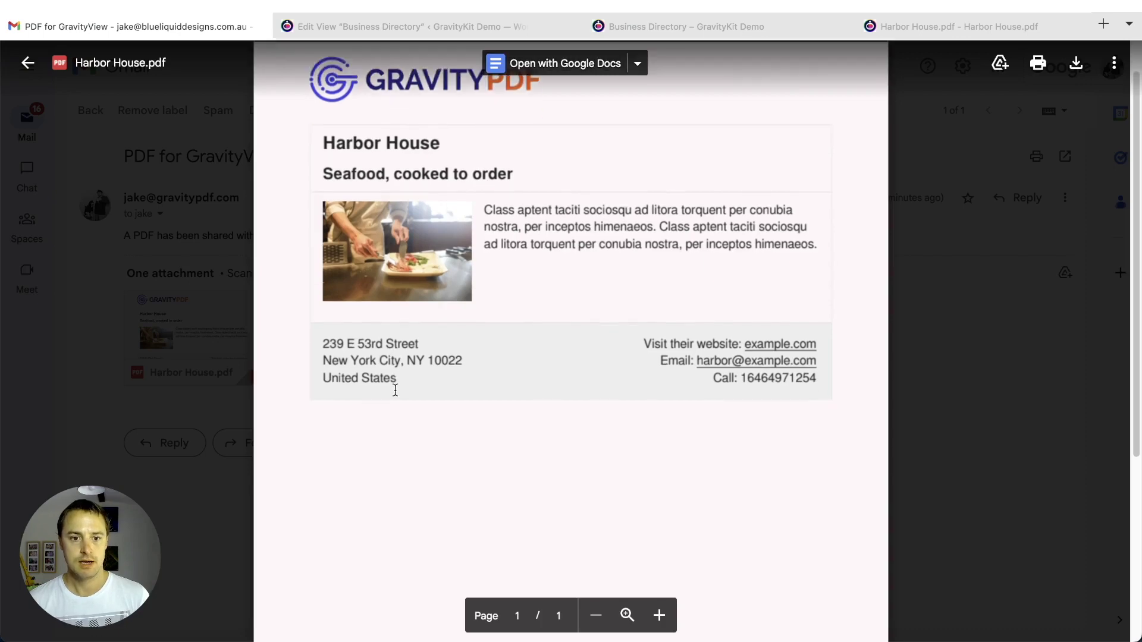
scroll(557, 399, "up", 3)
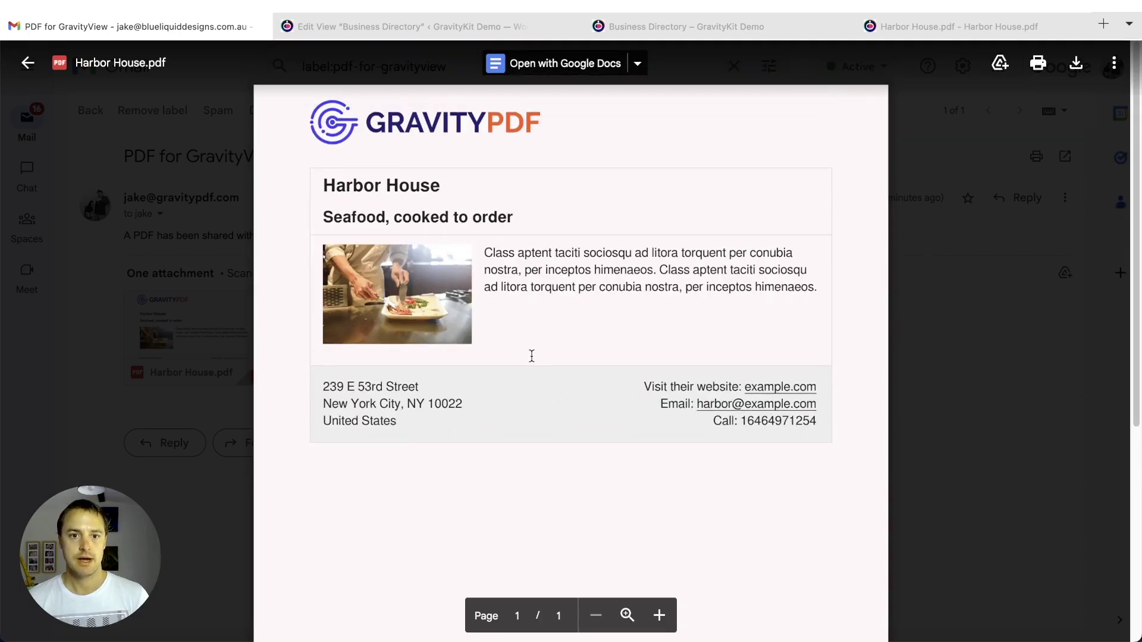
left_click(952, 383)
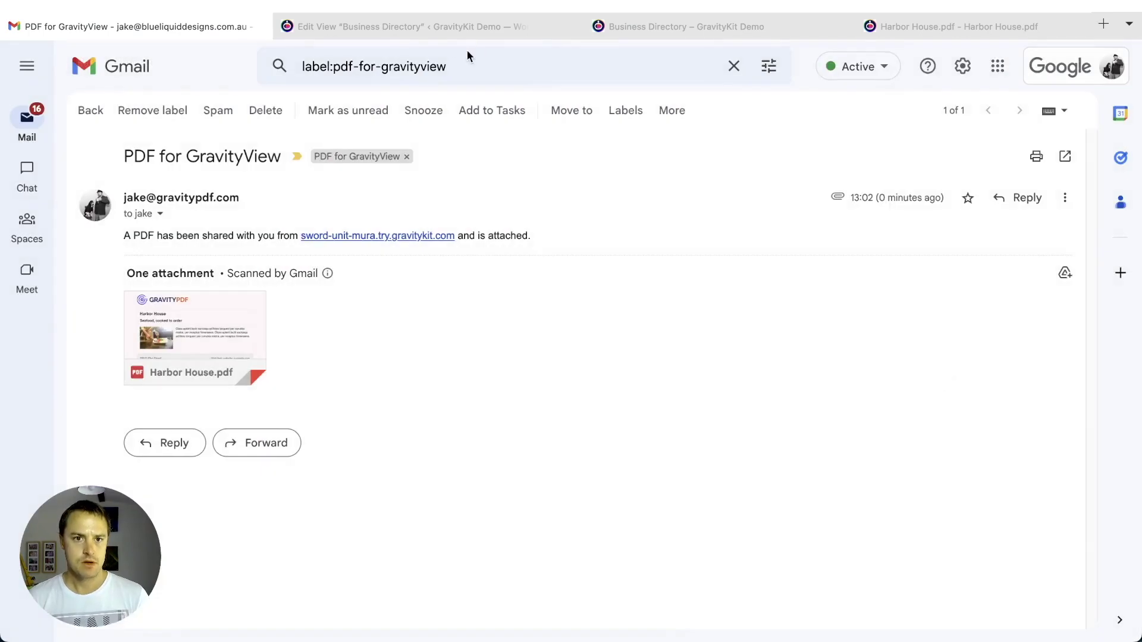
left_click(421, 34)
- Return to the Harbor House listing tab and reload the page
left_click(671, 34)
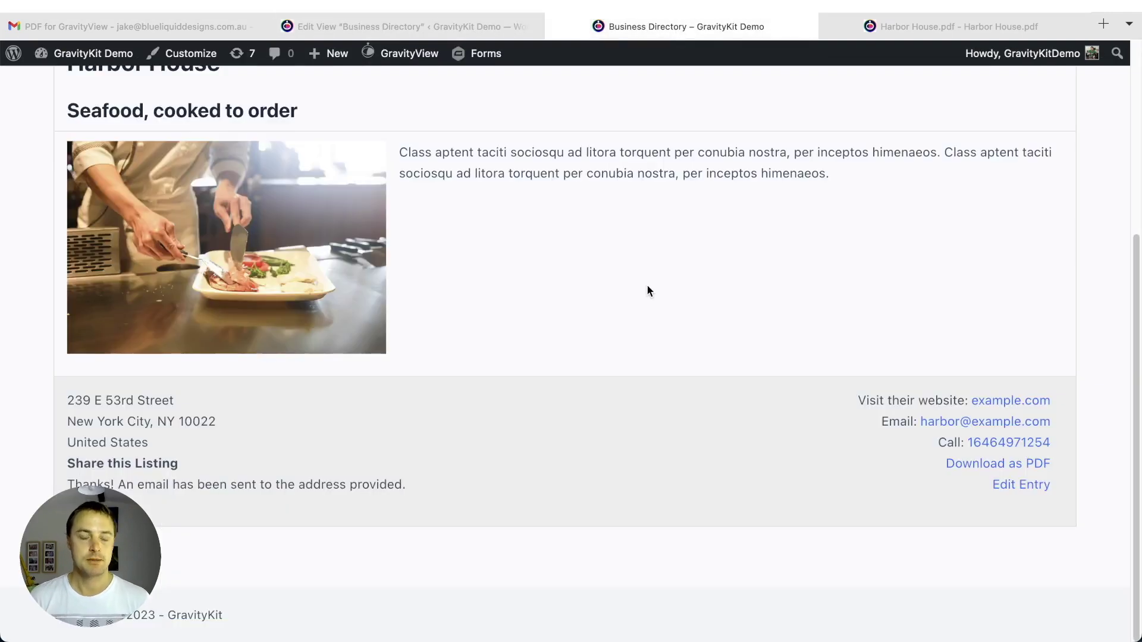
key("super+l")
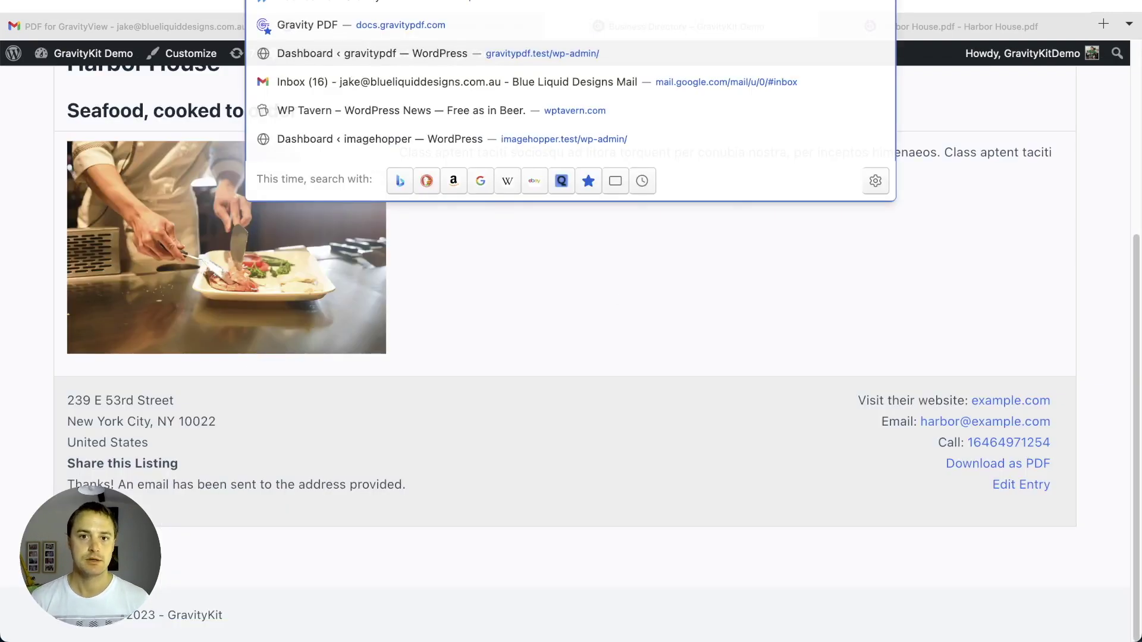
key("Escape")
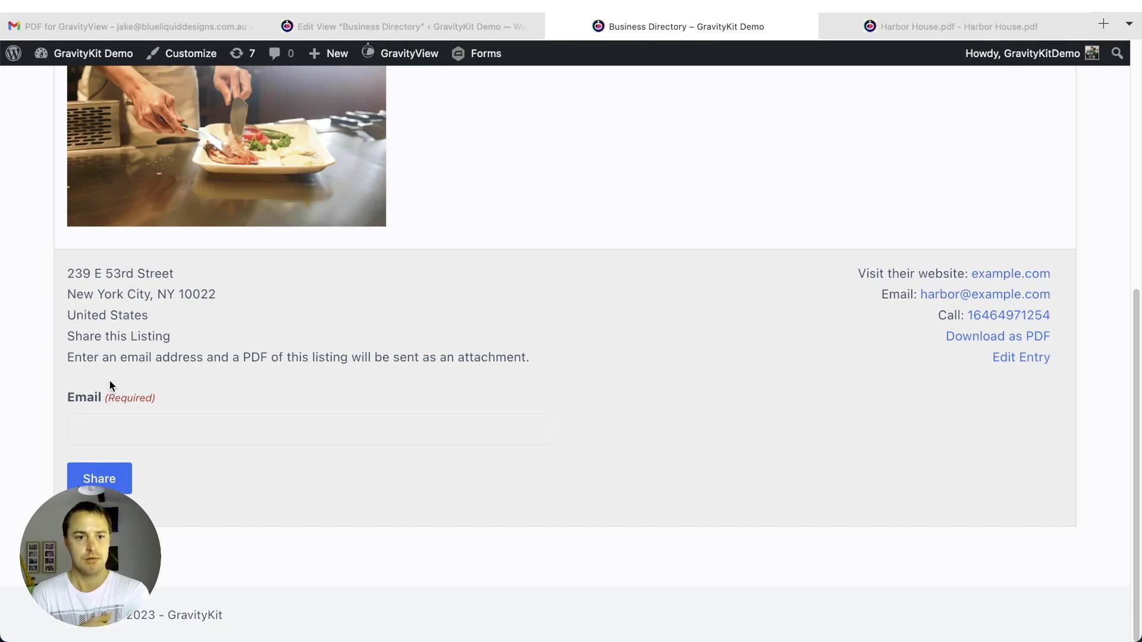
- Check the now-empty Email field of the share form and scroll back to the top
left_click(115, 419)
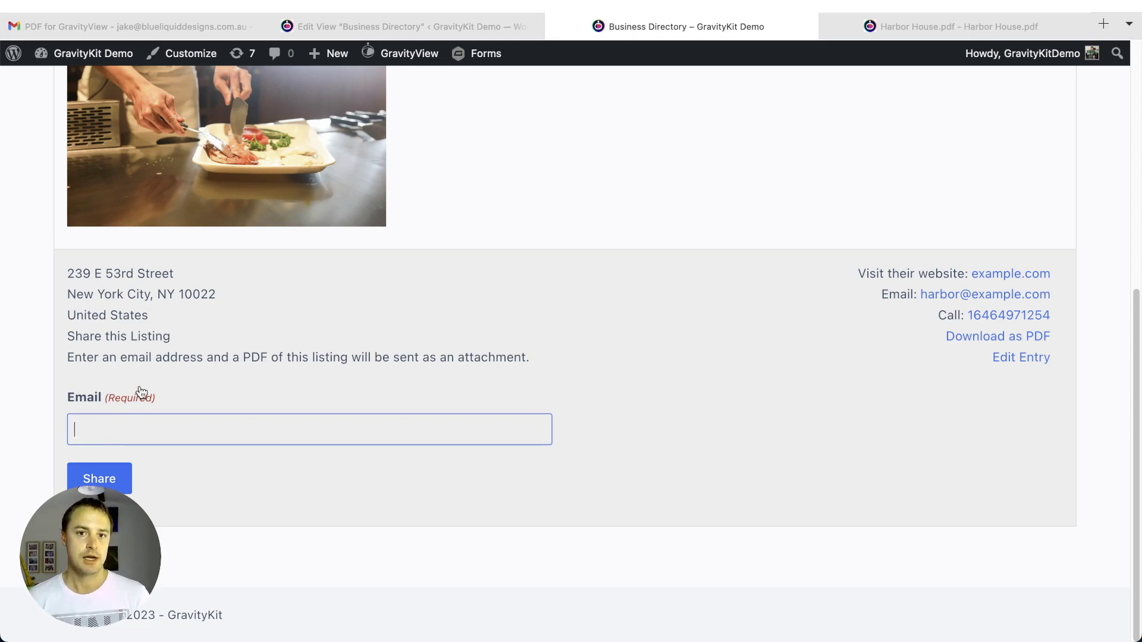
scroll(141, 392, "up", 1)
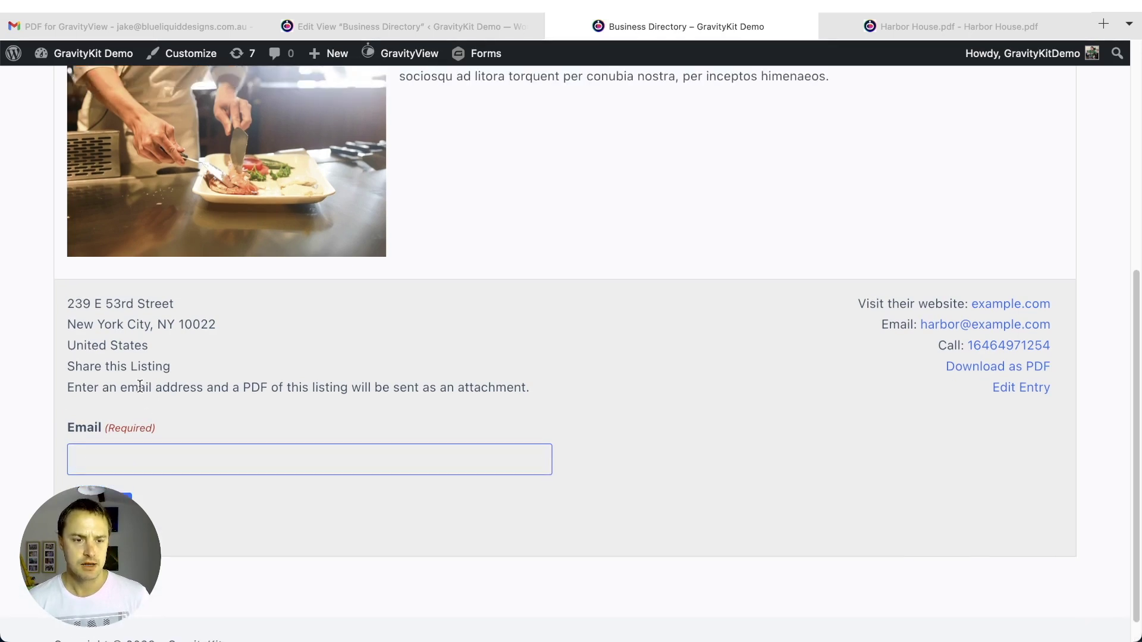
left_click(263, 344)
left_click(127, 452)
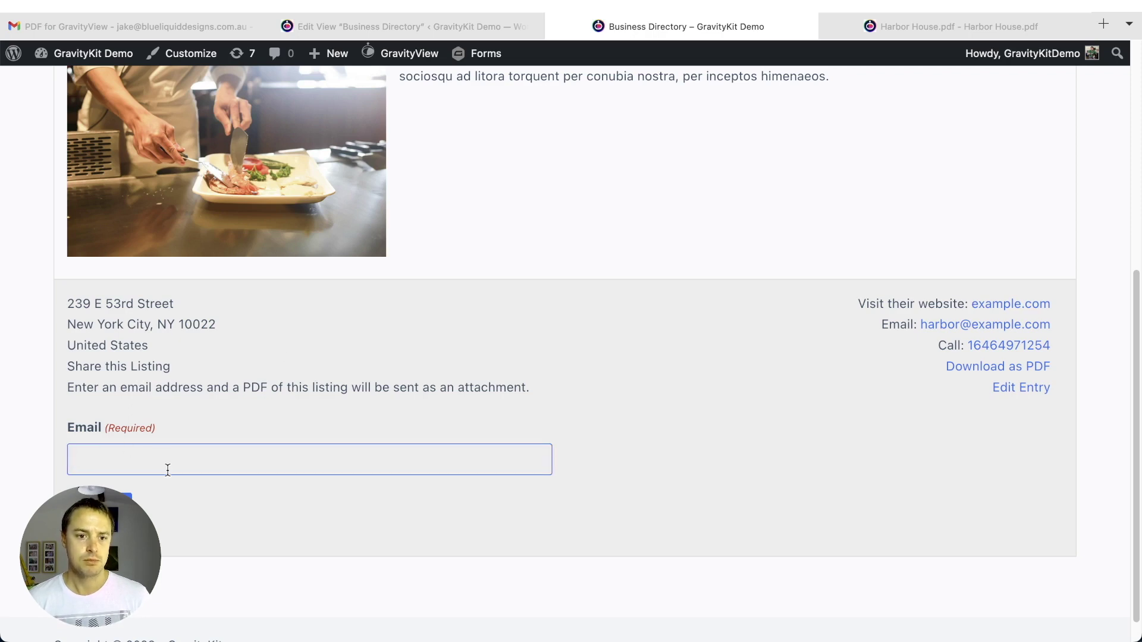
left_click(189, 436)
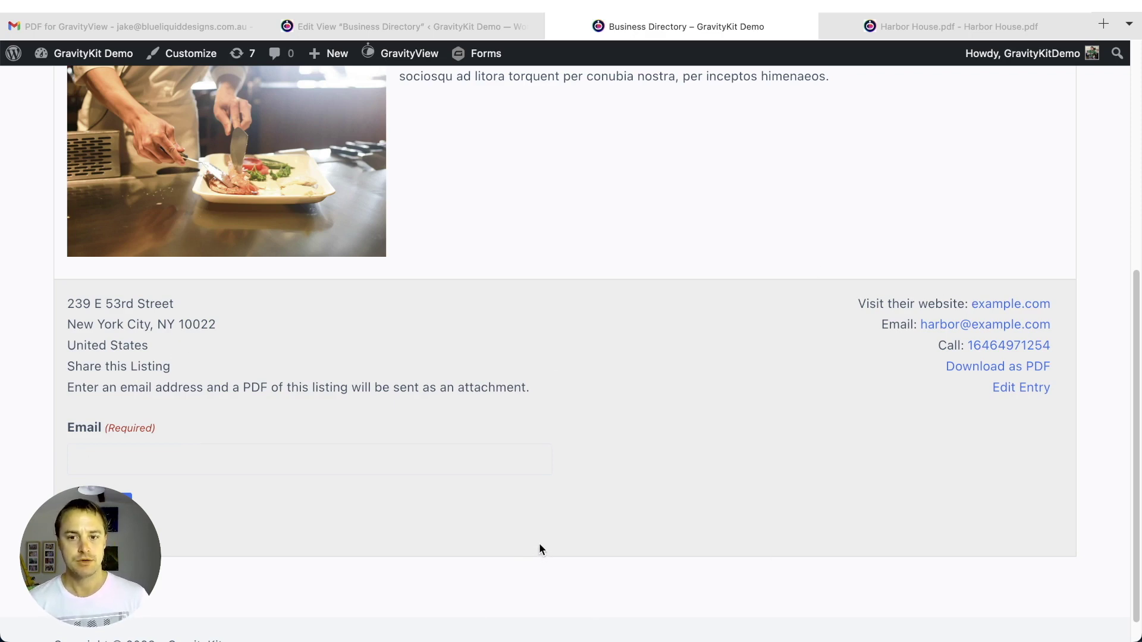
scroll(855, 437, "up", 2)
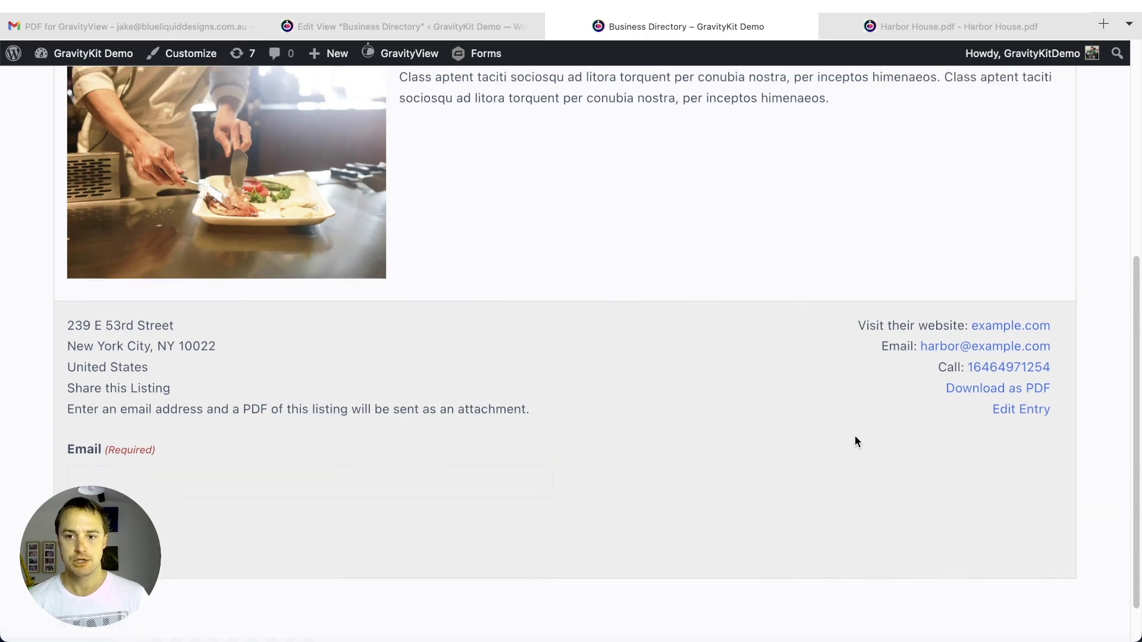
scroll(855, 441, "up", 10)
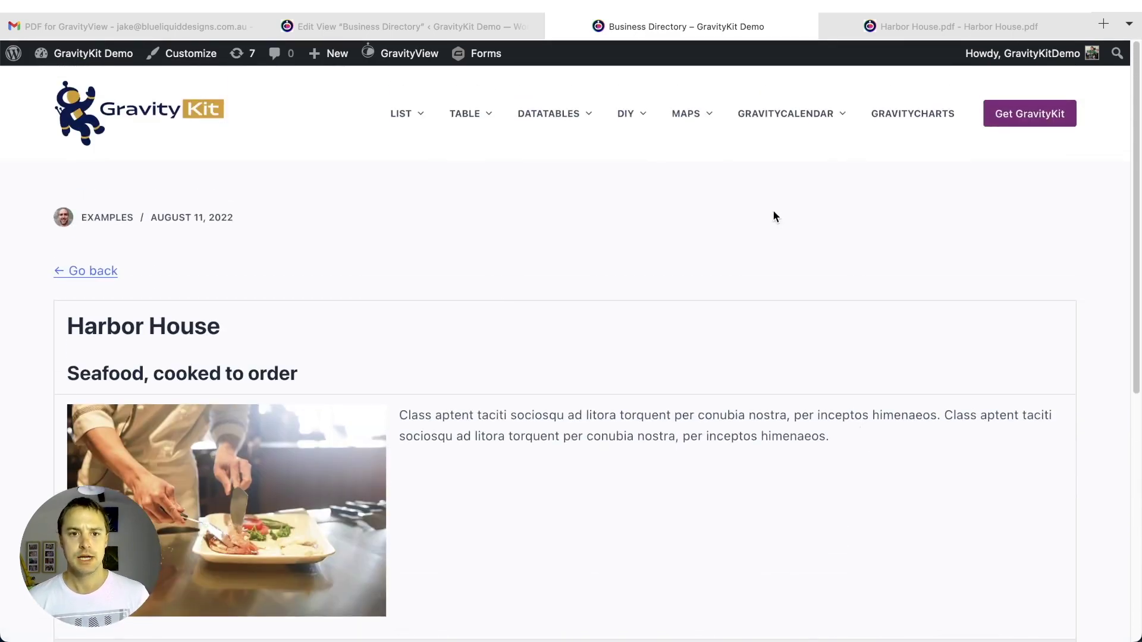
- Go to Survey Responses under the TABLE menu and view the first row's full survey
mouse_move(465, 122)
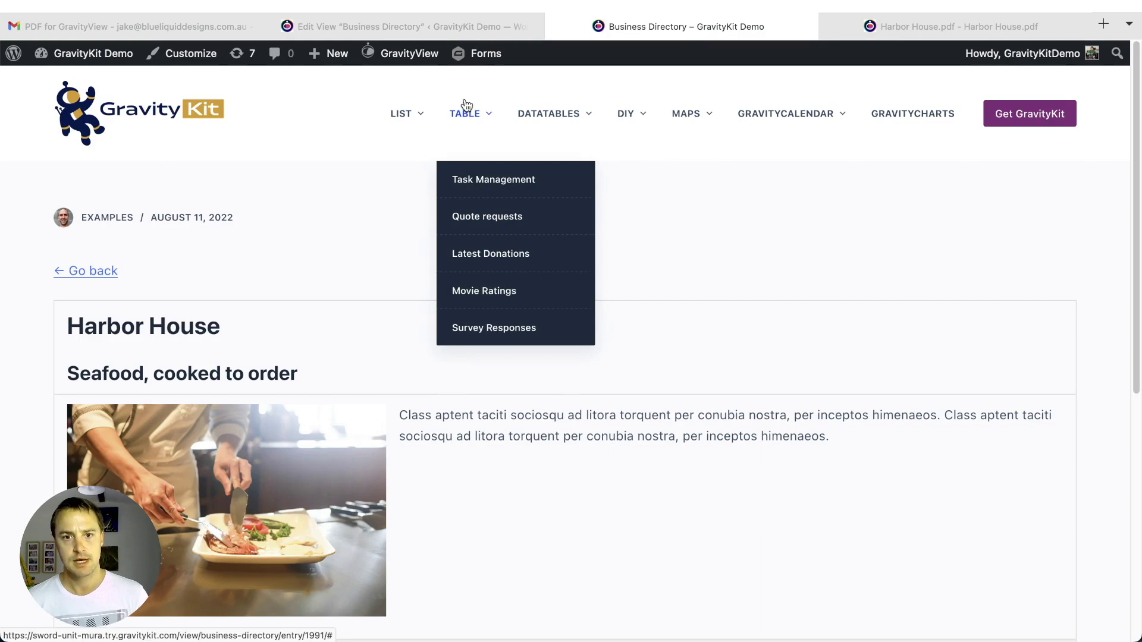
mouse_move(539, 96)
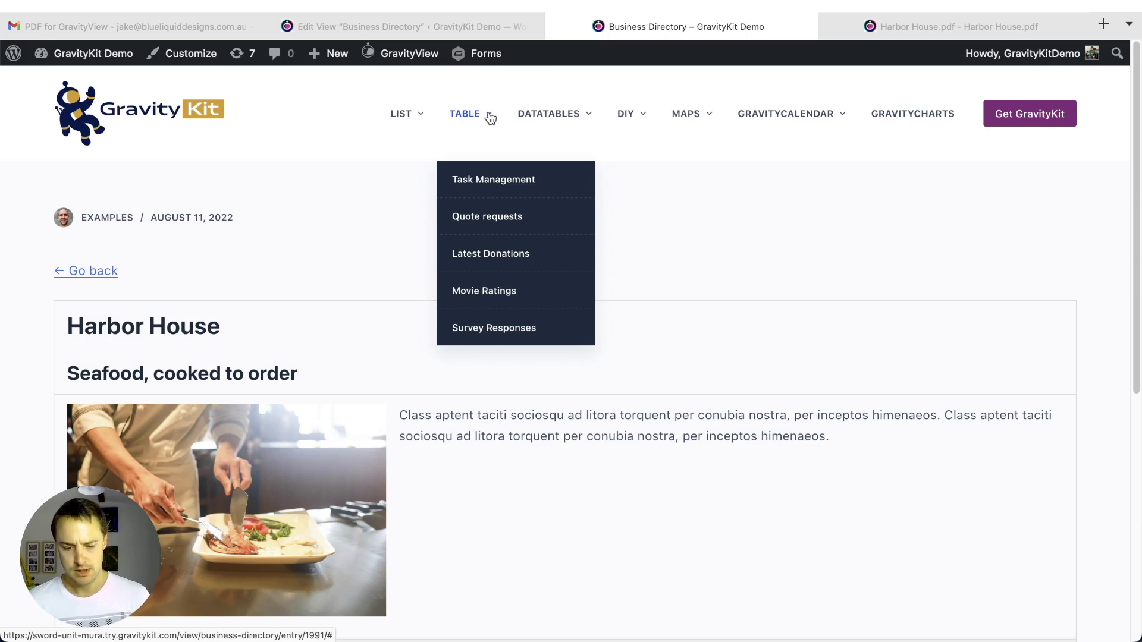
left_click(477, 330)
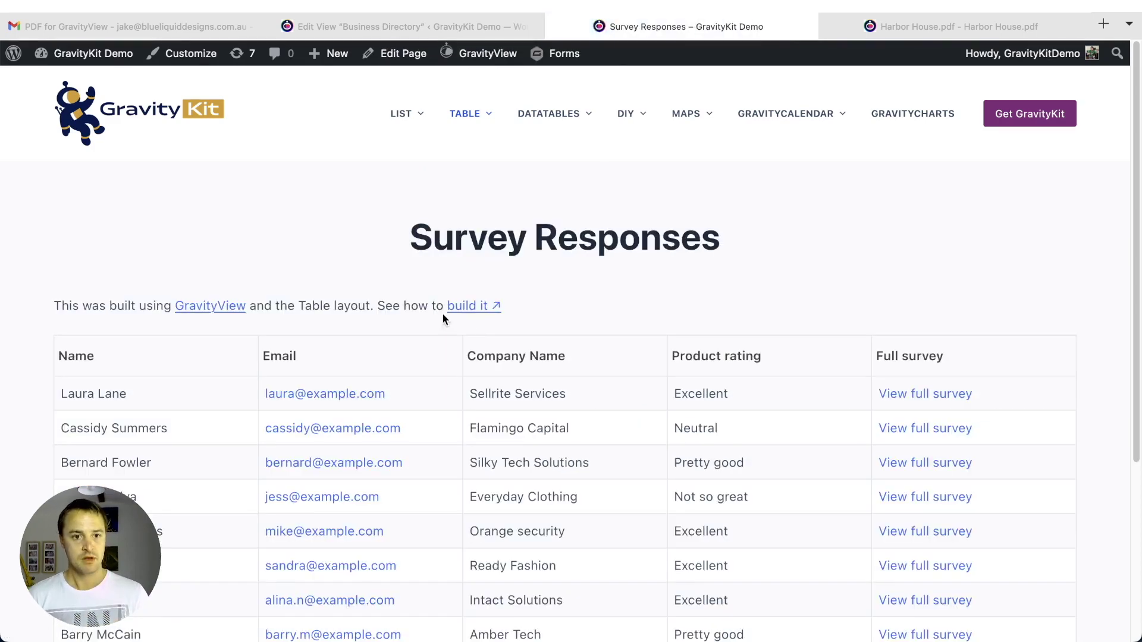
scroll(116, 356, "down", 3)
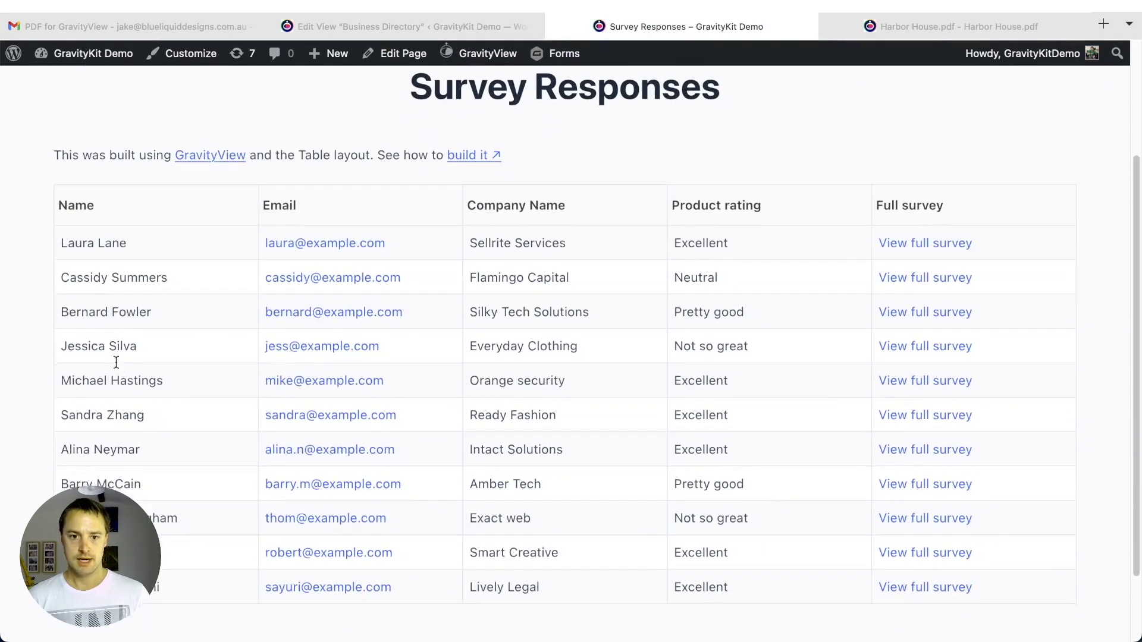
scroll(345, 432, "down", 1)
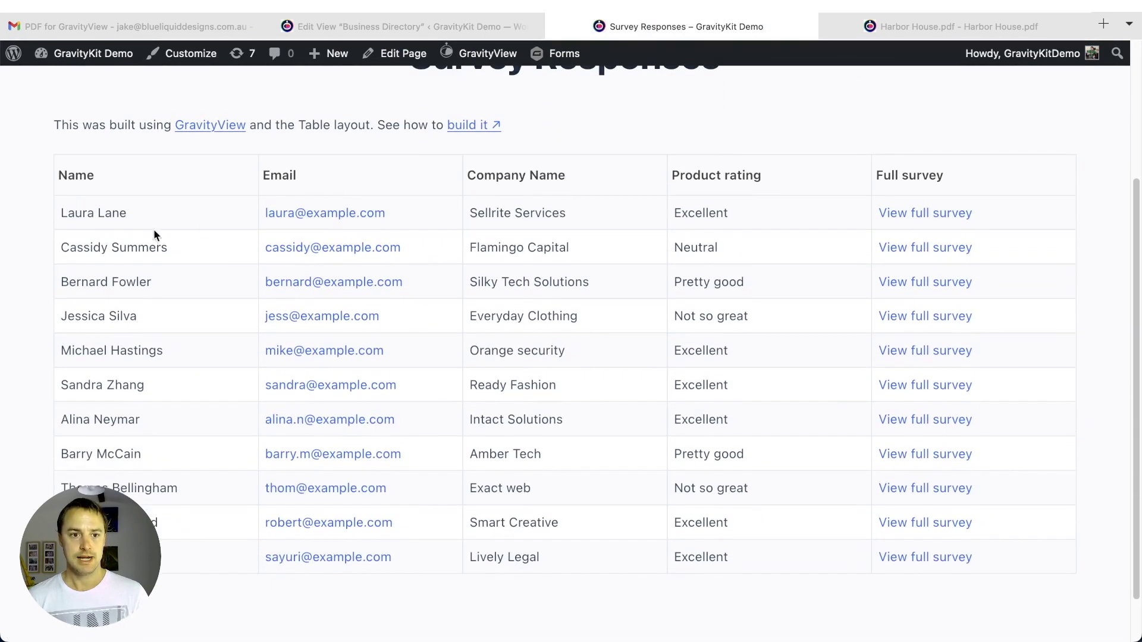
scroll(595, 202, "down", 1)
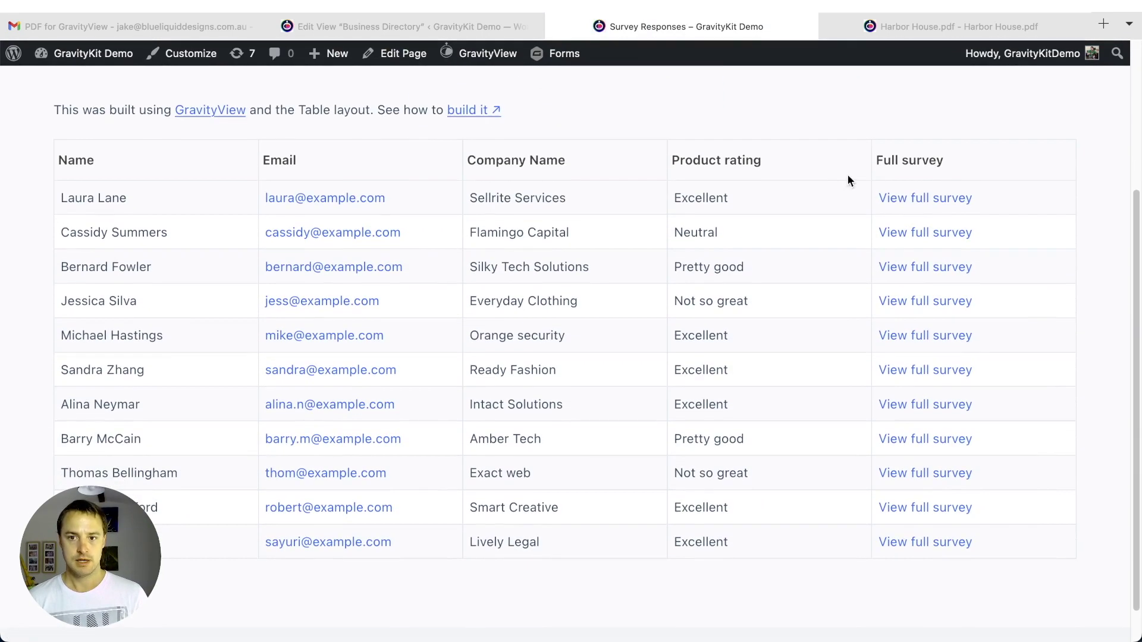
left_click(915, 199)
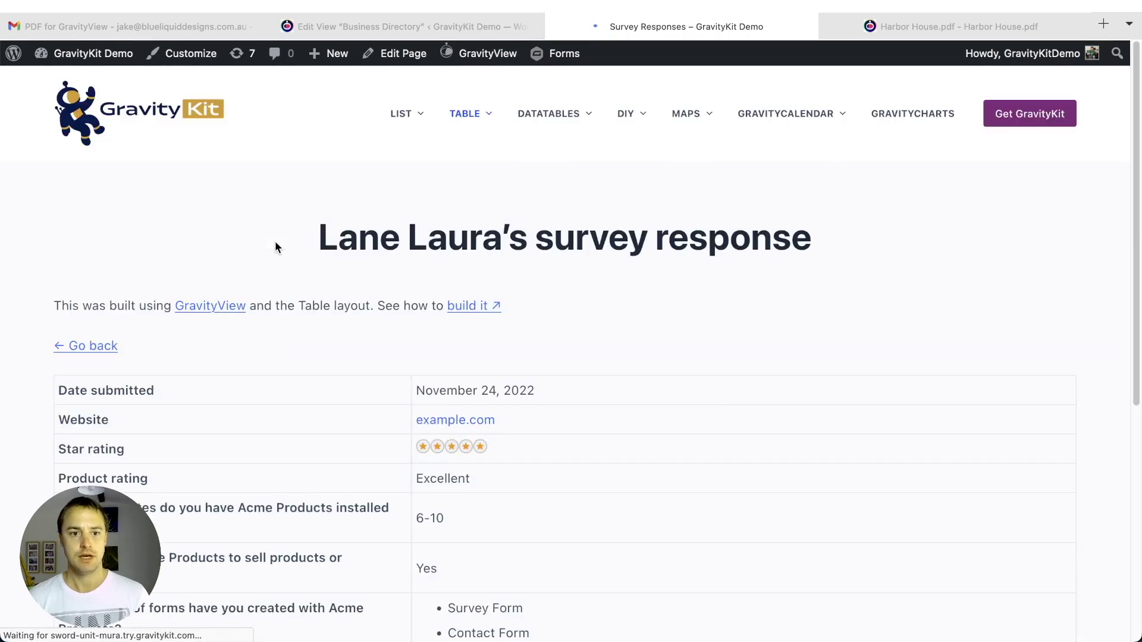
scroll(279, 252, "down", 4)
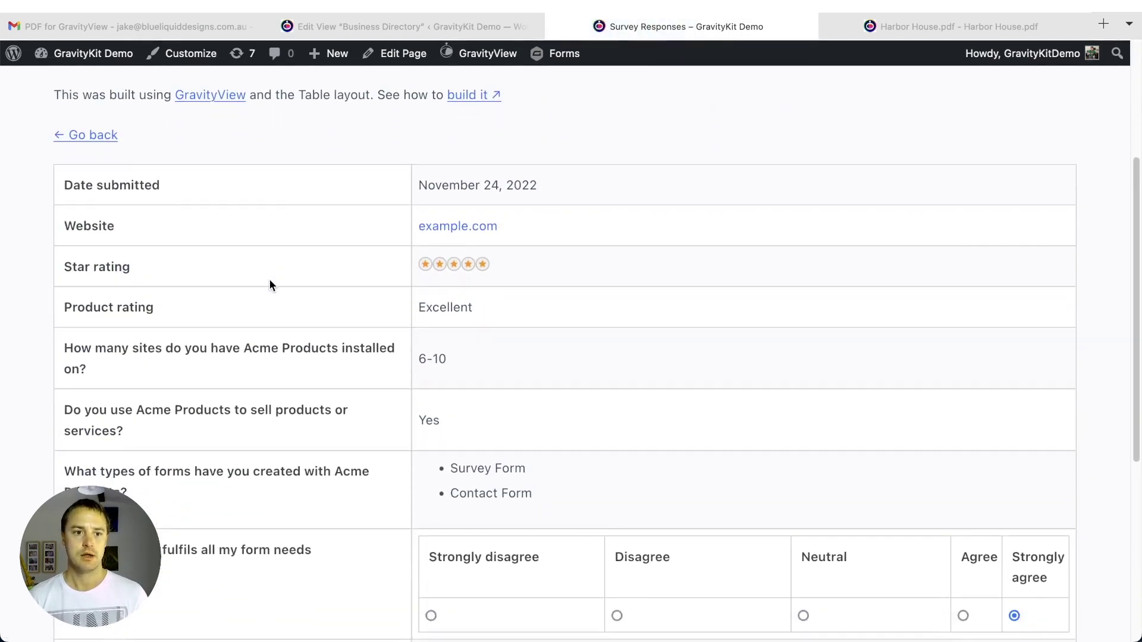
scroll(267, 186, "down", 6)
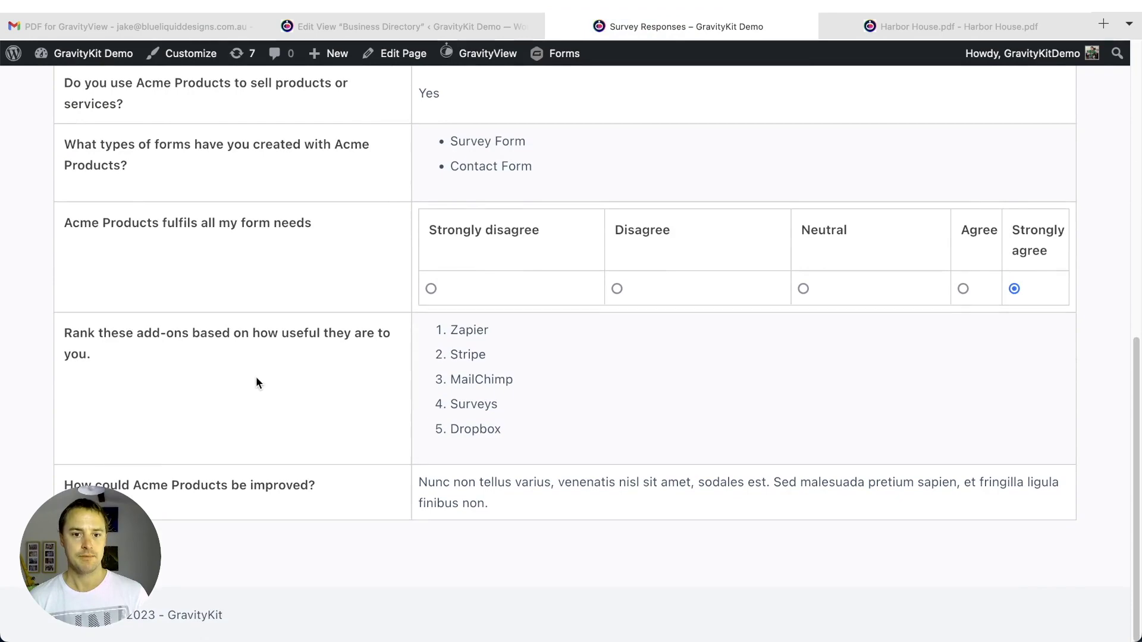
scroll(573, 127, "up", 5)
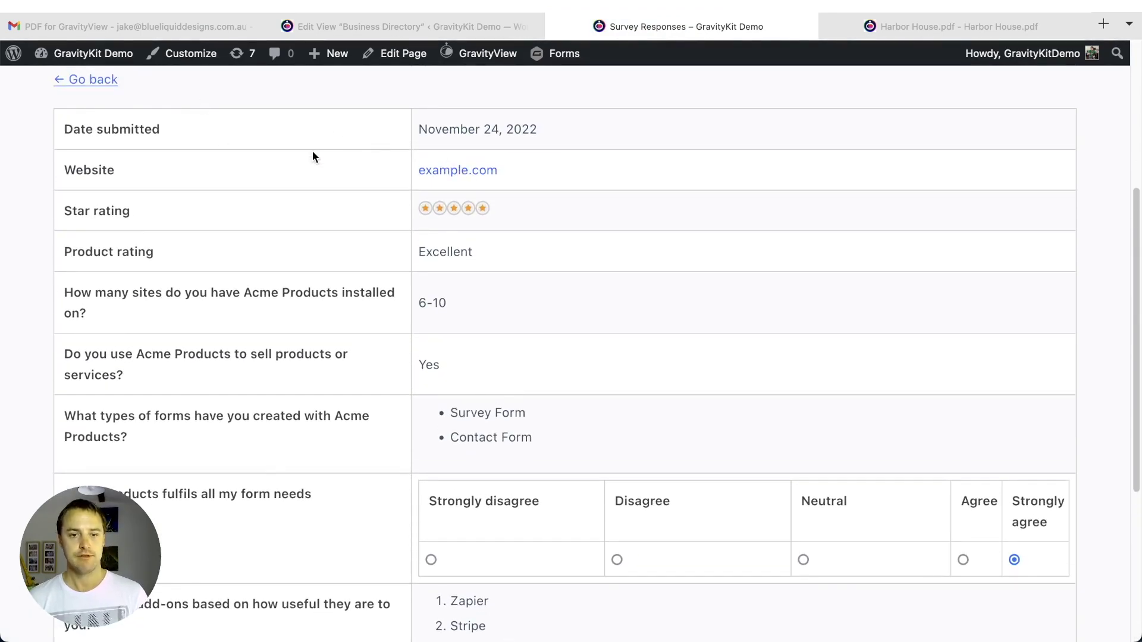
scroll(540, 134, "down", 1)
scroll(908, 327, "down", 5)
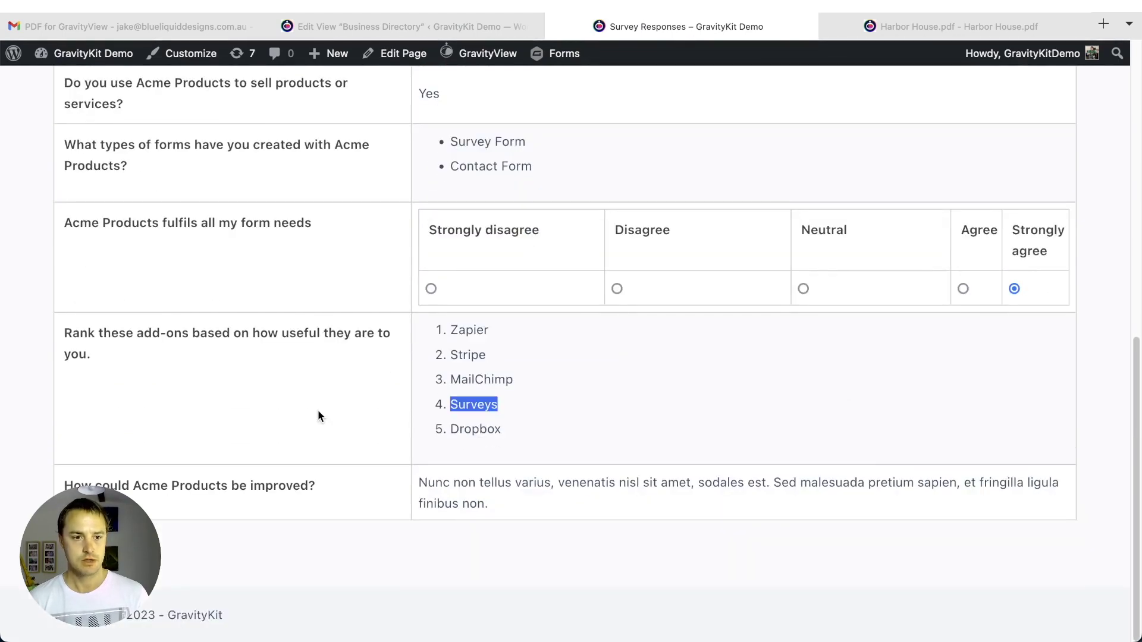
scroll(318, 408, "up", 5)
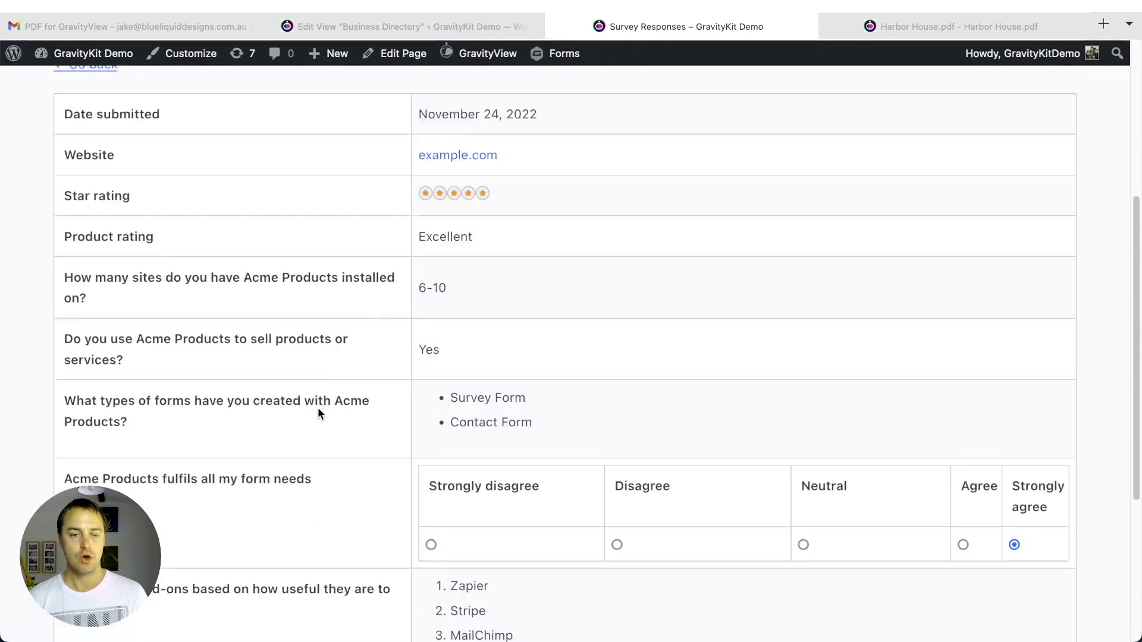
scroll(318, 408, "up", 5)
scroll(592, 329, "down", 1)
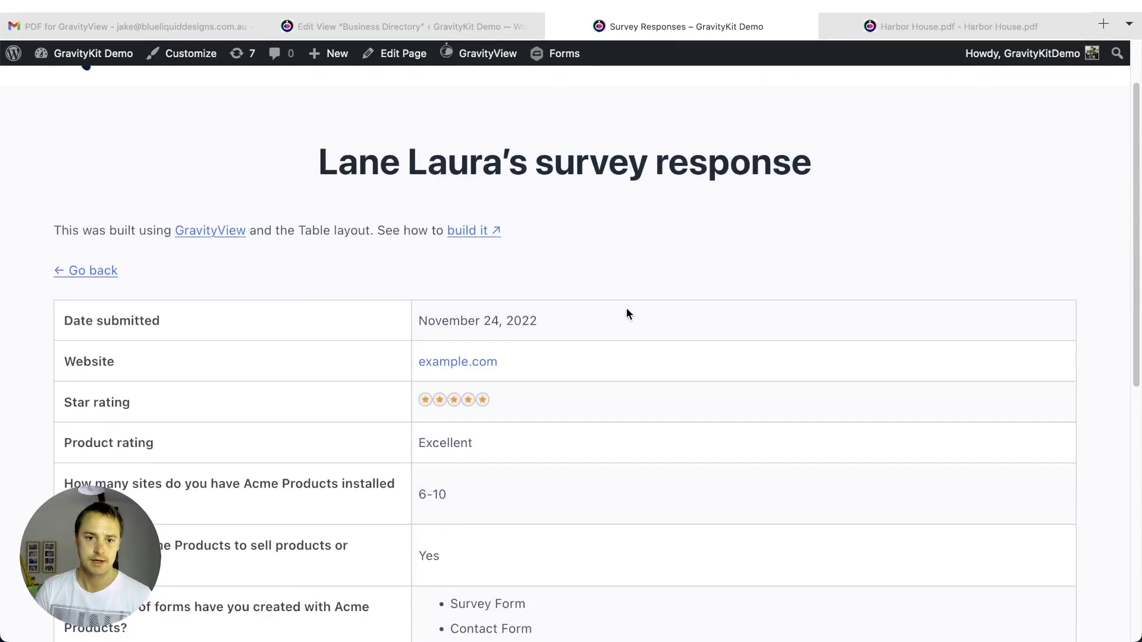
scroll(888, 328, "down", 1)
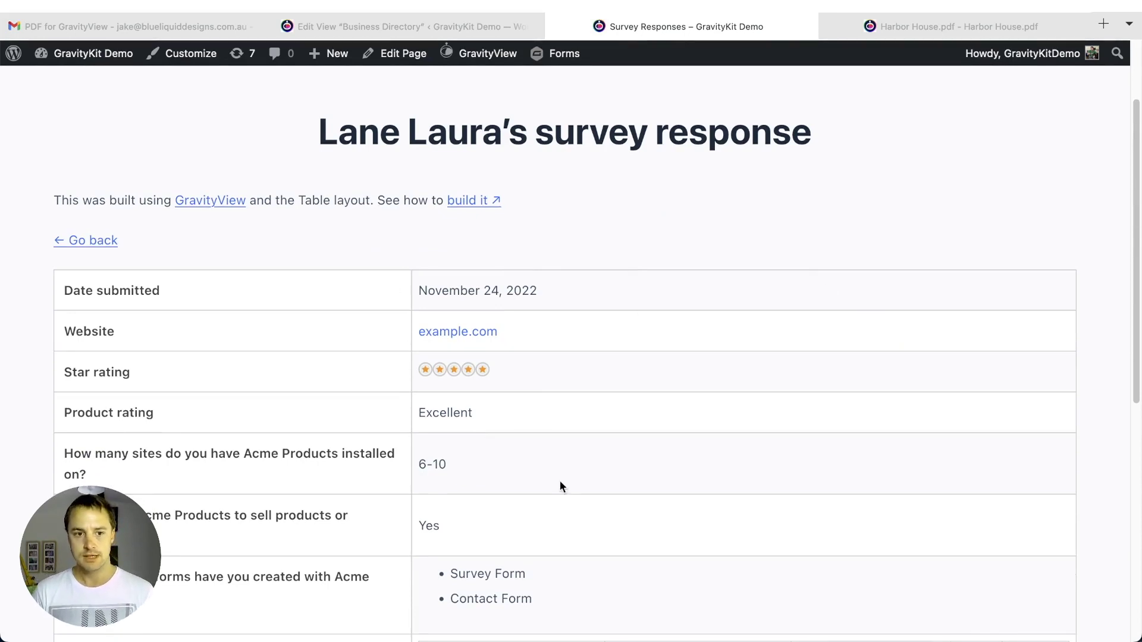
scroll(447, 394, "down", 1)
scroll(453, 387, "down", 1)
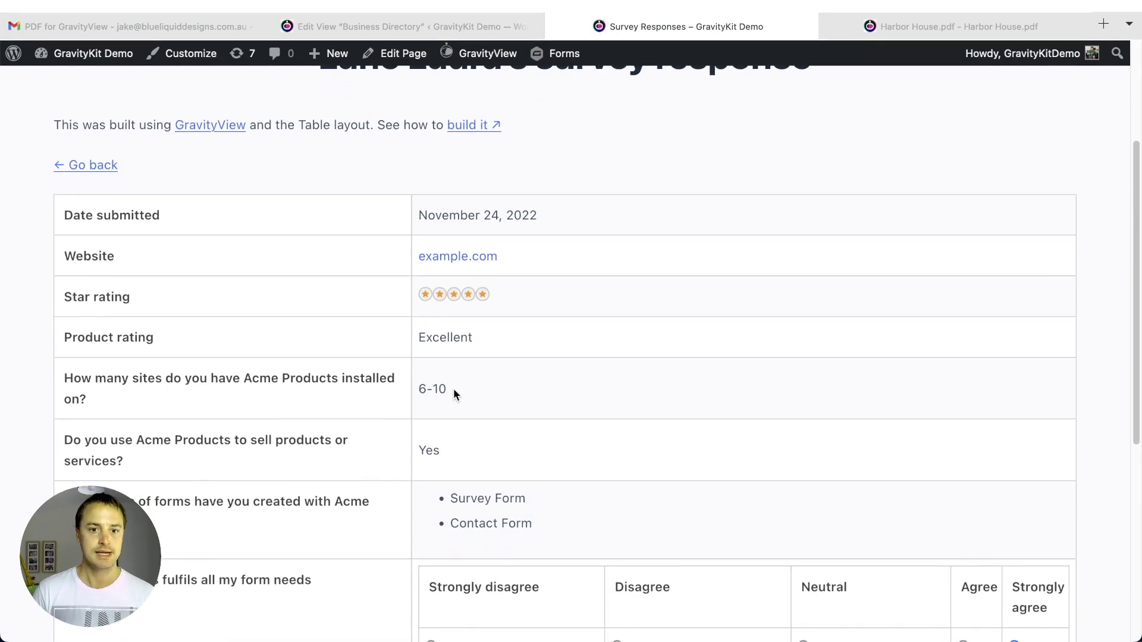
scroll(453, 388, "down", 3)
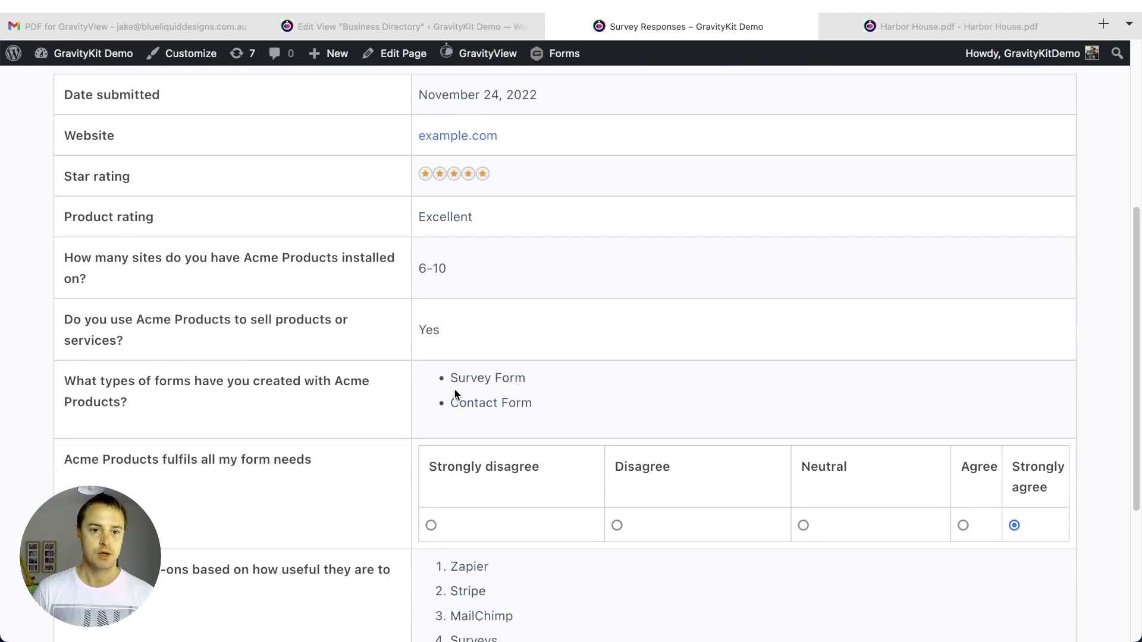
scroll(451, 394, "down", 1)
scroll(448, 398, "up", 5)
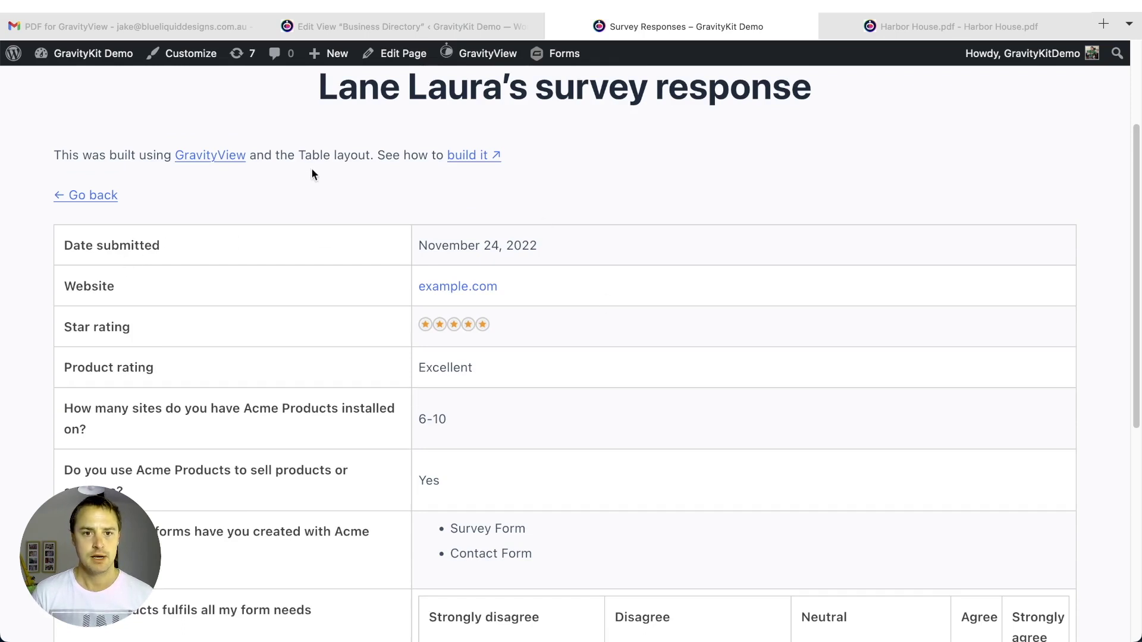
mouse_move(479, 53)
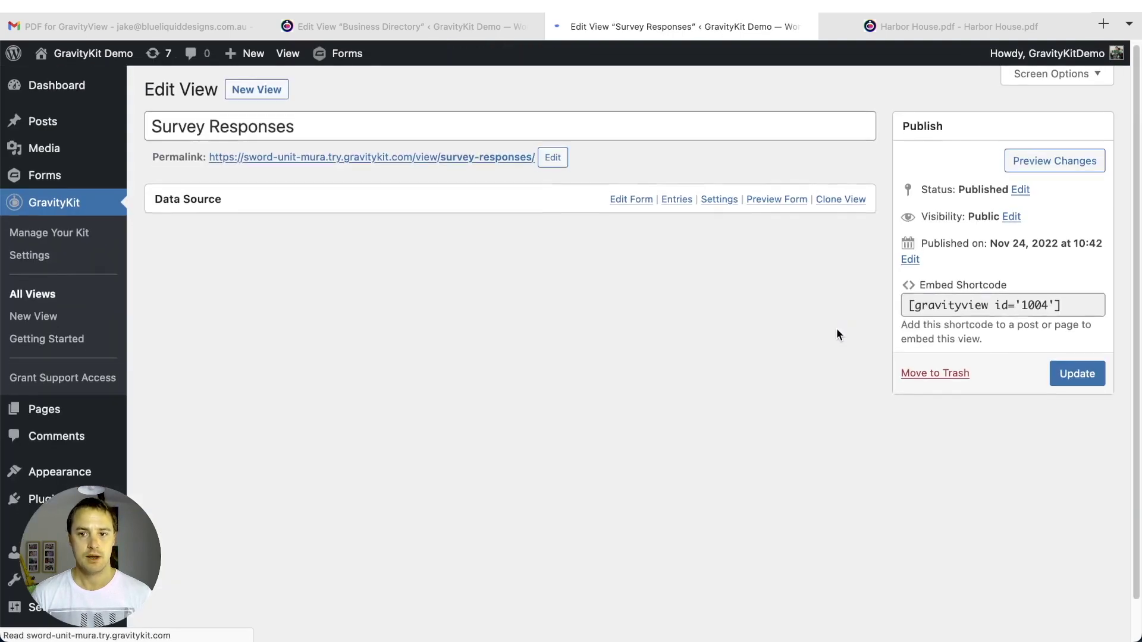
- Add the Share Single Entry PDF field to the single-entry layout
scroll(837, 334, "down", 7)
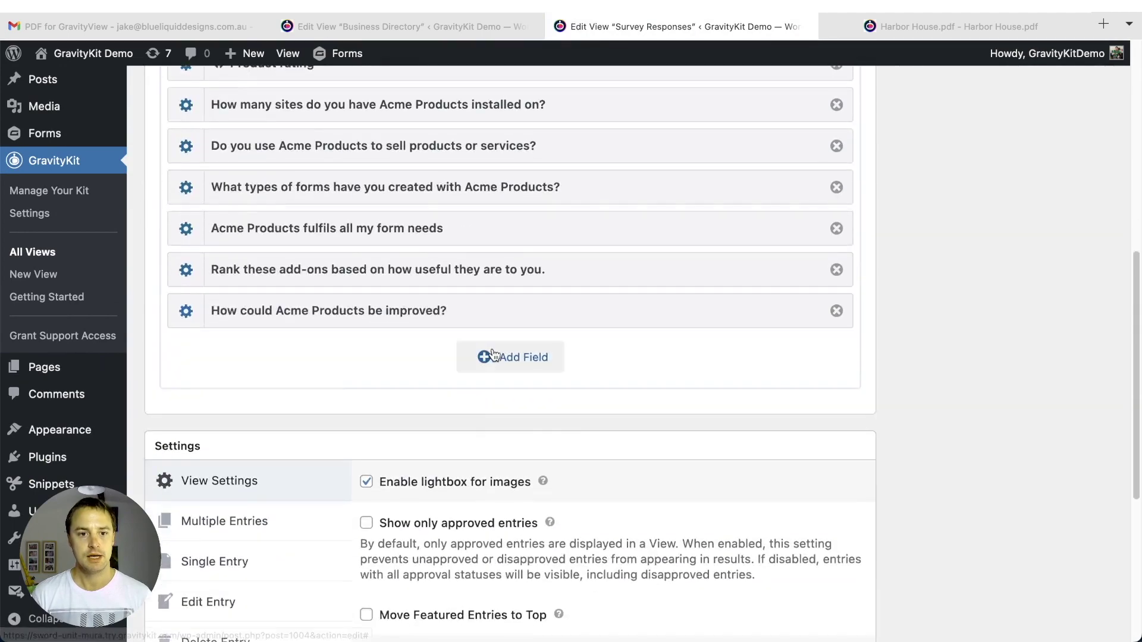
left_click(497, 357)
type("pdf")
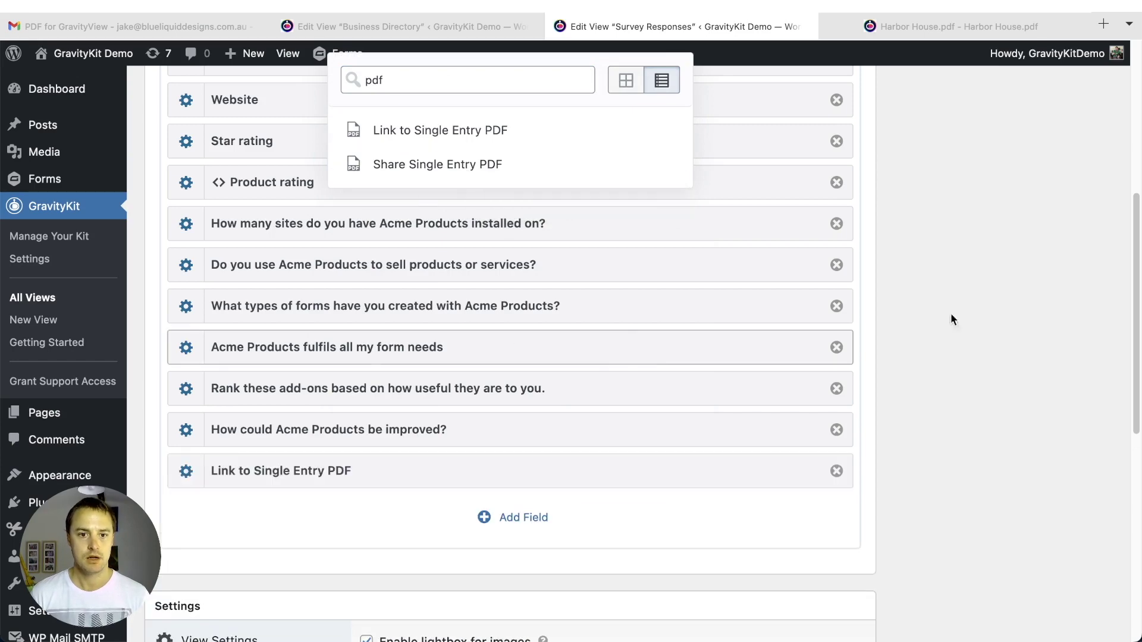
left_click(1015, 333)
scroll(1013, 330, "down", 8)
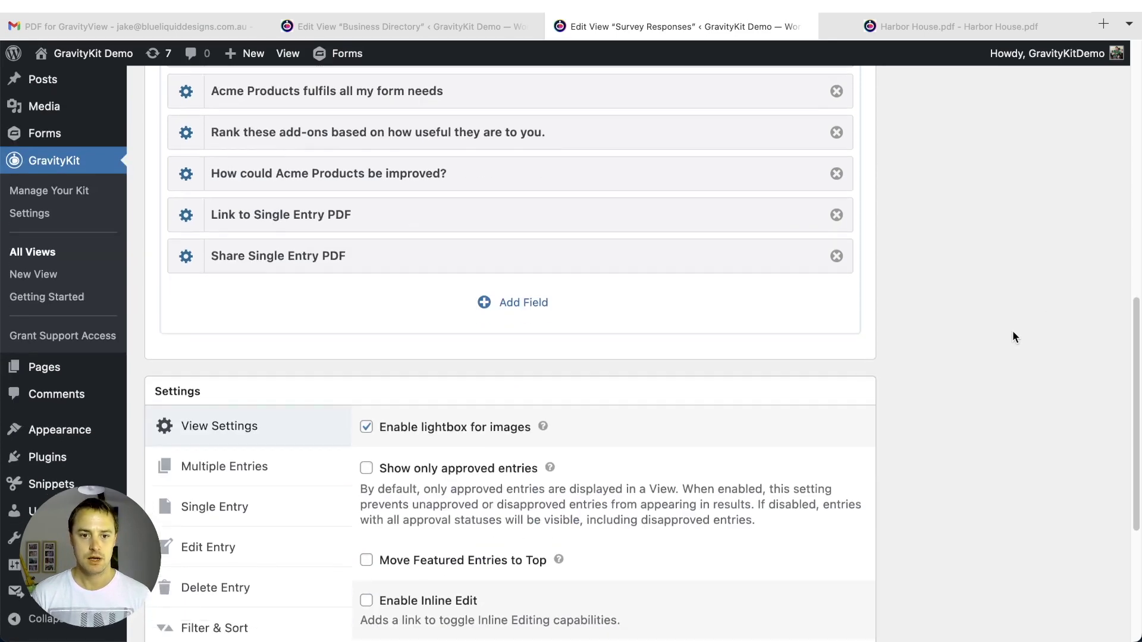
scroll(987, 342, "down", 1)
- Review the Single Entry PDF settings, Update the view, and open it on the live site
left_click(261, 459)
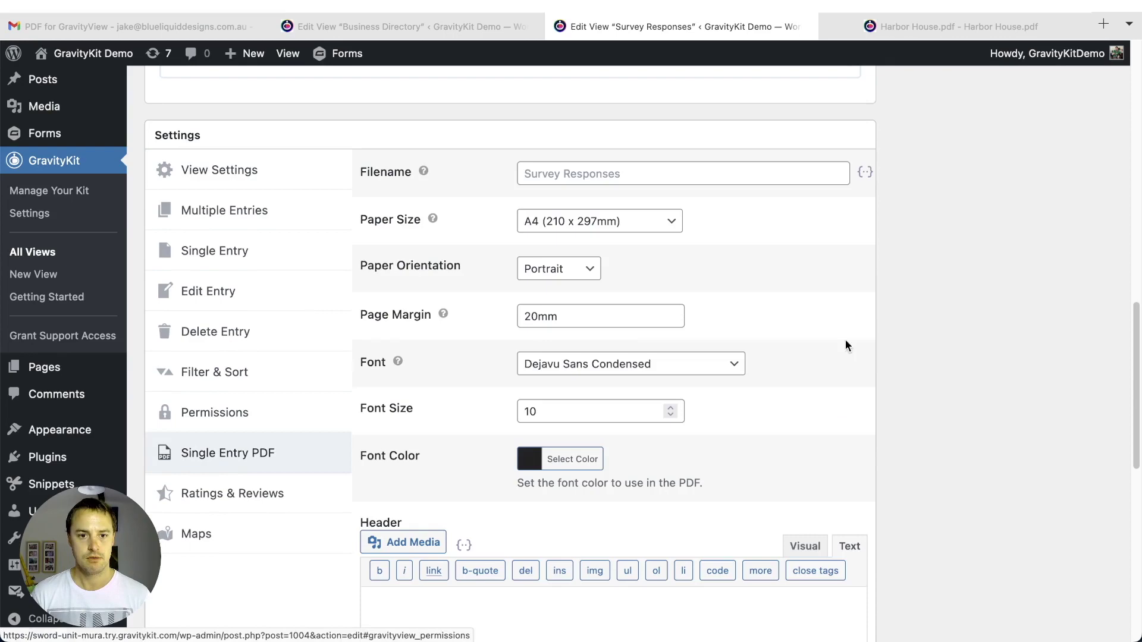
scroll(947, 320, "down", 5)
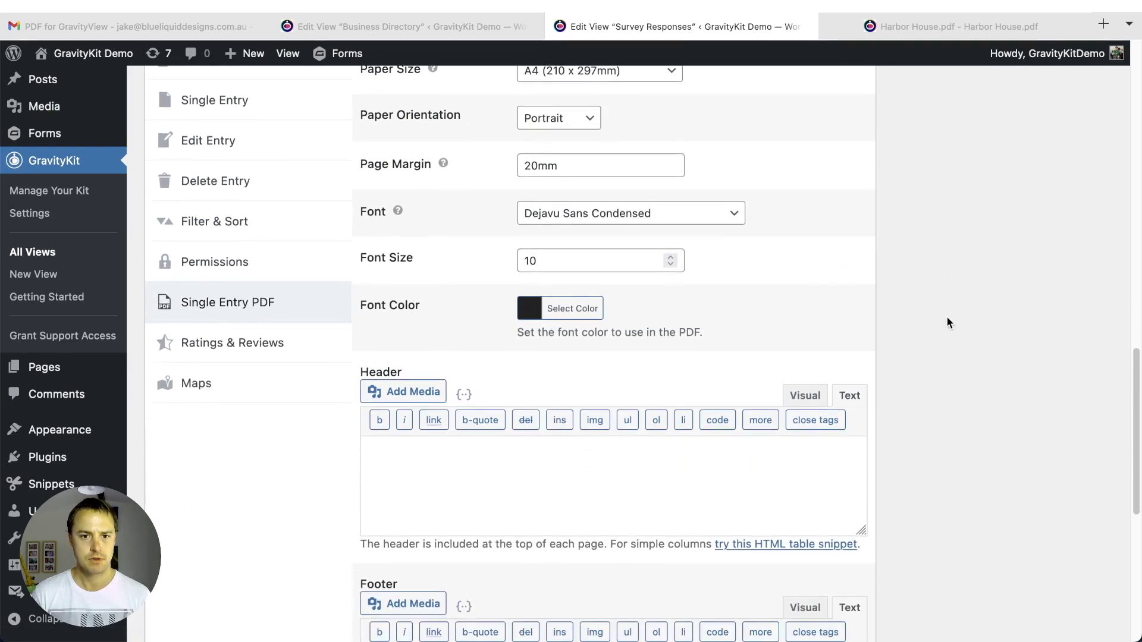
scroll(948, 323, "down", 10)
scroll(947, 323, "up", 20)
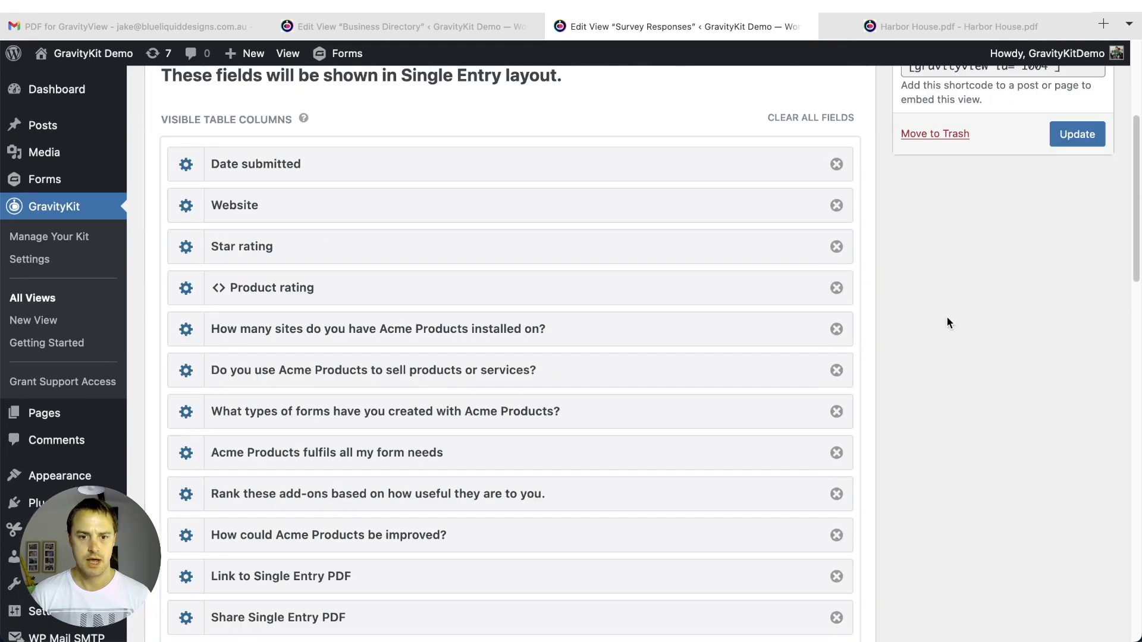
left_click(1068, 134)
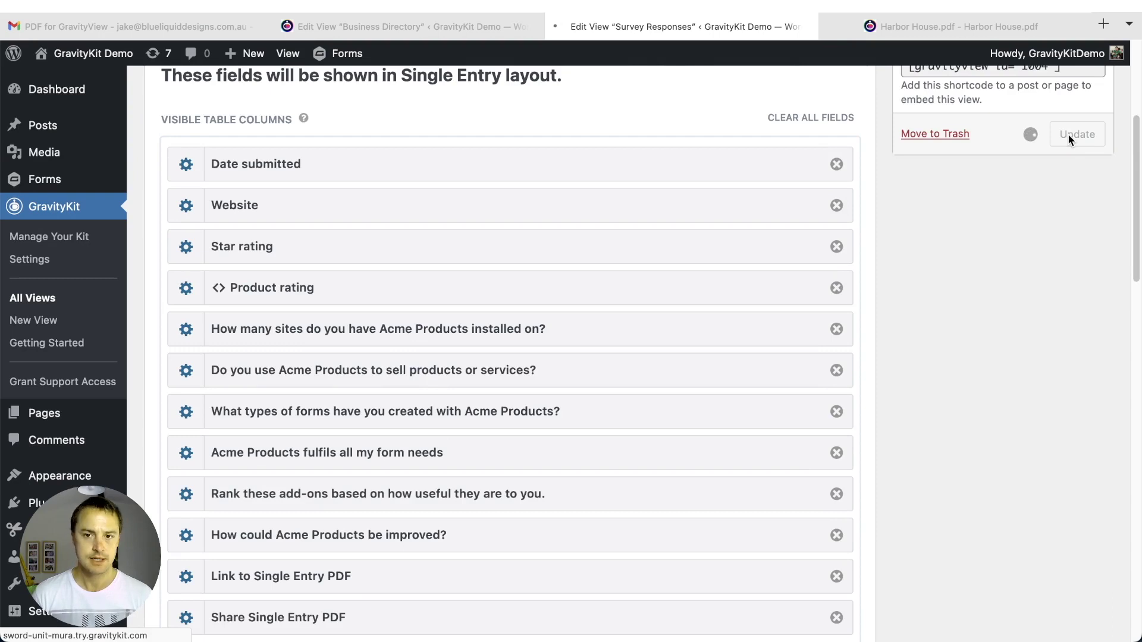
left_click(1084, 27)
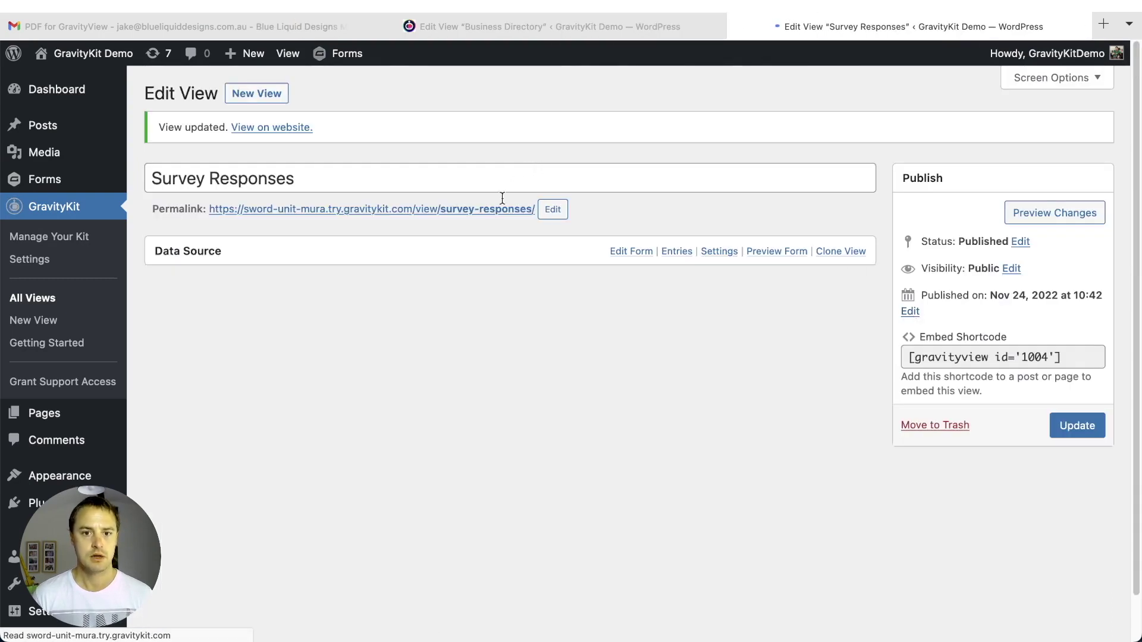
left_click(490, 210)
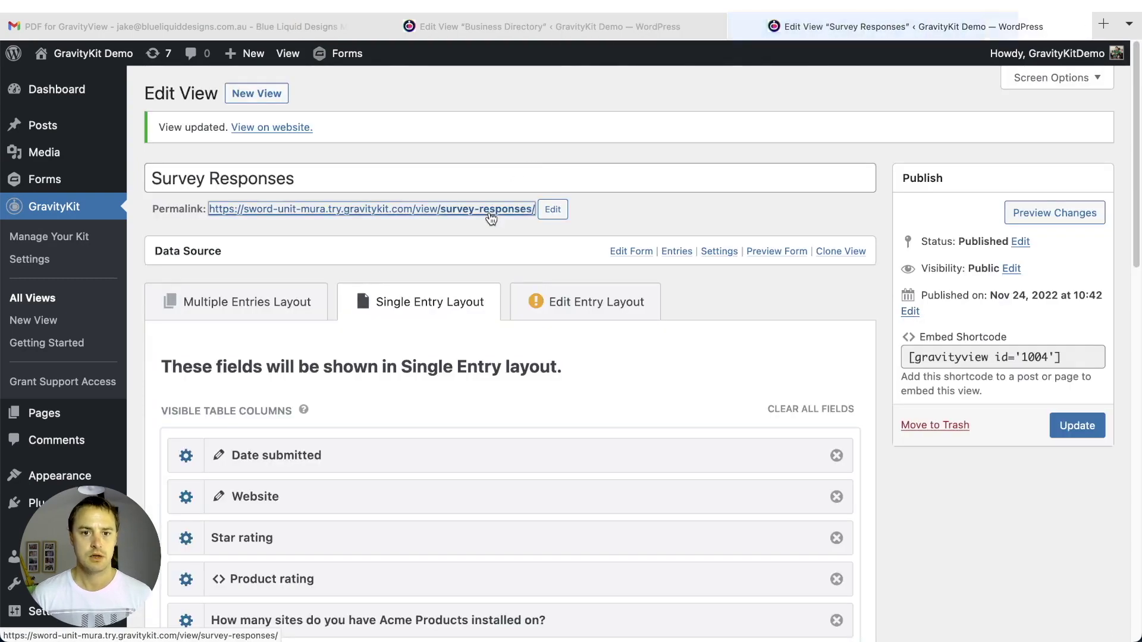
- Scroll the live survey response down to its View PDF link and Share this Listing form
left_click(717, 26)
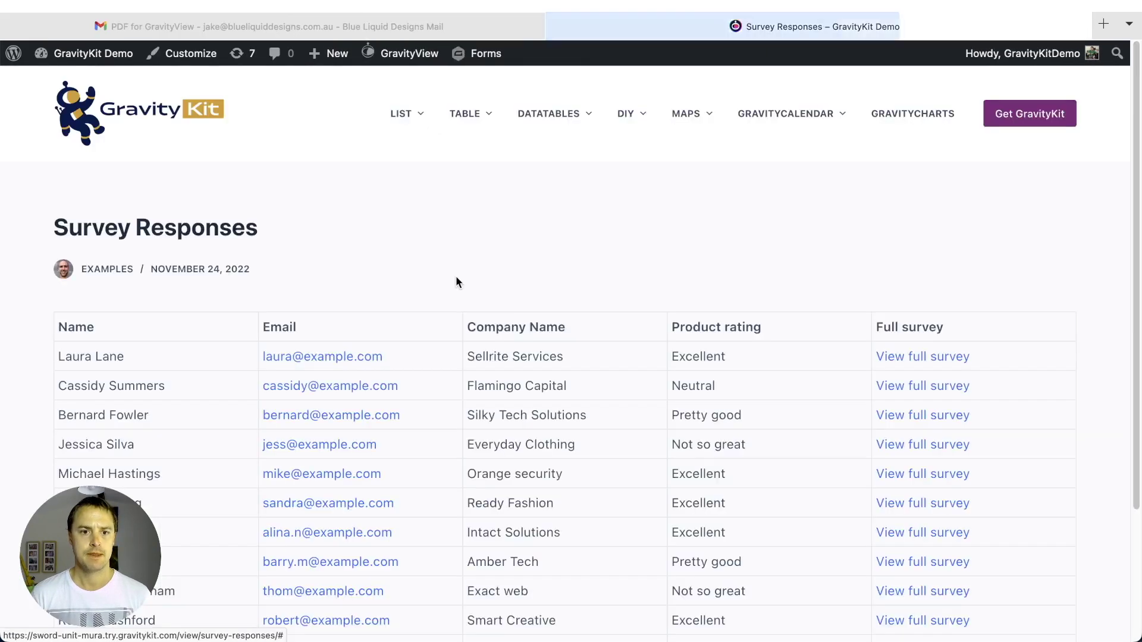
scroll(696, 315, "down", 1)
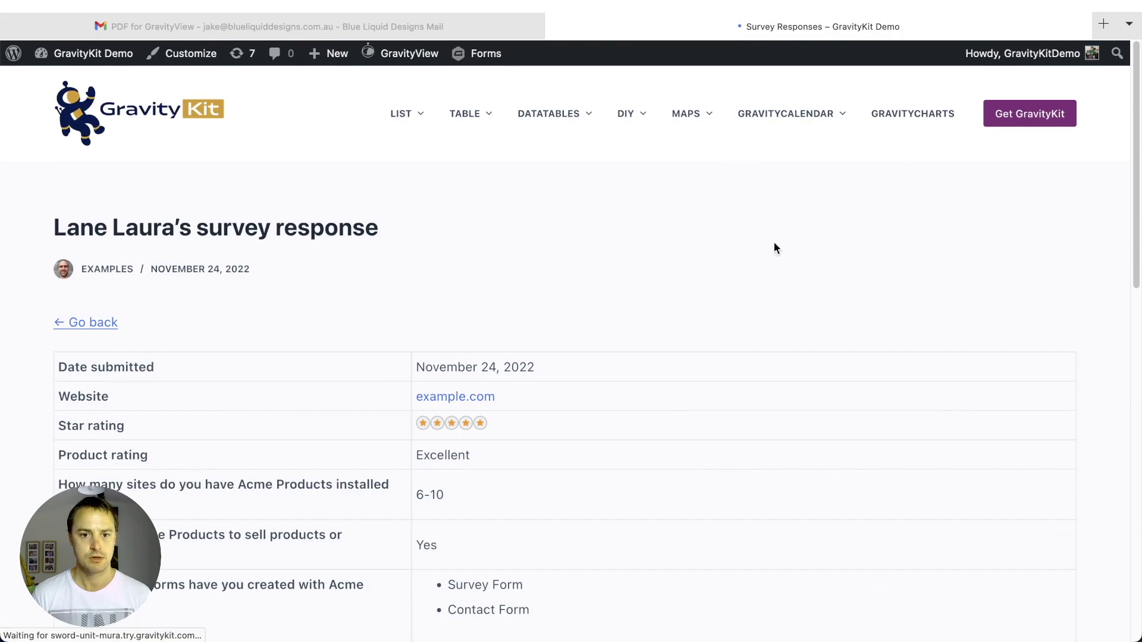
scroll(726, 286, "down", 10)
scroll(724, 288, "up", 10)
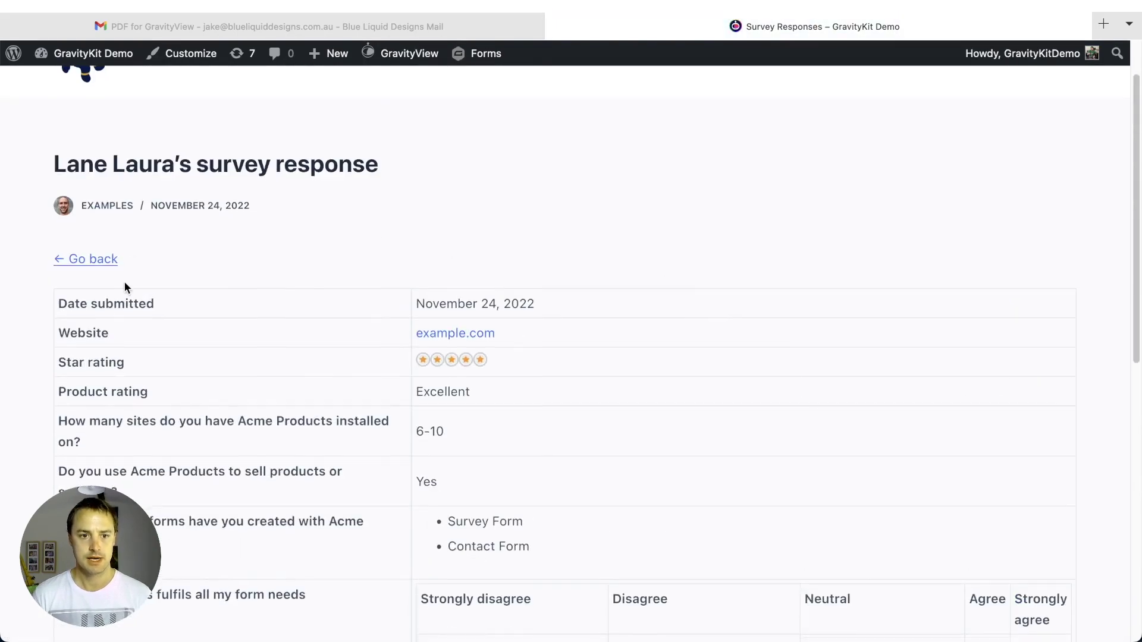
scroll(125, 288, "down", 3)
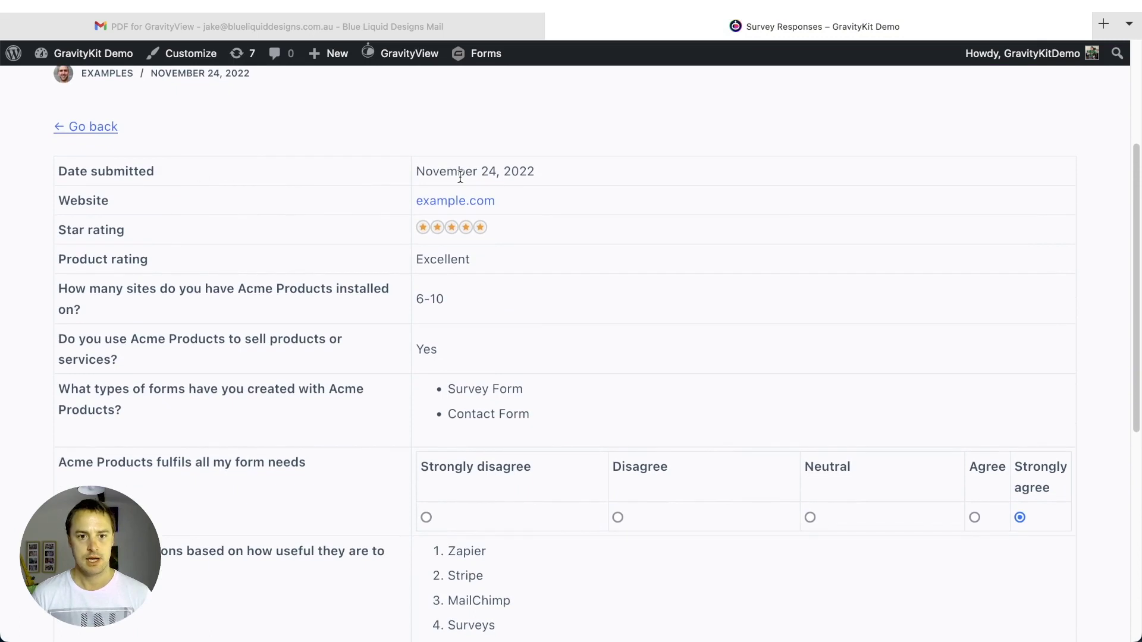
scroll(541, 202, "down", 1)
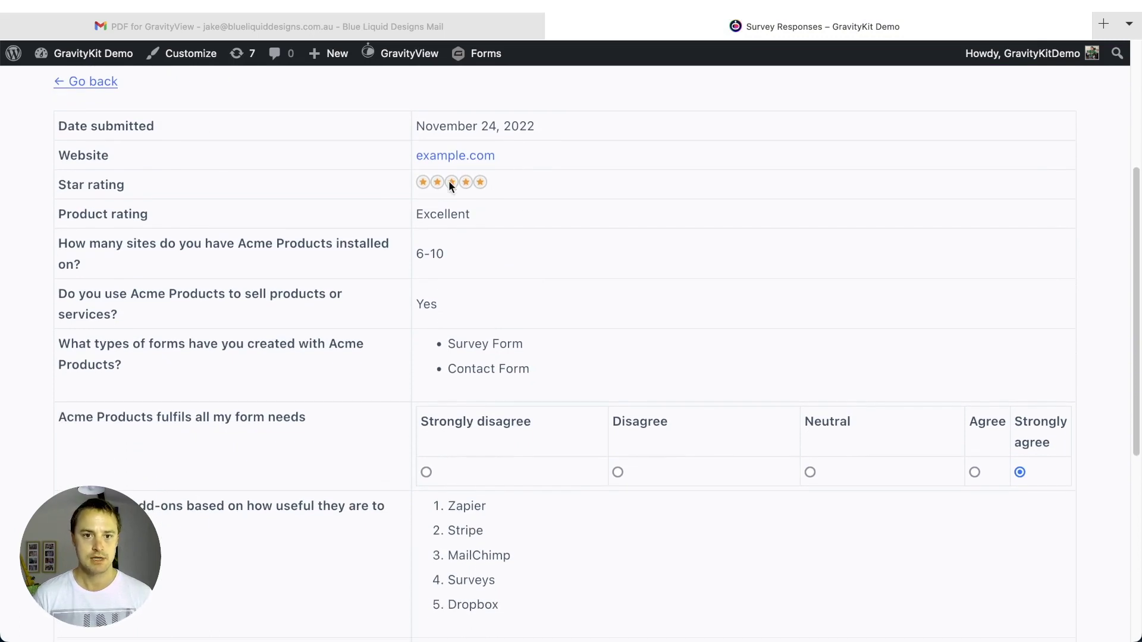
scroll(522, 181, "down", 2)
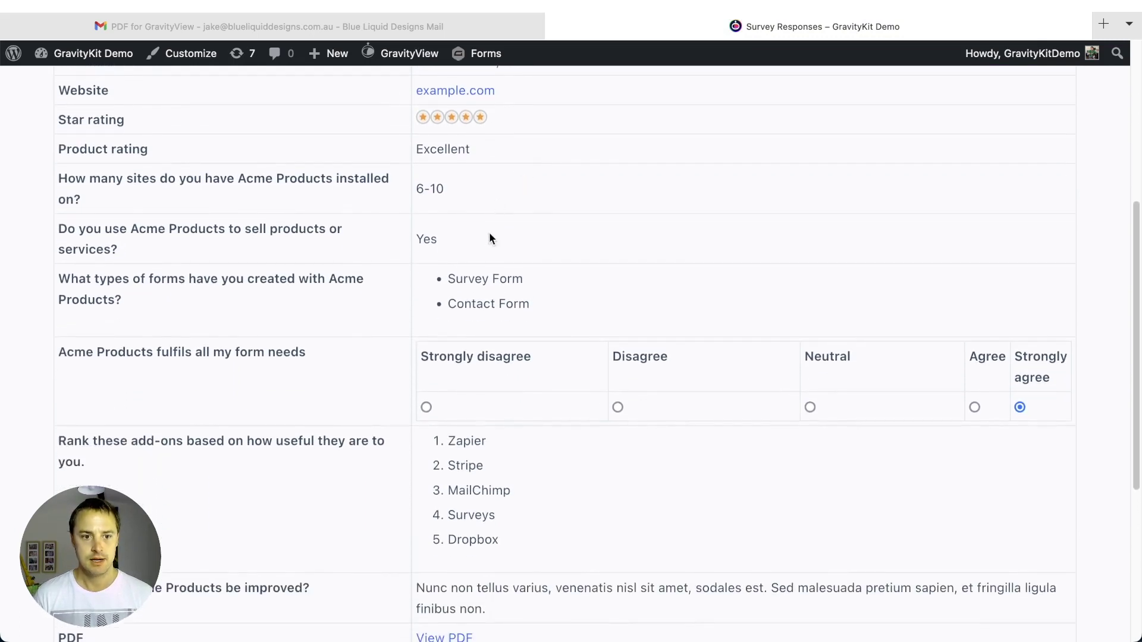
scroll(489, 239, "down", 2)
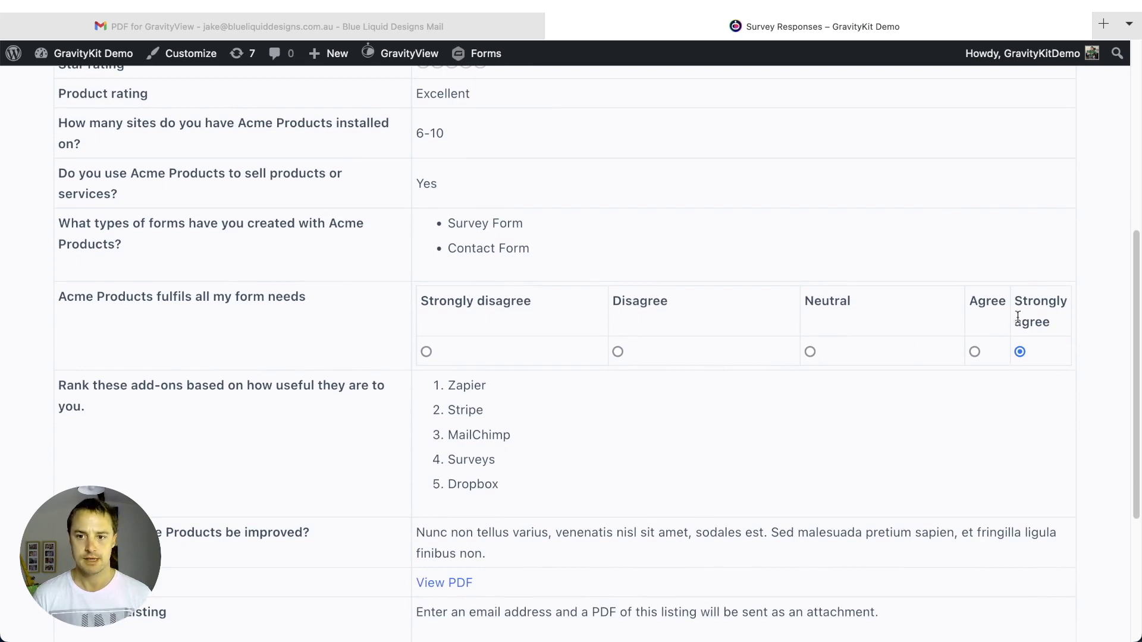
scroll(1034, 344, "down", 2)
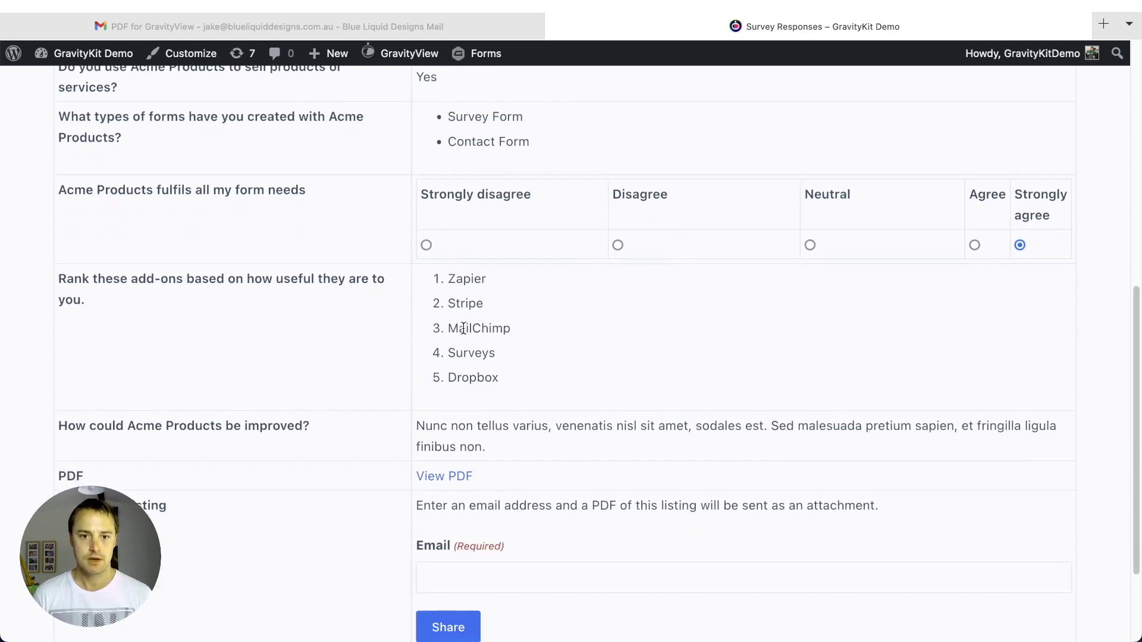
scroll(476, 345, "down", 1)
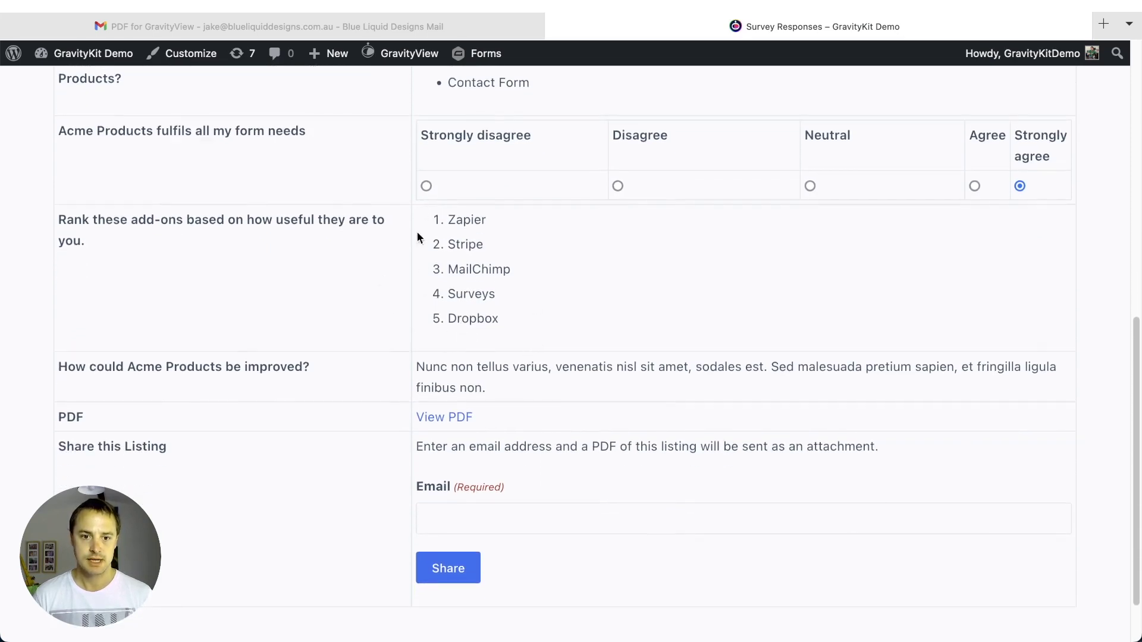
scroll(471, 318, "down", 1)
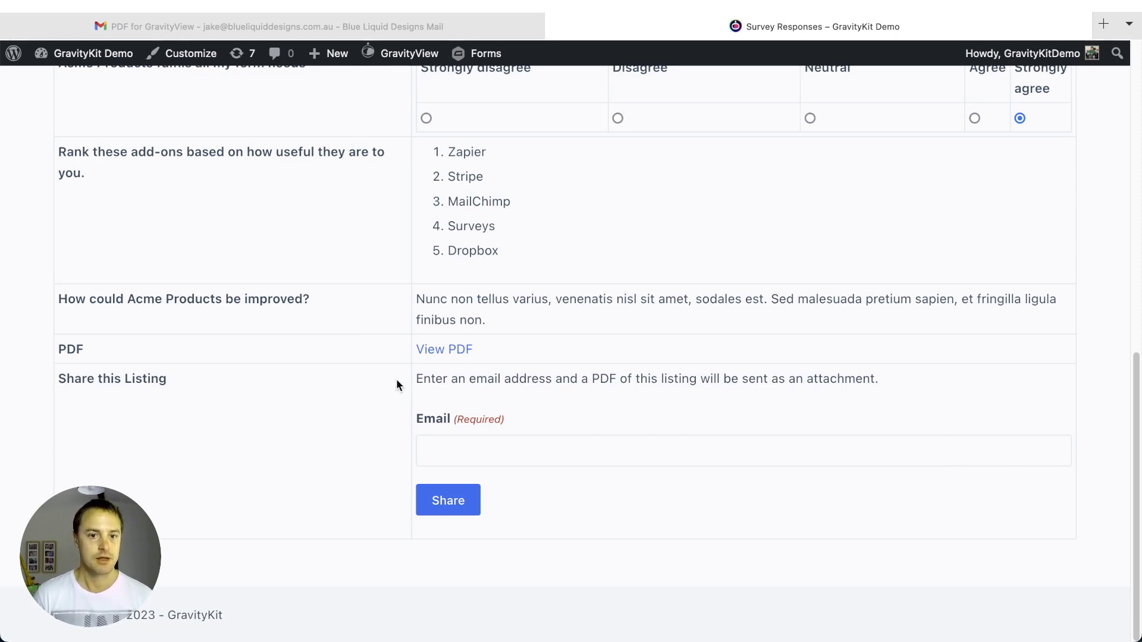
left_click(455, 352)
scroll(702, 147, "down", 1)
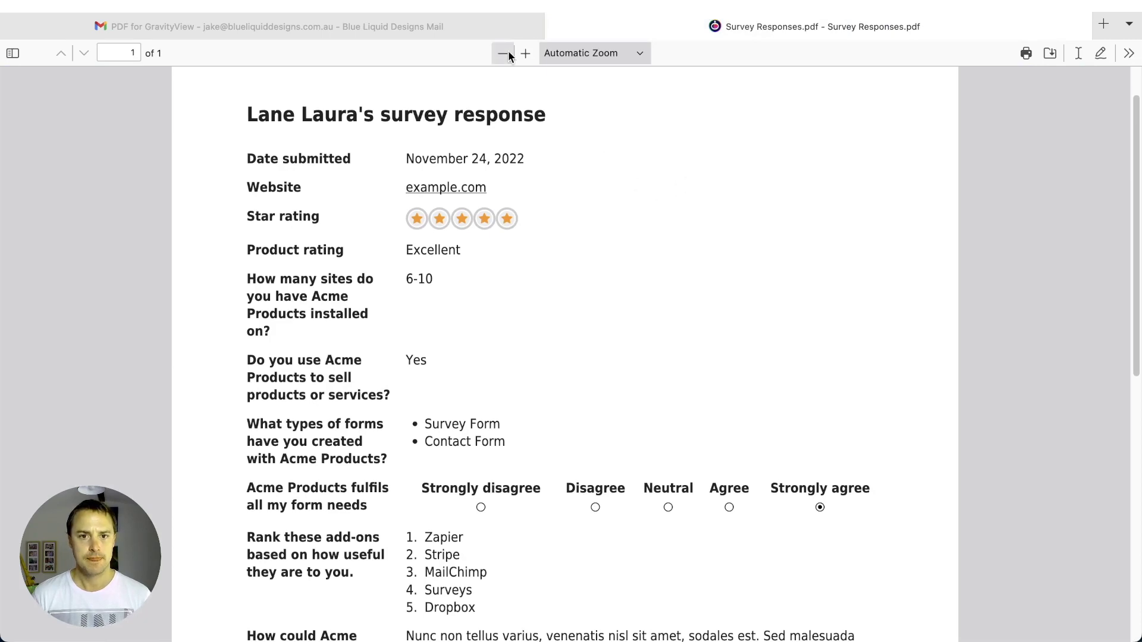
left_click(509, 55)
left_click(503, 53)
scroll(360, 312, "down", 5)
scroll(361, 315, "up", 5)
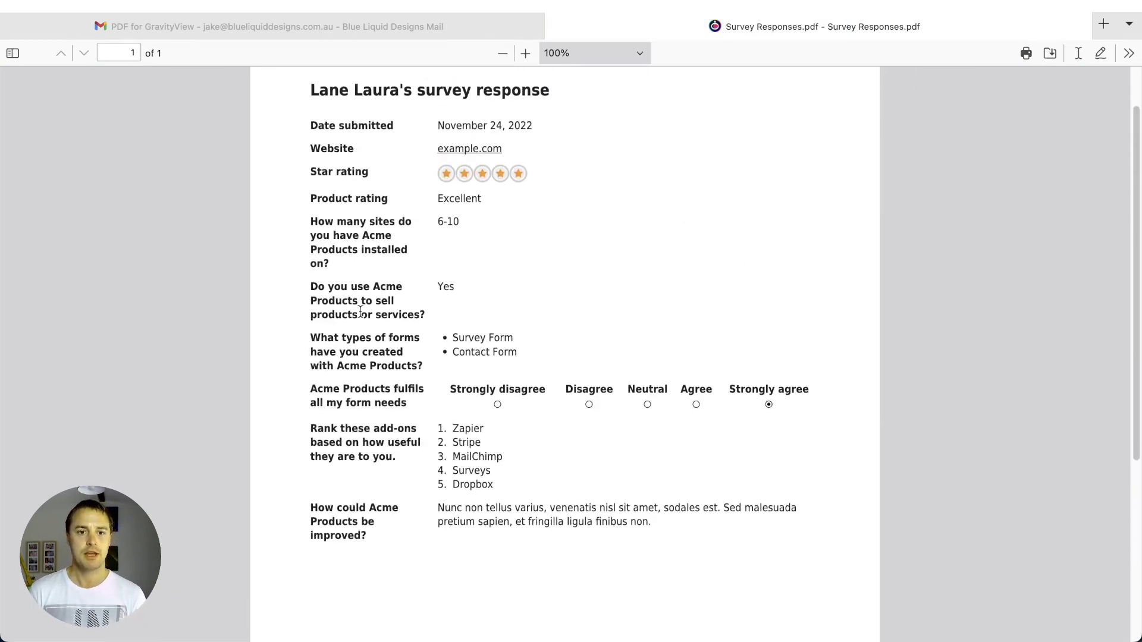
scroll(360, 311, "up", 1)
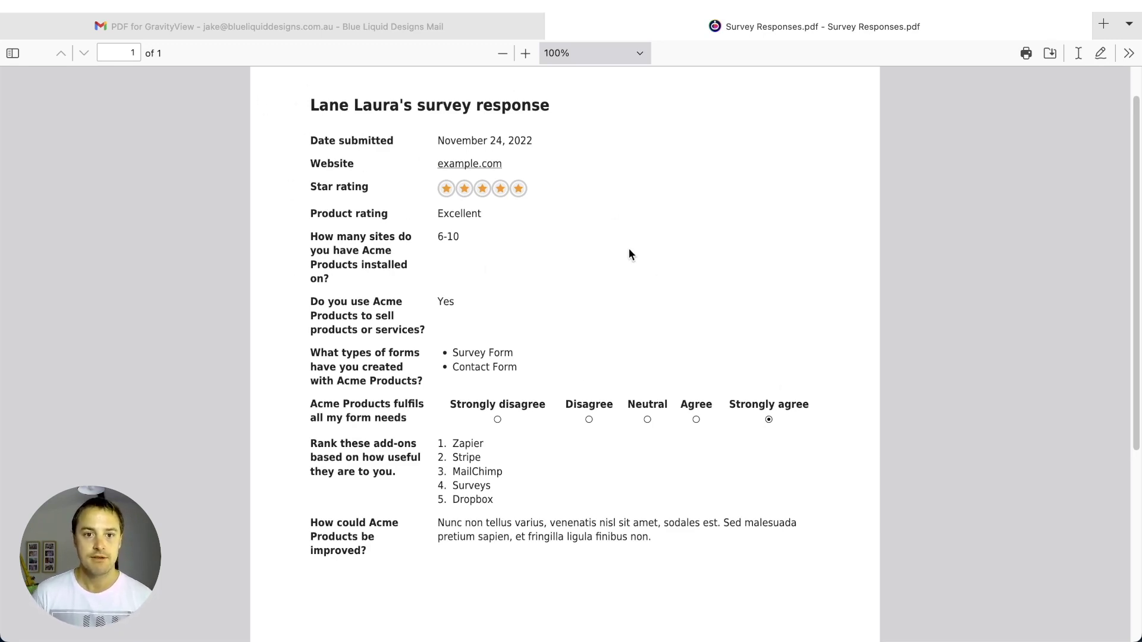
scroll(627, 237, "down", 1)
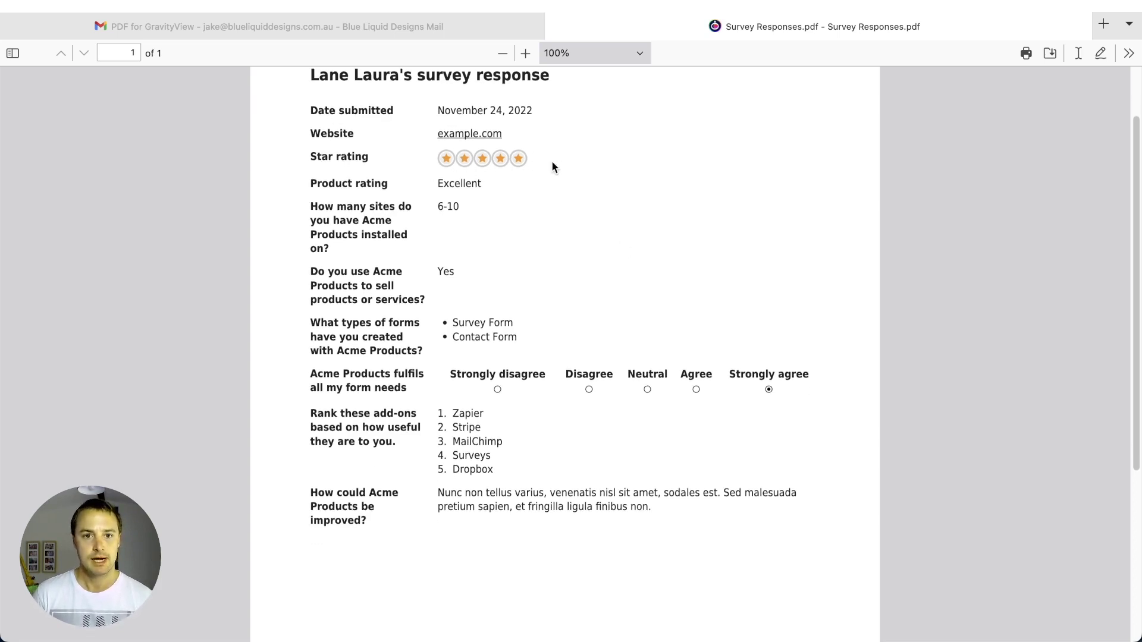
scroll(551, 161, "down", 3)
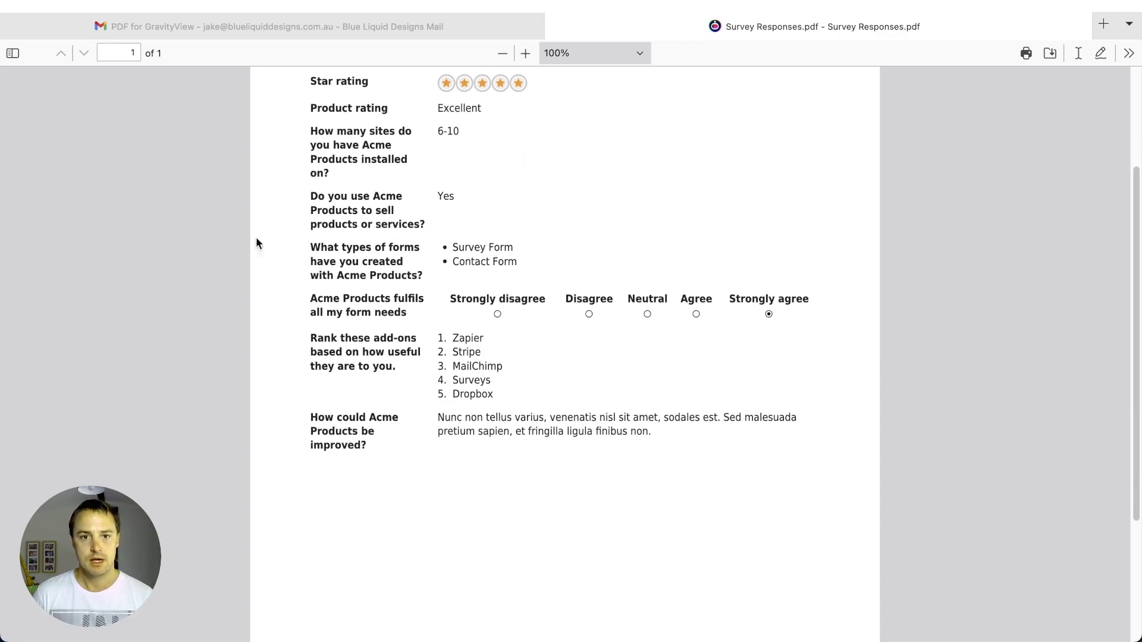
scroll(311, 218, "down", 2)
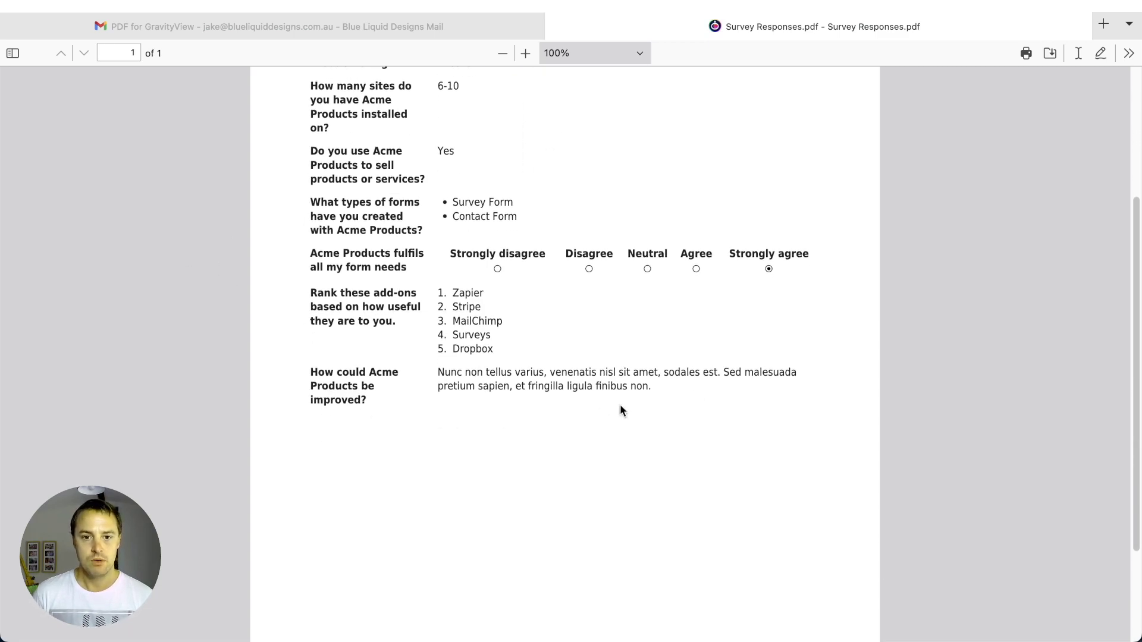
scroll(525, 113, "up", 5)
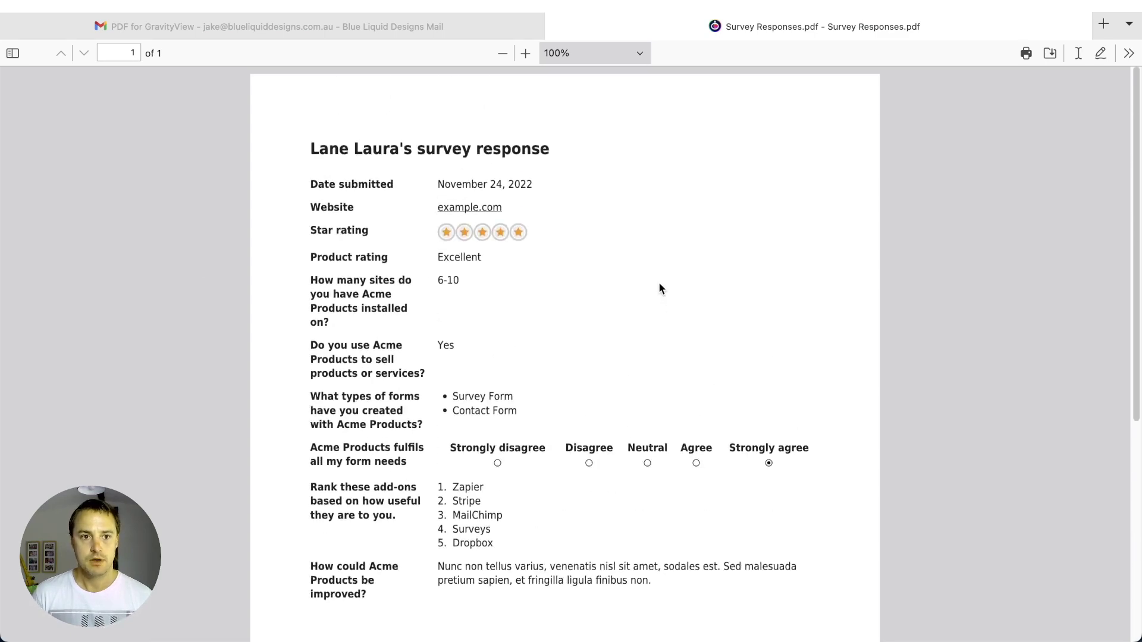
- Open Edit View from the GravityView admin-bar menu in a new tab
key("super+Left")
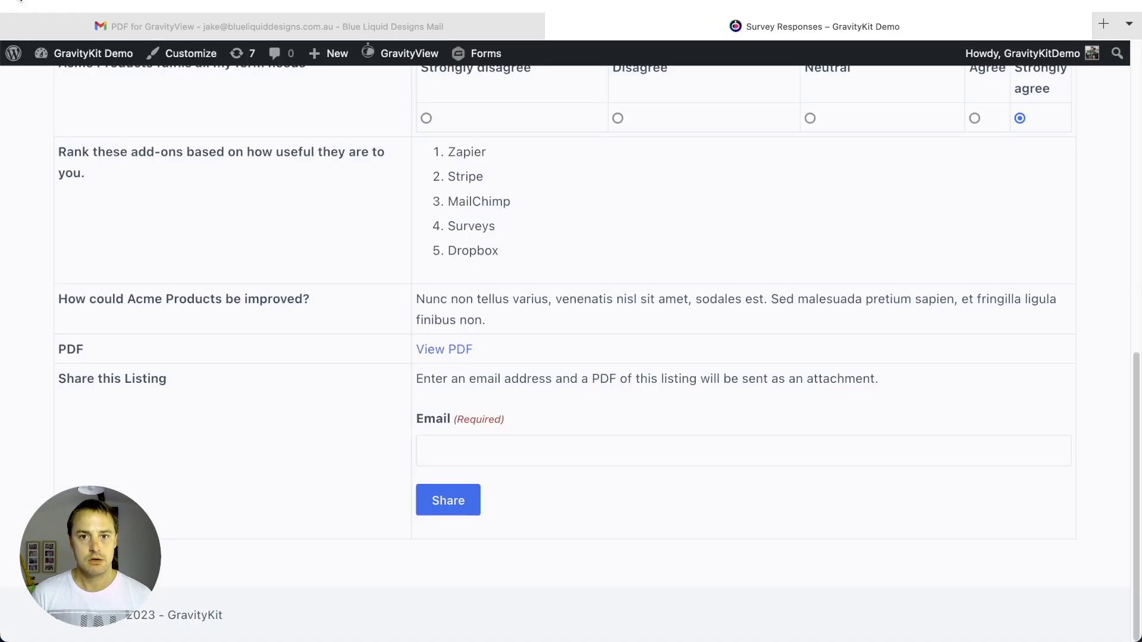
scroll(467, 186, "up", 3)
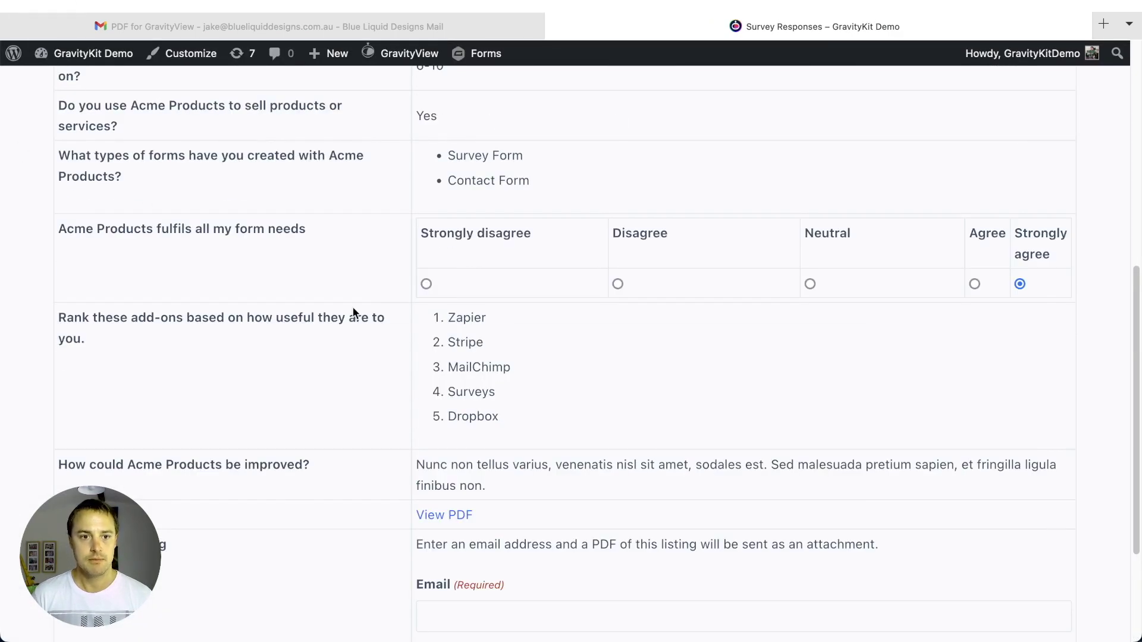
scroll(353, 310, "up", 4)
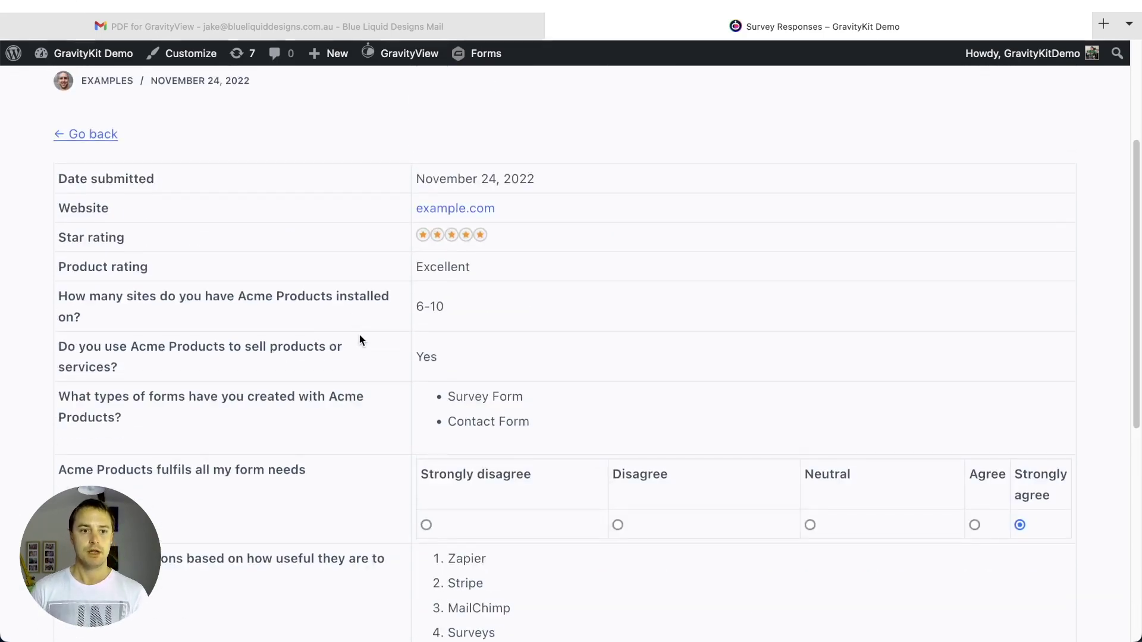
scroll(358, 333, "down", 1)
left_click_drag(354, 445, 1, 445)
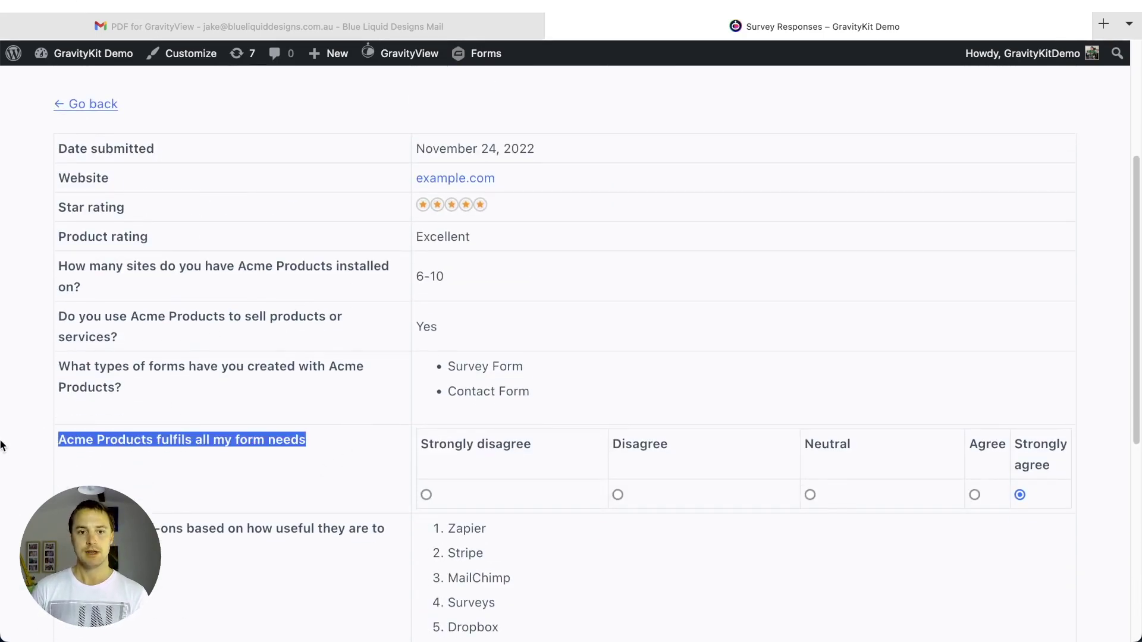
mouse_move(403, 52)
right_click(396, 85)
left_click(400, 87)
left_click(833, 24)
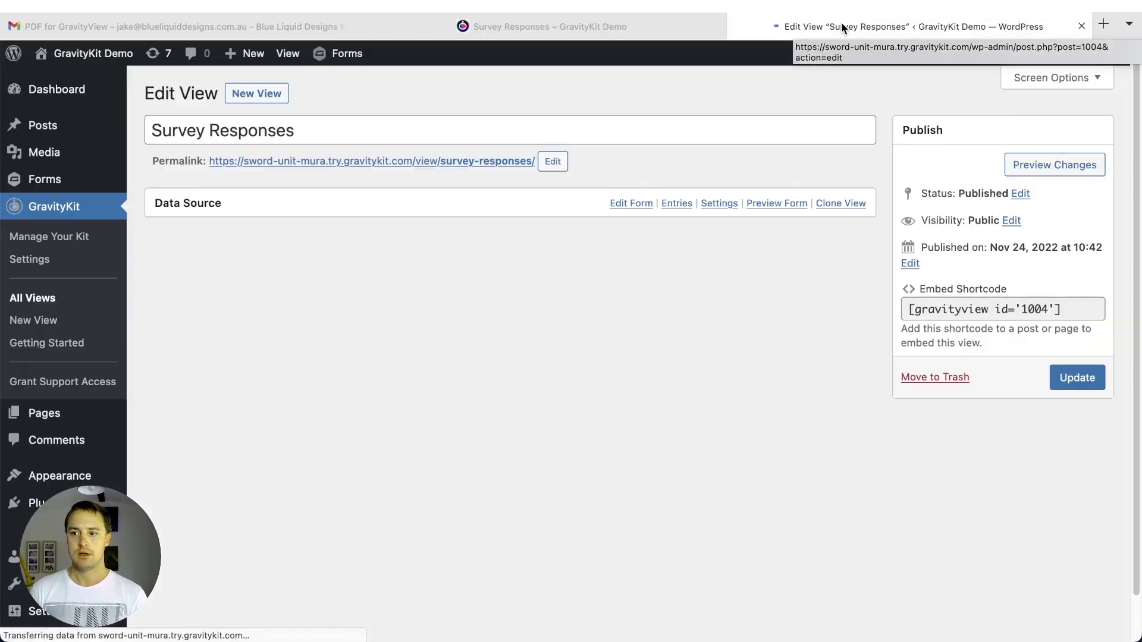
- Scroll through the Single Entry Layout fields, briefly revisiting the entry page
scroll(249, 273, "down", 2)
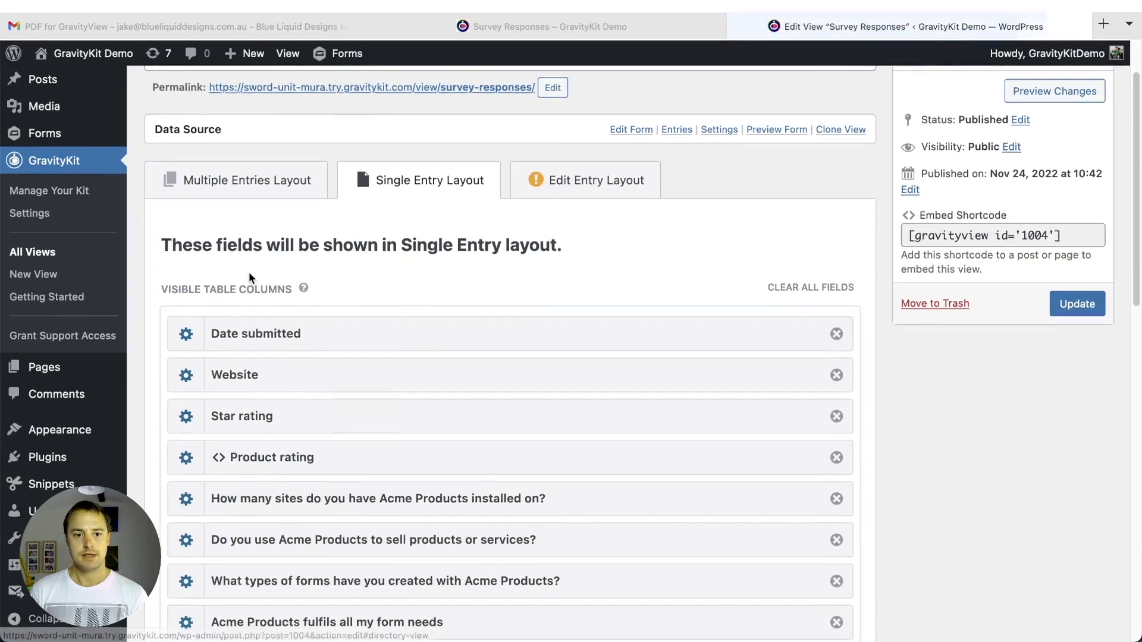
scroll(484, 316, "up", 3)
scroll(169, 358, "down", 1)
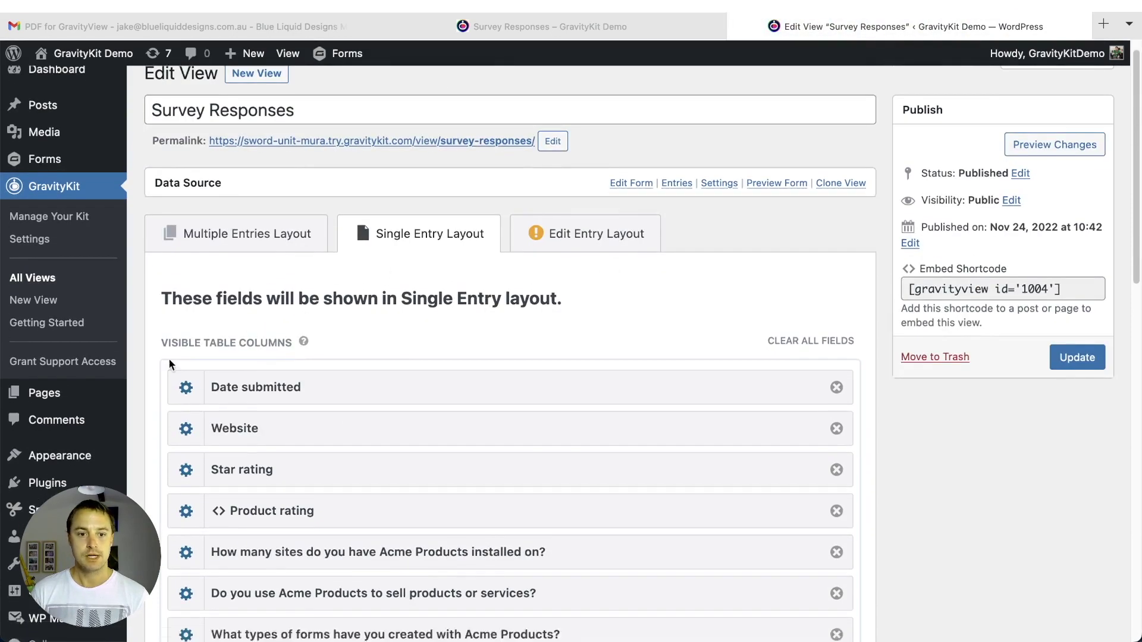
scroll(169, 359, "down", 5)
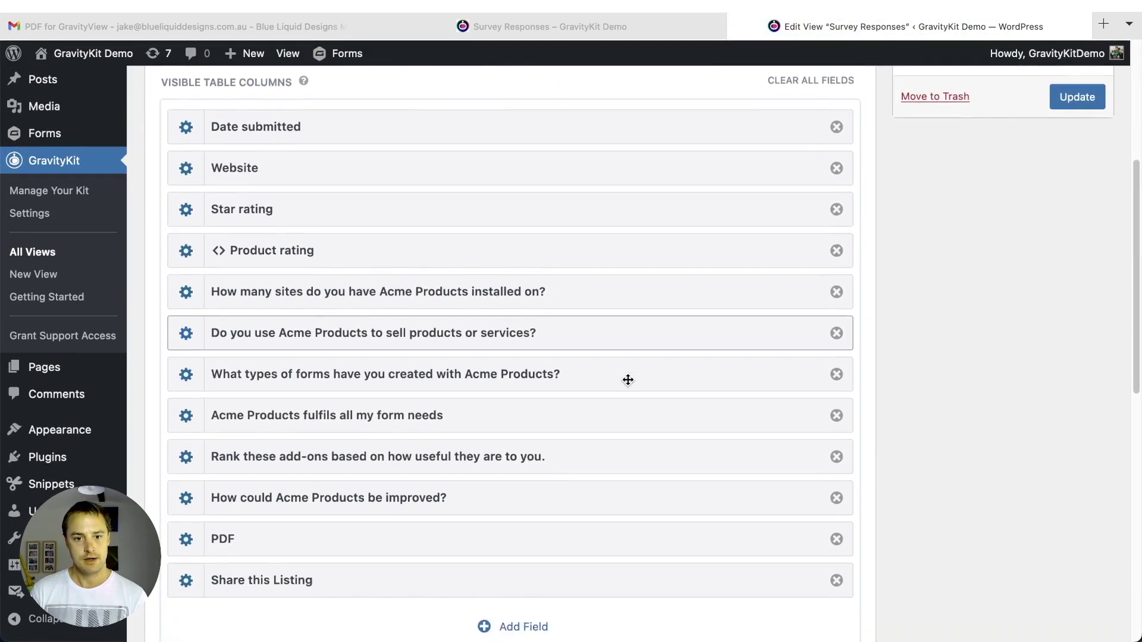
scroll(629, 379, "down", 1)
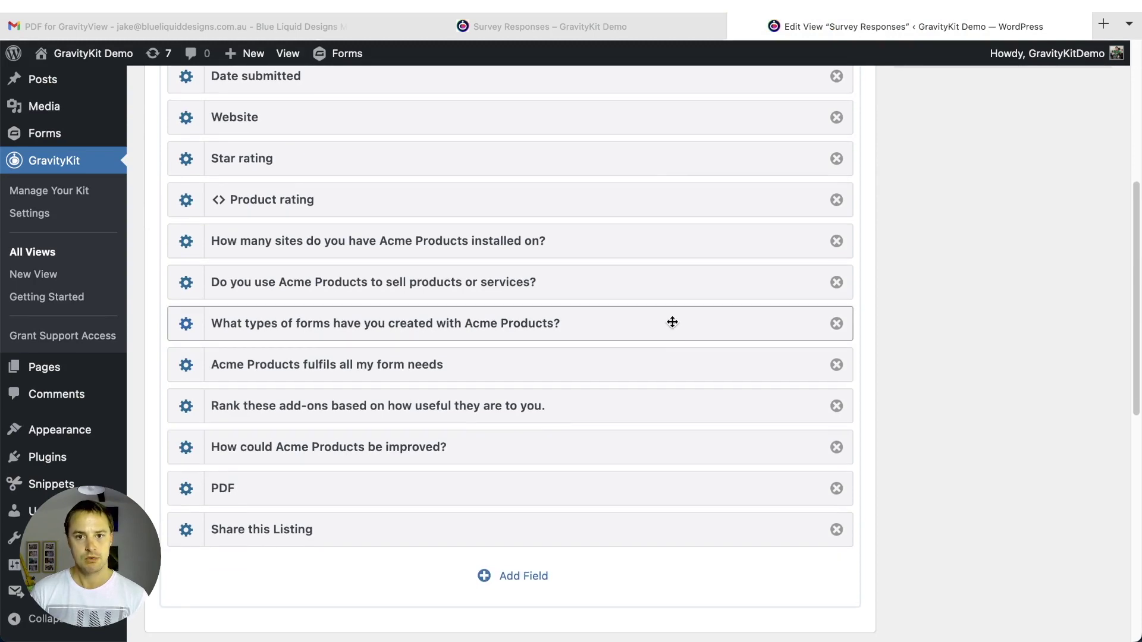
left_click(641, 33)
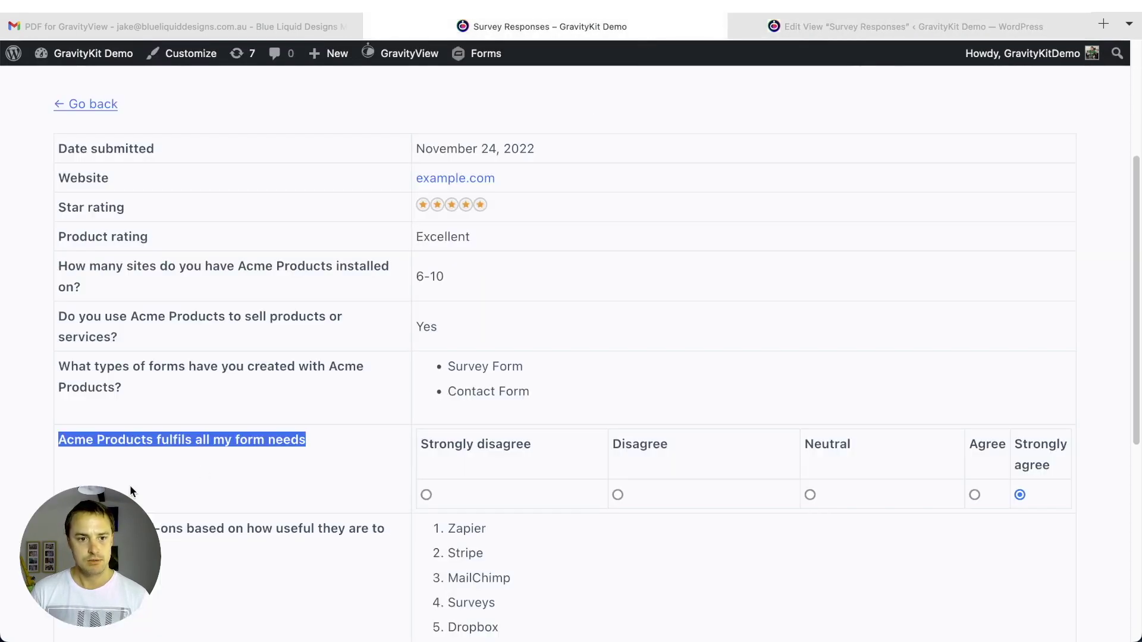
left_click(63, 416)
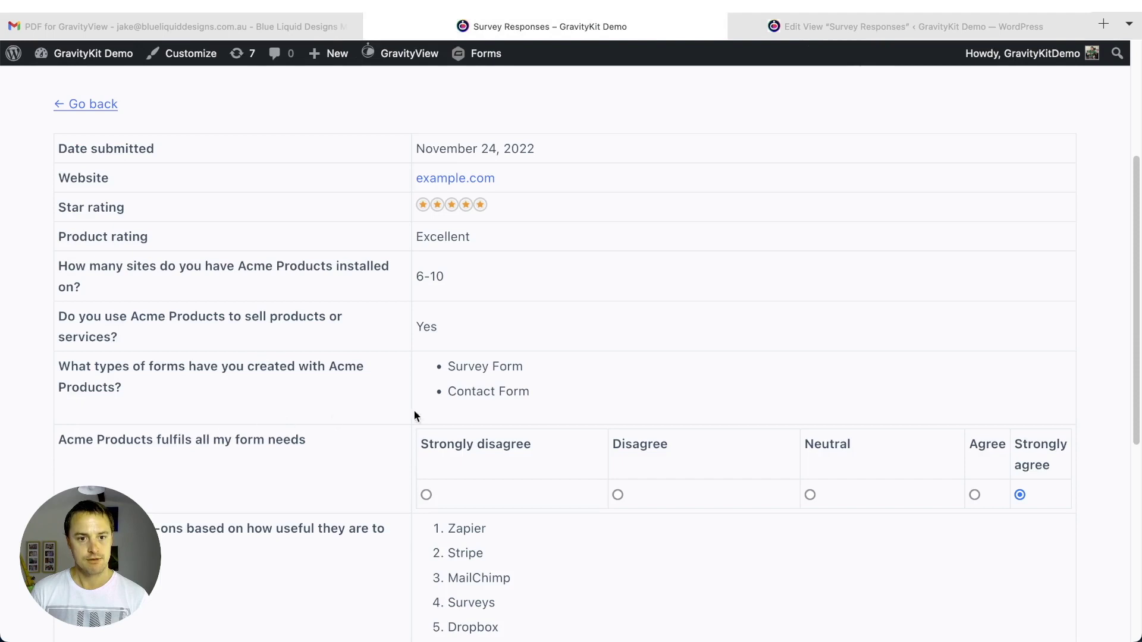
left_click(963, 23)
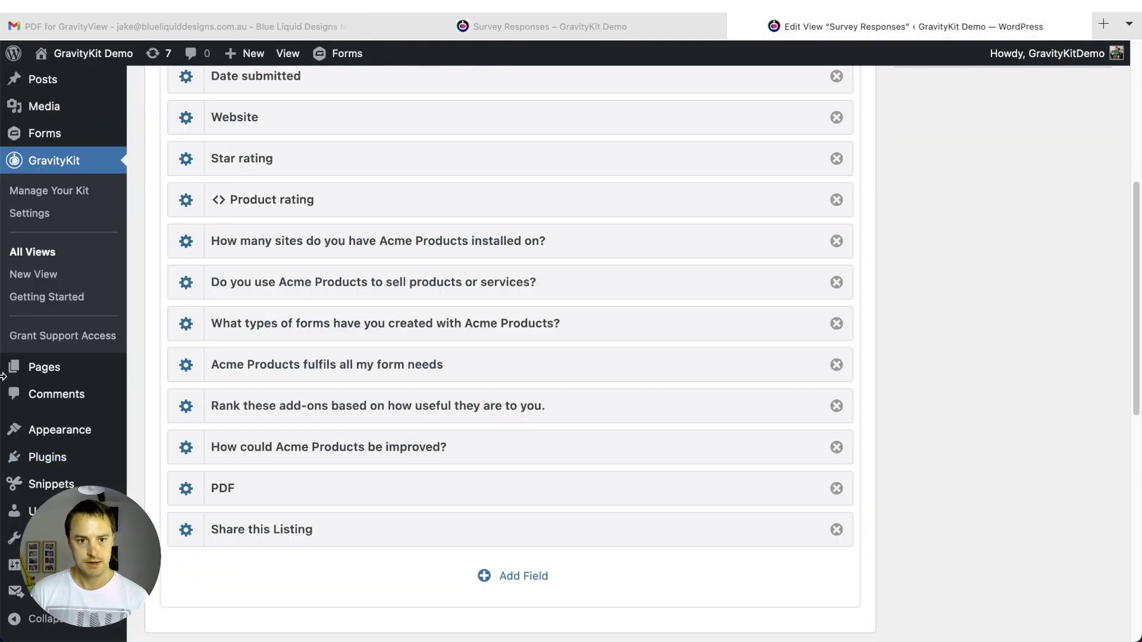
- Tick 'Exclude from PDF?' on the Acme Products fulfils all my form needs field and Update
left_click(193, 367)
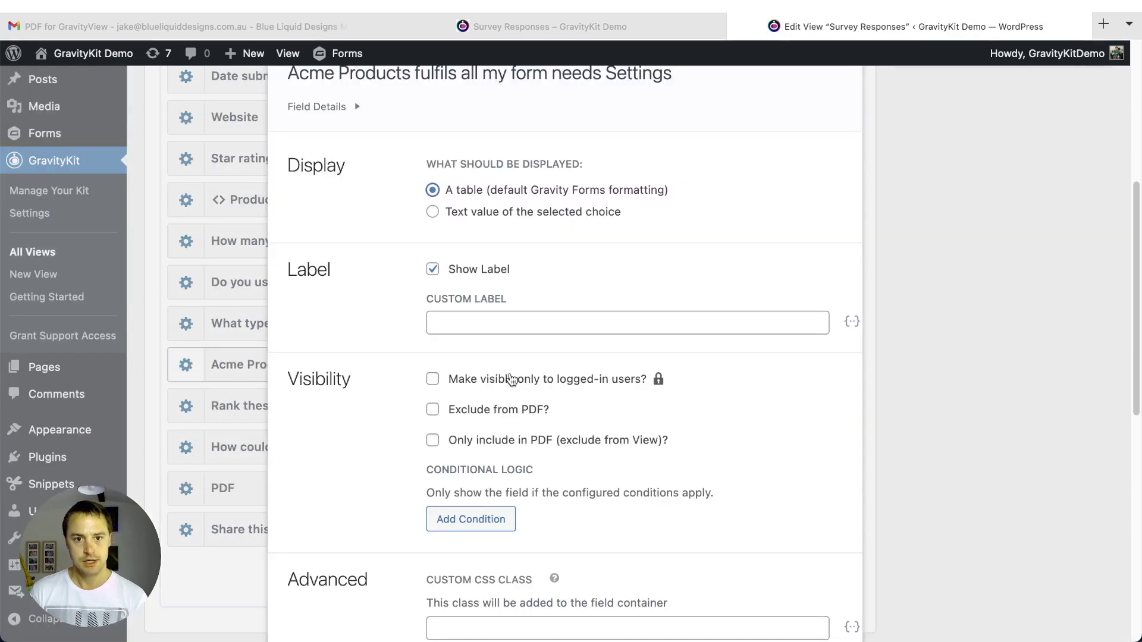
scroll(323, 339, "down", 3)
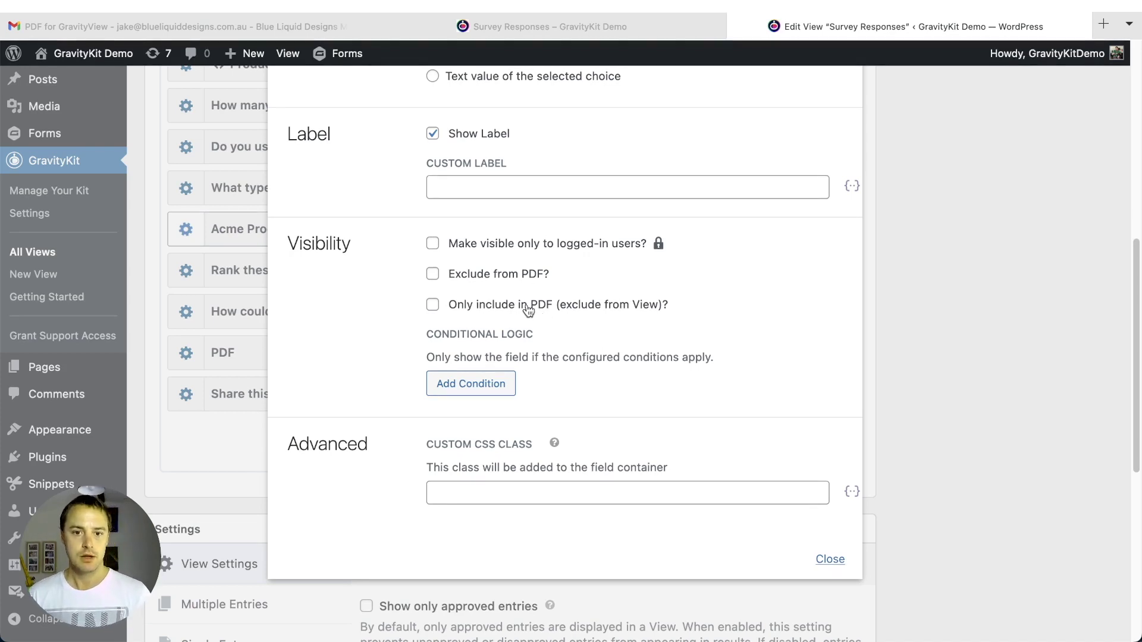
left_click(516, 275)
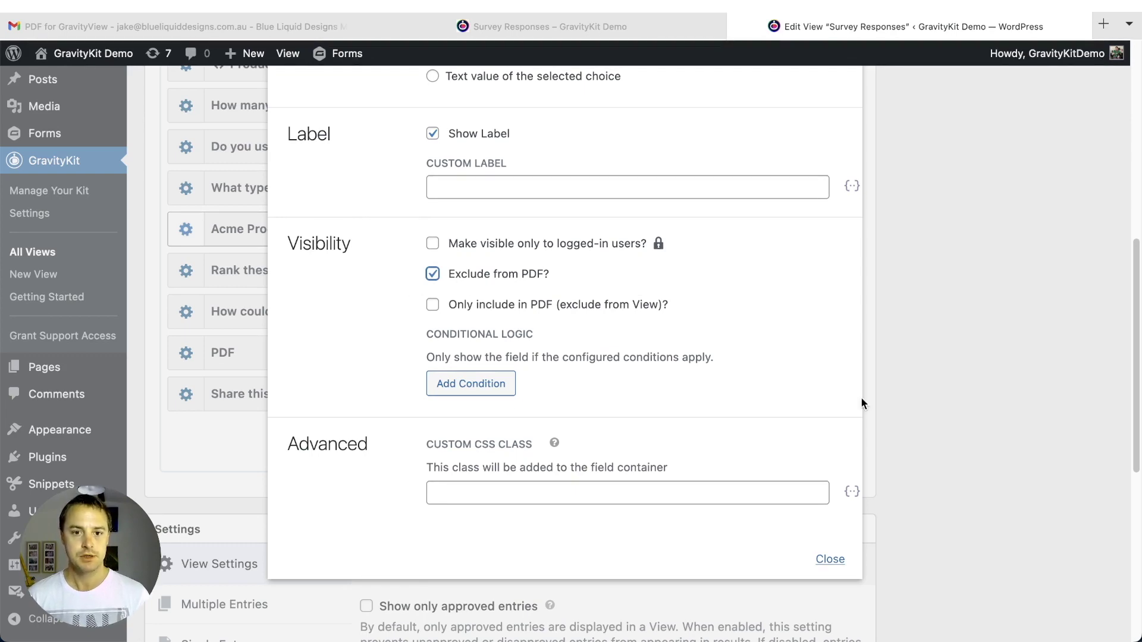
left_click(831, 561)
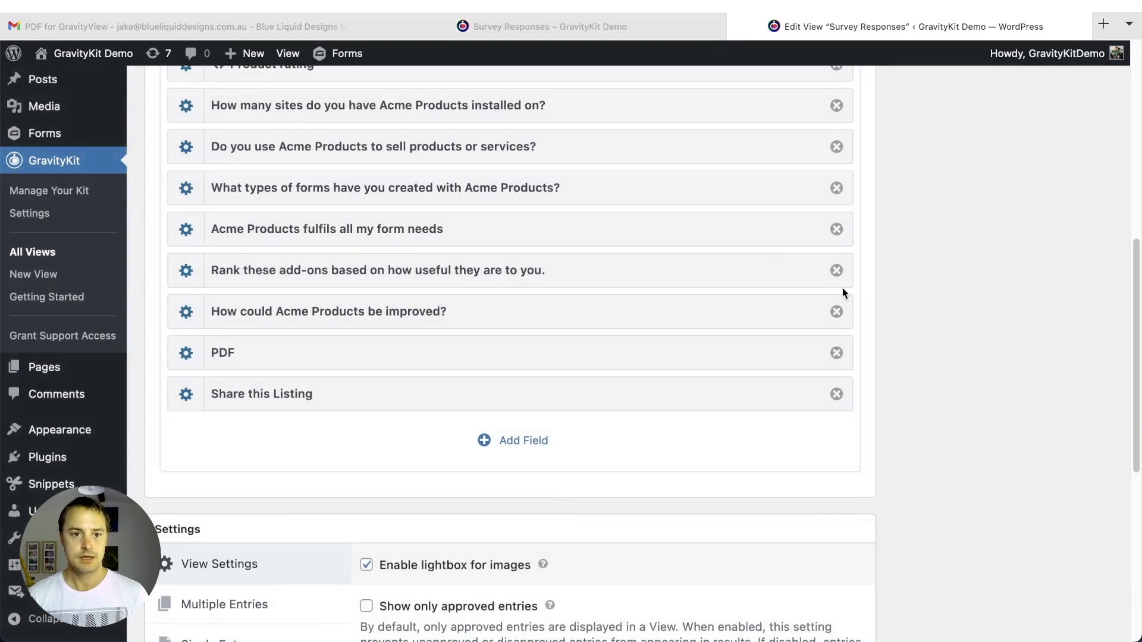
scroll(843, 288, "up", 8)
left_click(1075, 378)
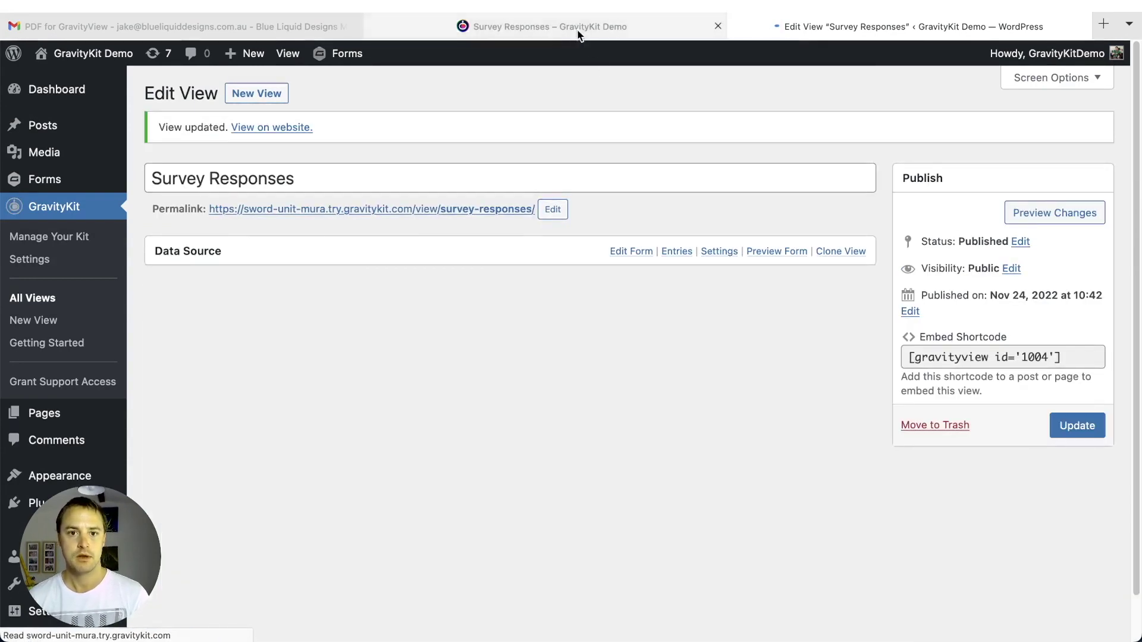
- Reload the Survey Responses entry page and bring up the View PDF link's context menu
left_click(578, 31)
key("super+r")
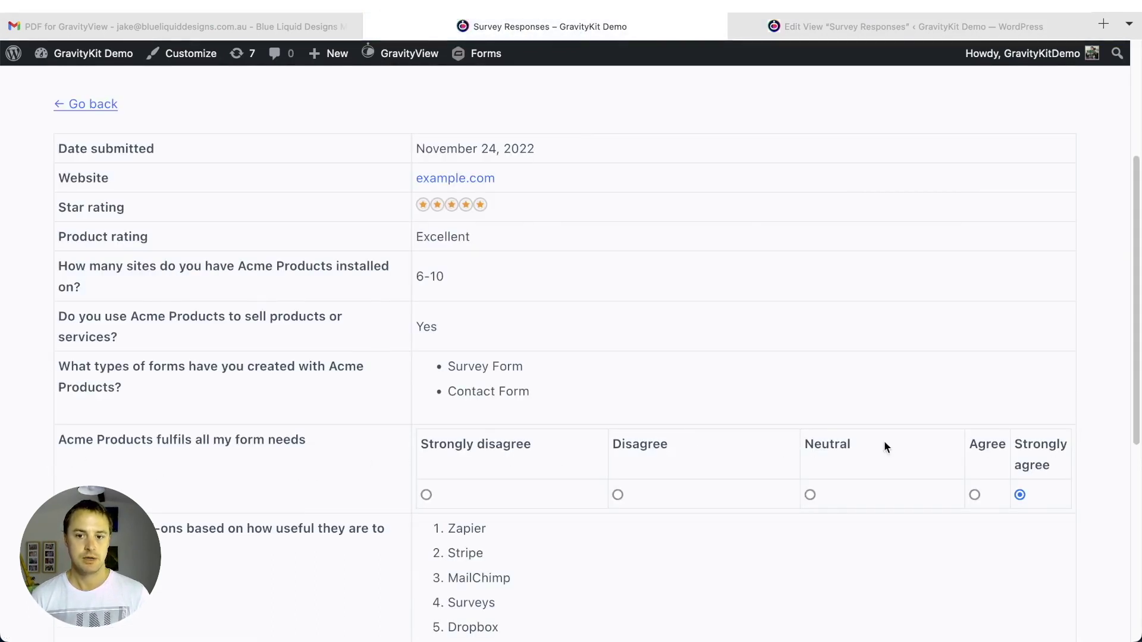
scroll(1040, 466, "down", 6)
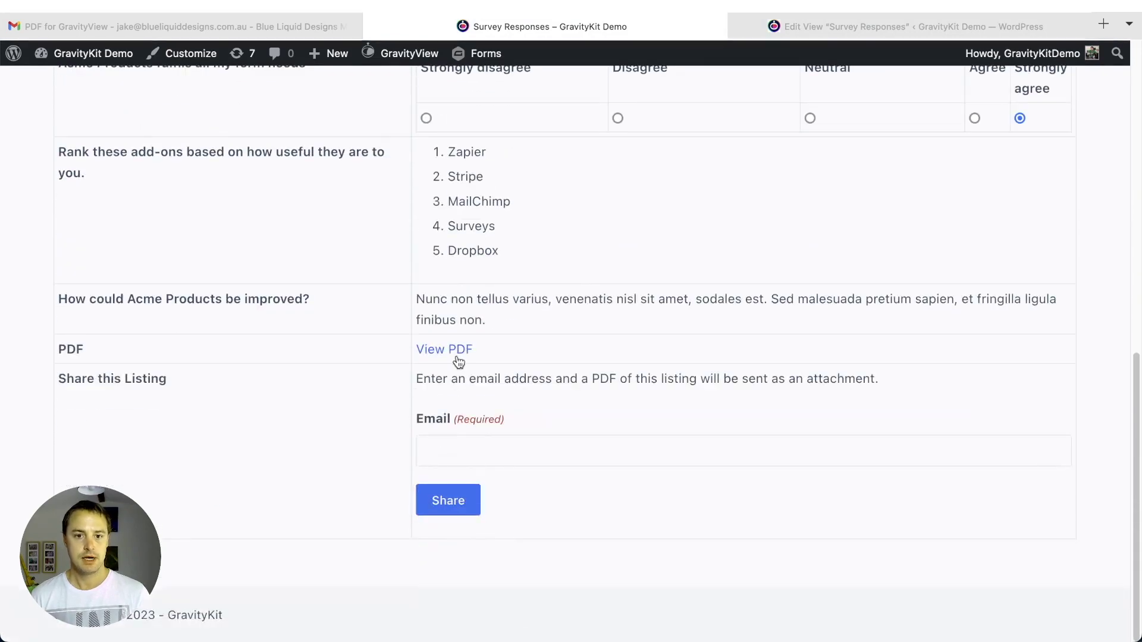
right_click(462, 351)
- Open View PDF in a new tab and scroll through Survey Responses.pdf
left_click(470, 363)
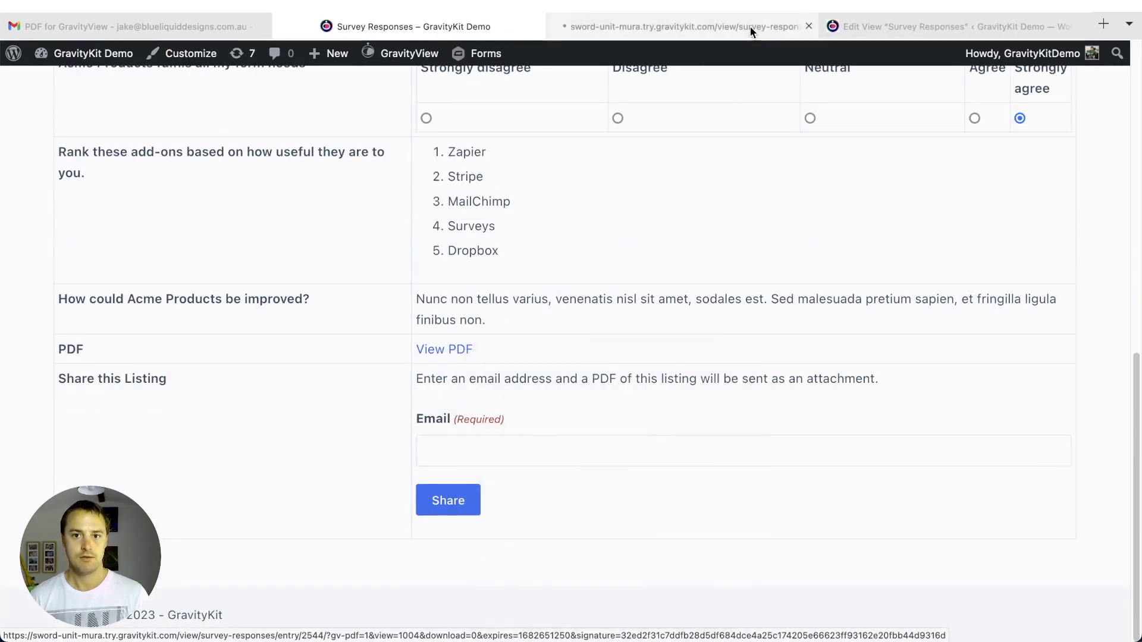
left_click(751, 27)
scroll(469, 319, "down", 3)
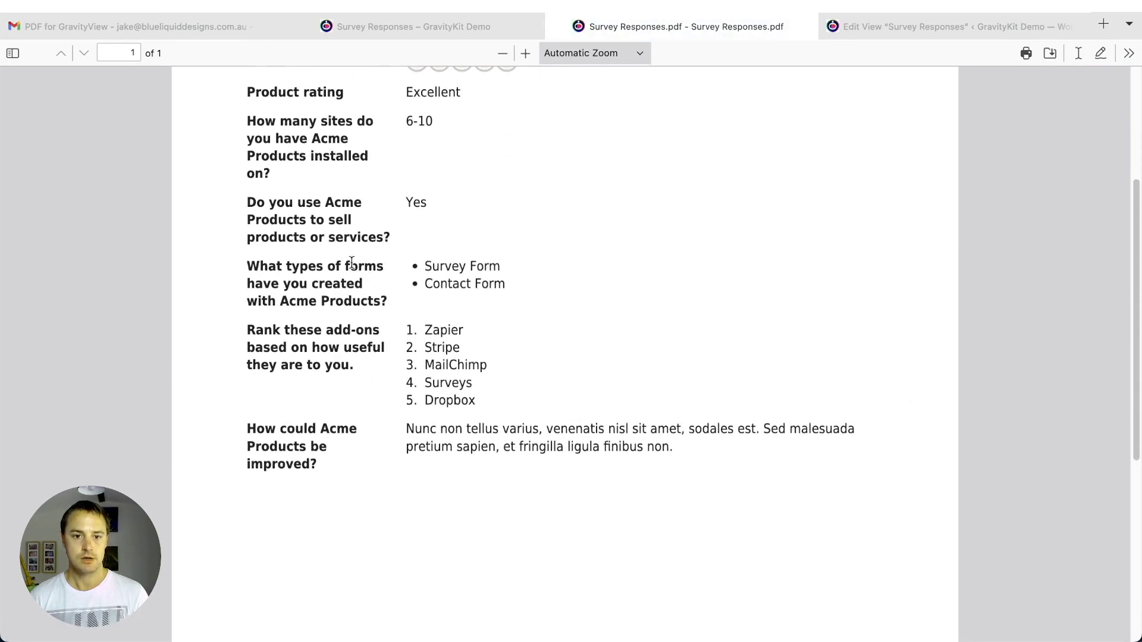
scroll(311, 295, "down", 4)
scroll(736, 308, "up", 7)
scroll(735, 286, "down", 2)
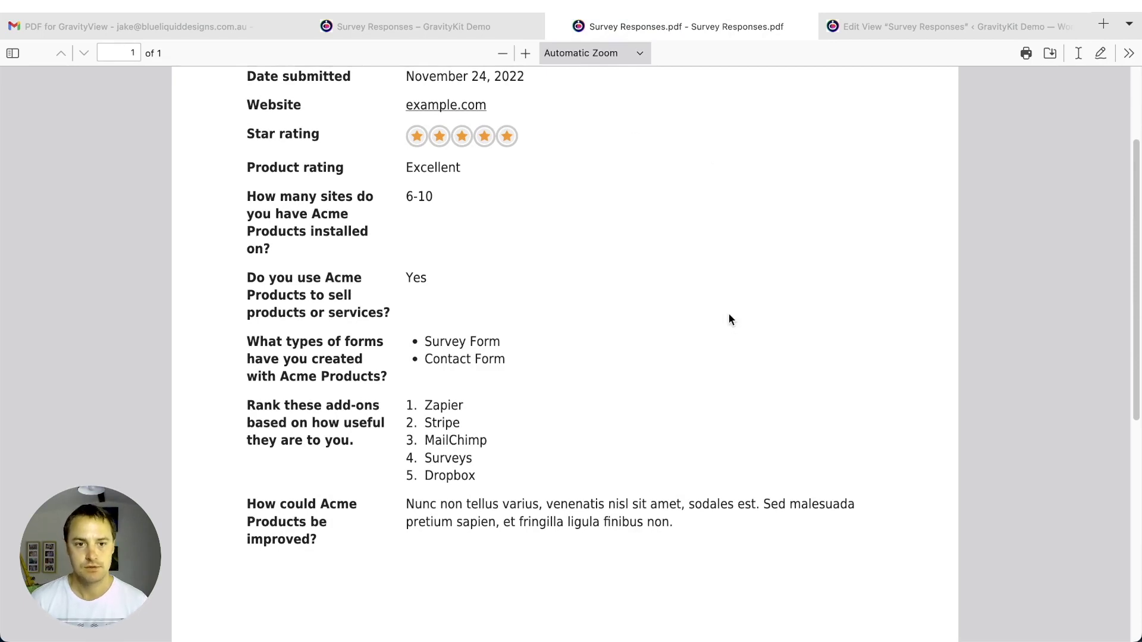
scroll(737, 291, "up", 1)
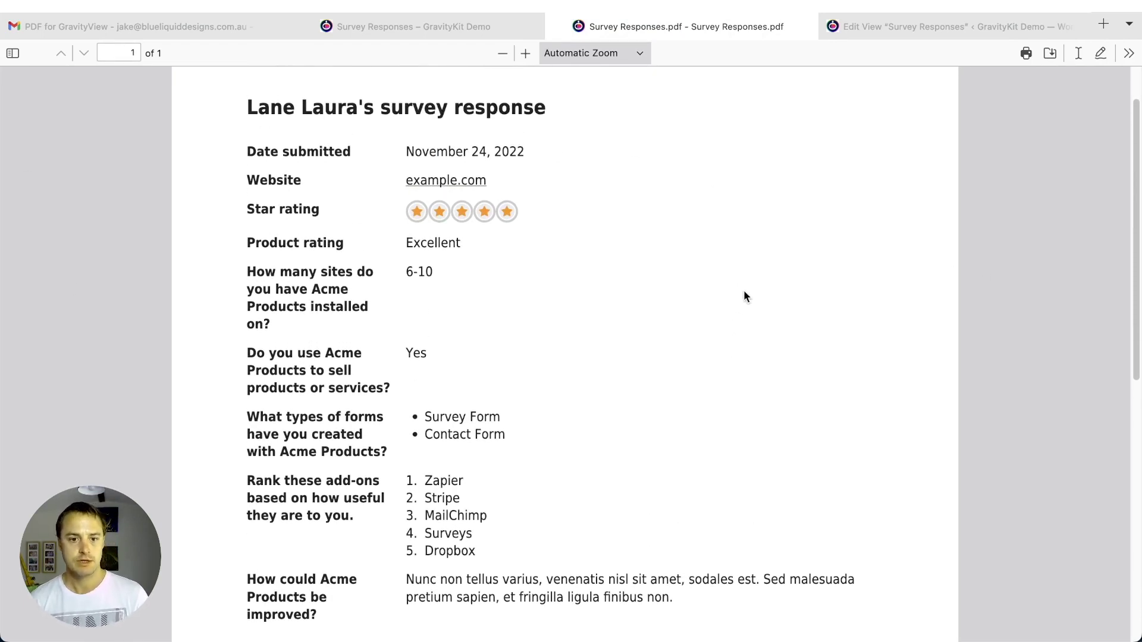
scroll(744, 290, "down", 1)
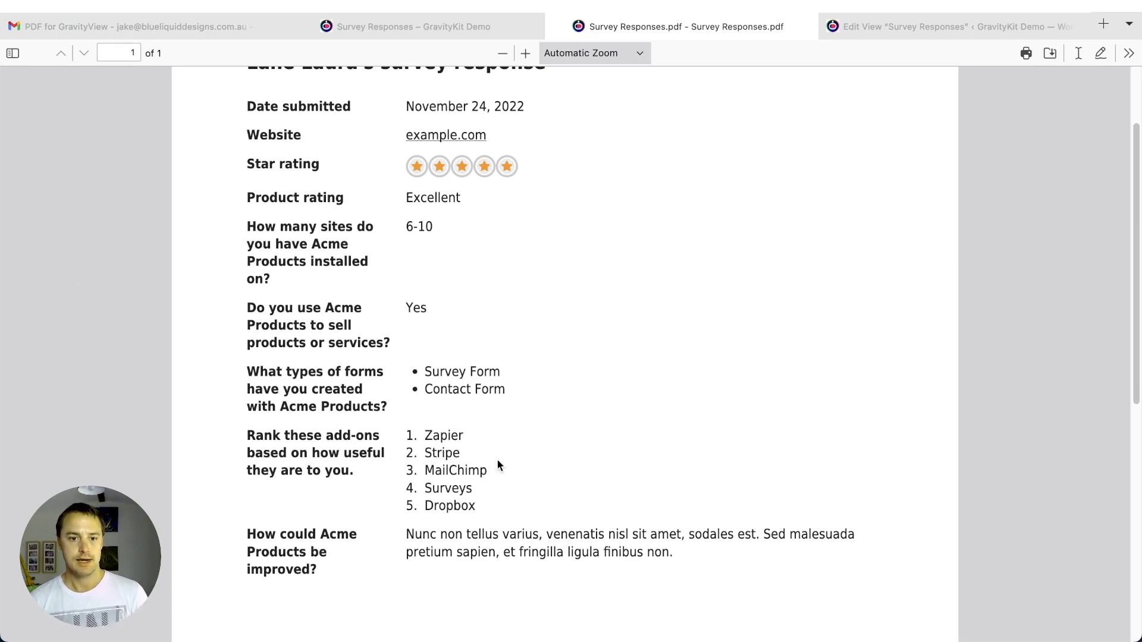
scroll(501, 440, "down", 2)
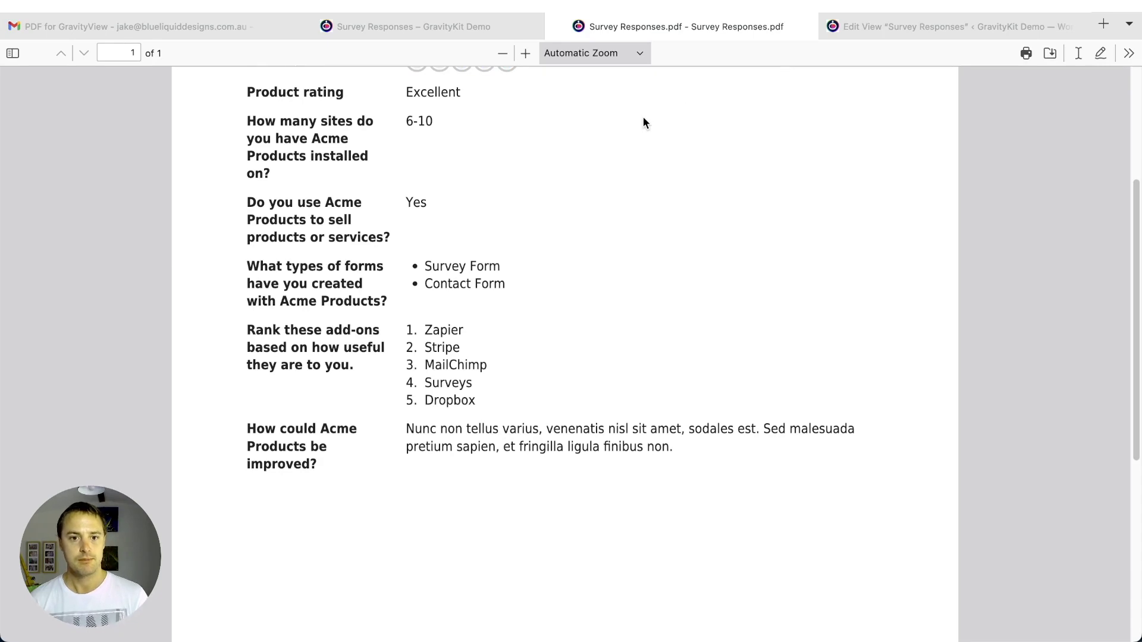
left_click(964, 24)
- Inspect the Acme Products fulfils question field's settings, then close them
scroll(335, 447, "down", 8)
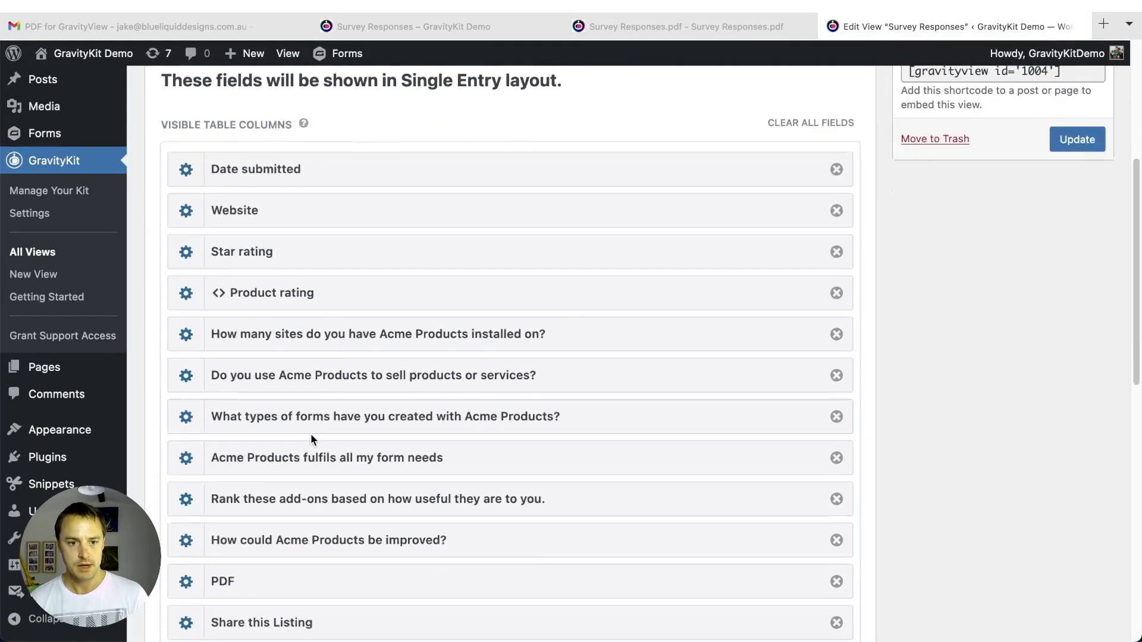
scroll(357, 389, "up", 1)
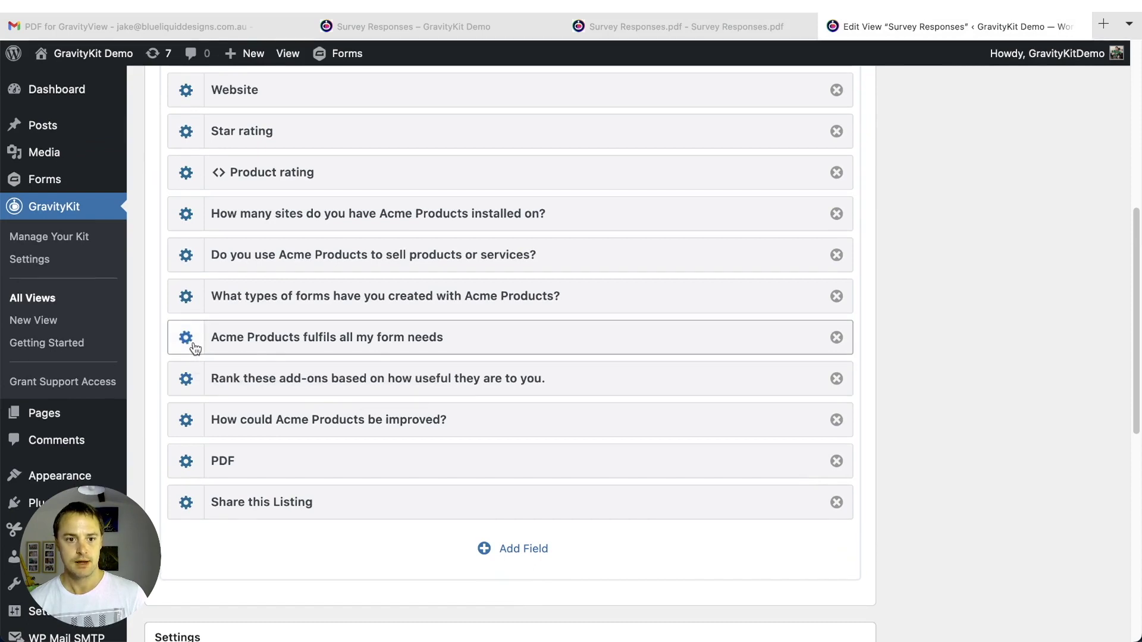
left_click(186, 337)
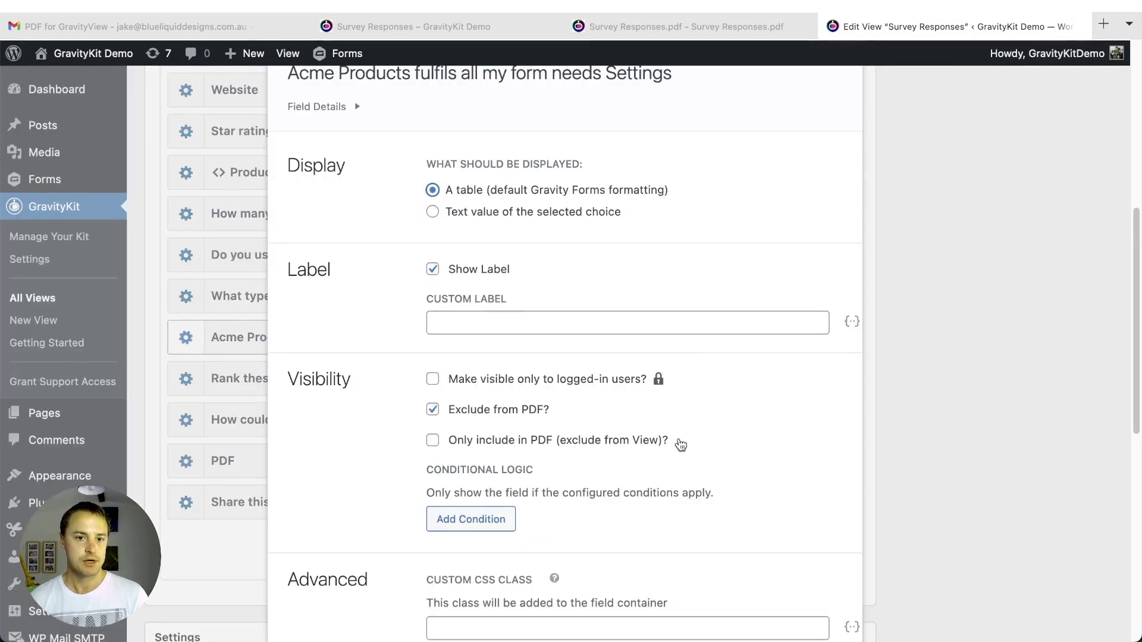
scroll(680, 441, "down", 4)
left_click(828, 436)
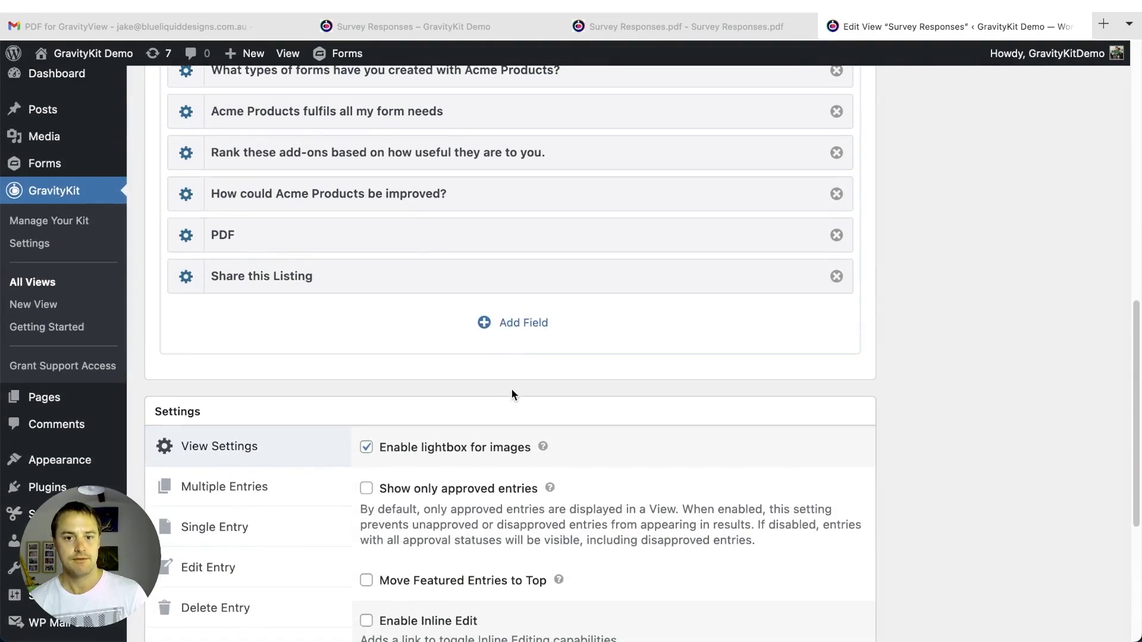
- Append a Custom Content field to the Single Entry layout and open its empty settings
left_click(512, 323)
scroll(229, 378, "down", 1)
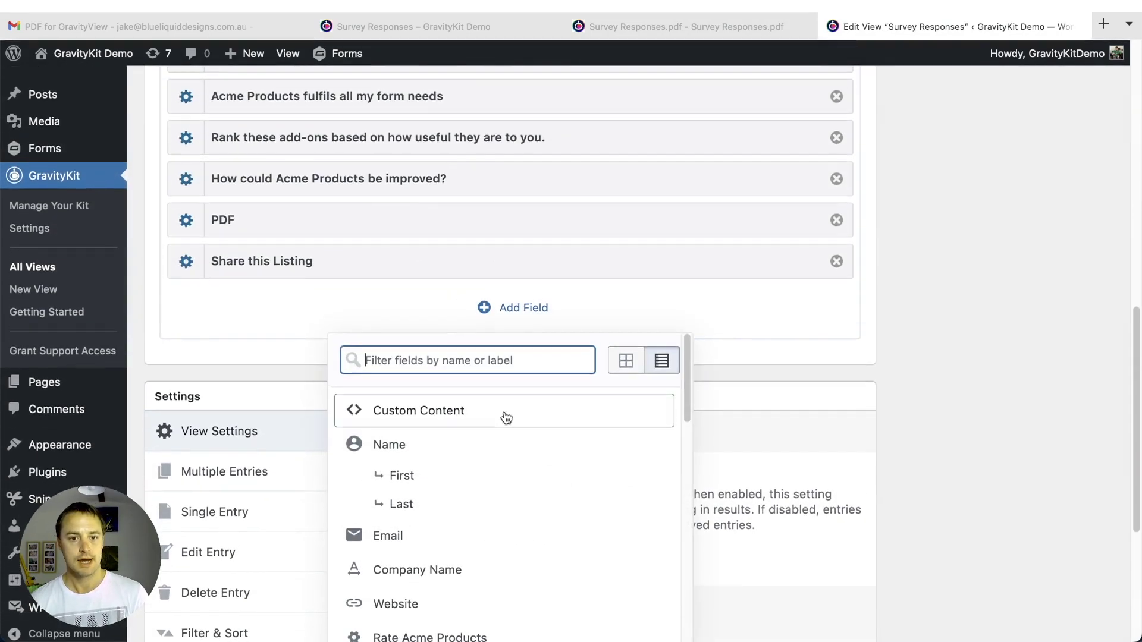
left_click(507, 418)
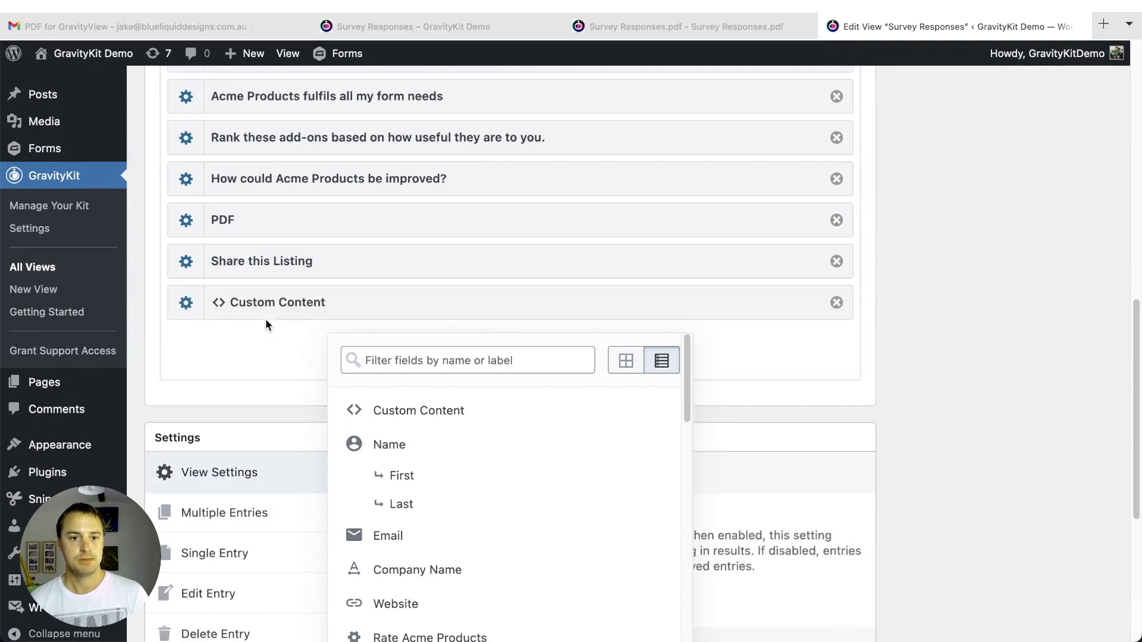
left_click(260, 339)
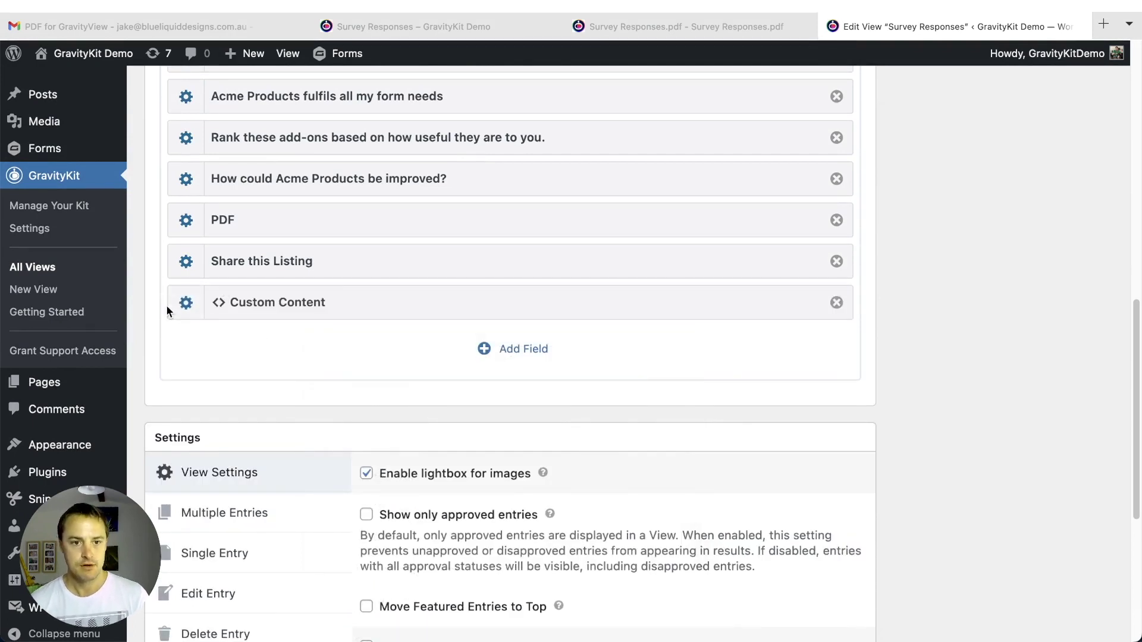
left_click(184, 302)
scroll(675, 344, "up", 1)
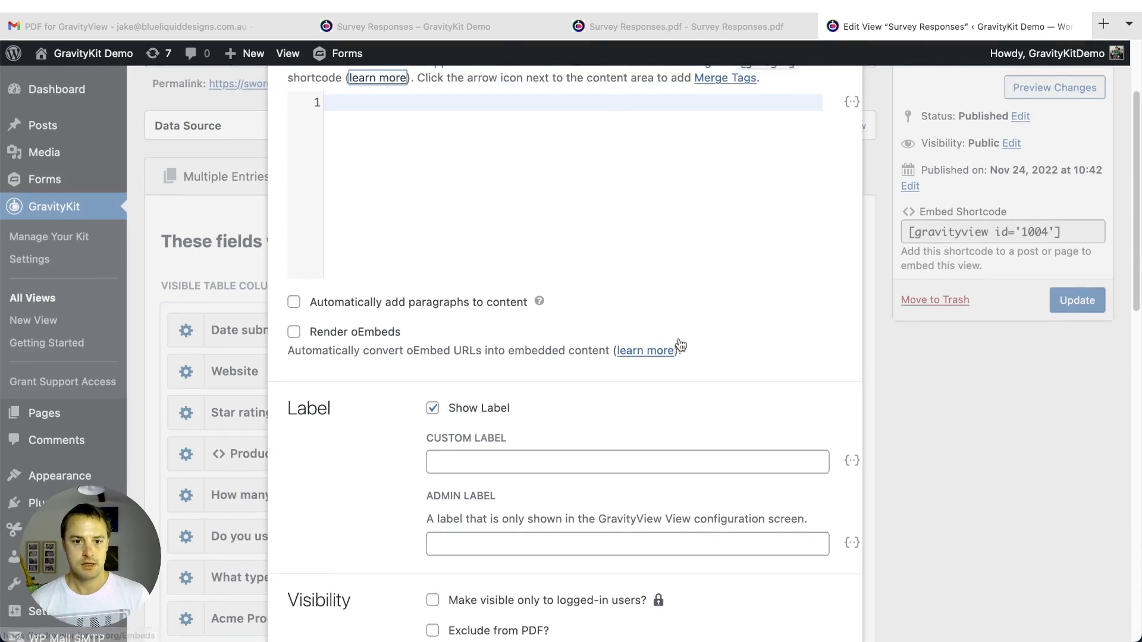
- Write the 'This is a copy of…' notice with {Company Name:3} and {date_mdy} merge tags
scroll(681, 346, "up", 3)
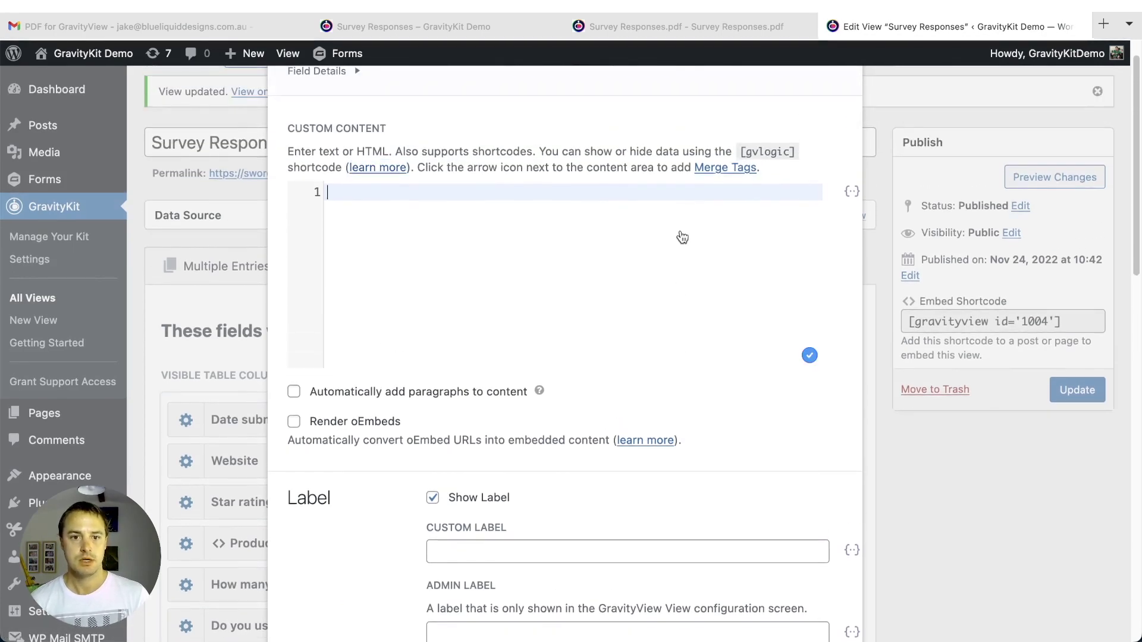
left_click(715, 190)
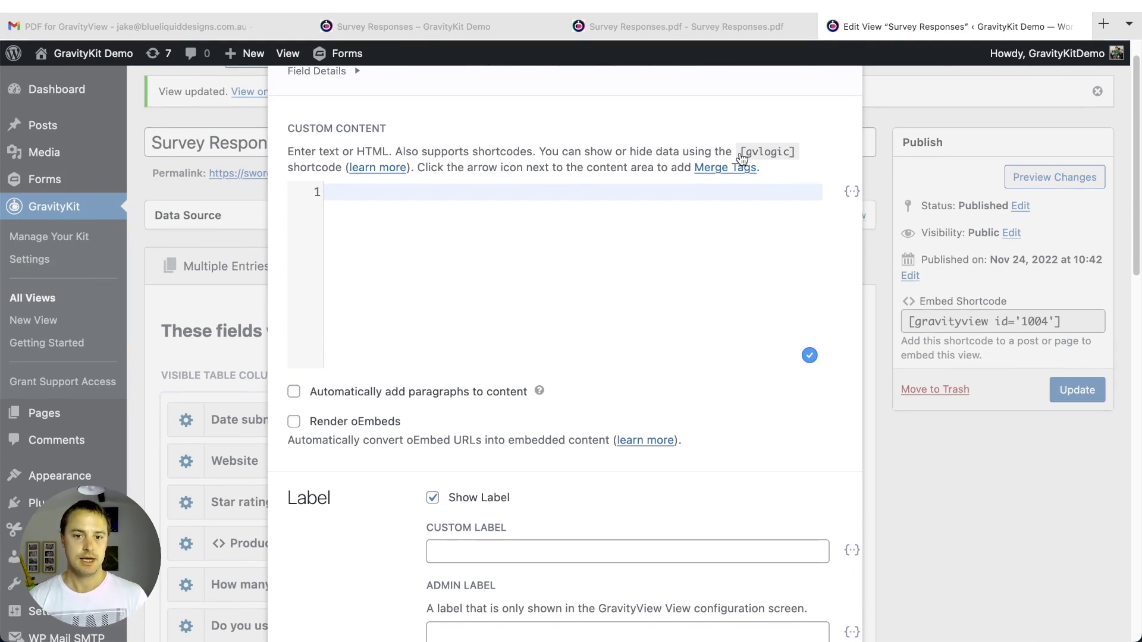
left_click(852, 191)
scroll(730, 343, "down", 5)
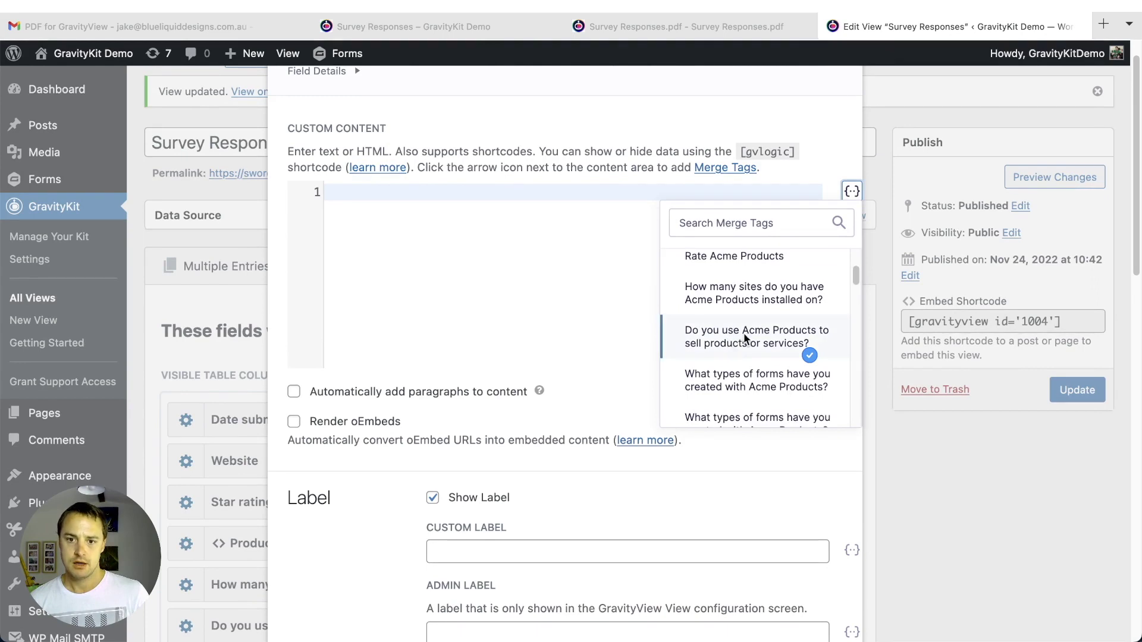
scroll(738, 339, "down", 1)
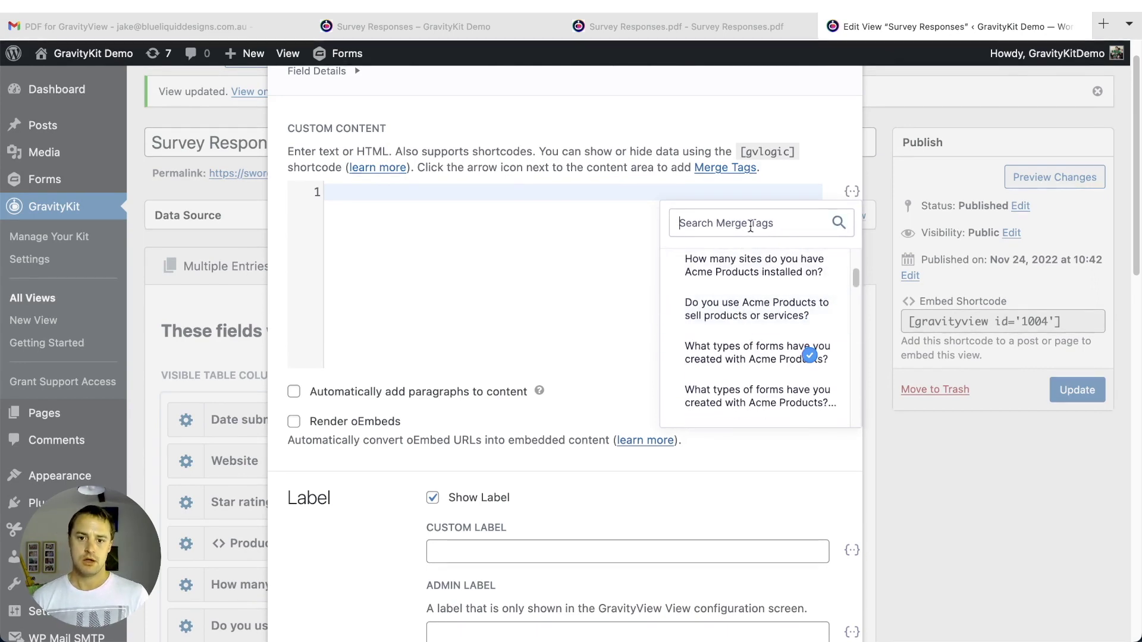
scroll(731, 359, "down", 5)
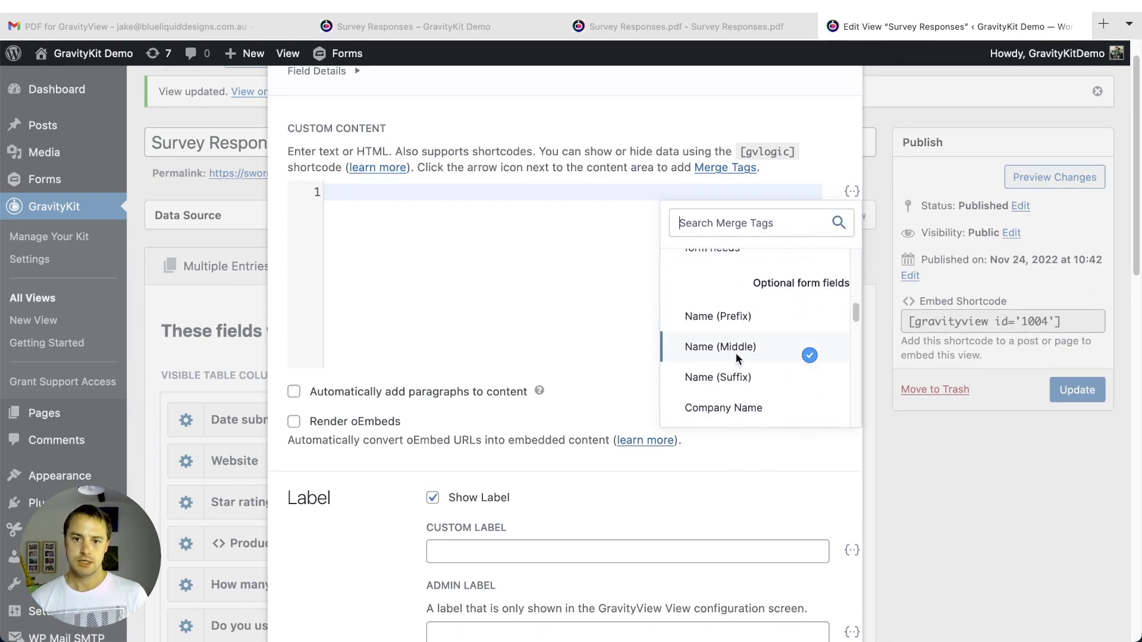
scroll(736, 353, "down", 3)
left_click(747, 284)
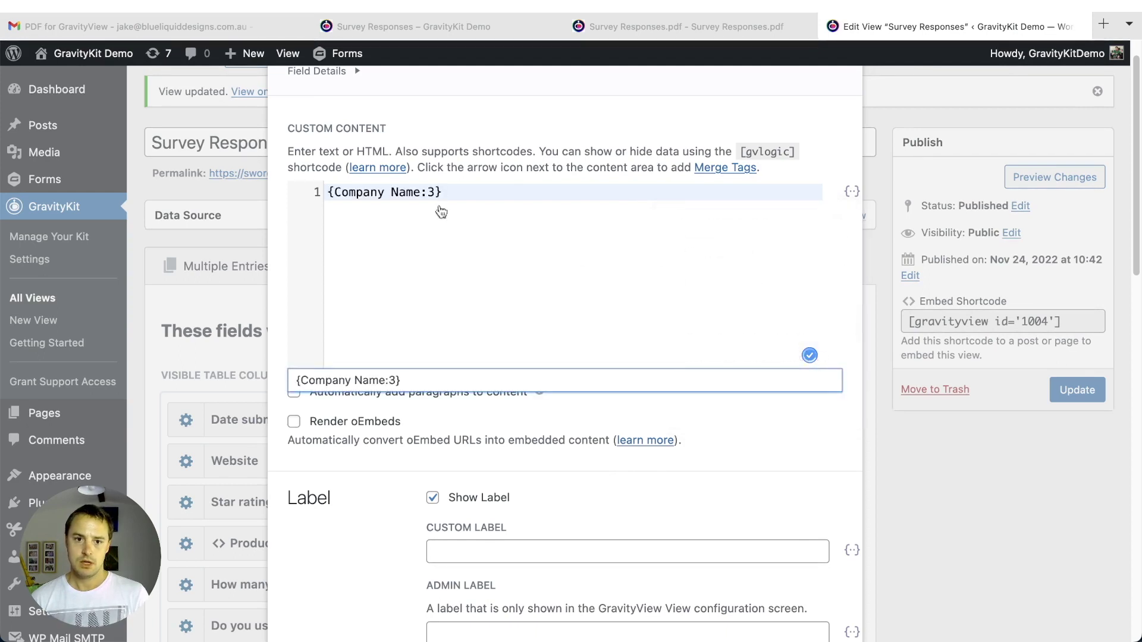
left_click(328, 192)
type("This is a copy of")
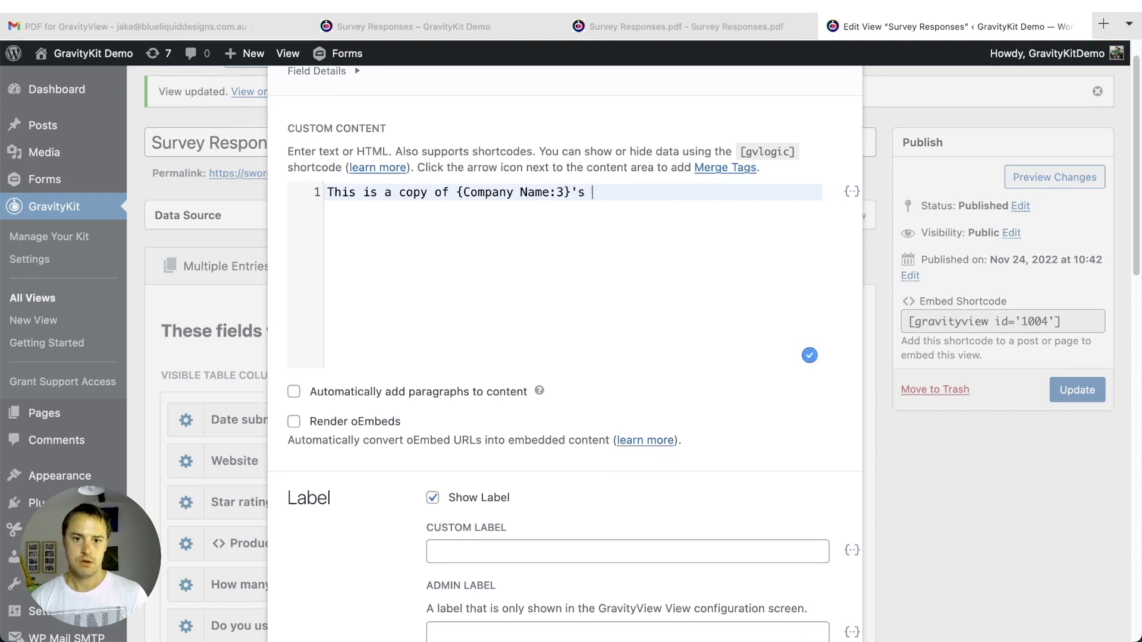
type("d at")
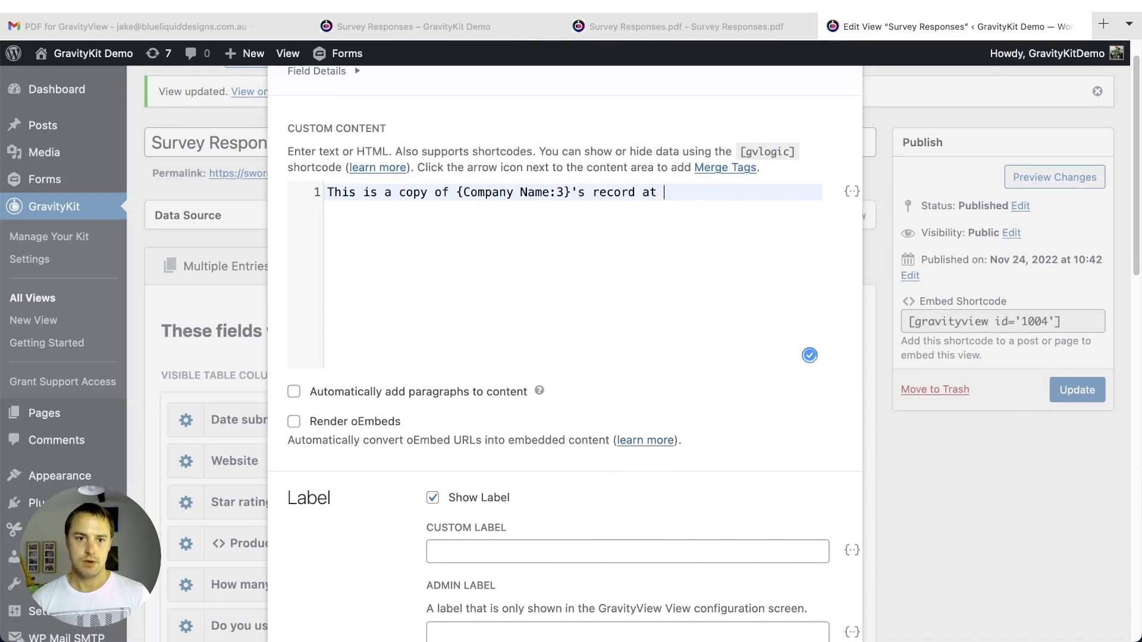
type(" {date")
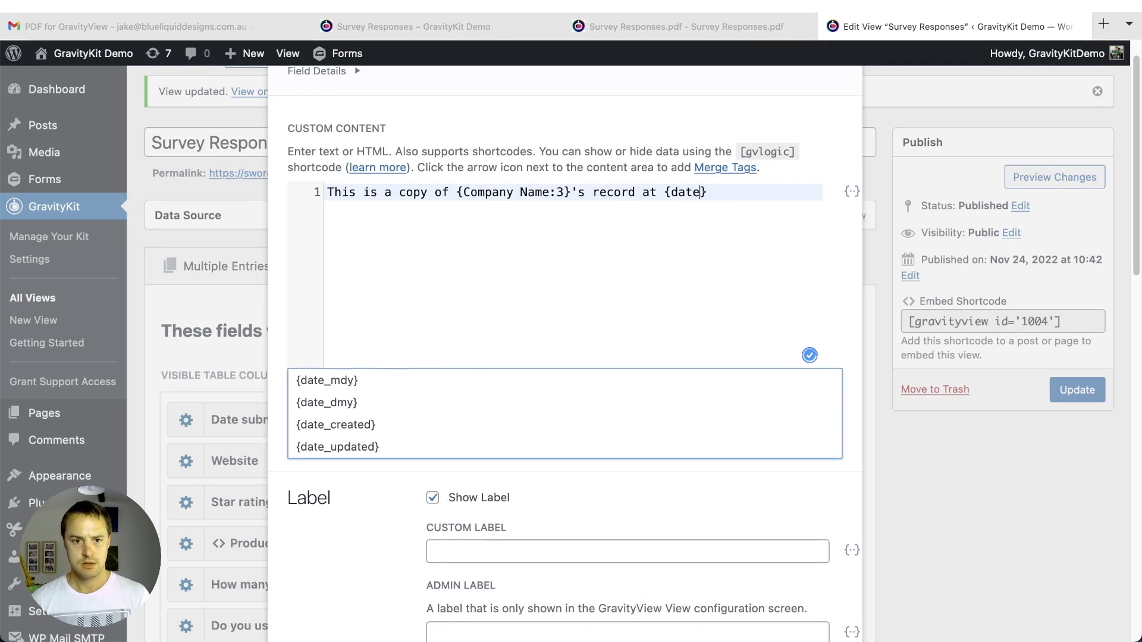
left_click(326, 381)
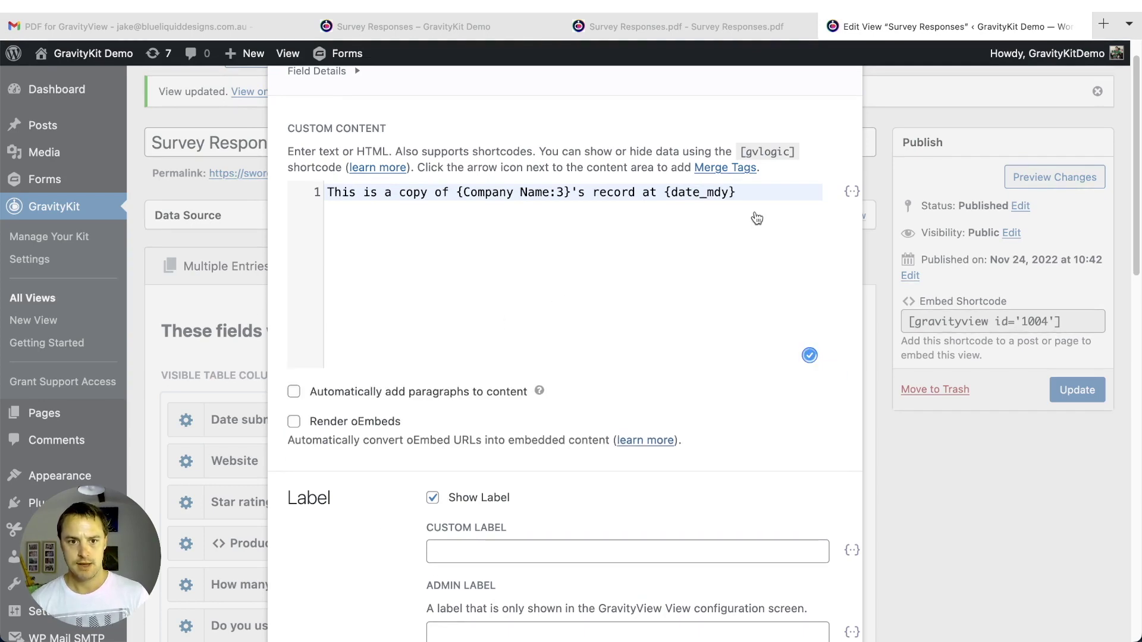
type(".")
- Set the field to 'Only include in PDF', close its settings, and update the View
scroll(543, 358, "down", 3)
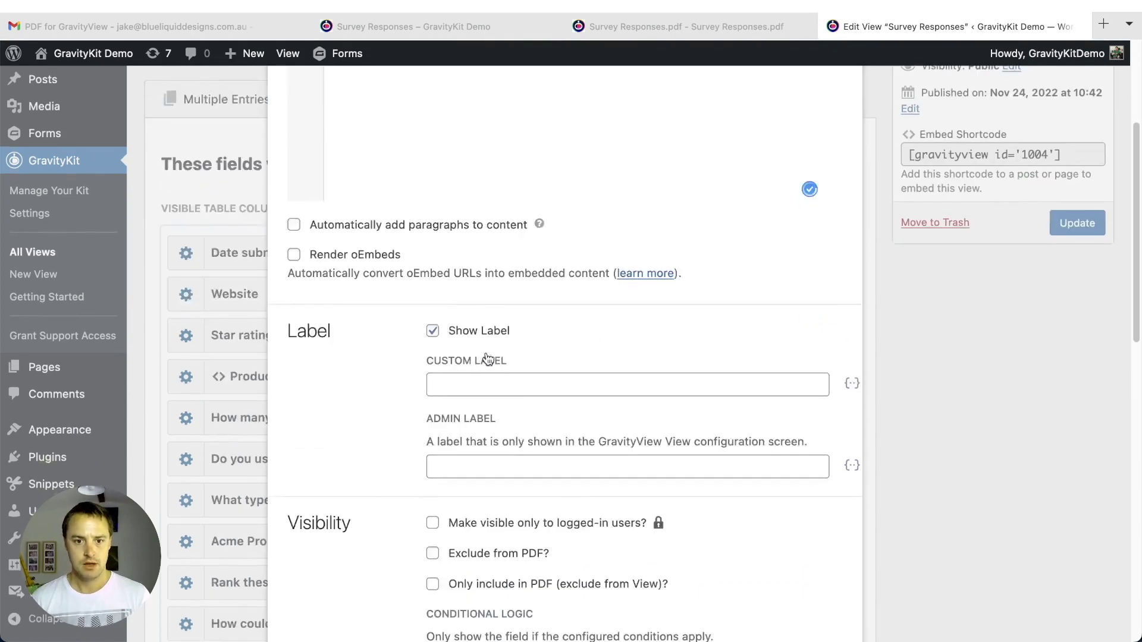
scroll(542, 358, "down", 3)
left_click(475, 452)
scroll(601, 464, "down", 4)
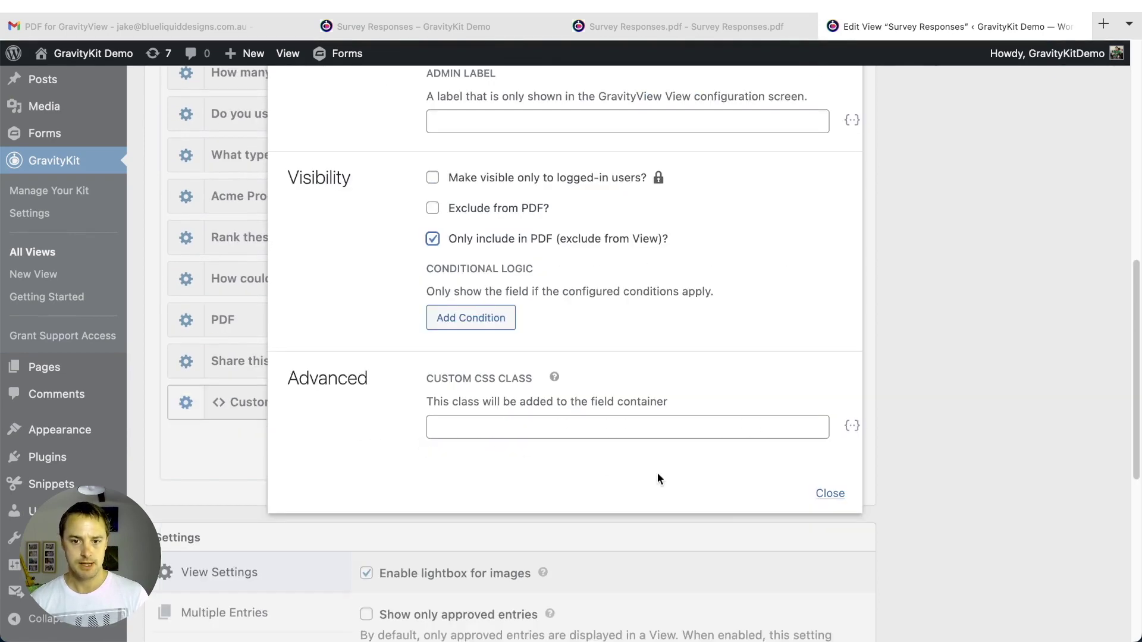
left_click(829, 494)
scroll(964, 238, "up", 7)
left_click(1063, 280)
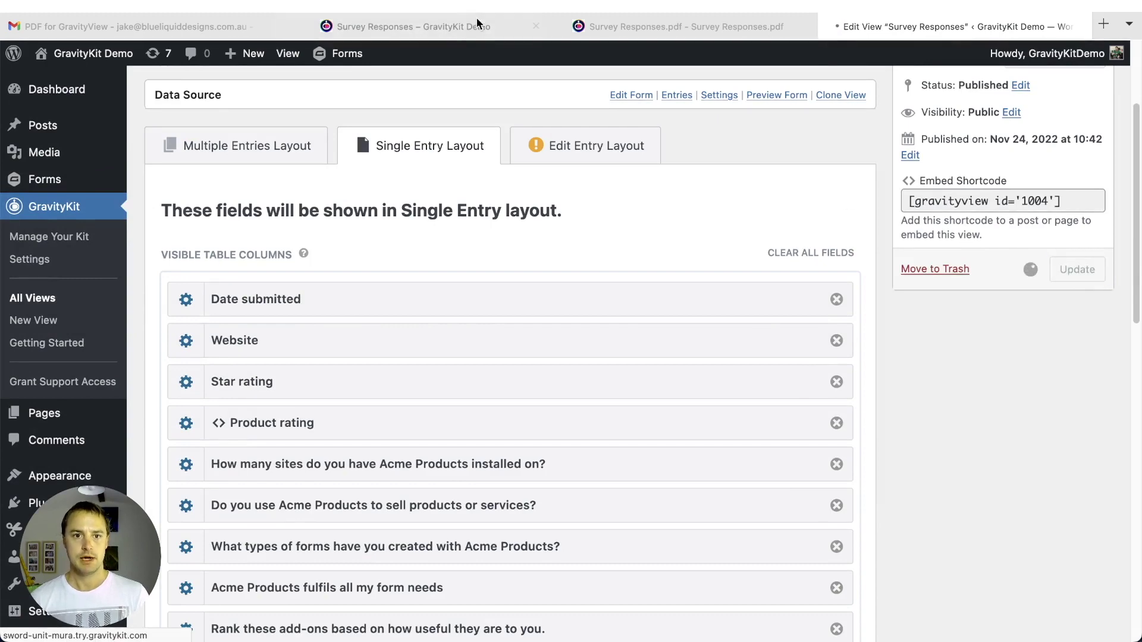
- Reload the front-end Survey Responses entry page
left_click(443, 35)
key("super+r")
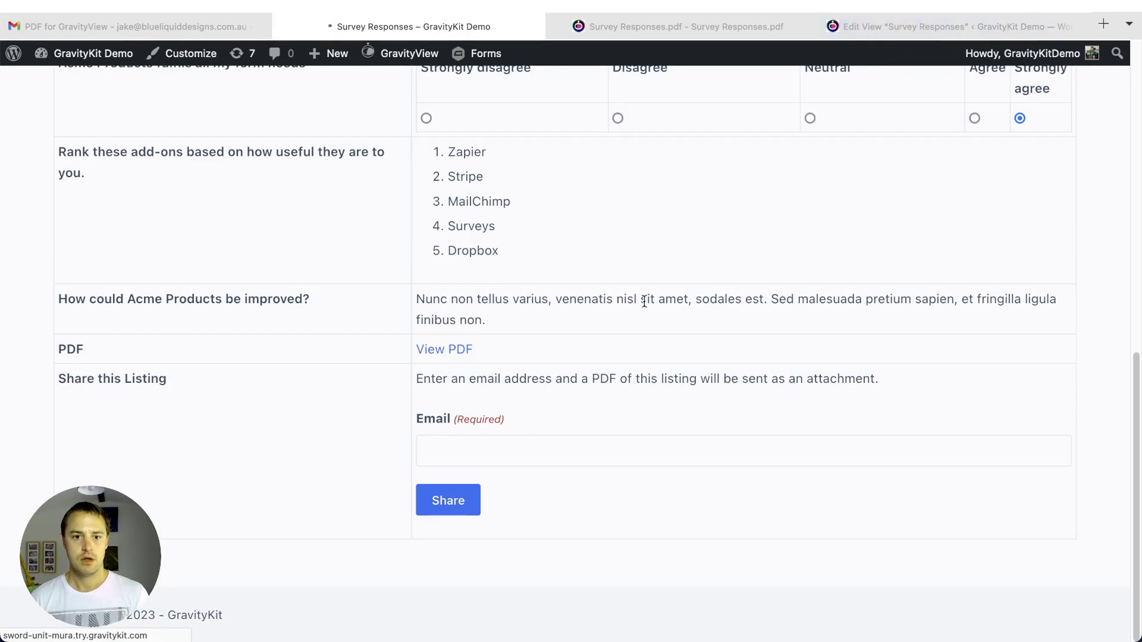
scroll(381, 357, "down", 3)
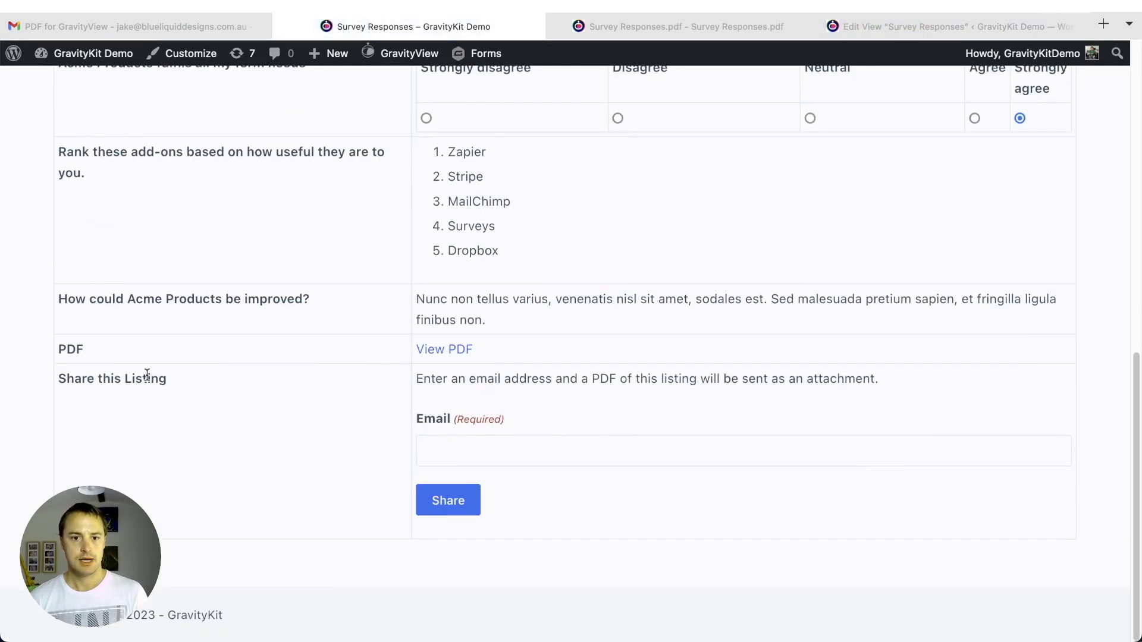
scroll(113, 360, "up", 2)
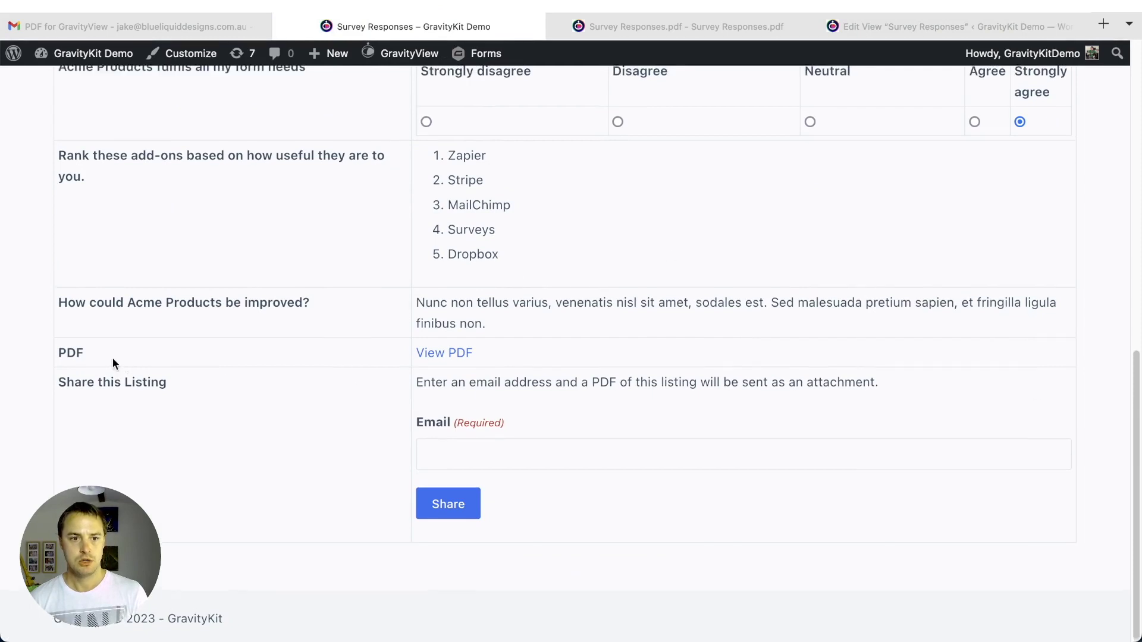
scroll(128, 339, "down", 2)
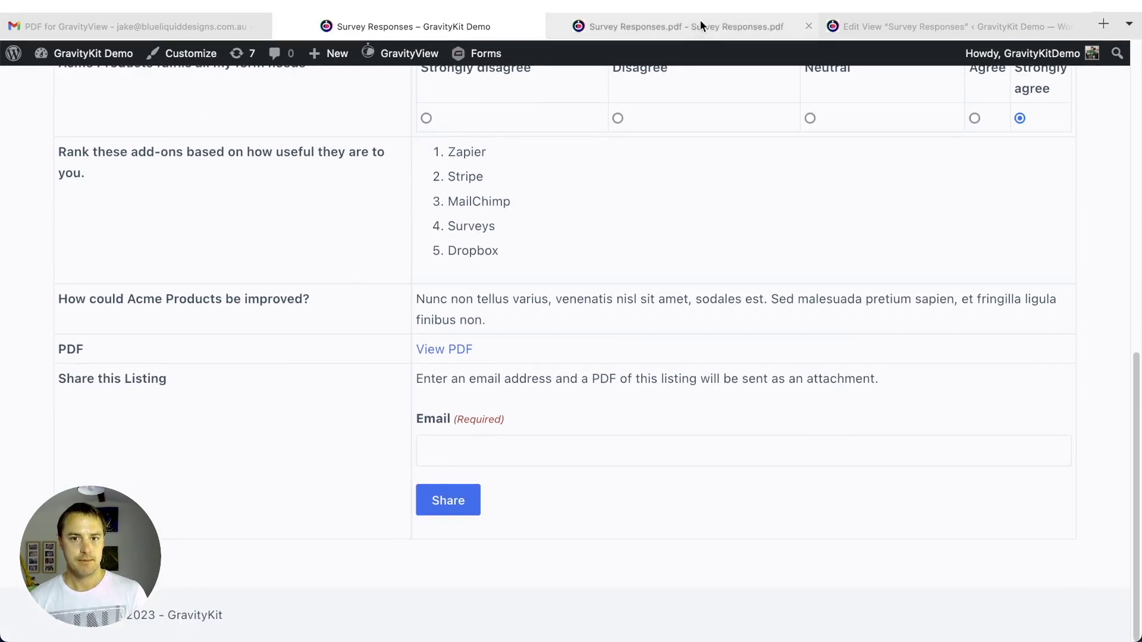
- In Survey Responses.pdf, select the new Custom Content copy notice dated 04/27/2023
left_click(683, 19)
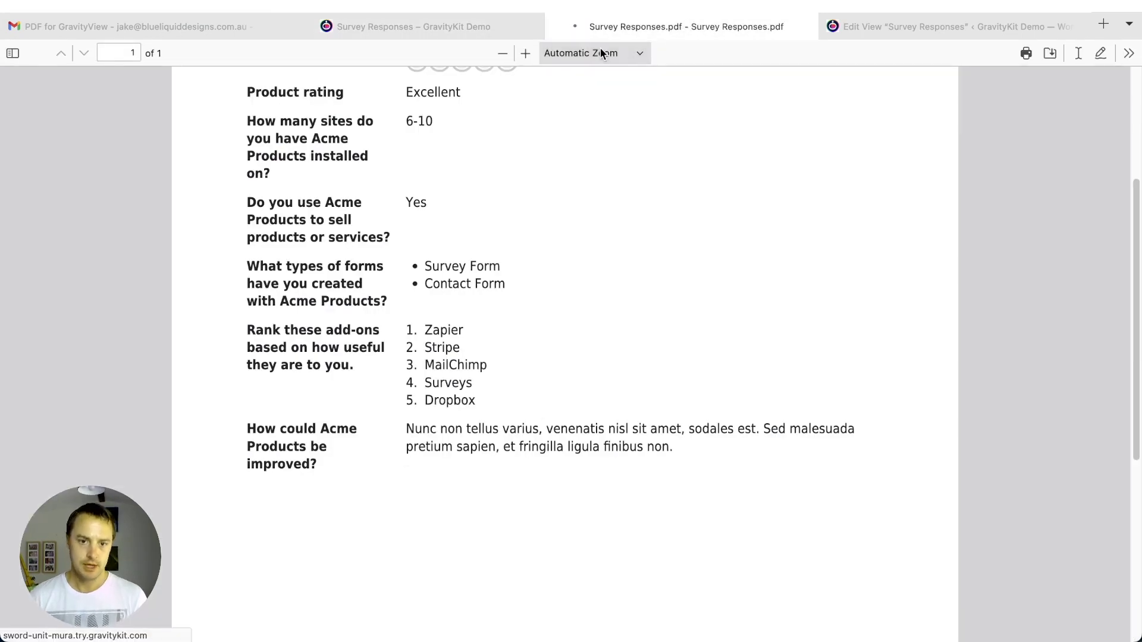
scroll(326, 153, "down", 3)
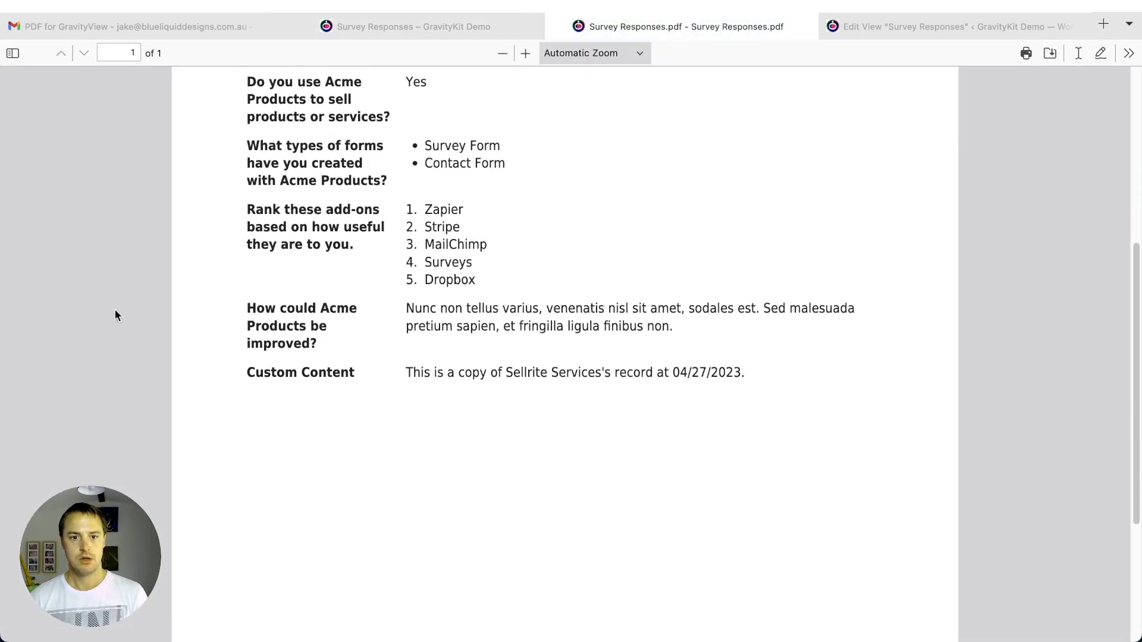
left_click_drag(761, 375, 493, 375)
left_click_drag(406, 375, 743, 371)
left_click_drag(247, 373, 353, 372)
left_click(357, 372)
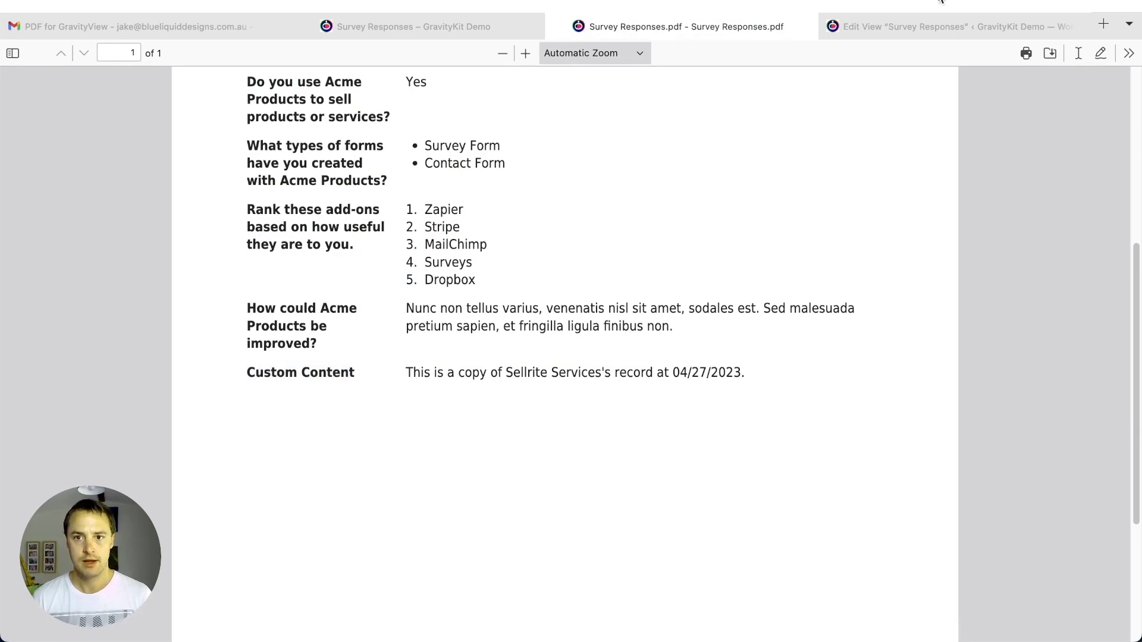
- Hide the Custom Content field's label and update the View
left_click(917, 25)
scroll(262, 312, "down", 8)
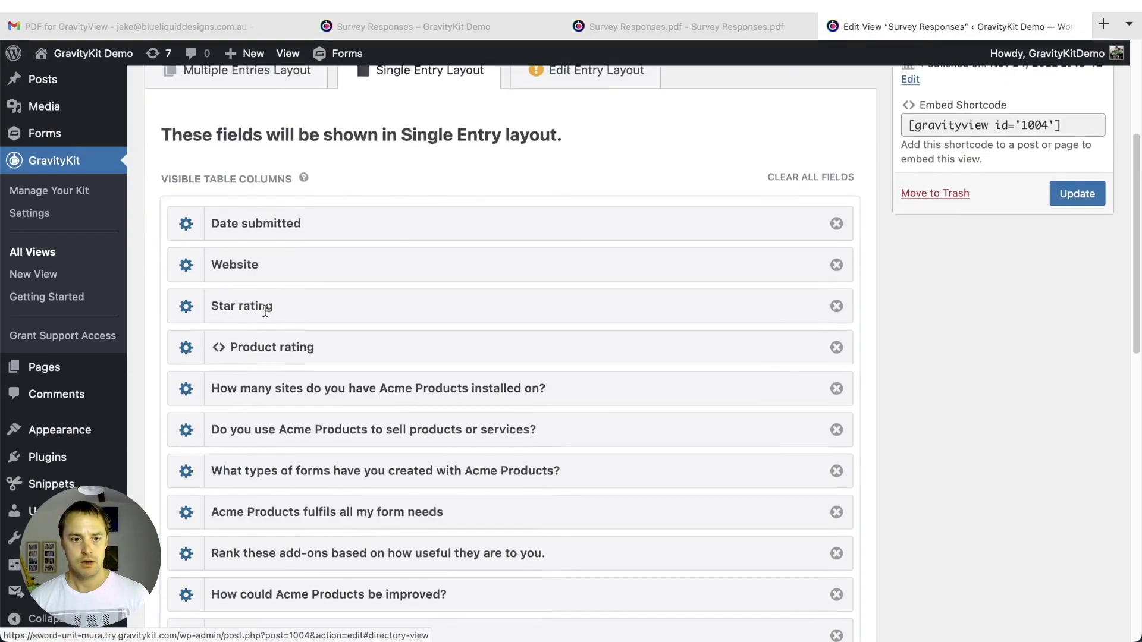
left_click(186, 483)
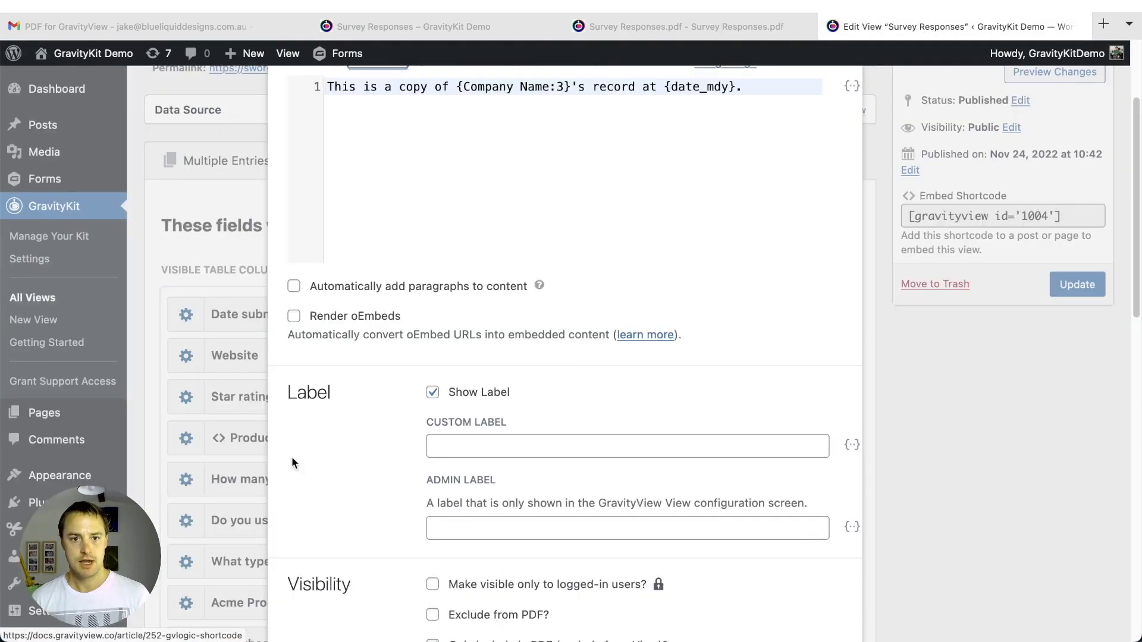
left_click(476, 390)
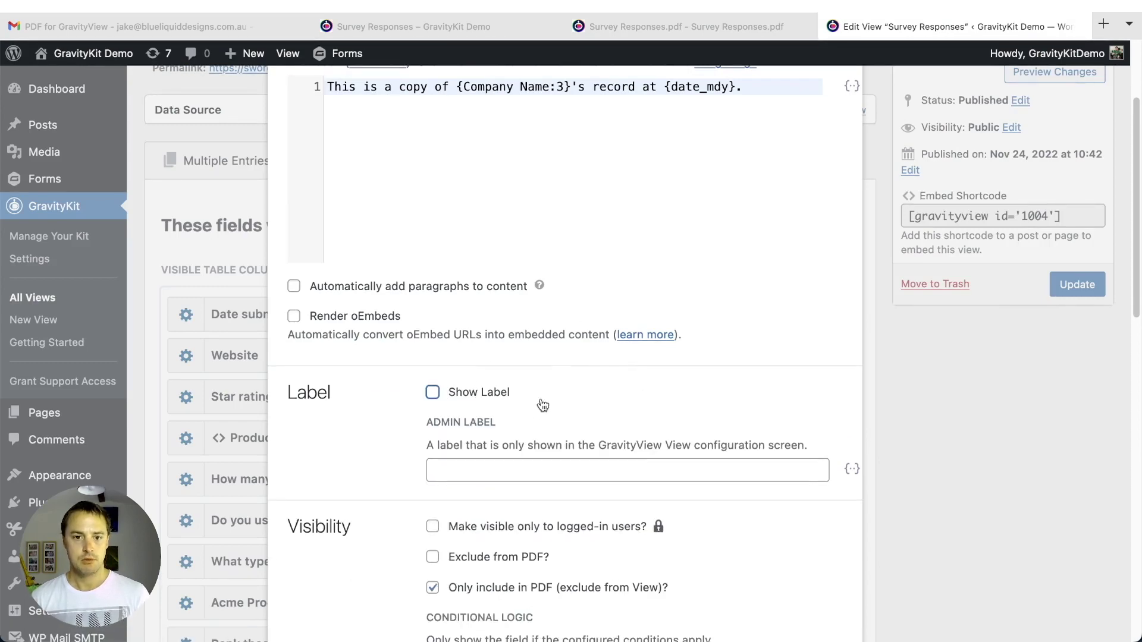
scroll(559, 398, "down", 4)
left_click(850, 609)
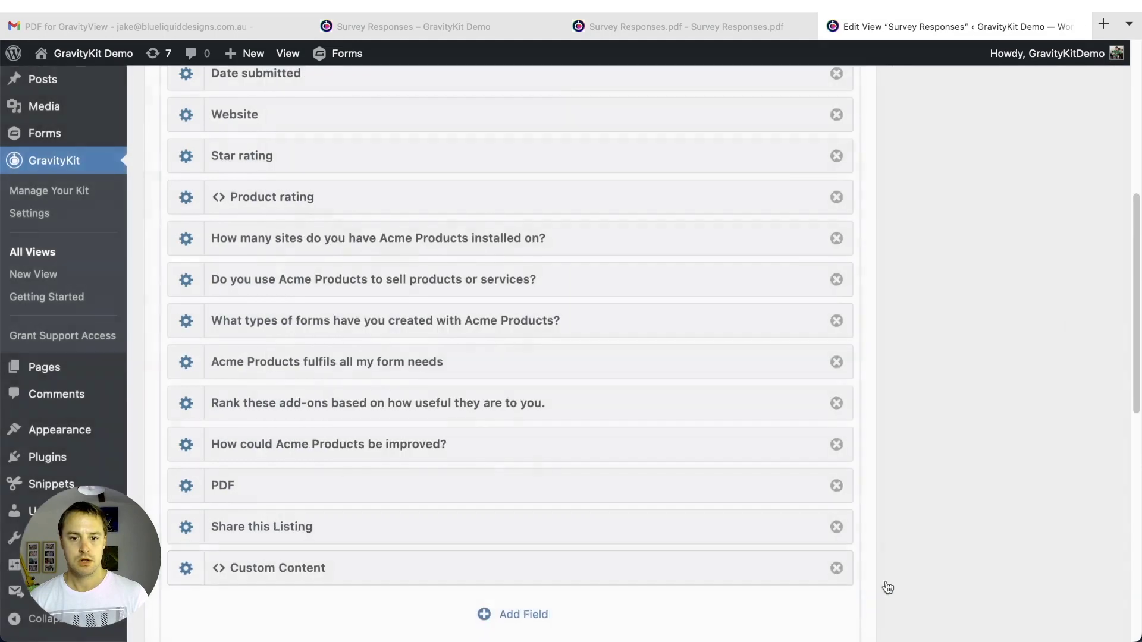
scroll(887, 587, "up", 6)
left_click(1077, 425)
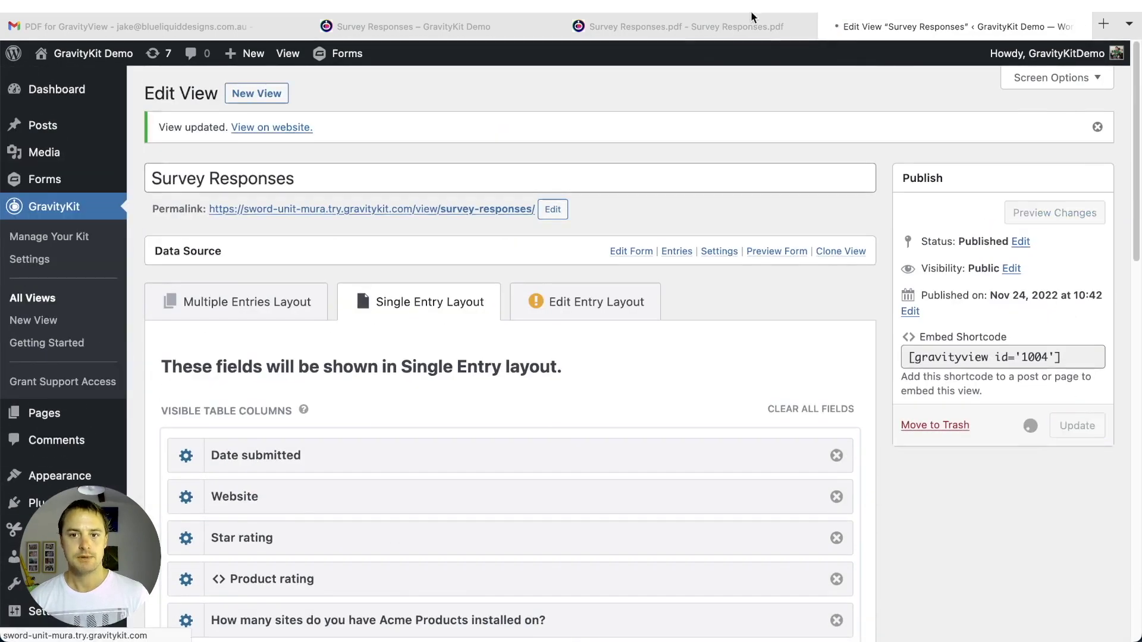
- Check the refreshed PDF's unlabelled notice naming Sellrite Services, then return to the survey response page
left_click(782, 24)
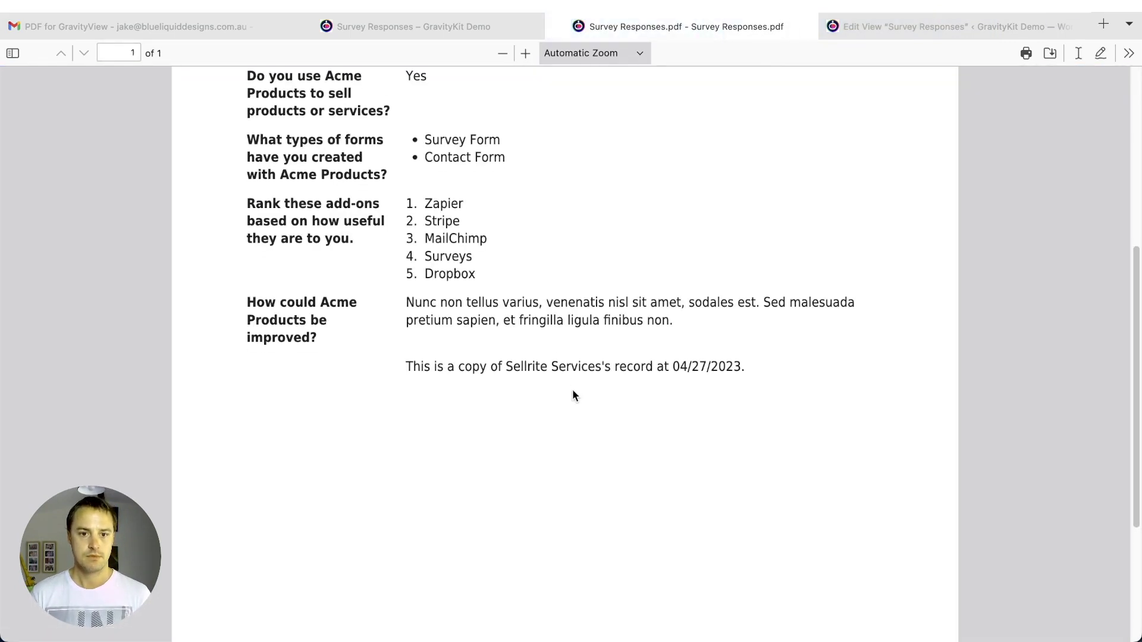
scroll(536, 369, "down", 1)
left_click_drag(473, 349, 809, 333)
left_click(769, 357)
scroll(767, 376, "up", 2)
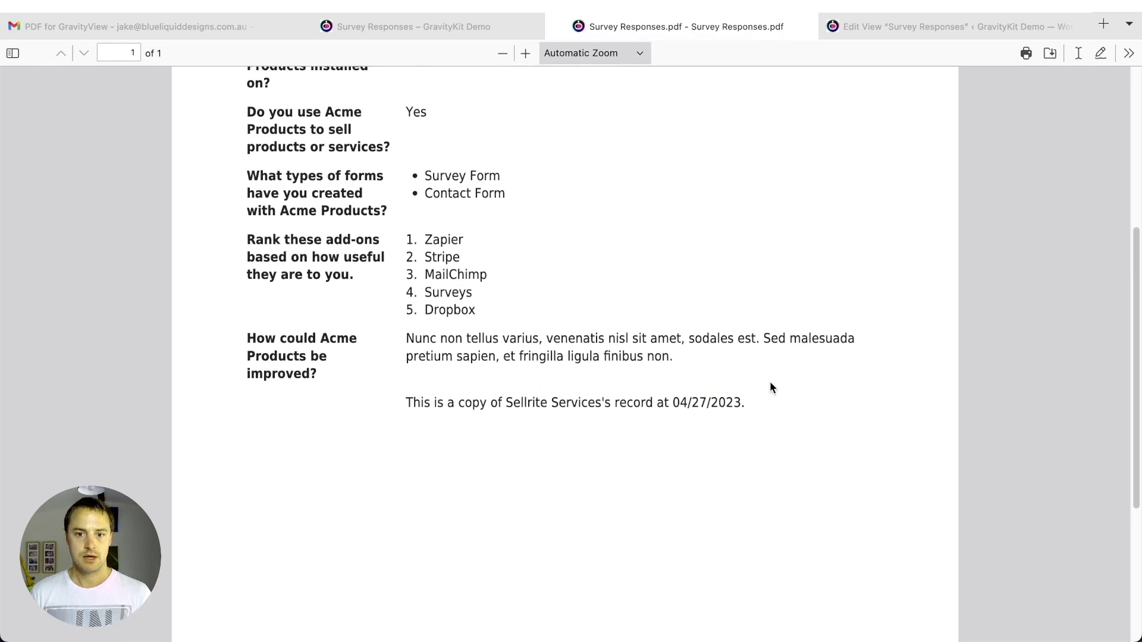
left_click_drag(504, 401, 605, 401)
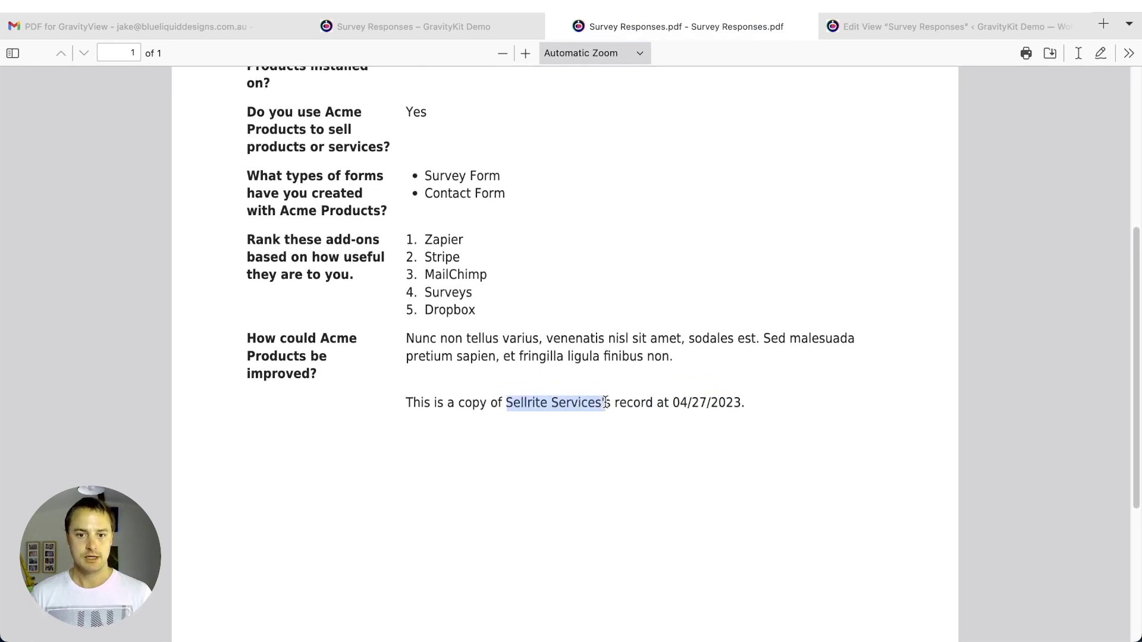
left_click(733, 369)
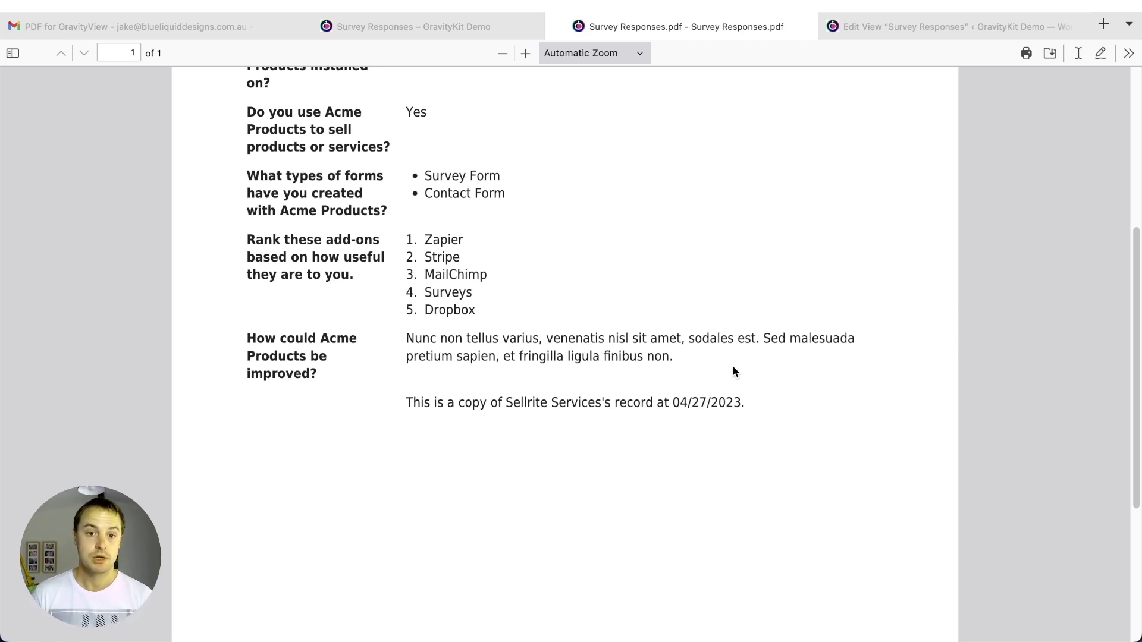
scroll(623, 242, "down", 5)
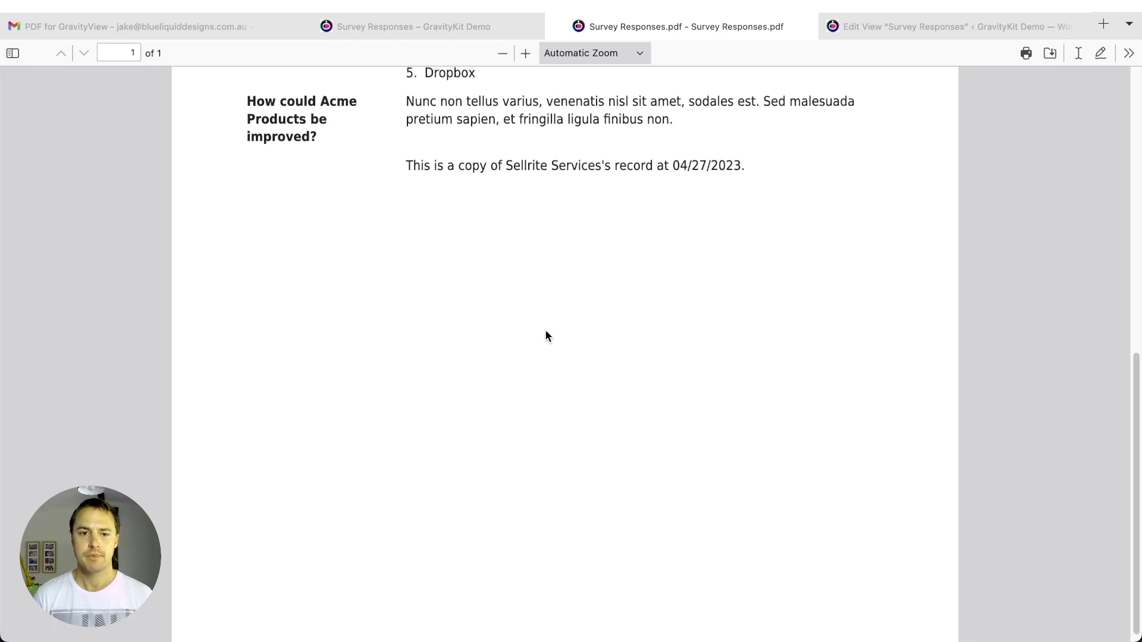
scroll(545, 330, "up", 4)
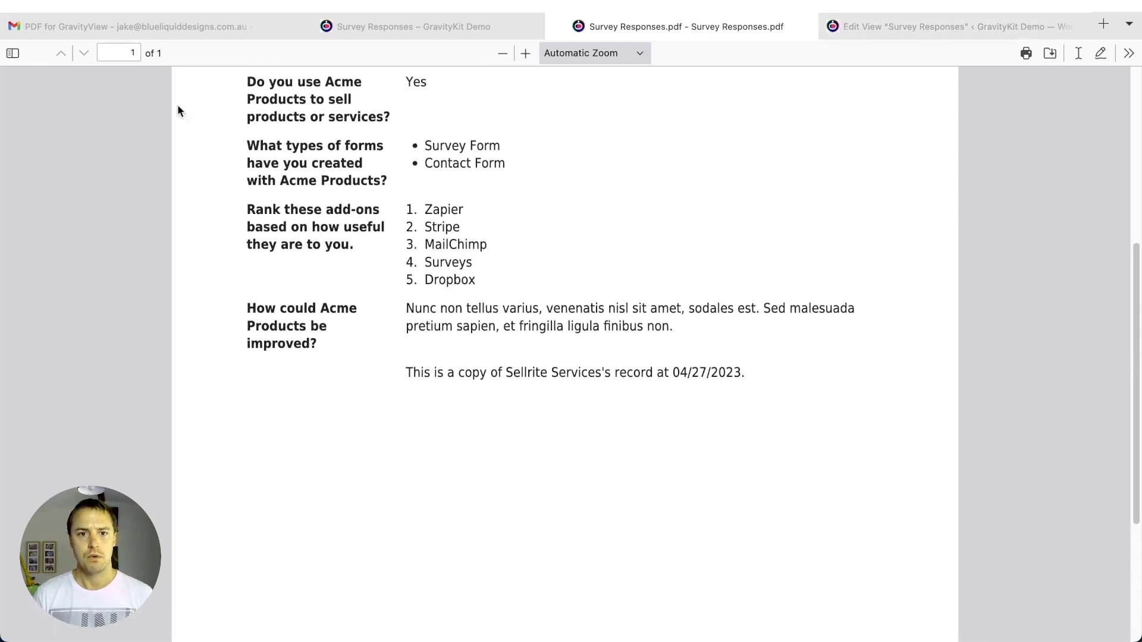
left_click(413, 33)
scroll(251, 364, "up", 15)
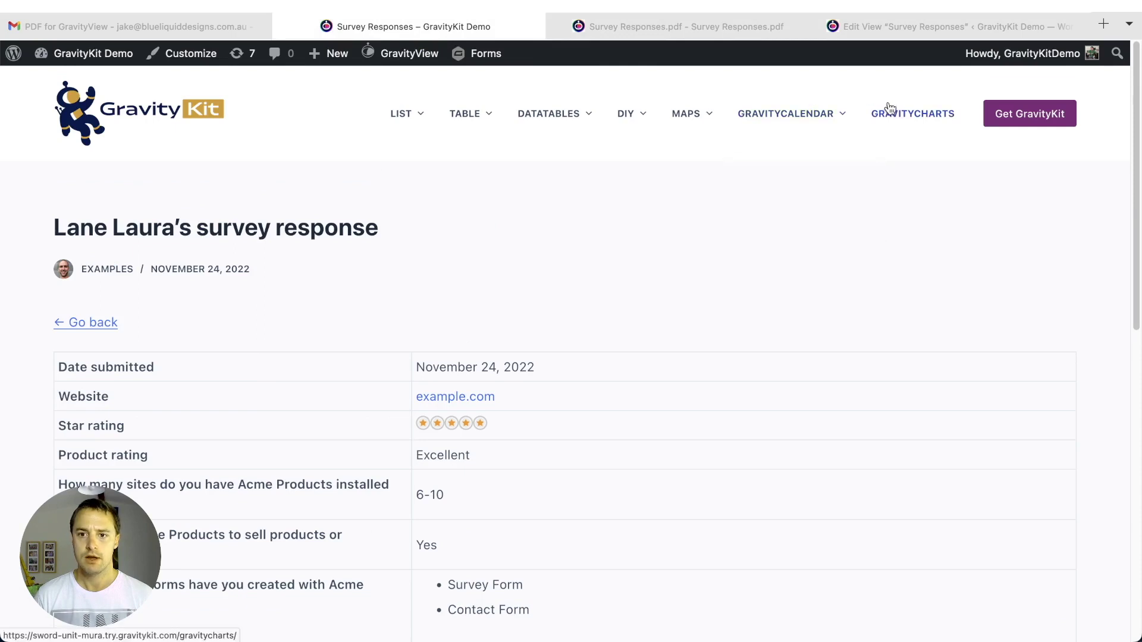
- From the Dashboard's Forms list, open GravityCharts - Assessment's Settings > GravityCharts feeds
left_click(119, 56)
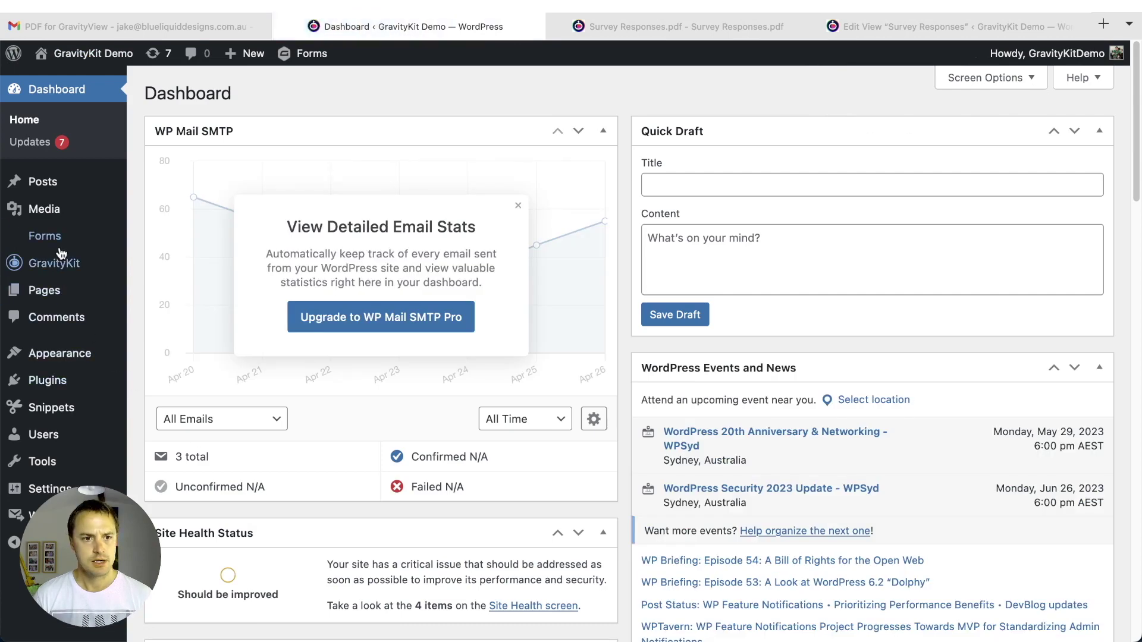
mouse_move(62, 241)
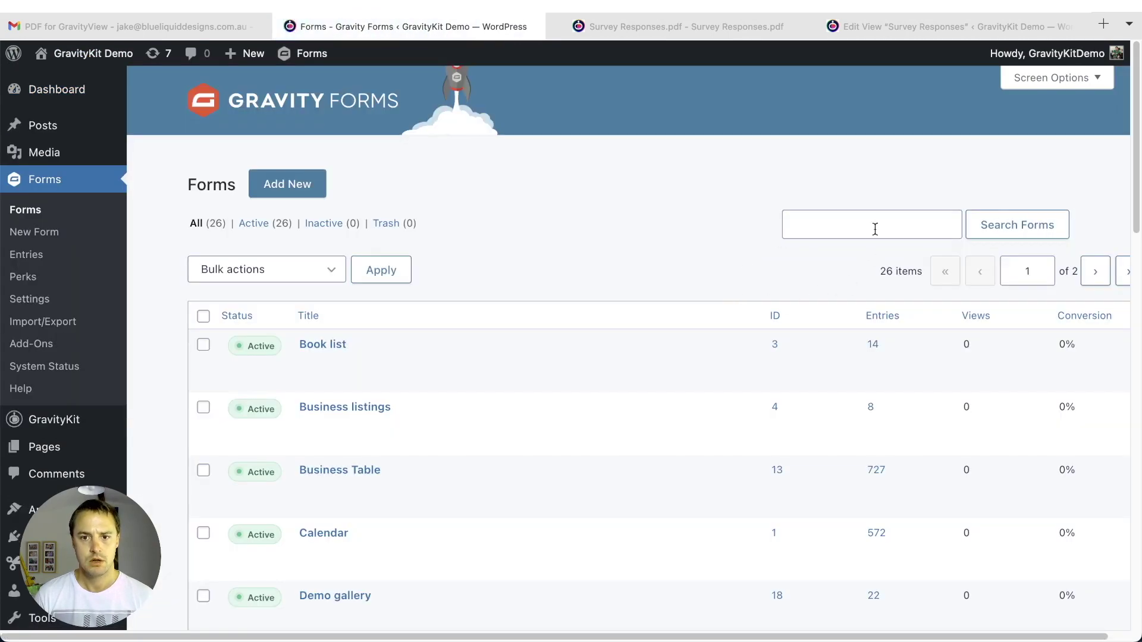
left_click(875, 229)
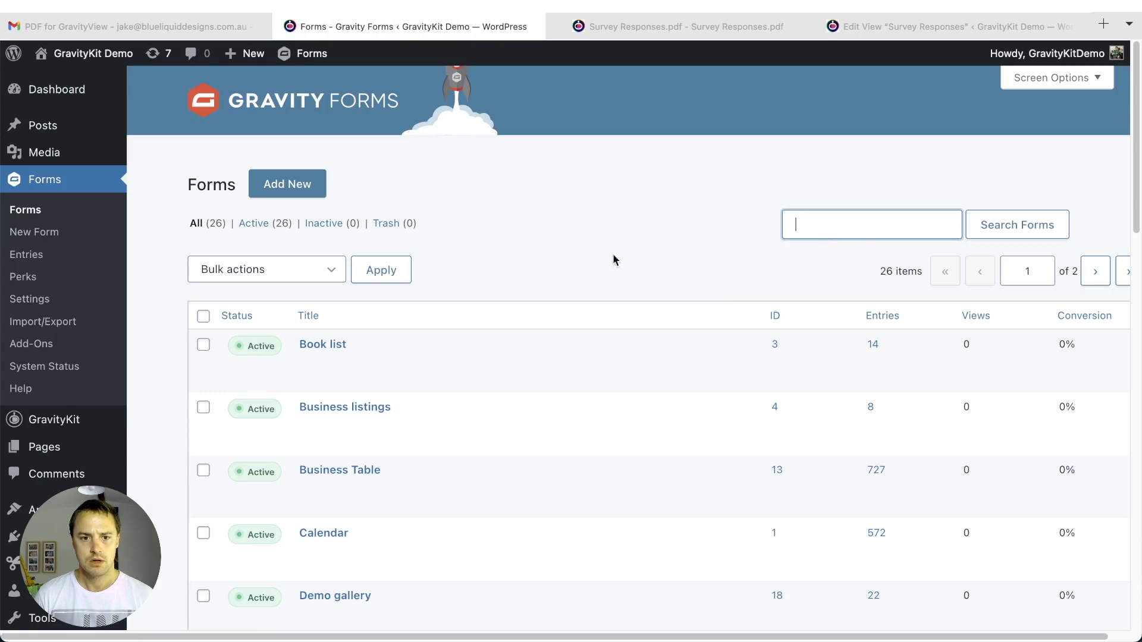
scroll(518, 262, "down", 8)
scroll(518, 262, "down", 5)
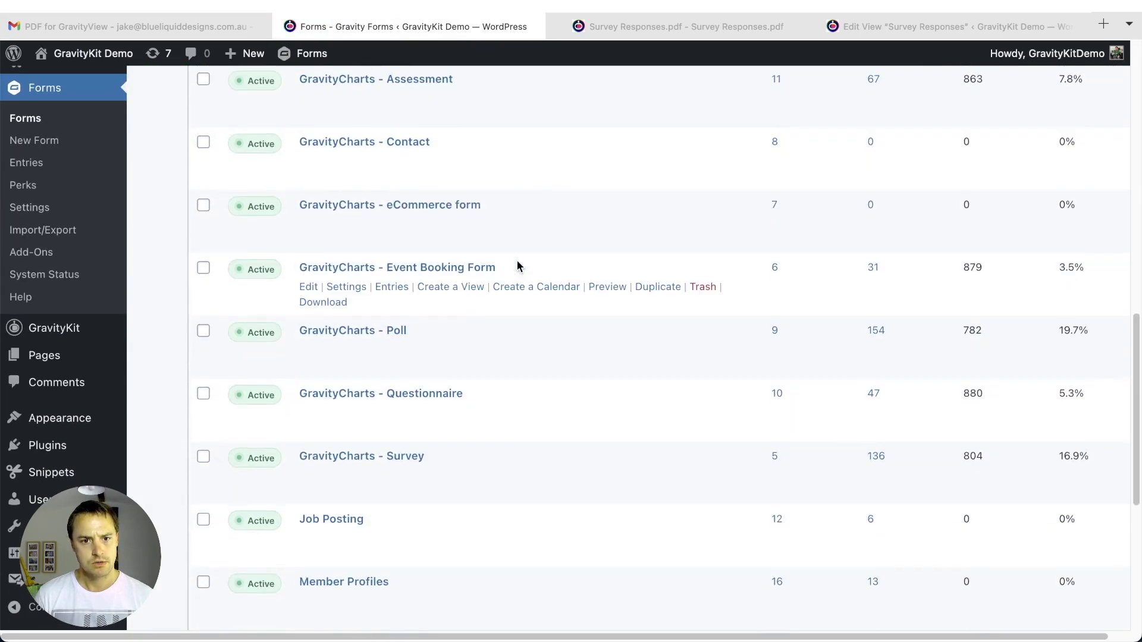
scroll(518, 265, "up", 1)
scroll(482, 307, "up", 4)
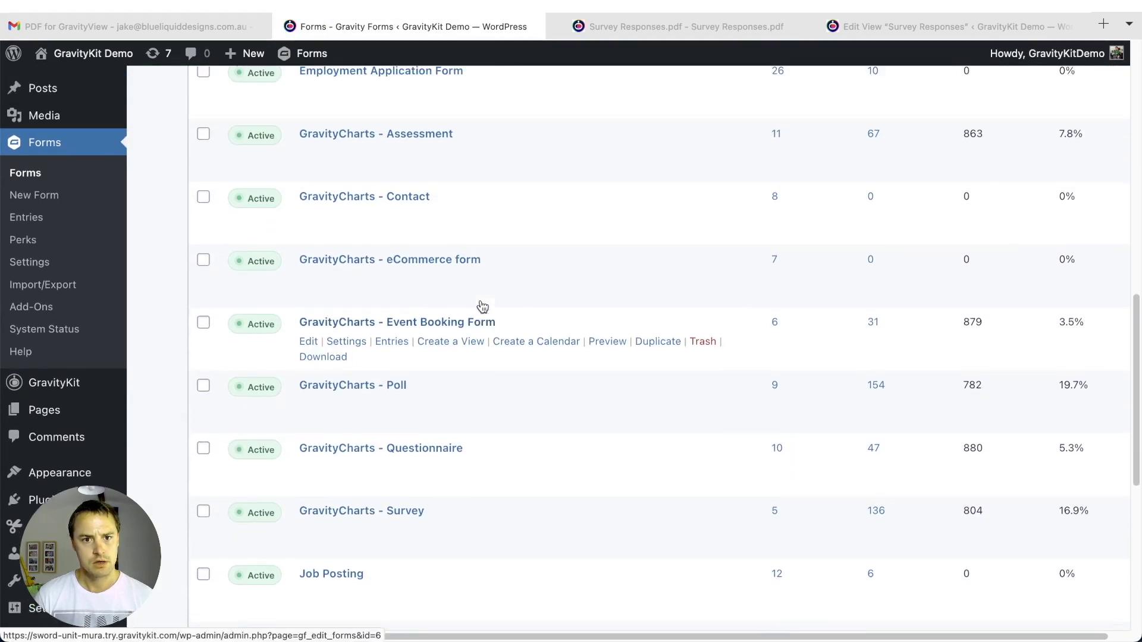
mouse_move(370, 249)
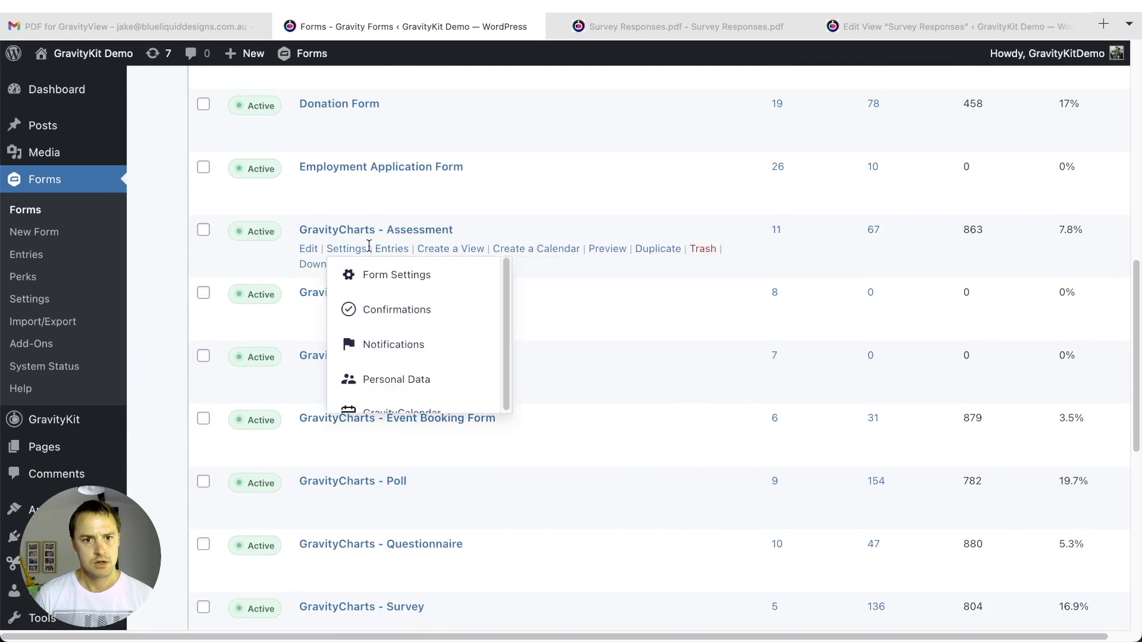
scroll(366, 357, "down", 3)
scroll(404, 389, "down", 1)
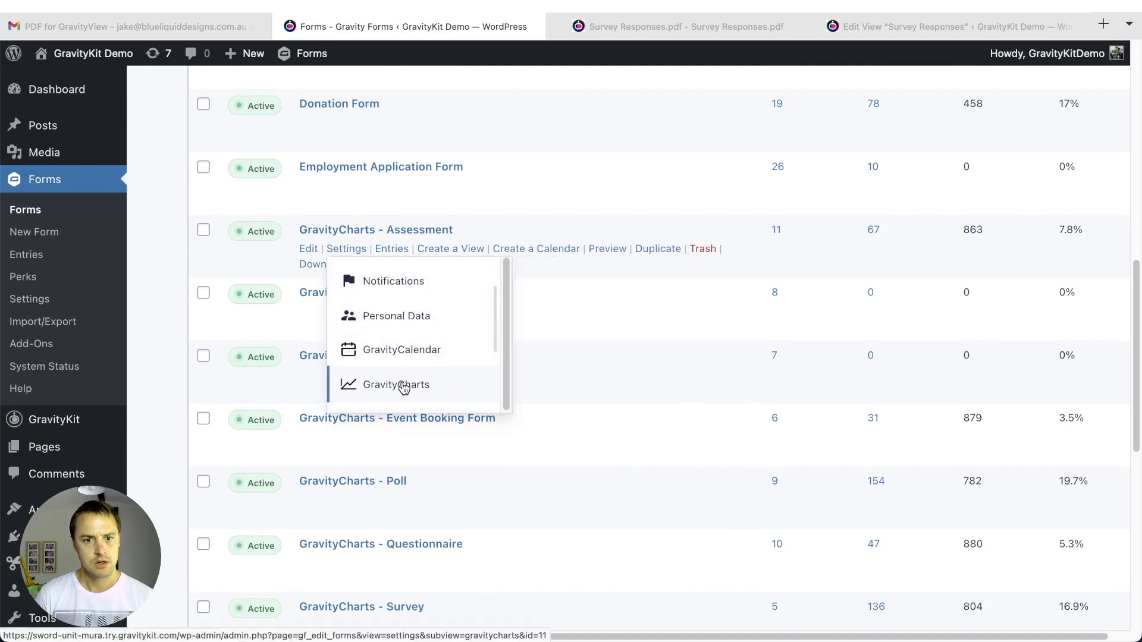
left_click(443, 386)
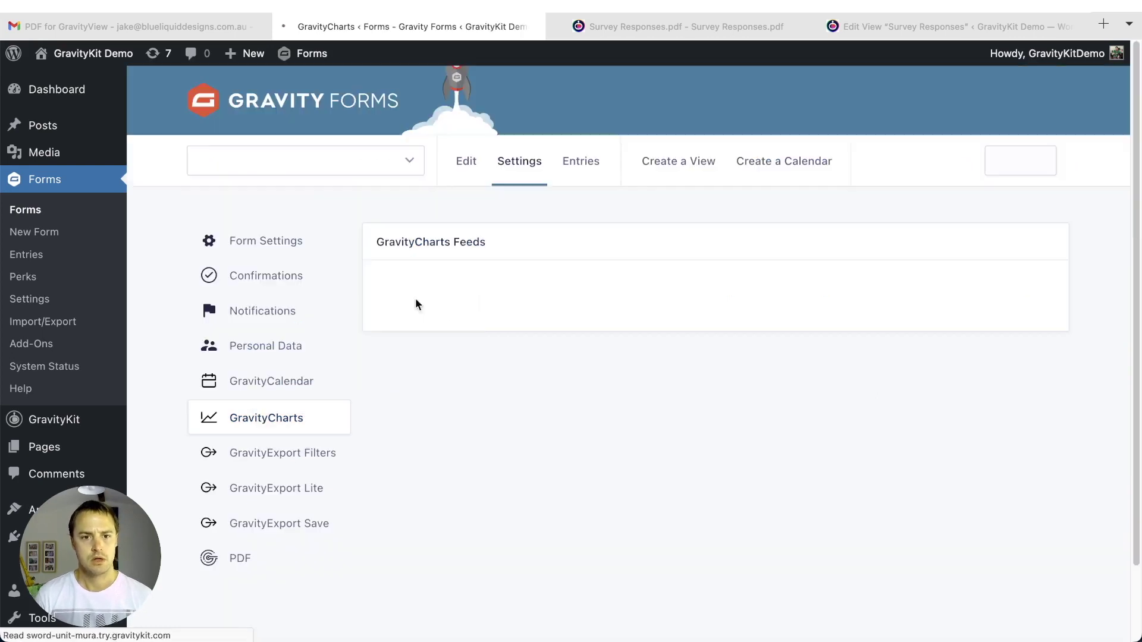
- Preview the Assessment Polar Area chart, copy its shortcode, and return to the Edit View tab
scroll(357, 298, "down", 1)
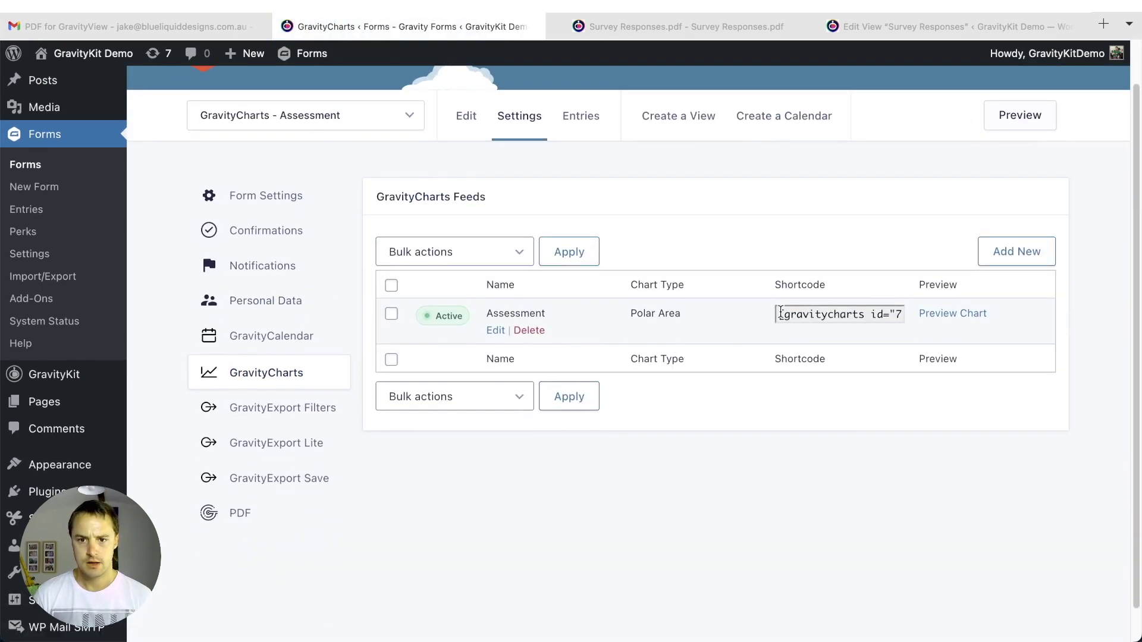
left_click(774, 315)
left_click(953, 313)
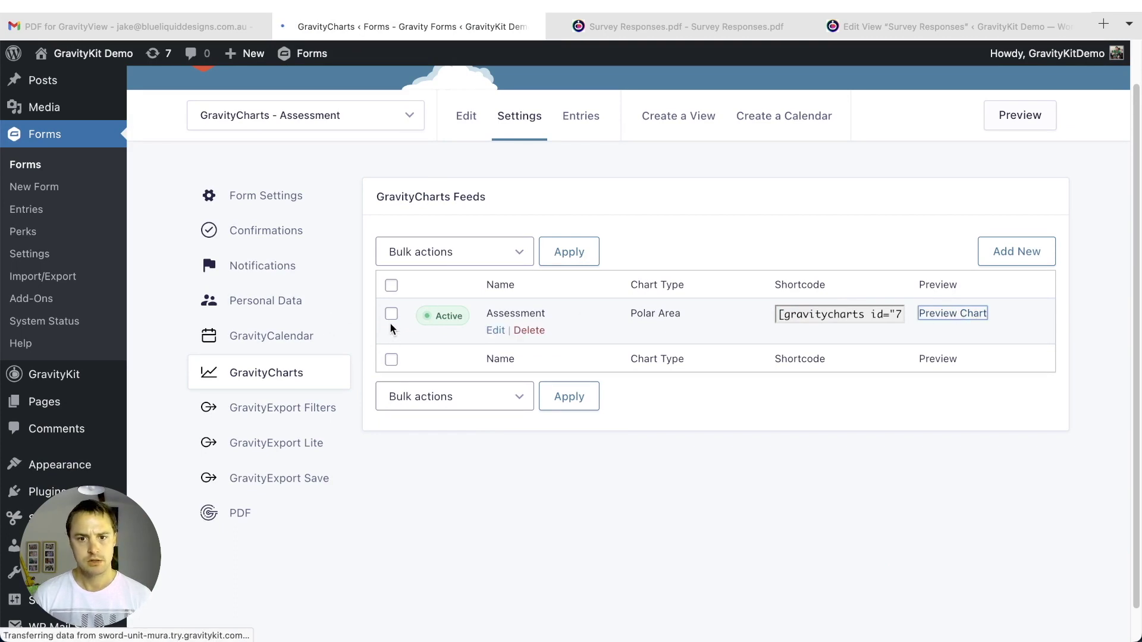
scroll(270, 351, "down", 1)
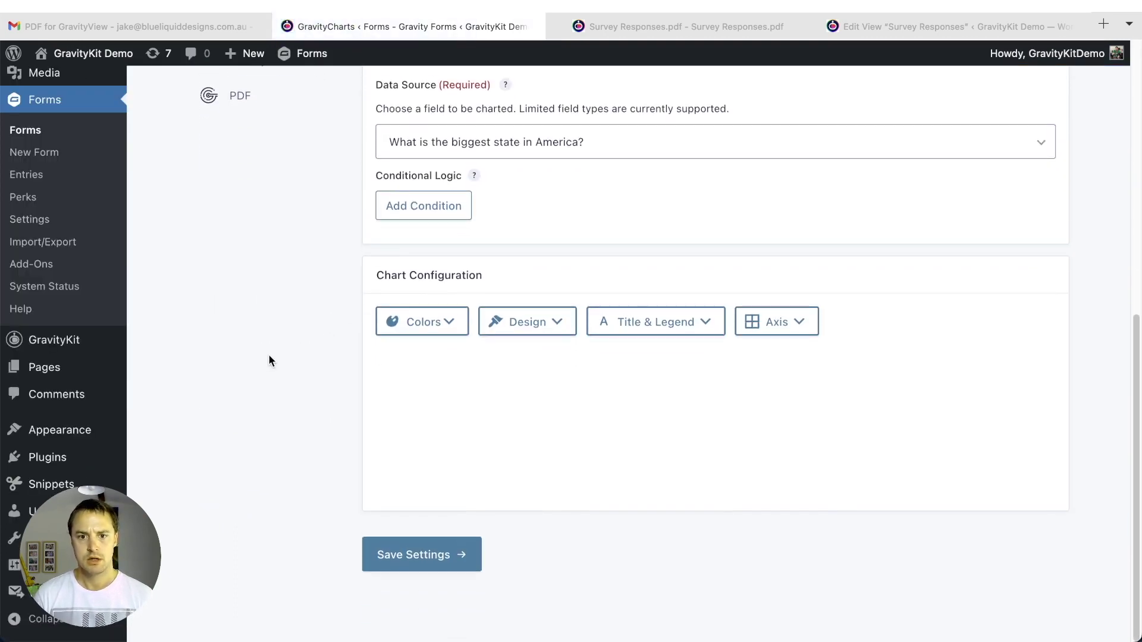
scroll(280, 343, "down", 6)
mouse_move(749, 302)
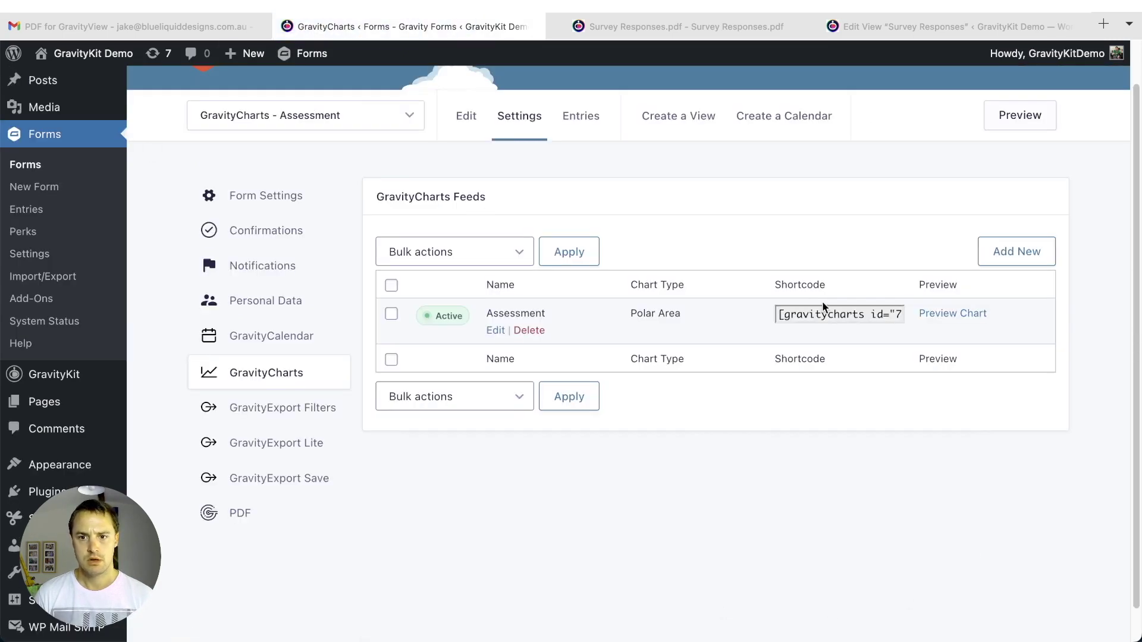
left_click(819, 312)
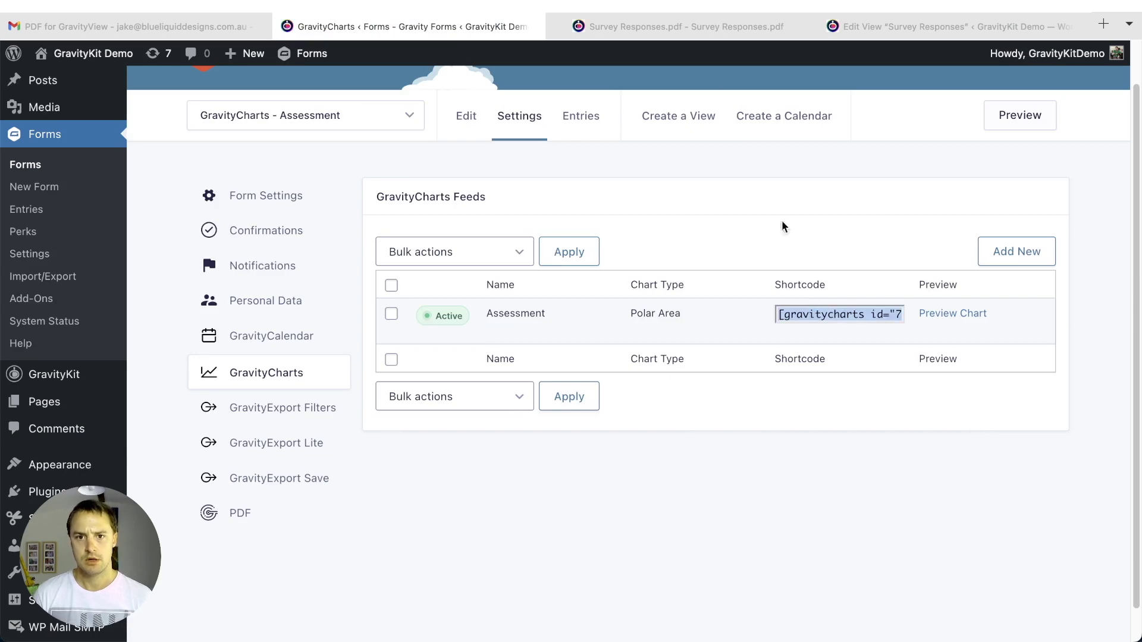
left_click(958, 26)
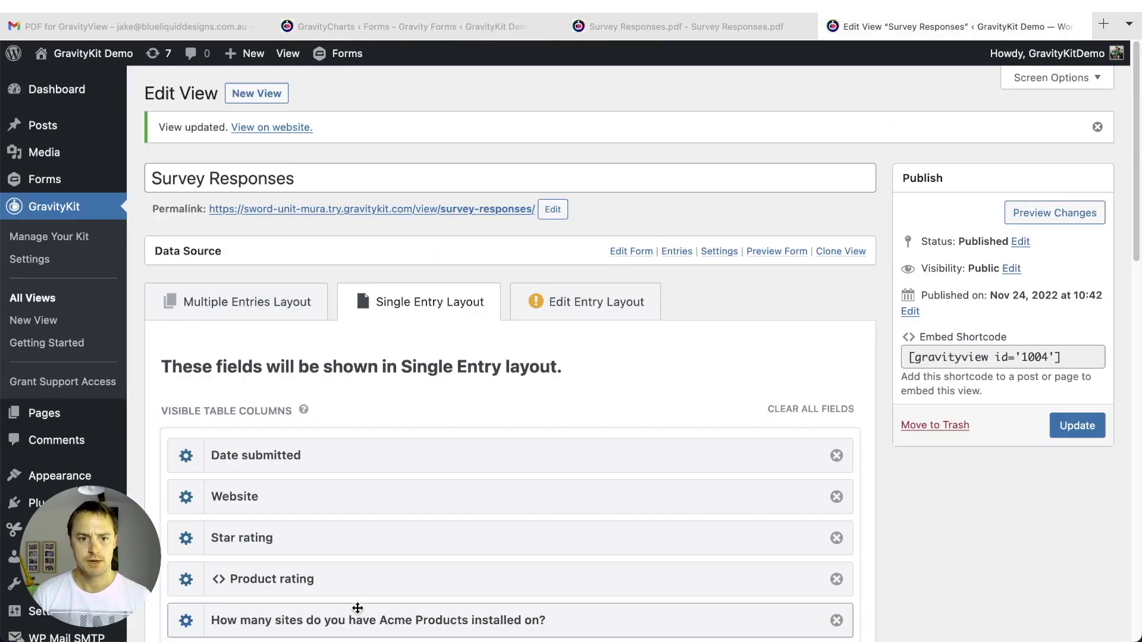
- Replace the Custom Content with the shortcode [gravitycharts id="7" entry="" embed="image"]
scroll(360, 612, "down", 9)
left_click(186, 438)
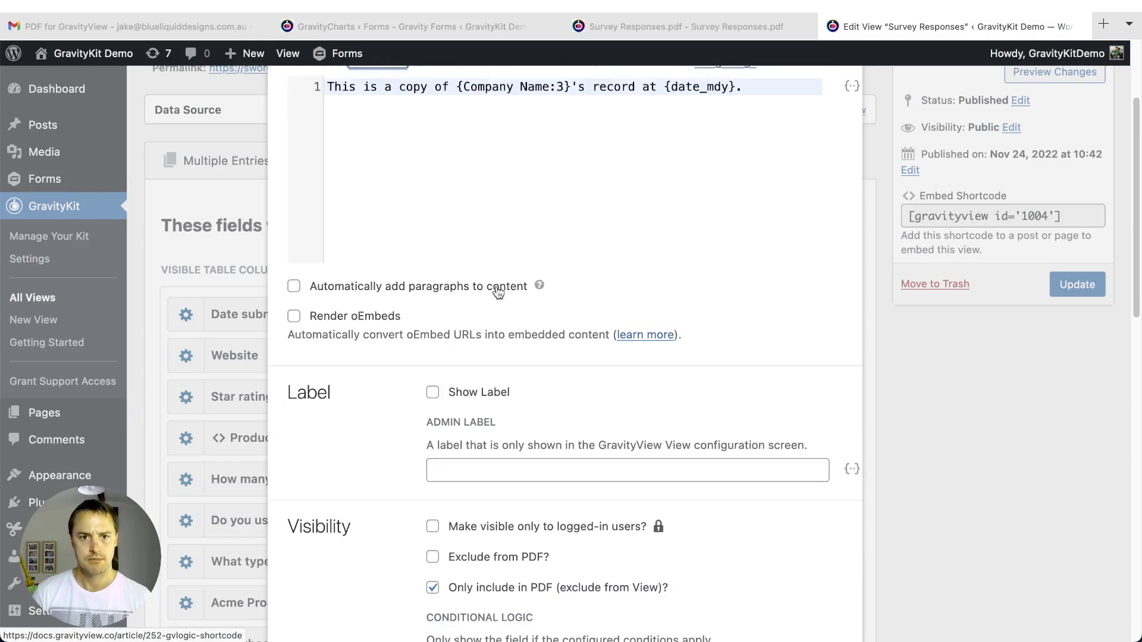
key("super+a")
type("[gravitycharts id=\"7\"]")
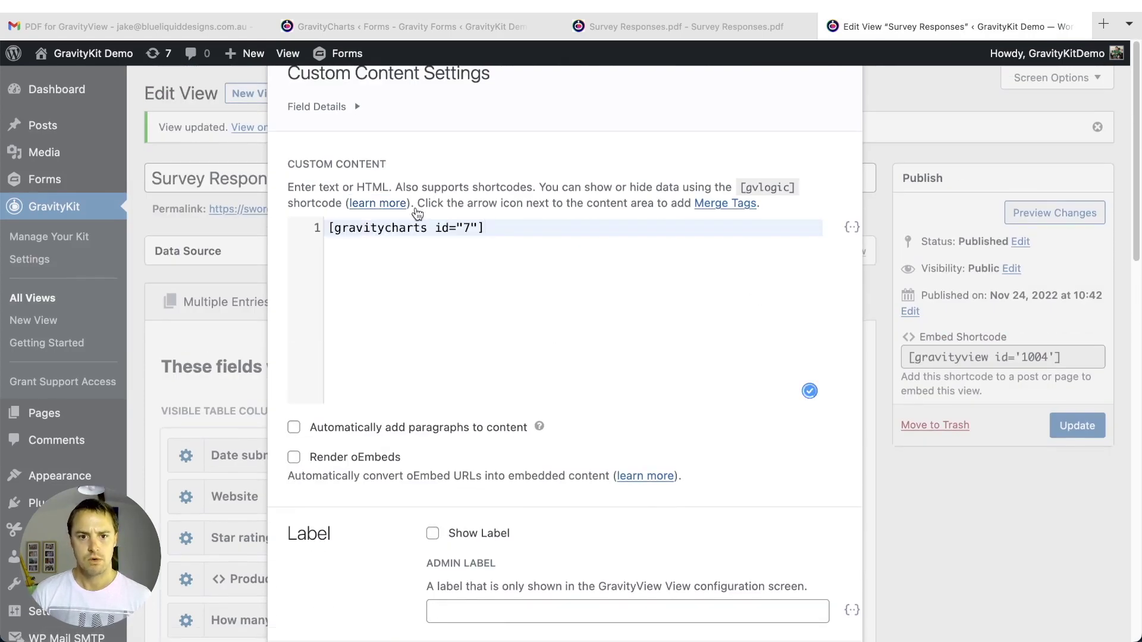
left_click(476, 228)
type("entry=")
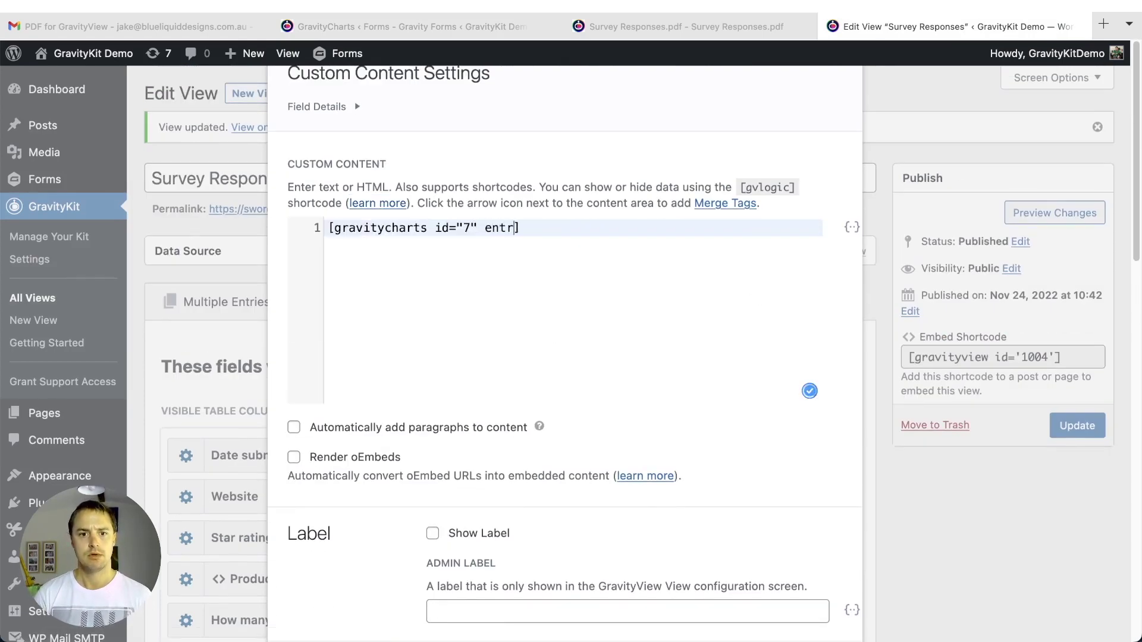
type("\"\"")
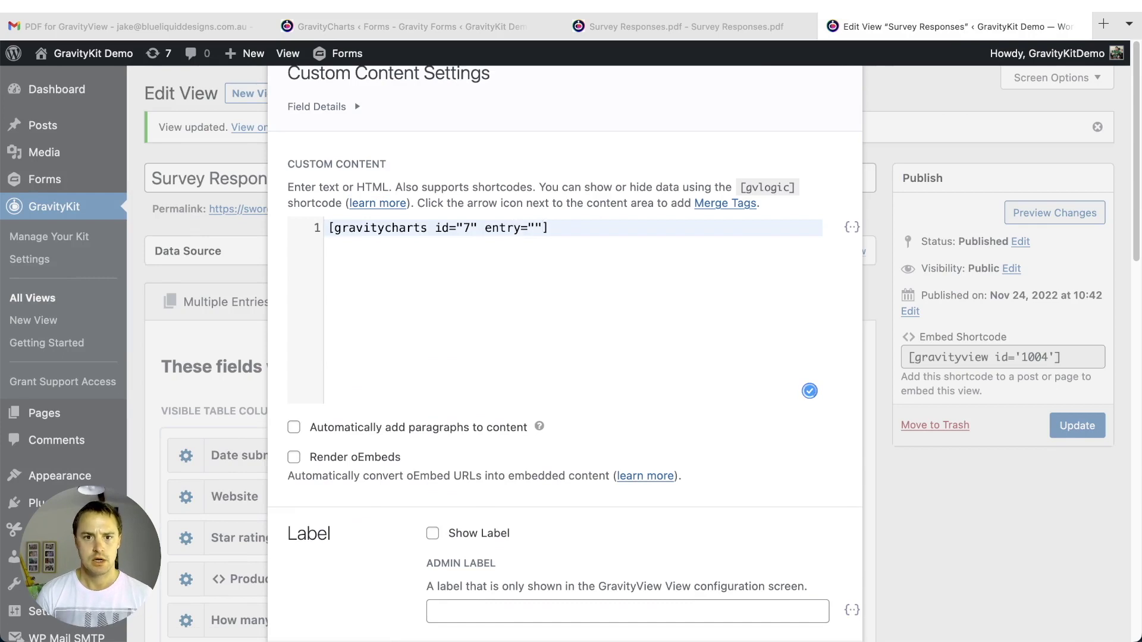
type(" type=\"")
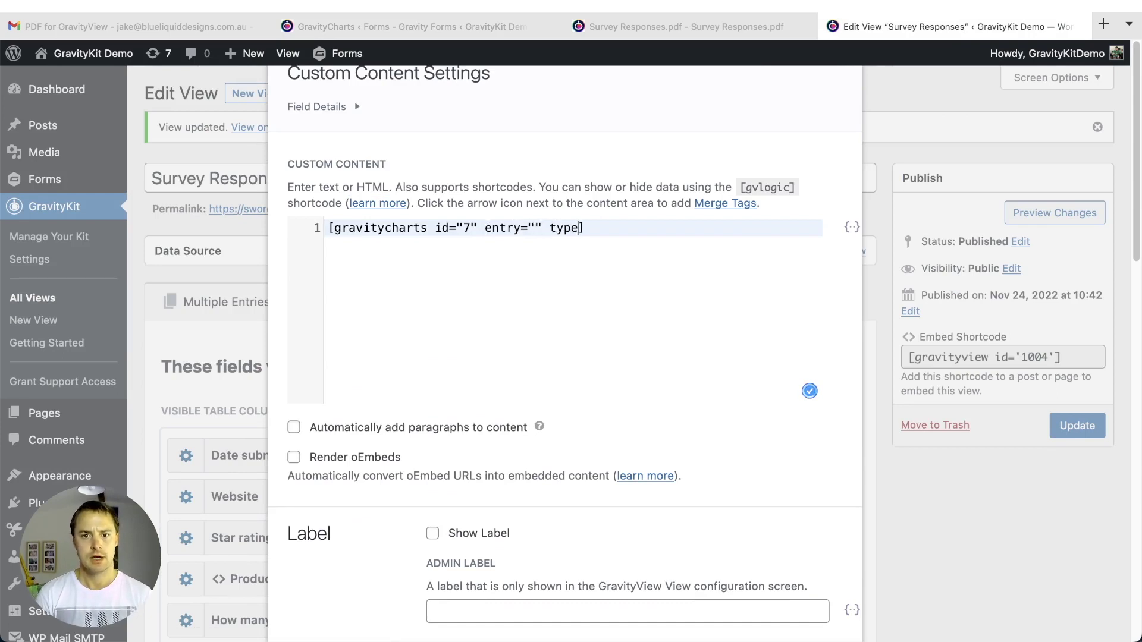
key("BackSpace")
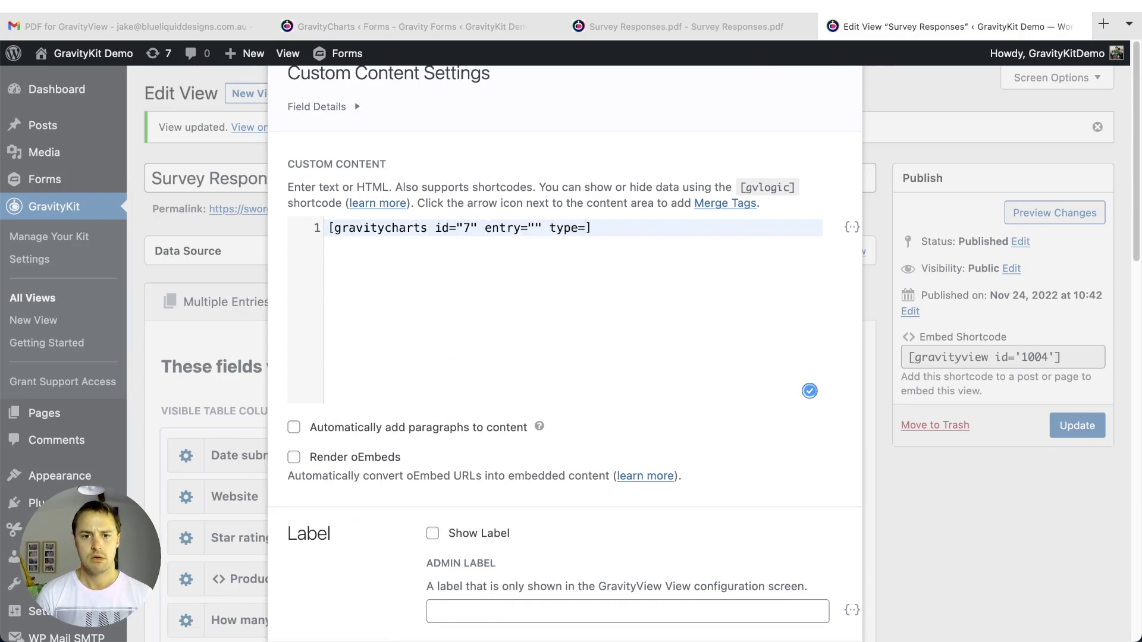
key("BackSpace")
key("BackSpace")
key("BackSpace")
key("BackSpace")
type("embed=\"image\"")
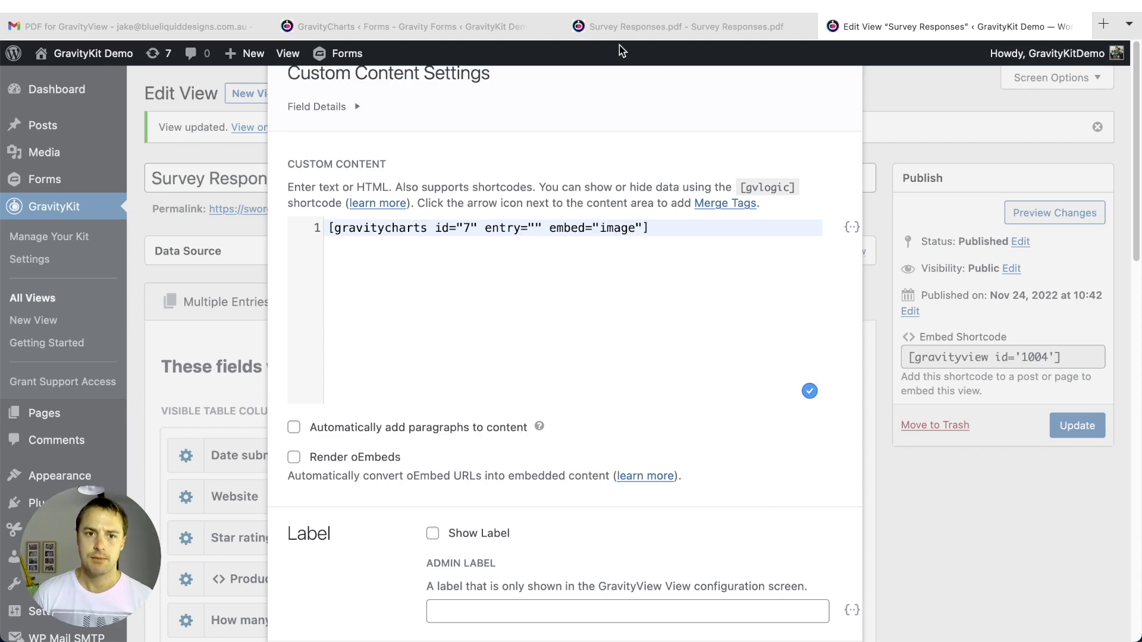
left_click(416, 27)
- Leave the feeds page for the GravityCharts - Assessment form's entries list
mouse_move(581, 116)
left_click(684, 194)
left_click(615, 372)
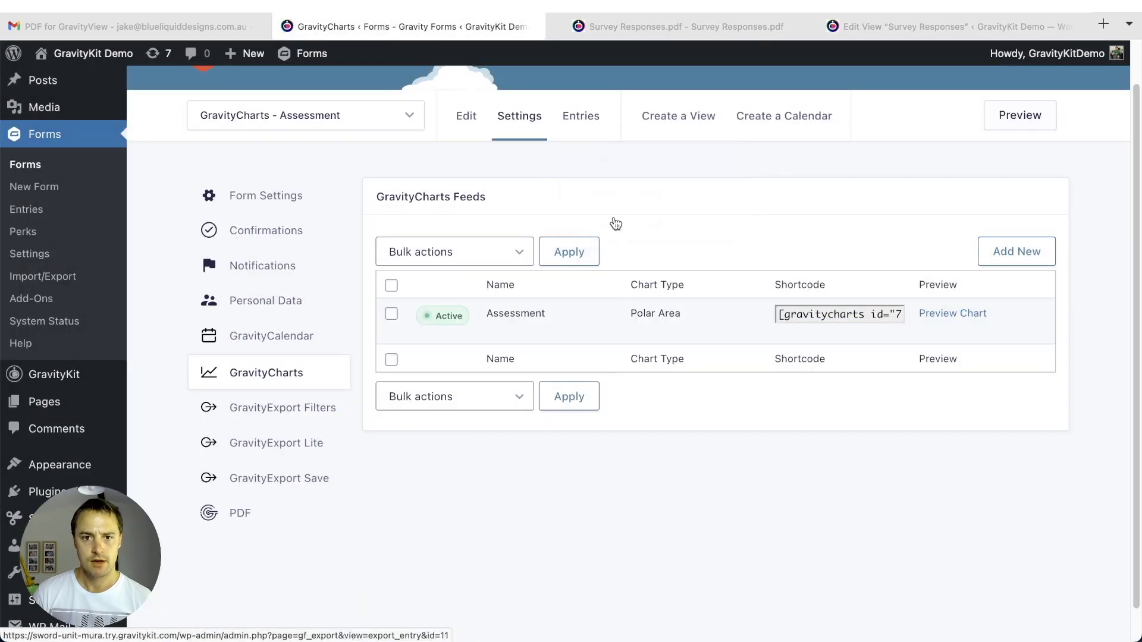
left_click(589, 156)
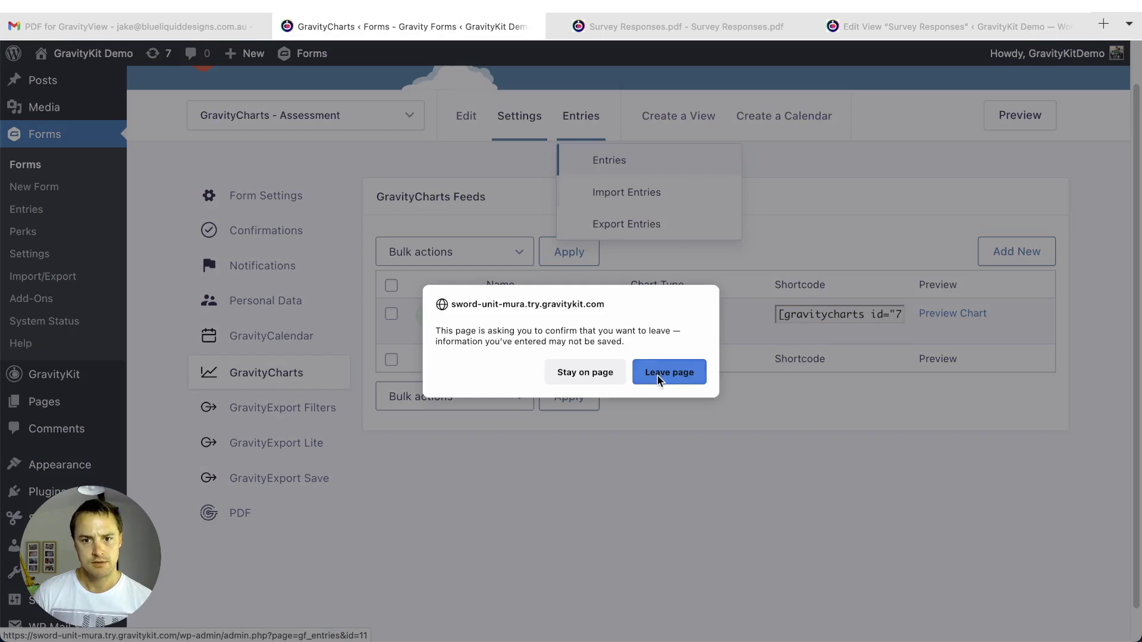
left_click(659, 373)
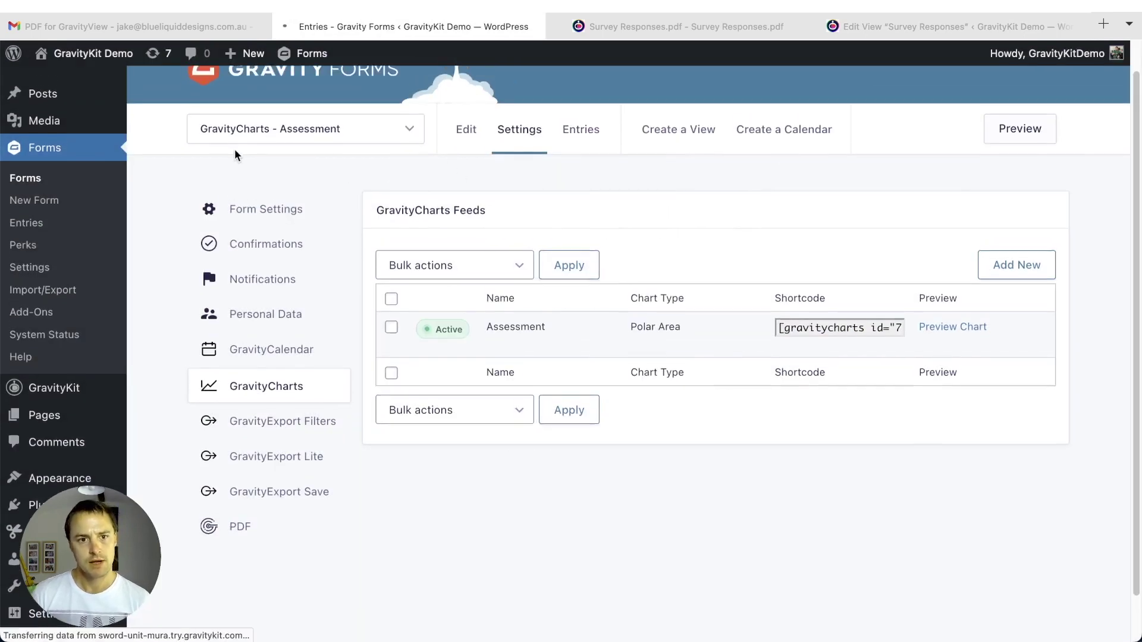
- Open Assessment entry 2791, copy its entry ID, and return to the View editor
scroll(292, 268, "down", 2)
mouse_move(311, 364)
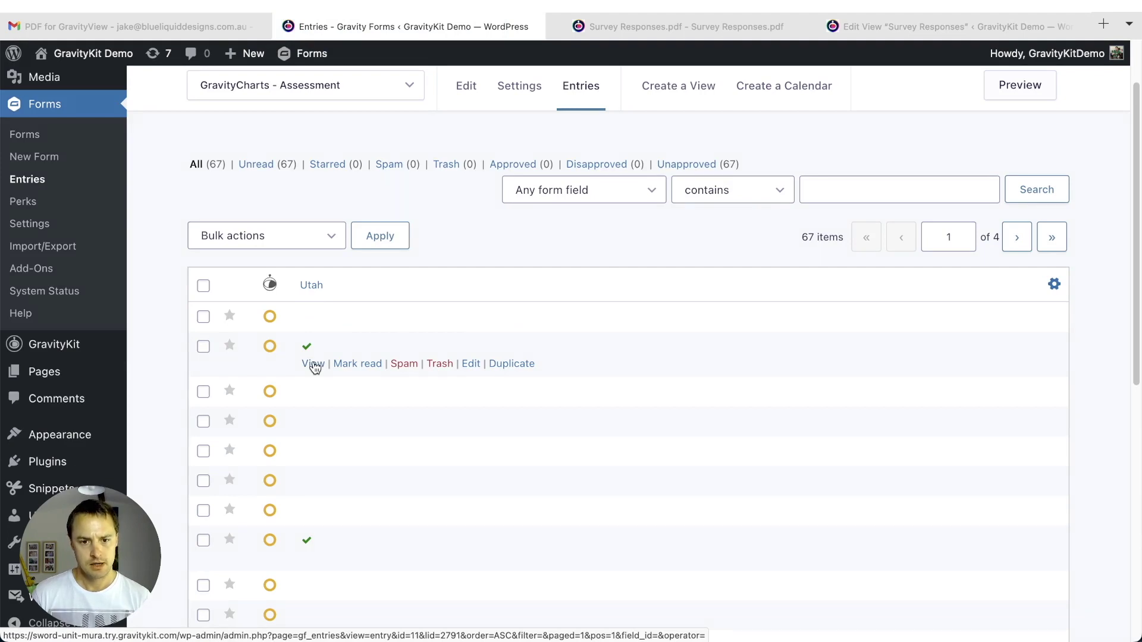
left_click(314, 365)
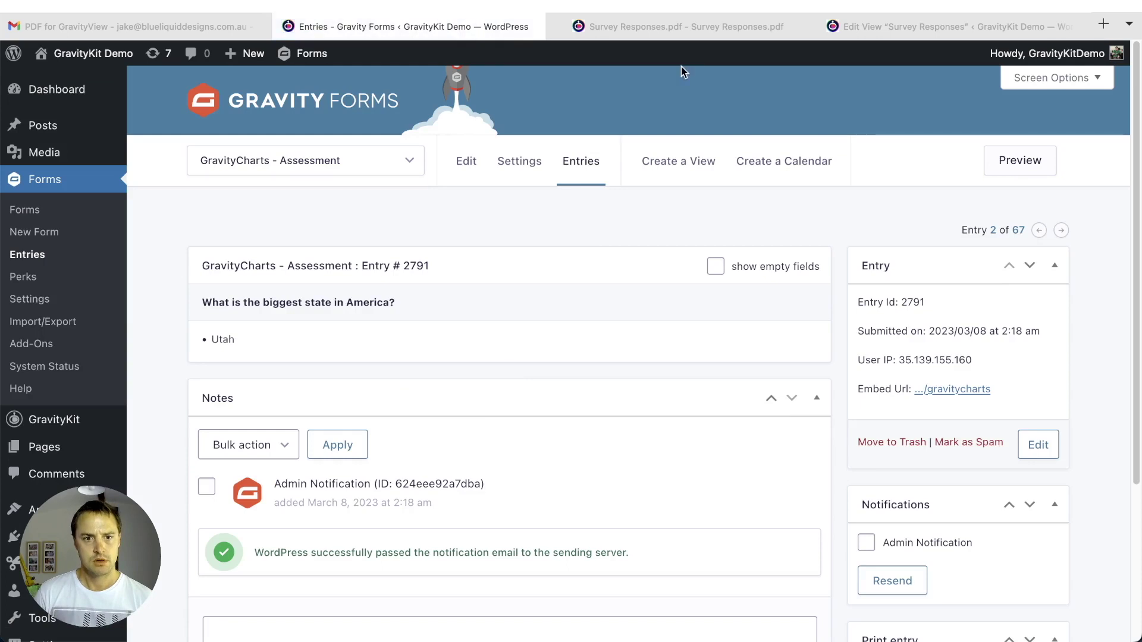
left_click_drag(906, 304, 922, 306)
key("ctrl+c")
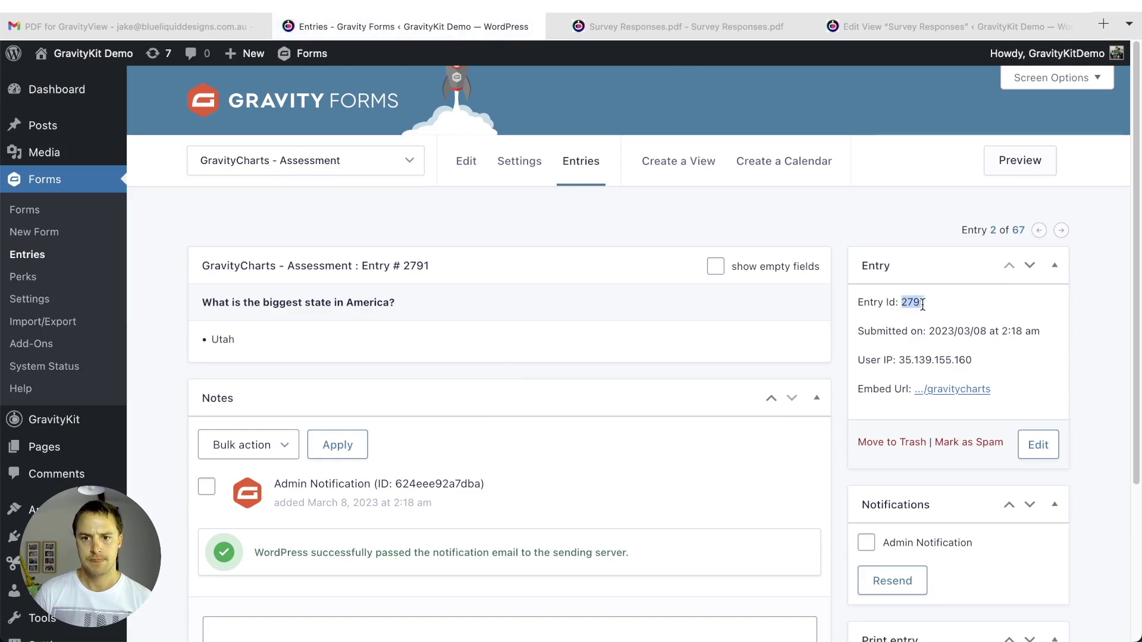
left_click(873, 25)
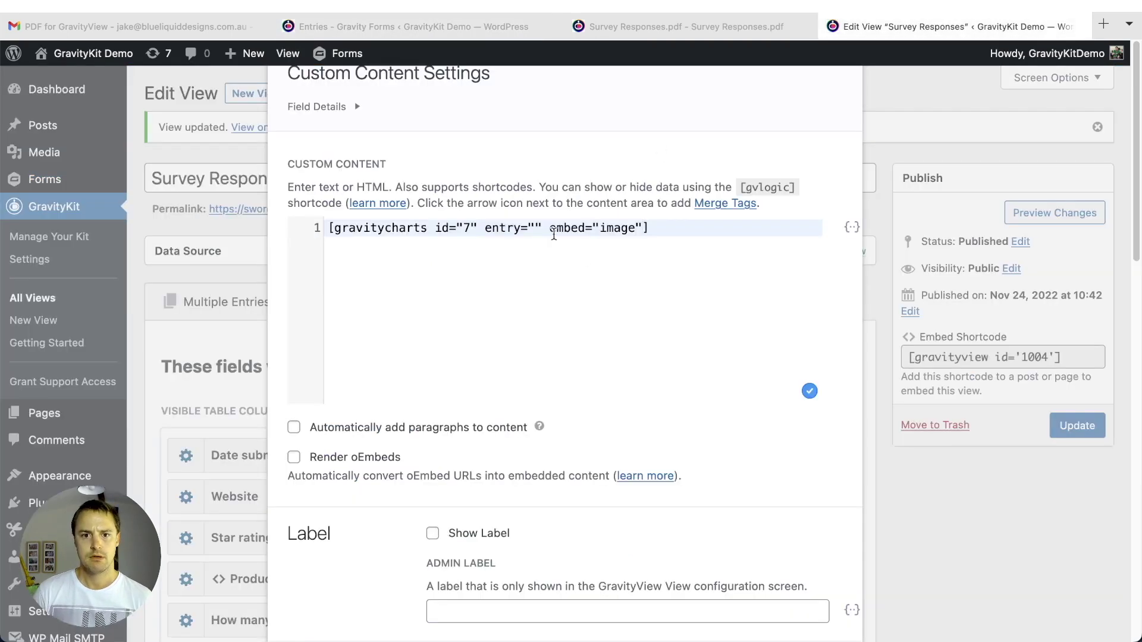
- Paste 2791 into the shortcode's entry="" value, close the settings, and update the View
left_click(532, 228)
key("ctrl+v")
scroll(516, 300, "down", 10)
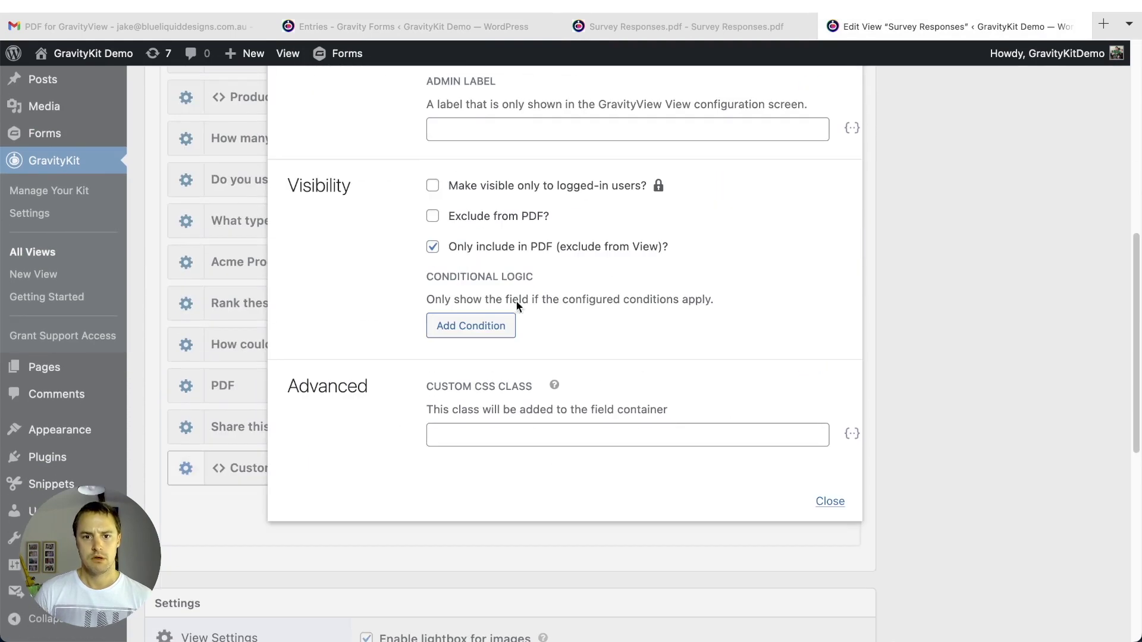
left_click(830, 502)
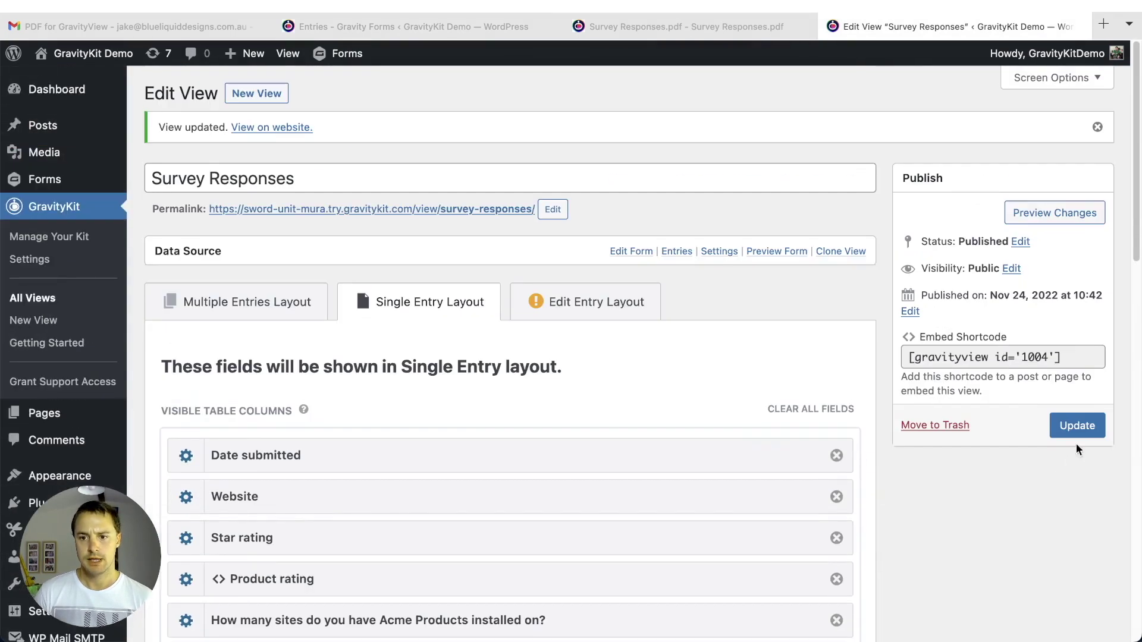
left_click(1078, 426)
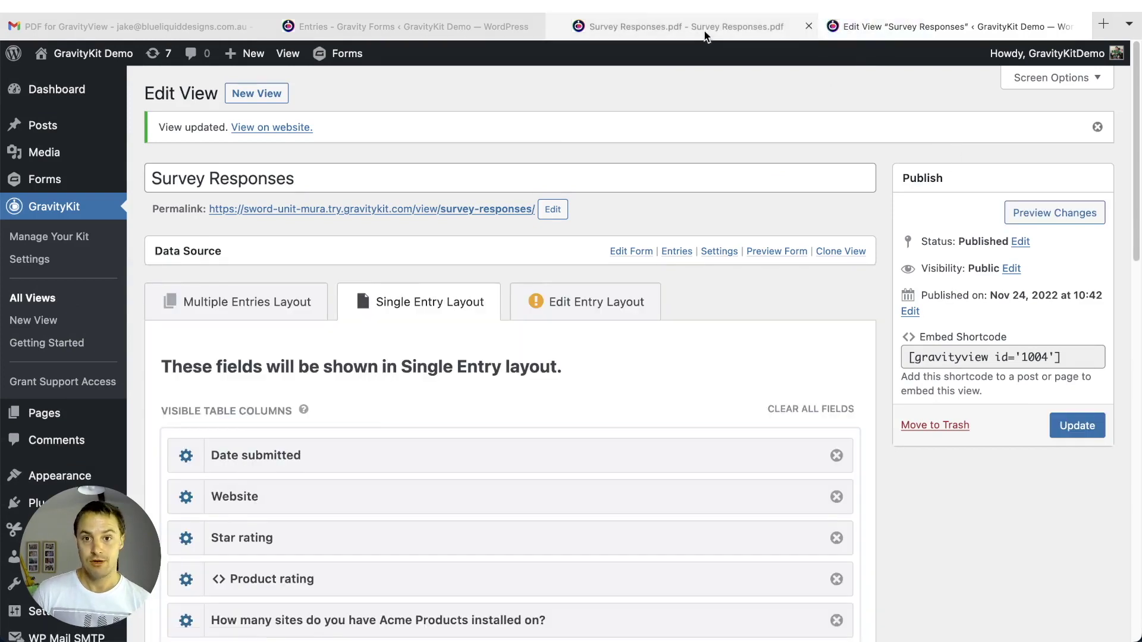
- Reload the Survey Responses PDF, then open a blank new tab
left_click(704, 28)
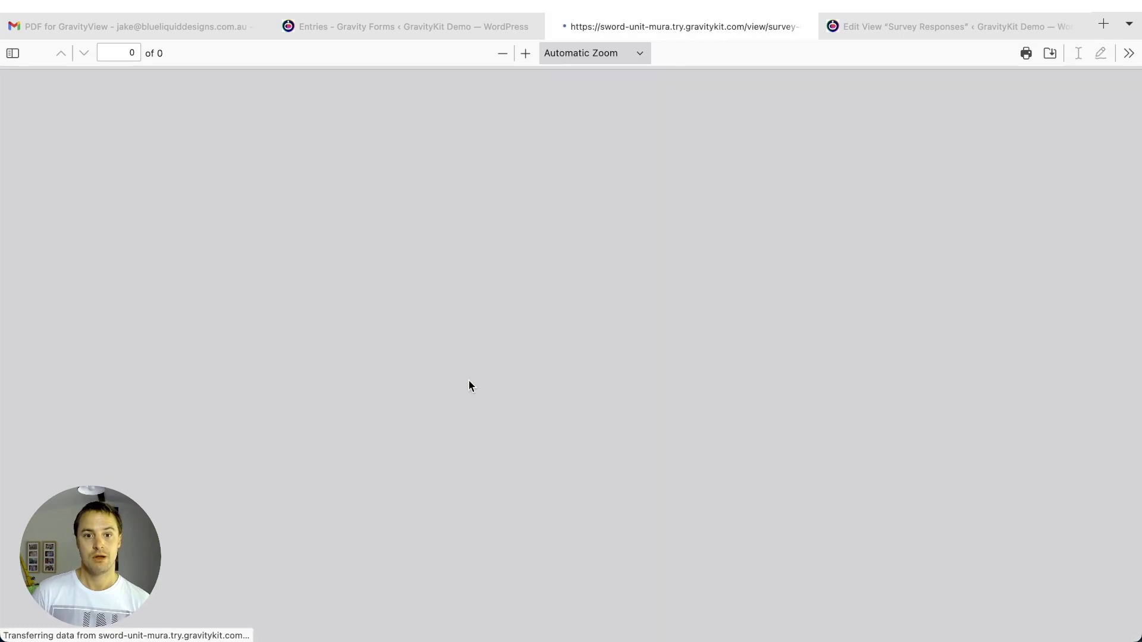
scroll(316, 416, "down", 3)
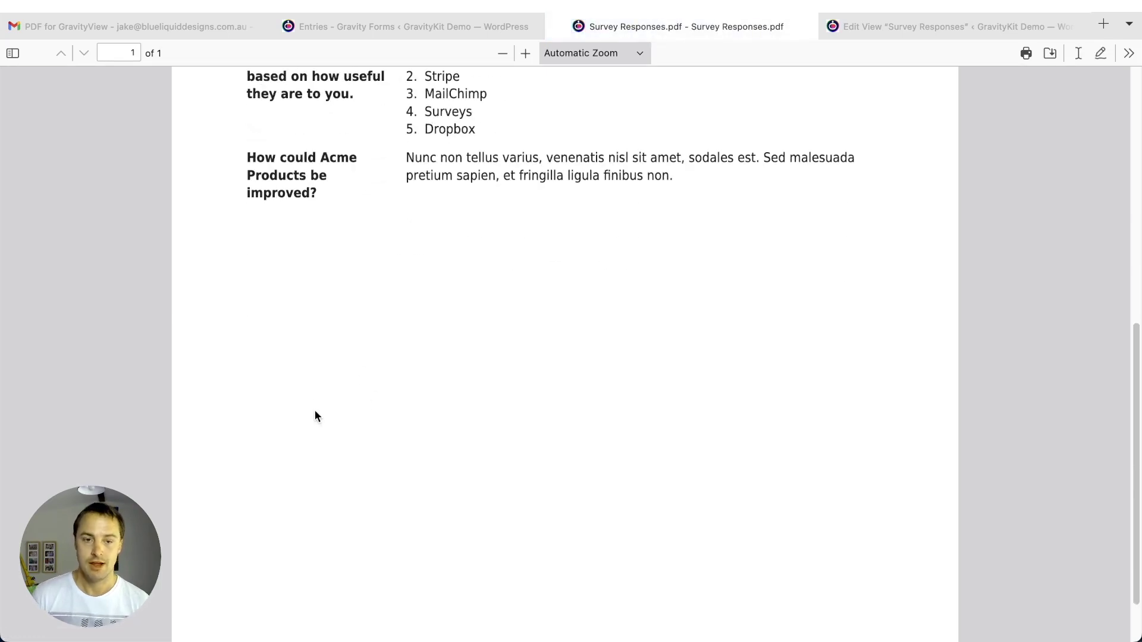
key("super+t")
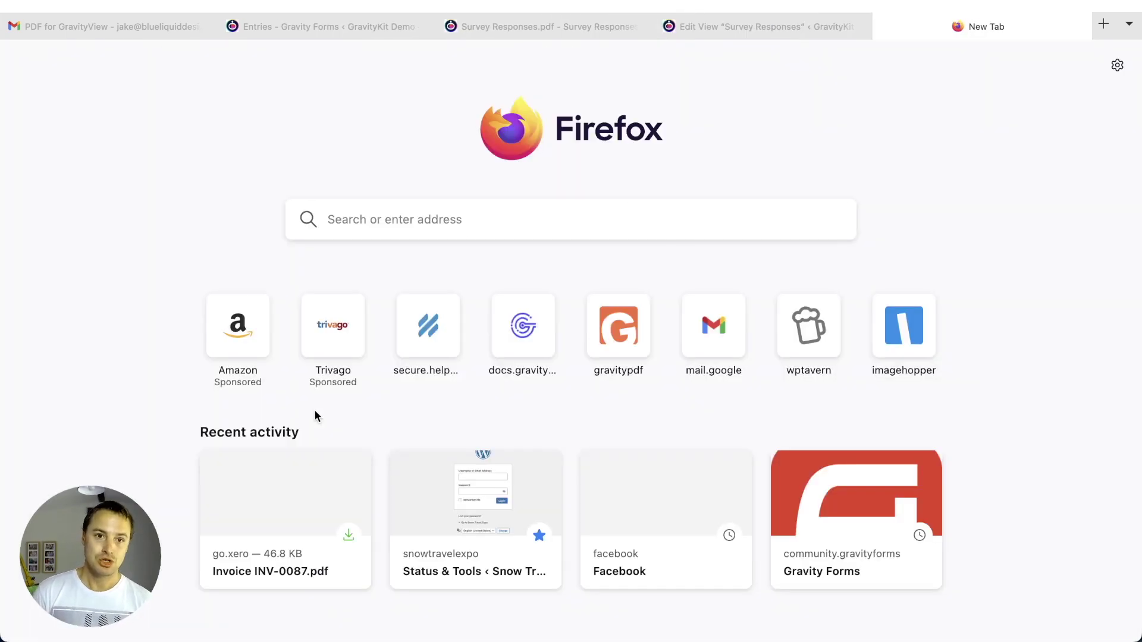
- Search 'gravitykit do' and open the GravityKit docs' GravityCharts section
type("gravitykit")
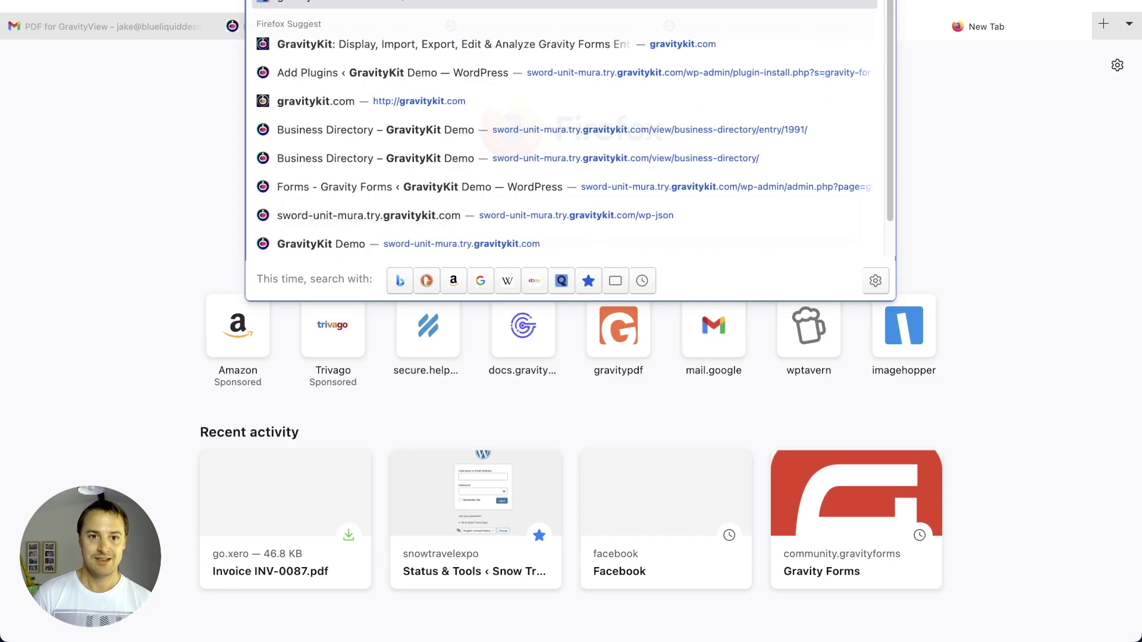
type(" do")
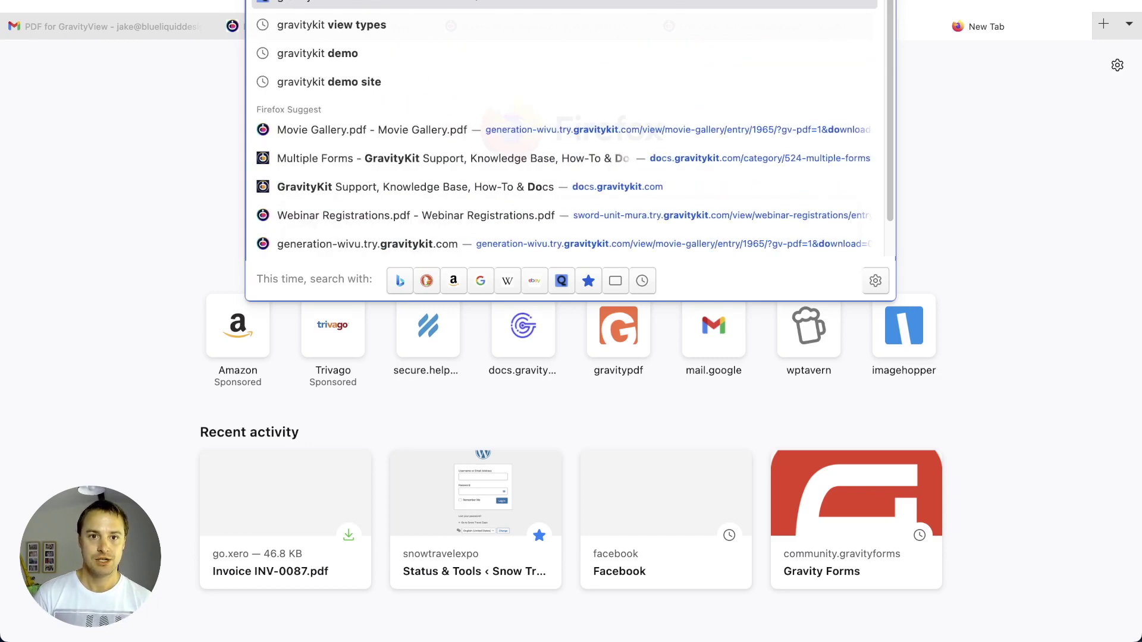
key("Escape")
key("Escape")
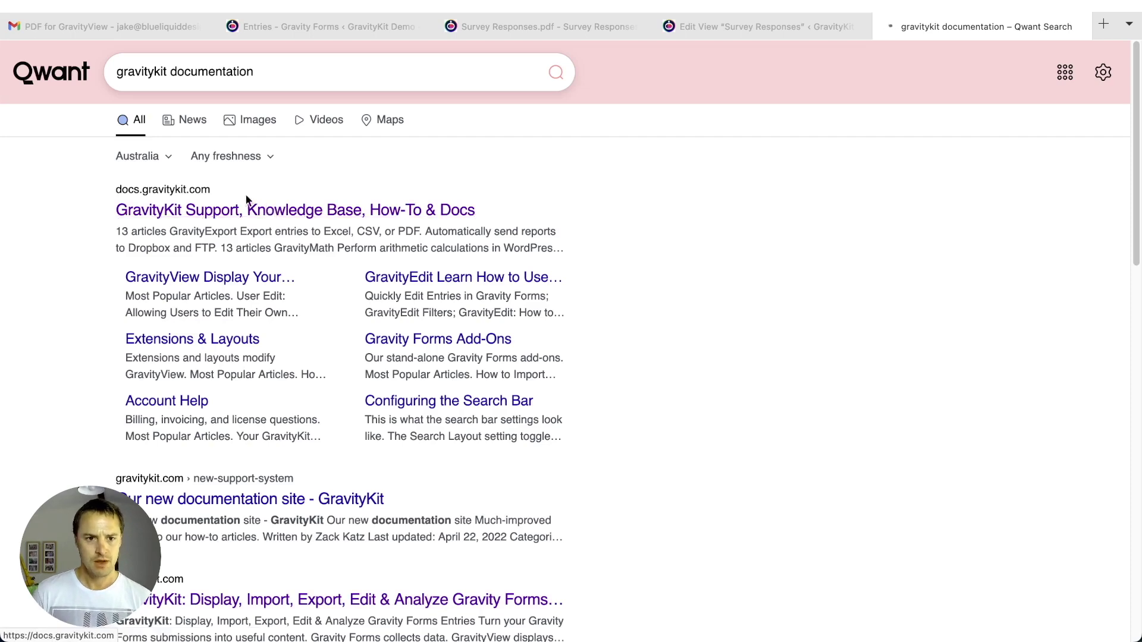
left_click(247, 201)
scroll(107, 274, "down", 3)
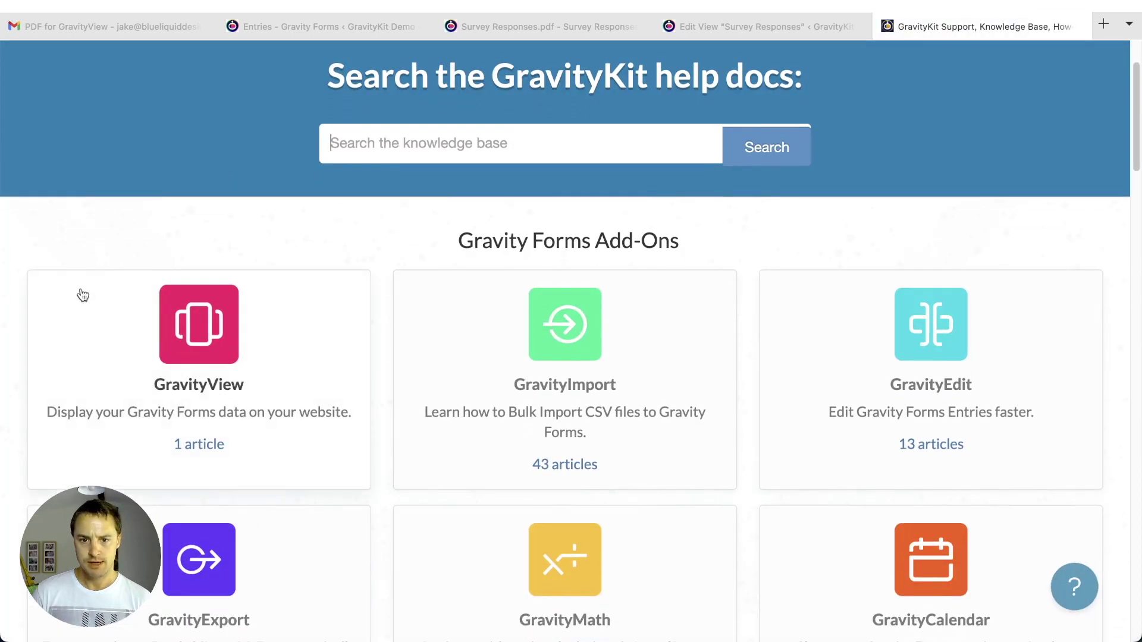
scroll(458, 428, "down", 4)
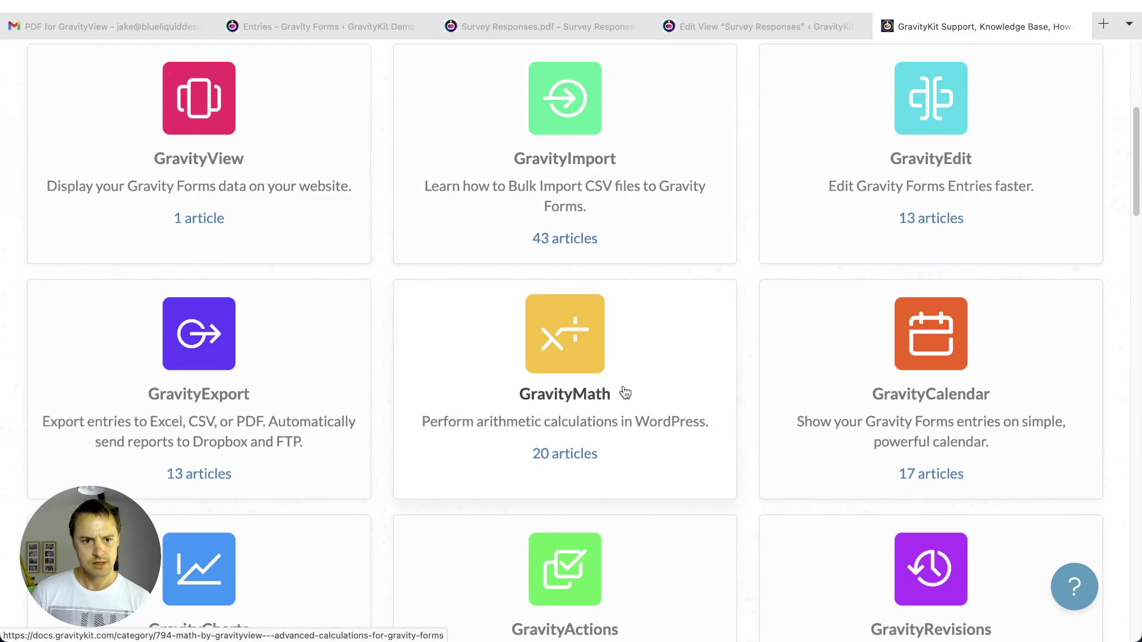
scroll(625, 392, "down", 4)
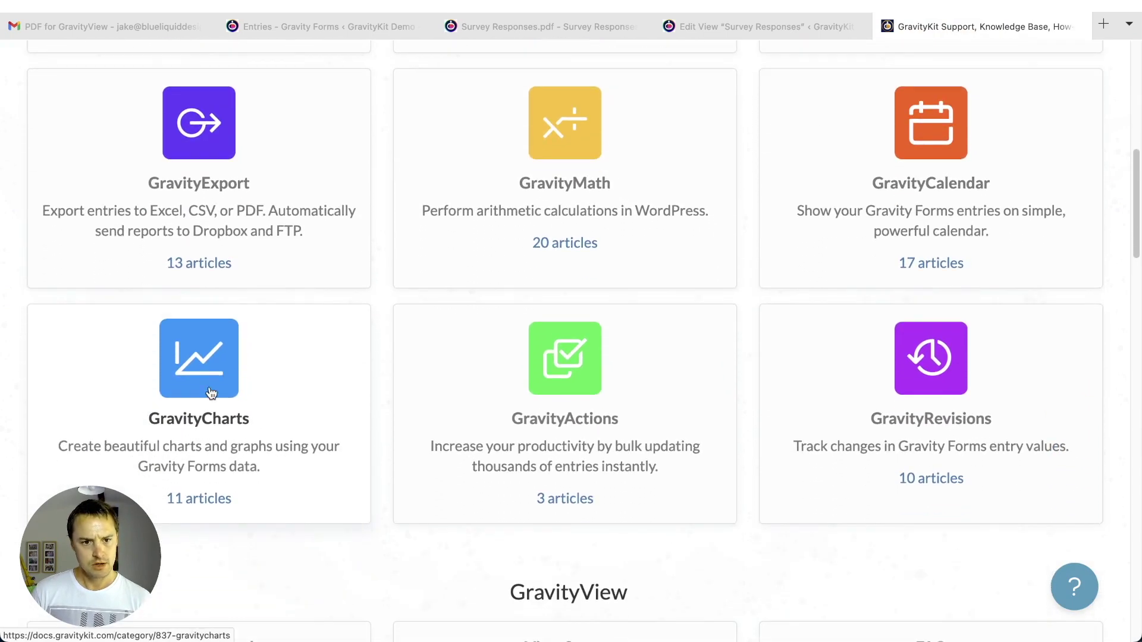
left_click(211, 392)
- Open 'The [gravitycharts] Shortcode' article and highlight the embed_type parameter
scroll(298, 404, "down", 3)
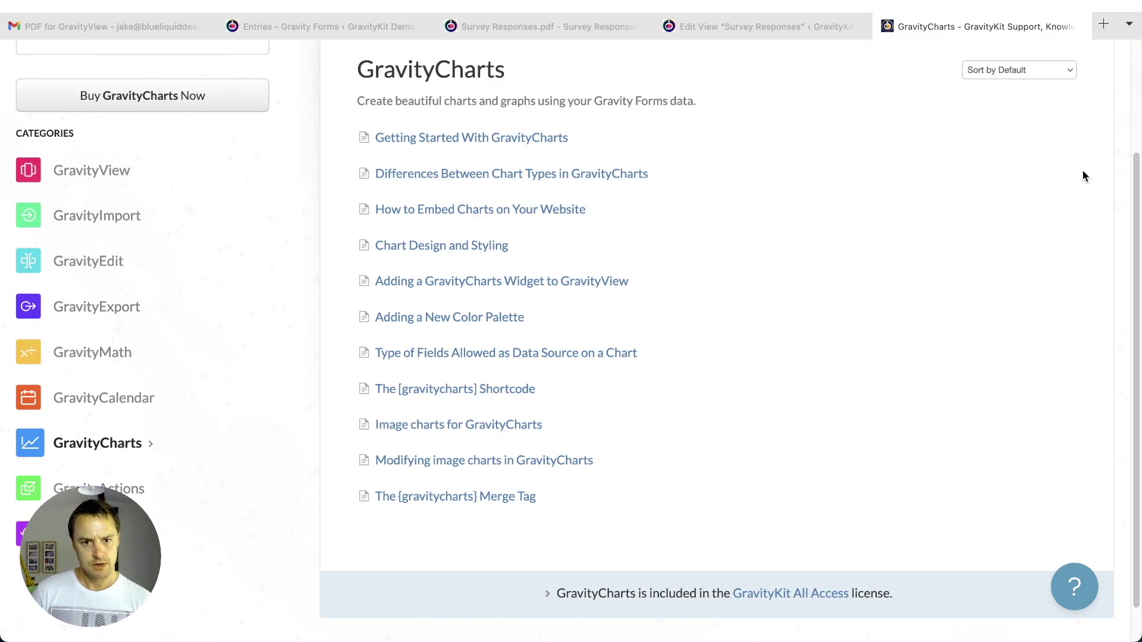
left_click(515, 392)
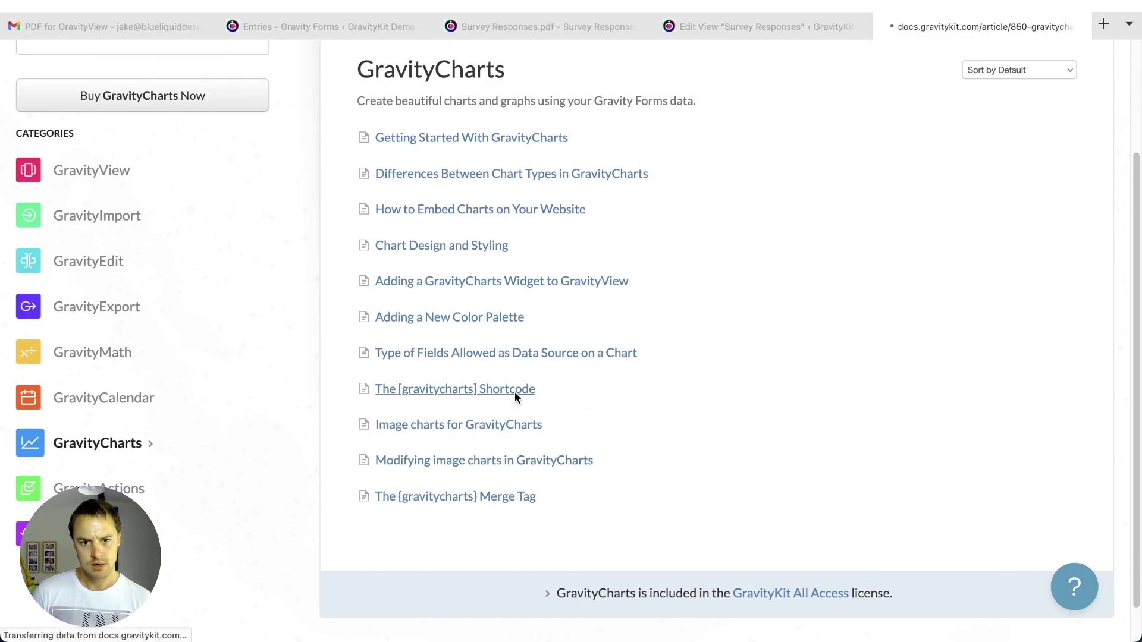
scroll(897, 369, "down", 2)
scroll(897, 366, "down", 2)
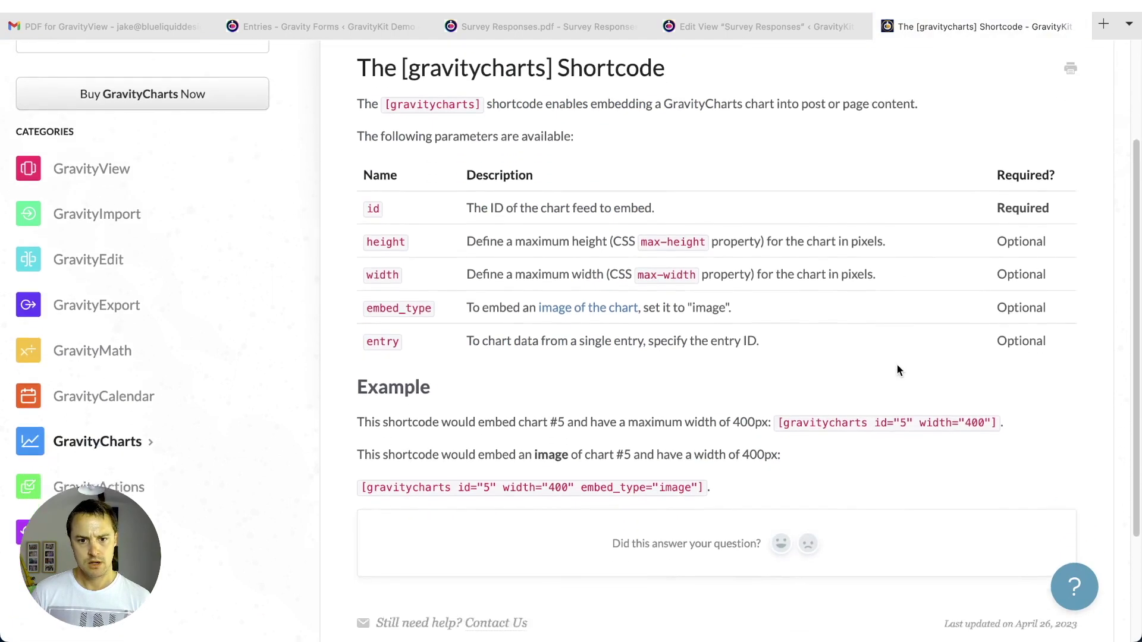
left_click_drag(582, 444, 650, 445)
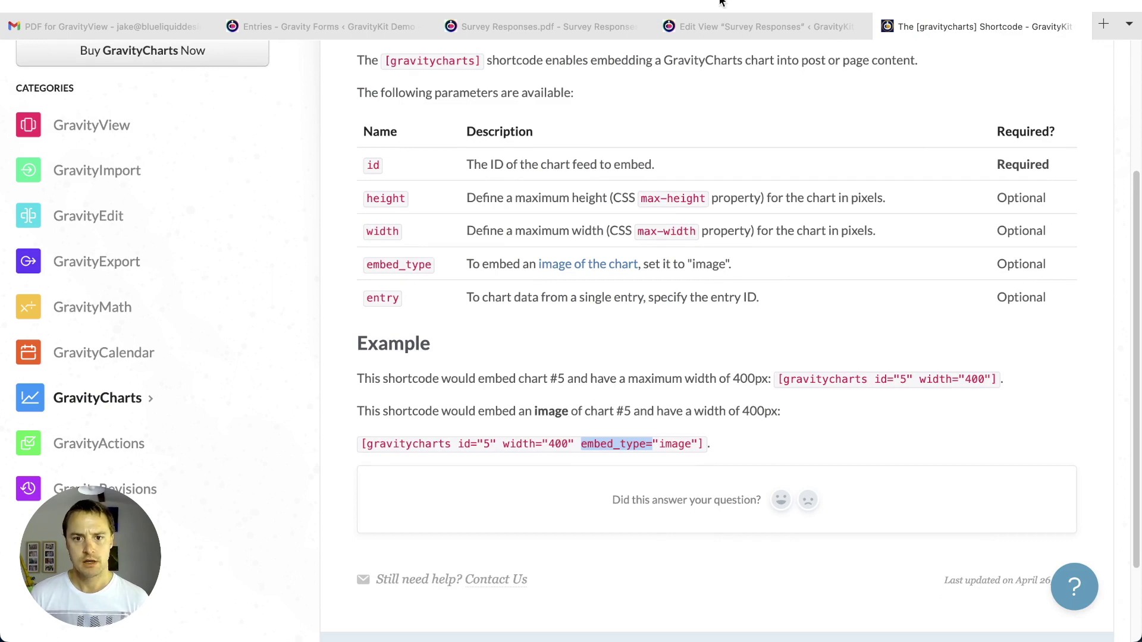
- Change the Custom Content shortcode's embed parameter to embed_type="image" and update the View
left_click(734, 30)
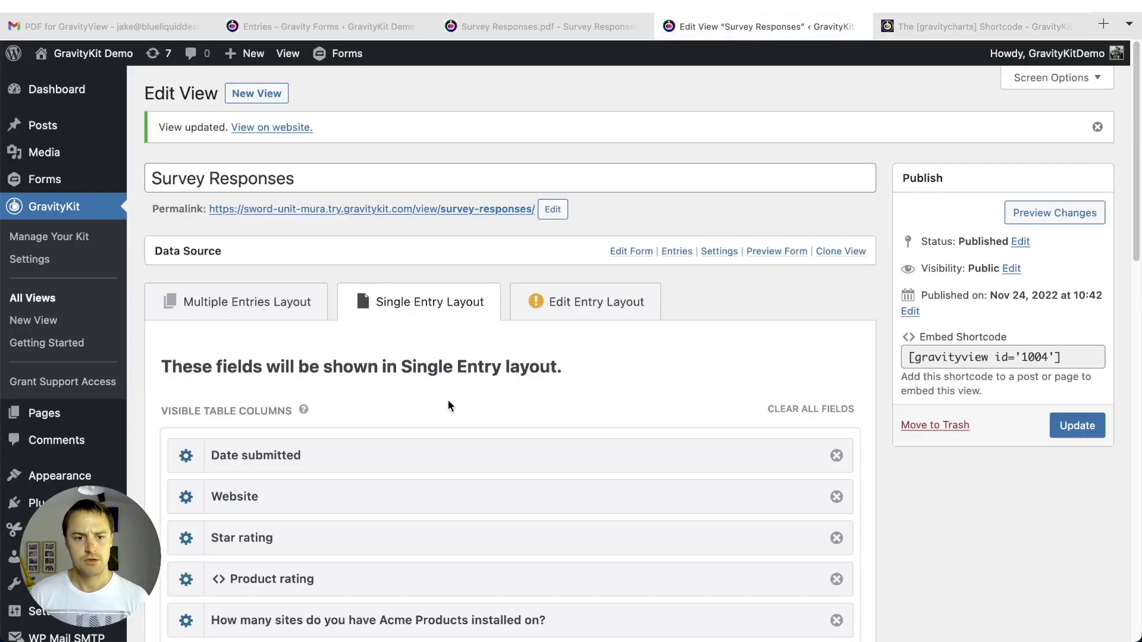
scroll(445, 401, "down", 5)
scroll(441, 407, "down", 5)
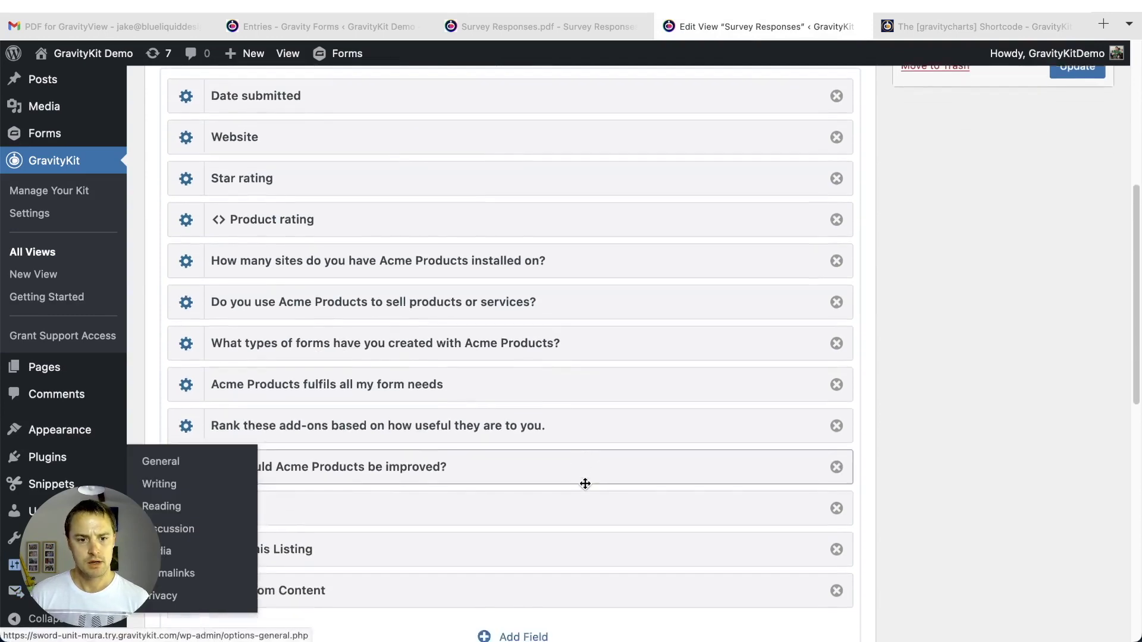
left_click(186, 513)
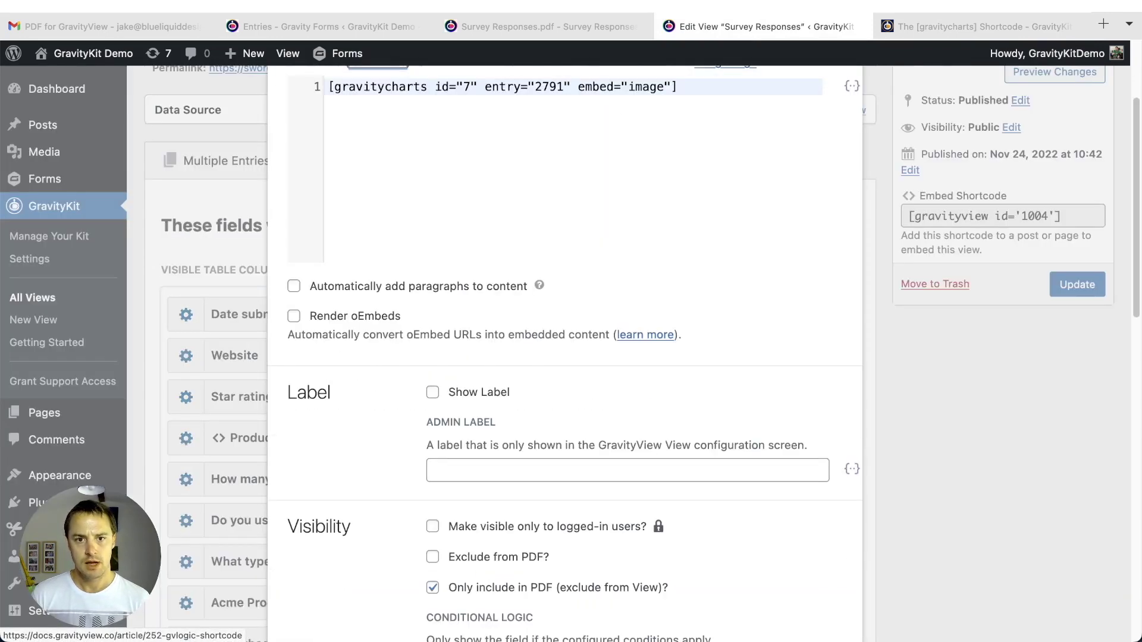
double_click(583, 86)
type("embed_type")
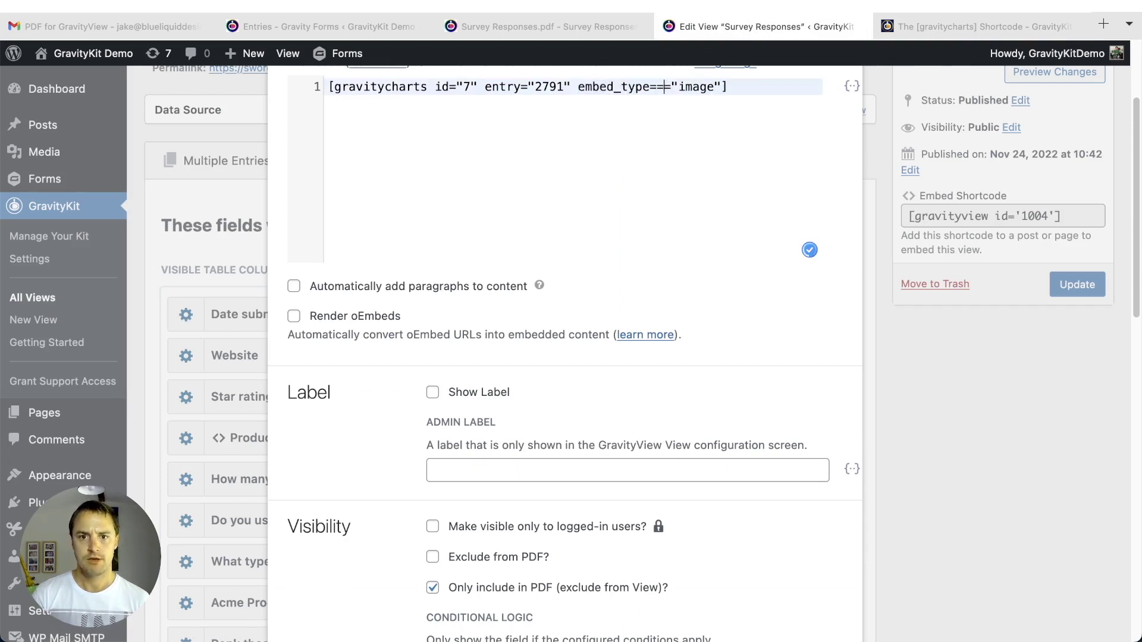
scroll(655, 158, "up", 3)
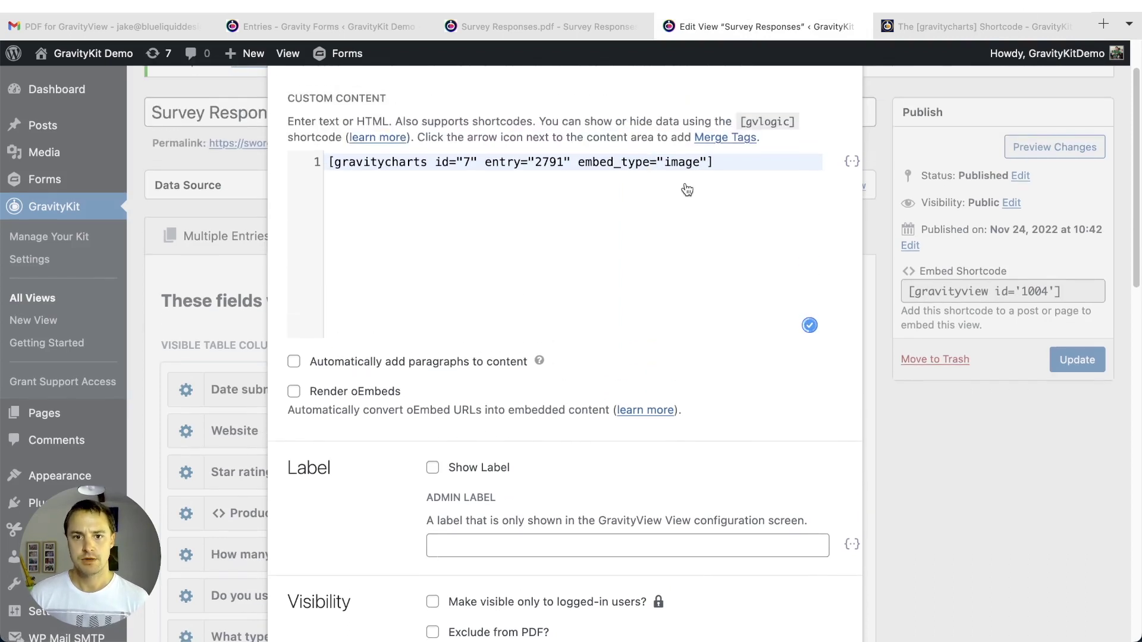
scroll(881, 146, "up", 3)
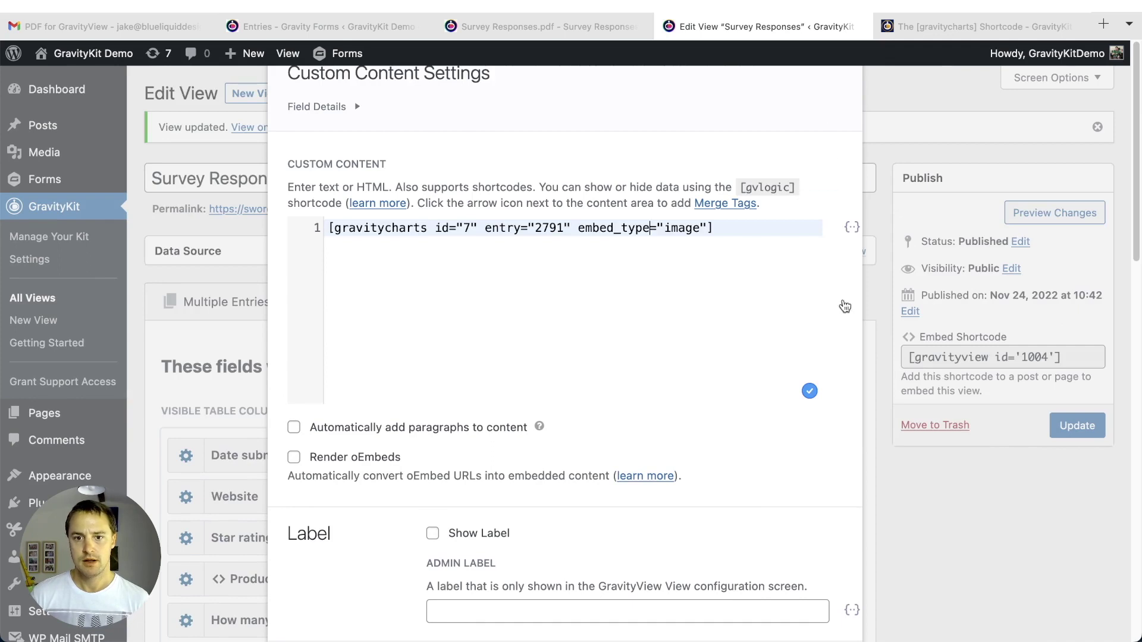
left_click(988, 503)
left_click(1062, 102)
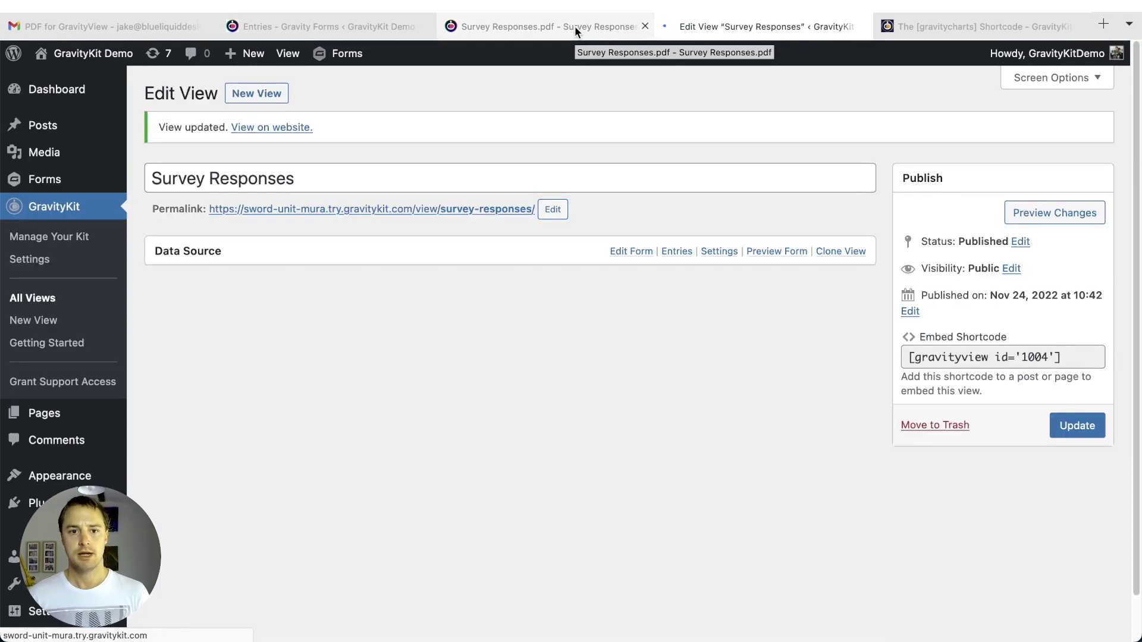
- Reload Survey Responses.pdf and scroll down to its Assessment polar chart
left_click(574, 30)
key("super+r")
mouse_move(802, 612)
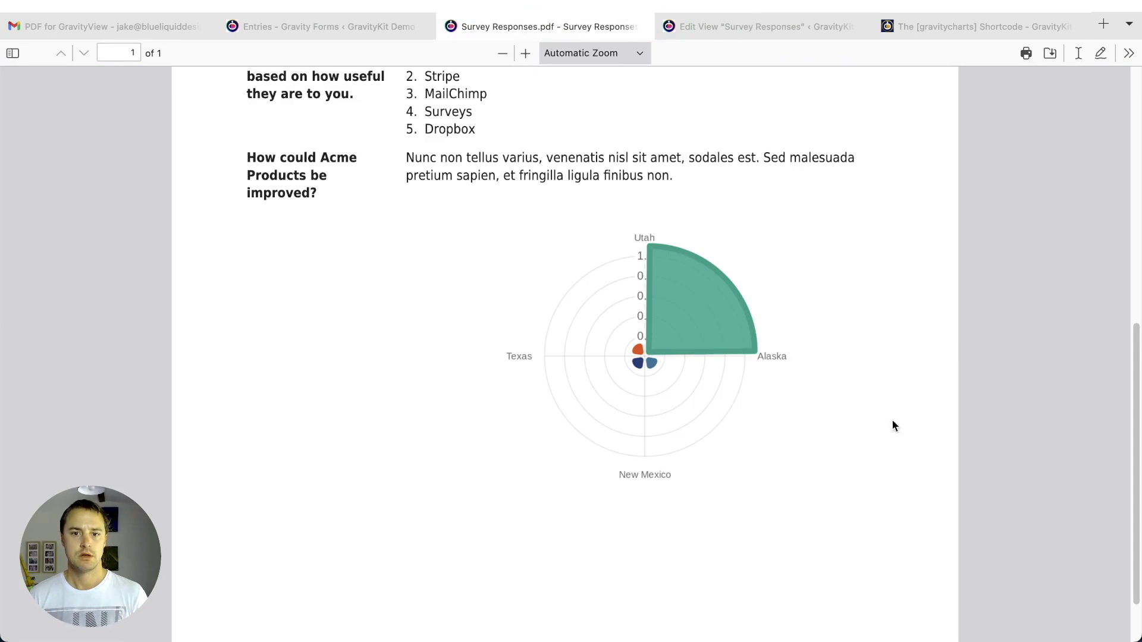
scroll(881, 397, "down", 1)
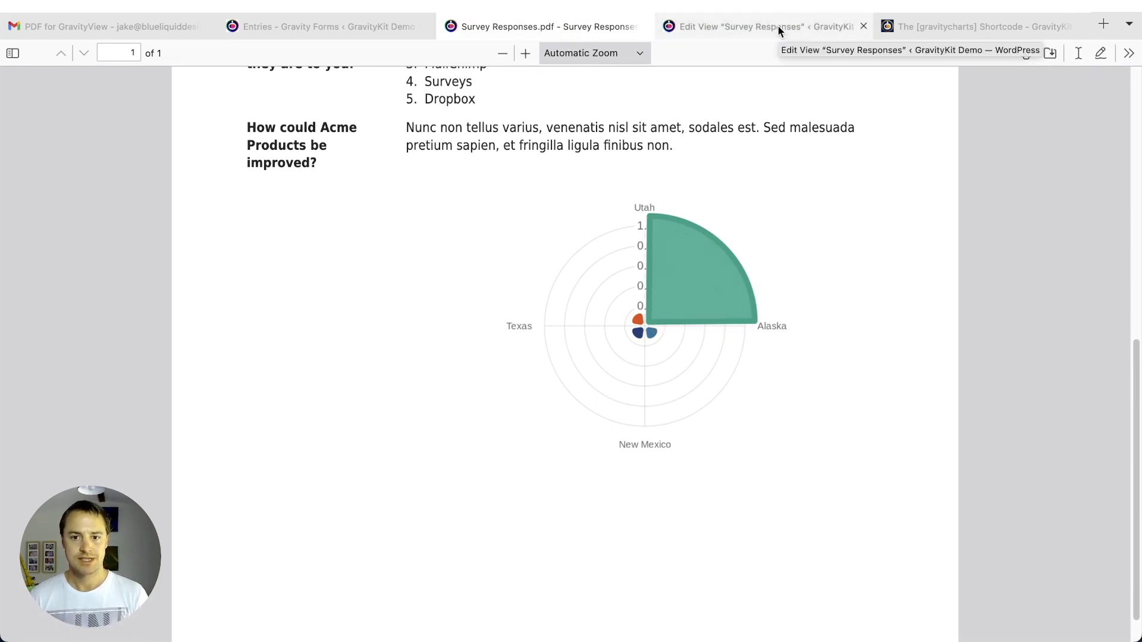
- Delete entry="2791" from the Custom Content gravitycharts shortcode and update the View
left_click(777, 25)
scroll(574, 356, "down", 2)
scroll(387, 512, "down", 10)
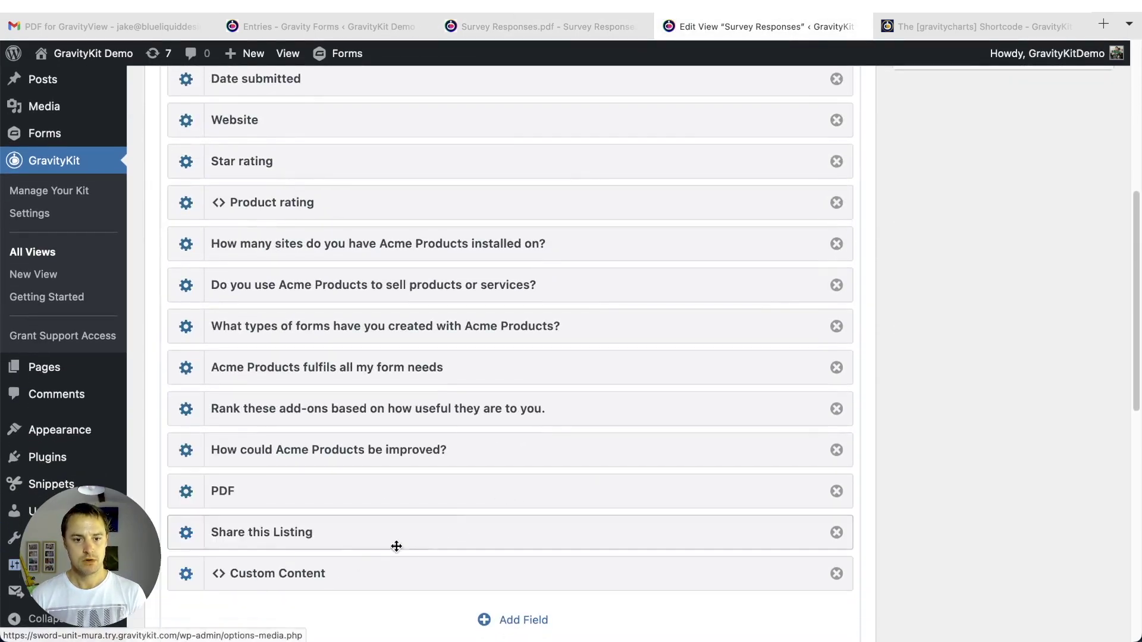
left_click(186, 573)
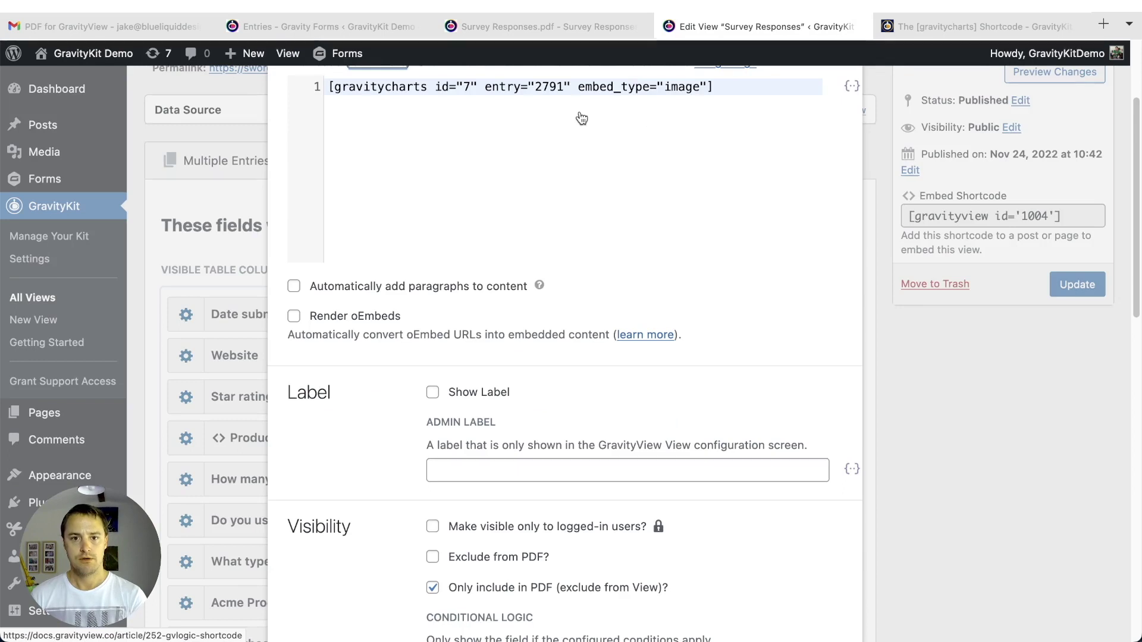
left_click_drag(484, 87, 570, 87)
key("BackSpace")
key("BackSpace")
left_click(1018, 508)
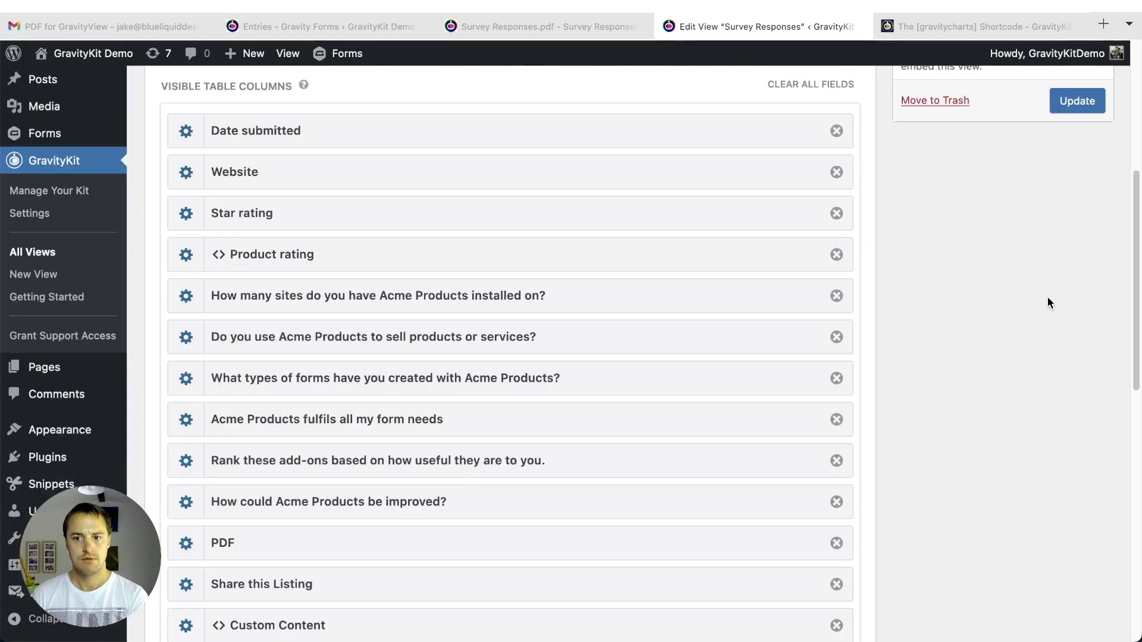
left_click(1080, 108)
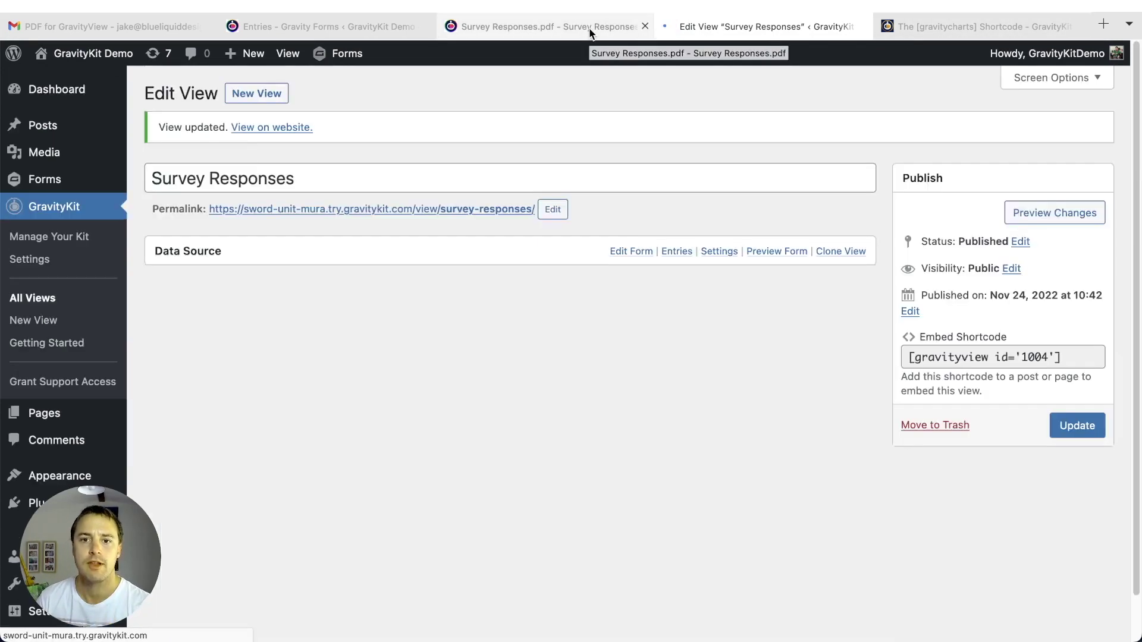
- Reload Survey Responses.pdf and review the polar chart now showing all four state segments
left_click(591, 32)
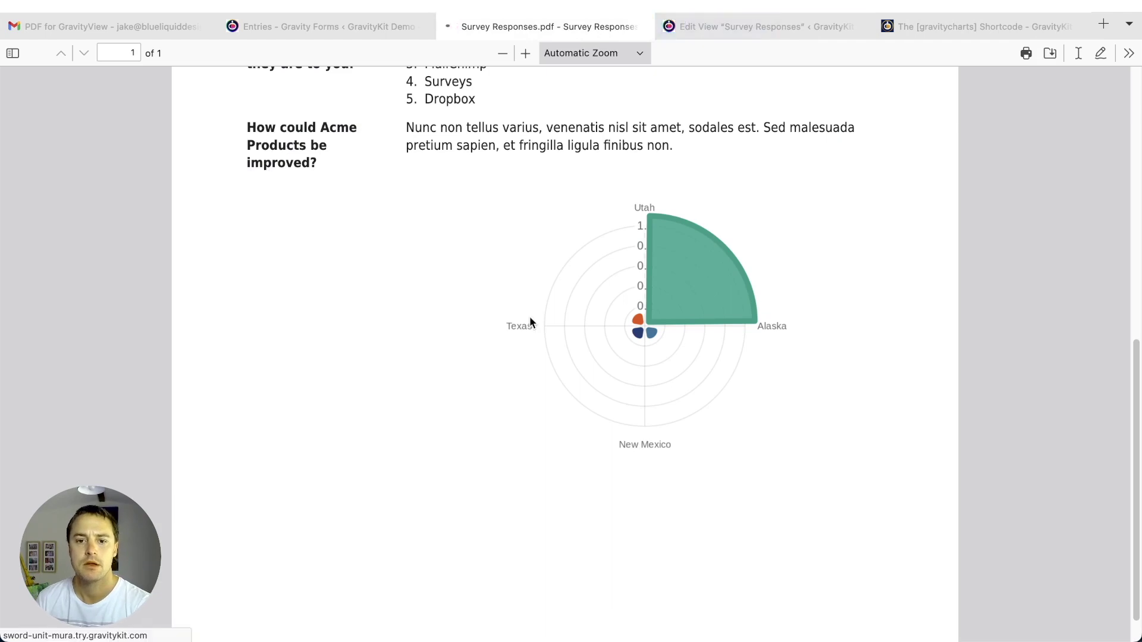
key("super+r")
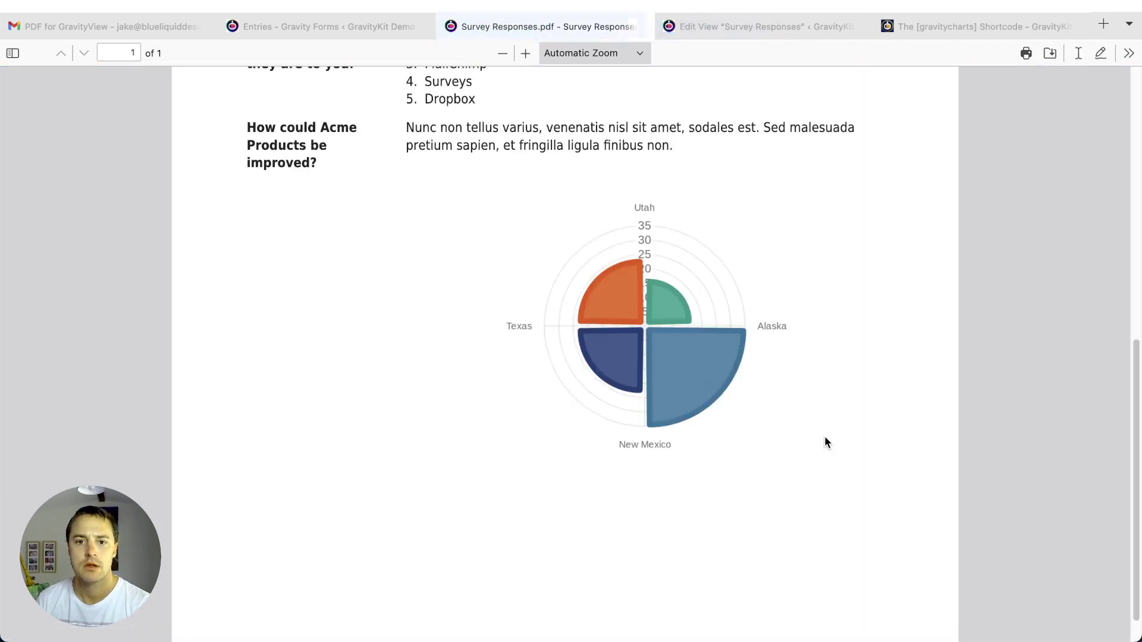
scroll(801, 275, "down", 2)
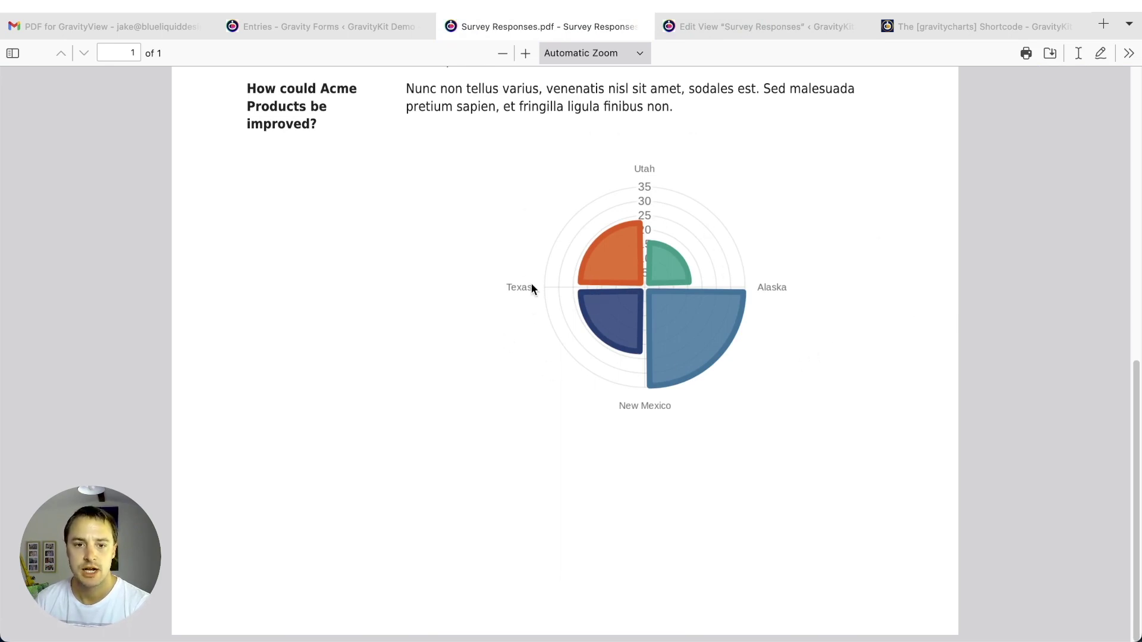
scroll(402, 268, "up", 5)
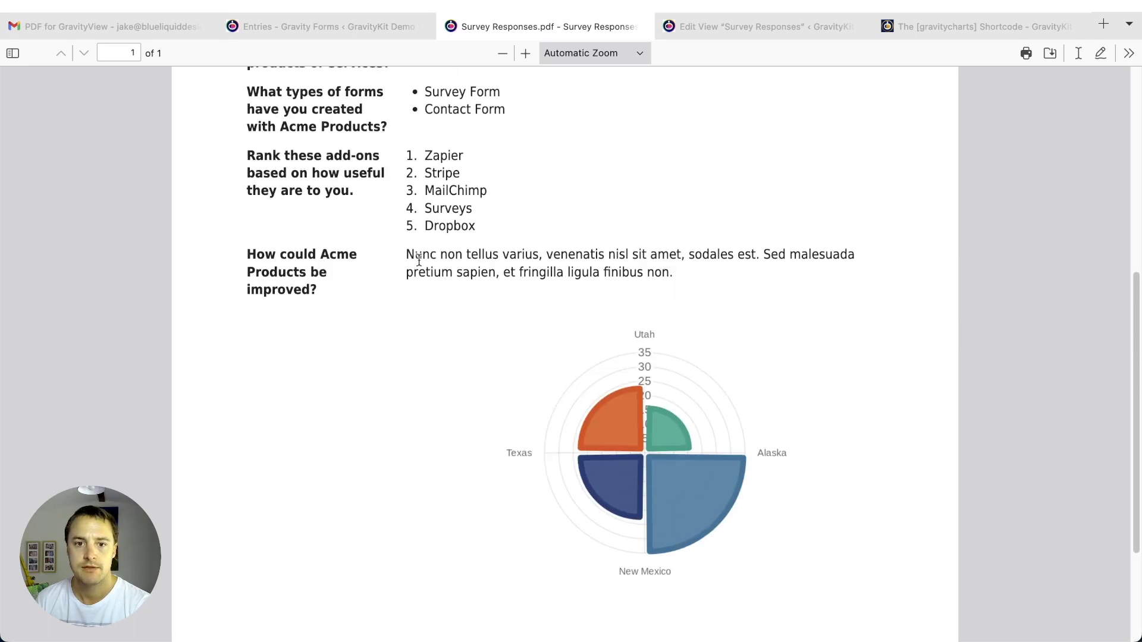
scroll(817, 192, "down", 2)
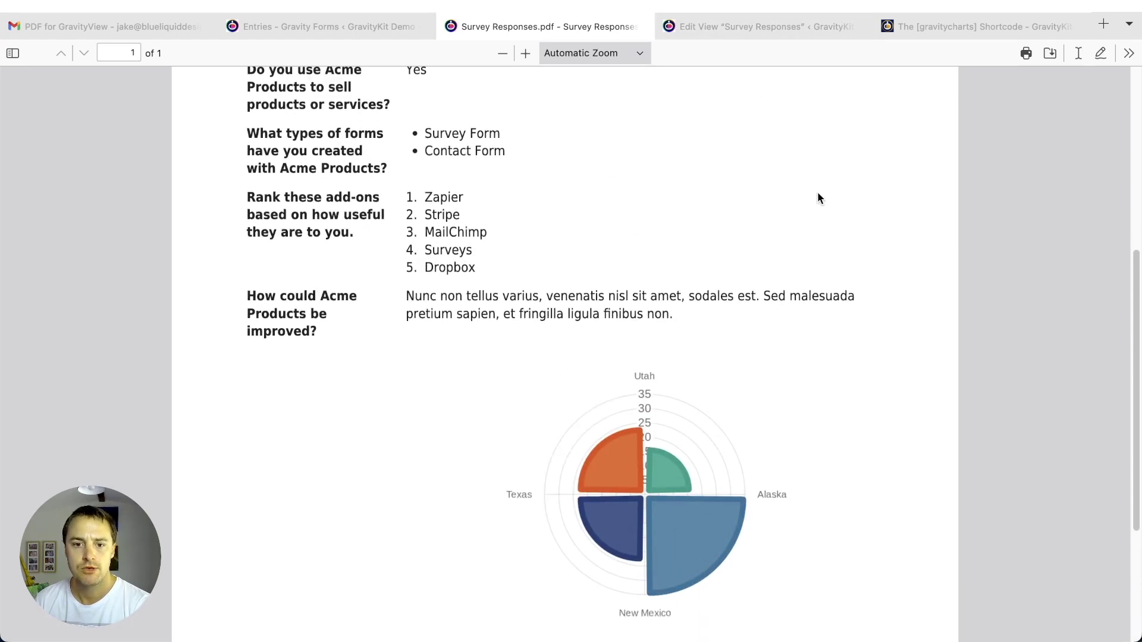
- Copy the [gravitycharts id="7" embed_type="image"] shortcode from the Custom Content field settings
left_click(727, 24)
scroll(346, 548, "down", 6)
scroll(345, 549, "down", 3)
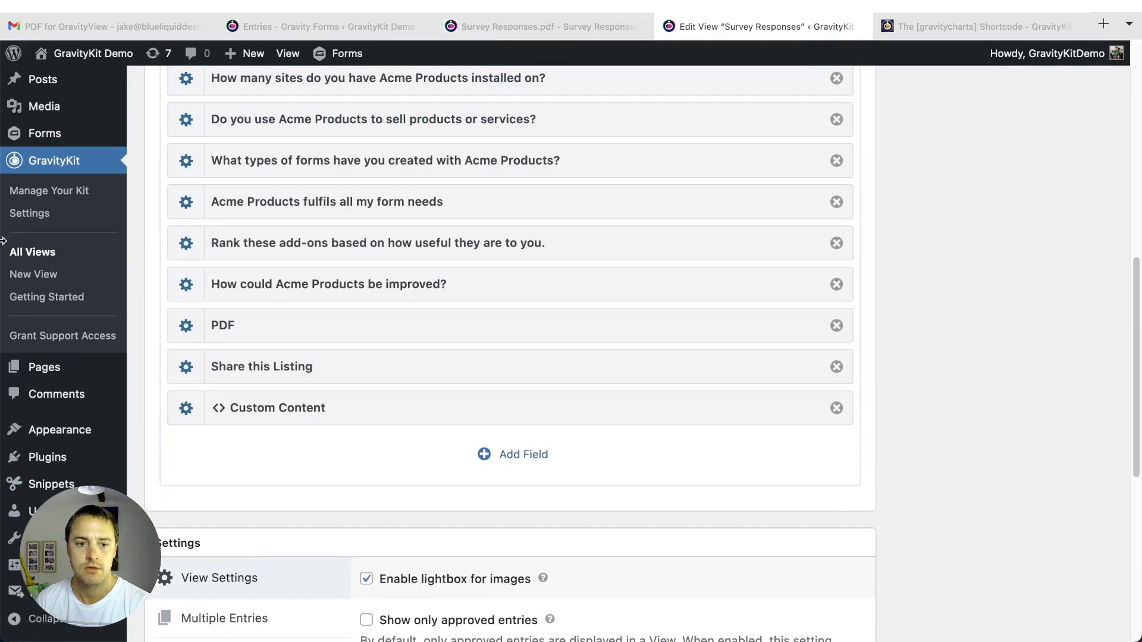
left_click(186, 409)
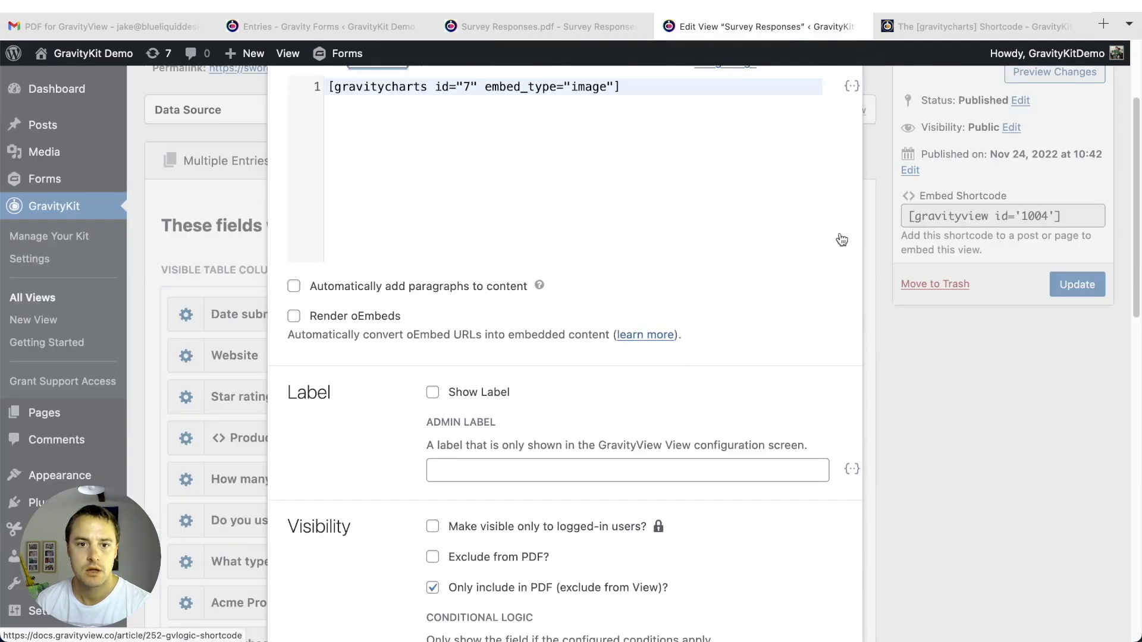
scroll(827, 244, "up", 2)
scroll(332, 280, "down", 10)
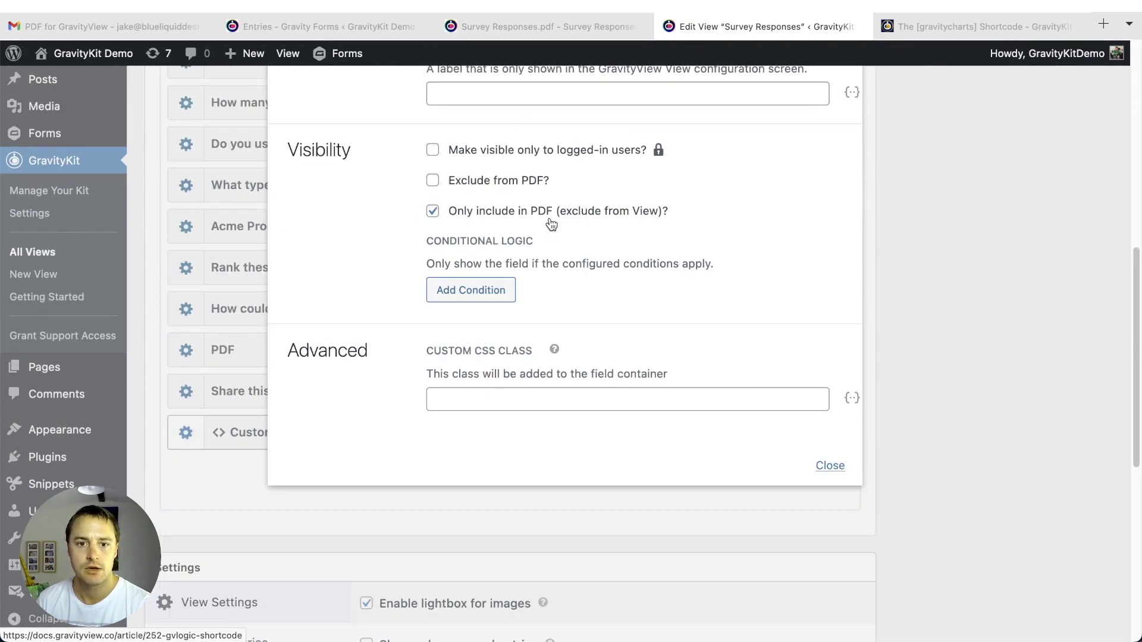
scroll(552, 223, "up", 12)
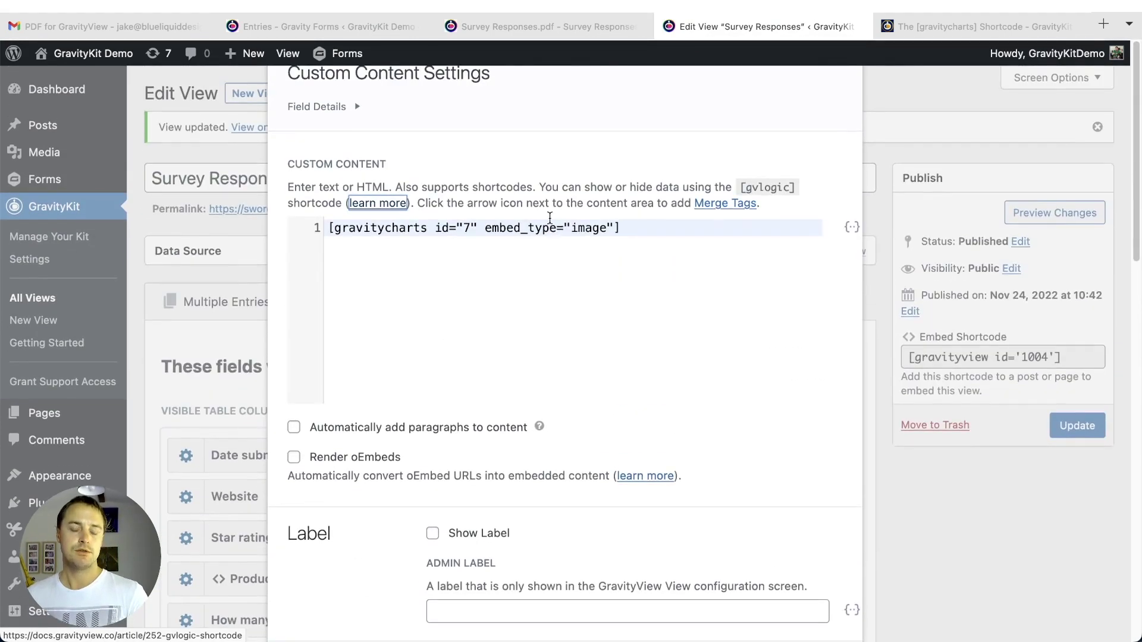
left_click(650, 239)
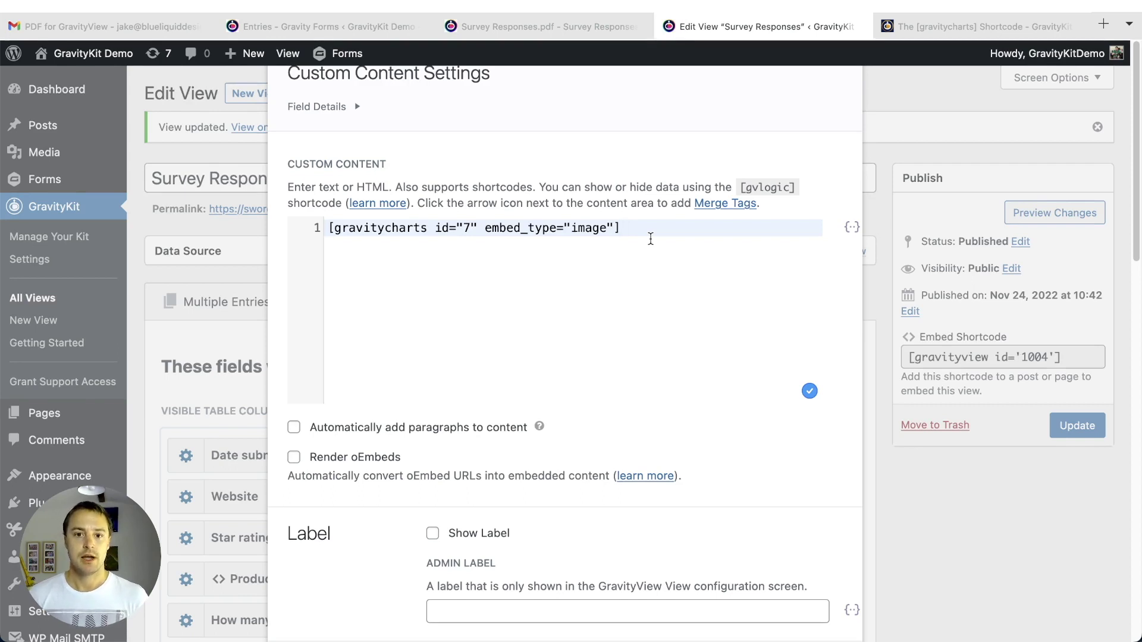
left_click_drag(651, 233, 324, 229)
key("ctrl+c")
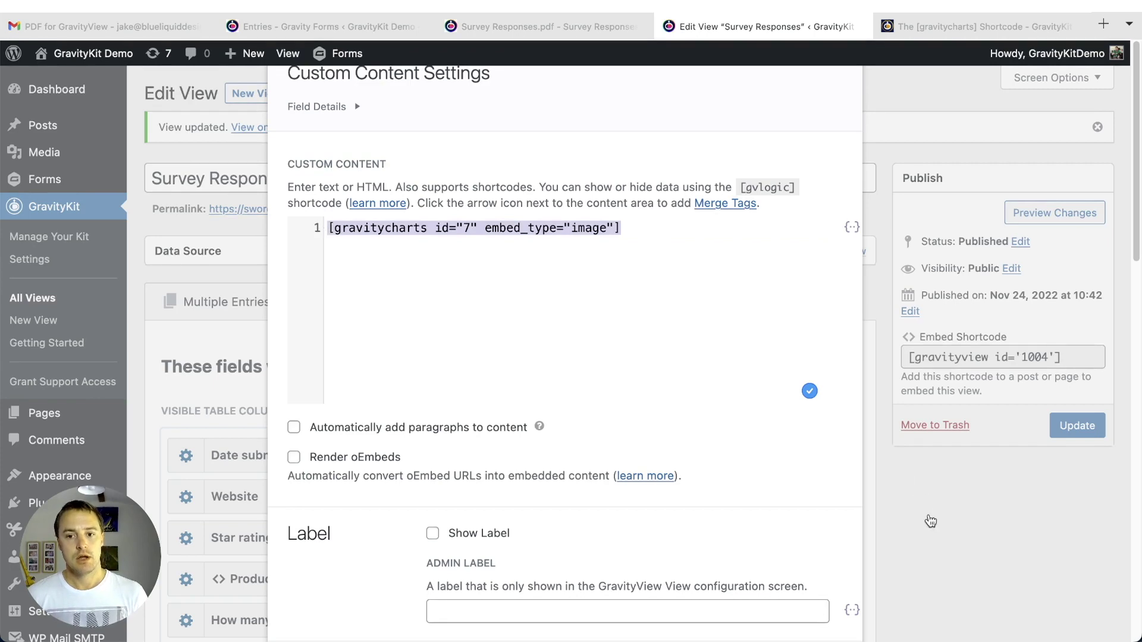
left_click(931, 522)
scroll(895, 462, "down", 10)
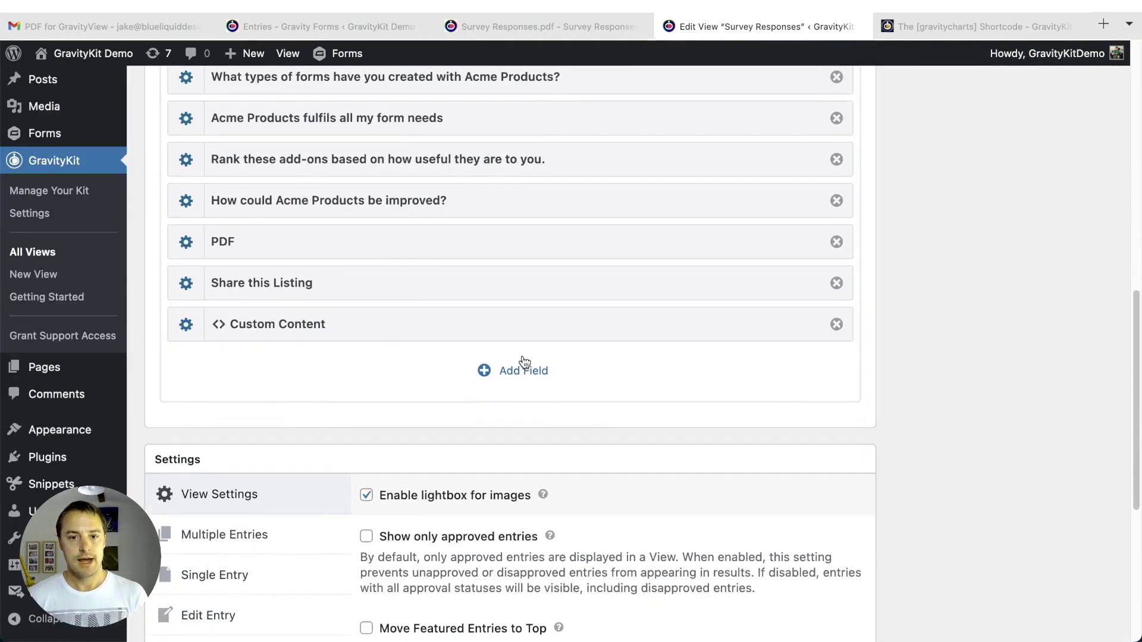
- Add a second Custom Content field holding [gravitycharts id="7"], marked Exclude from PDF
left_click(523, 370)
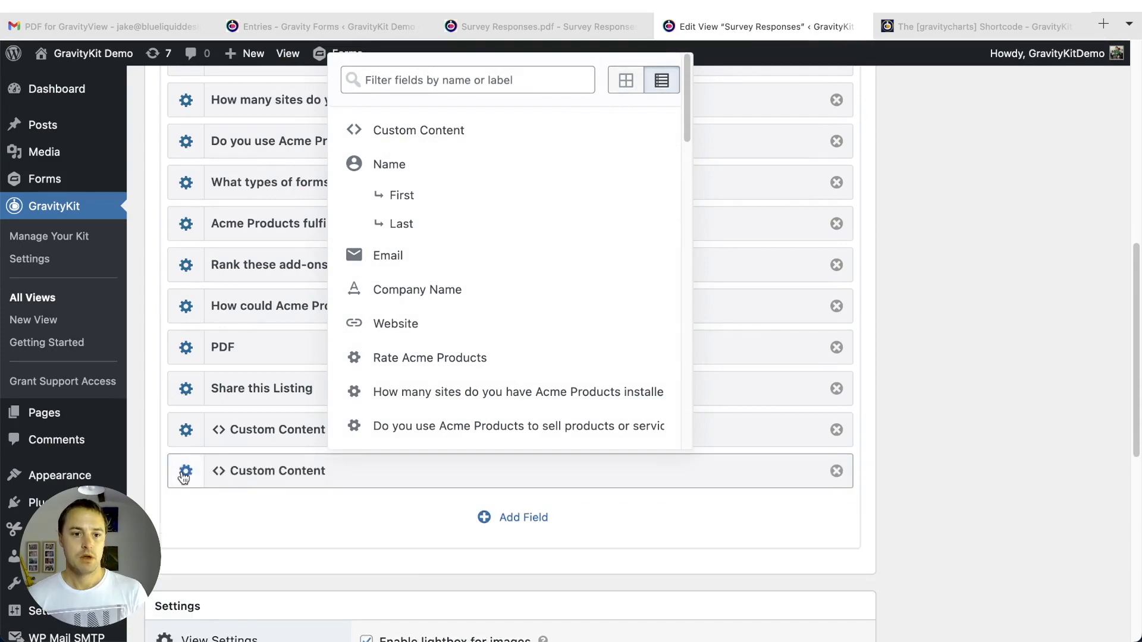
left_click(185, 473)
left_click(481, 393)
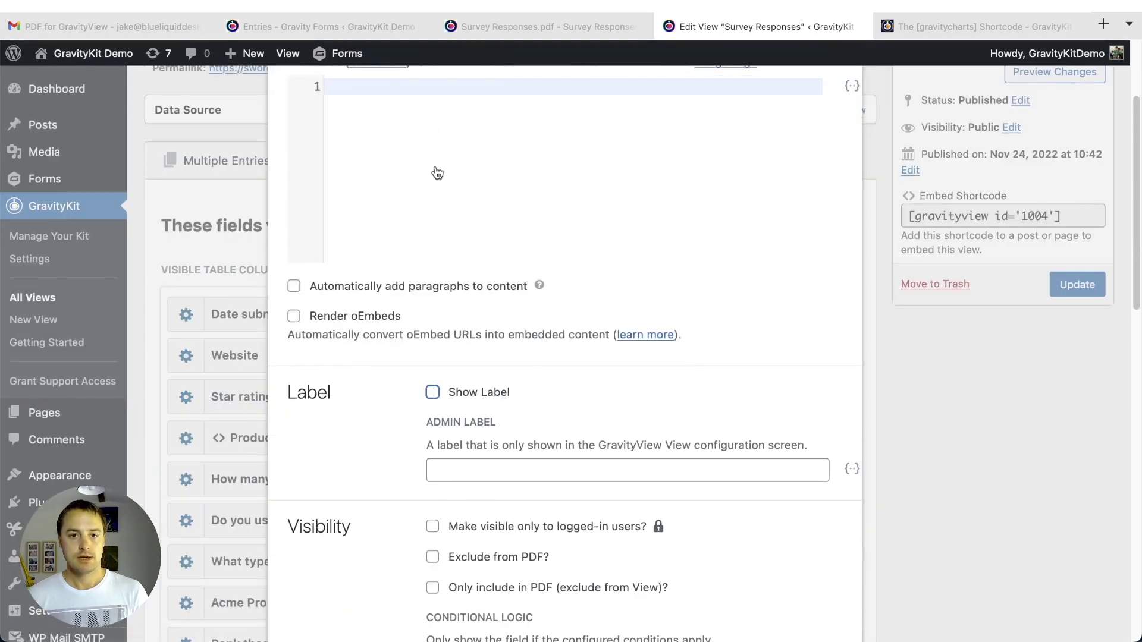
key("ctrl+v")
left_click_drag(485, 87, 610, 86)
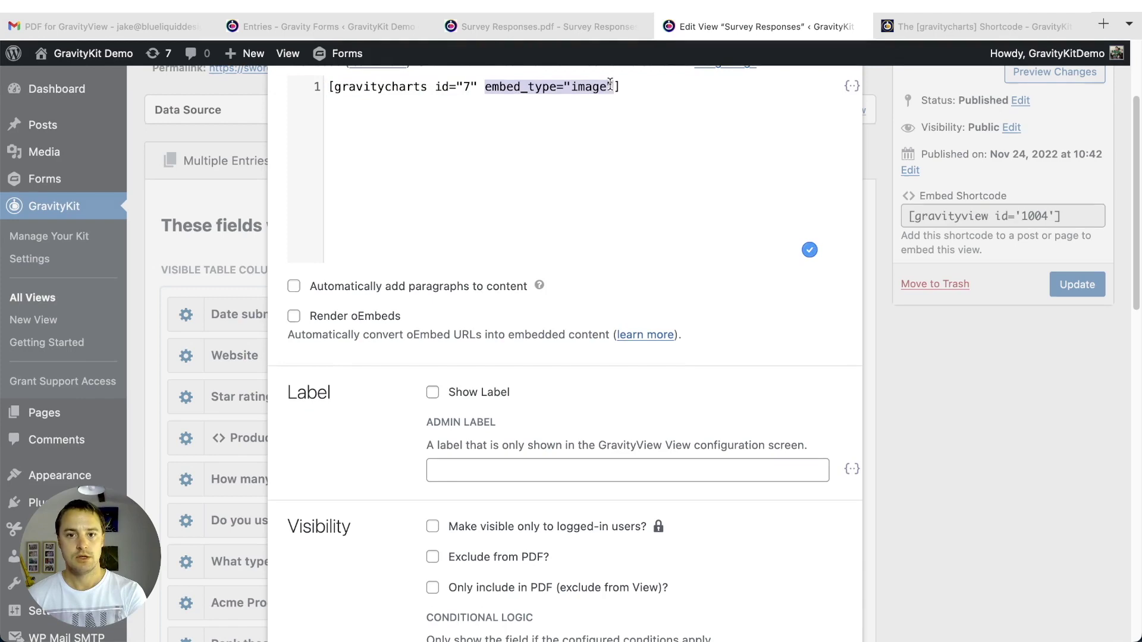
key("BackSpace")
key("BackSpace")
key("Delete")
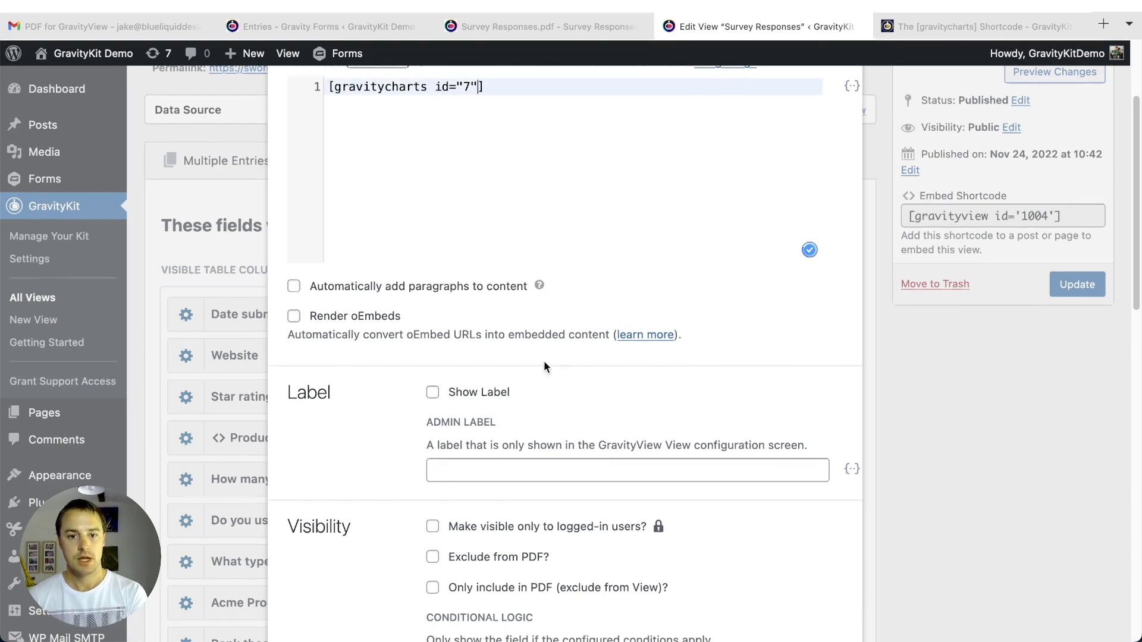
scroll(559, 364, "down", 5)
left_click(470, 410)
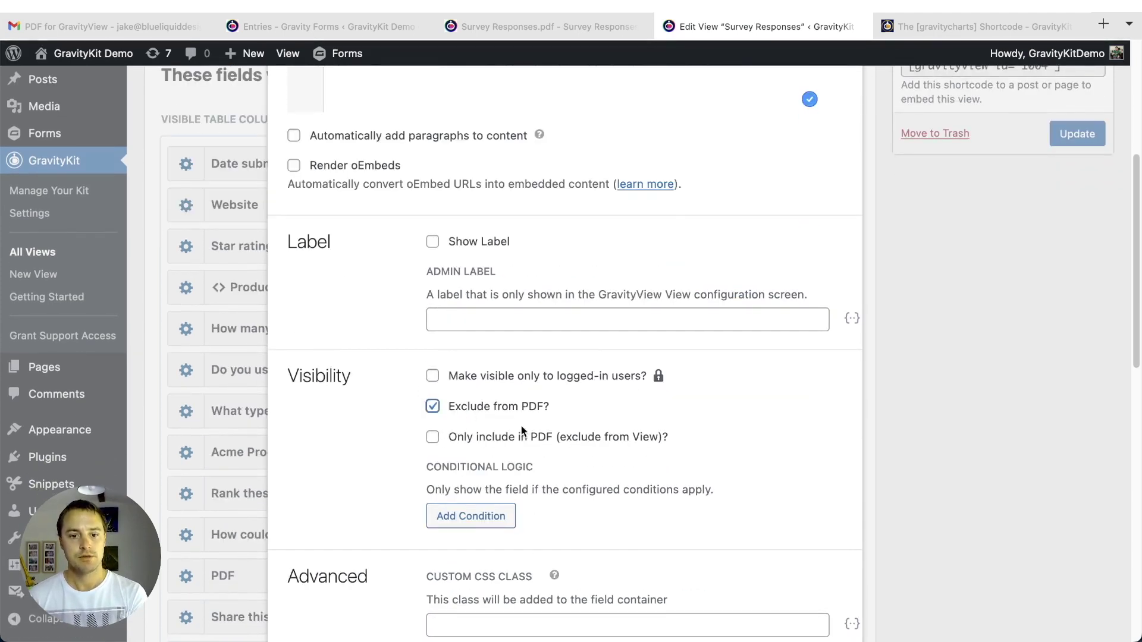
scroll(731, 464, "down", 6)
left_click(830, 313)
- Update the View and open it on the website
scroll(1073, 262, "up", 10)
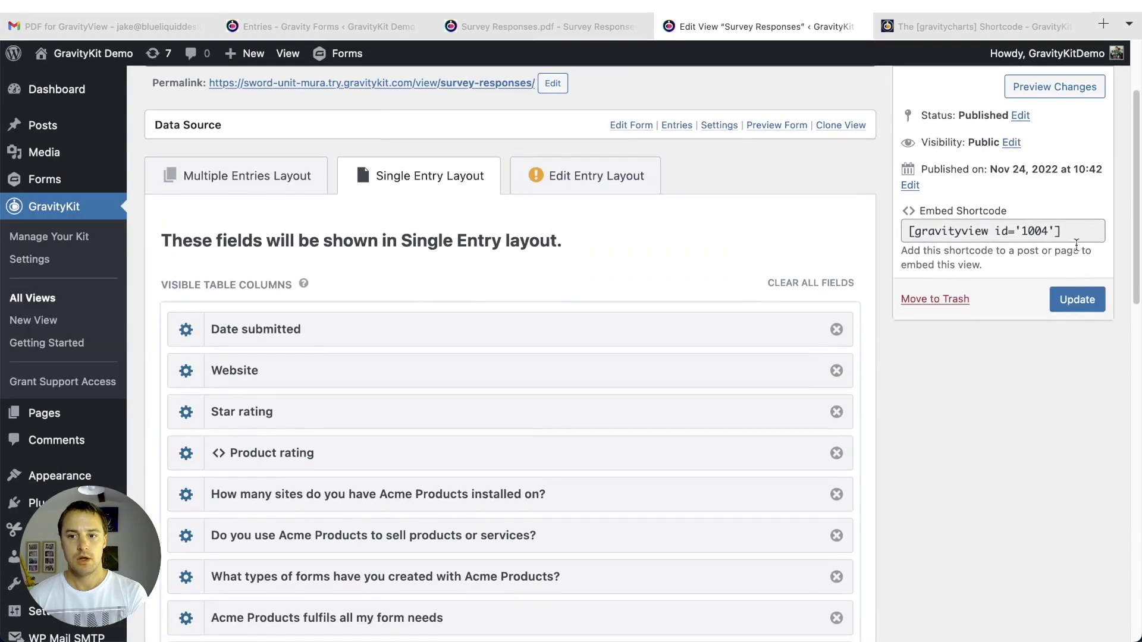
left_click(1077, 299)
scroll(560, 232, "down", 10)
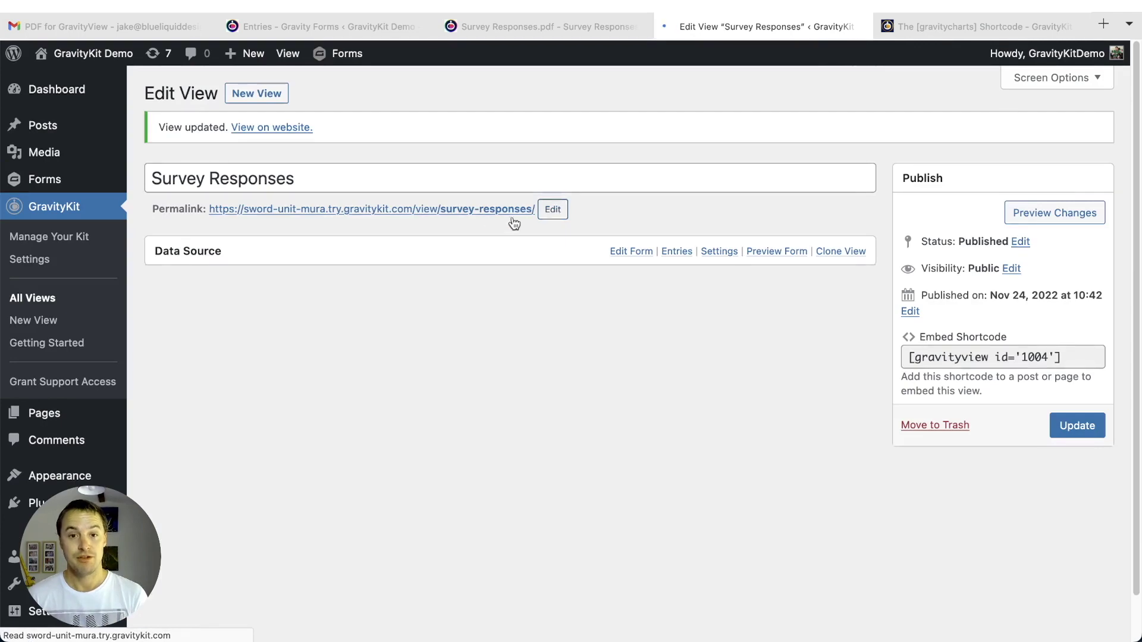
left_click(467, 209)
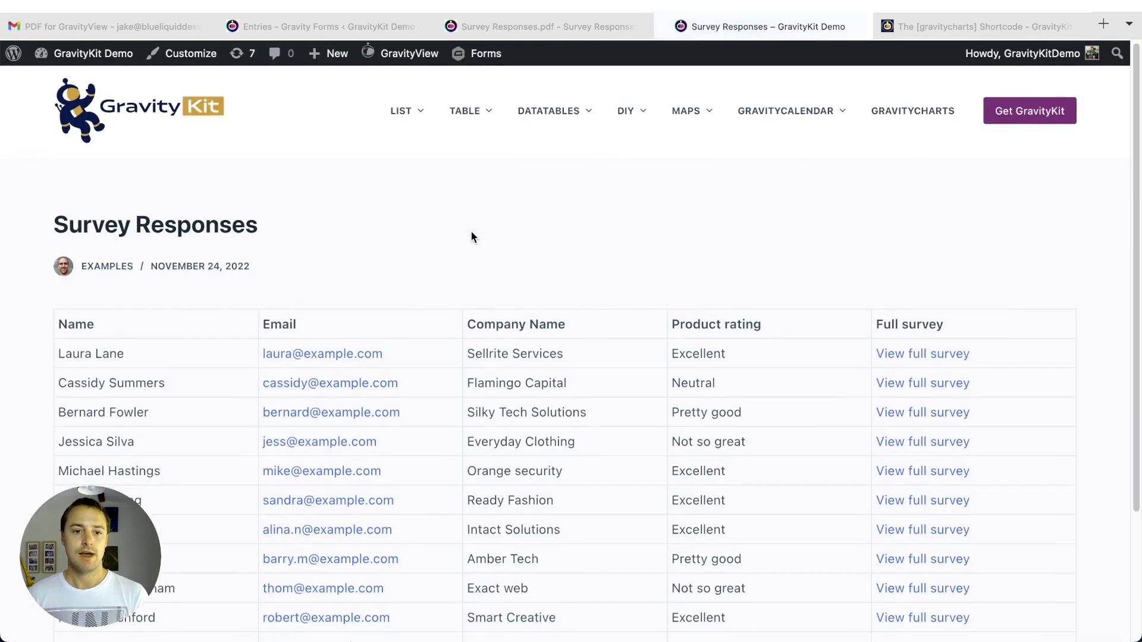
- Open the first respondent's survey entry and inspect its interactive polar chart
left_click(934, 347)
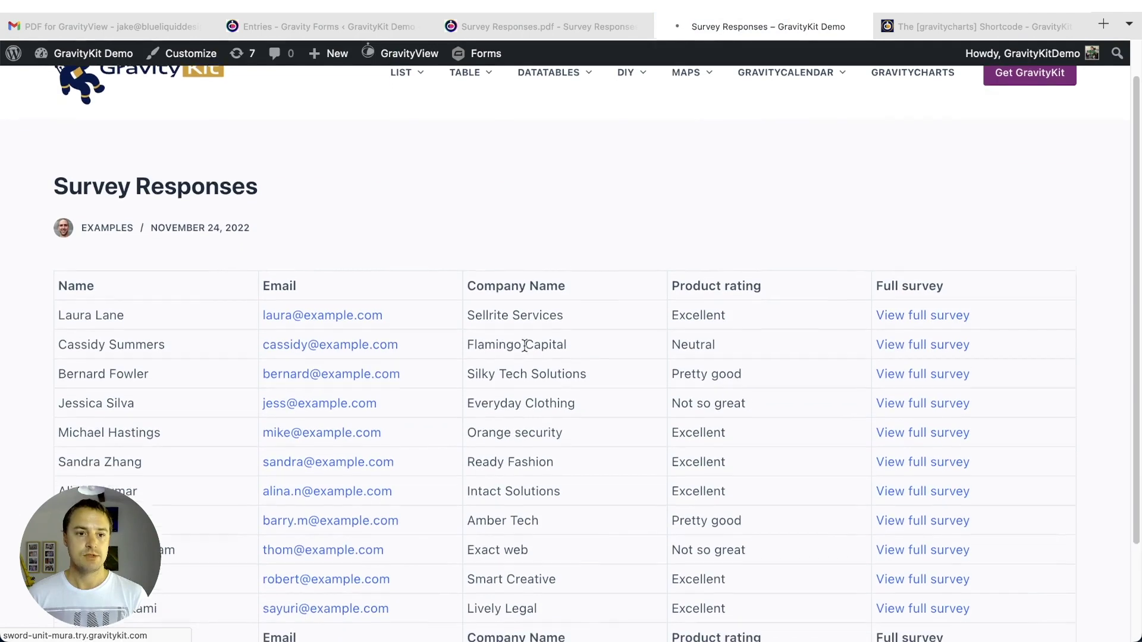
scroll(877, 280, "down", 15)
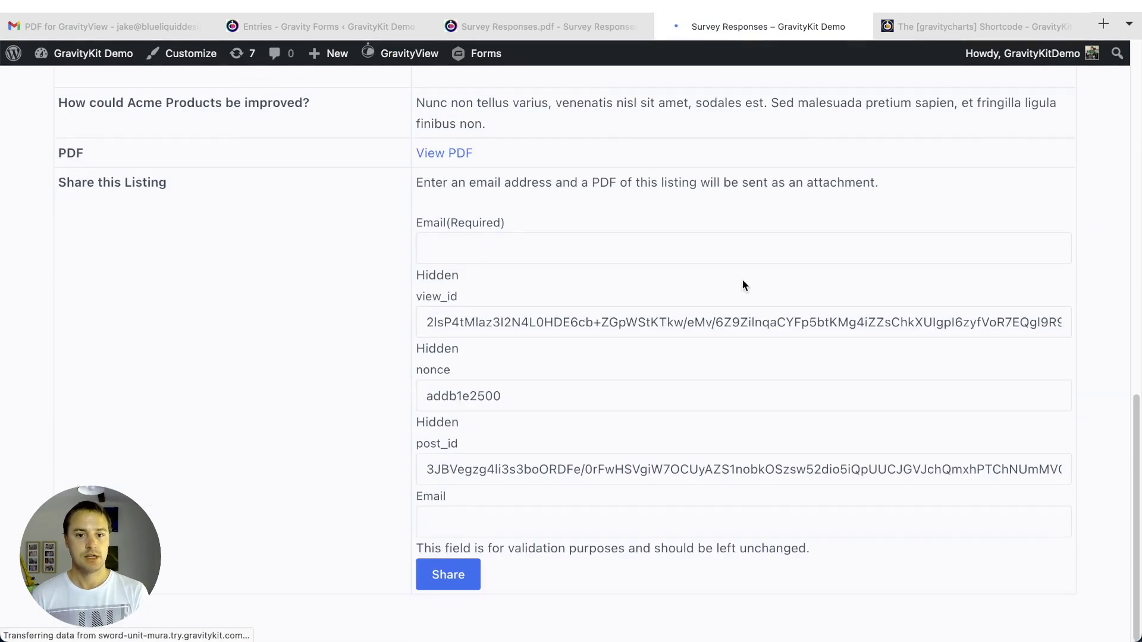
scroll(742, 257, "down", 10)
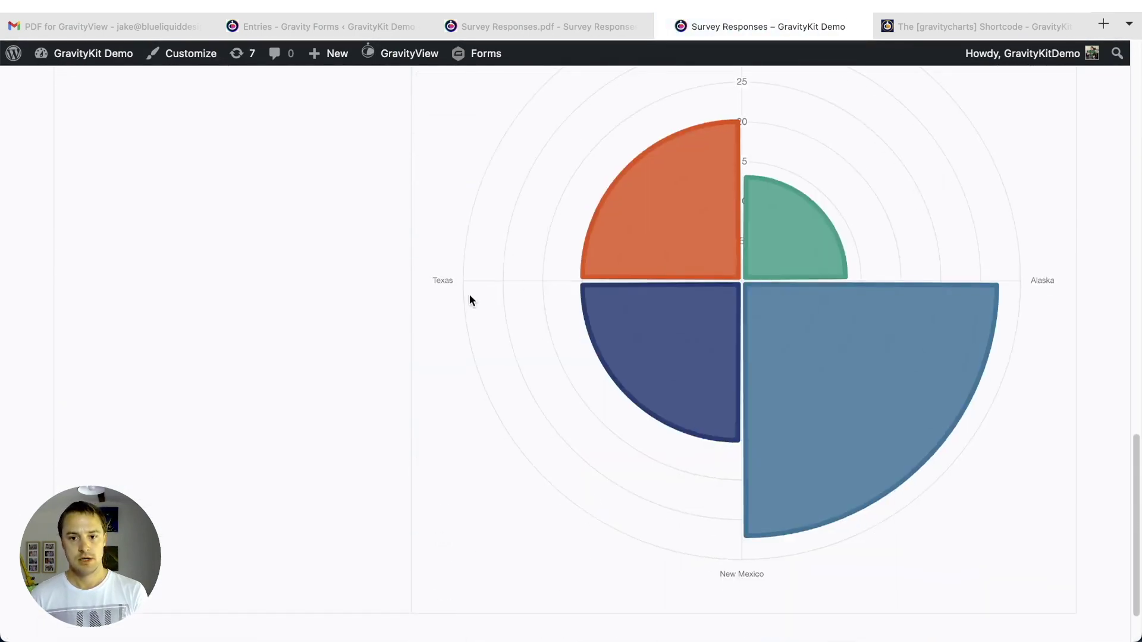
mouse_move(641, 225)
scroll(664, 331, "up", 2)
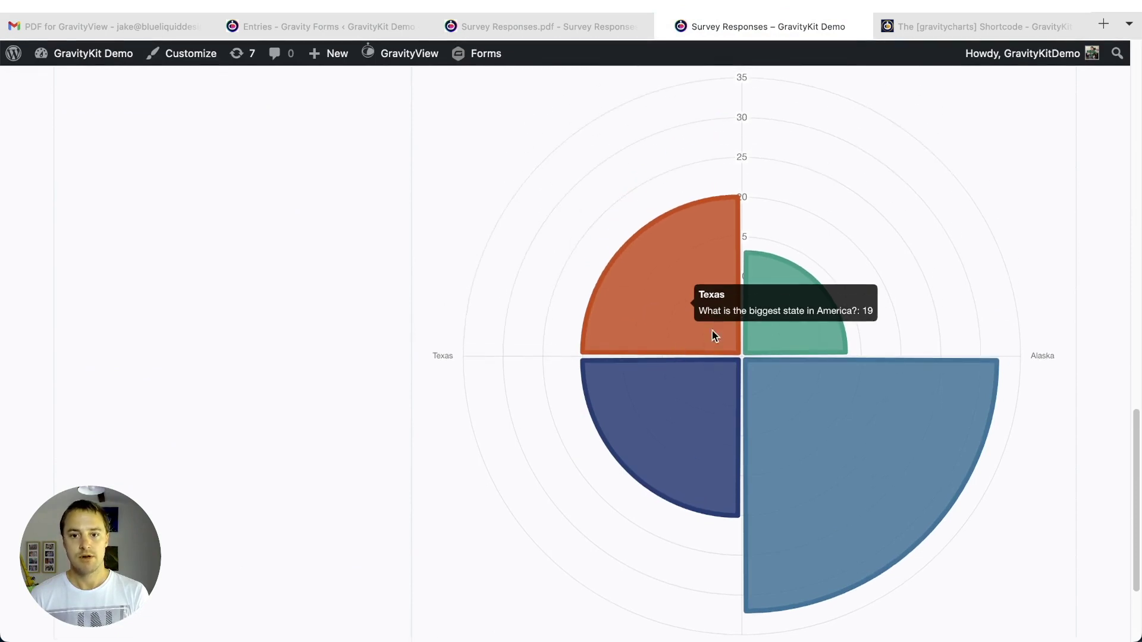
mouse_move(792, 329)
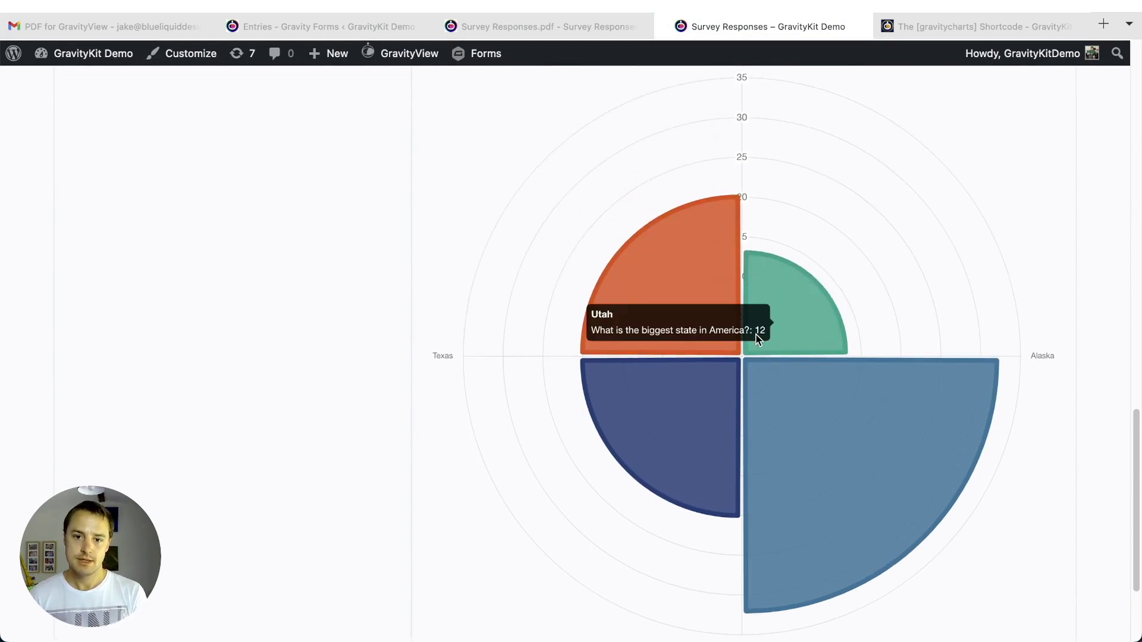
scroll(631, 342, "down", 2)
mouse_move(632, 342)
scroll(632, 342, "down", 3)
mouse_move(680, 191)
- Go back to Survey Responses.pdf to compare its static chart image
scroll(798, 229, "up", 8)
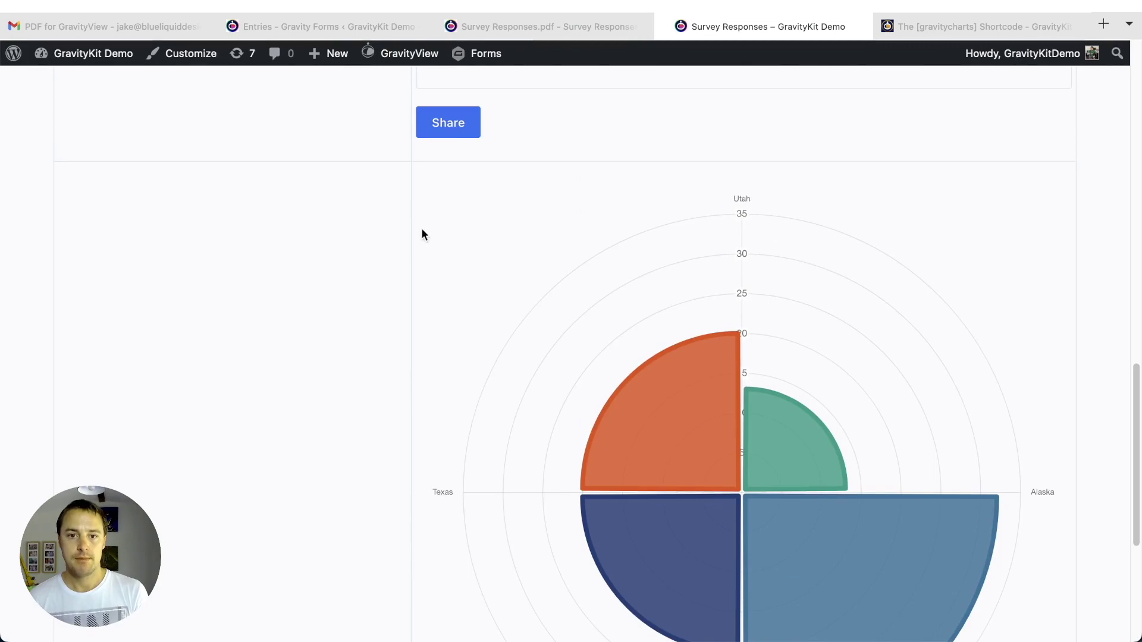
scroll(447, 224, "down", 5)
scroll(357, 211, "up", 8)
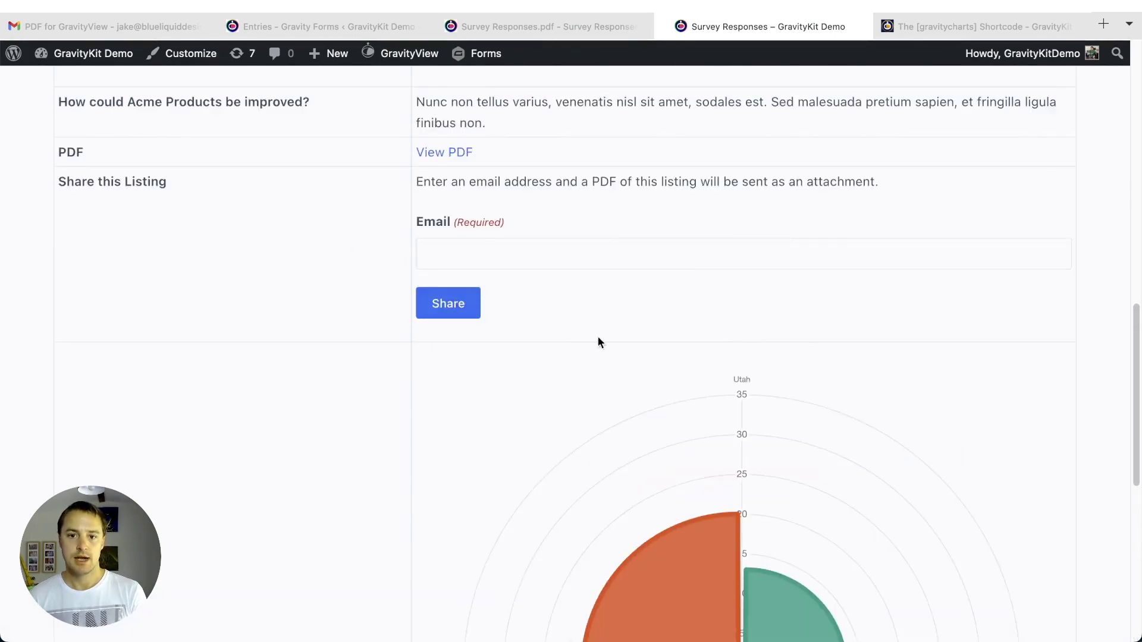
scroll(563, 326, "down", 5)
scroll(757, 373, "up", 9)
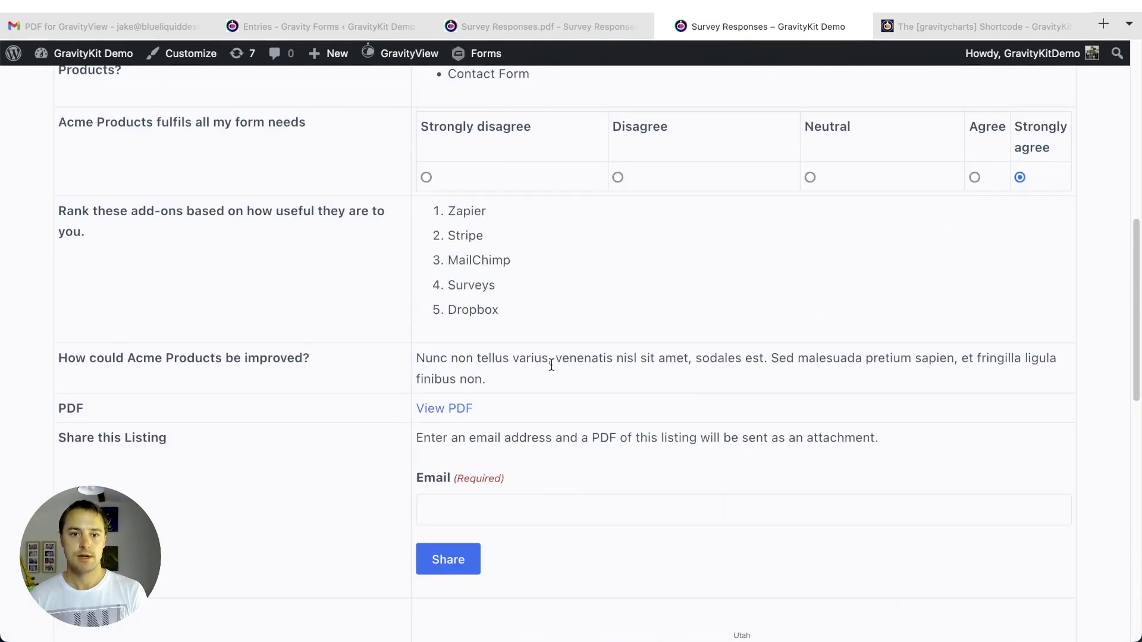
left_click(529, 19)
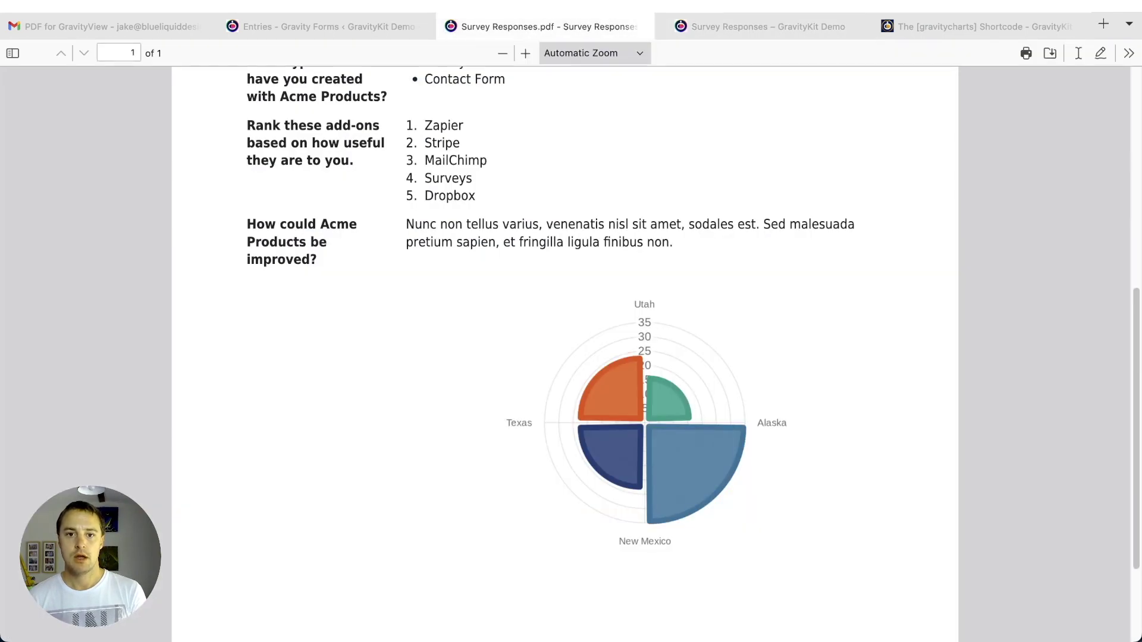
- Close Survey Responses.pdf, returning to the survey response entry page
scroll(641, 426, "down", 2)
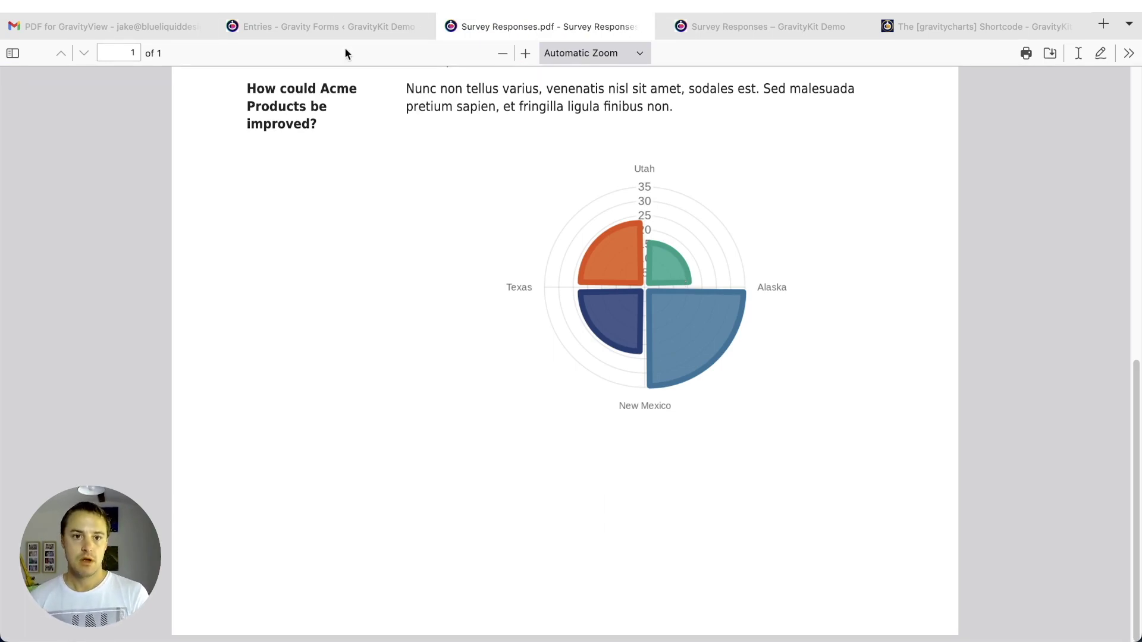
left_click(319, 27)
left_click(580, 26)
key("Home")
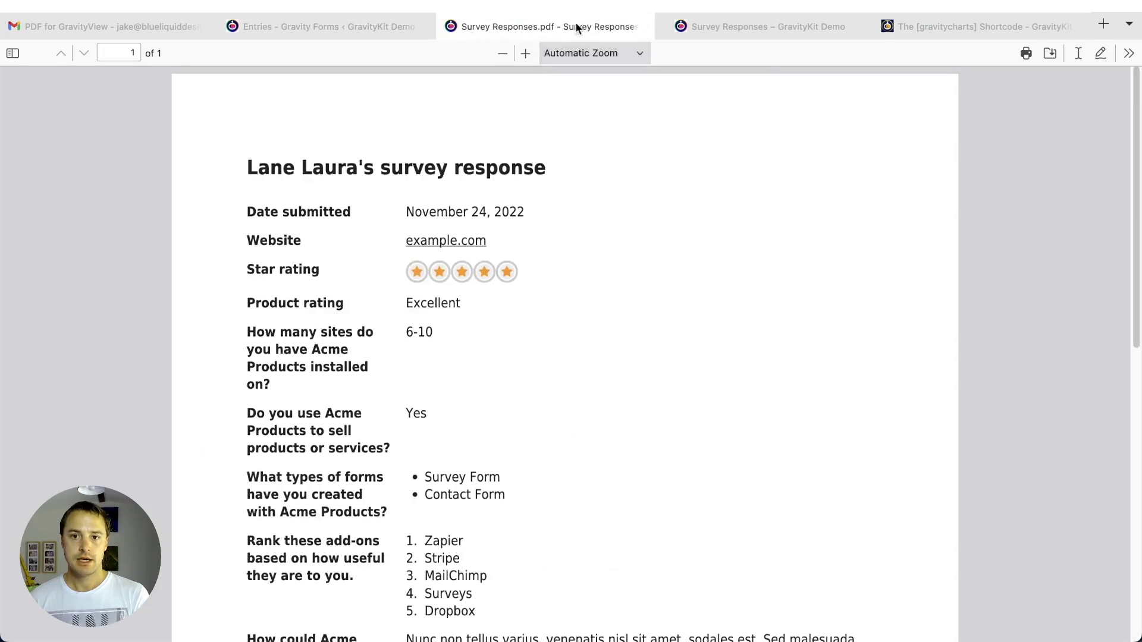
left_click(645, 27)
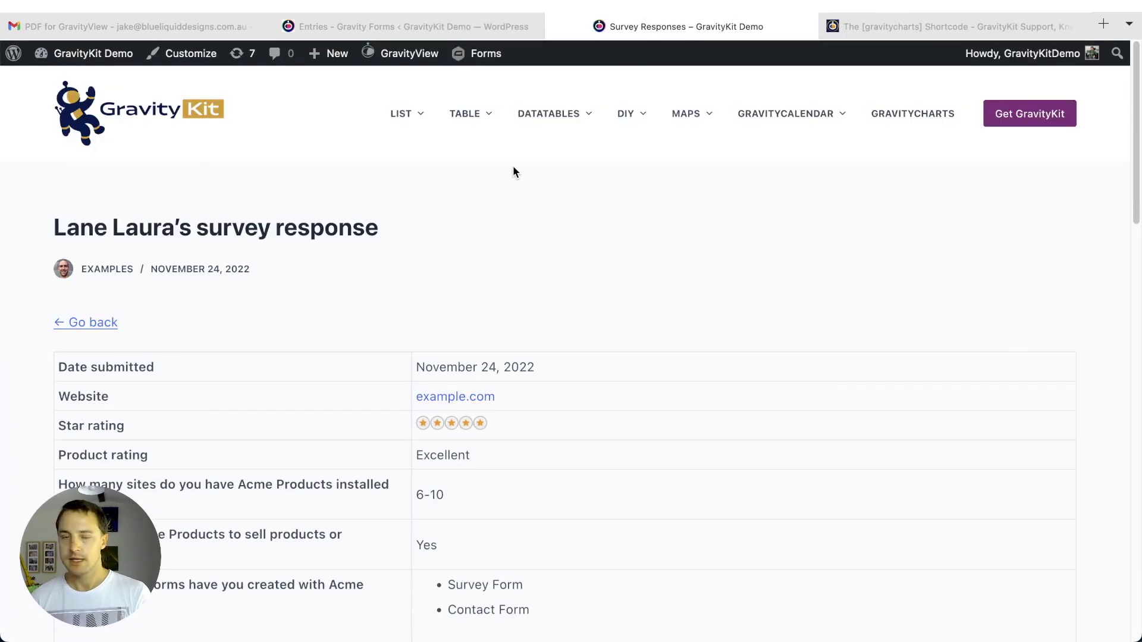
- Open the Movie Gallery page from the DIY site menu
mouse_move(635, 116)
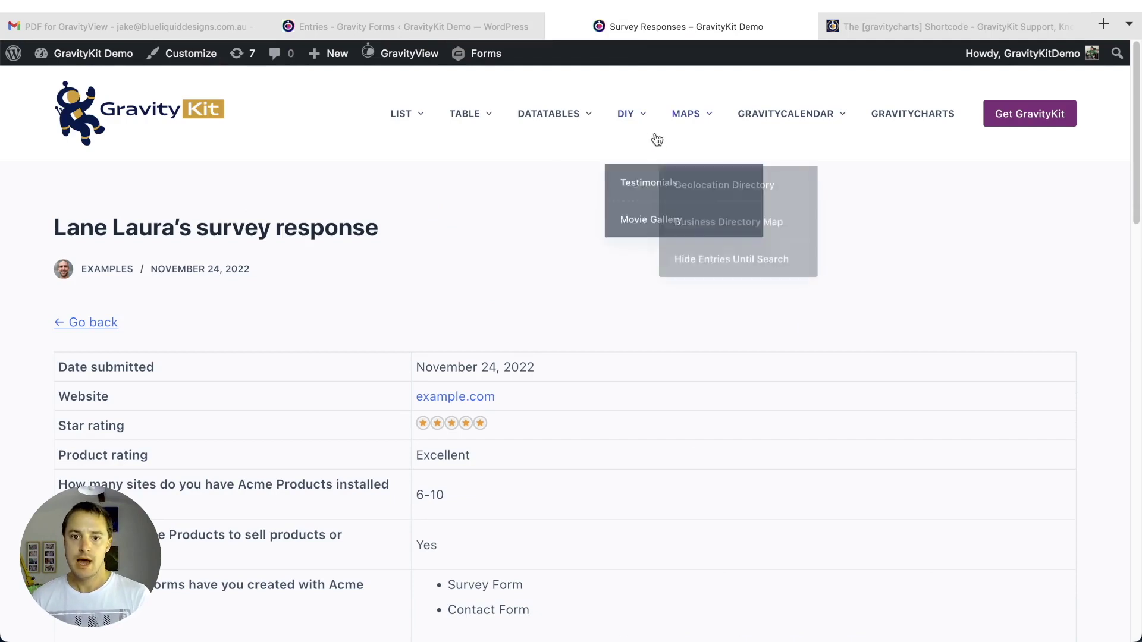
left_click(636, 219)
scroll(665, 264, "down", 1)
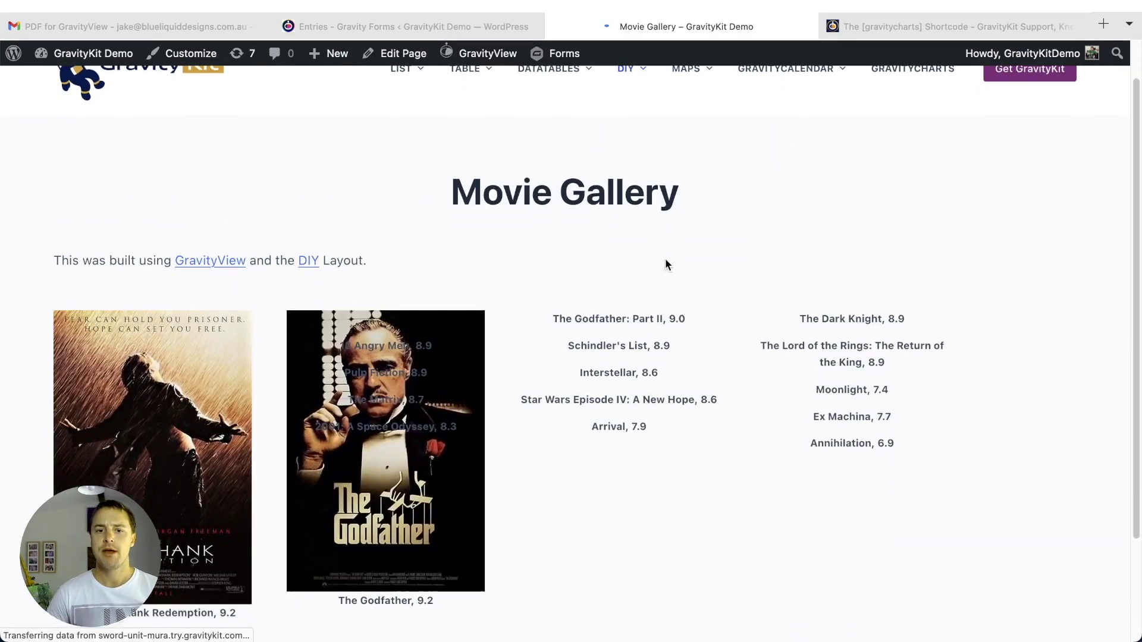
scroll(666, 265, "down", 2)
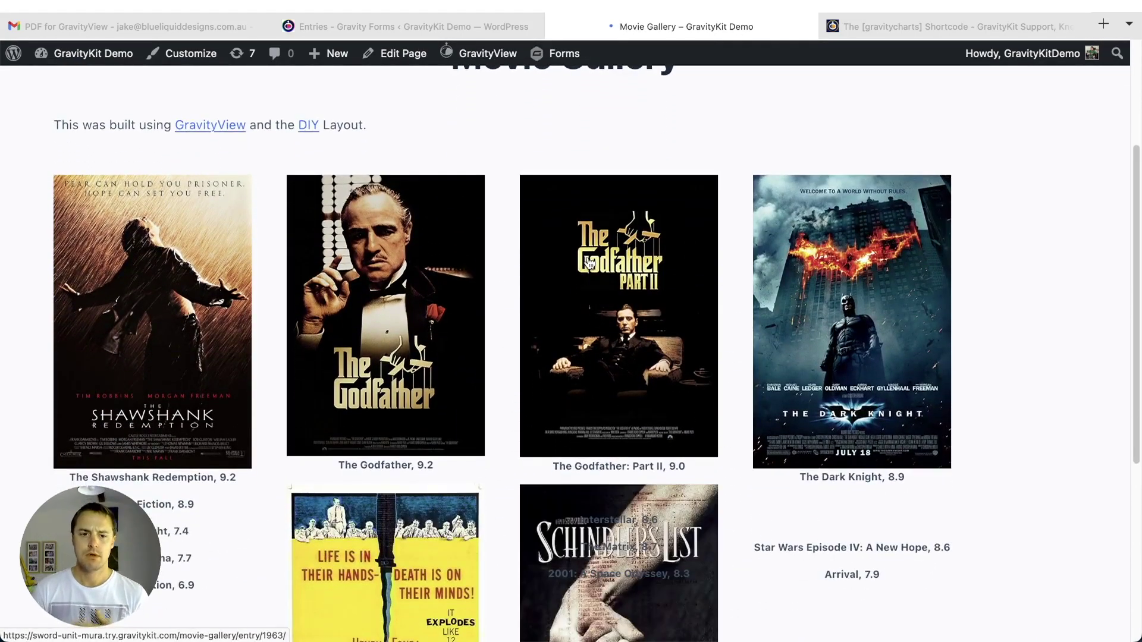
scroll(588, 262, "down", 1)
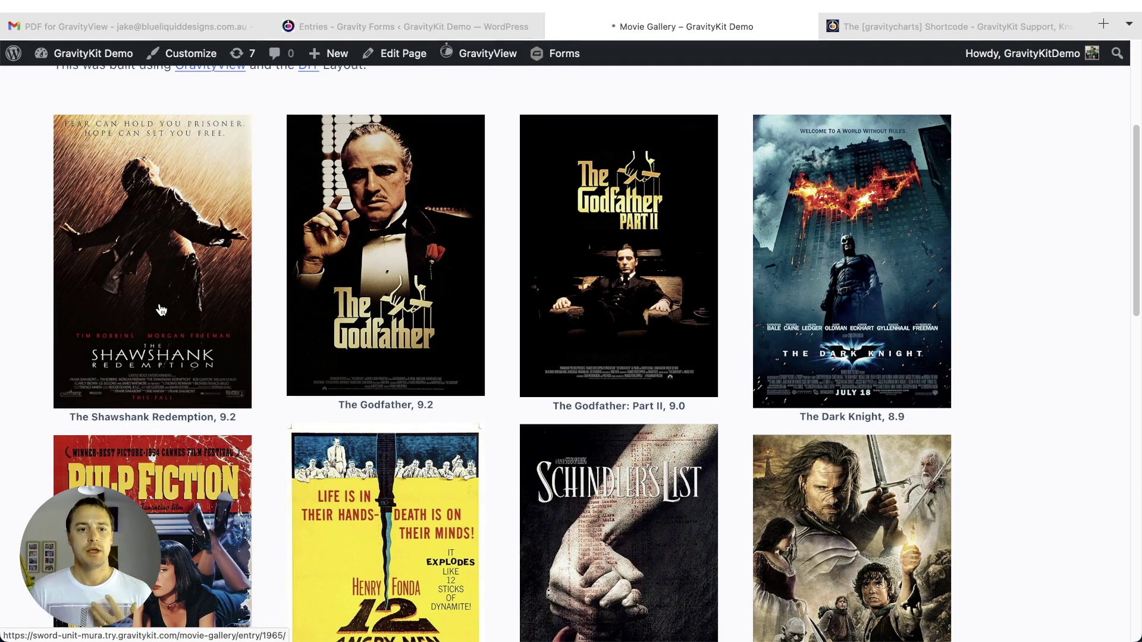
- Open The Shawshank Redemption entry with its poster beside Genre, Year, Director and Rating
left_click(154, 313)
scroll(156, 292, "down", 3)
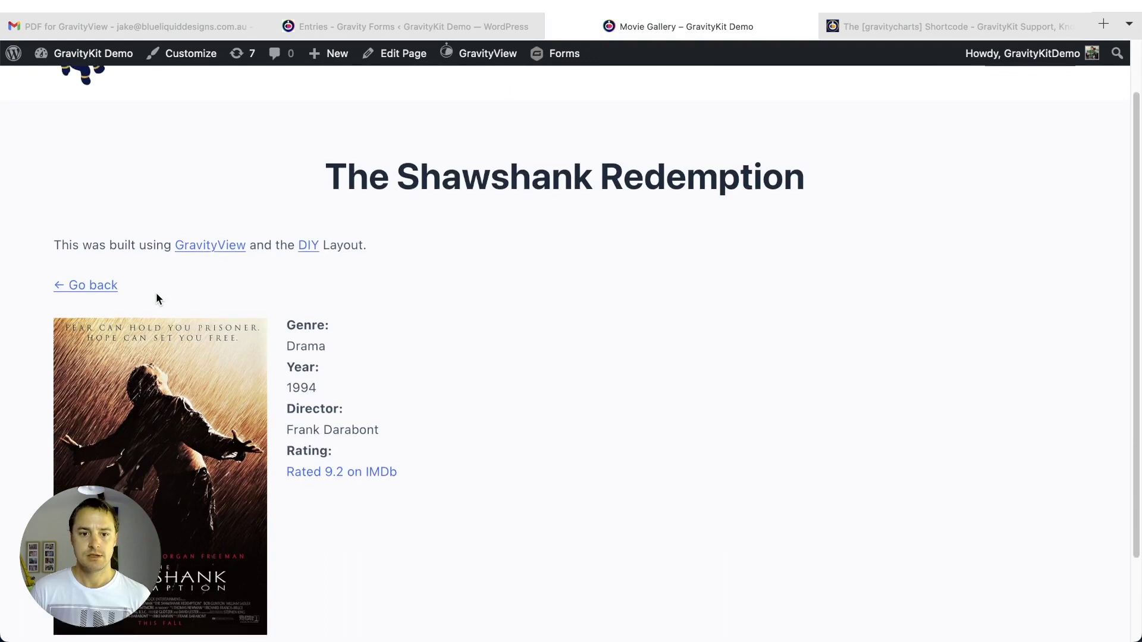
scroll(156, 298, "down", 2)
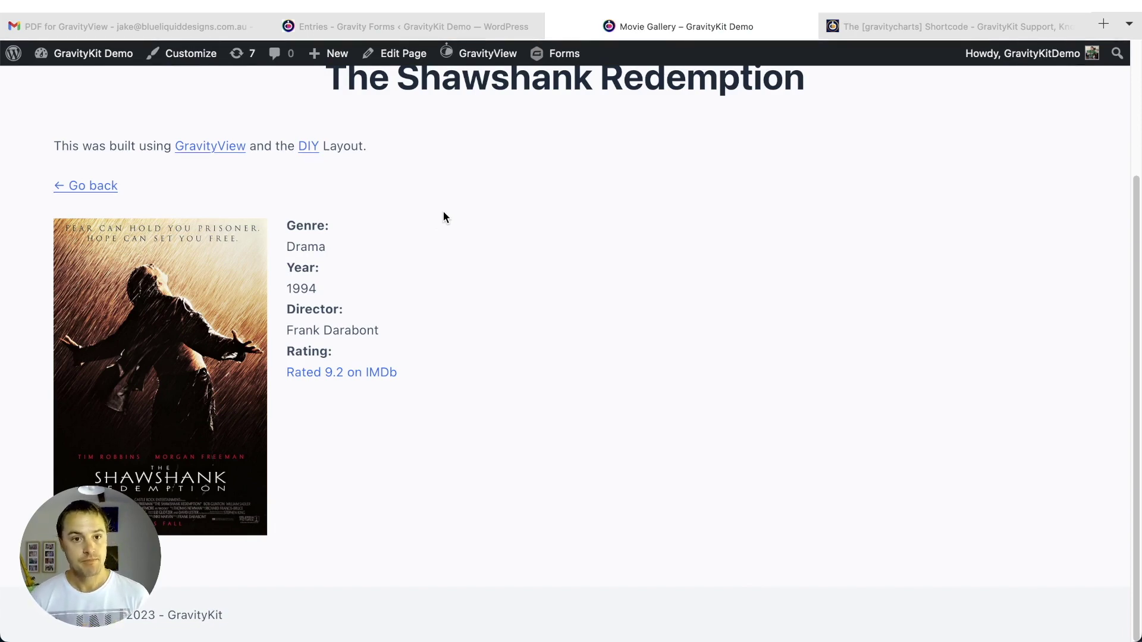
mouse_move(462, 67)
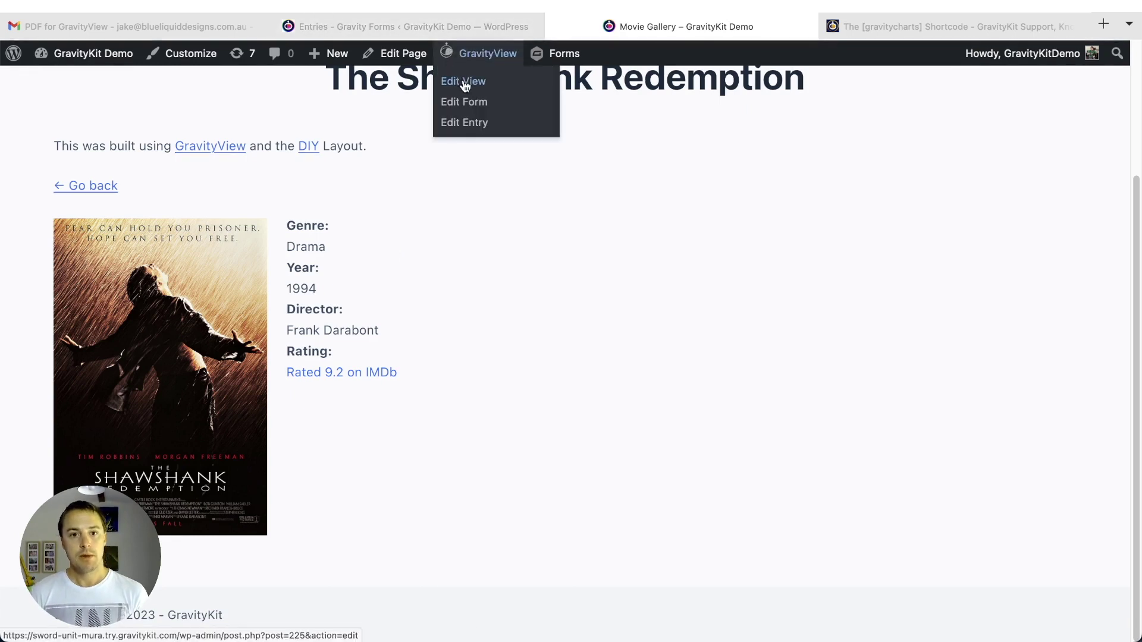
- Open the Movie Gallery View editor on its Single Entry Layout
left_click(465, 89)
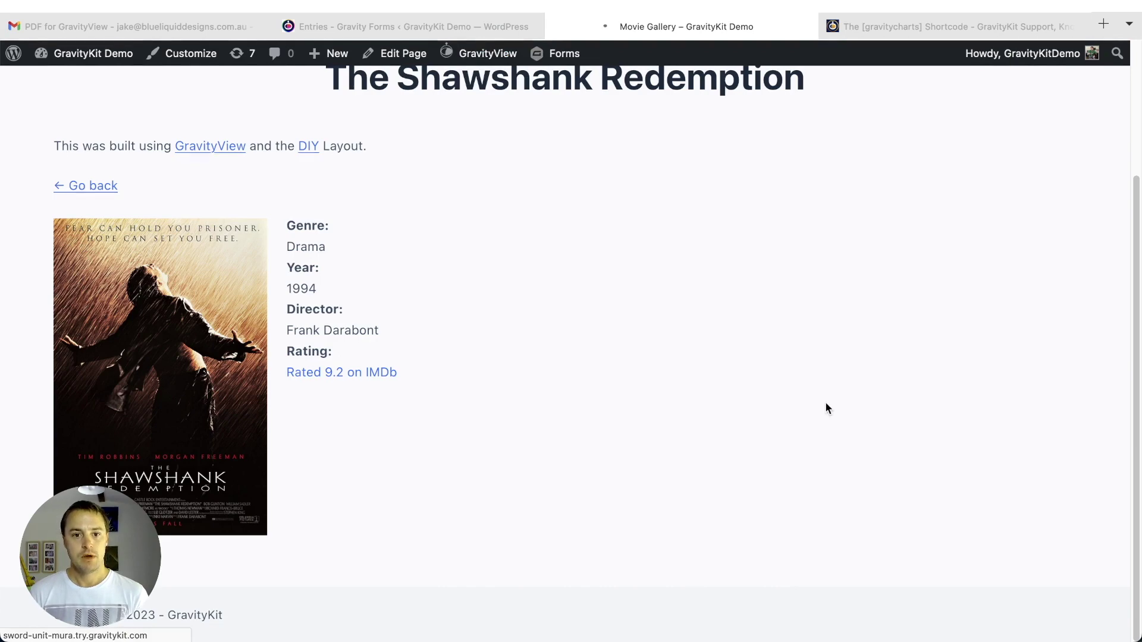
scroll(826, 402, "down", 2)
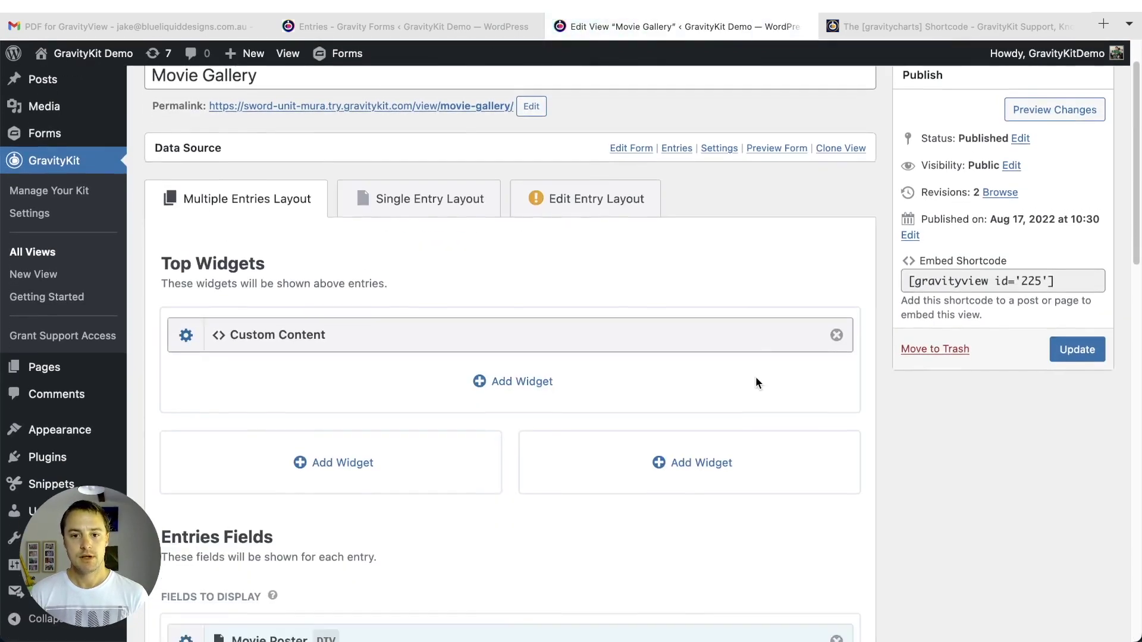
scroll(756, 382, "down", 10)
scroll(756, 383, "down", 5)
scroll(535, 349, "up", 9)
scroll(470, 367, "down", 3)
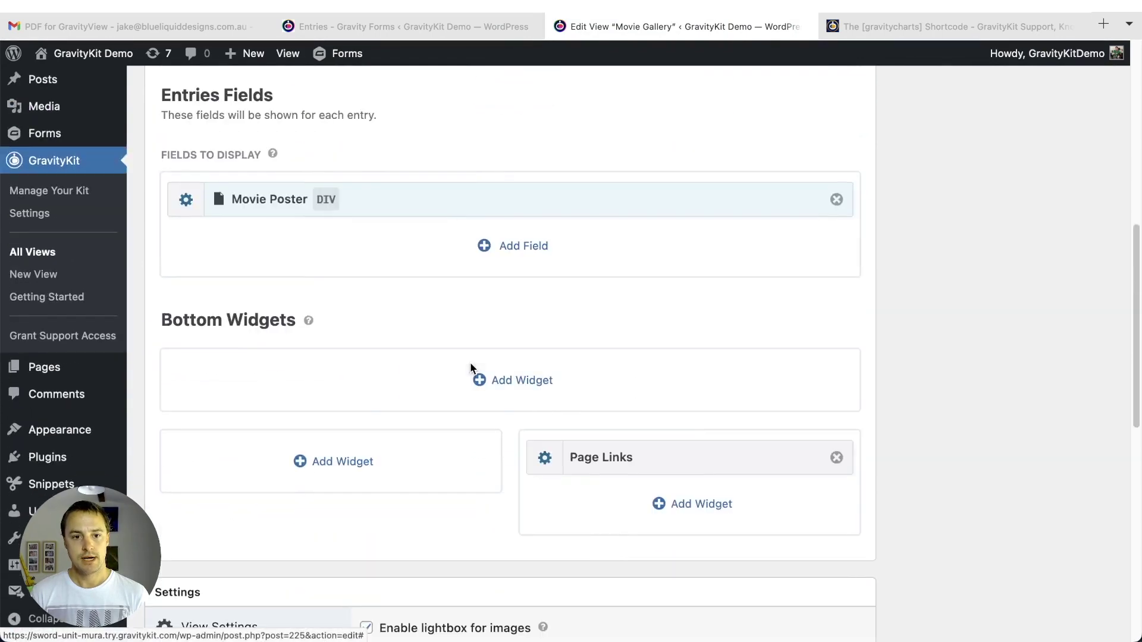
scroll(452, 369, "up", 9)
left_click(365, 253)
- Add a Link to Single Entry PDF field, found by searching 'pdf', and update the view
scroll(428, 351, "down", 4)
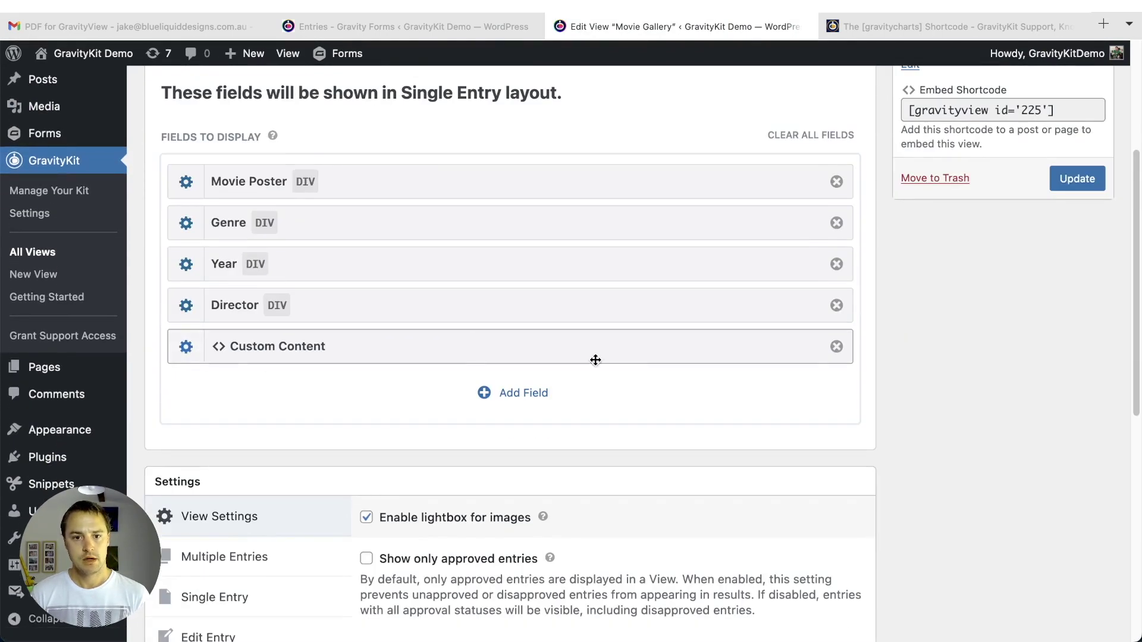
left_click(546, 394)
type("pdf")
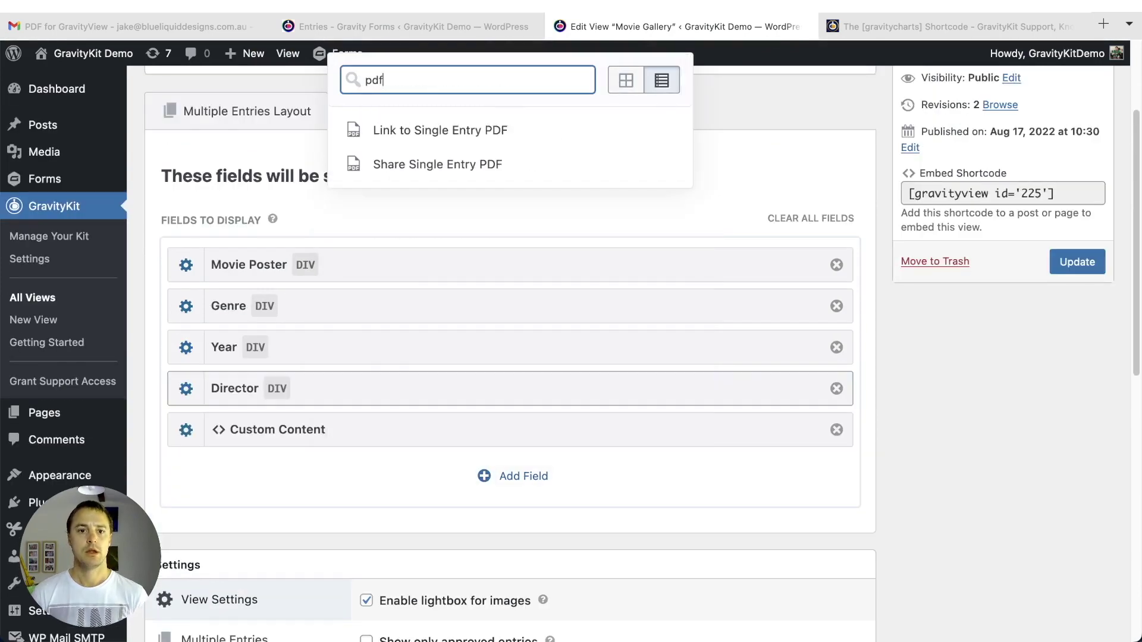
left_click(158, 319)
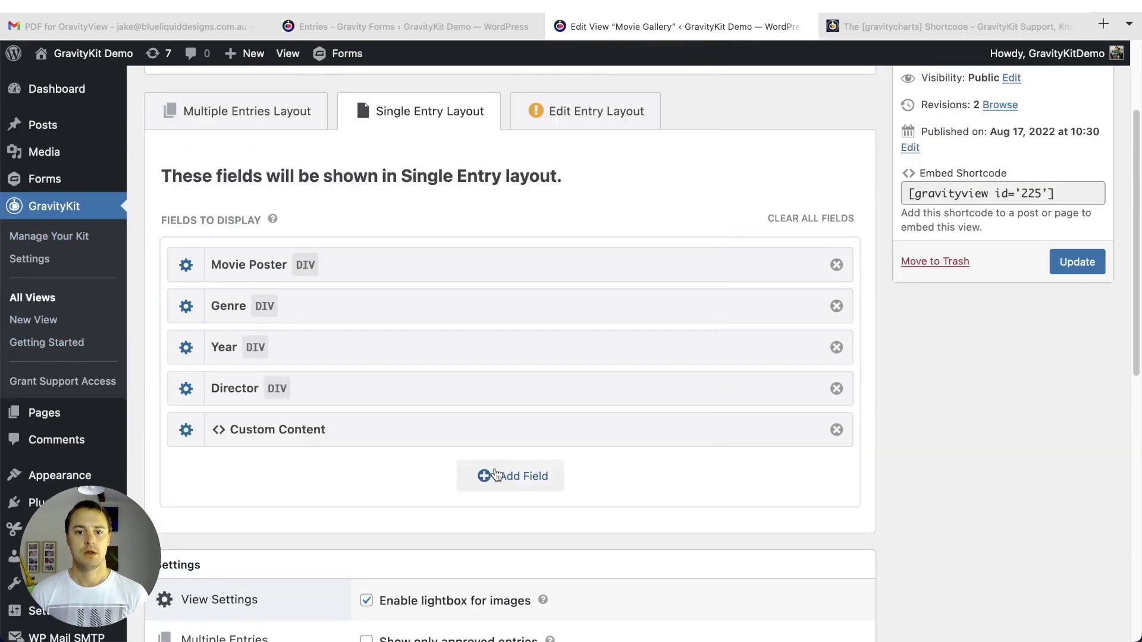
left_click(498, 476)
type("pdf")
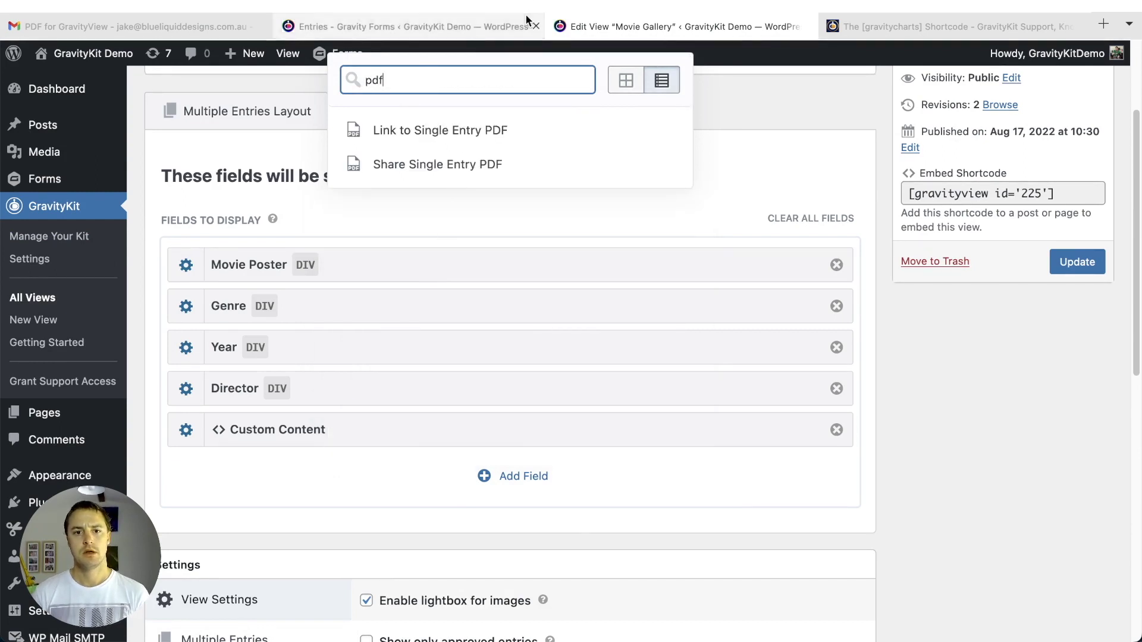
left_click(454, 131)
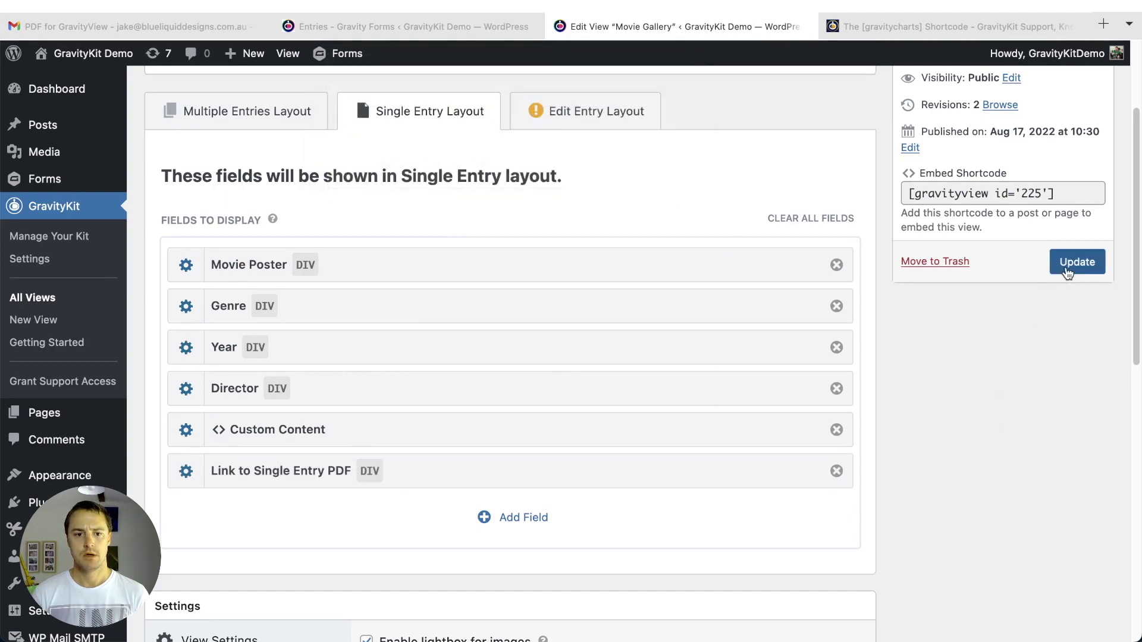
left_click(1065, 266)
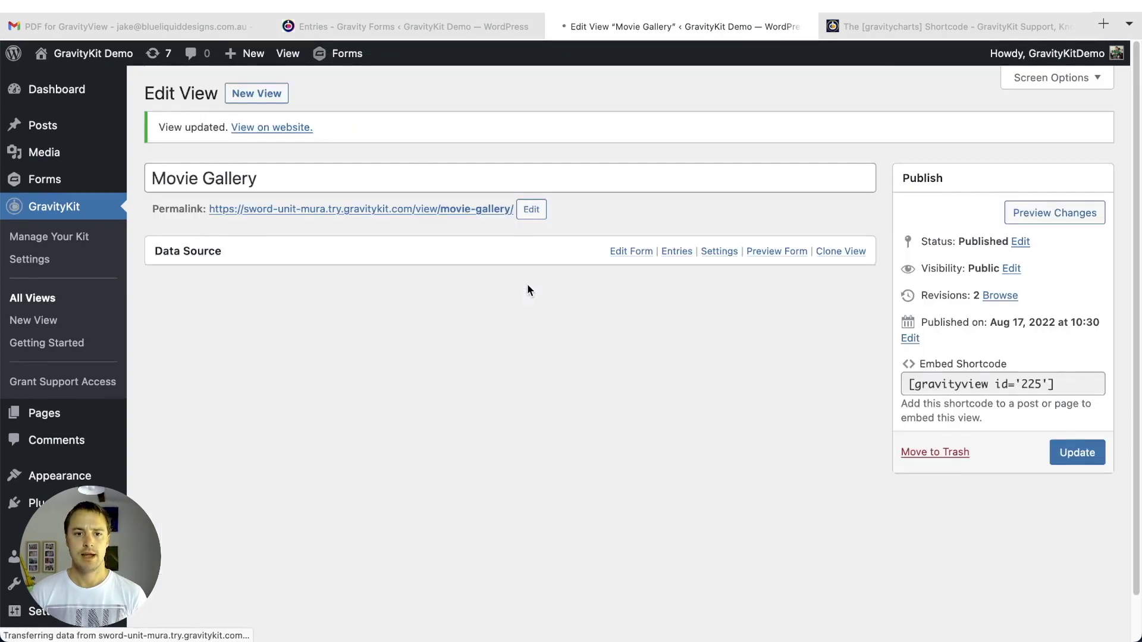
- Open the Movie Gallery view's public page in a new tab and switch to it
right_click(424, 212)
left_click(471, 215)
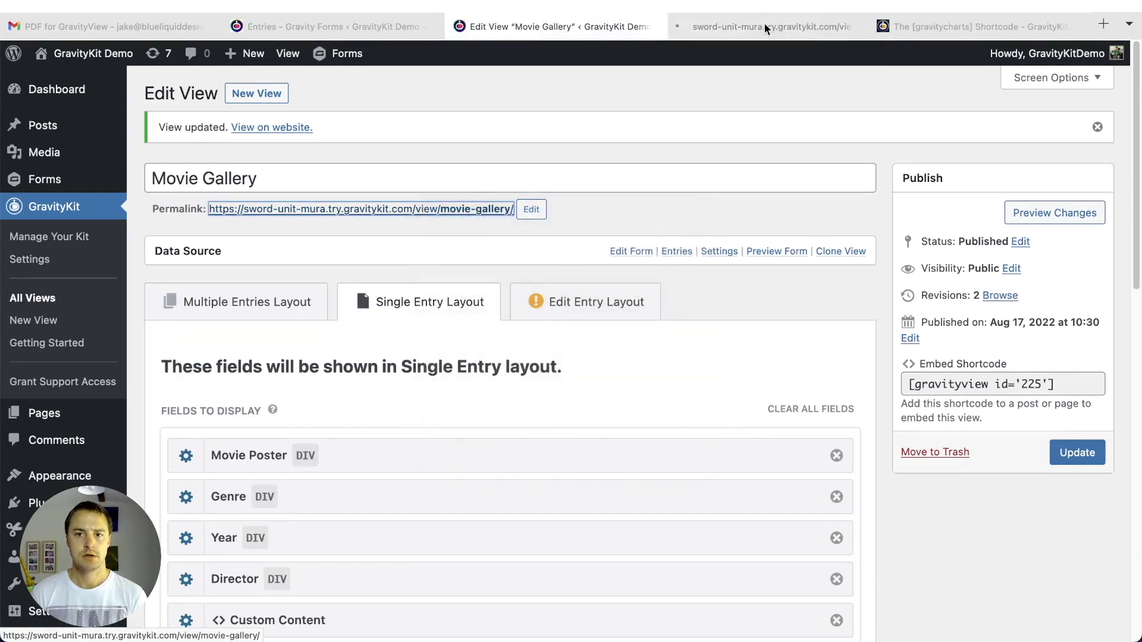
left_click(1078, 27)
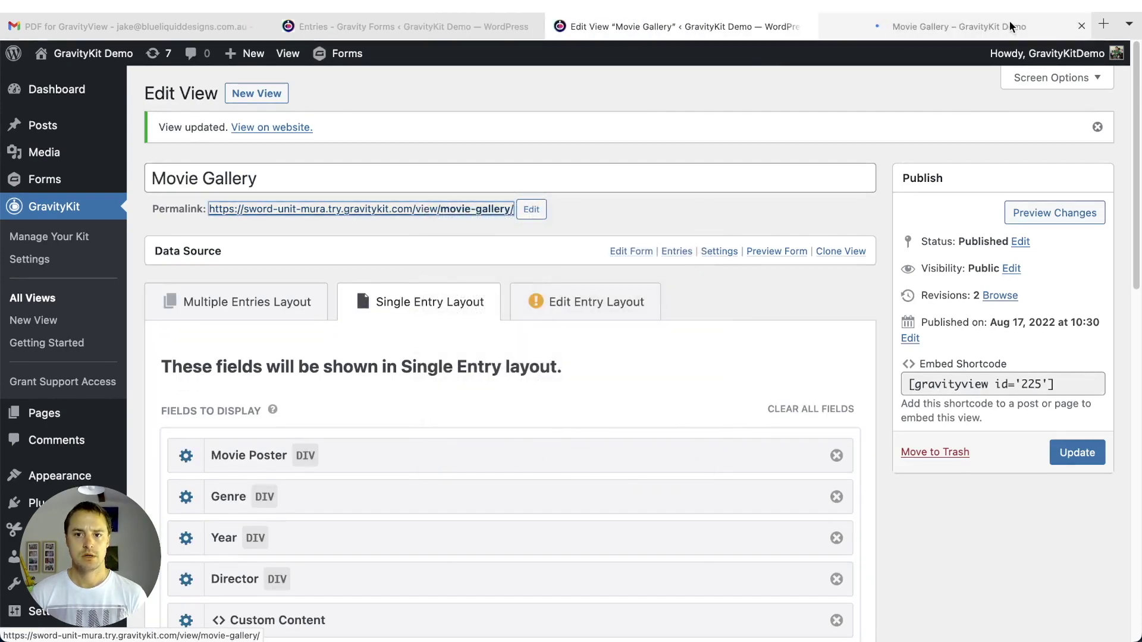
left_click(1011, 25)
- Open The Shawshank Redemption entry's View PDF link in a new tab and switch to it
scroll(307, 317, "down", 3)
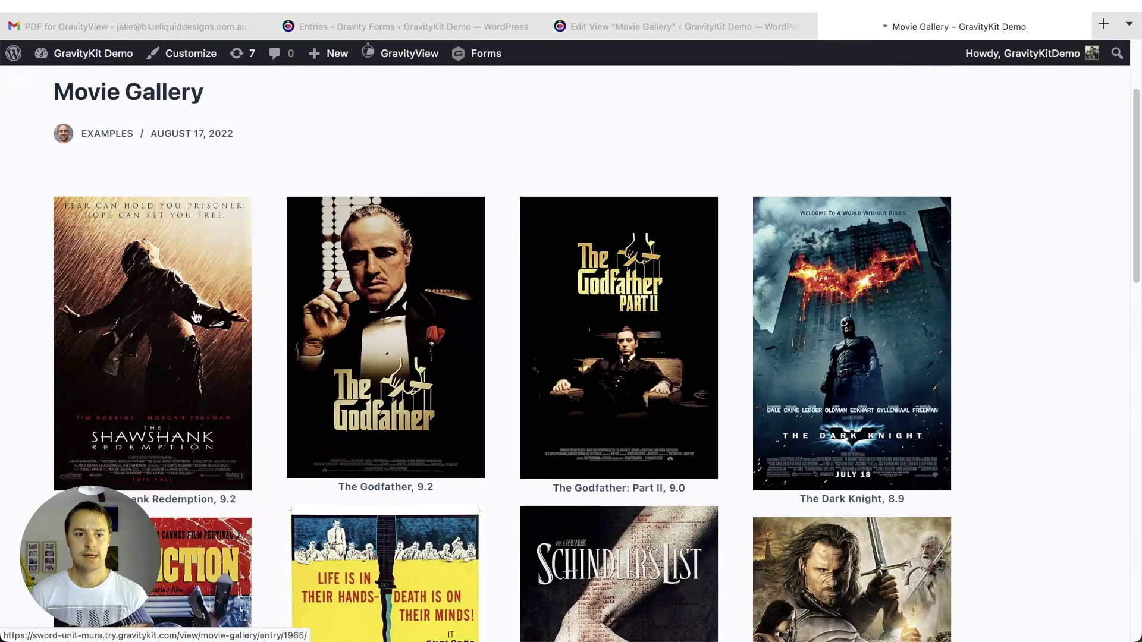
scroll(646, 334, "down", 2)
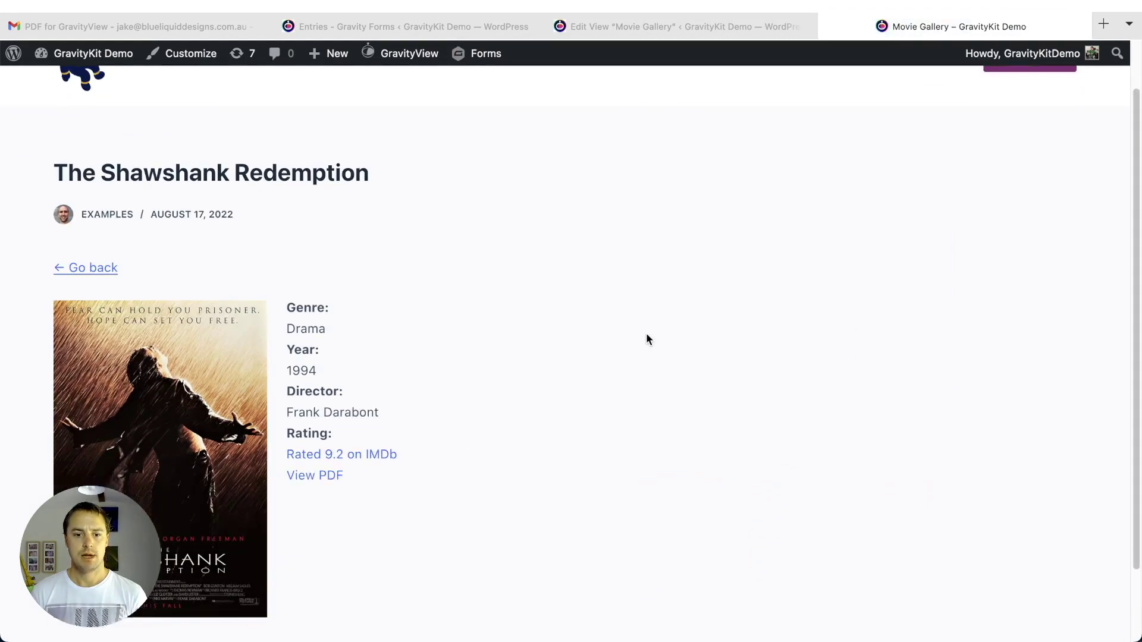
right_click(327, 461)
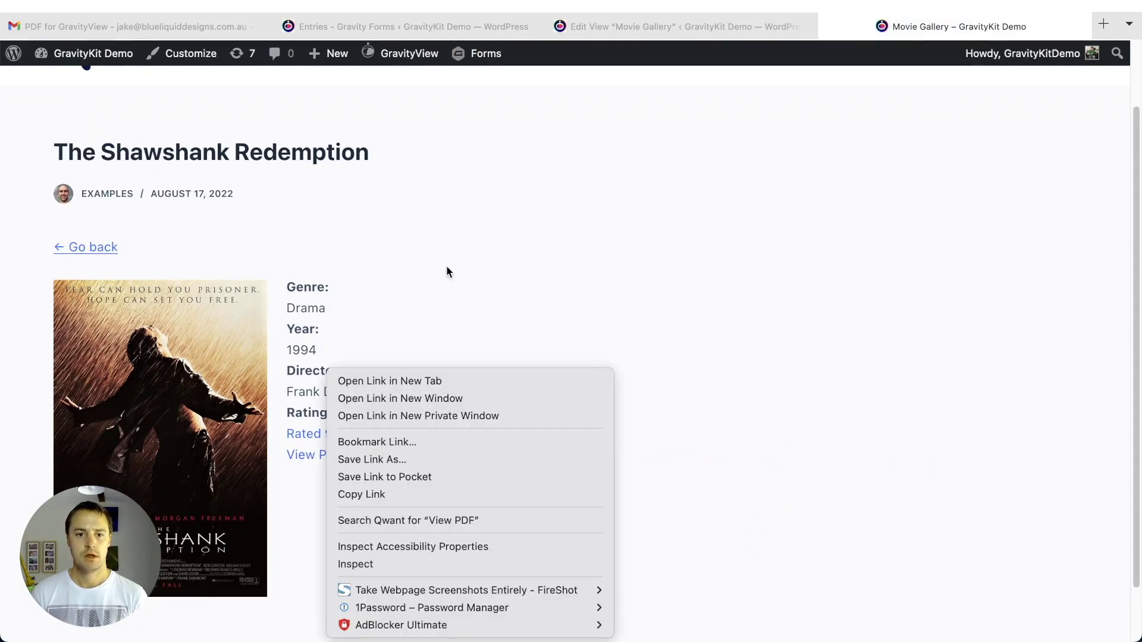
left_click(446, 382)
scroll(655, 222, "down", 2)
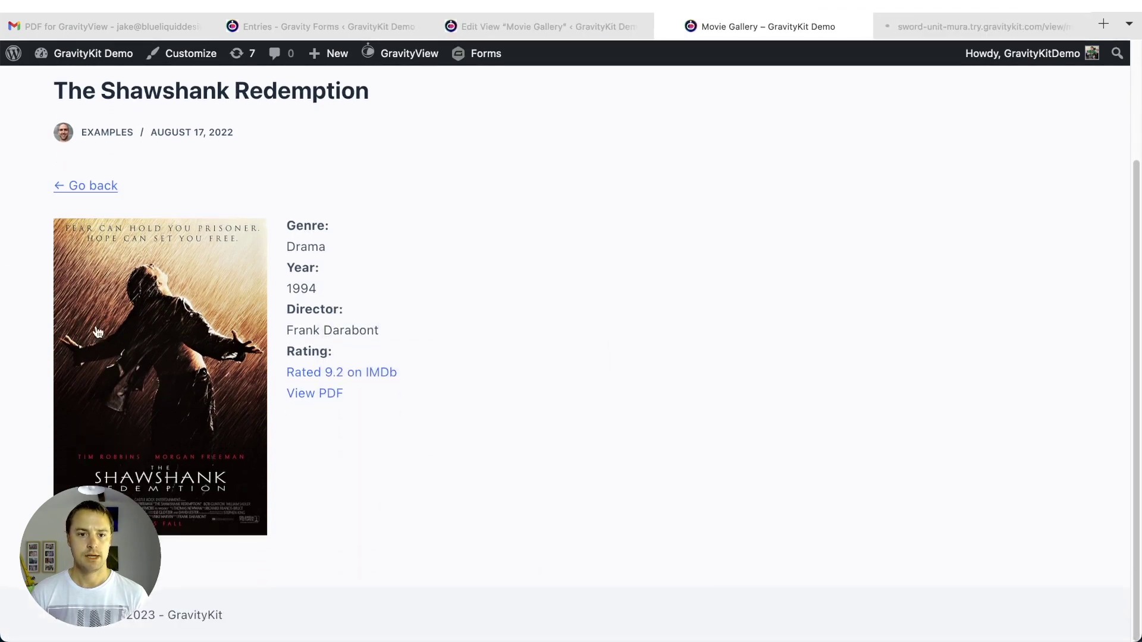
left_click(984, 33)
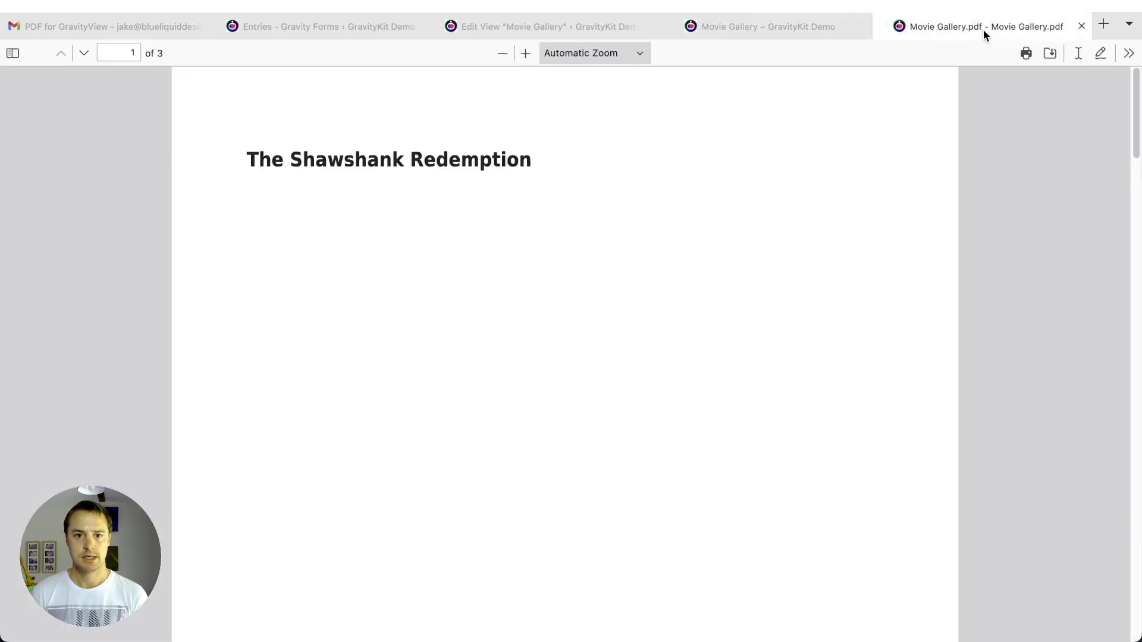
- Zoom the Shawshank PDF out to 70%
scroll(299, 376, "down", 2)
left_click(501, 45)
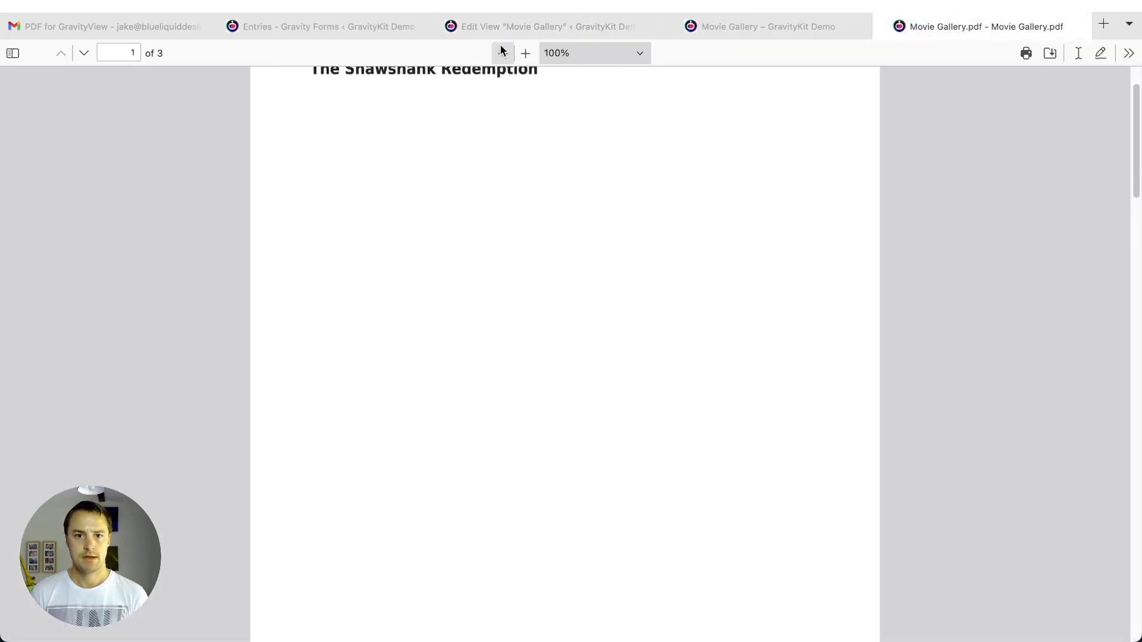
left_click(501, 46)
left_click(501, 46)
scroll(637, 377, "up", 1)
scroll(637, 377, "down", 2)
scroll(636, 377, "up", 2)
scroll(637, 379, "up", 1)
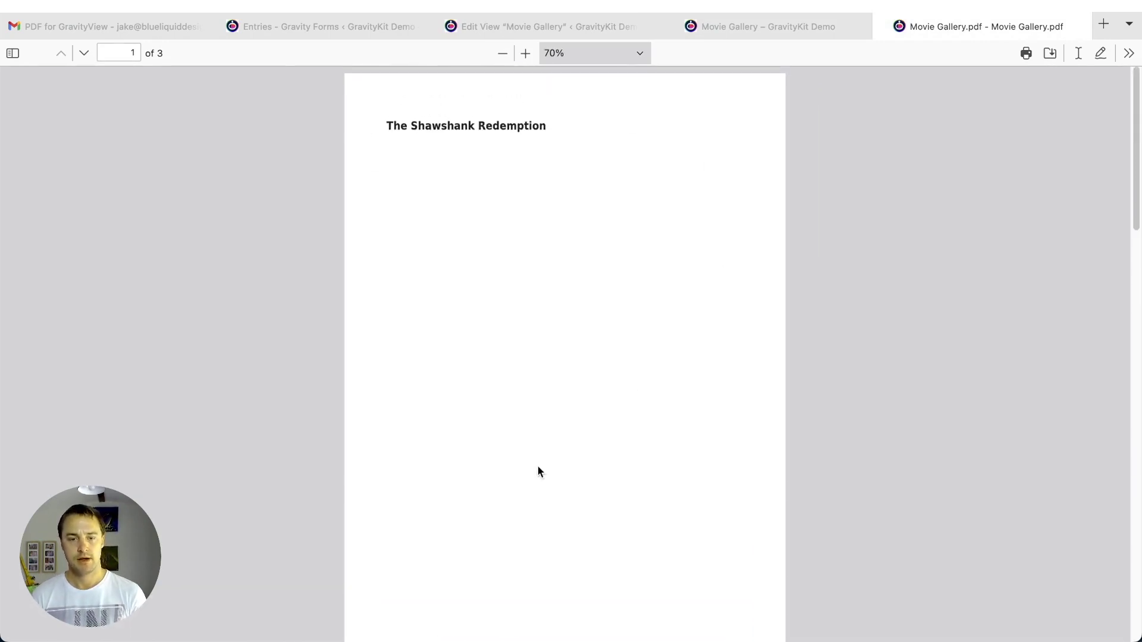
- Review all three PDF pages, then return to the Movie Gallery View's single-entry field list
scroll(573, 171, "down", 2)
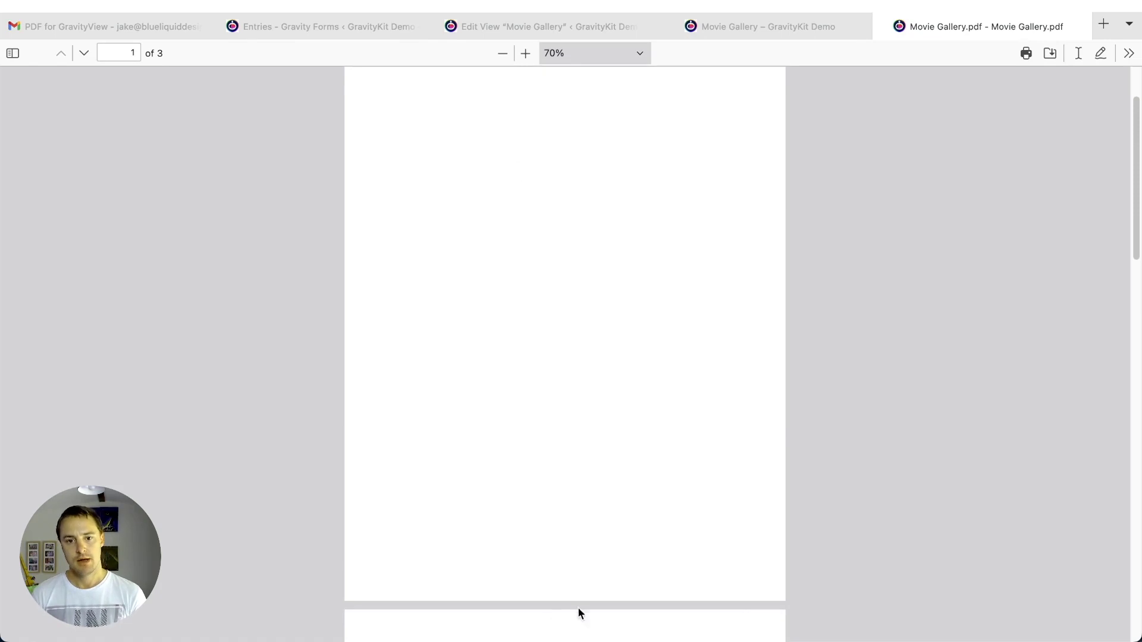
scroll(552, 609, "down", 20)
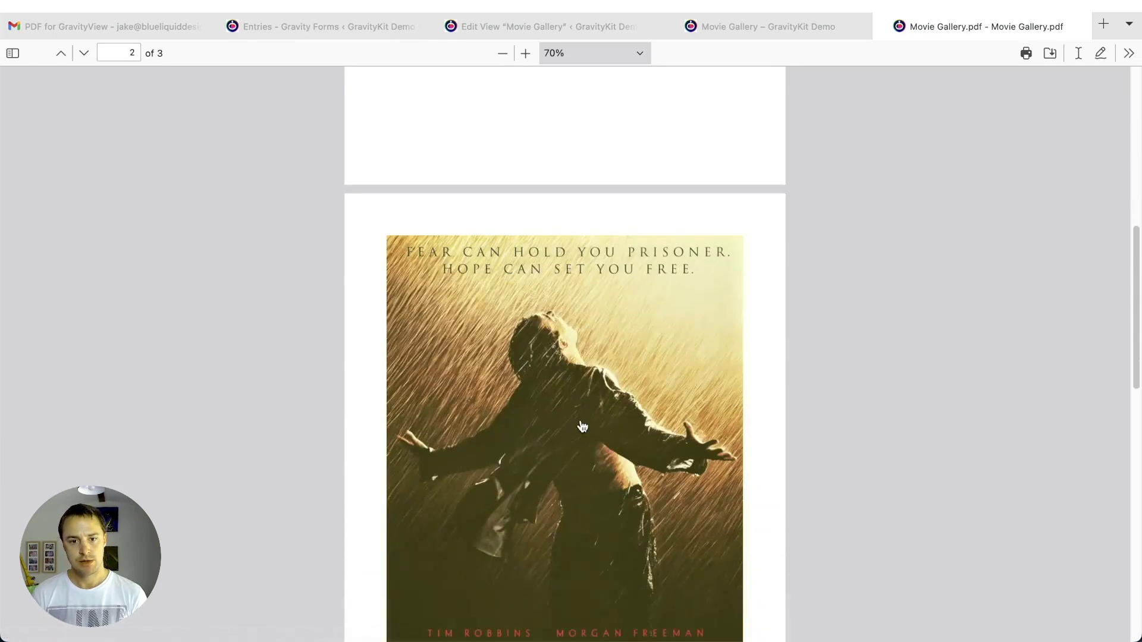
scroll(583, 427, "down", 13)
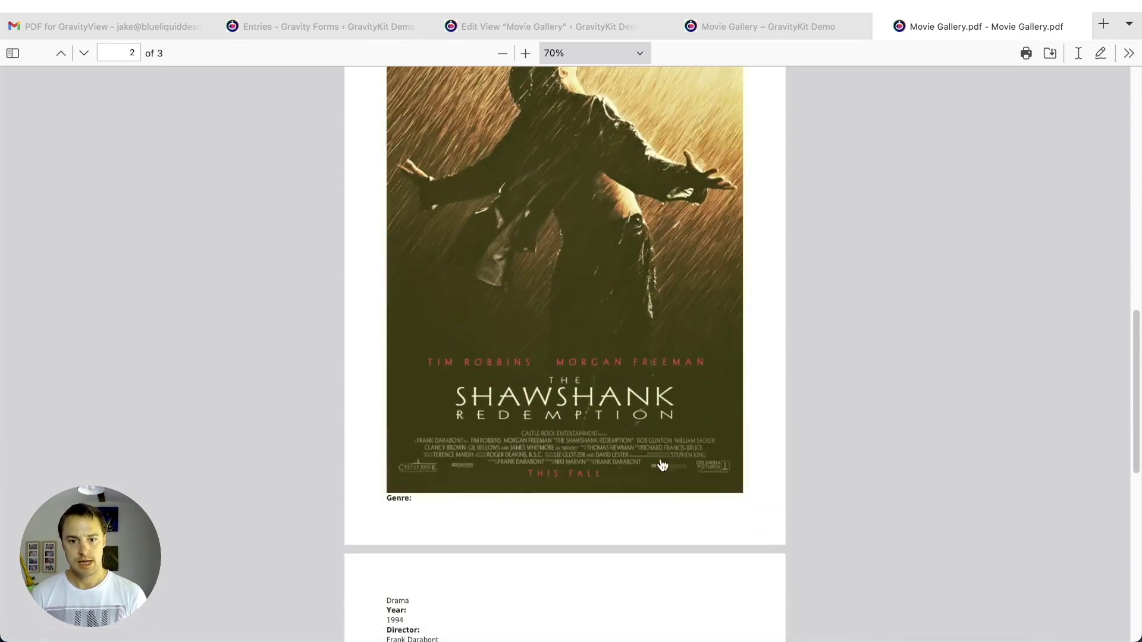
scroll(661, 417, "up", 14)
scroll(635, 395, "down", 3)
scroll(635, 395, "down", 9)
scroll(633, 395, "up", 20)
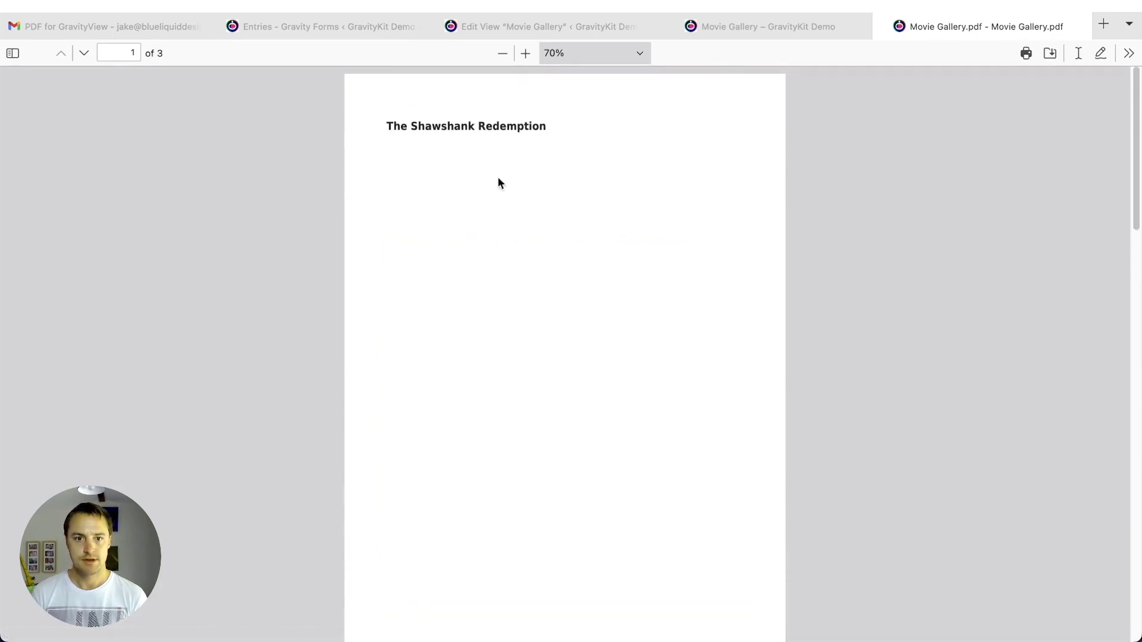
scroll(426, 380, "down", 10)
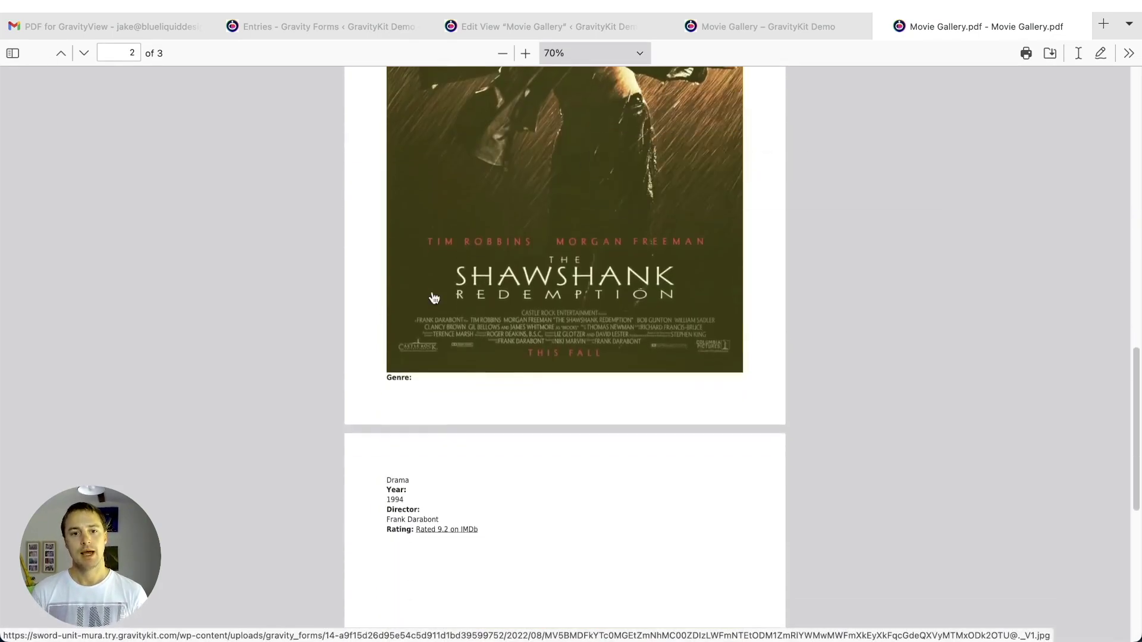
scroll(421, 381, "down", 2)
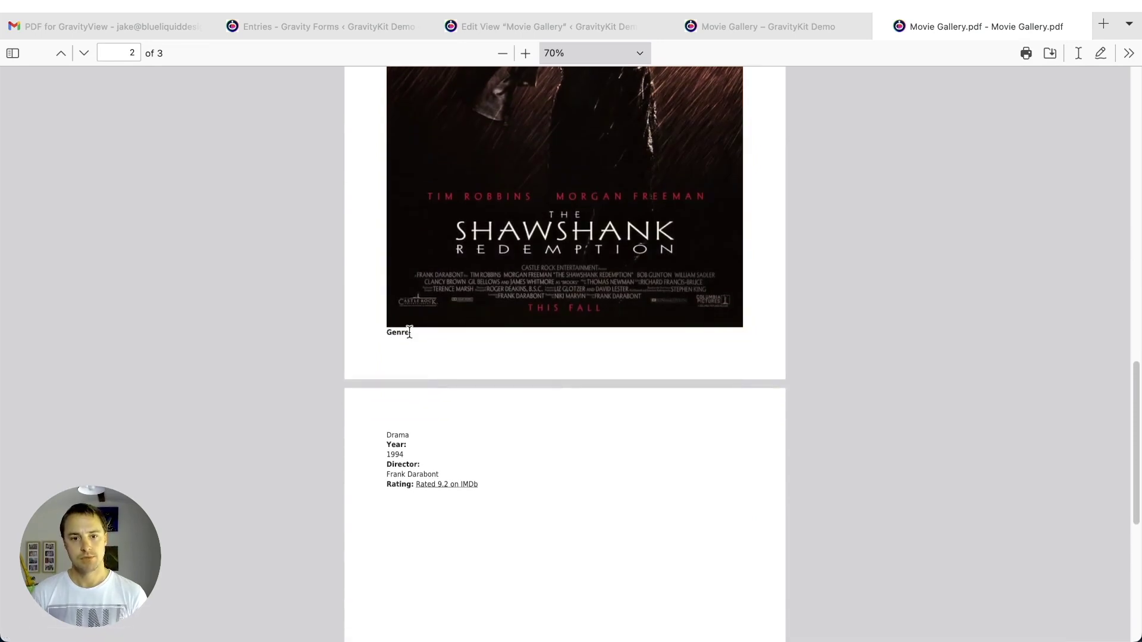
scroll(408, 345, "down", 1)
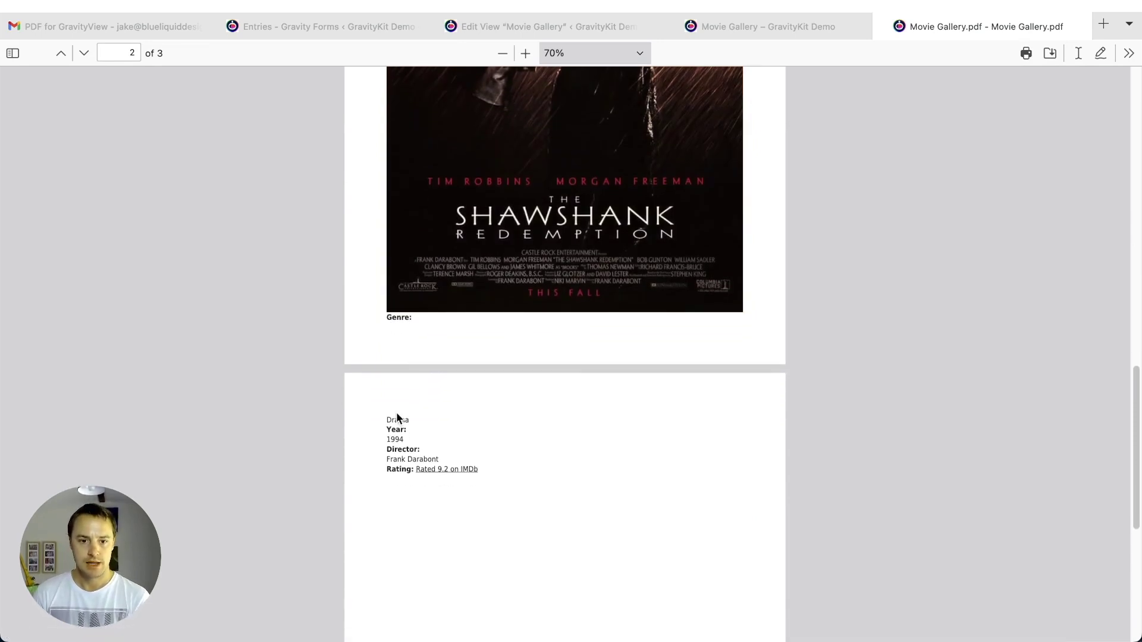
scroll(396, 410, "down", 2)
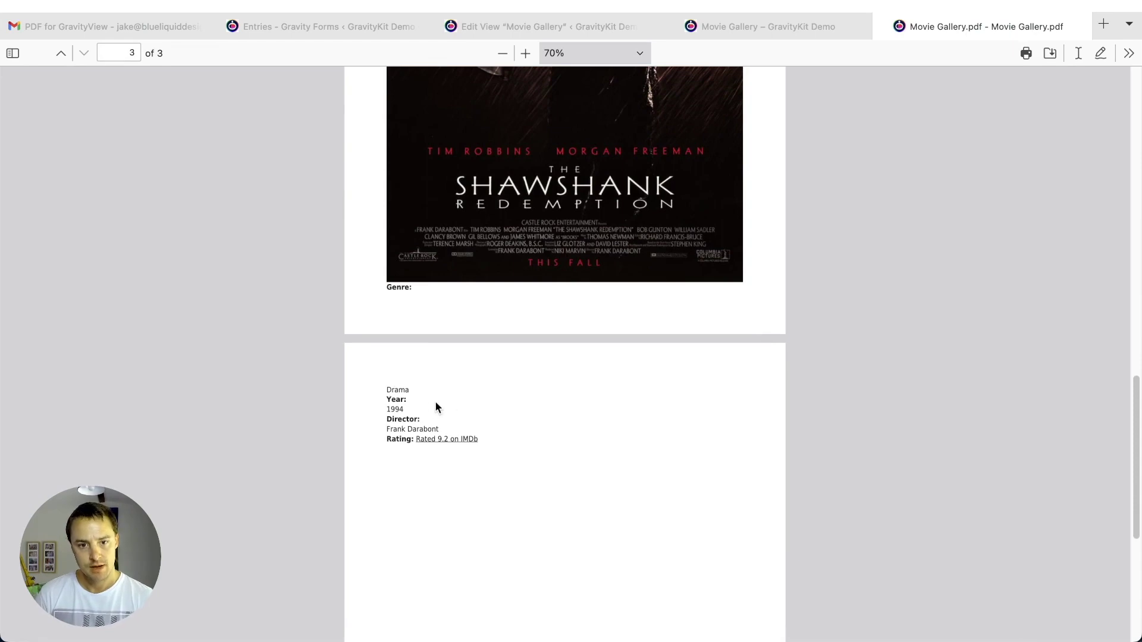
scroll(434, 401, "down", 5)
scroll(452, 271, "down", 8)
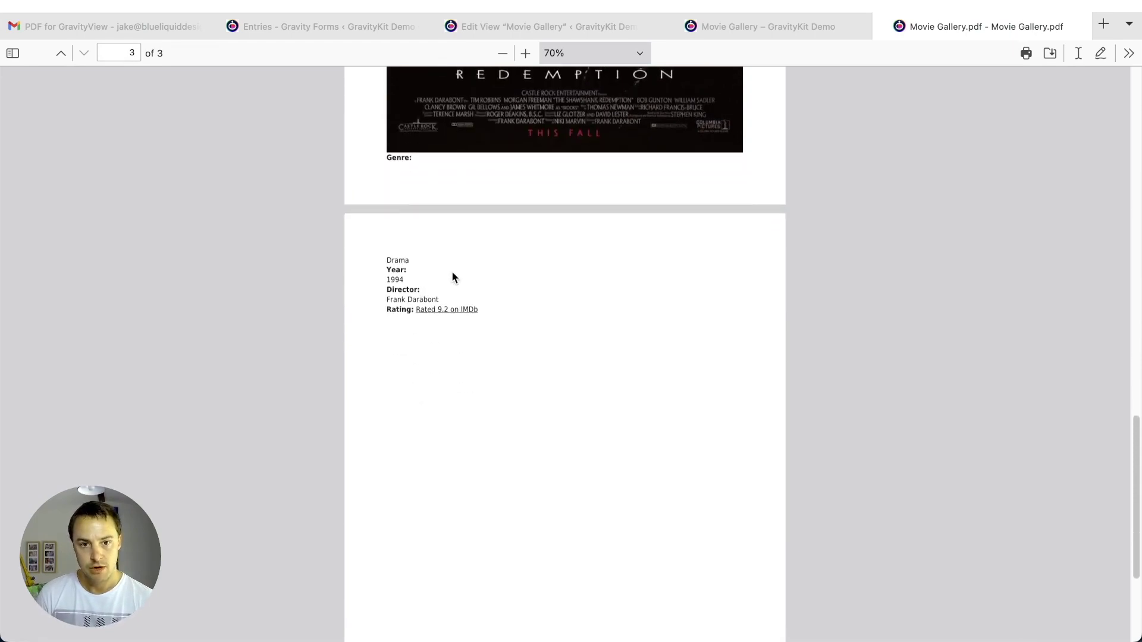
scroll(480, 313, "up", 20)
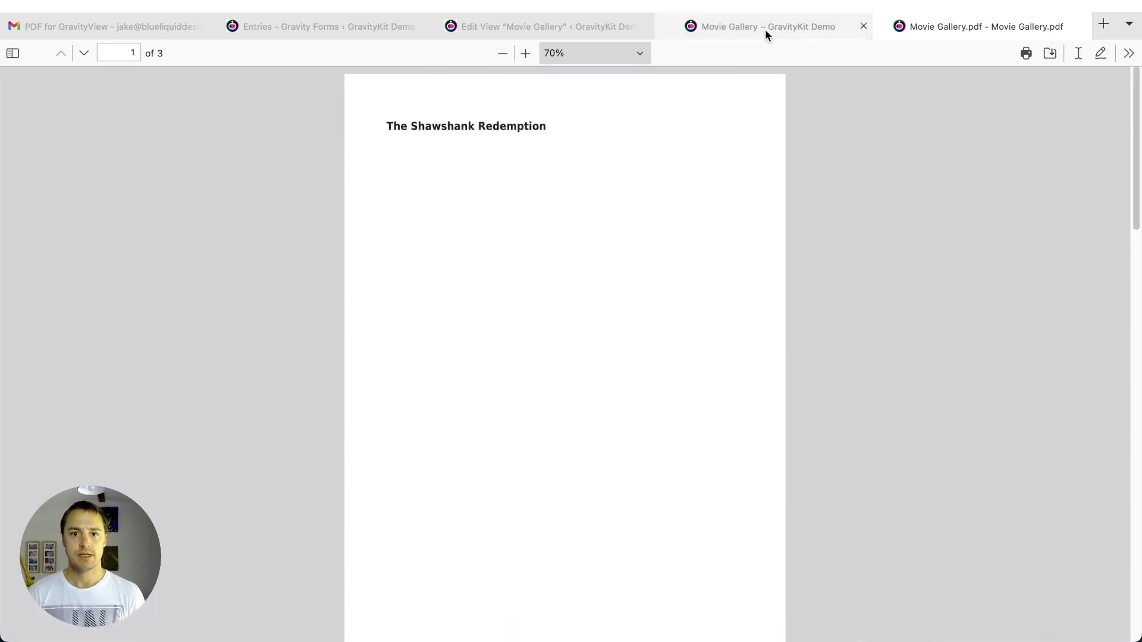
left_click(585, 35)
scroll(680, 385, "down", 5)
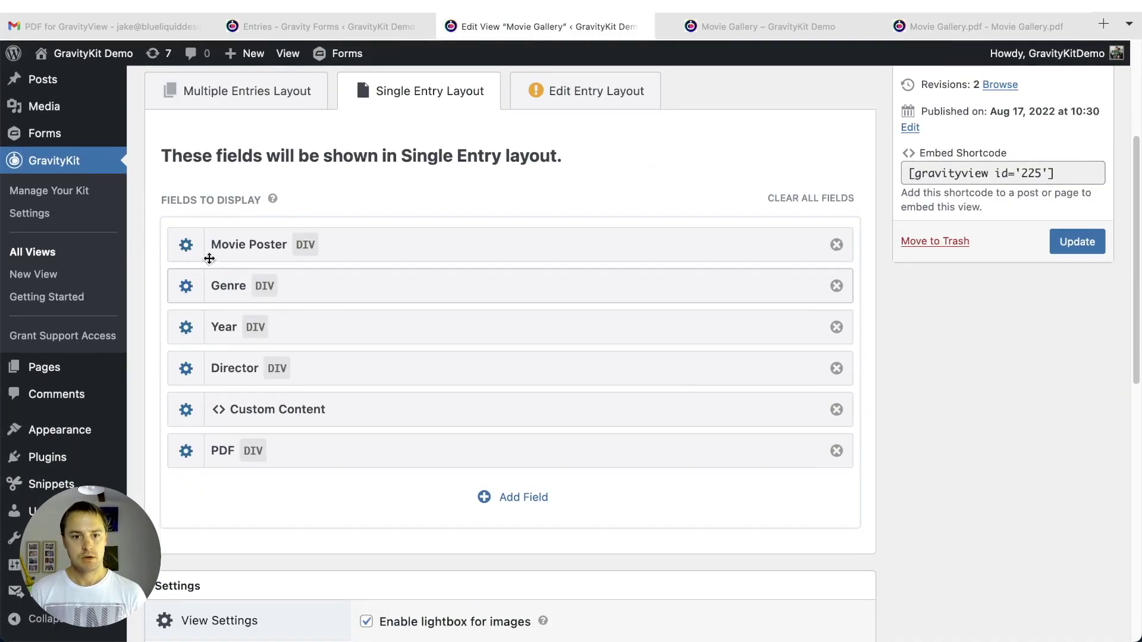
- Mark the Movie Poster and Genre fields as Exclude from PDF
left_click(194, 251)
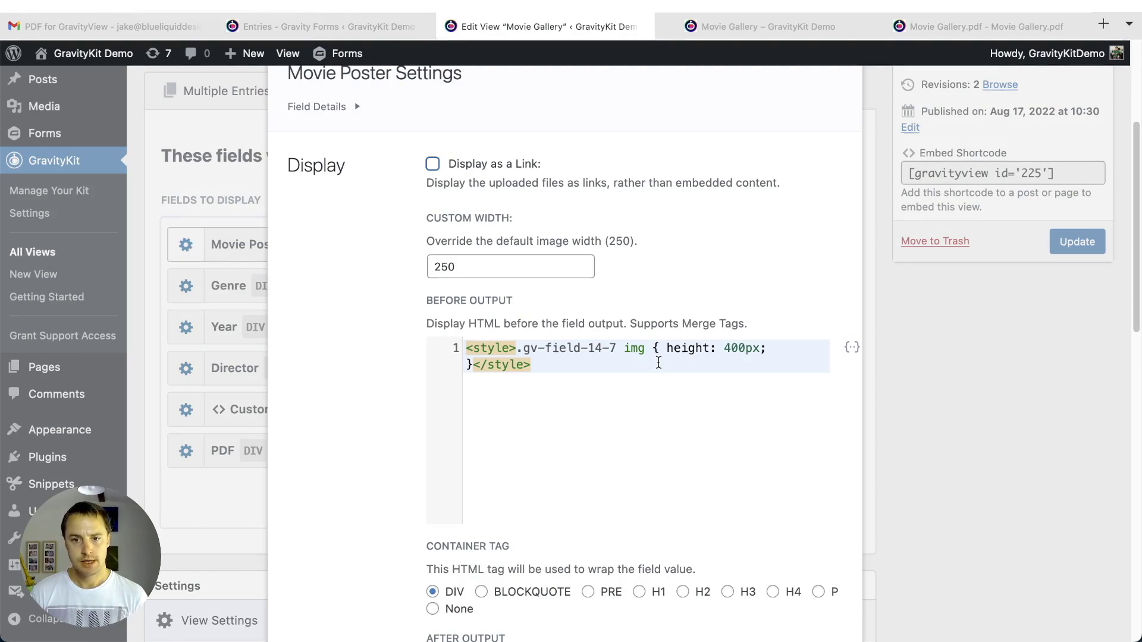
scroll(659, 362, "down", 12)
scroll(635, 367, "down", 2)
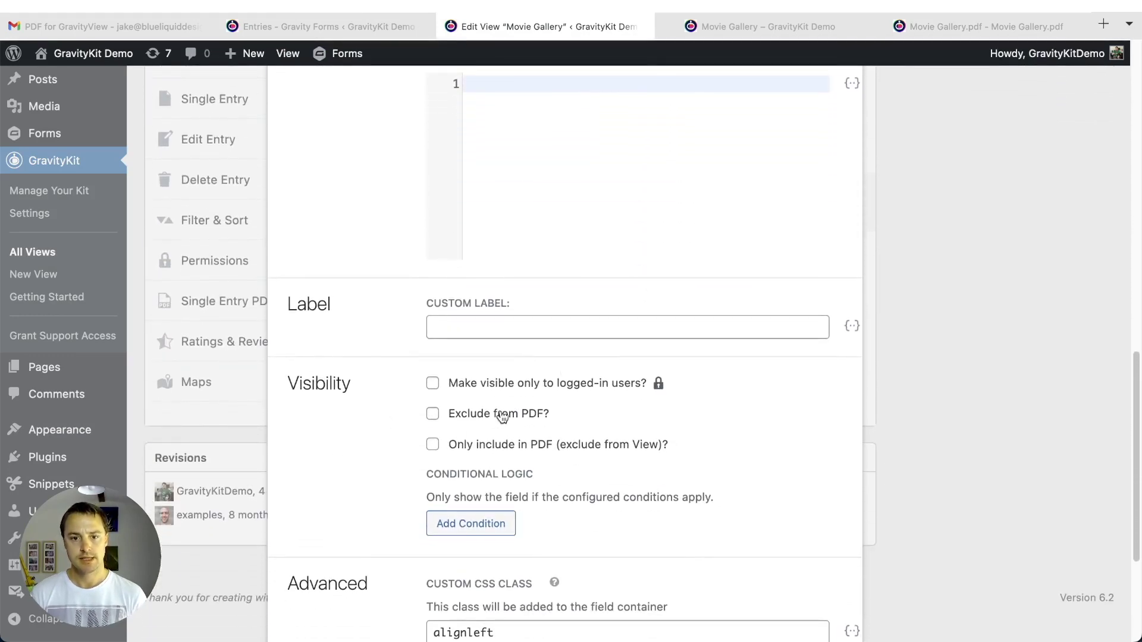
left_click(502, 416)
scroll(714, 467, "down", 4)
scroll(762, 548, "down", 1)
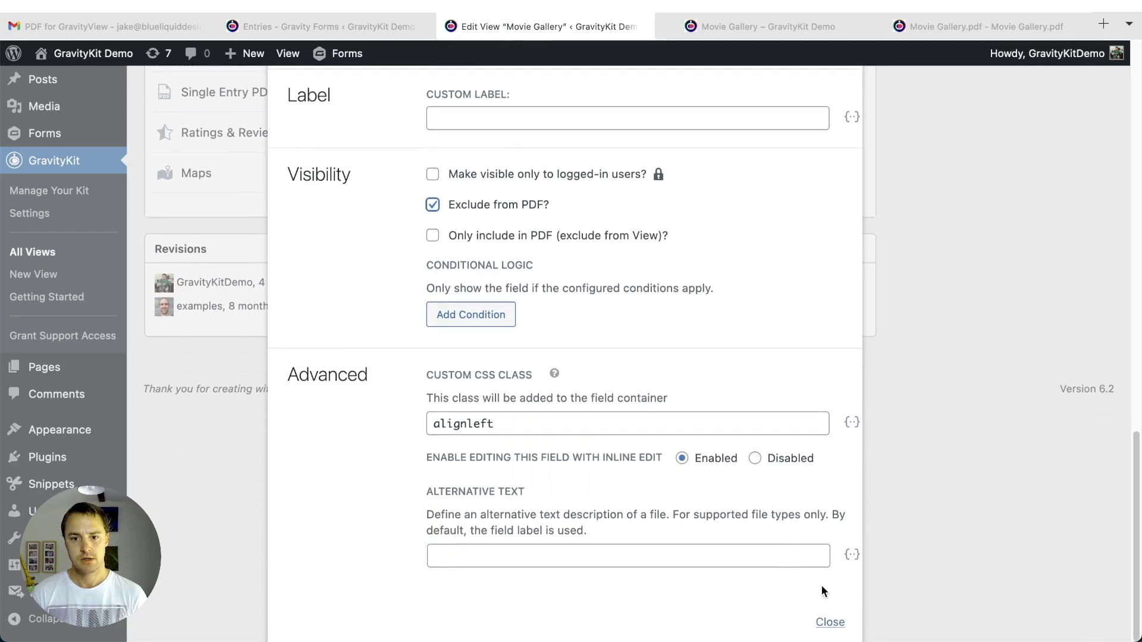
left_click(830, 622)
scroll(301, 275, "up", 6)
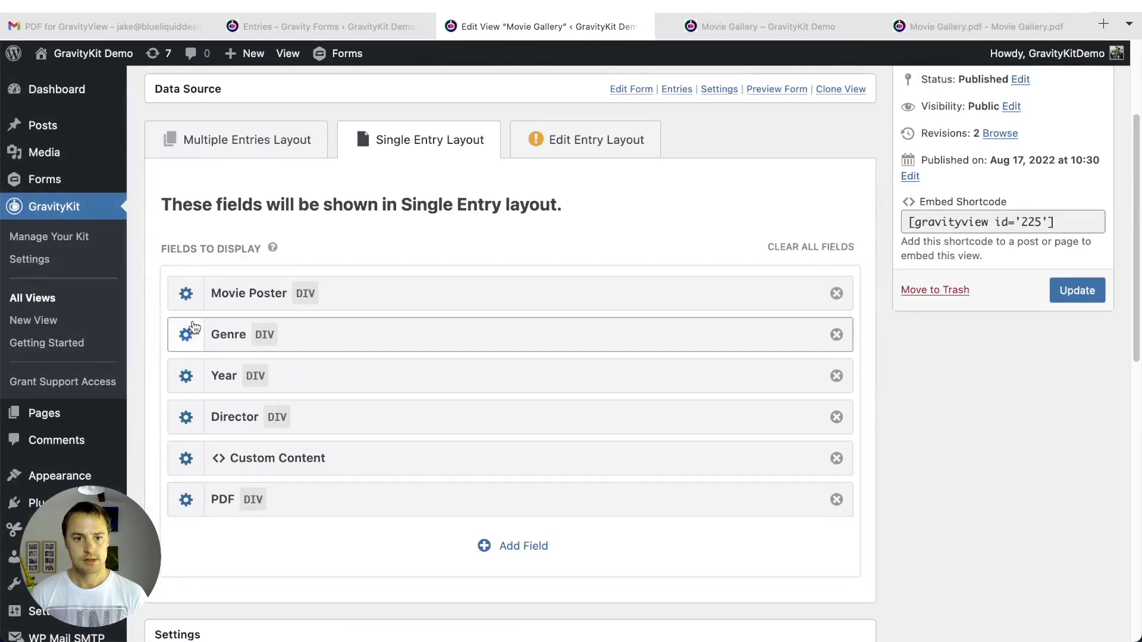
left_click(188, 337)
scroll(535, 331, "down", 10)
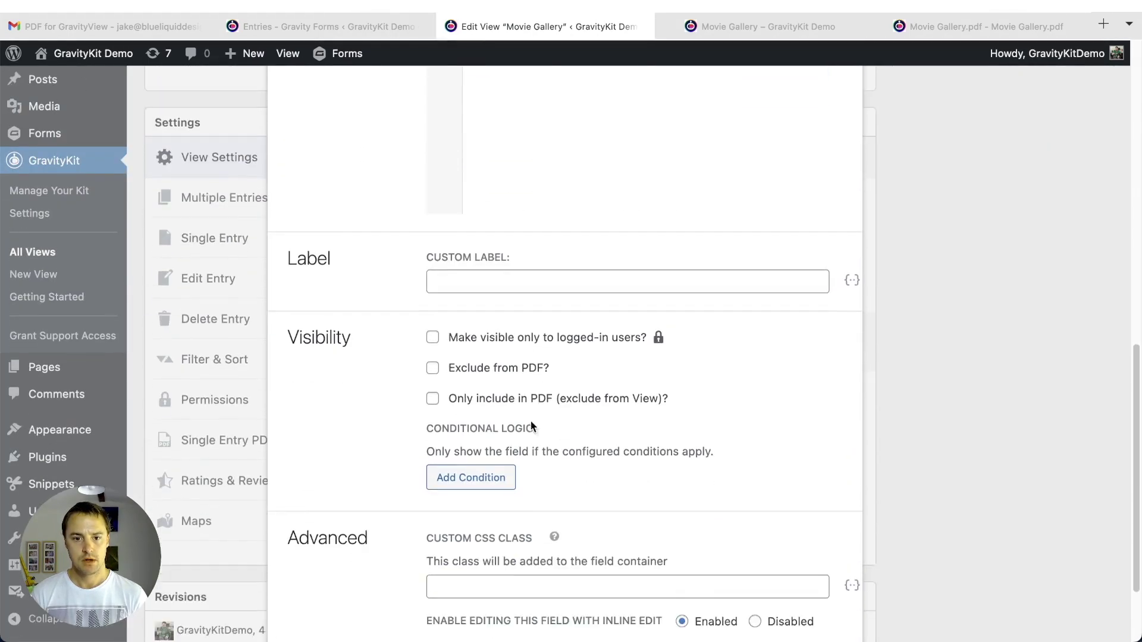
left_click(482, 374)
scroll(798, 437, "down", 2)
left_click(829, 577)
scroll(210, 173, "up", 1)
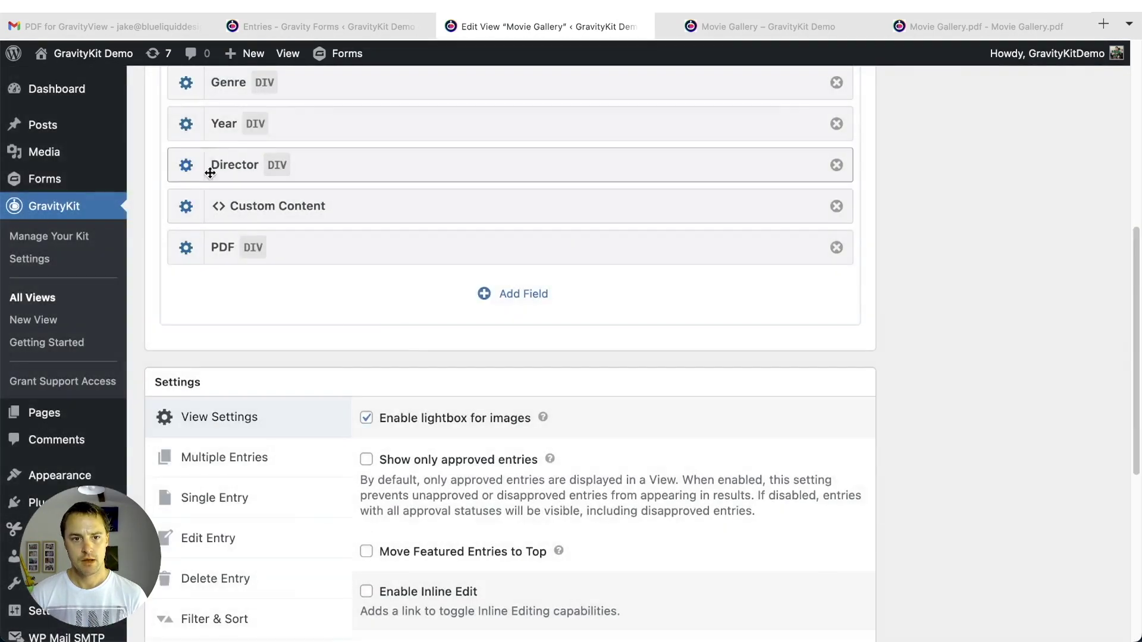
scroll(210, 172, "up", 3)
- Mark the Year and Director fields as Exclude from PDF
left_click(184, 288)
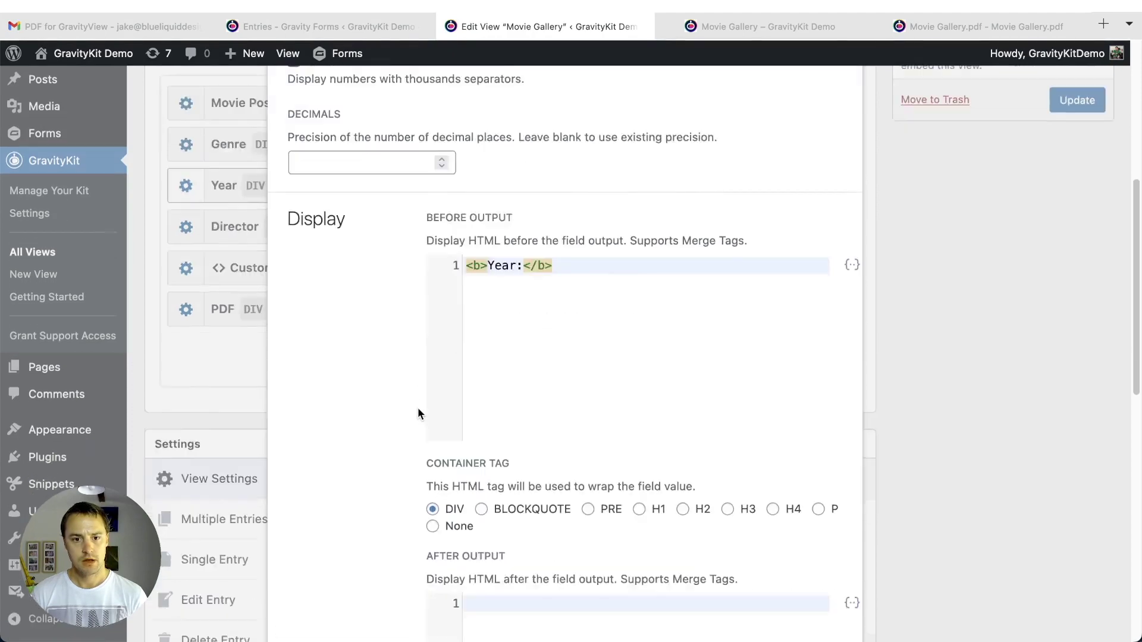
scroll(418, 408, "down", 9)
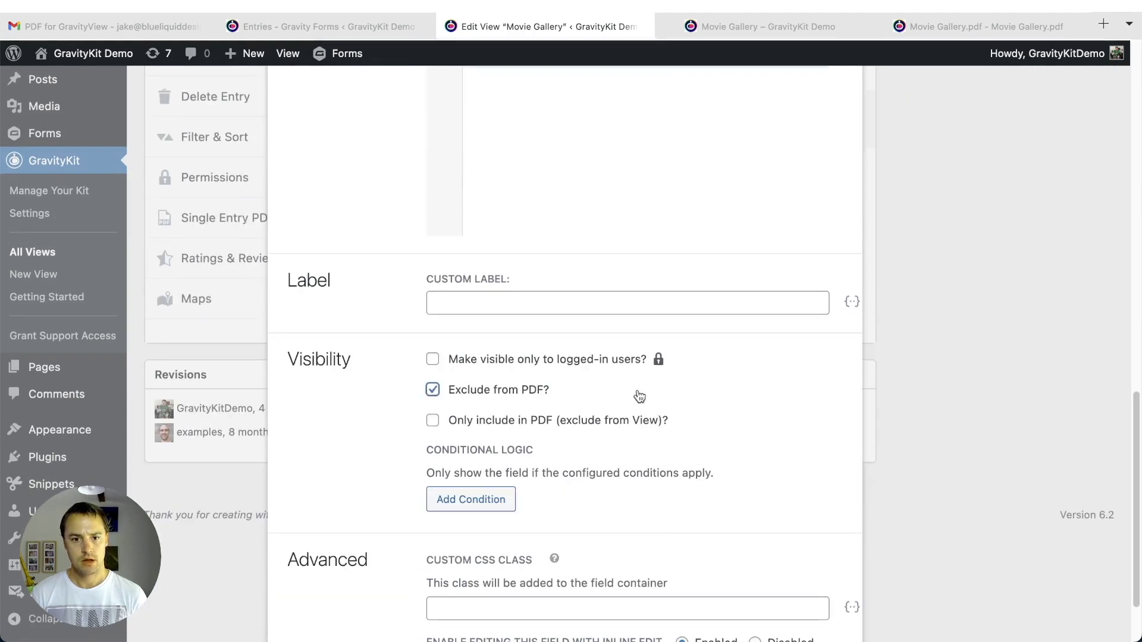
scroll(639, 397, "down", 2)
left_click(823, 619)
scroll(259, 244, "up", 8)
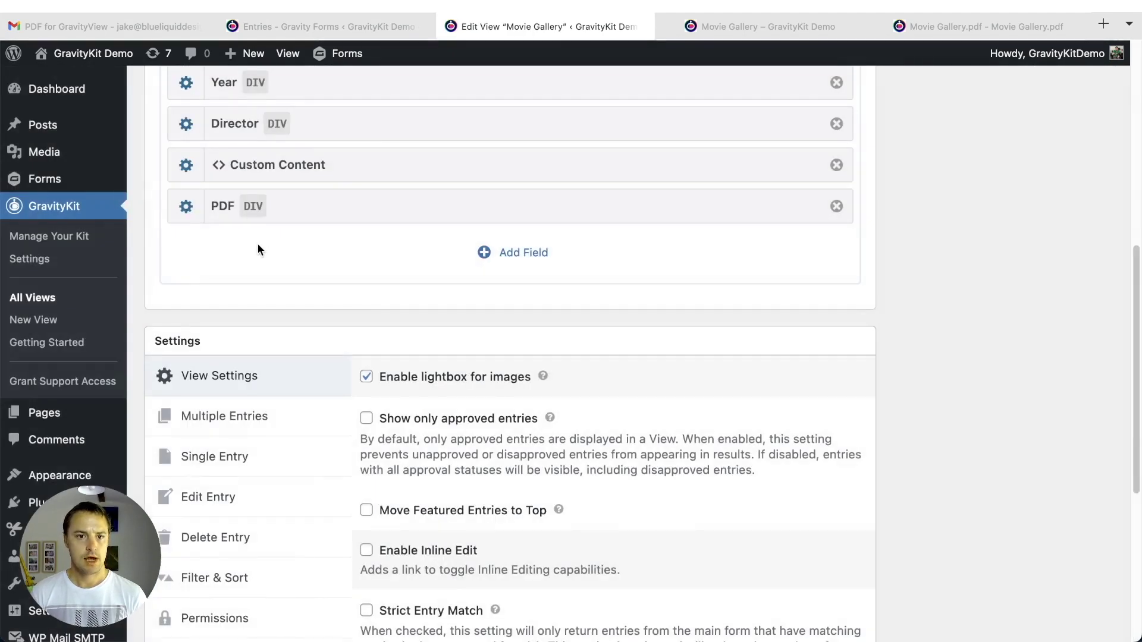
scroll(259, 244, "up", 3)
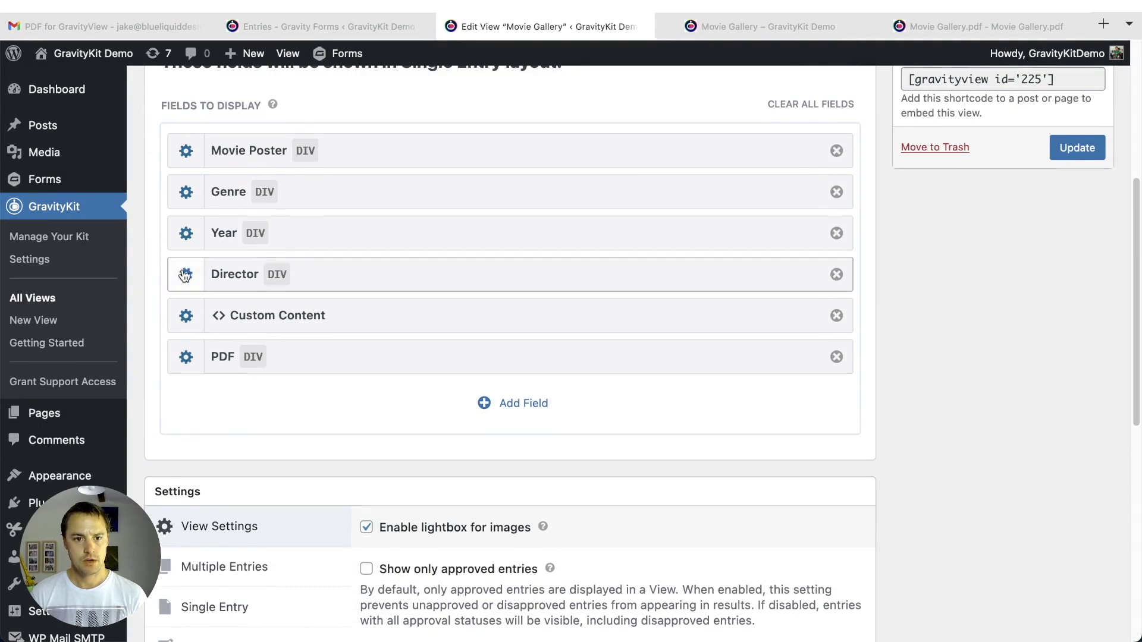
left_click(185, 274)
scroll(678, 411, "down", 8)
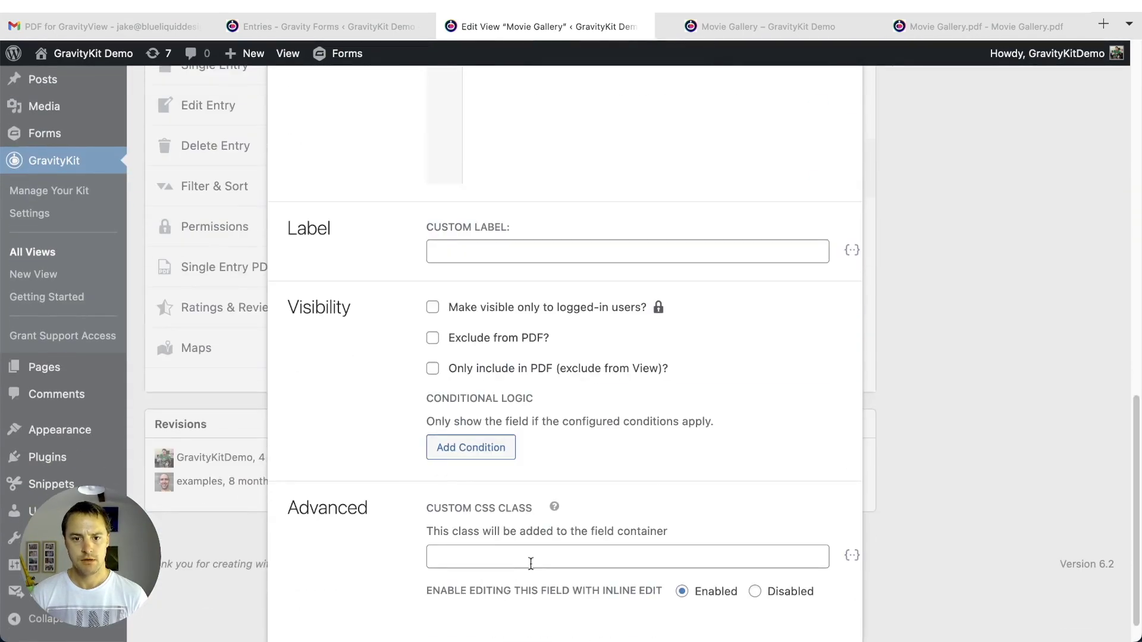
left_click(538, 339)
scroll(595, 416, "down", 1)
left_click(830, 622)
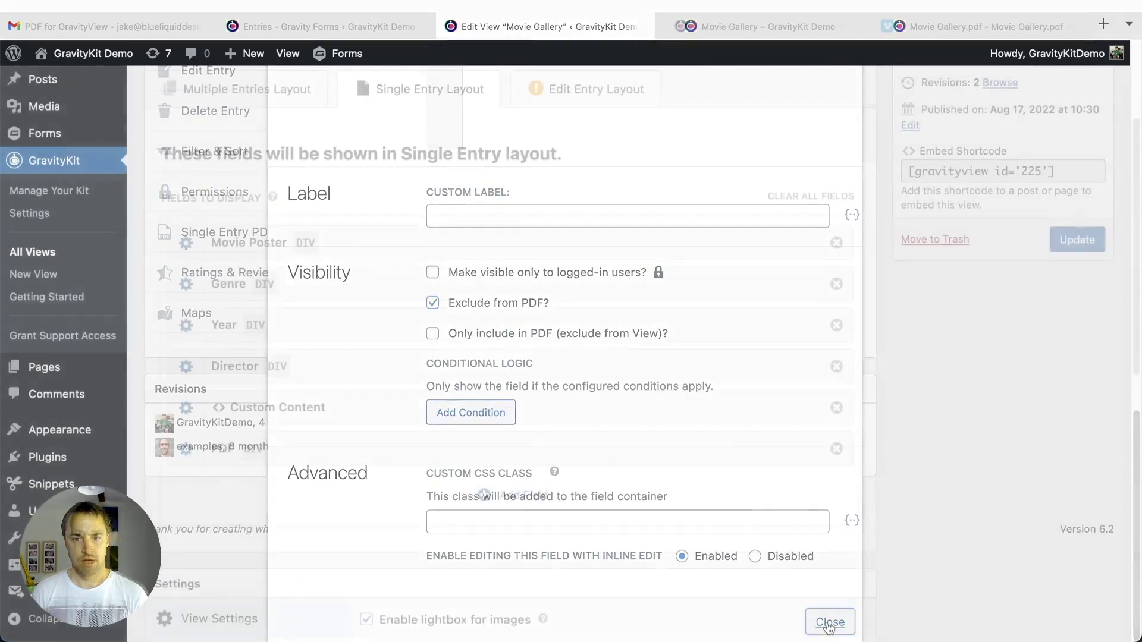
- Add a Custom Content field to the single-entry layout and open its settings
left_click(513, 496)
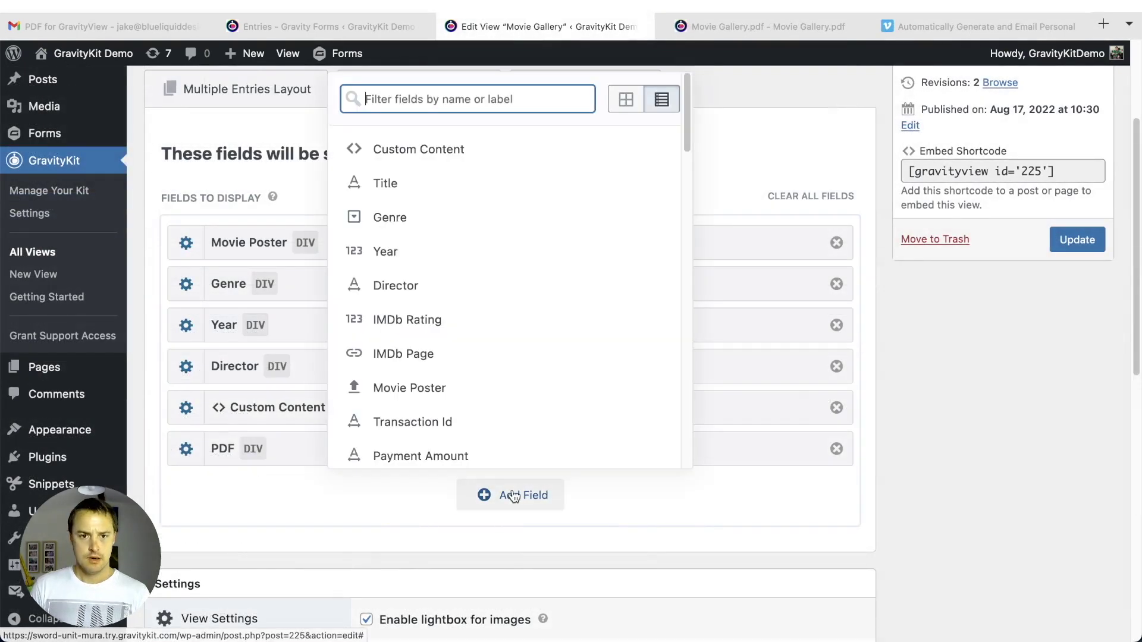
left_click(457, 150)
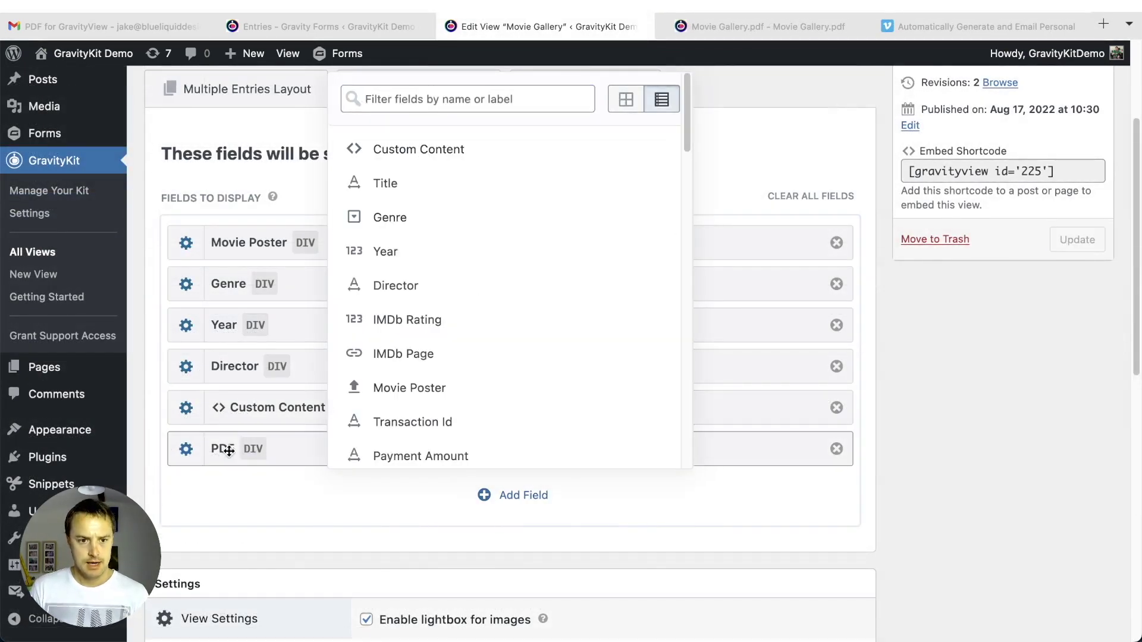
left_click(300, 513)
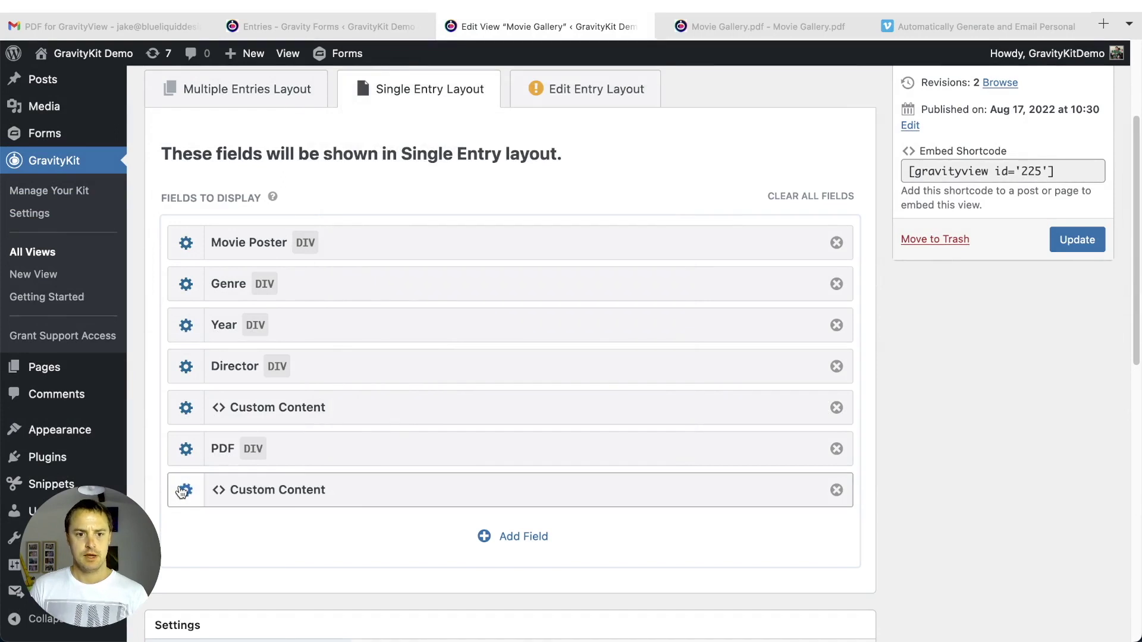
left_click(185, 490)
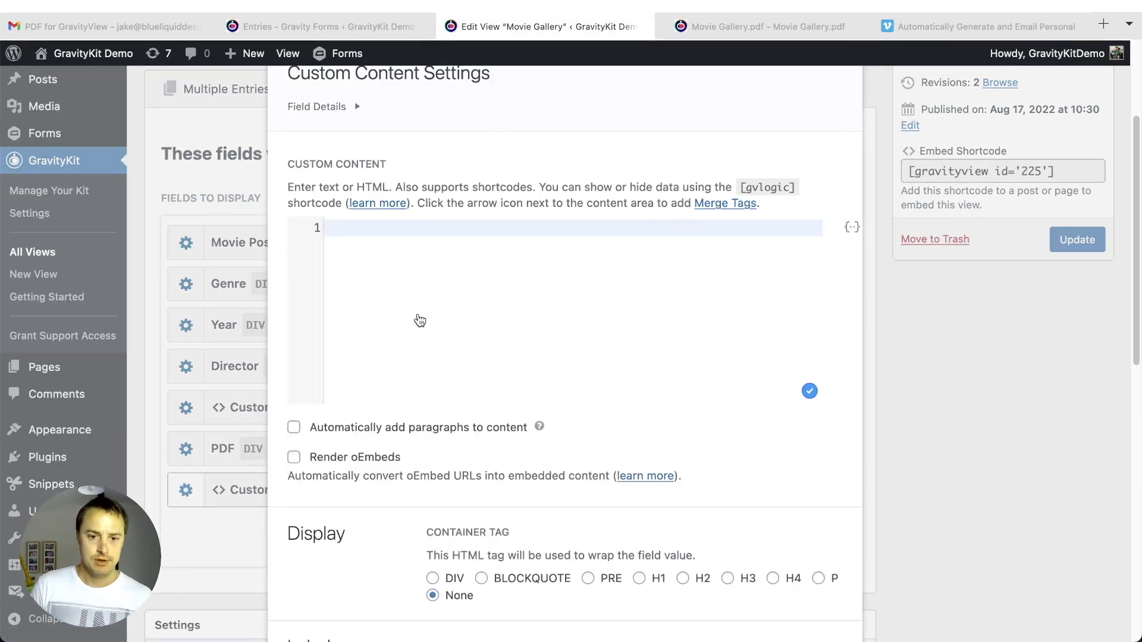
- Paste the two-column HTML, reviewing the left column's 30% float style and poster image tag
key("super+v")
scroll(678, 331, "up", 8)
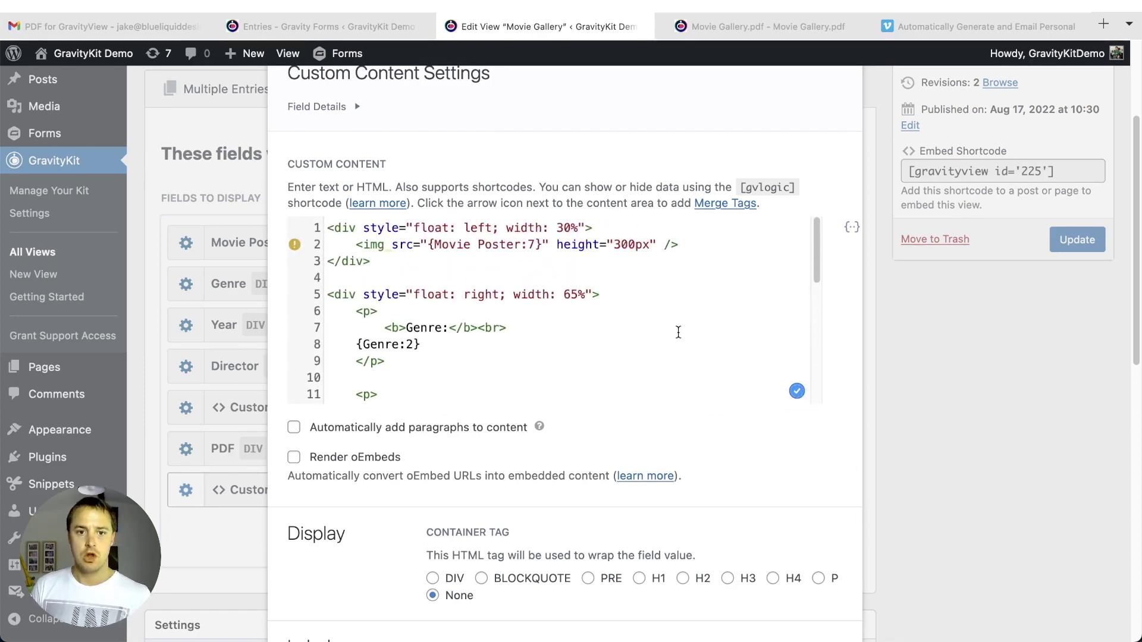
left_click(633, 279)
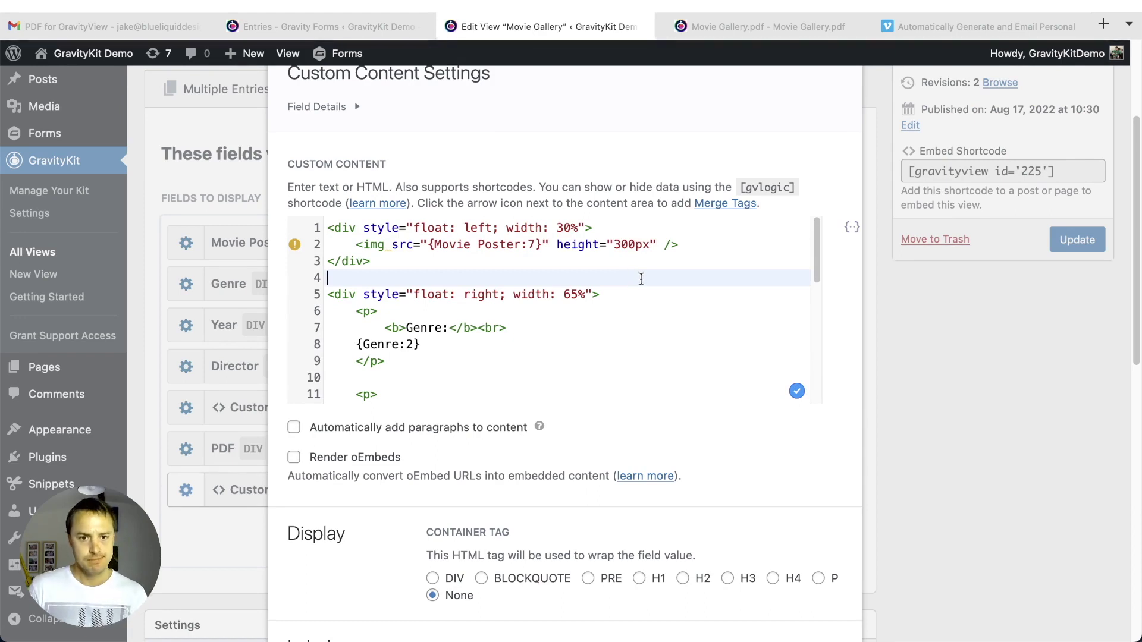
left_click_drag(363, 228, 580, 225)
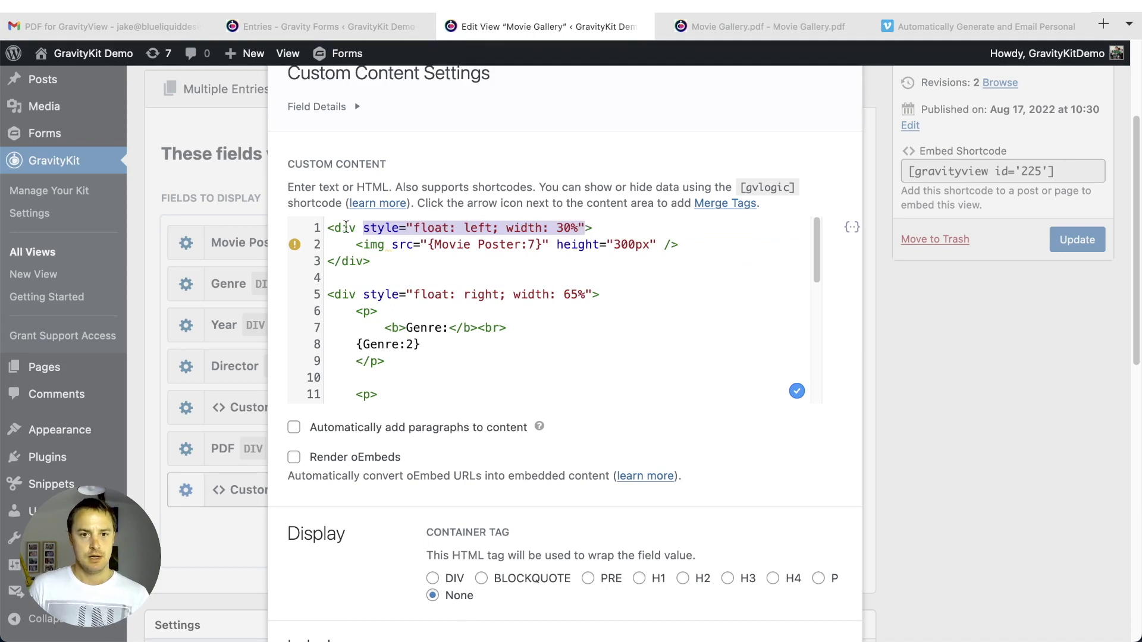
left_click(445, 244)
left_click(410, 265)
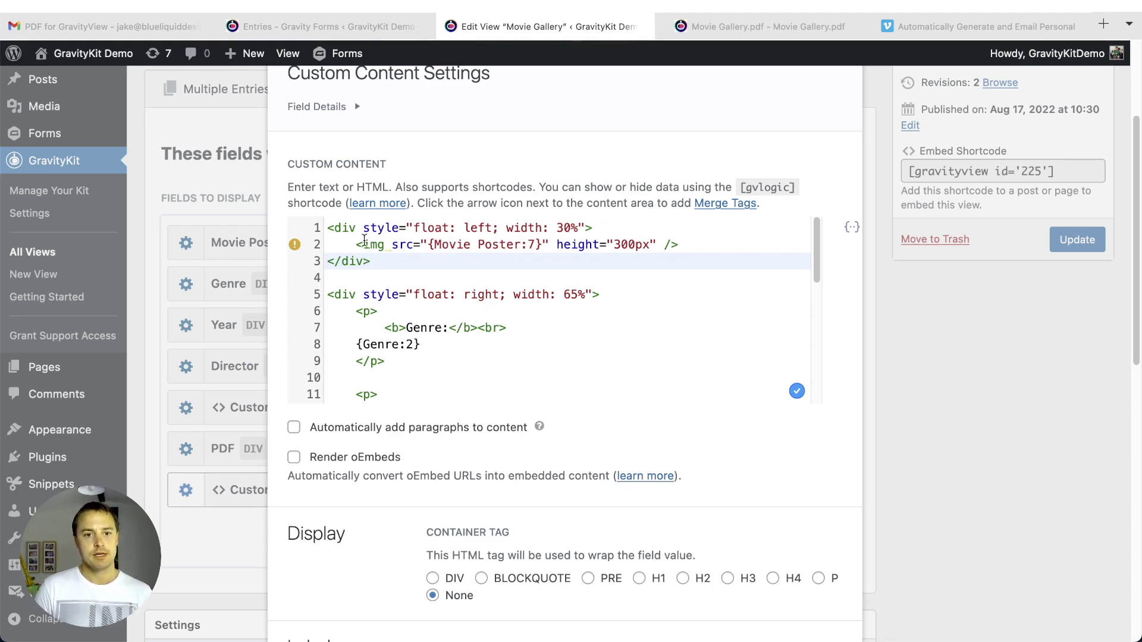
left_click_drag(359, 242, 697, 251)
- Review the 65% right column holding the Genre, Year, Director and Rating merge tags
scroll(699, 251, "down", 3)
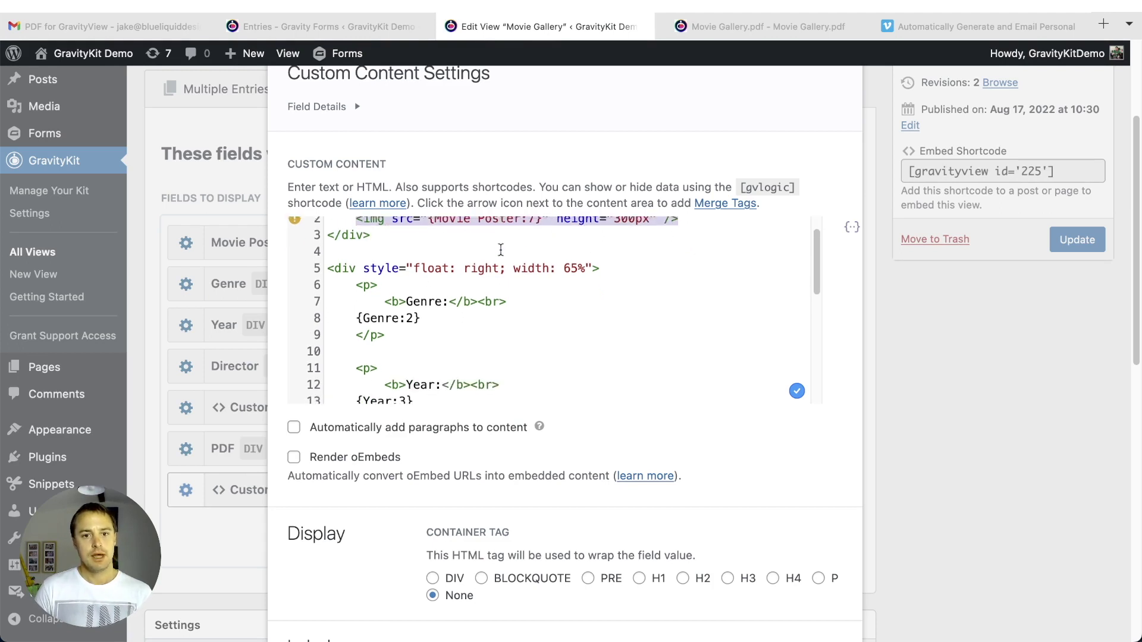
triple_click(390, 245)
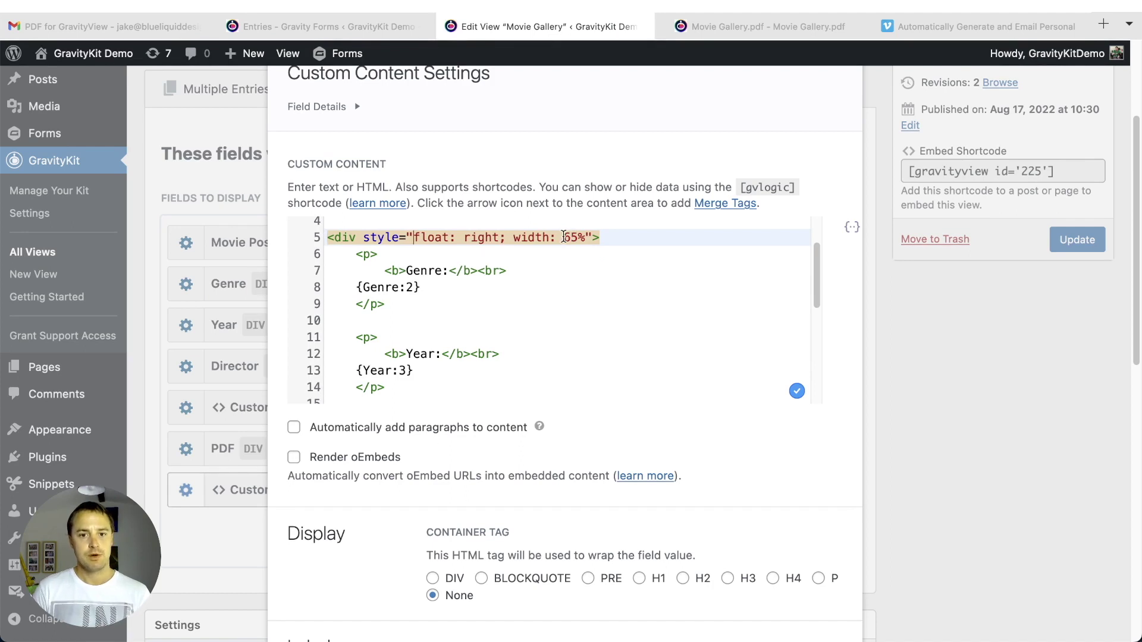
left_click(597, 236)
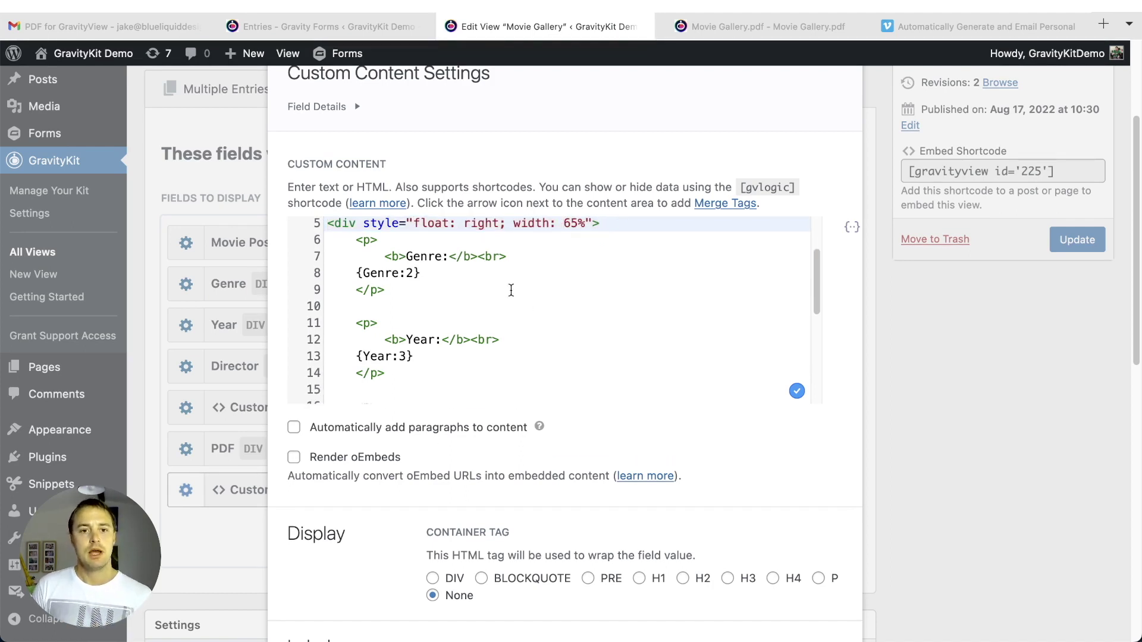
scroll(511, 289, "down", 3)
scroll(422, 288, "up", 5)
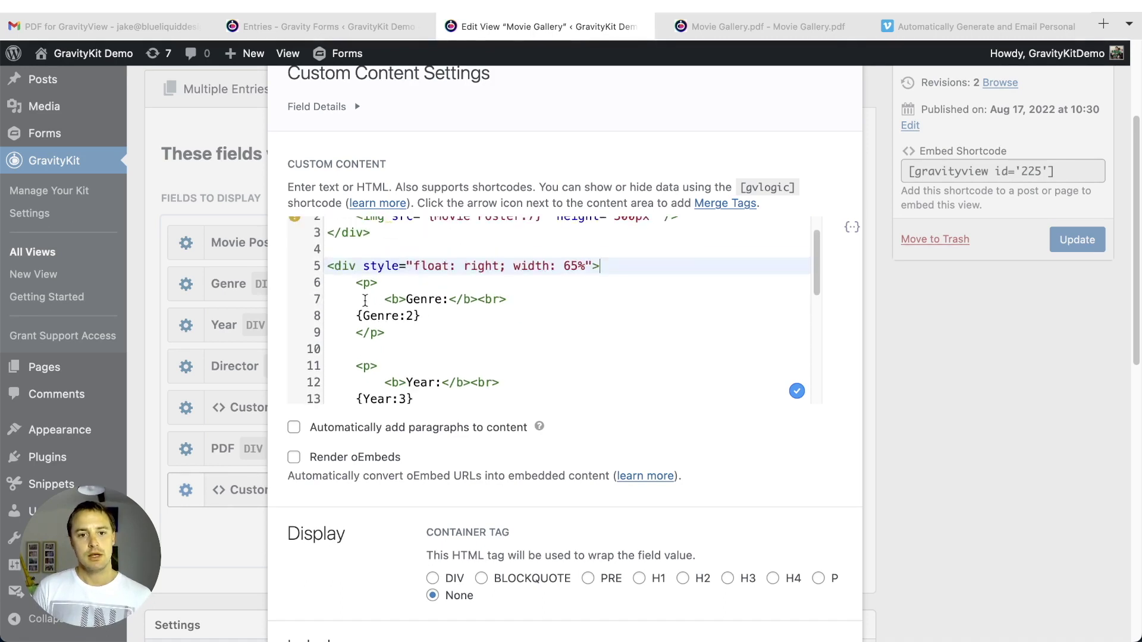
scroll(523, 296, "down", 2)
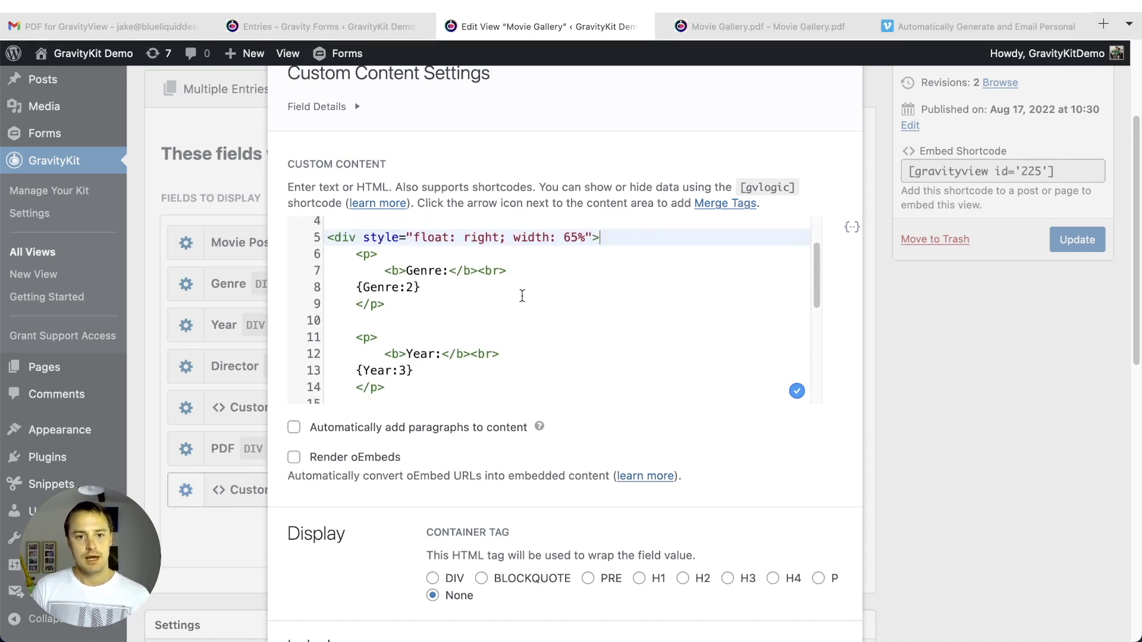
scroll(476, 289, "down", 1)
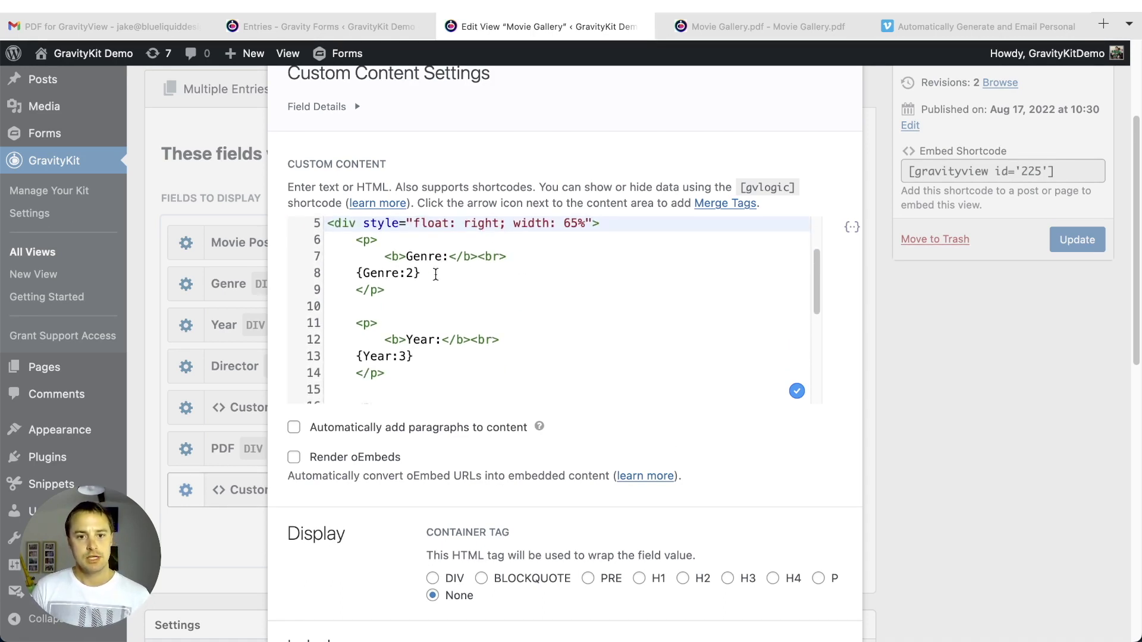
scroll(439, 281, "down", 4)
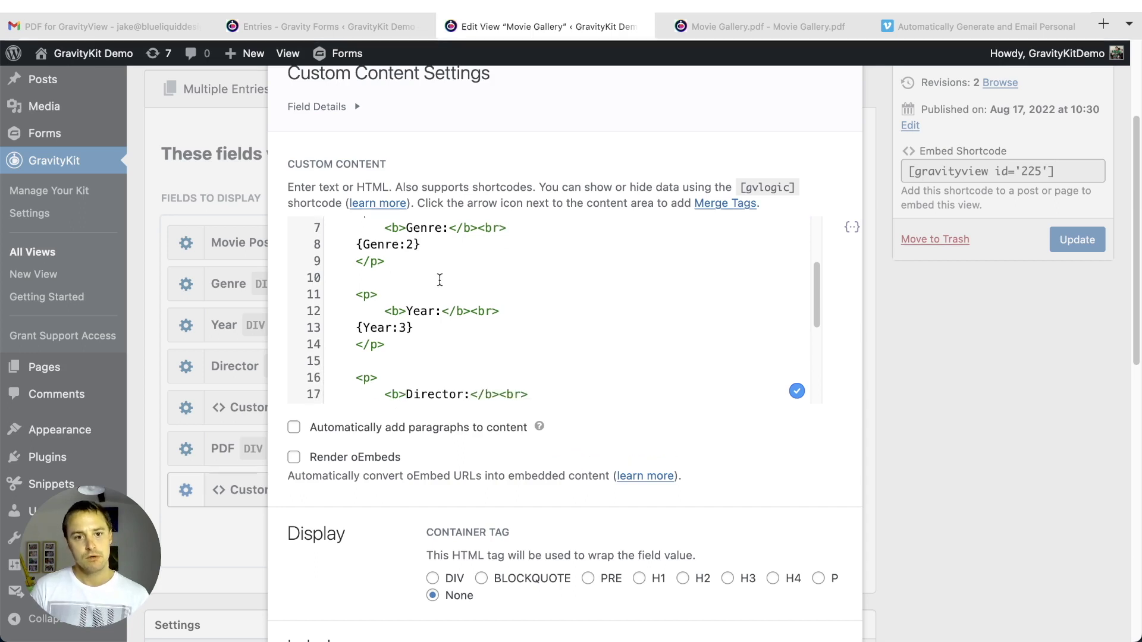
scroll(439, 279, "down", 8)
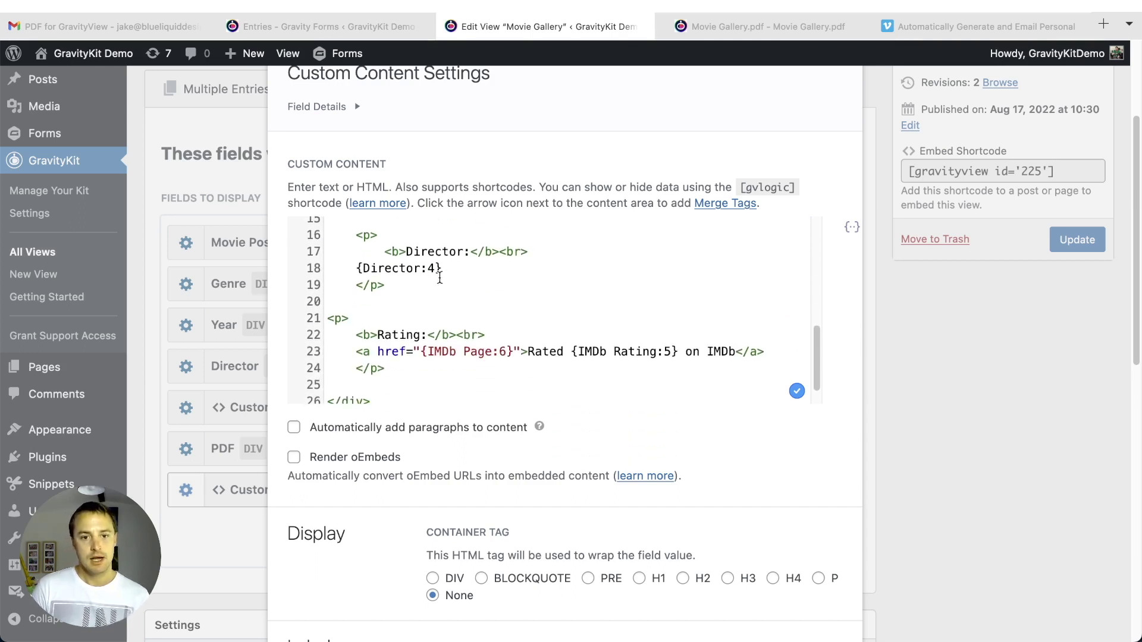
- Set the two-column Custom Content to 'Only include in PDF' and update the Movie Gallery view
left_click(358, 325)
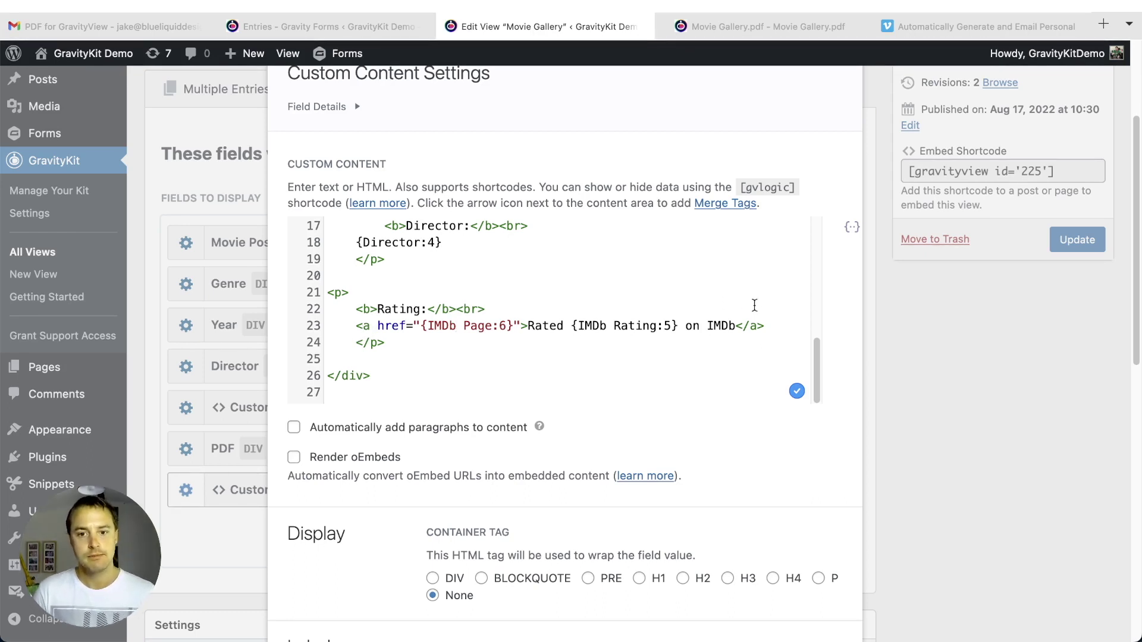
scroll(643, 279, "down", 5)
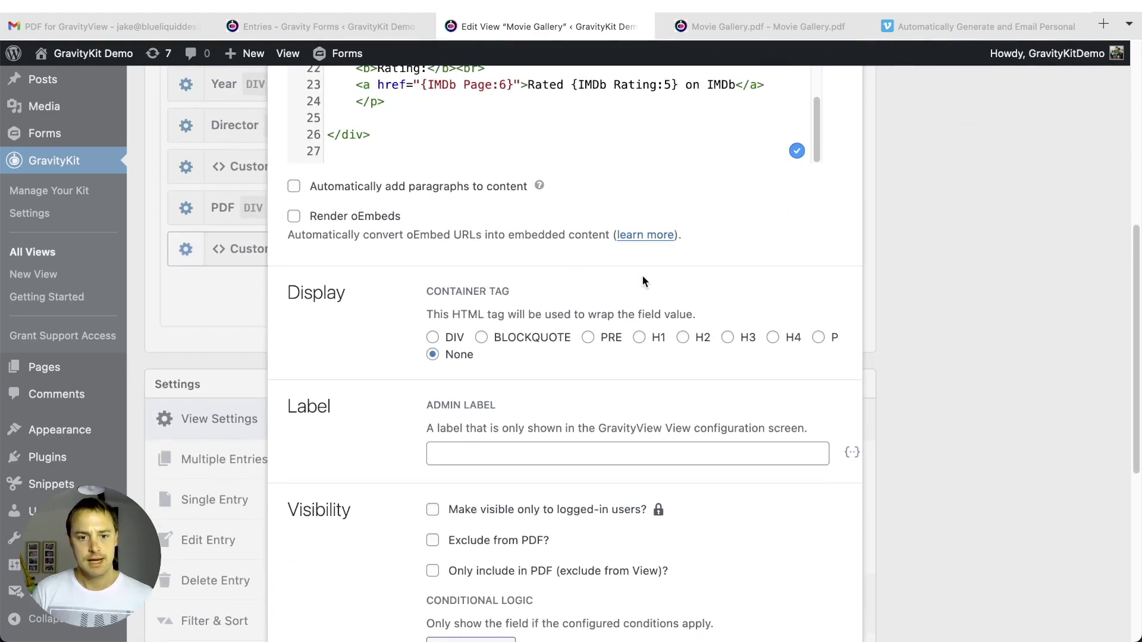
scroll(643, 280, "down", 3)
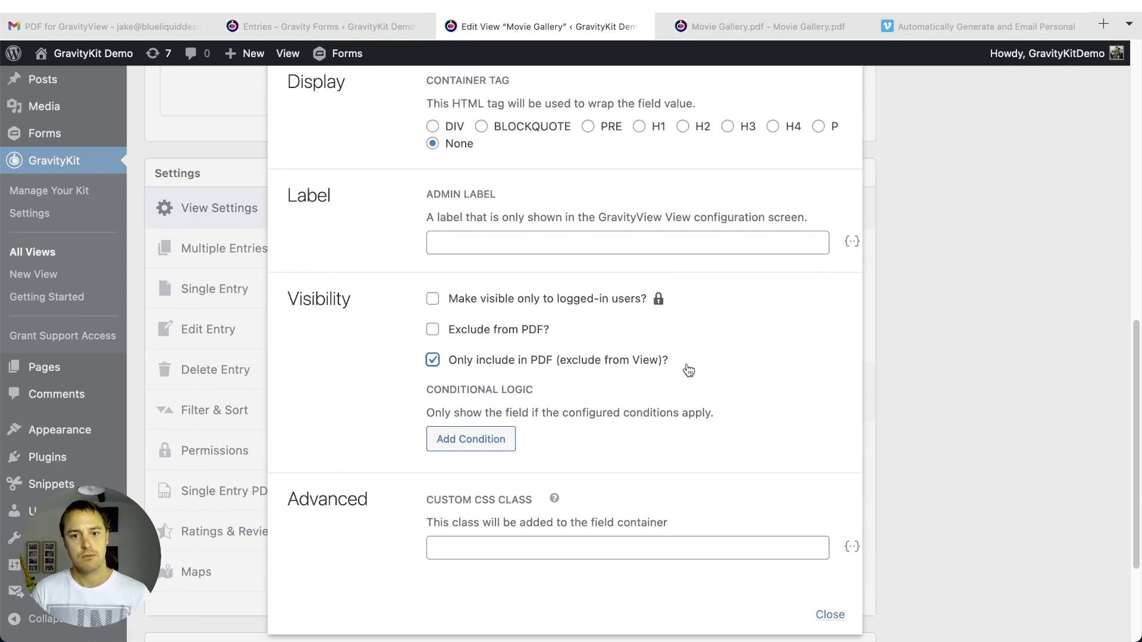
left_click(828, 615)
scroll(966, 438, "up", 10)
left_click(1084, 414)
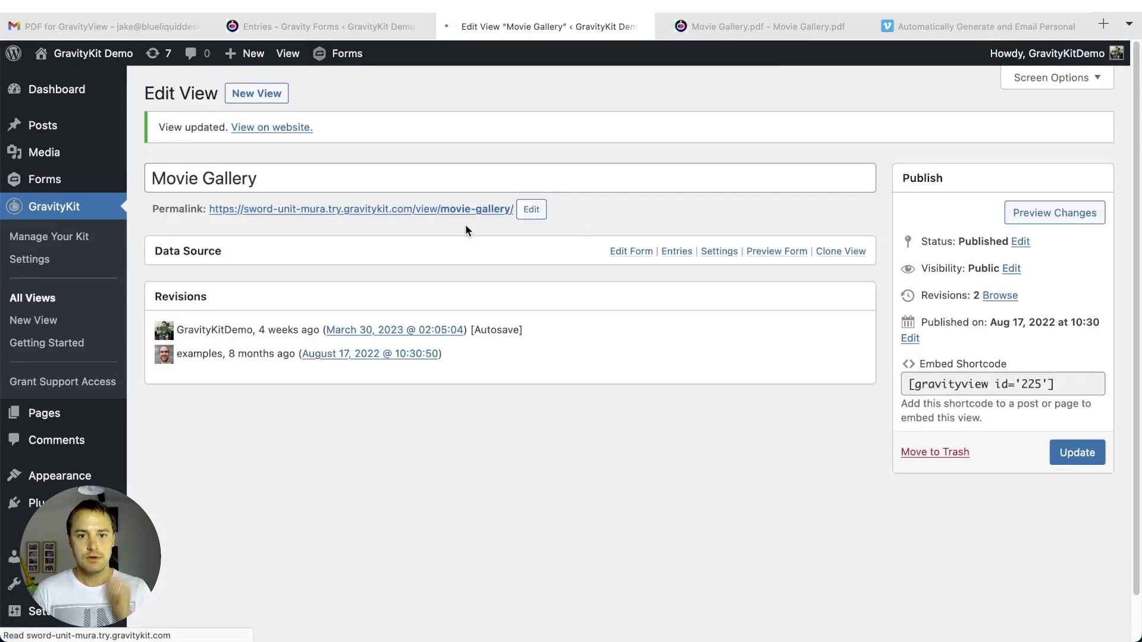
- Open the live Movie Gallery and view The Shawshank Redemption's new one-page PDF
left_click(463, 210)
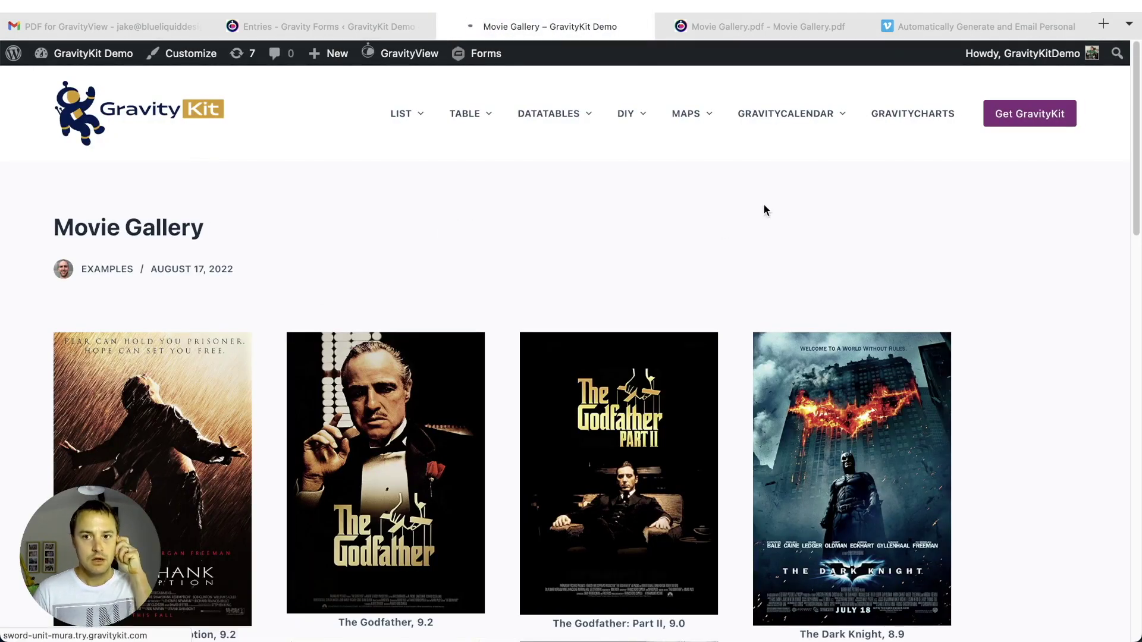
scroll(664, 244, "down", 2)
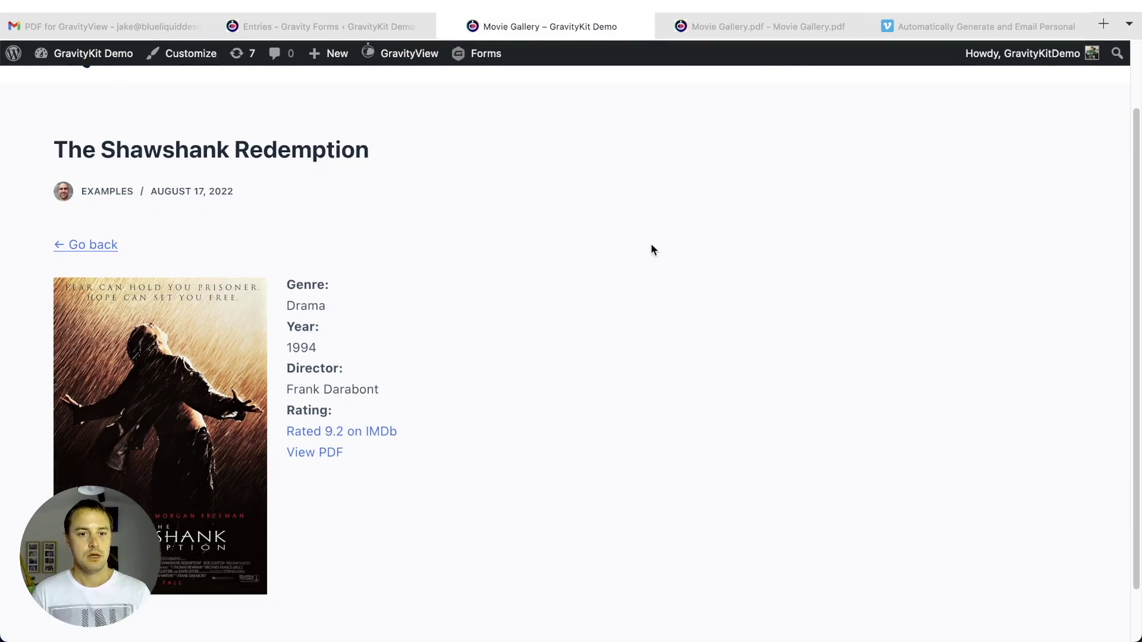
scroll(665, 245, "down", 2)
left_click(323, 395)
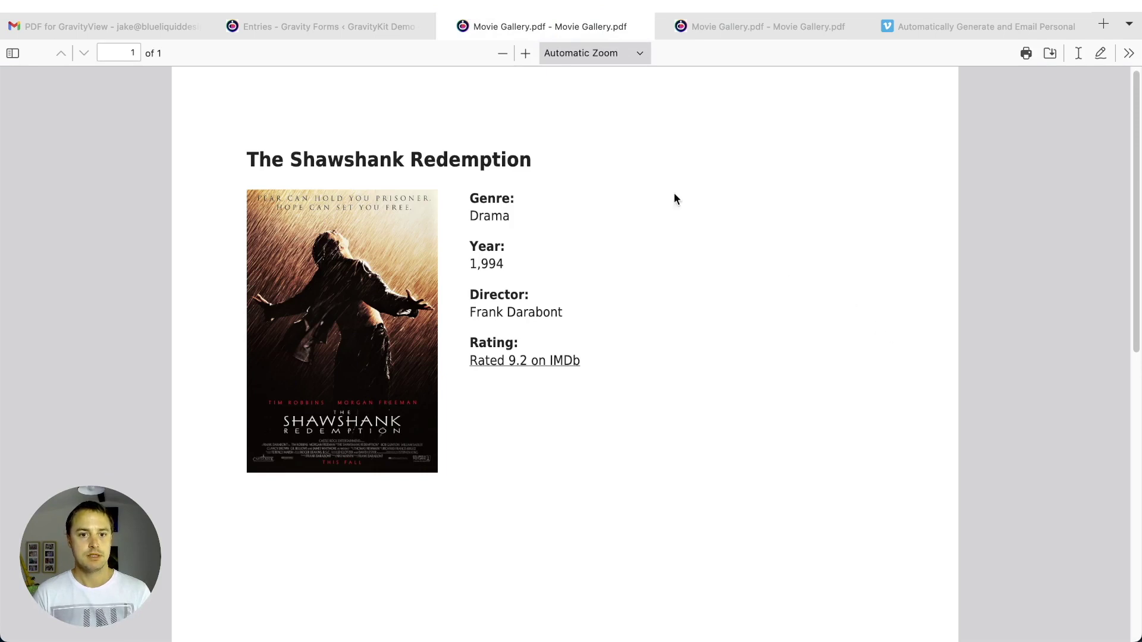
scroll(786, 298, "down", 1)
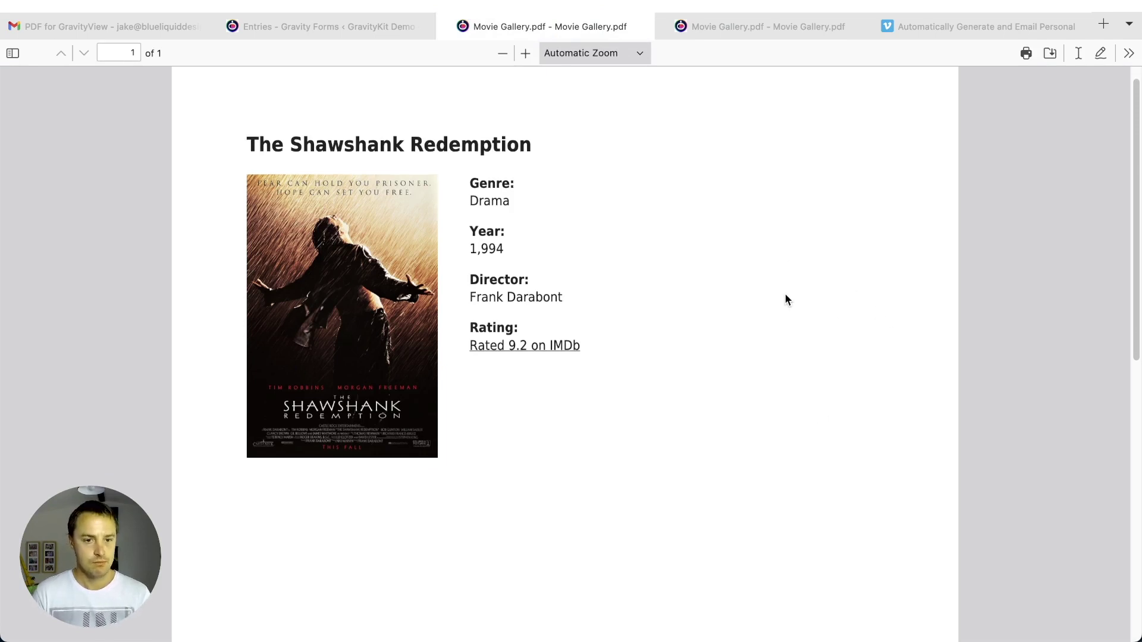